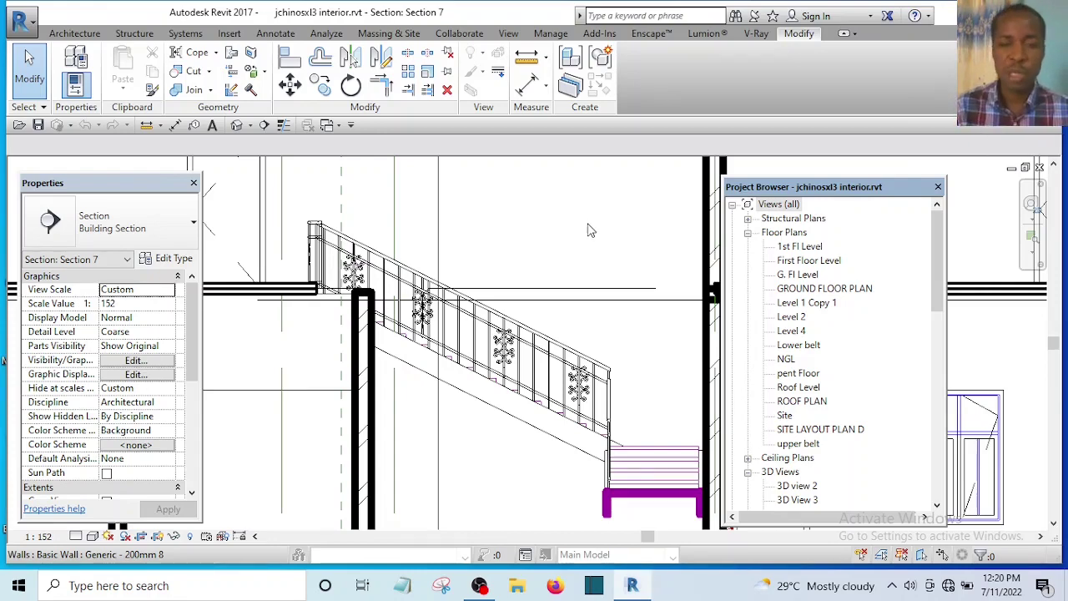
Examine the staircase railing in the section view, inspecting the decorative scroll ornaments among its balusters up close and from afar.
{"action": "scroll", "coordinate": [512, 397], "scroll_direction": "up", "scroll_amount": 5}
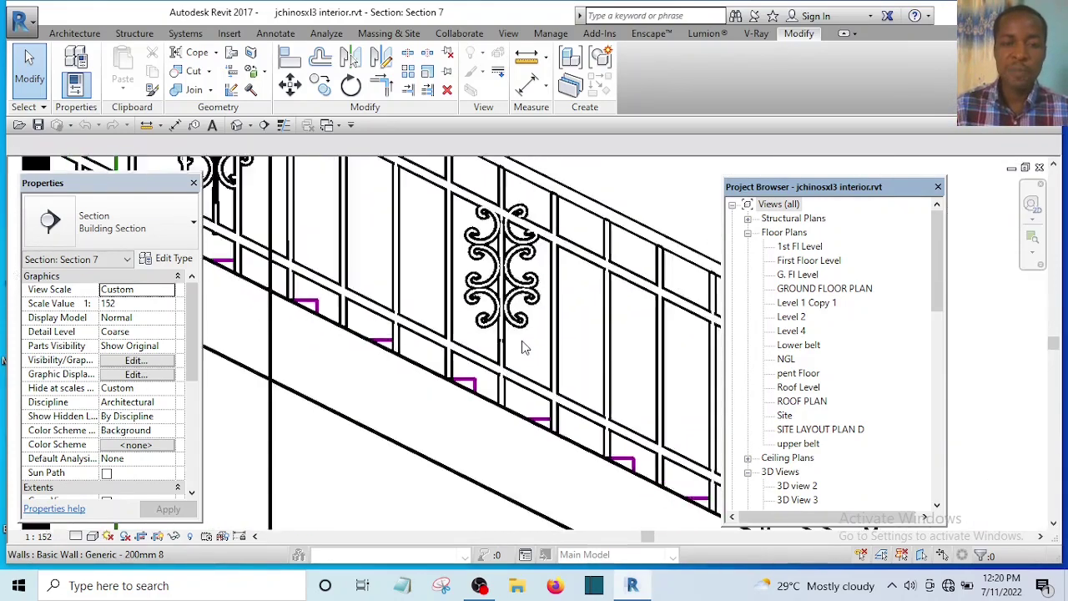
{"action": "scroll", "coordinate": [536, 310], "scroll_direction": "down", "scroll_amount": 2}
{"action": "scroll", "coordinate": [536, 310], "scroll_direction": "up", "scroll_amount": 3}
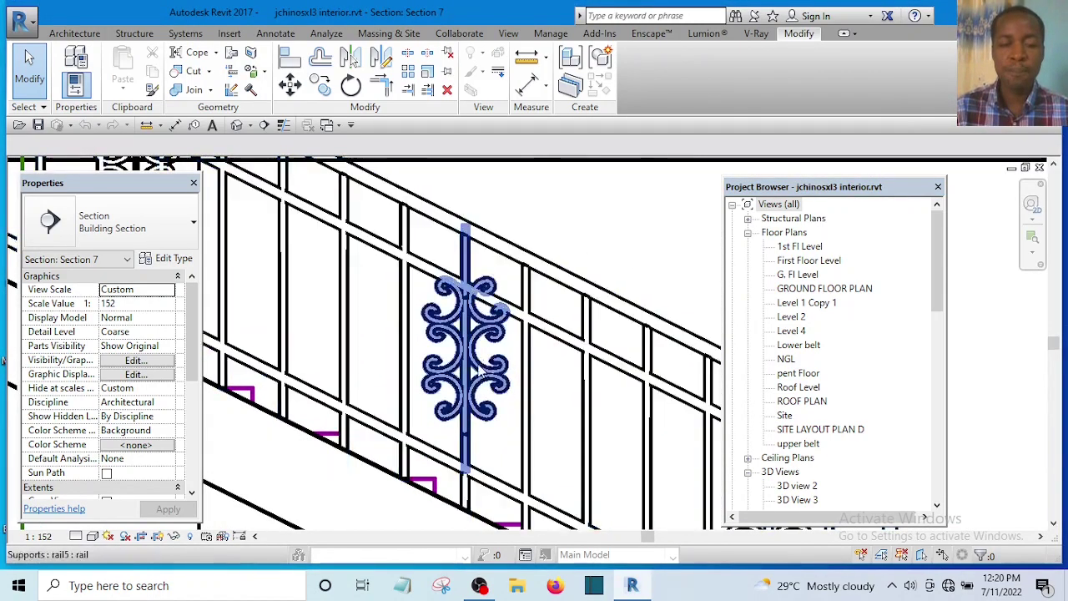
{"action": "scroll", "coordinate": [488, 368], "scroll_direction": "down", "scroll_amount": 5}
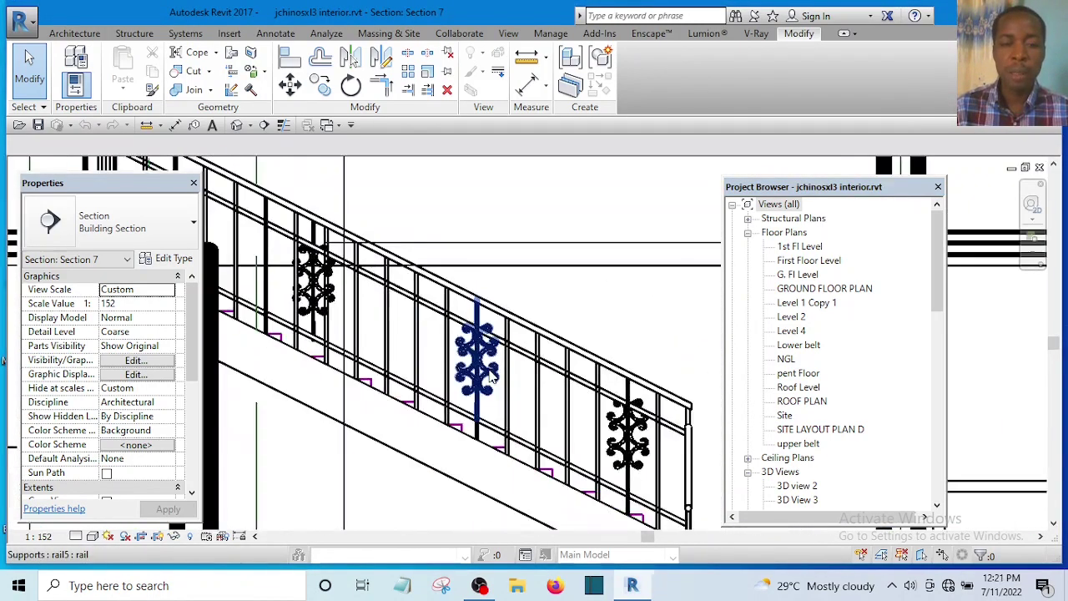
{"action": "scroll", "coordinate": [493, 368], "scroll_direction": "up", "scroll_amount": 5}
{"action": "scroll", "coordinate": [534, 363], "scroll_direction": "down", "scroll_amount": 3}
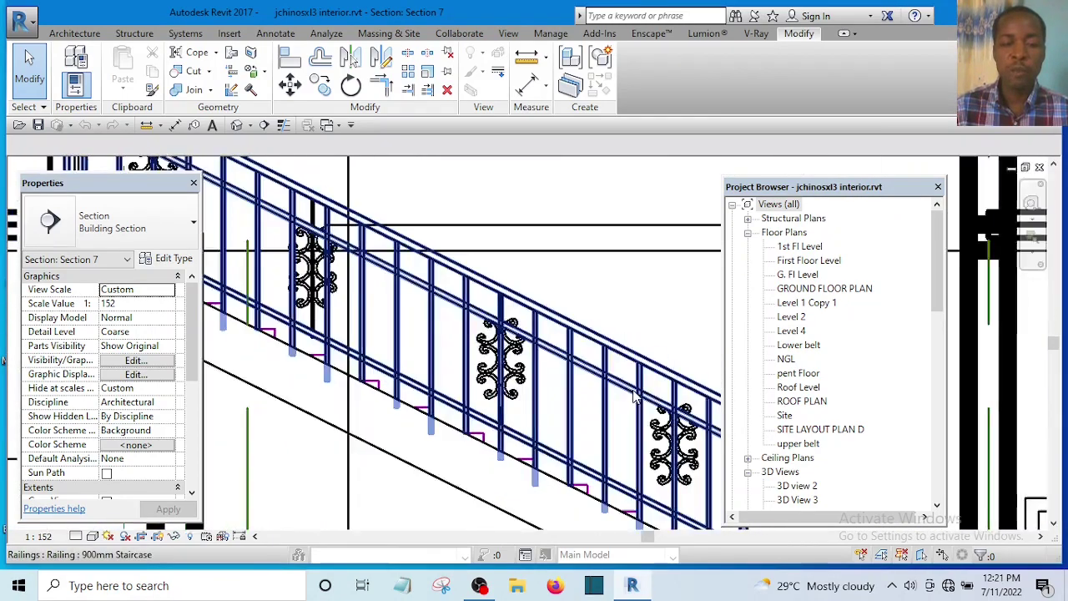
{"action": "scroll", "coordinate": [373, 284], "scroll_direction": "up", "scroll_amount": 2}
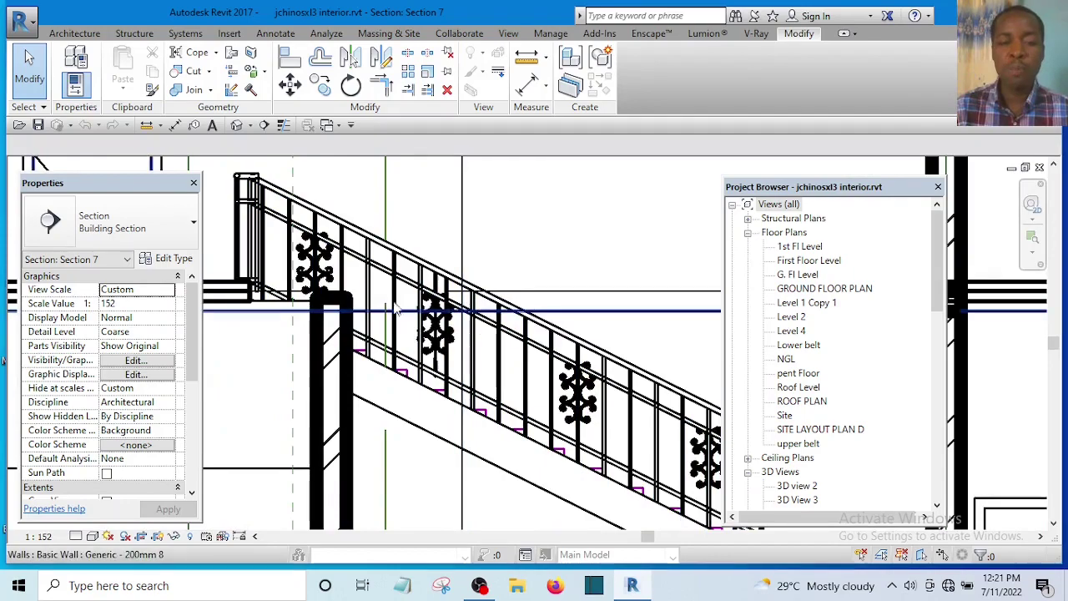
{"action": "scroll", "coordinate": [534, 367], "scroll_direction": "up", "scroll_amount": 2}
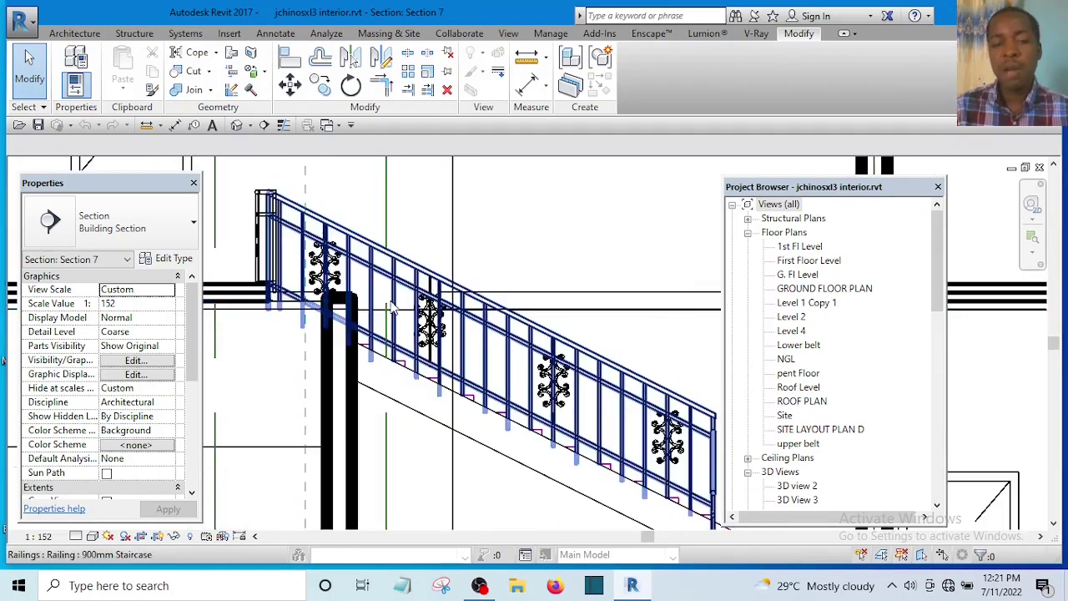
{"action": "scroll", "coordinate": [556, 396], "scroll_direction": "up", "scroll_amount": 2}
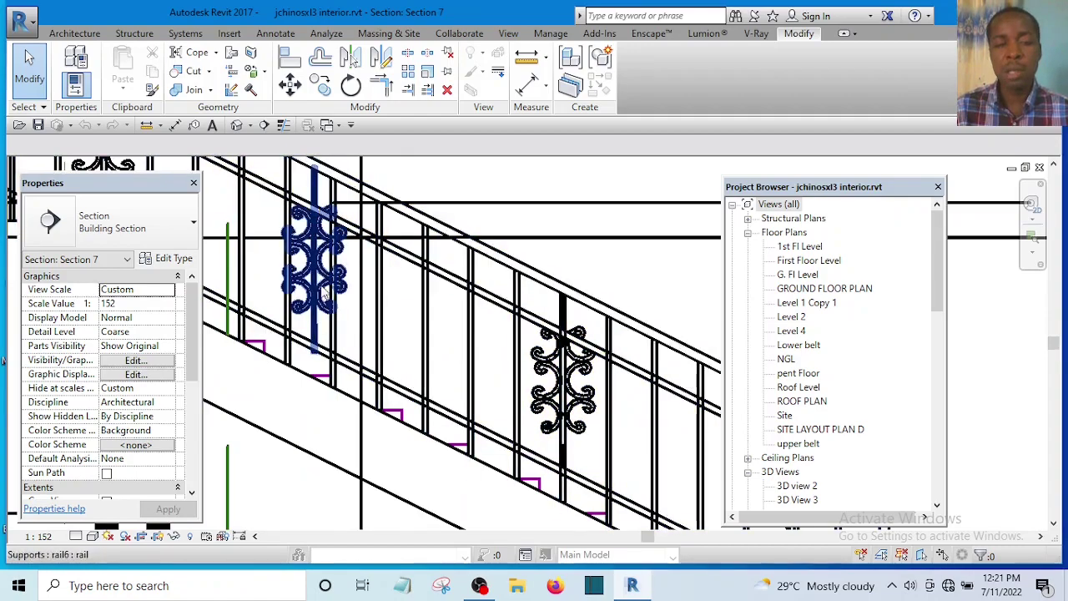
{"action": "scroll", "coordinate": [573, 404], "scroll_direction": "down", "scroll_amount": 4}
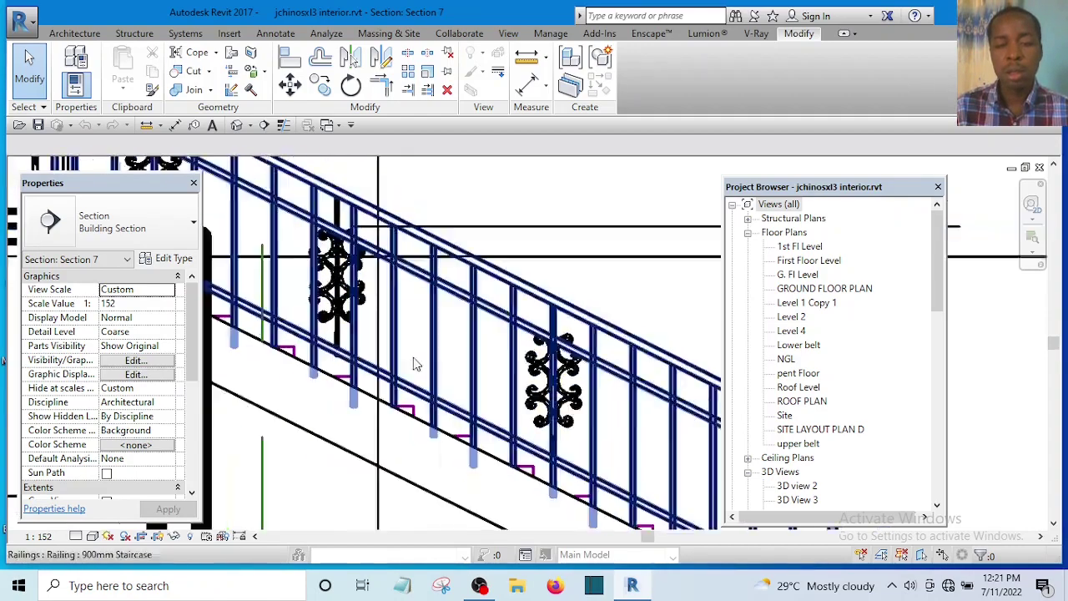
{"action": "scroll", "coordinate": [563, 433], "scroll_direction": "up", "scroll_amount": 4}
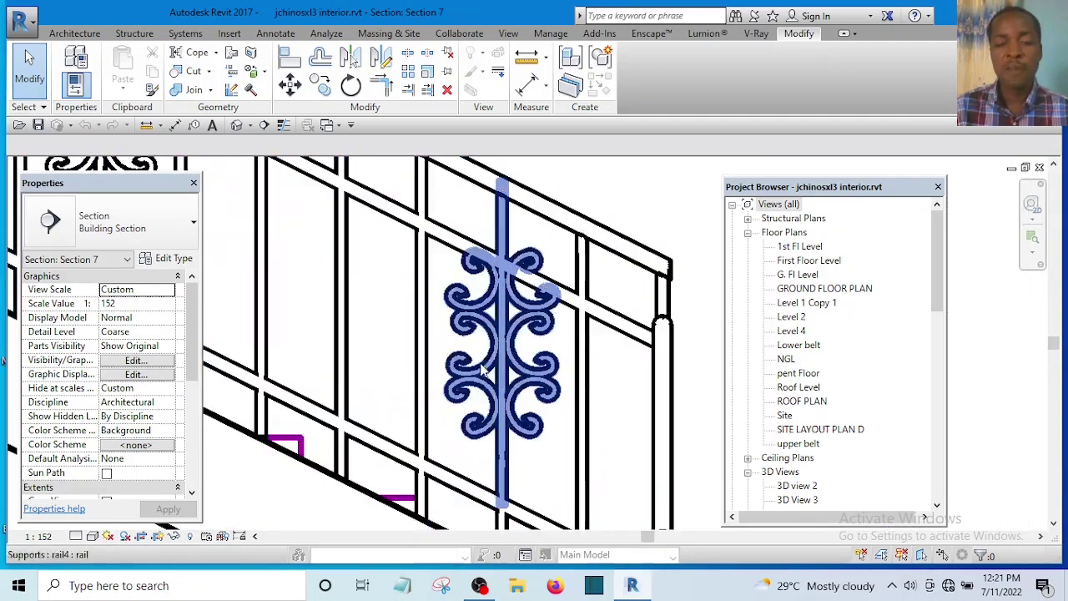
{"action": "scroll", "coordinate": [515, 373], "scroll_direction": "down", "scroll_amount": 5}
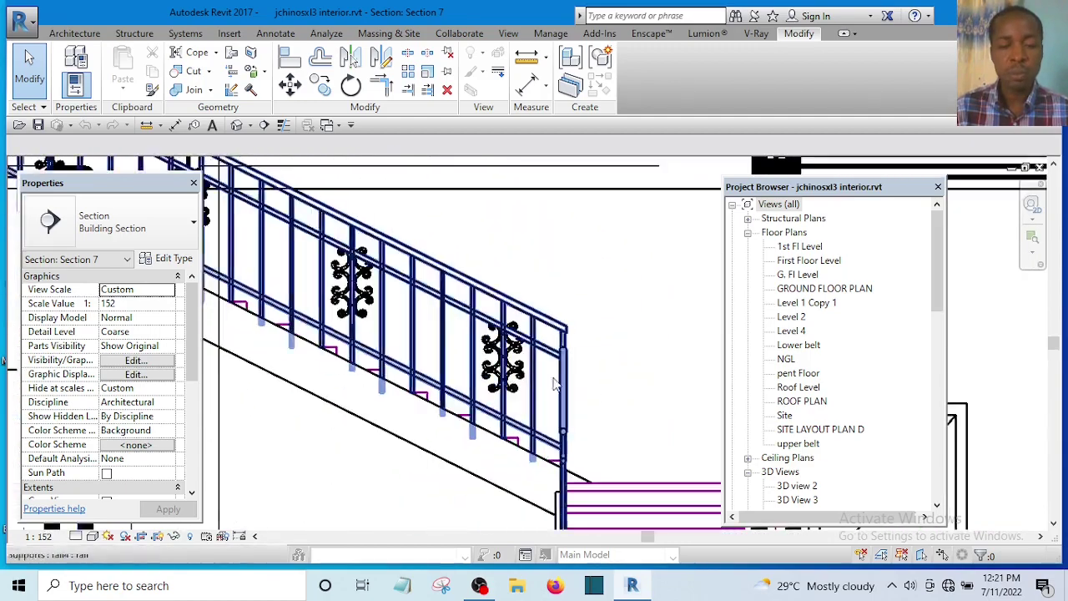
{"action": "scroll", "coordinate": [403, 292], "scroll_direction": "up", "scroll_amount": 5}
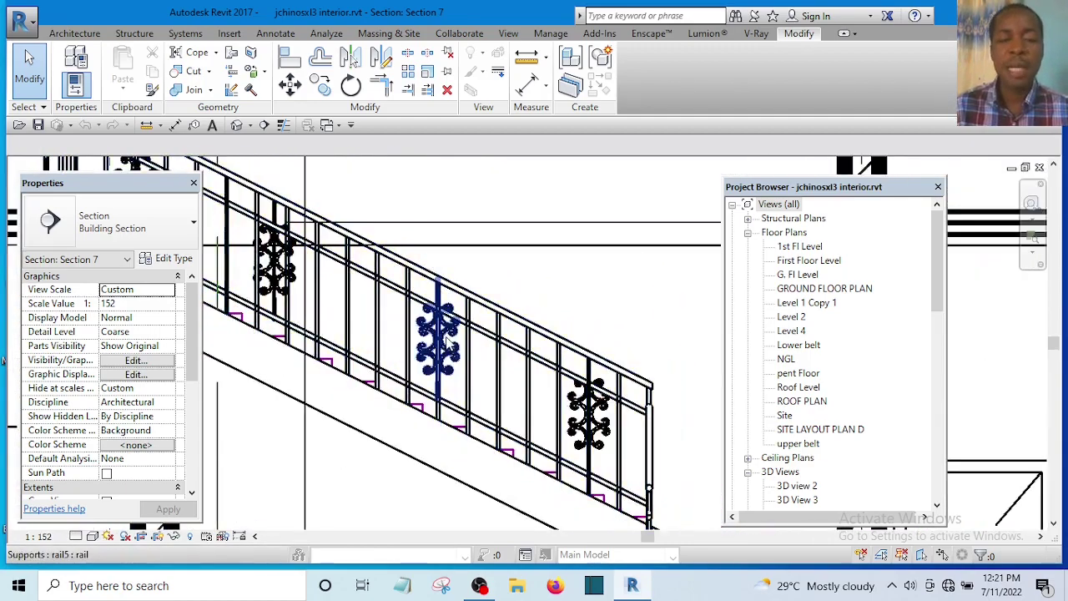
{"action": "scroll", "coordinate": [471, 364], "scroll_direction": "down", "scroll_amount": 2}
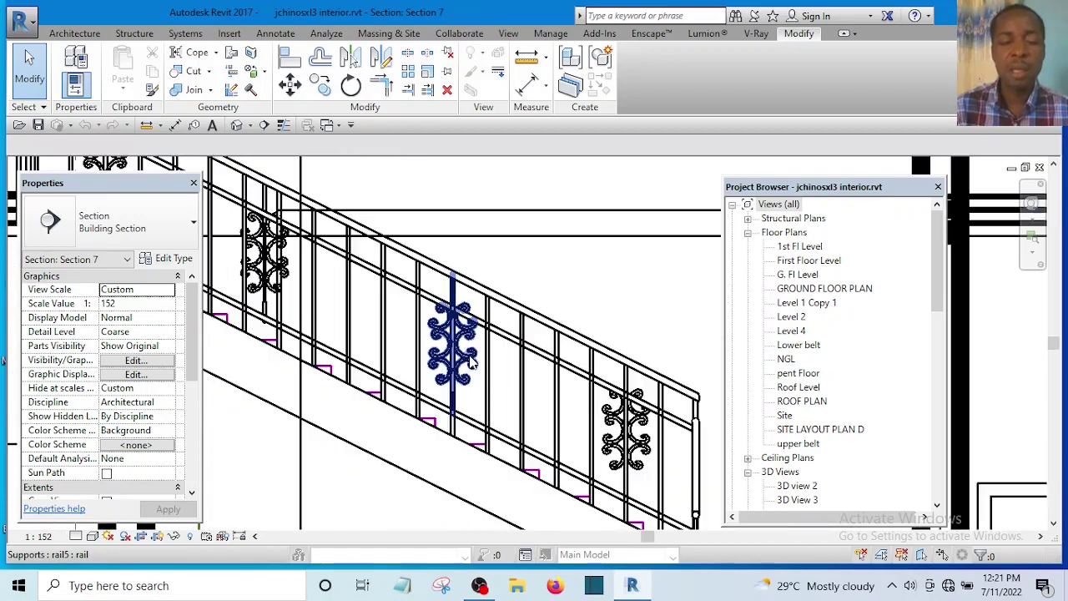
{"action": "scroll", "coordinate": [408, 333], "scroll_direction": "up", "scroll_amount": 1}
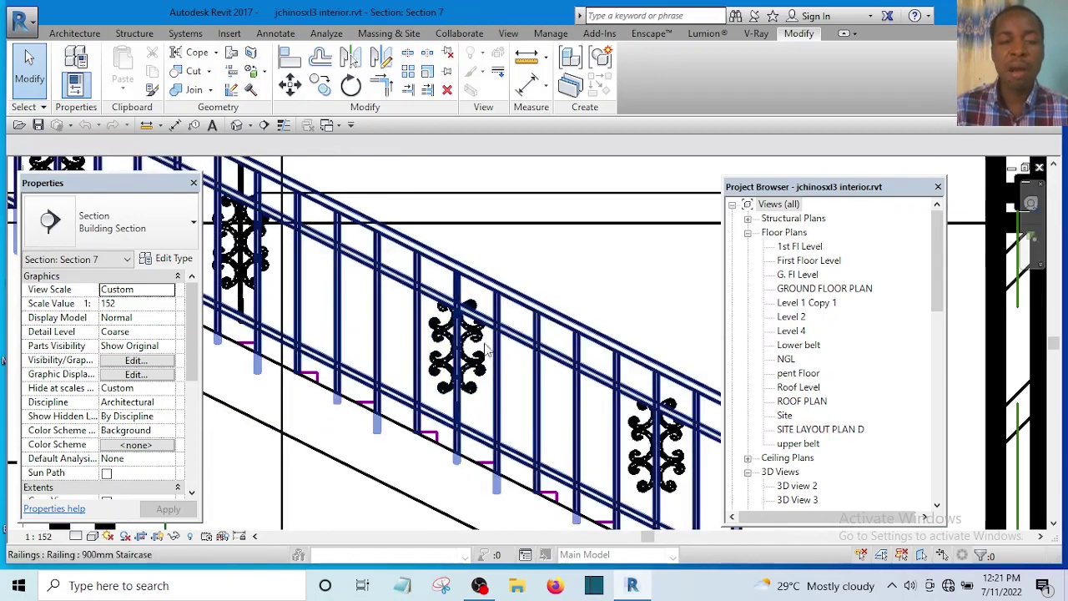
{"action": "scroll", "coordinate": [457, 358], "scroll_direction": "down", "scroll_amount": 1}
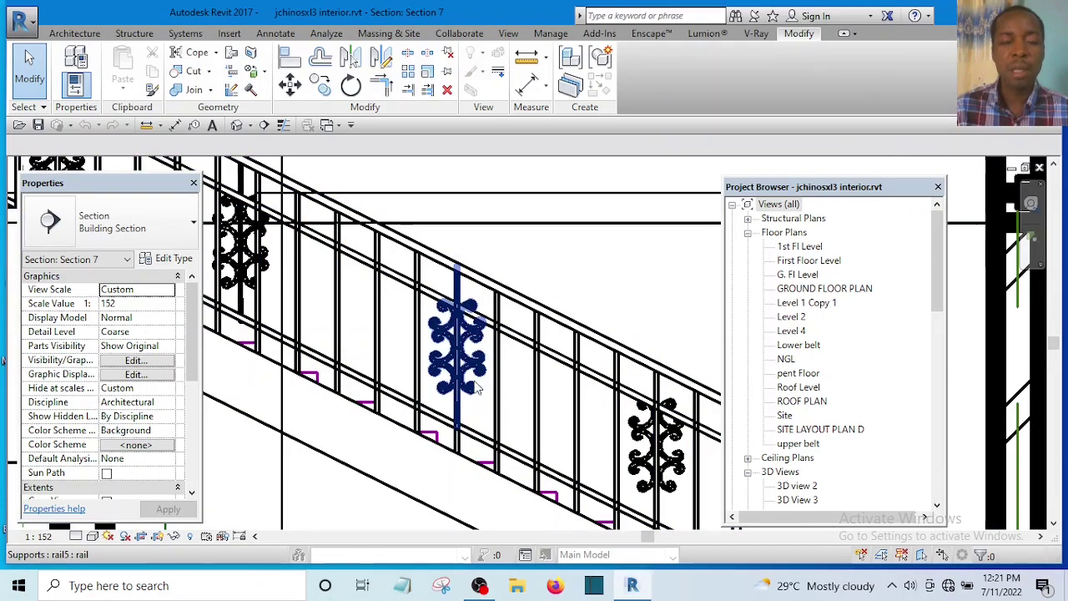
{"action": "scroll", "coordinate": [458, 365], "scroll_direction": "up", "scroll_amount": 2}
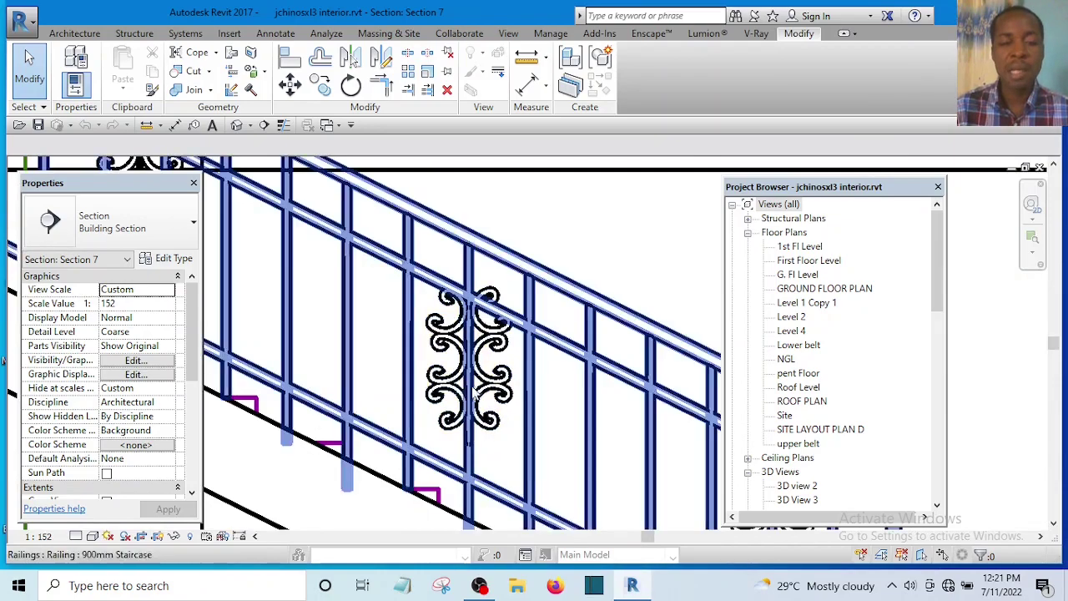
{"action": "scroll", "coordinate": [493, 380], "scroll_direction": "down", "scroll_amount": 2}
{"action": "scroll", "coordinate": [349, 337], "scroll_direction": "up", "scroll_amount": 2}
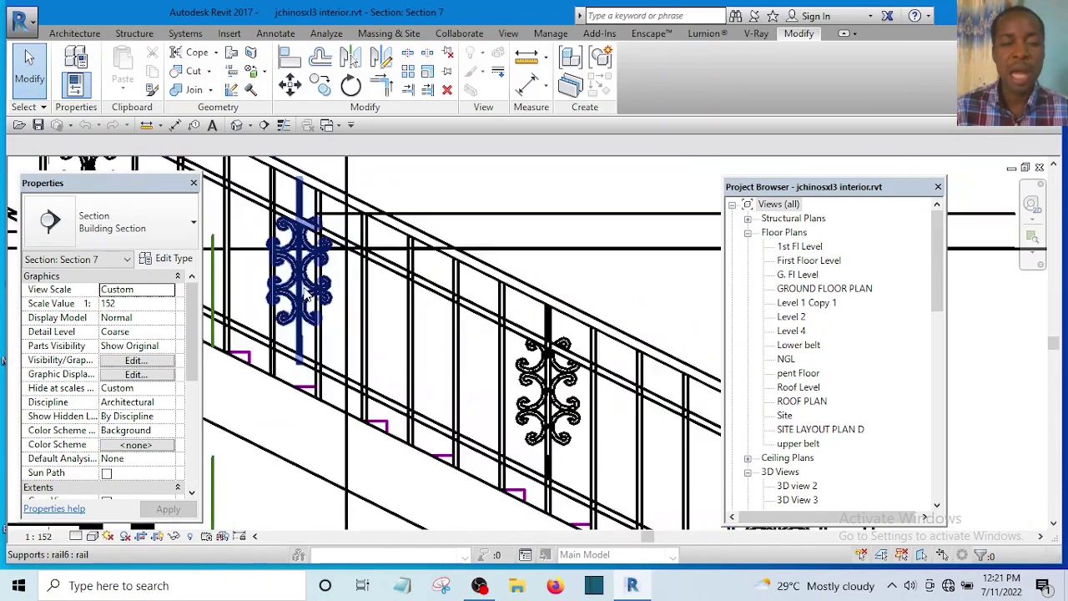
{"action": "scroll", "coordinate": [349, 337], "scroll_direction": "down", "scroll_amount": 3}
{"action": "scroll", "coordinate": [423, 342], "scroll_direction": "up", "scroll_amount": 2}
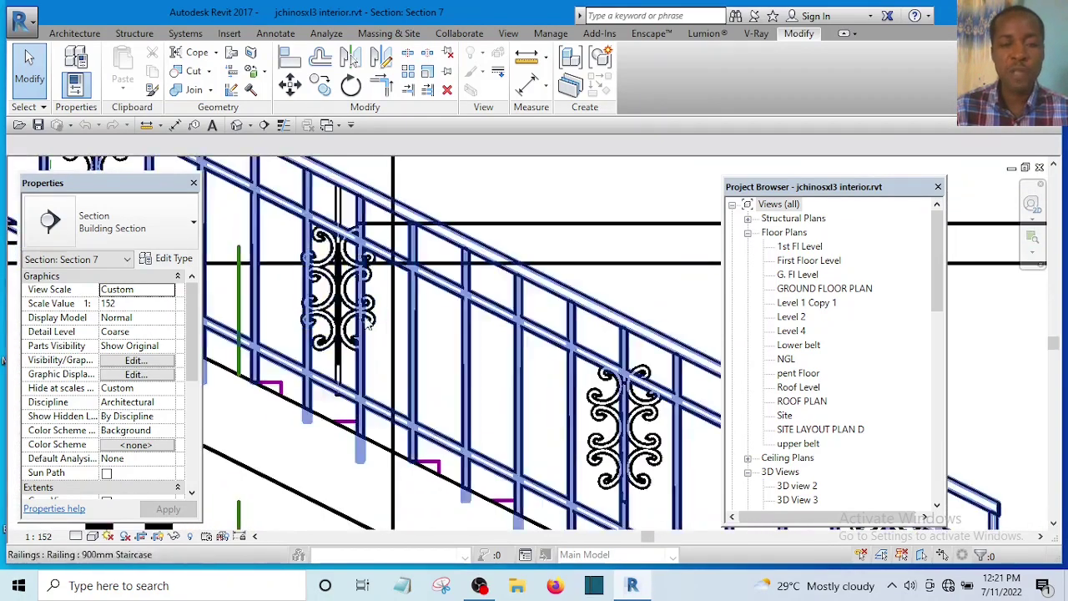
{"action": "scroll", "coordinate": [424, 342], "scroll_direction": "up", "scroll_amount": 1}
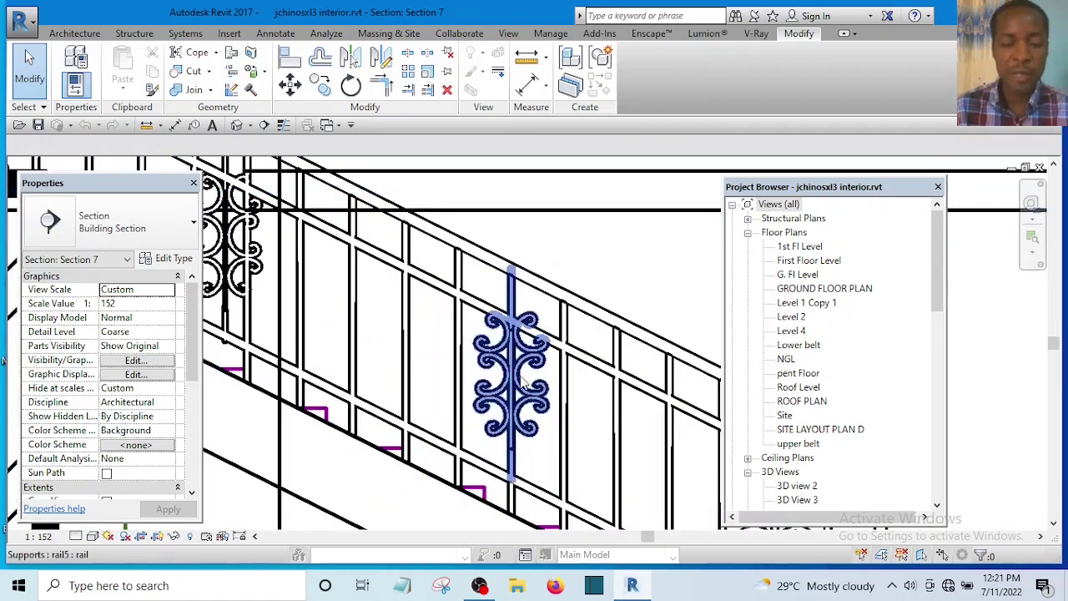
{"action": "scroll", "coordinate": [457, 353], "scroll_direction": "down", "scroll_amount": 2}
{"action": "scroll", "coordinate": [457, 353], "scroll_direction": "up", "scroll_amount": 3}
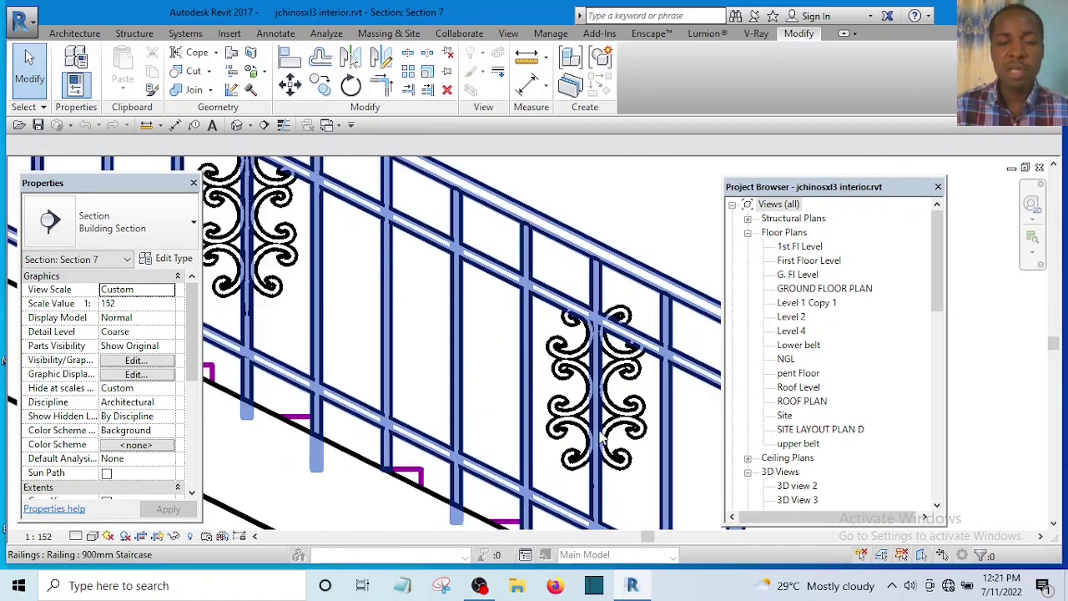
{"action": "scroll", "coordinate": [594, 422], "scroll_direction": "up", "scroll_amount": 1}
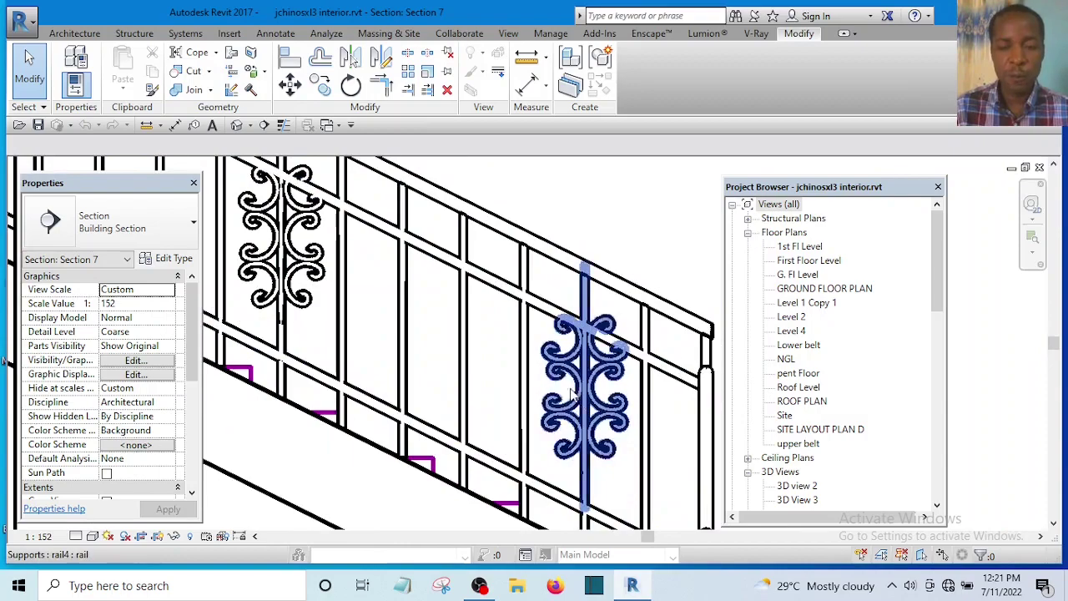
{"action": "scroll", "coordinate": [574, 398], "scroll_direction": "down", "scroll_amount": 2}
{"action": "scroll", "coordinate": [592, 399], "scroll_direction": "up", "scroll_amount": 3}
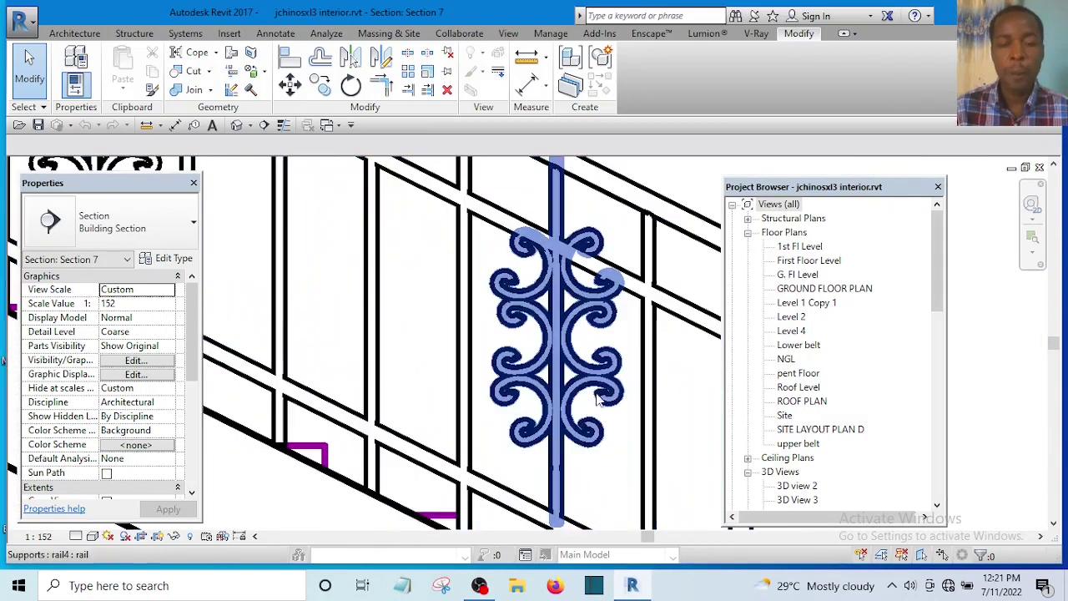
{"action": "scroll", "coordinate": [597, 399], "scroll_direction": "down", "scroll_amount": 3}
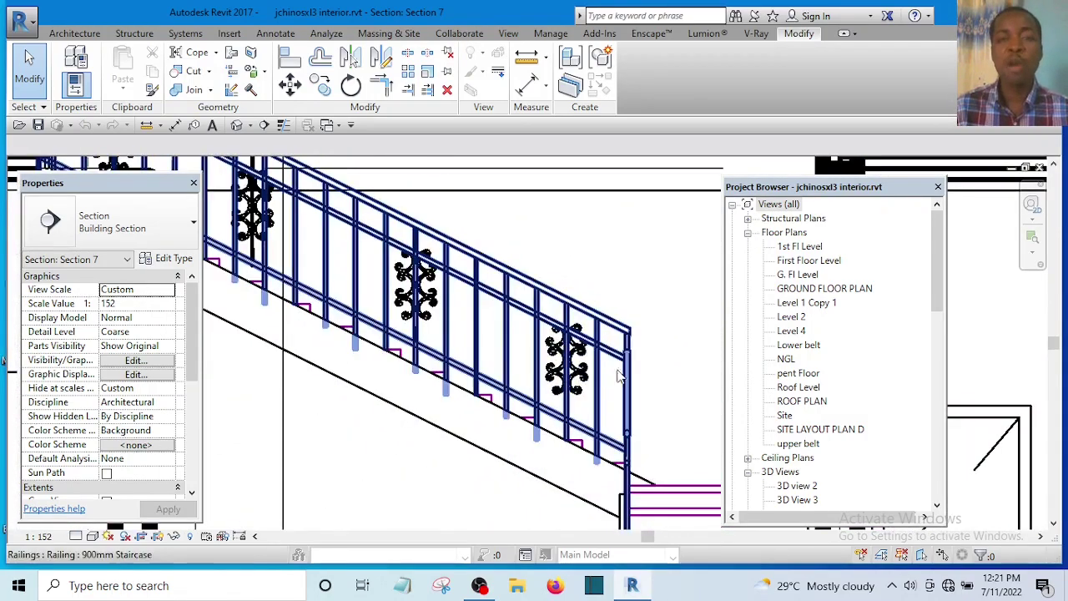
{"action": "scroll", "coordinate": [576, 377], "scroll_direction": "up", "scroll_amount": 5}
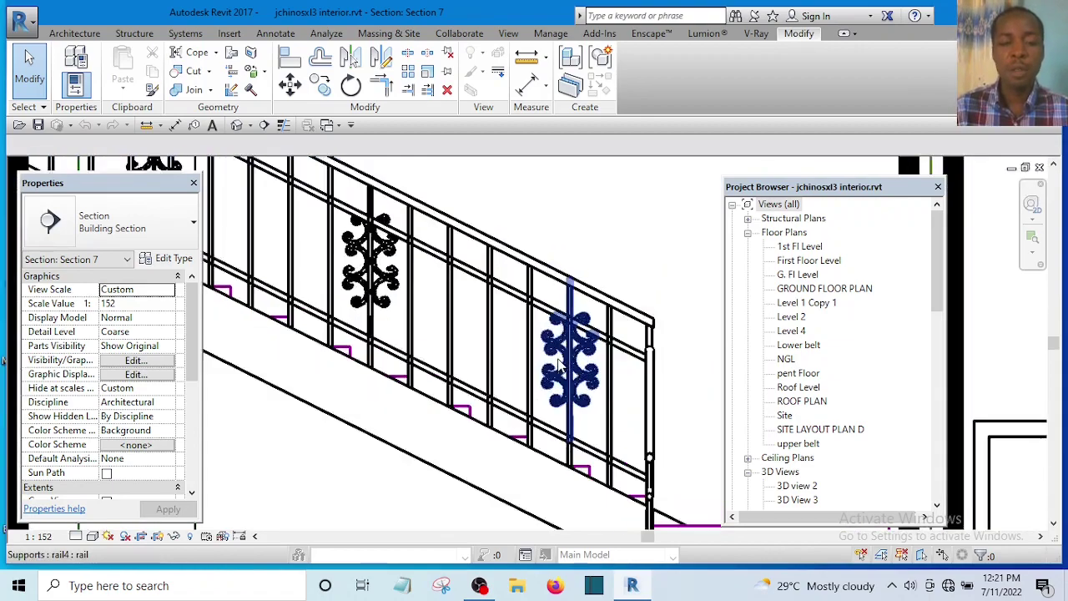
{"action": "scroll", "coordinate": [594, 401], "scroll_direction": "down", "scroll_amount": 5}
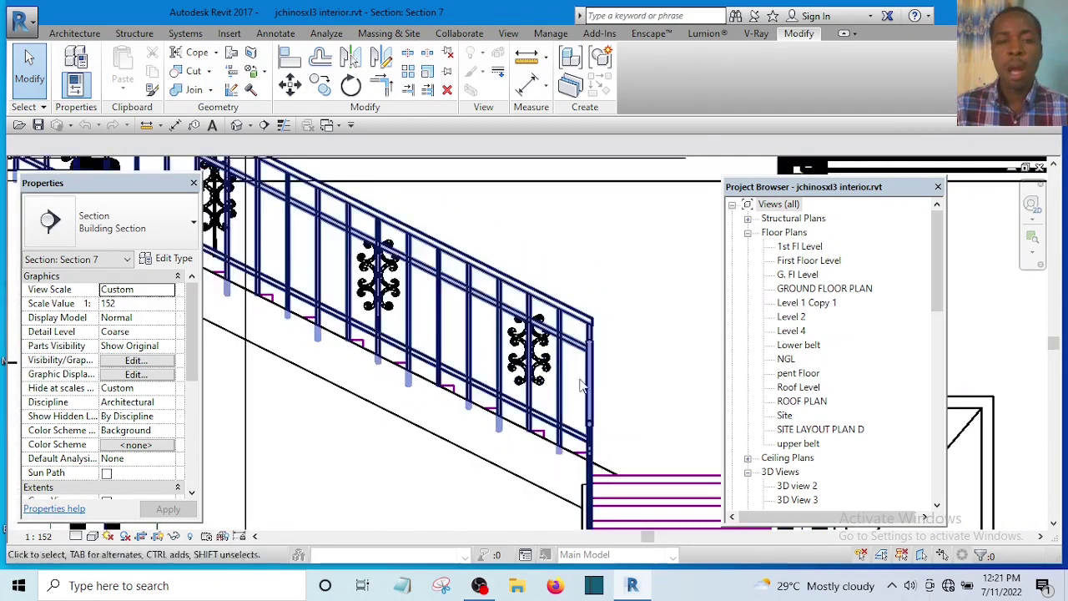
{"action": "scroll", "coordinate": [567, 357], "scroll_direction": "down", "scroll_amount": 3}
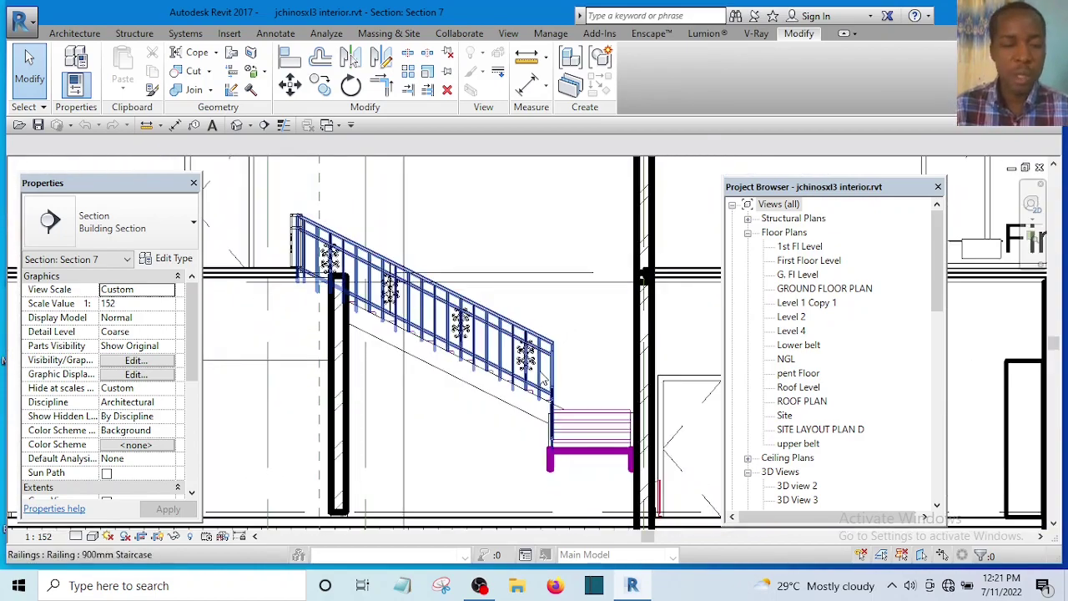
{"action": "scroll", "coordinate": [545, 381], "scroll_direction": "up", "scroll_amount": 5}
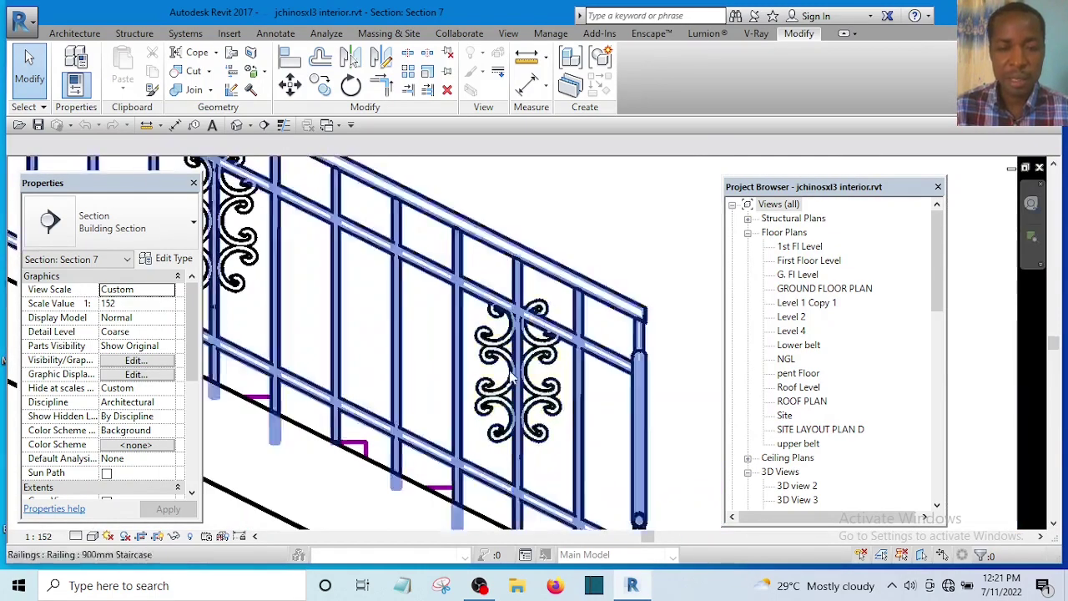
{"action": "scroll", "coordinate": [512, 374], "scroll_direction": "down", "scroll_amount": 3}
{"action": "scroll", "coordinate": [516, 365], "scroll_direction": "up", "scroll_amount": 4}
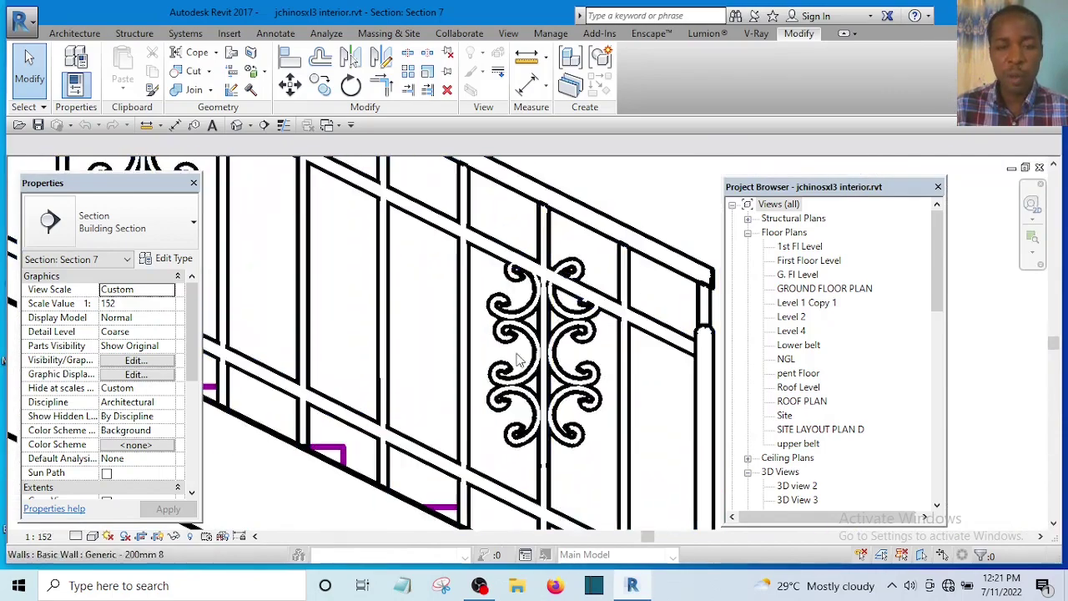
{"action": "scroll", "coordinate": [517, 359], "scroll_direction": "down", "scroll_amount": 2}
{"action": "scroll", "coordinate": [524, 367], "scroll_direction": "up", "scroll_amount": 3}
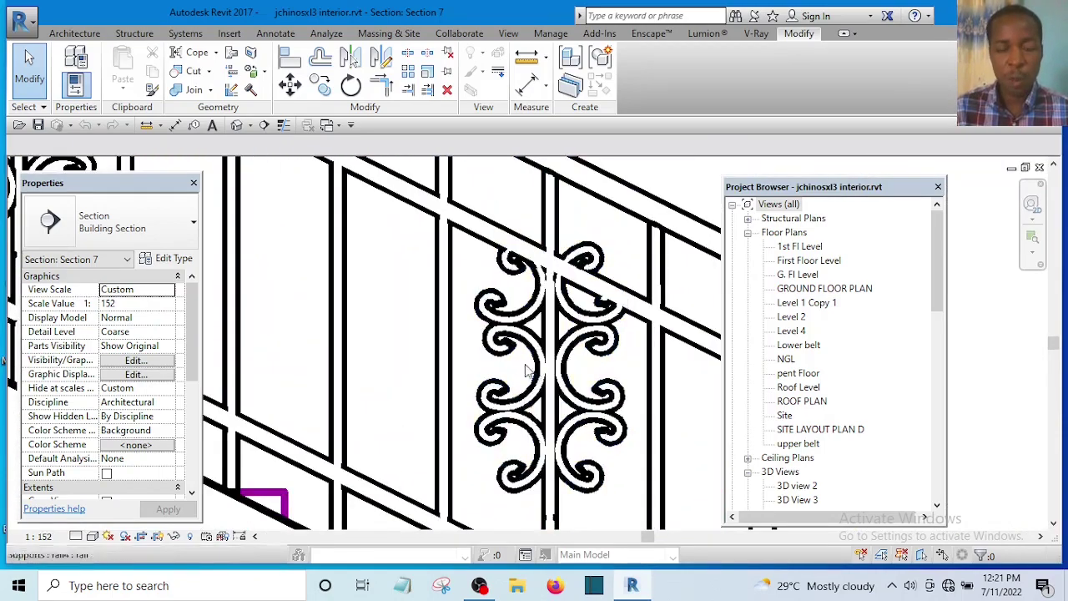
{"action": "scroll", "coordinate": [525, 367], "scroll_direction": "down", "scroll_amount": 3}
{"action": "scroll", "coordinate": [527, 338], "scroll_direction": "up", "scroll_amount": 1}
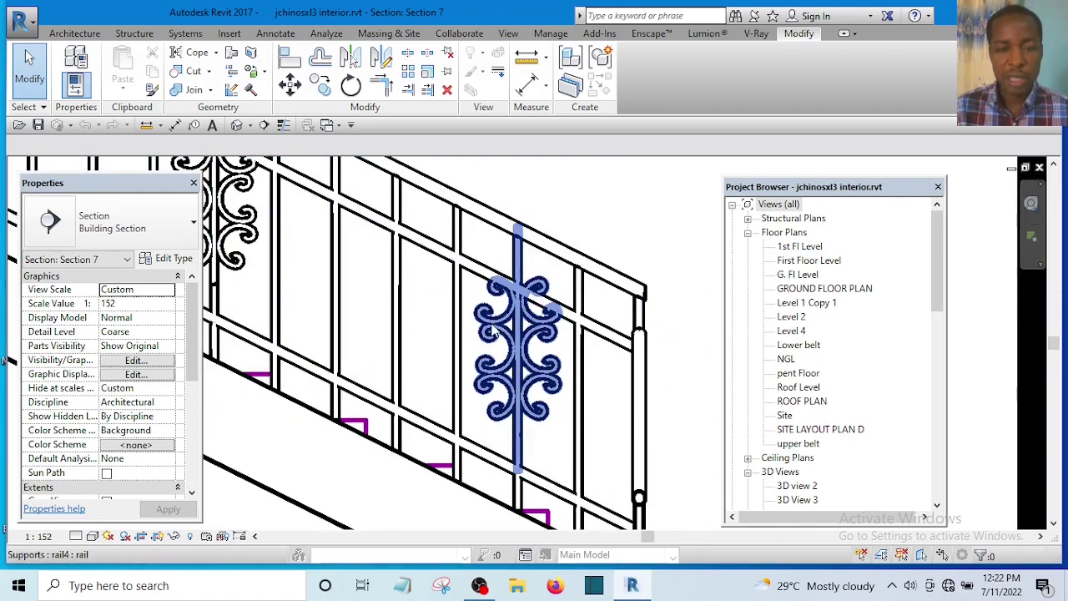
Select the scroll ornament nearest the lower end of the stair railing and inspect it up close and within the whole staircase section.
{"action": "left_click", "coordinate": [494, 332]}
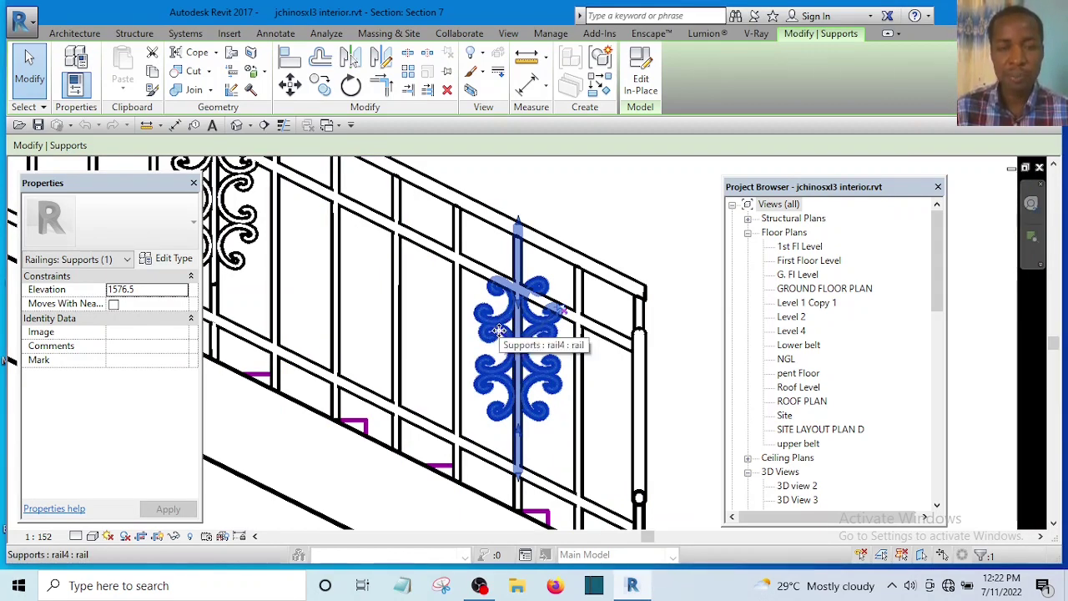
{"action": "scroll", "coordinate": [556, 270], "scroll_direction": "down", "scroll_amount": 4}
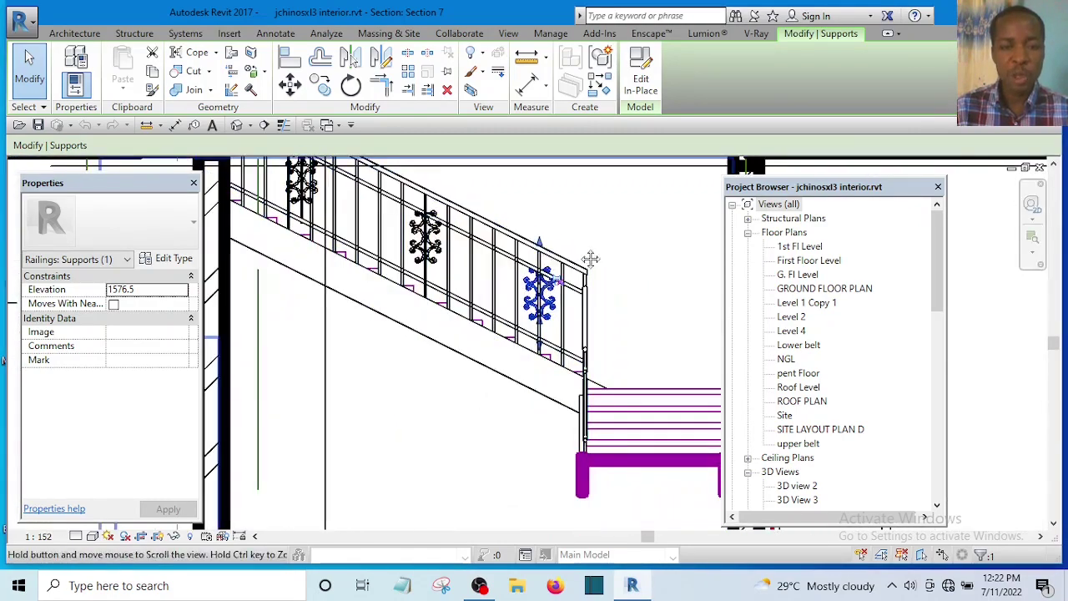
{"action": "scroll", "coordinate": [517, 342], "scroll_direction": "up", "scroll_amount": 5}
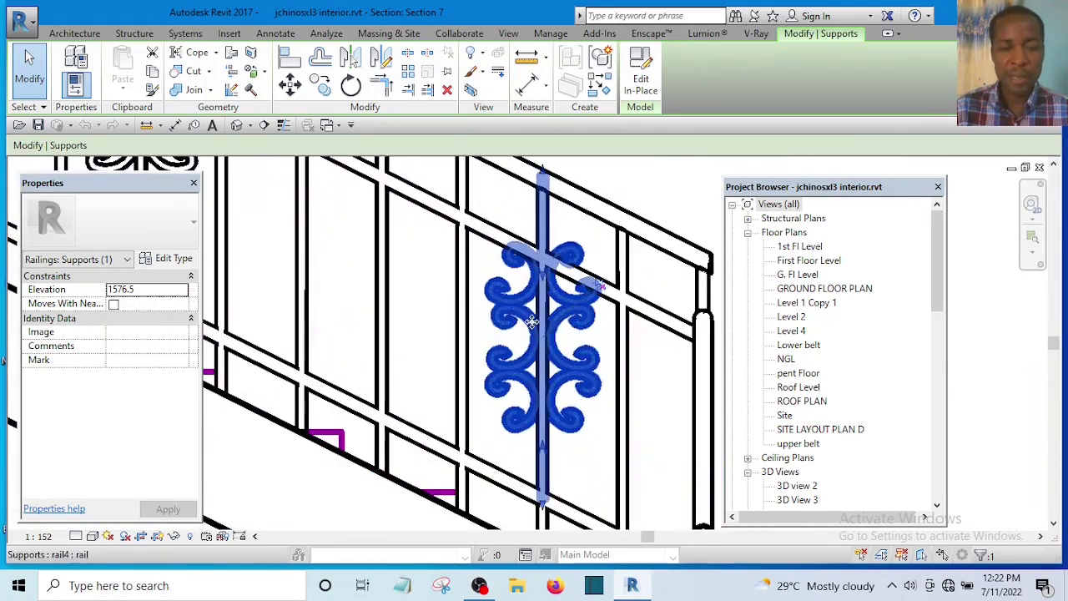
{"action": "scroll", "coordinate": [491, 325], "scroll_direction": "down", "scroll_amount": 1}
{"action": "scroll", "coordinate": [490, 325], "scroll_direction": "down", "scroll_amount": 5}
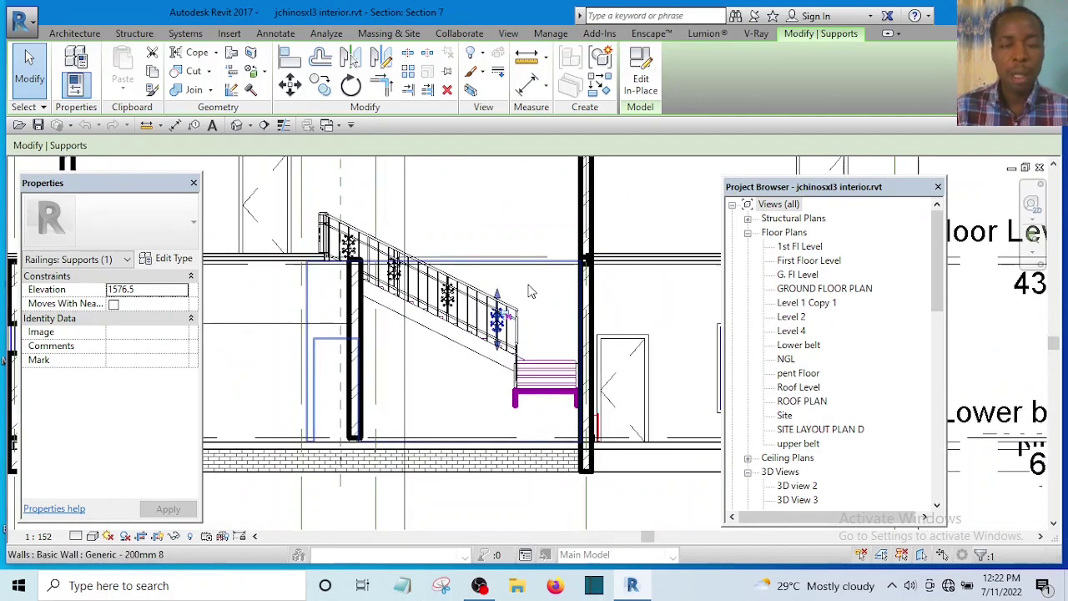
{"action": "scroll", "coordinate": [576, 309], "scroll_direction": "down", "scroll_amount": 5}
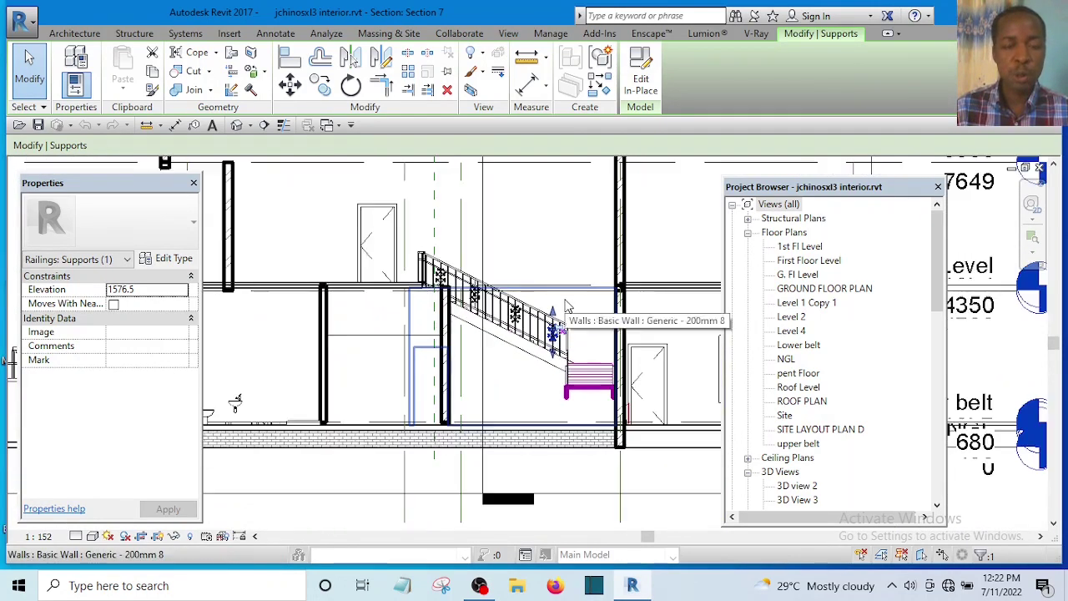
{"action": "scroll", "coordinate": [617, 338], "scroll_direction": "up", "scroll_amount": 3}
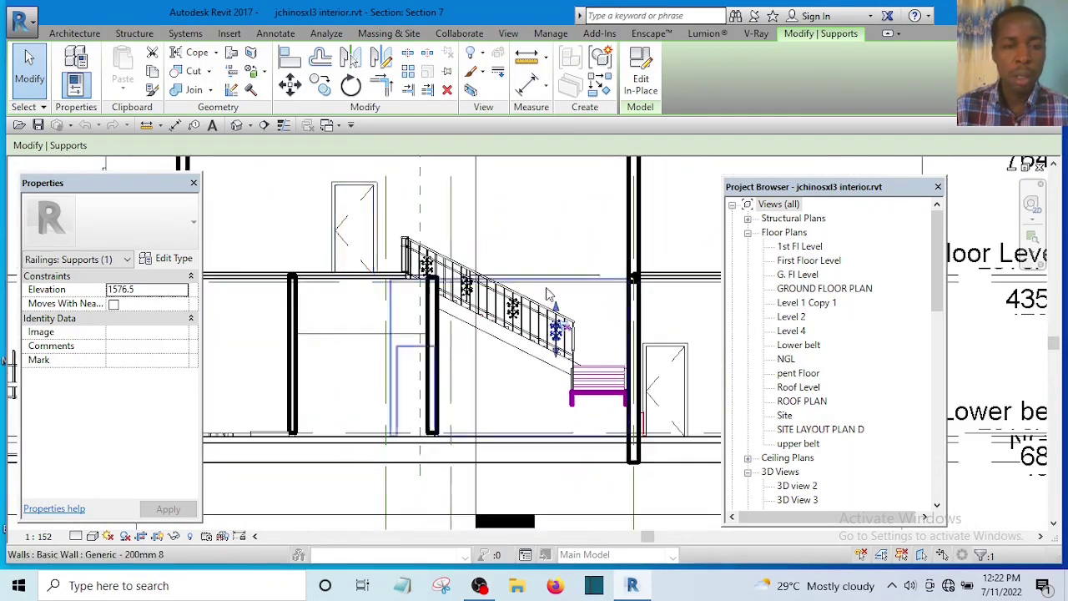
{"action": "left_click", "coordinate": [73, 33]}
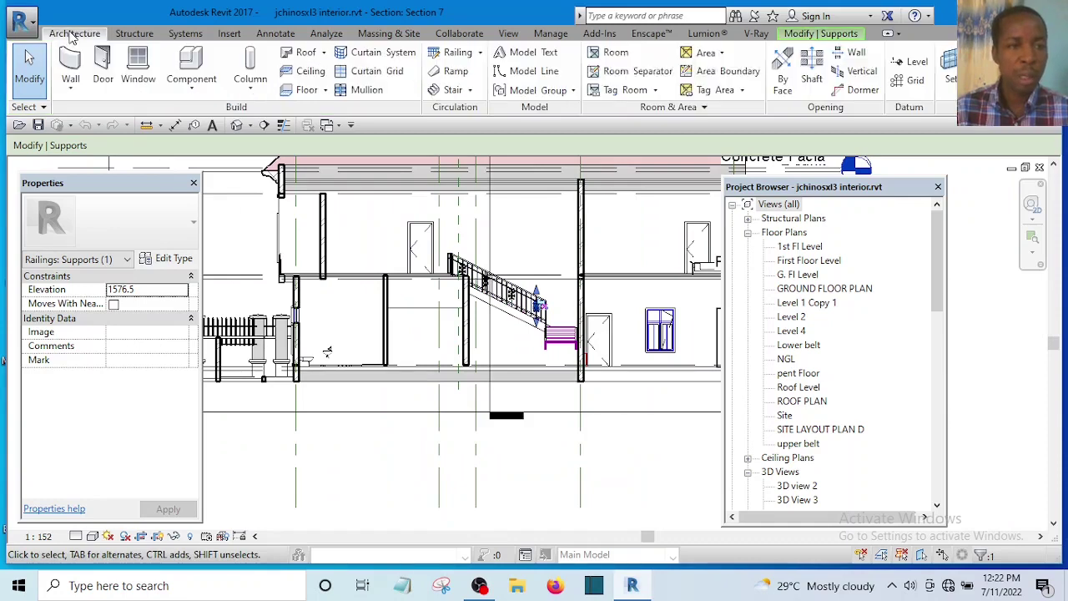
{"action": "left_click", "coordinate": [192, 91]}
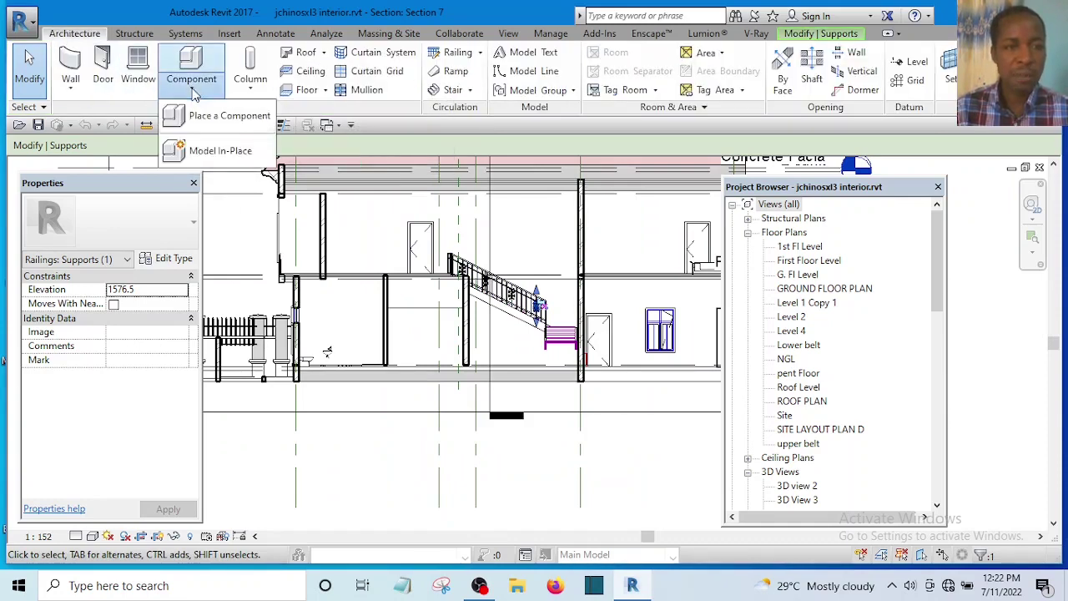
{"action": "left_click", "coordinate": [223, 155]}
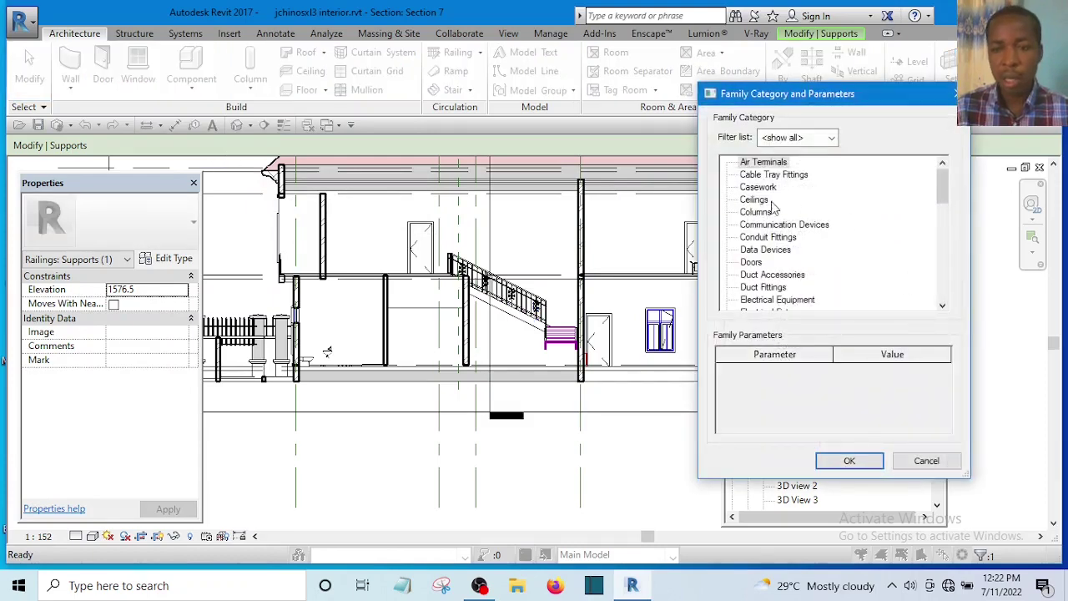
{"action": "left_click", "coordinate": [956, 93]}
{"action": "key", "text": "Escape"}
{"action": "scroll", "coordinate": [542, 280], "scroll_direction": "down", "scroll_amount": 5}
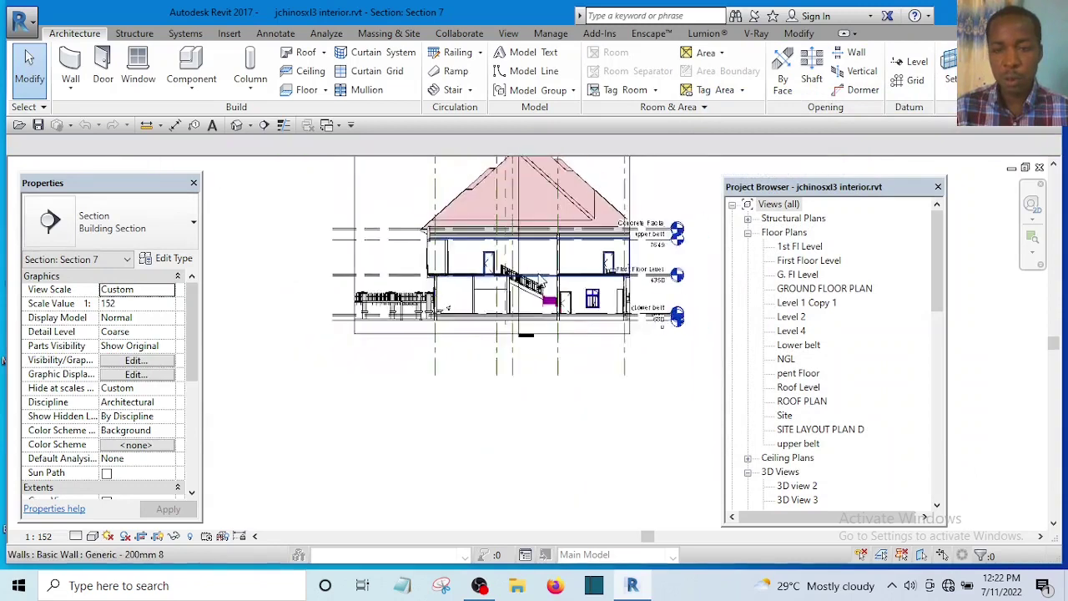
Open the GROUND FLOOR PLAN view and bring the empty space beside the building into view.
{"action": "left_click", "coordinate": [940, 269]}
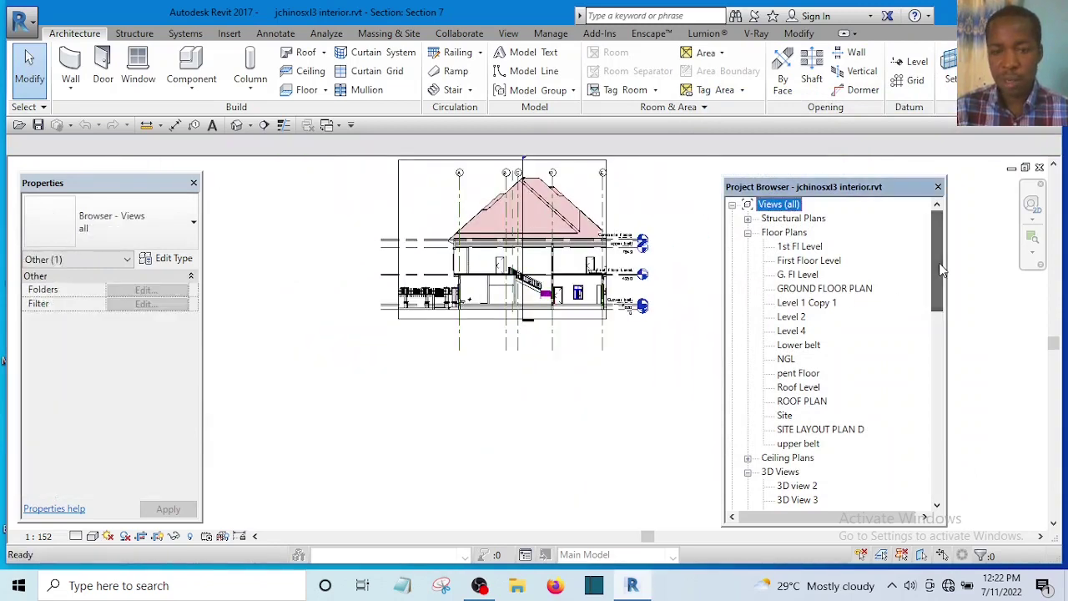
{"action": "left_click", "coordinate": [689, 269]}
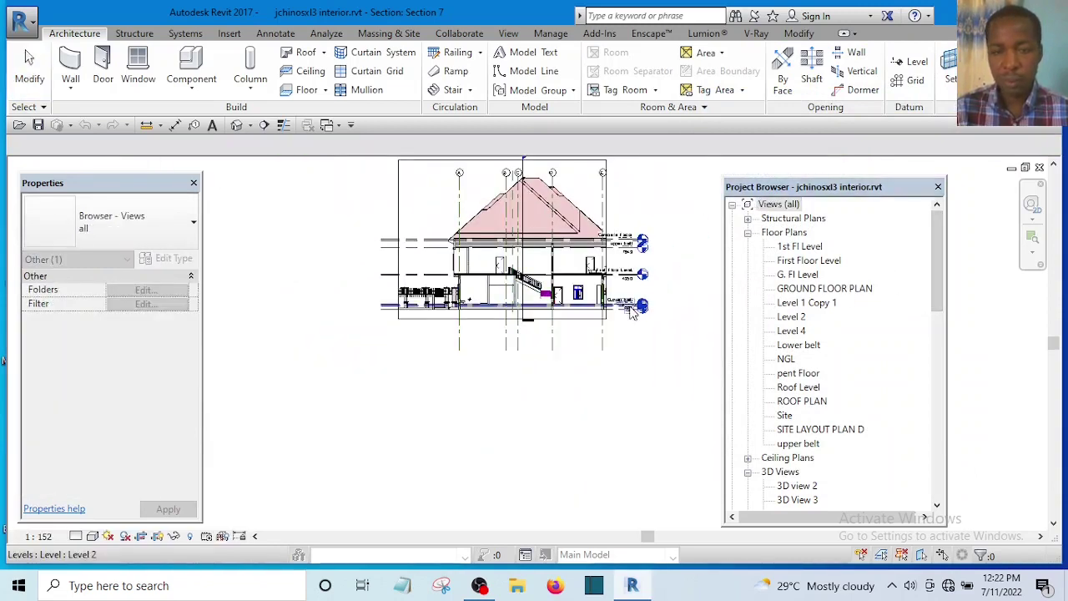
{"action": "double_click", "coordinate": [816, 261]}
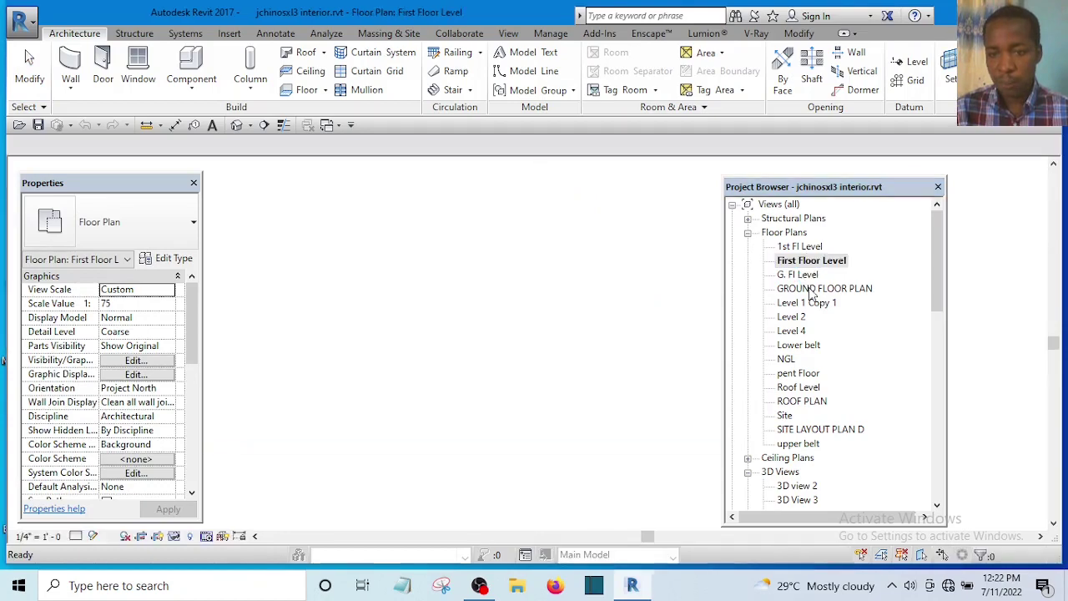
{"action": "double_click", "coordinate": [812, 289]}
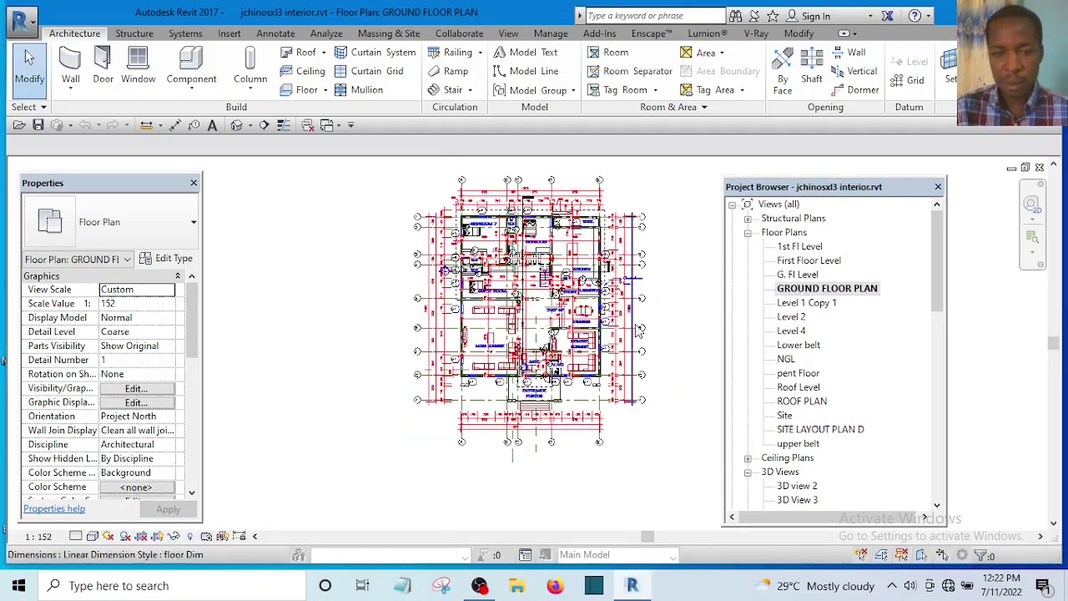
{"action": "scroll", "coordinate": [636, 329], "scroll_direction": "up", "scroll_amount": 1}
{"action": "middle_click_drag", "start_coordinate": [636, 328], "coordinate": [425, 321]}
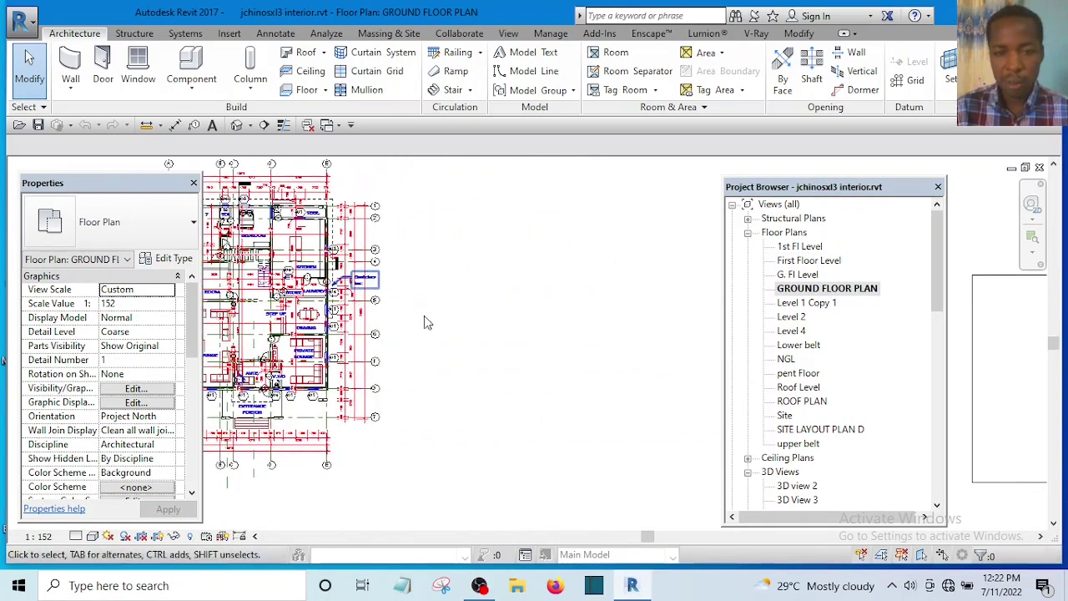
{"action": "scroll", "coordinate": [426, 316], "scroll_direction": "up", "scroll_amount": 2}
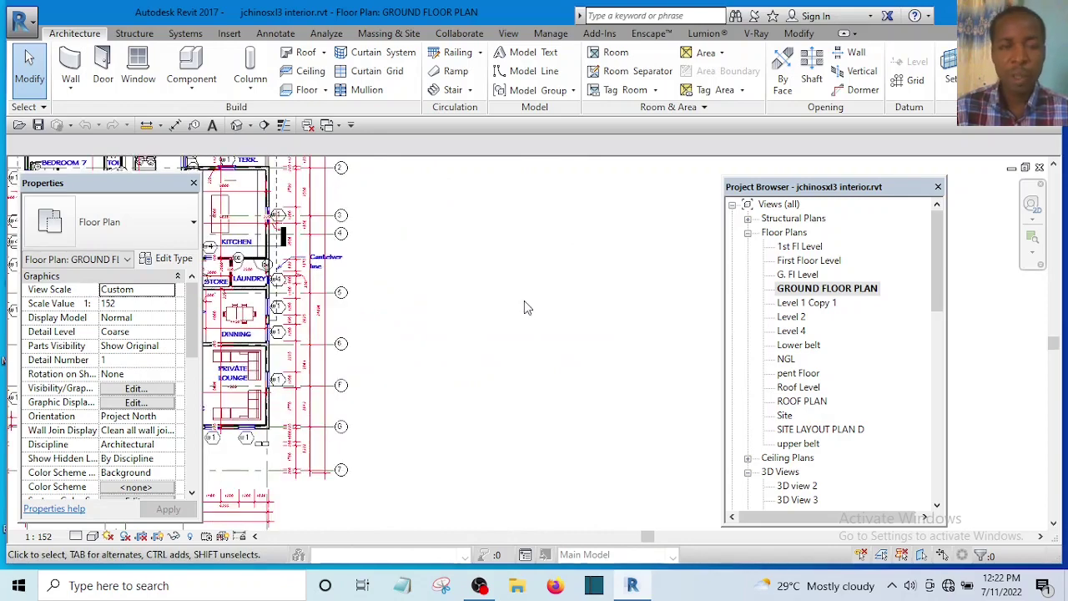
{"action": "scroll", "coordinate": [478, 267], "scroll_direction": "down", "scroll_amount": 2}
{"action": "middle_click_drag", "start_coordinate": [477, 245], "coordinate": [469, 329]}
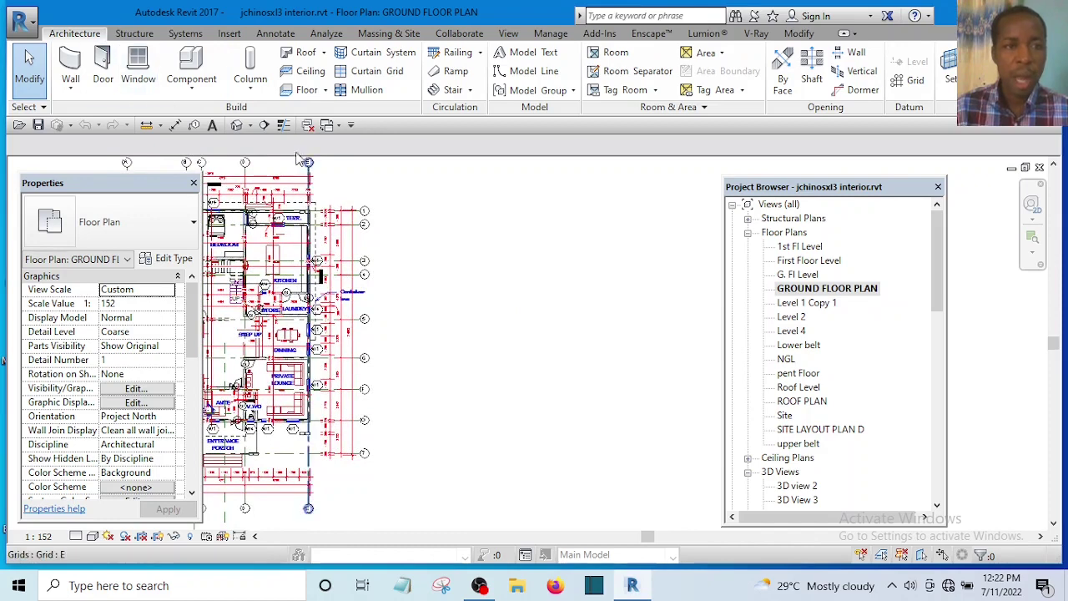
Create an in-place component in the Casework category, accepting the suggested name.
{"action": "left_click", "coordinate": [192, 87]}
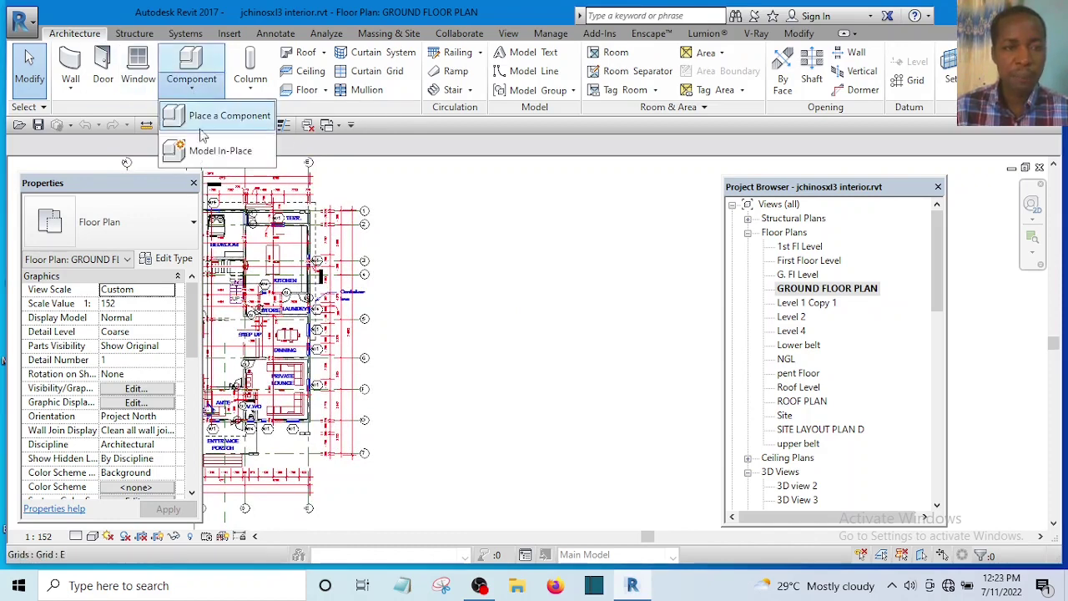
{"action": "left_click", "coordinate": [213, 150]}
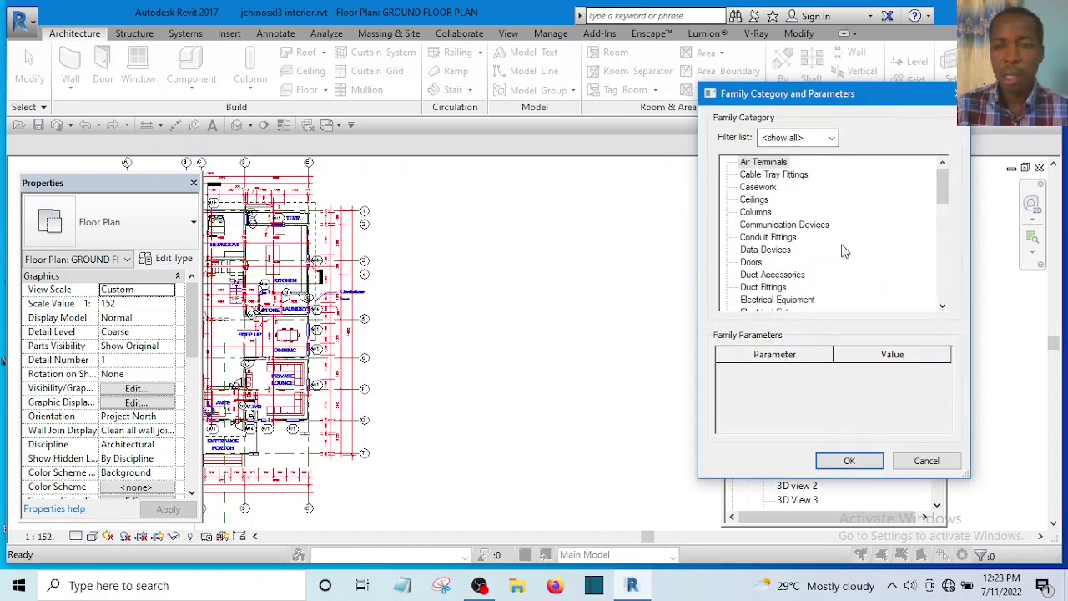
{"action": "left_click", "coordinate": [757, 188]}
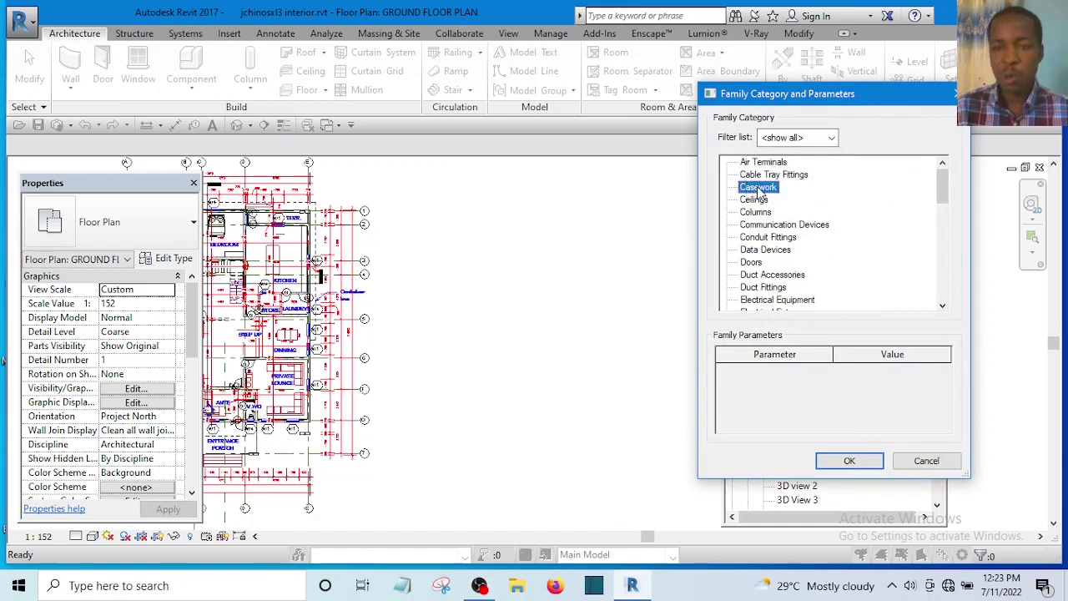
{"action": "left_click", "coordinate": [869, 464]}
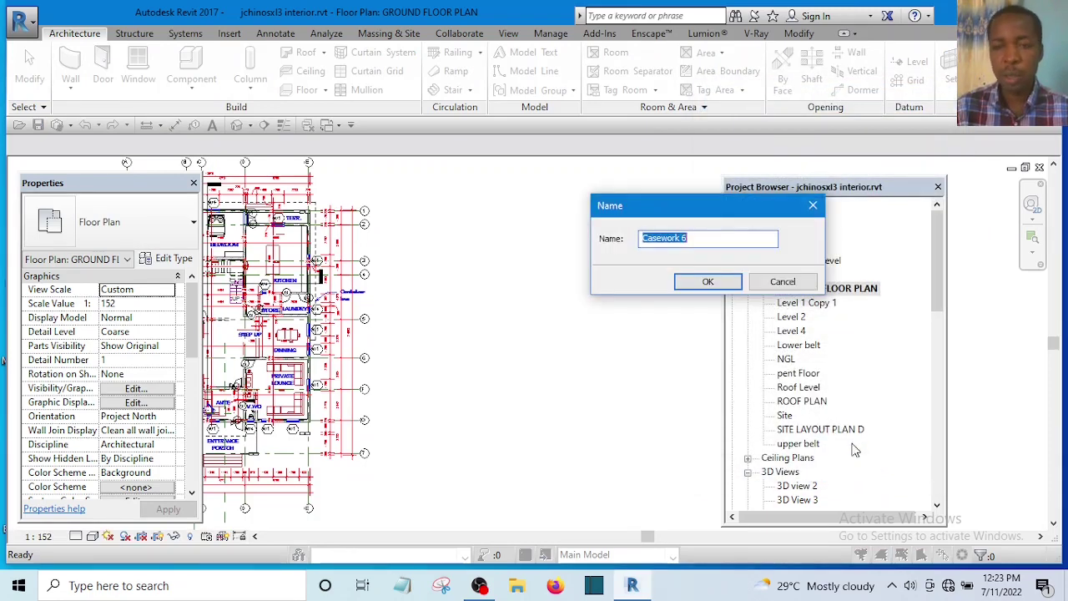
{"action": "left_click", "coordinate": [707, 282]}
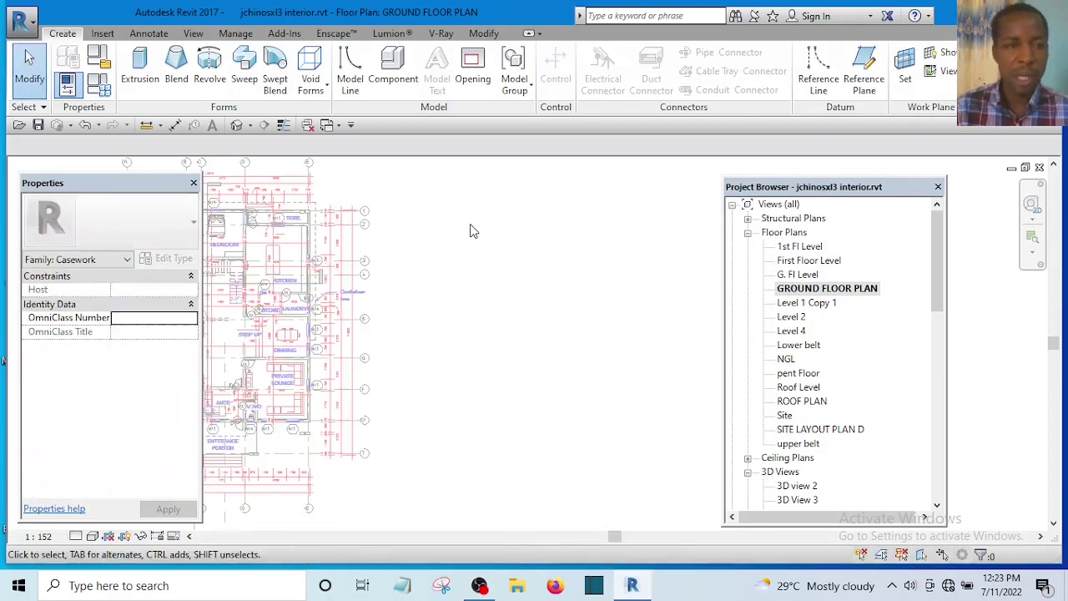
Start a solid extrusion with a depth of 300 and choose a circle for its profile.
{"action": "left_click", "coordinate": [142, 75]}
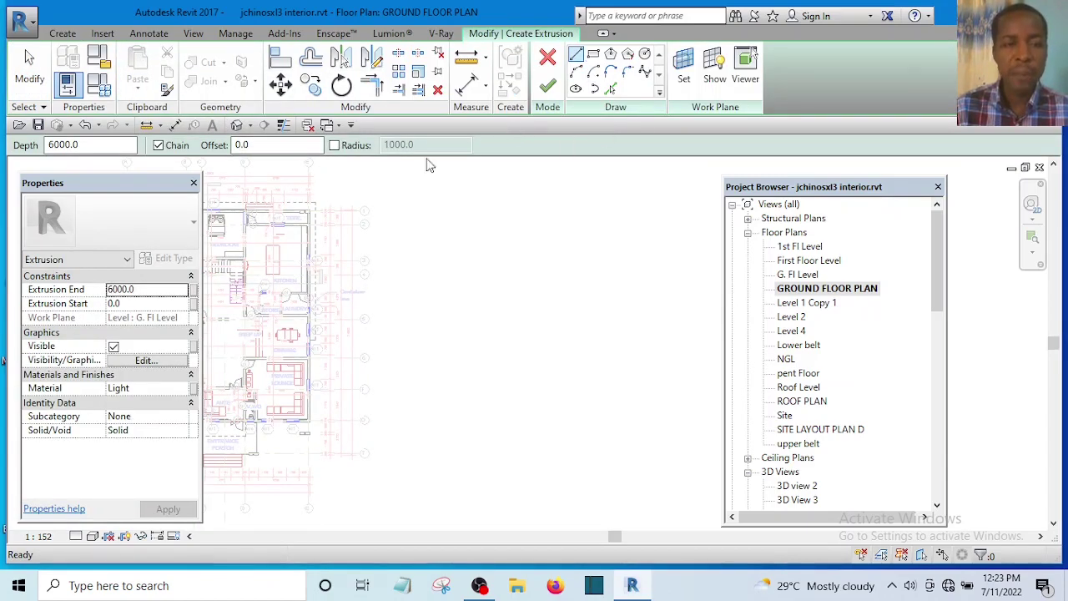
{"action": "scroll", "coordinate": [472, 300], "scroll_direction": "up", "scroll_amount": 1}
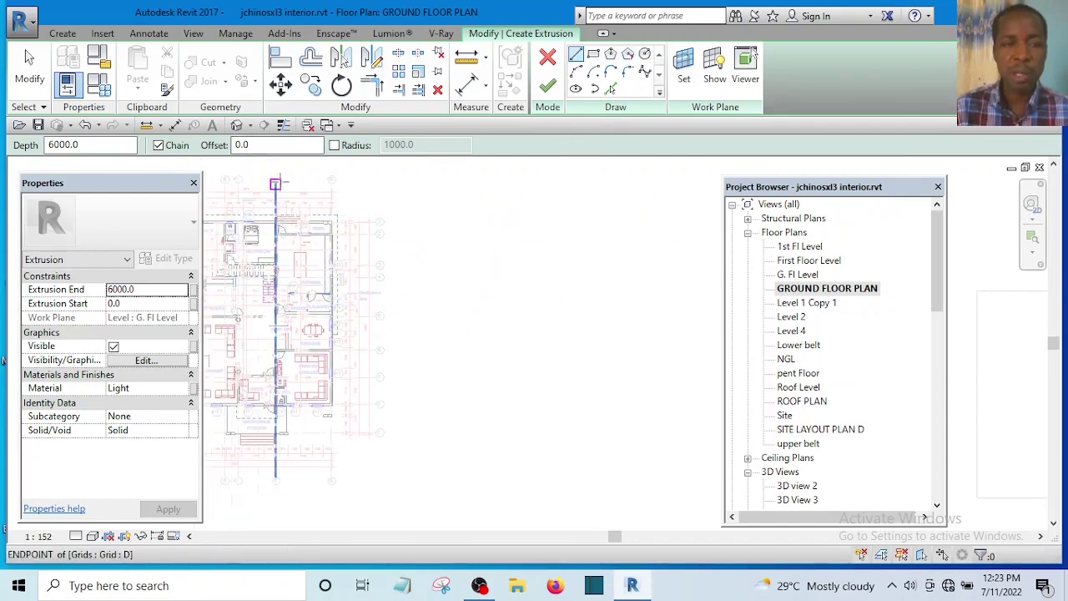
{"action": "left_click", "coordinate": [645, 55]}
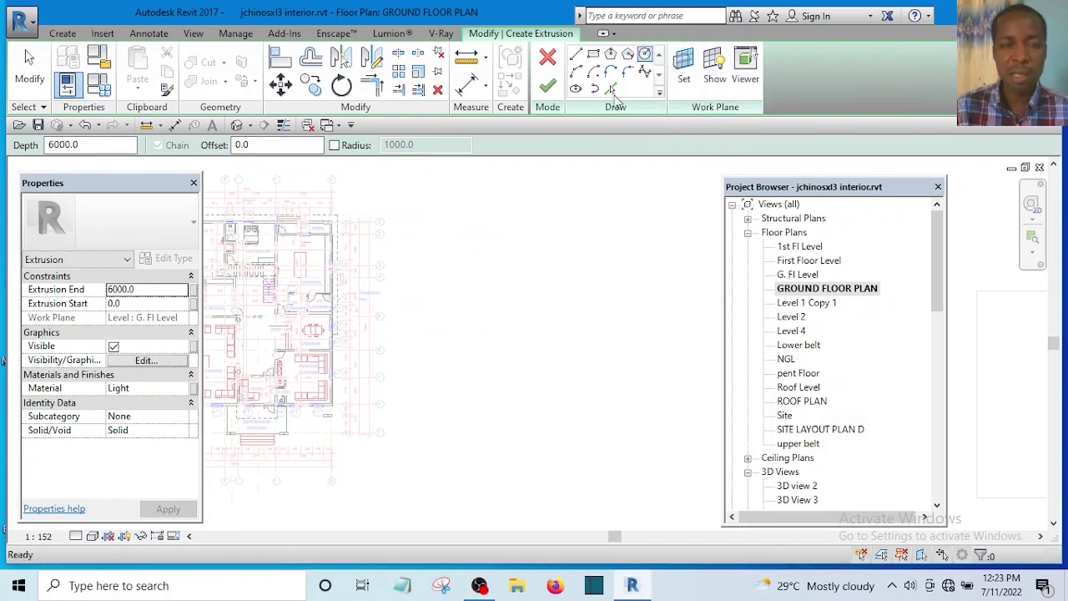
{"action": "scroll", "coordinate": [534, 248], "scroll_direction": "down", "scroll_amount": 2}
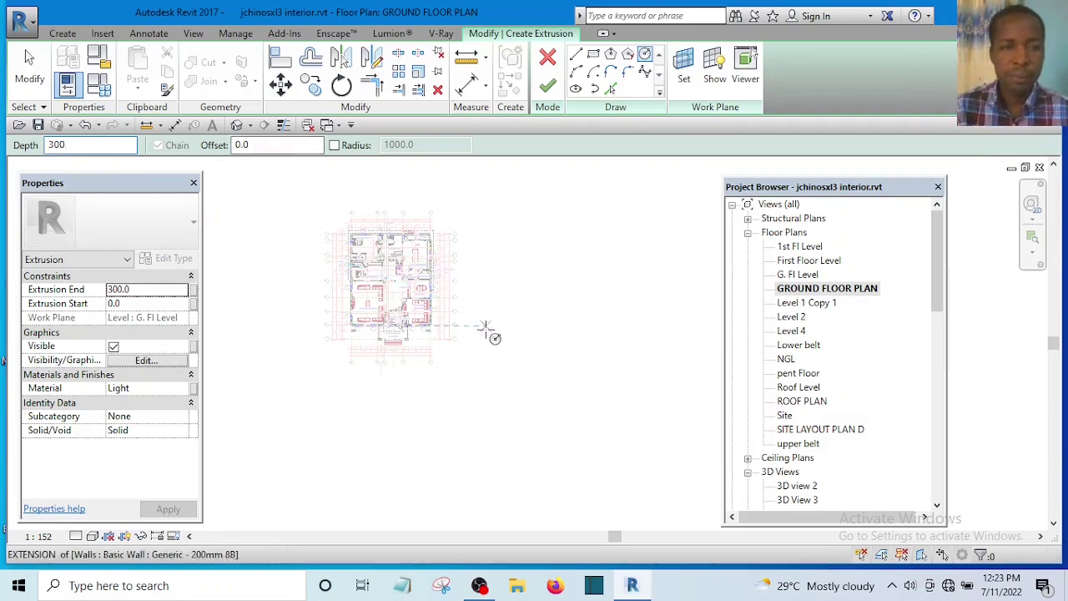
Sketch a circular profile with a radius of 20 in the open area just outside the entrance porch columns.
{"action": "scroll", "coordinate": [421, 376], "scroll_direction": "up", "scroll_amount": 6}
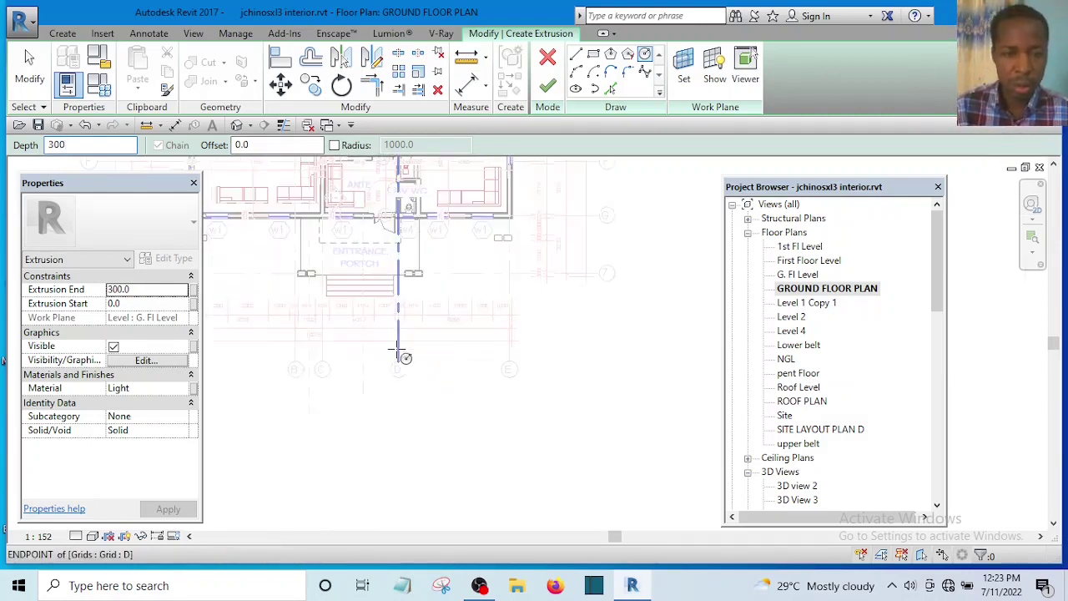
{"action": "scroll", "coordinate": [401, 352], "scroll_direction": "down", "scroll_amount": 5}
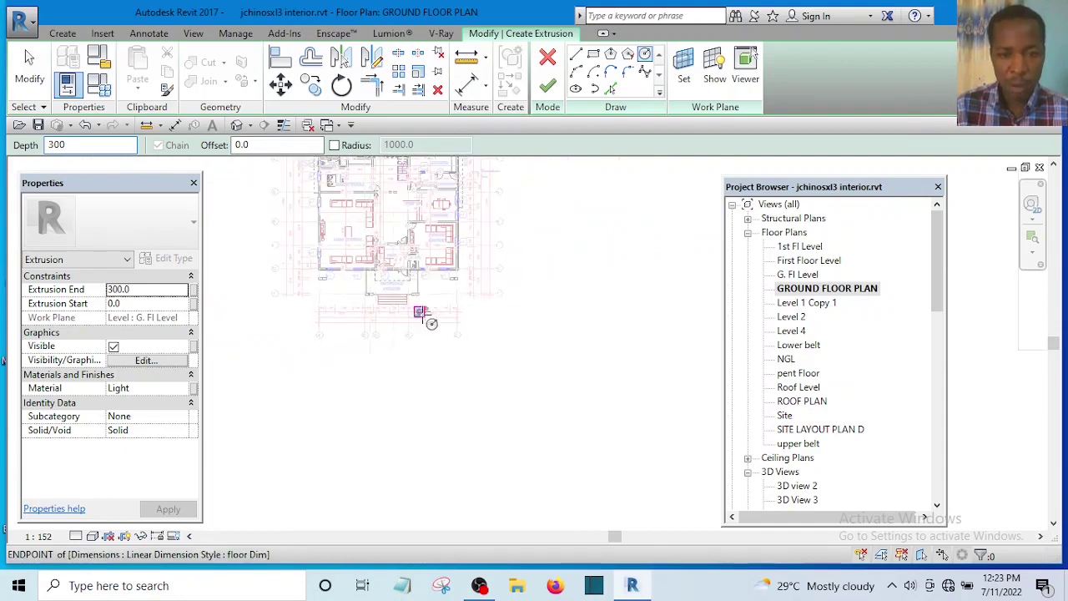
{"action": "scroll", "coordinate": [436, 341], "scroll_direction": "down", "scroll_amount": 2}
{"action": "scroll", "coordinate": [431, 364], "scroll_direction": "up", "scroll_amount": 6}
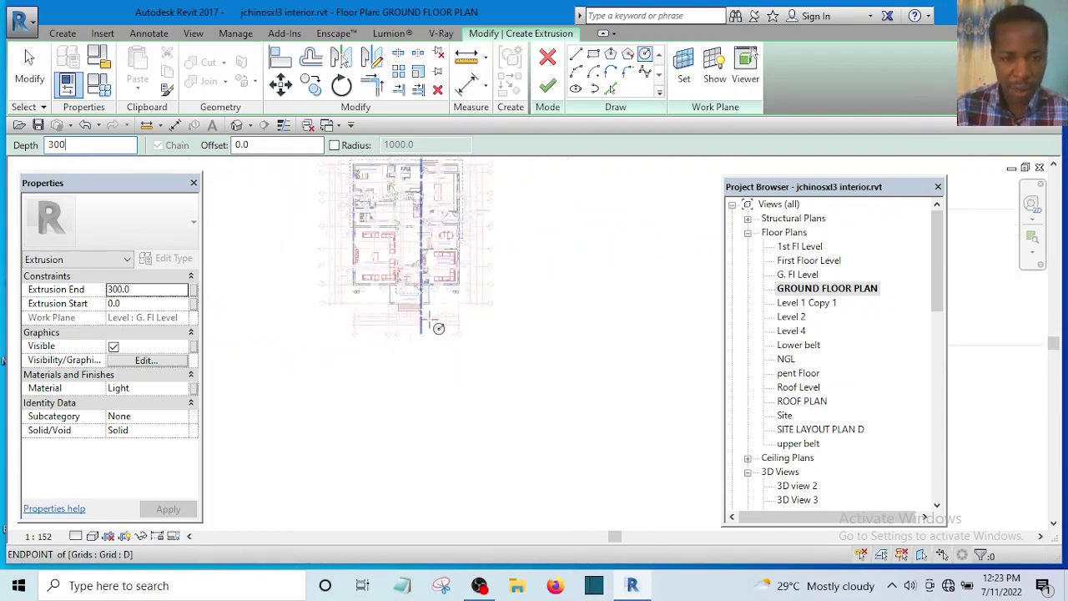
{"action": "scroll", "coordinate": [444, 288], "scroll_direction": "up", "scroll_amount": 5}
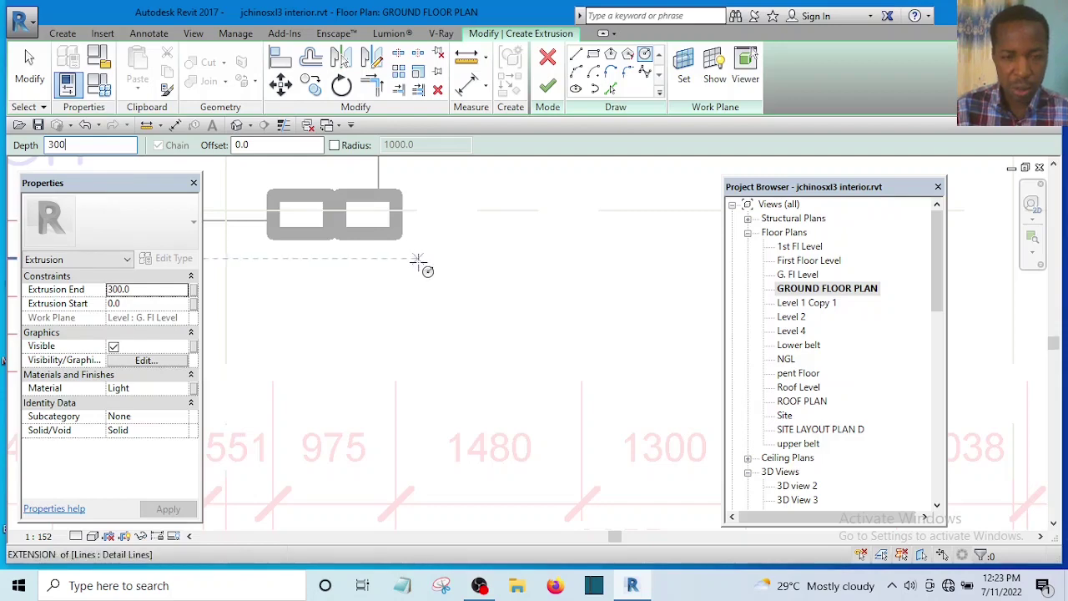
{"action": "scroll", "coordinate": [414, 255], "scroll_direction": "up", "scroll_amount": 1}
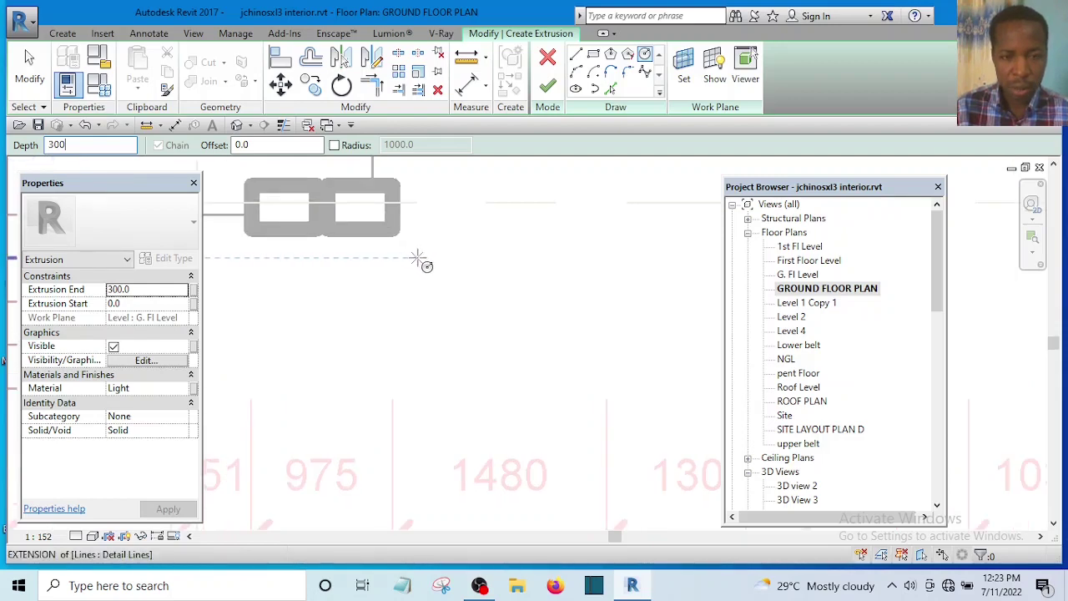
{"action": "left_click", "coordinate": [416, 257]}
{"action": "scroll", "coordinate": [435, 258], "scroll_direction": "up", "scroll_amount": 1}
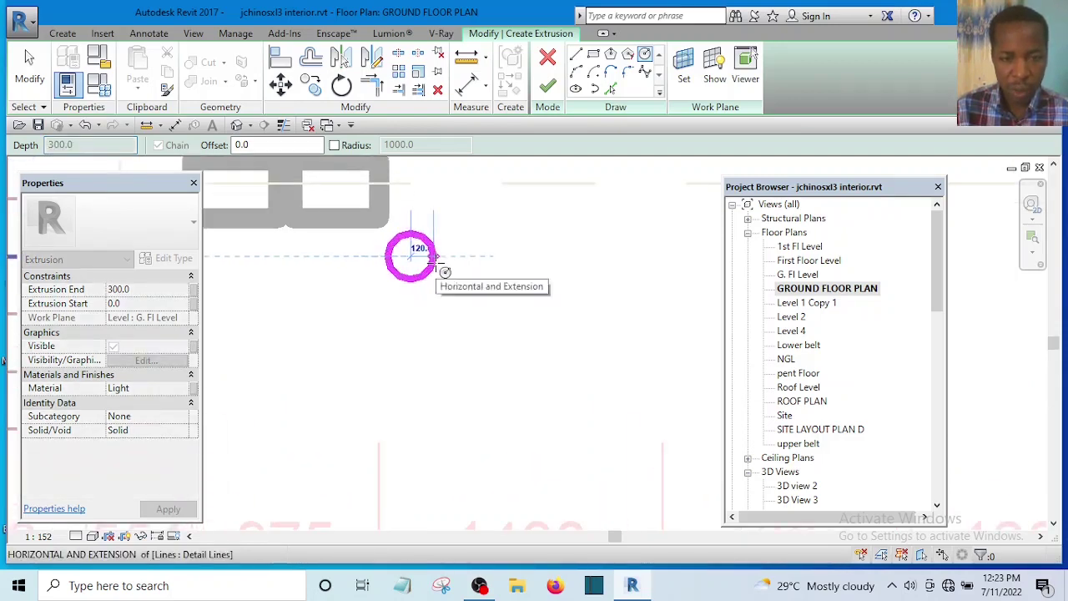
{"action": "scroll", "coordinate": [435, 261], "scroll_direction": "up", "scroll_amount": 2}
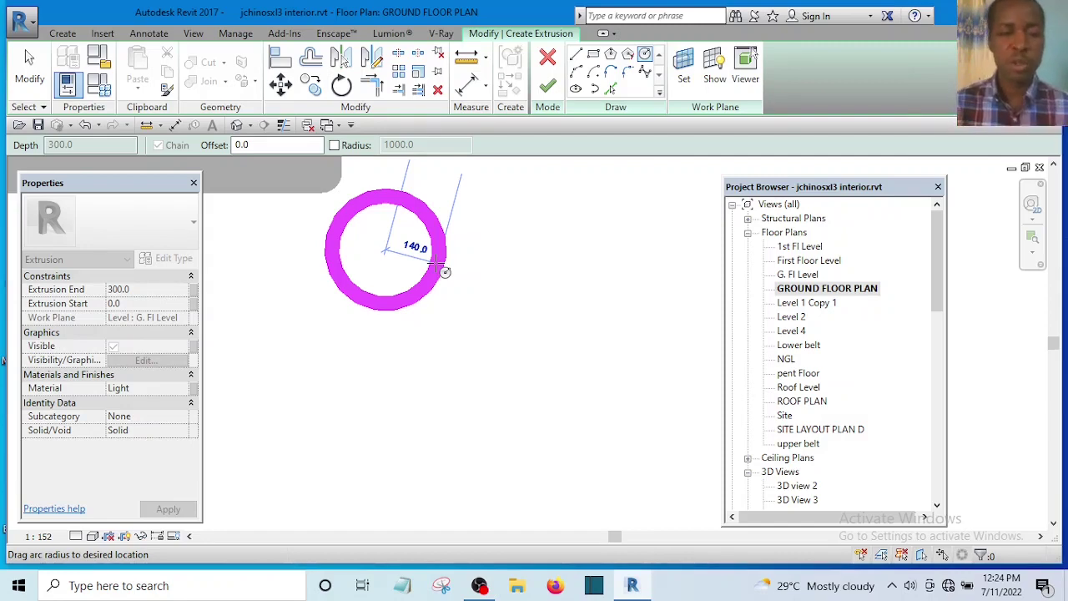
{"action": "type", "text": "20"}
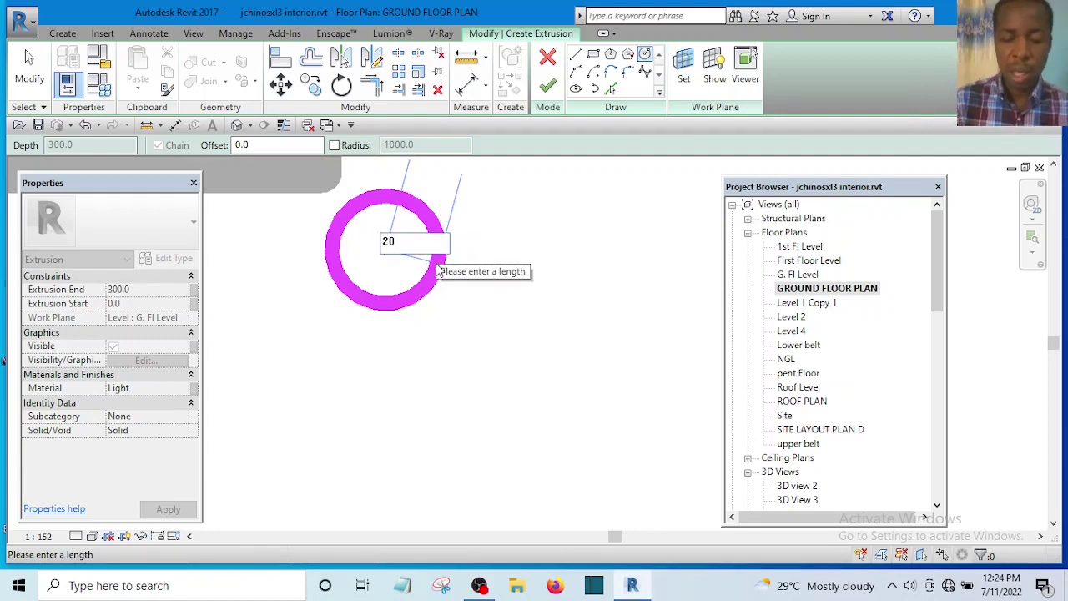
{"action": "key", "text": "Return"}
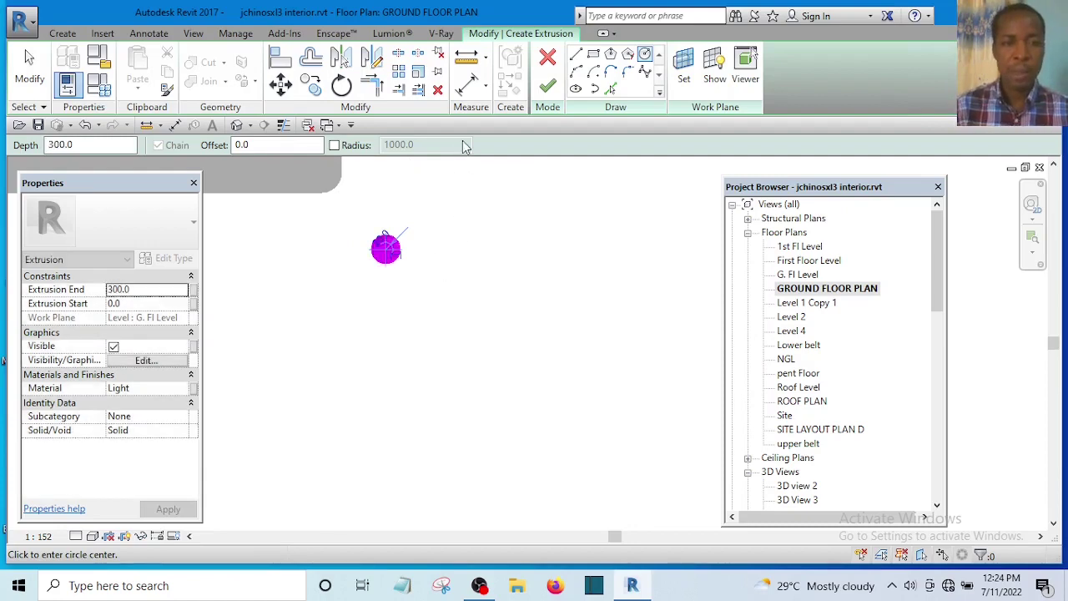
Turn on thin line display and check the outline of the circle sketch up close.
{"action": "left_click", "coordinate": [284, 125]}
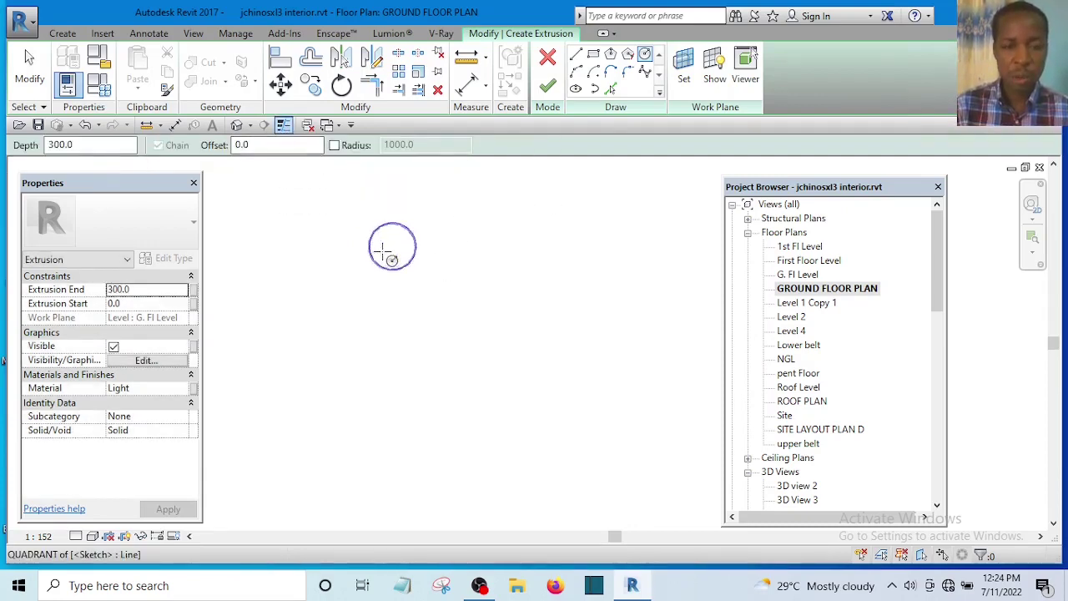
{"action": "scroll", "coordinate": [389, 251], "scroll_direction": "up", "scroll_amount": 4}
{"action": "scroll", "coordinate": [476, 338], "scroll_direction": "down", "scroll_amount": 2}
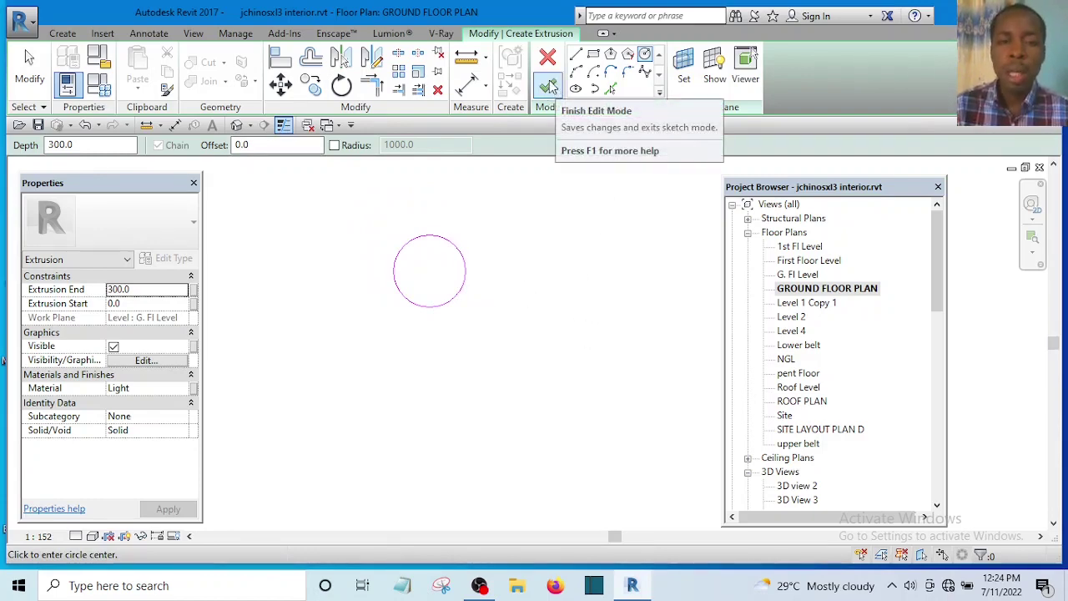
Assign the HANDRAILS material to the circular extrusion.
{"action": "left_click", "coordinate": [180, 390]}
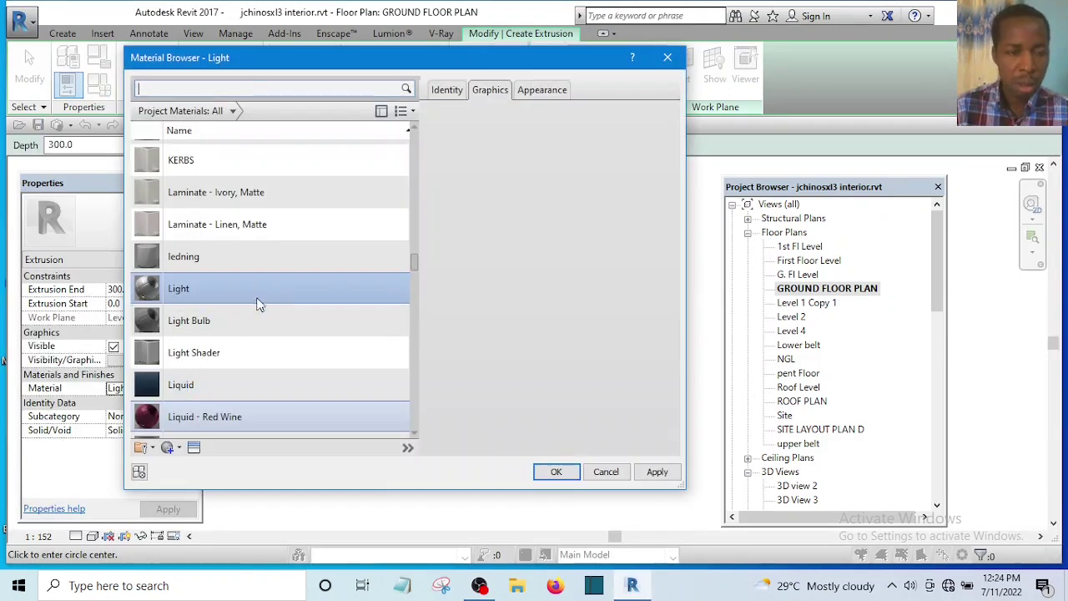
{"action": "scroll", "coordinate": [264, 252], "scroll_direction": "up", "scroll_amount": 4}
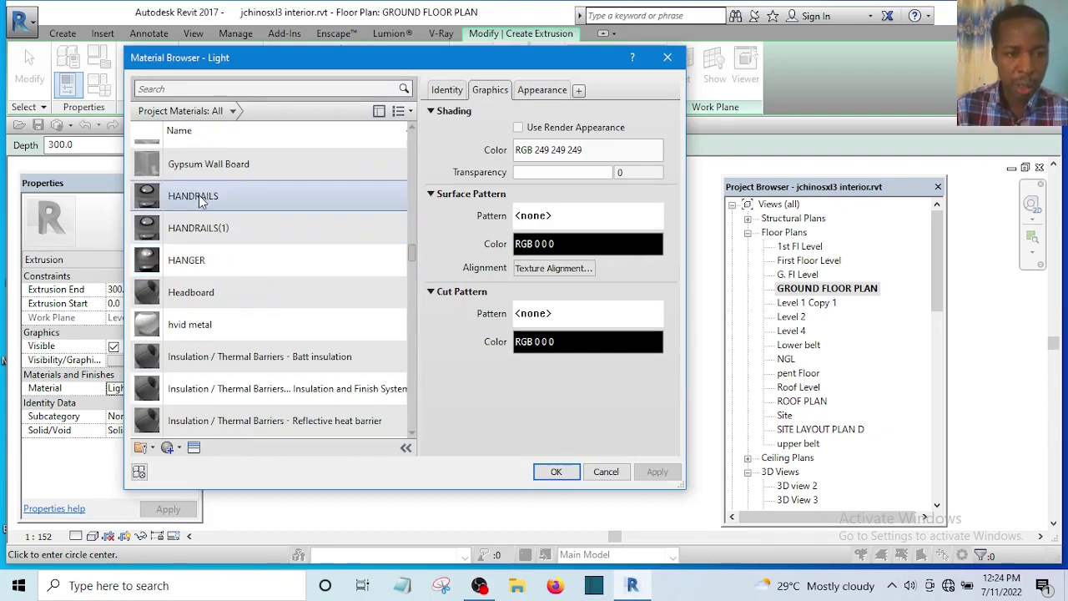
{"action": "left_click", "coordinate": [202, 198]}
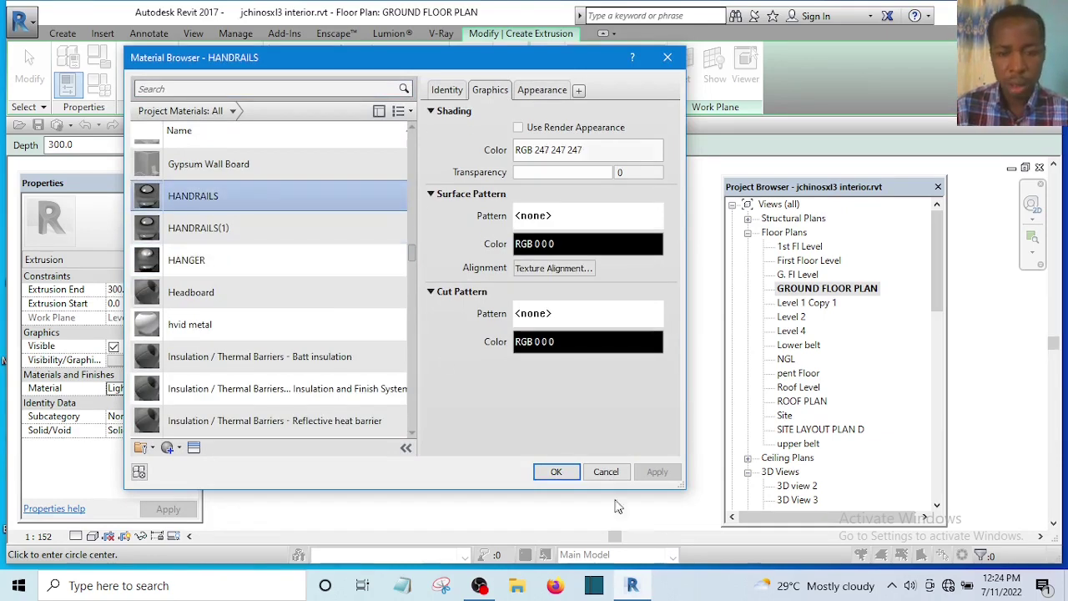
{"action": "left_click", "coordinate": [557, 472]}
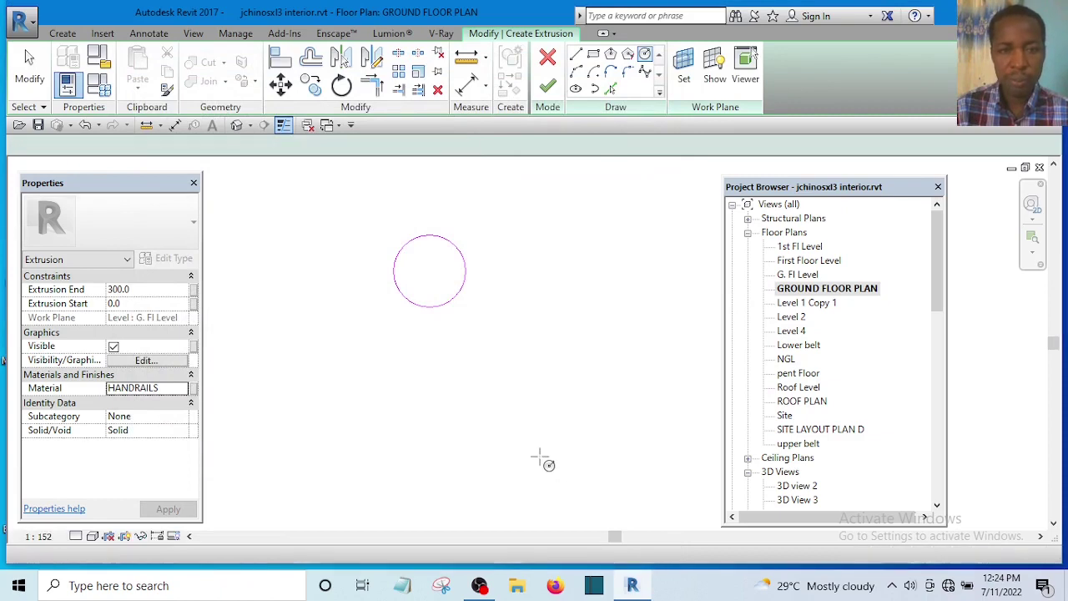
Finish the circular extrusion sketch and complete the in-place model in the default 3D view.
{"action": "left_click", "coordinate": [546, 87]}
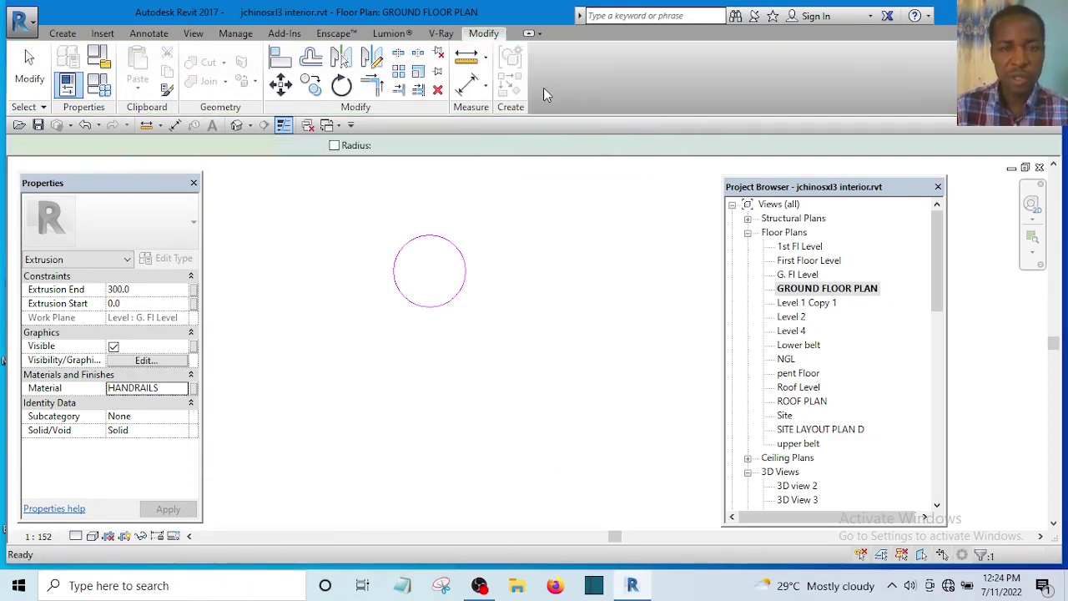
{"action": "left_click", "coordinate": [238, 126]}
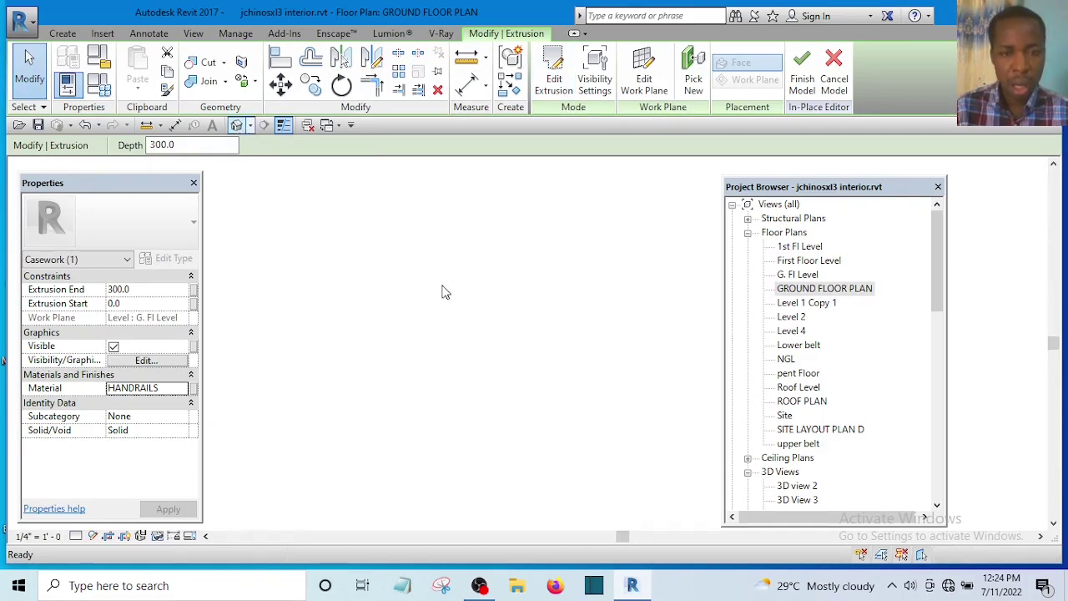
{"action": "scroll", "coordinate": [509, 369], "scroll_direction": "down", "scroll_amount": 3}
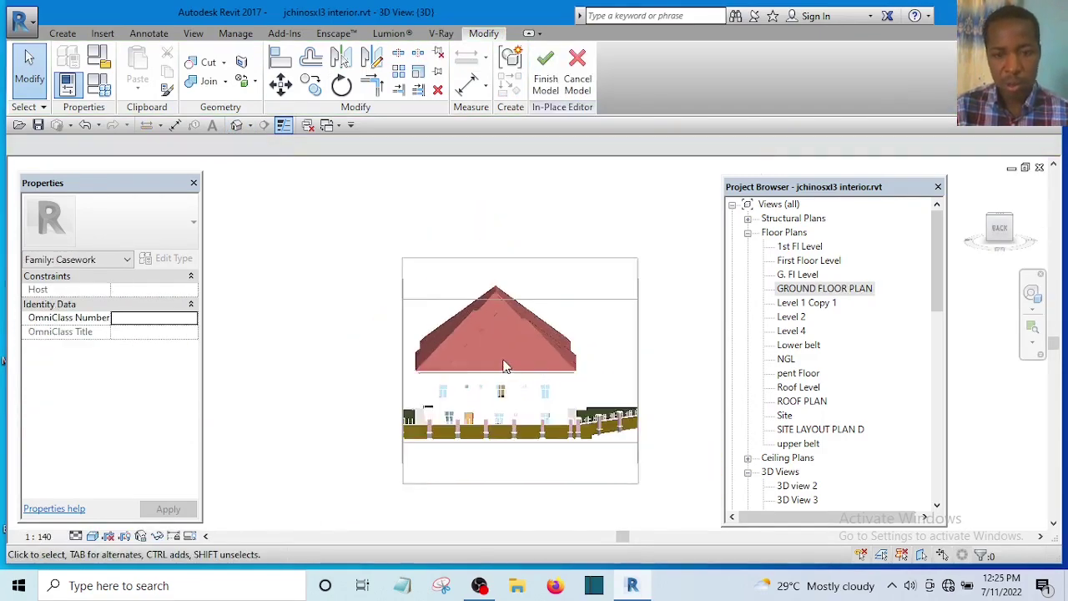
{"action": "scroll", "coordinate": [513, 374], "scroll_direction": "down", "scroll_amount": 1}
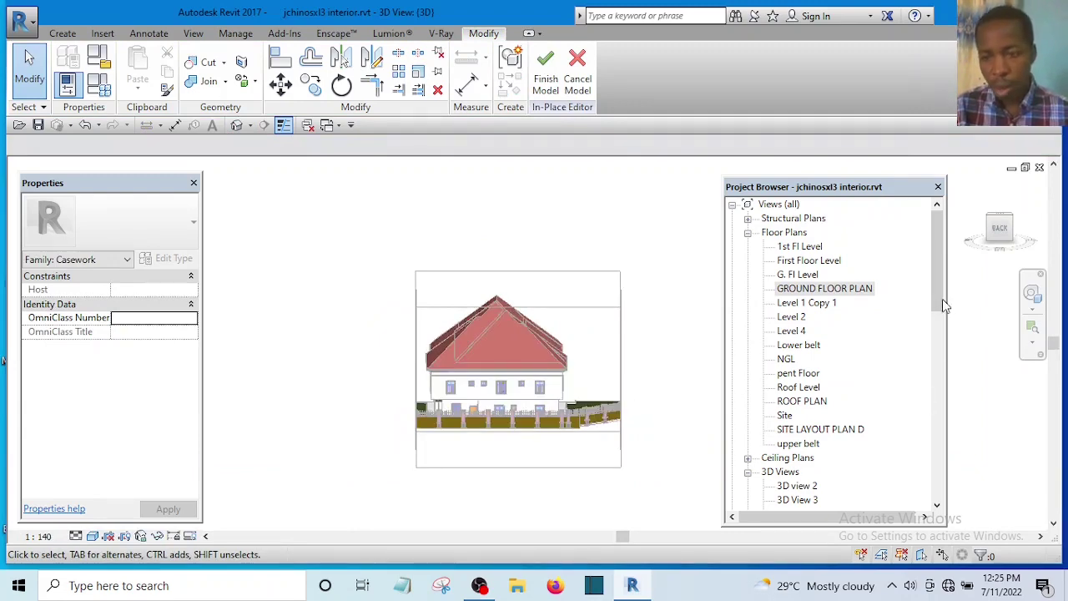
{"action": "left_click_drag", "start_coordinate": [942, 303], "coordinate": [941, 351]}
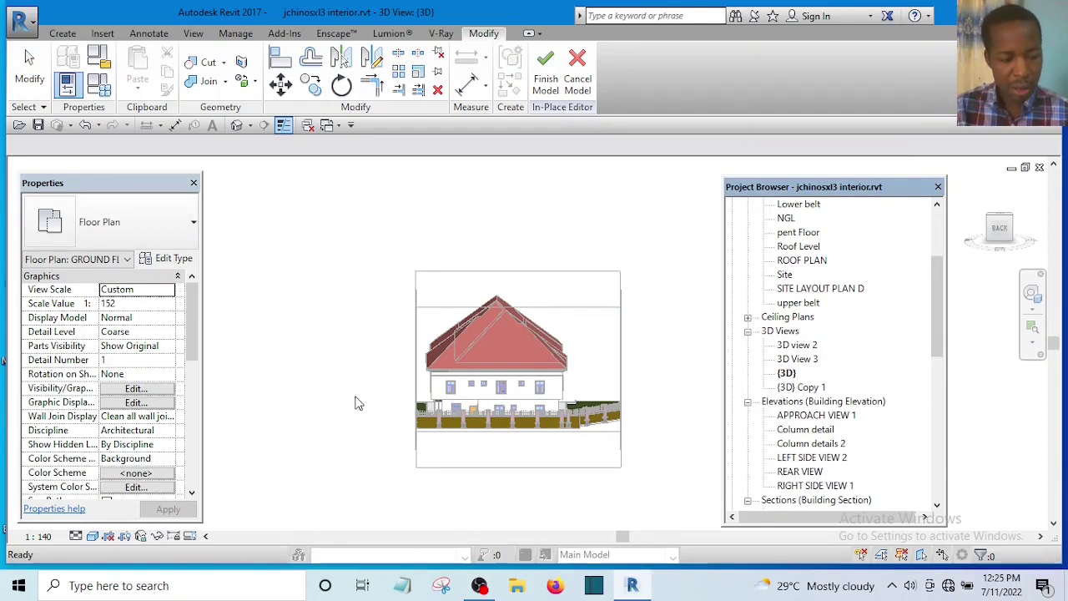
{"action": "left_click", "coordinate": [417, 441]}
{"action": "middle_click_drag", "start_coordinate": [687, 326], "coordinate": [614, 339], "text": "shift"}
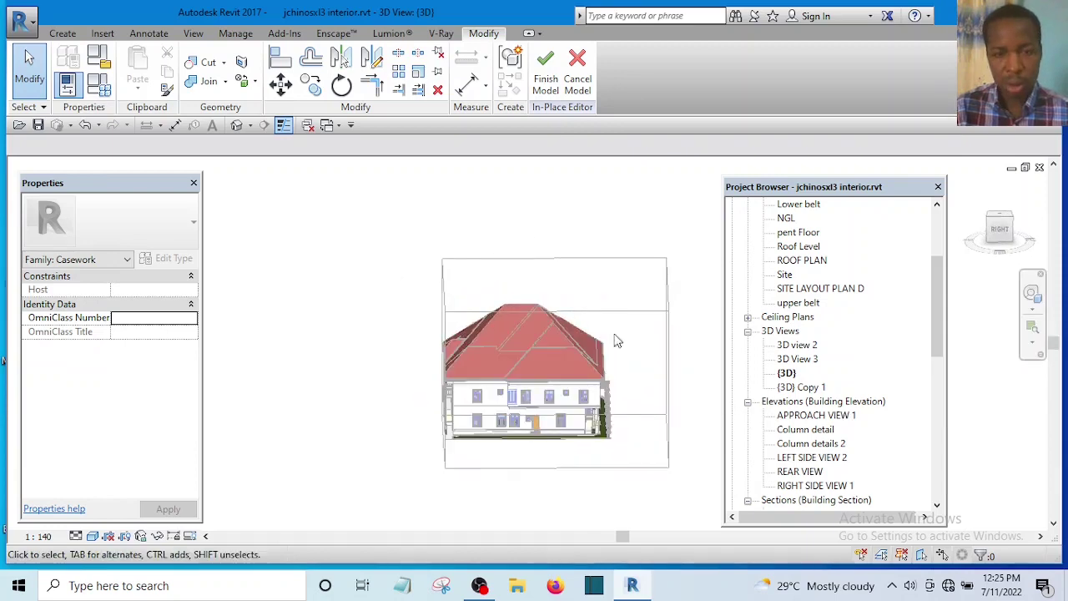
{"action": "left_click", "coordinate": [545, 71]}
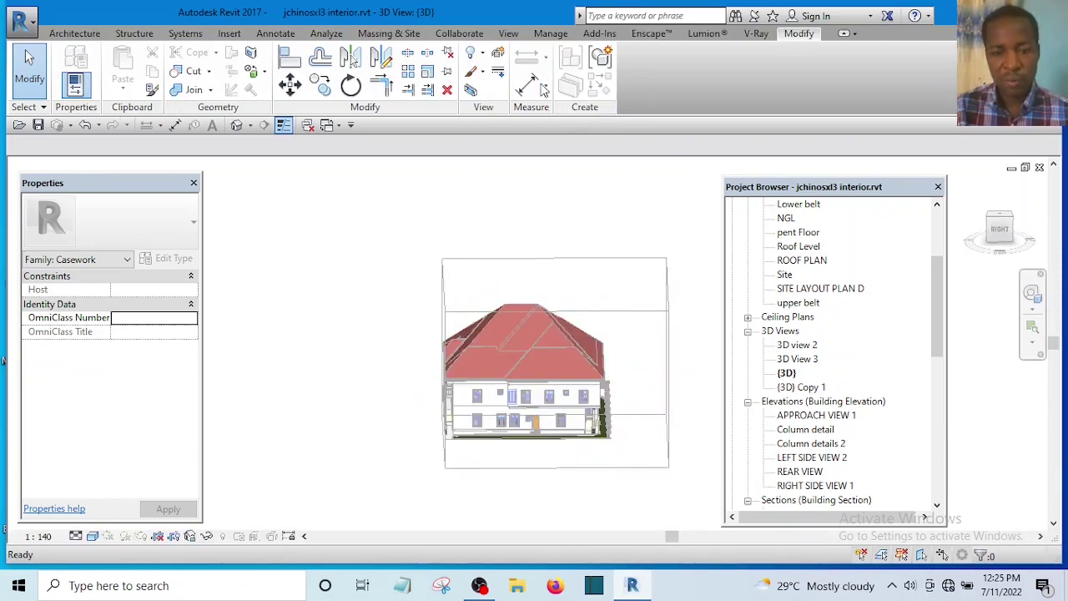
Stretch the 3D view's section box outward past the front of the house to take in the porch columns and driveway.
{"action": "middle_click_drag", "start_coordinate": [603, 367], "coordinate": [577, 455], "text": "shift"}
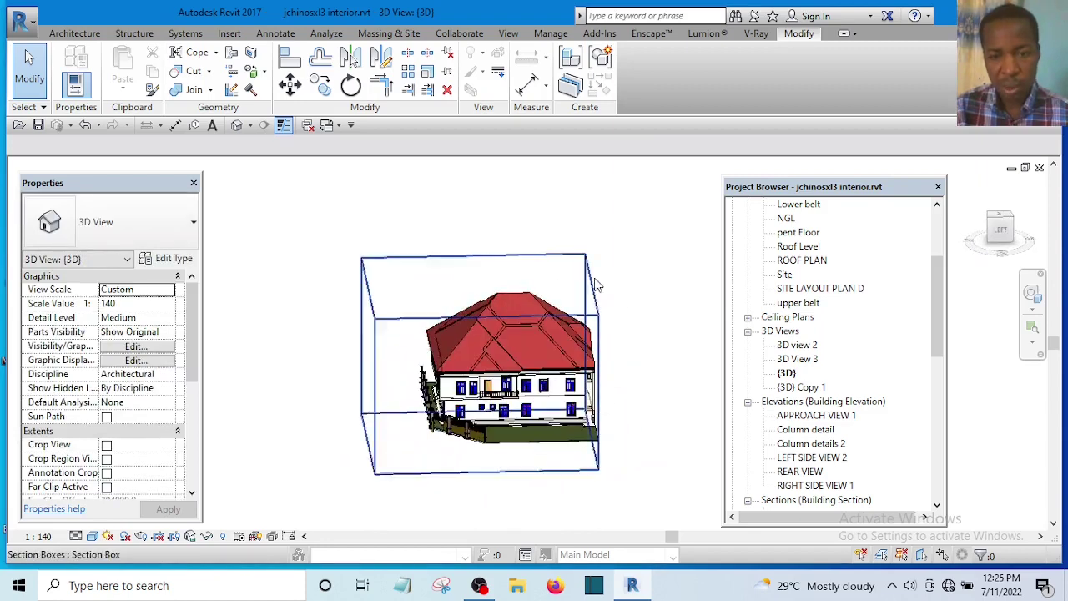
{"action": "left_click", "coordinate": [619, 317]}
{"action": "middle_click_drag", "start_coordinate": [619, 317], "coordinate": [472, 353]}
{"action": "left_click_drag", "start_coordinate": [471, 353], "coordinate": [616, 357]}
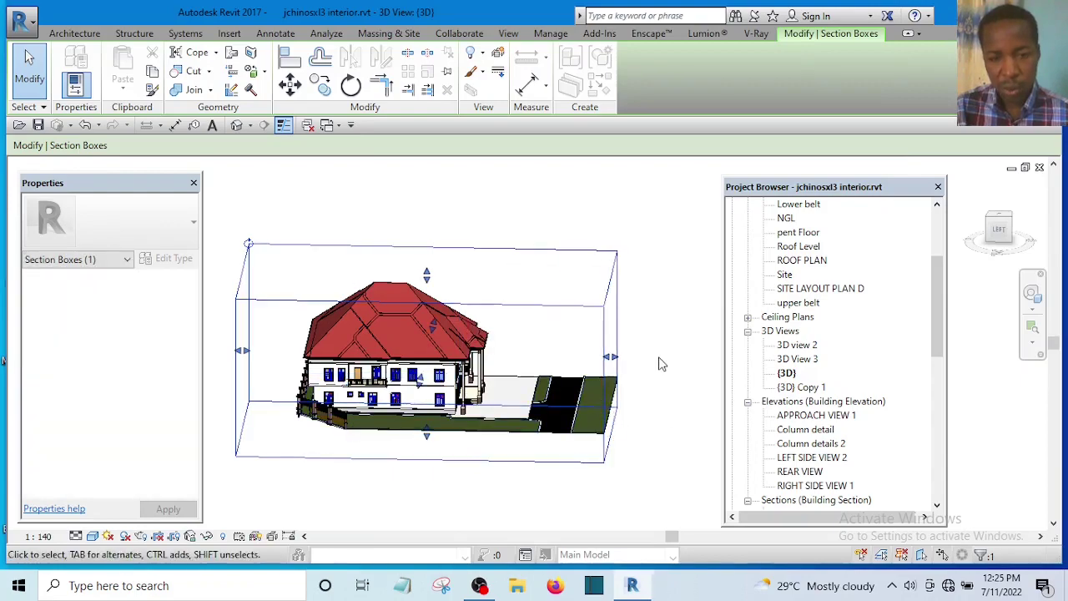
Find the new rod at the corner of the front porch column base, select it and examine it up close.
{"action": "middle_click_drag", "start_coordinate": [659, 363], "coordinate": [468, 400], "text": "shift"}
{"action": "scroll", "coordinate": [433, 469], "scroll_direction": "up", "scroll_amount": 3}
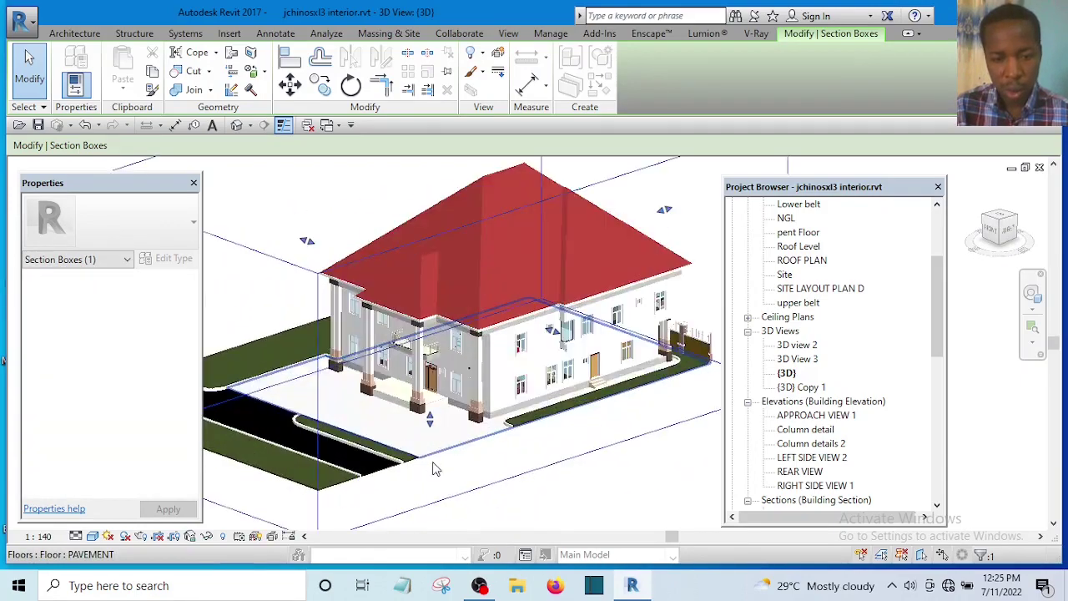
{"action": "scroll", "coordinate": [433, 469], "scroll_direction": "up", "scroll_amount": 3}
{"action": "key", "text": "Escape"}
{"action": "scroll", "coordinate": [489, 367], "scroll_direction": "down", "scroll_amount": 1}
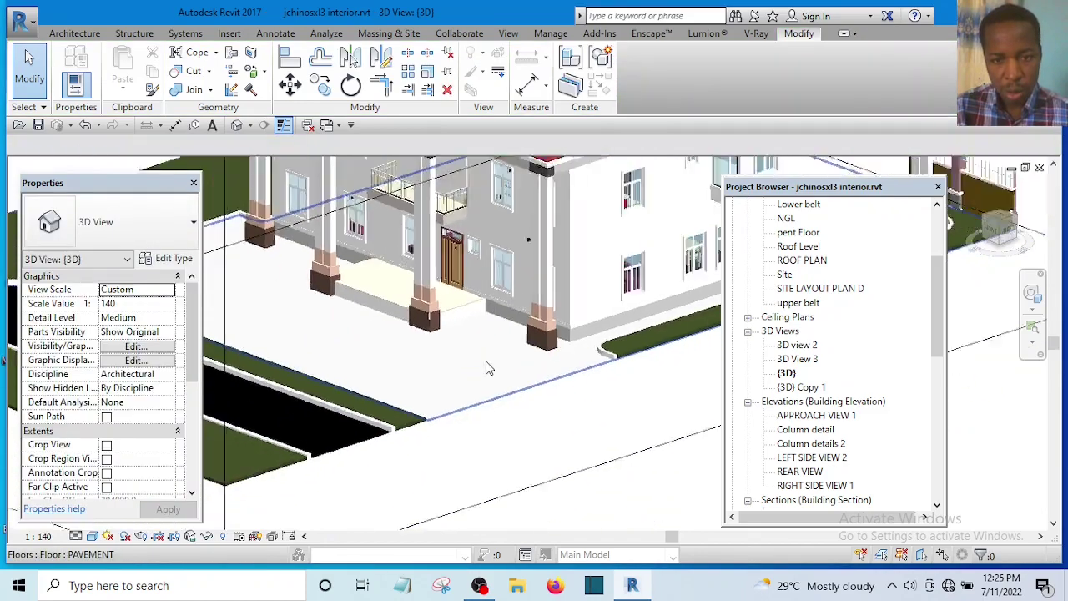
{"action": "scroll", "coordinate": [489, 367], "scroll_direction": "down", "scroll_amount": 3}
{"action": "middle_click_drag", "start_coordinate": [488, 367], "coordinate": [603, 464], "text": "shift"}
{"action": "scroll", "coordinate": [454, 338], "scroll_direction": "up", "scroll_amount": 3}
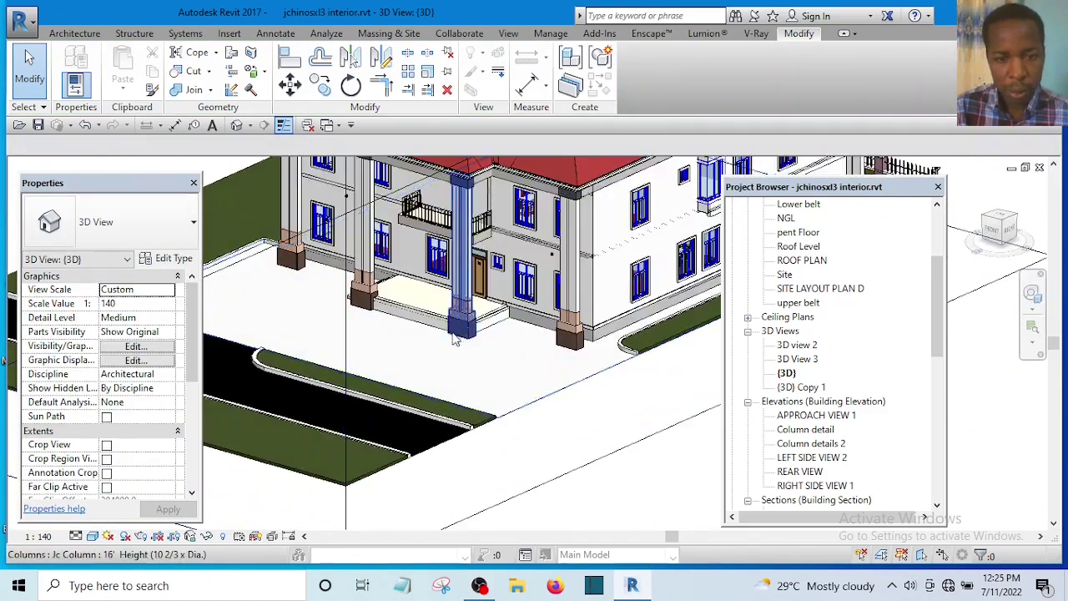
{"action": "scroll", "coordinate": [454, 338], "scroll_direction": "up", "scroll_amount": 5}
{"action": "scroll", "coordinate": [500, 307], "scroll_direction": "up", "scroll_amount": 2}
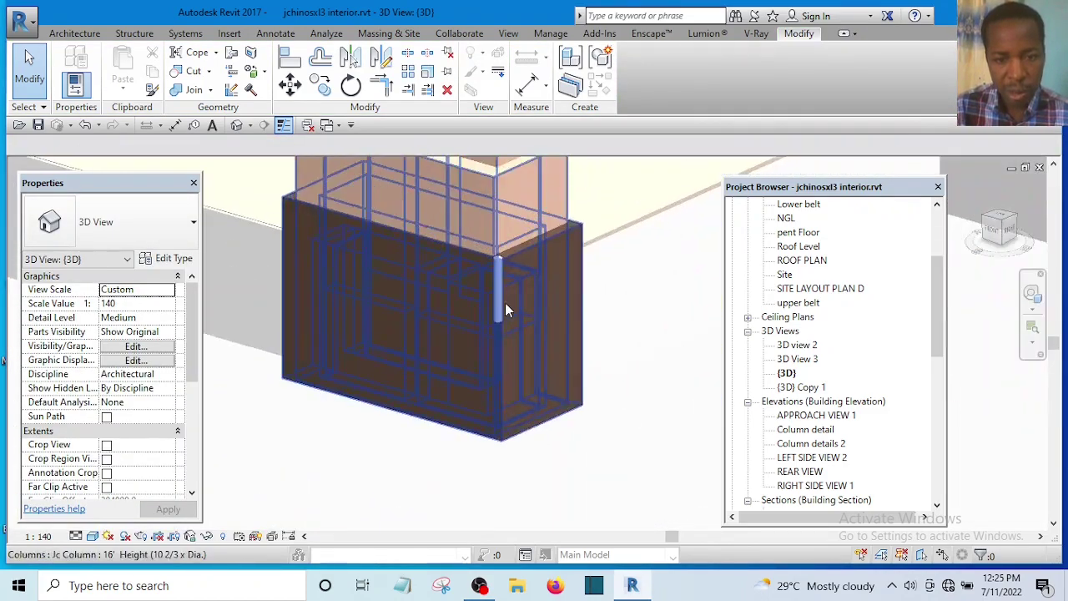
{"action": "scroll", "coordinate": [504, 309], "scroll_direction": "up", "scroll_amount": 2}
{"action": "scroll", "coordinate": [494, 271], "scroll_direction": "down", "scroll_amount": 4}
{"action": "middle_click_drag", "start_coordinate": [417, 388], "coordinate": [585, 361], "text": "shift"}
{"action": "scroll", "coordinate": [585, 361], "scroll_direction": "up", "scroll_amount": 5}
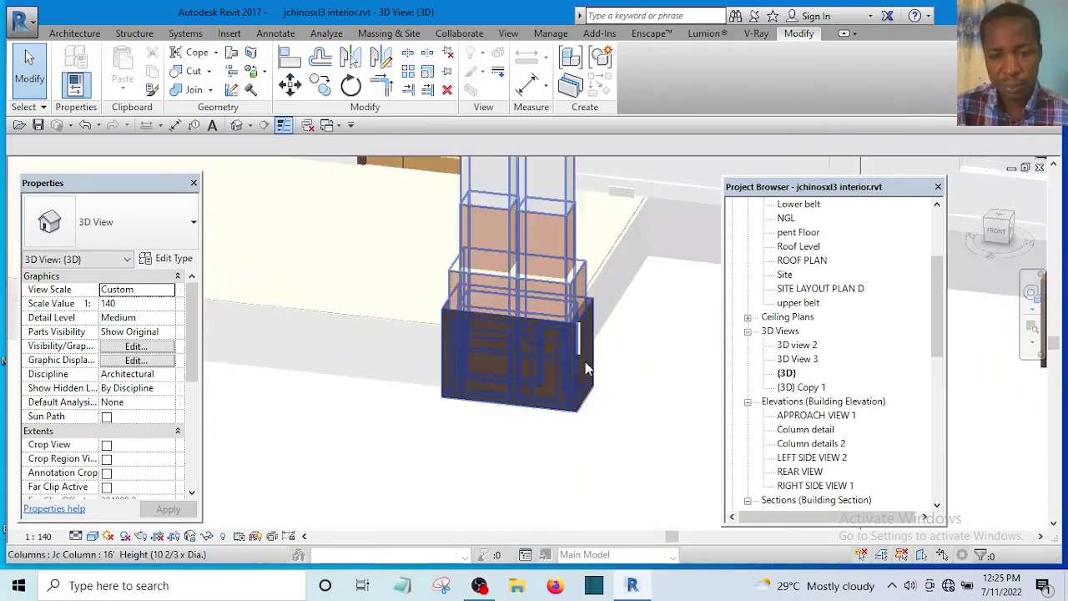
{"action": "left_click", "coordinate": [578, 333]}
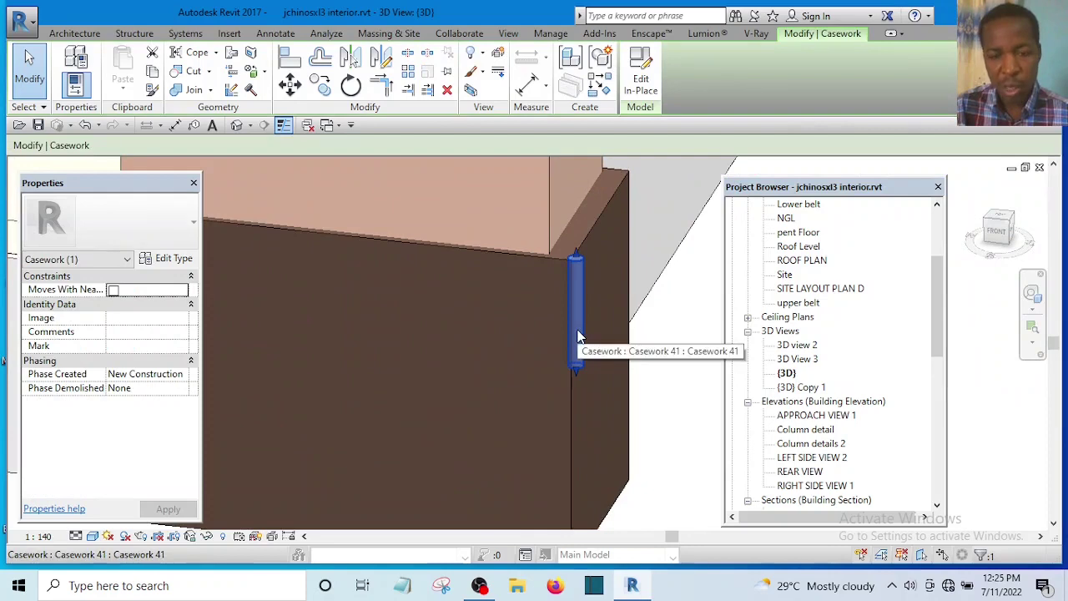
{"action": "scroll", "coordinate": [580, 336], "scroll_direction": "down", "scroll_amount": 5}
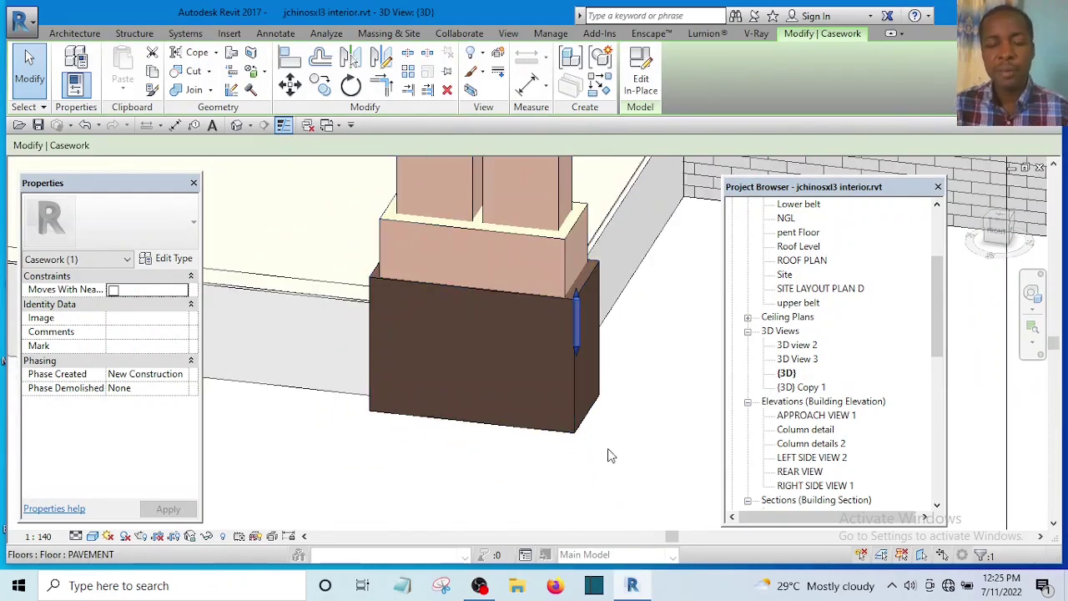
{"action": "scroll", "coordinate": [583, 345], "scroll_direction": "up", "scroll_amount": 3}
{"action": "scroll", "coordinate": [583, 342], "scroll_direction": "up", "scroll_amount": 2}
{"action": "scroll", "coordinate": [575, 334], "scroll_direction": "down", "scroll_amount": 4}
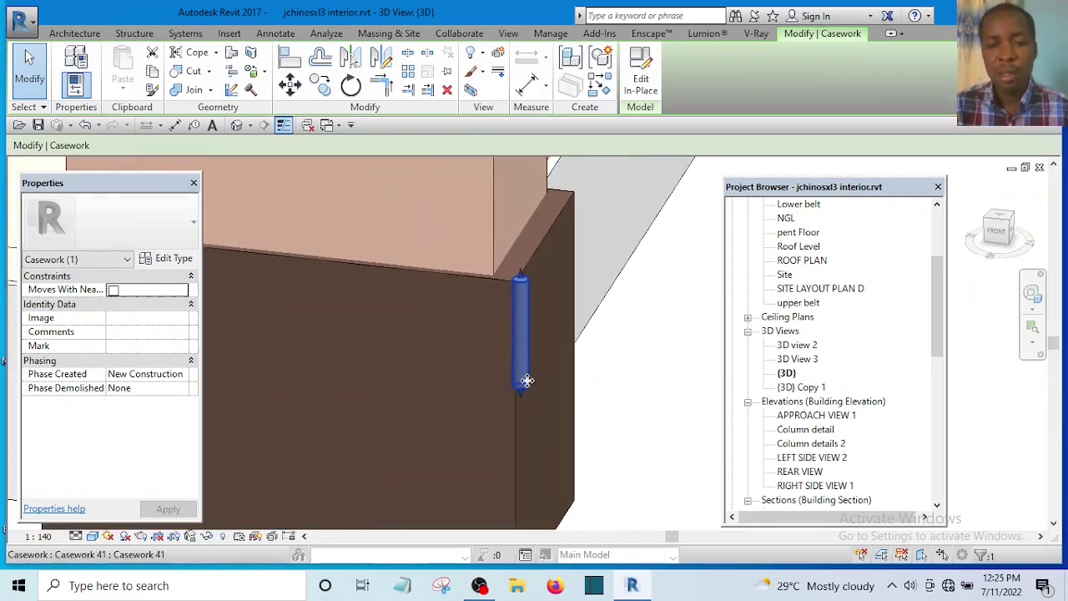
{"action": "scroll", "coordinate": [518, 360], "scroll_direction": "down", "scroll_amount": 6}
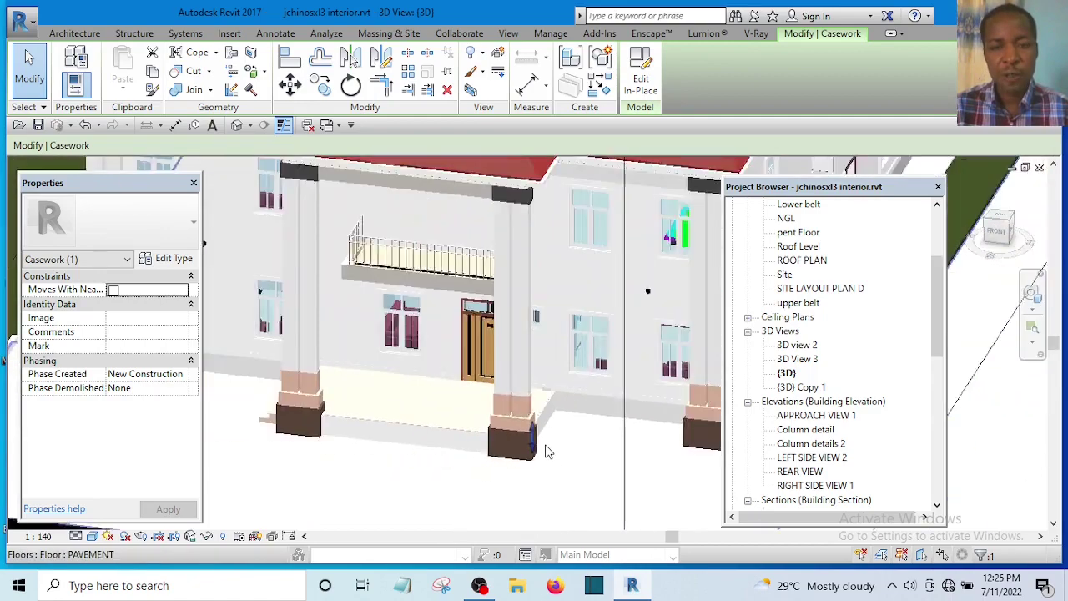
{"action": "scroll", "coordinate": [542, 442], "scroll_direction": "down", "scroll_amount": 6}
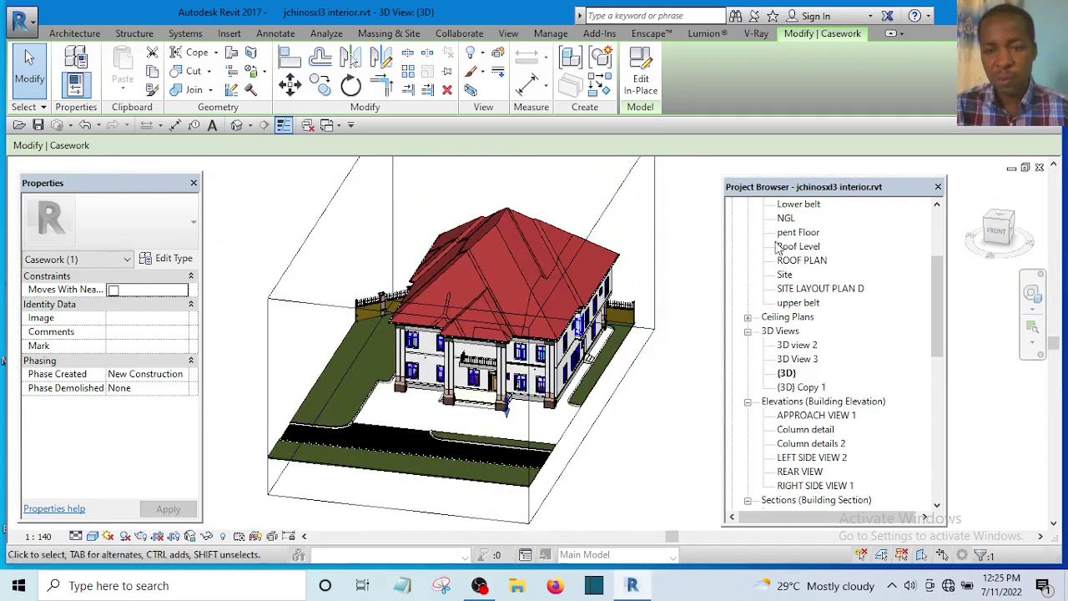
Open 3D View 3 and look over the side facade of the house.
{"action": "double_click", "coordinate": [799, 360]}
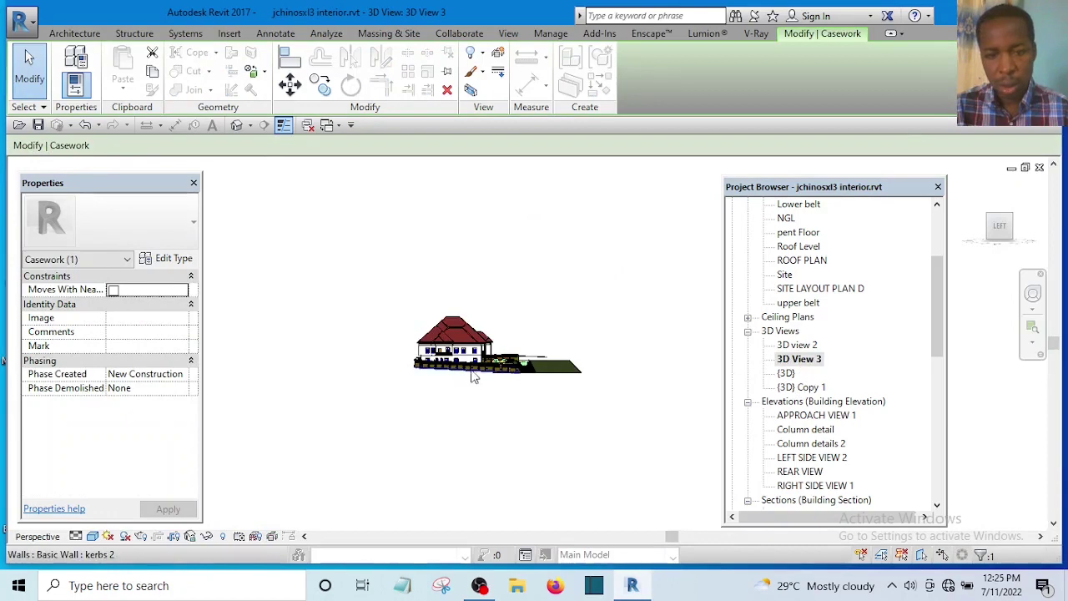
{"action": "scroll", "coordinate": [776, 367], "scroll_direction": "up", "scroll_amount": 1}
{"action": "scroll", "coordinate": [424, 365], "scroll_direction": "up", "scroll_amount": 5}
{"action": "scroll", "coordinate": [425, 365], "scroll_direction": "up", "scroll_amount": 6}
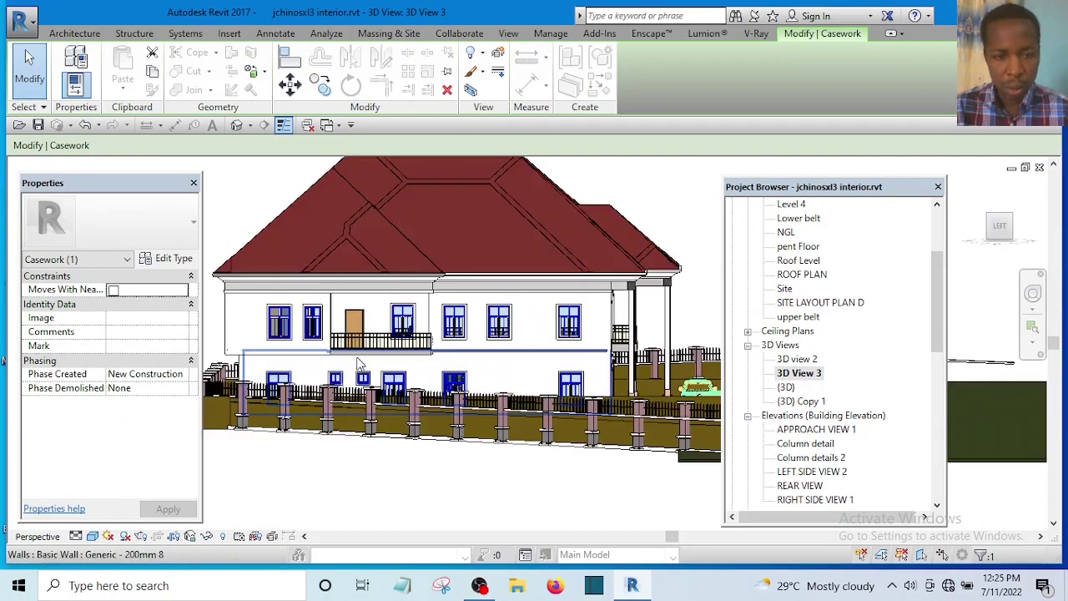
Open the GROUND FLOOR PLAN and examine the L-shaped stair between the bedroom and the store.
{"action": "left_click_drag", "start_coordinate": [935, 311], "coordinate": [934, 261]}
{"action": "double_click", "coordinate": [823, 288]}
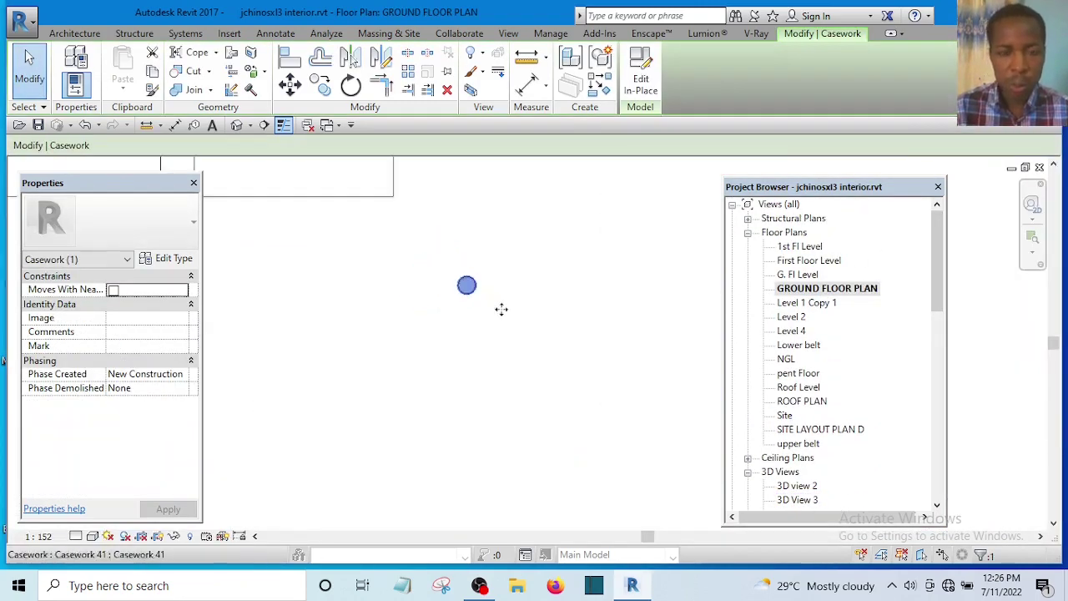
{"action": "scroll", "coordinate": [500, 309], "scroll_direction": "down", "scroll_amount": 8}
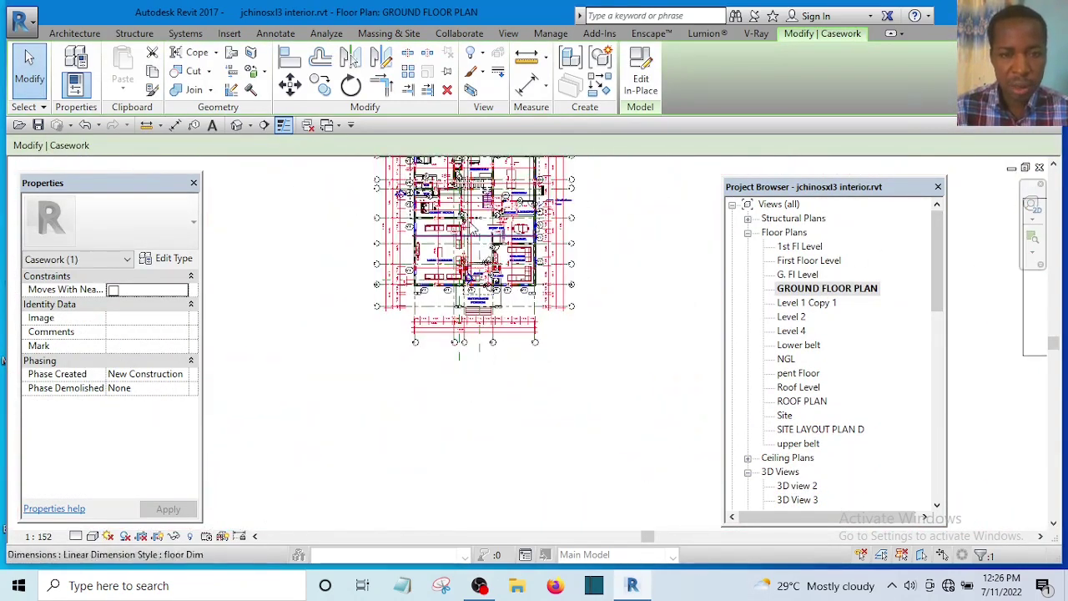
{"action": "middle_click_drag", "start_coordinate": [500, 309], "coordinate": [472, 350]}
{"action": "scroll", "coordinate": [465, 348], "scroll_direction": "up", "scroll_amount": 10}
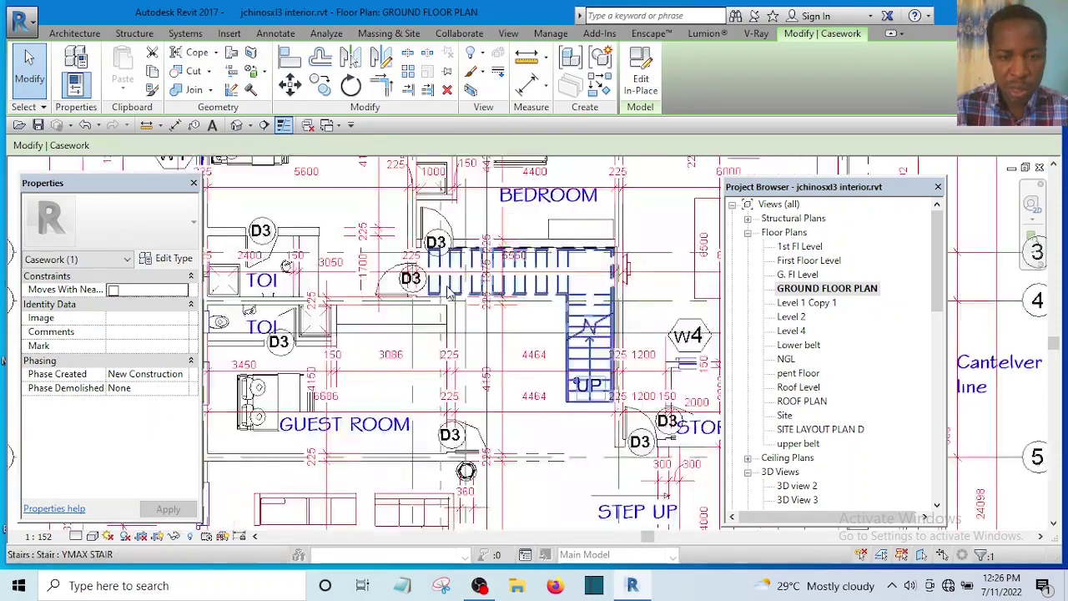
{"action": "scroll", "coordinate": [466, 349], "scroll_direction": "down", "scroll_amount": 6}
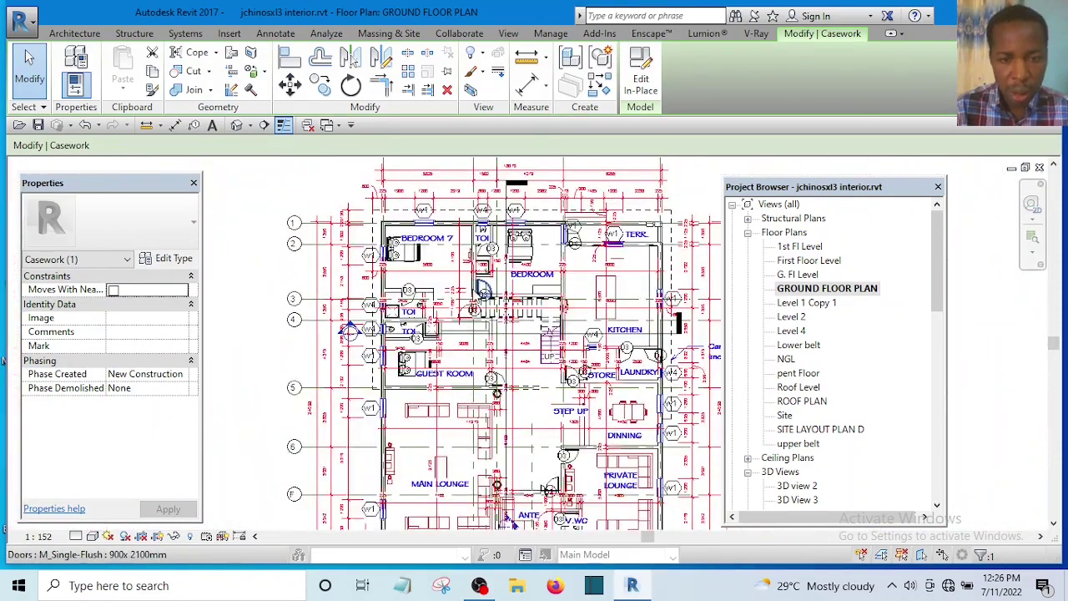
{"action": "scroll", "coordinate": [549, 352], "scroll_direction": "up", "scroll_amount": 10}
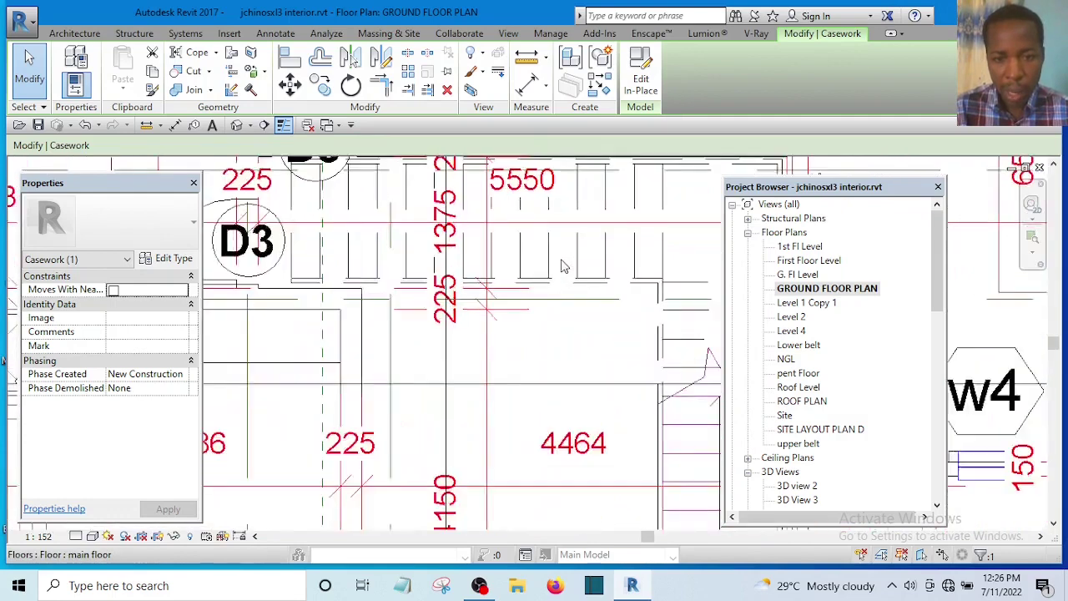
{"action": "scroll", "coordinate": [457, 317], "scroll_direction": "down", "scroll_amount": 5}
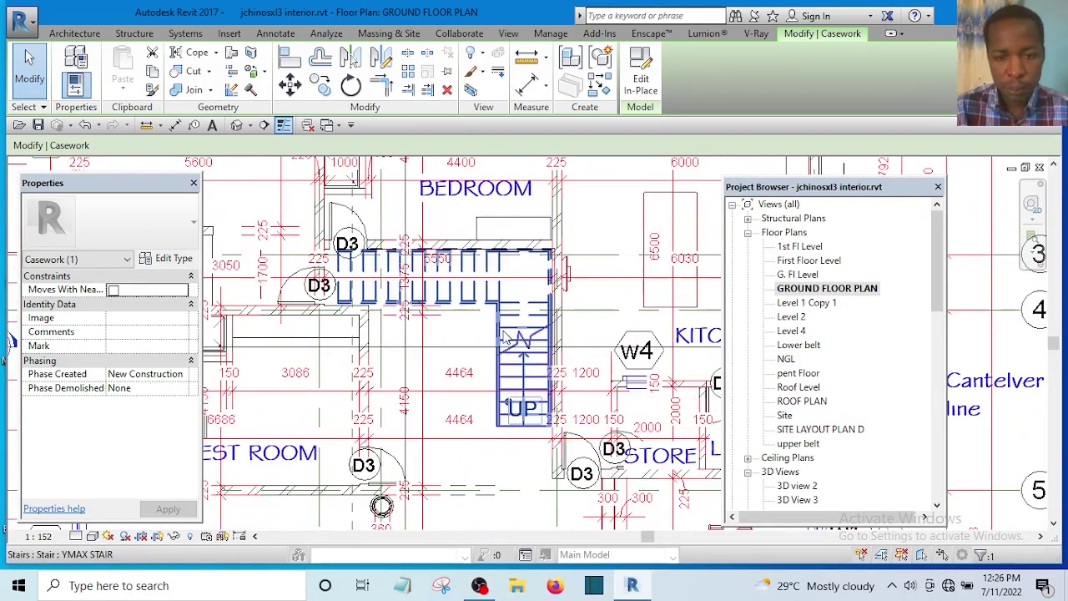
Open the 1st Fl Level plan and examine the stair and the edge of the void beside it.
{"action": "double_click", "coordinate": [800, 247]}
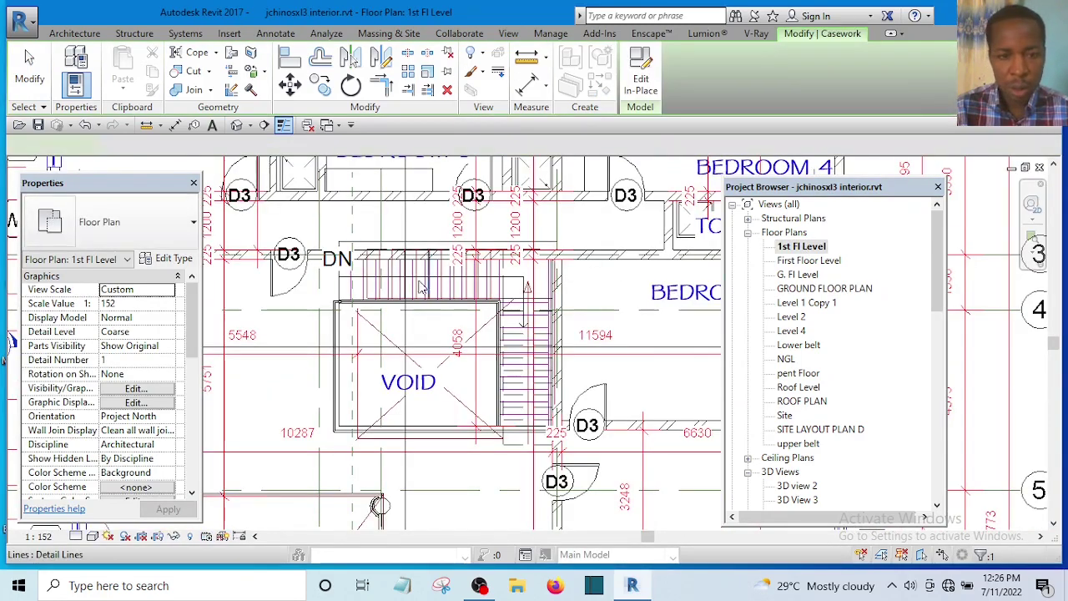
{"action": "left_click", "coordinate": [421, 287]}
{"action": "scroll", "coordinate": [417, 292], "scroll_direction": "up", "scroll_amount": 5}
{"action": "scroll", "coordinate": [400, 317], "scroll_direction": "down", "scroll_amount": 3}
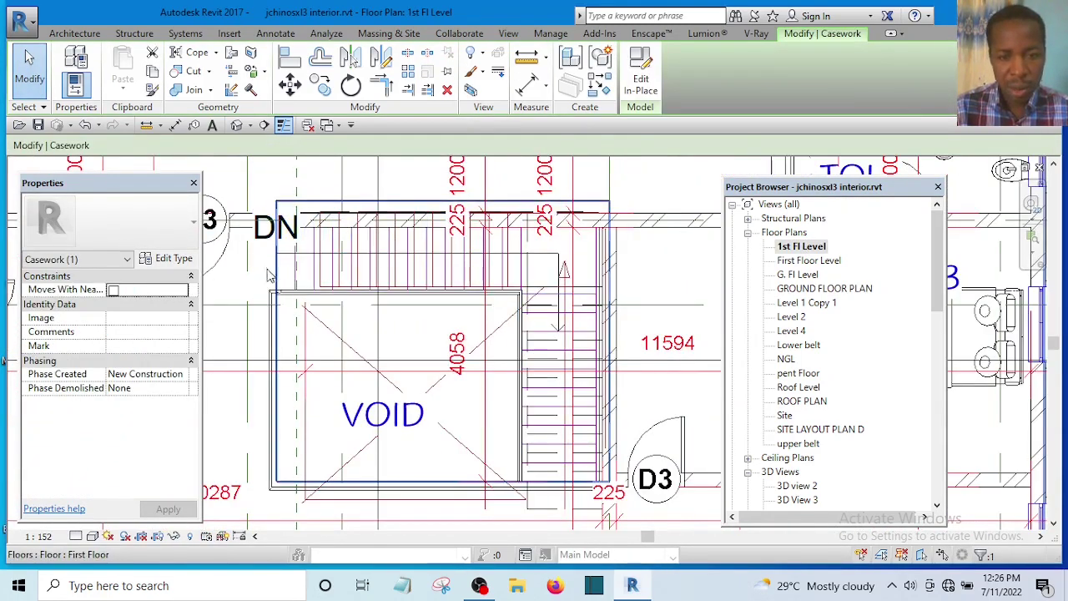
{"action": "scroll", "coordinate": [437, 364], "scroll_direction": "down", "scroll_amount": 6}
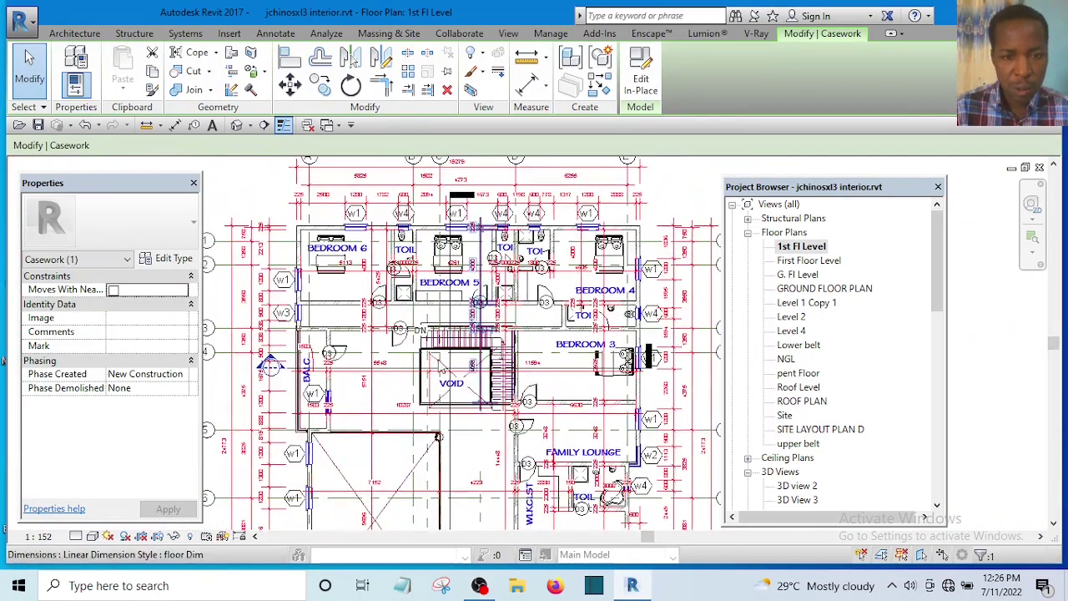
{"action": "scroll", "coordinate": [437, 364], "scroll_direction": "up", "scroll_amount": 5}
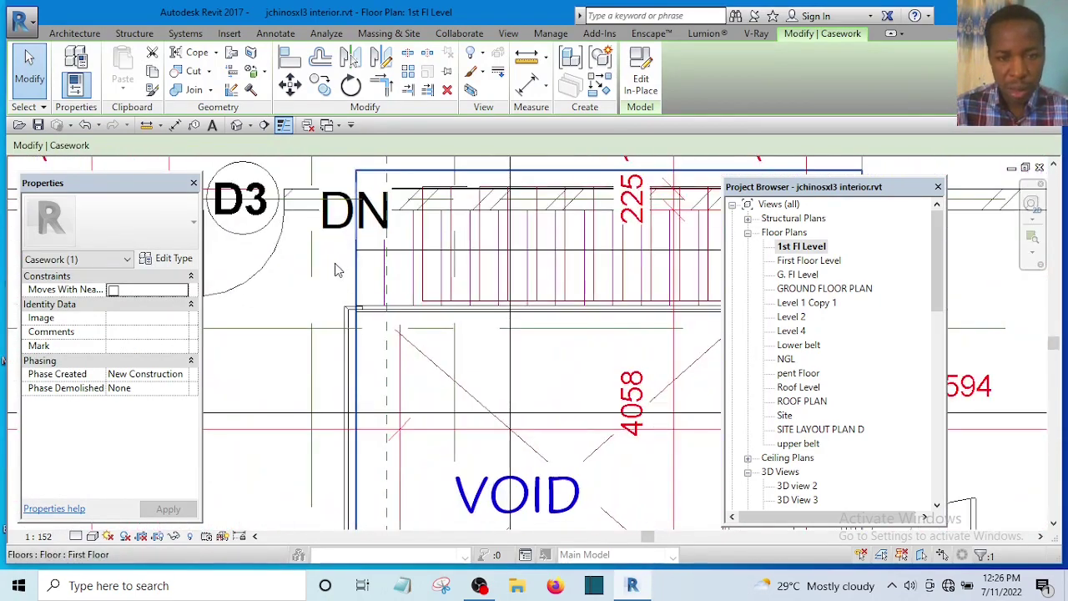
Select the two railing supports beside the stair at the edge of the void and copy them to the clipboard.
{"action": "left_click", "coordinate": [337, 269]}
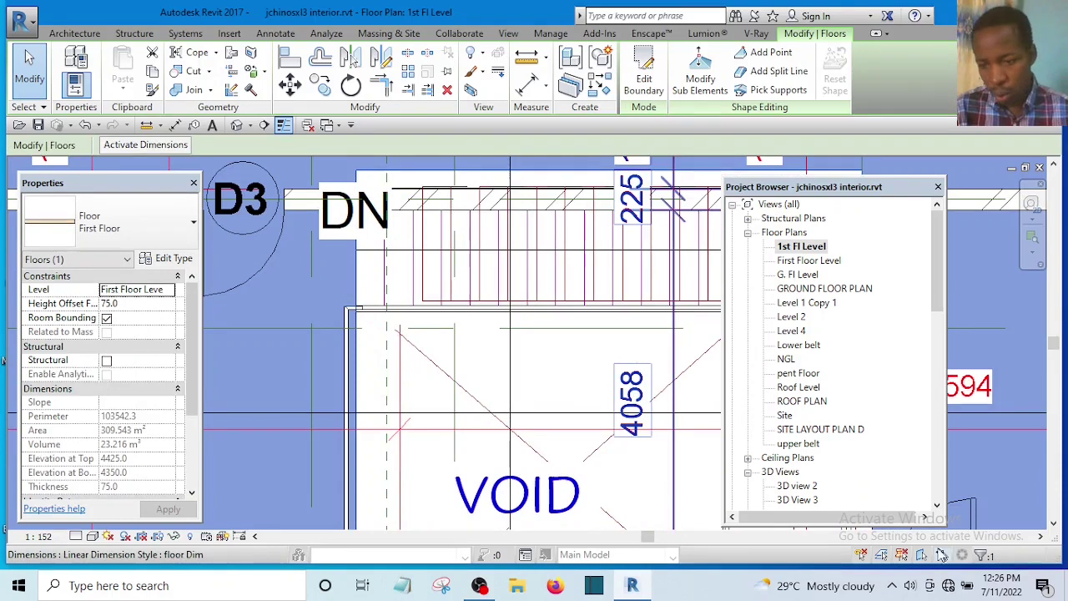
{"action": "key", "text": "Escape"}
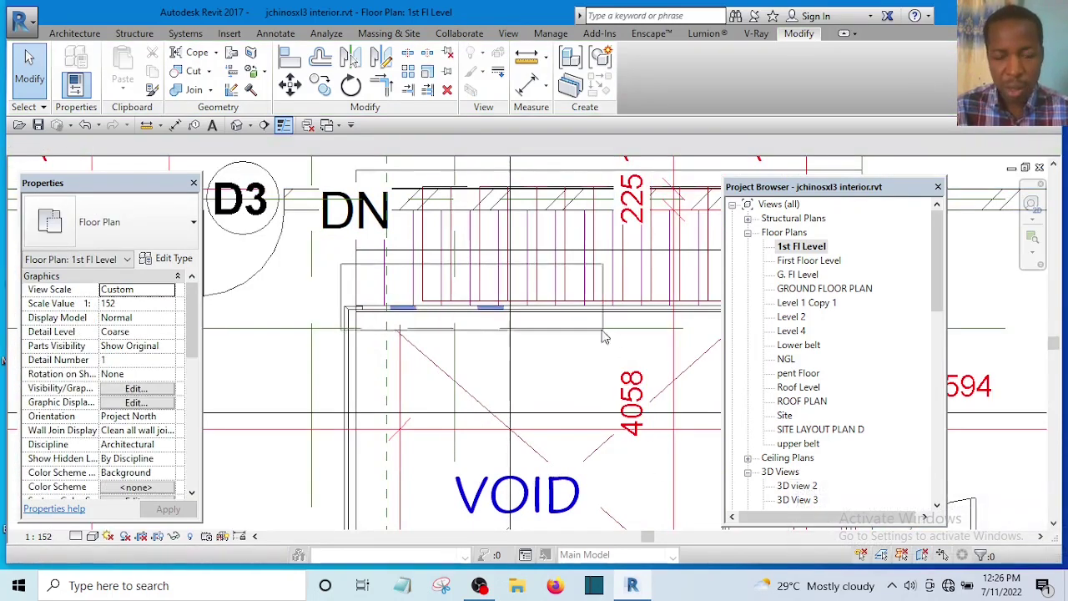
{"action": "left_click_drag", "start_coordinate": [436, 312], "coordinate": [572, 360]}
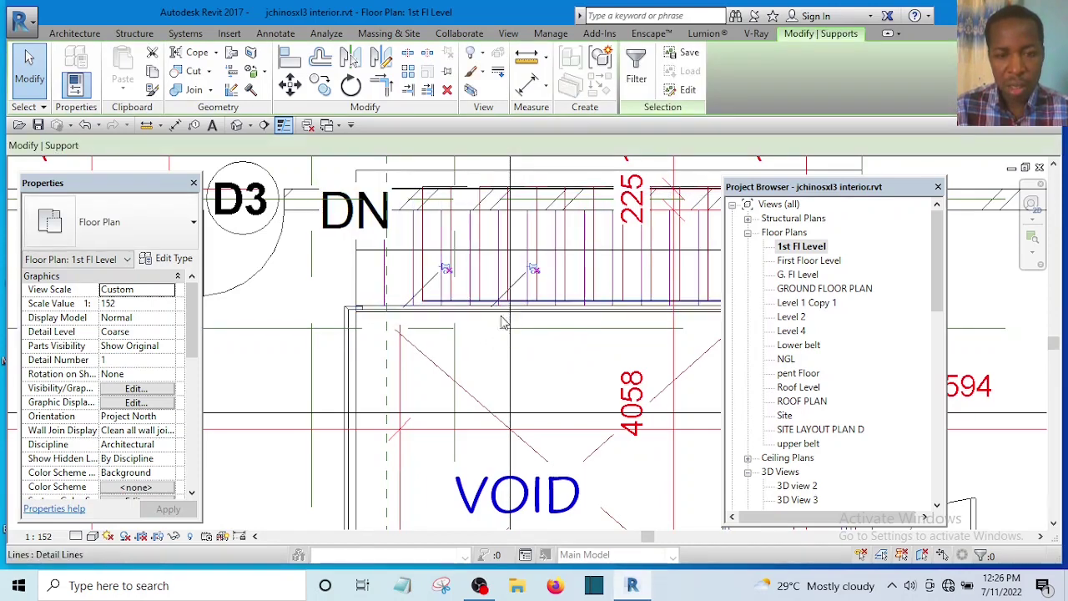
{"action": "left_click", "coordinate": [498, 310]}
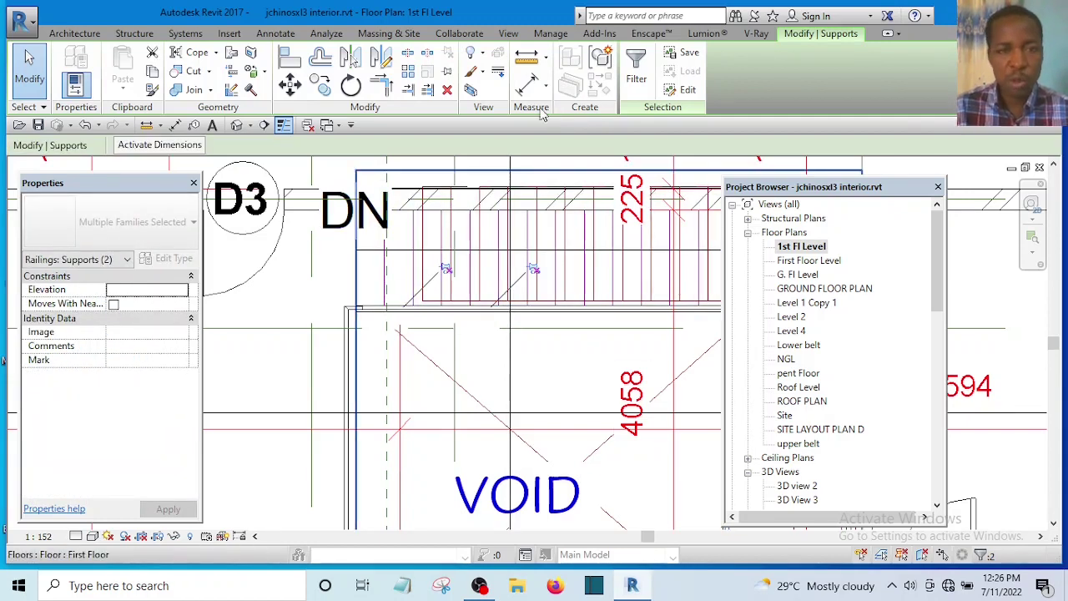
{"action": "left_click", "coordinate": [154, 72]}
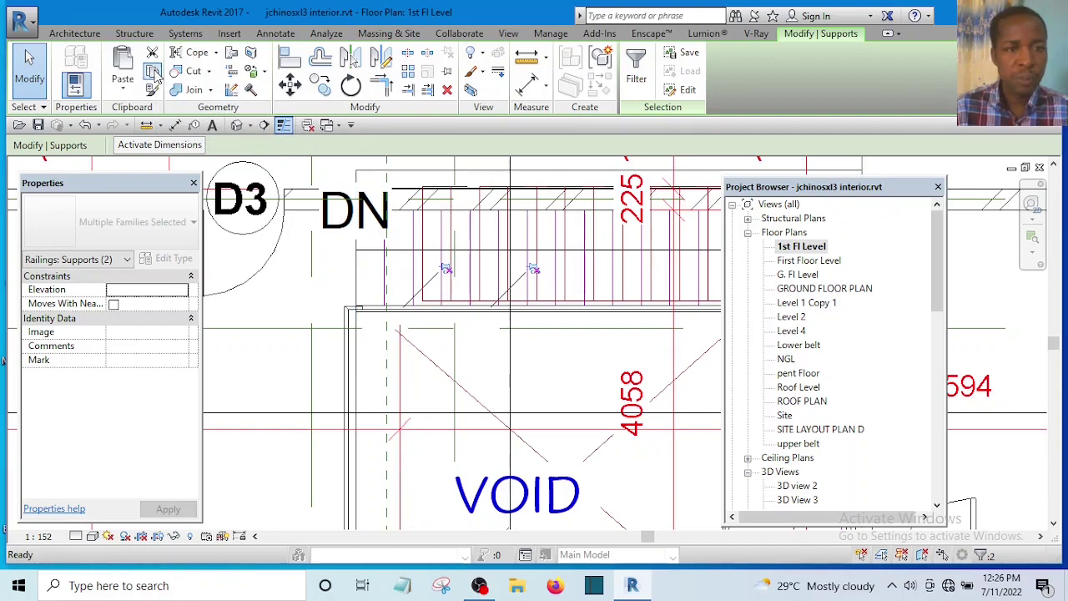
Copy the two selected railing supports to the open area in front of the porch columns near grid D.
{"action": "scroll", "coordinate": [380, 166], "scroll_direction": "down", "scroll_amount": 6}
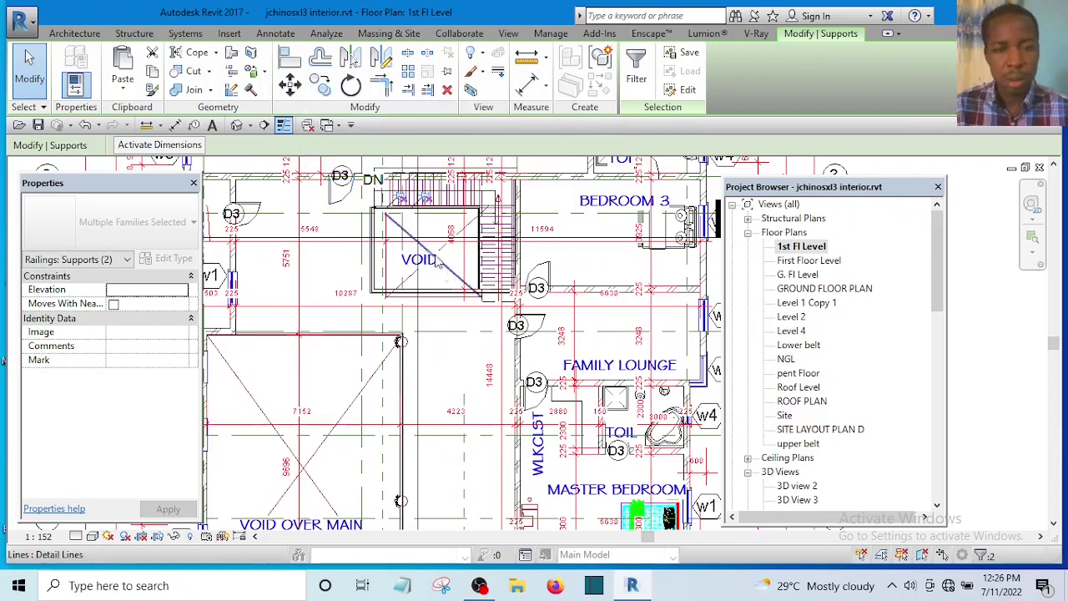
{"action": "left_click", "coordinate": [321, 87]}
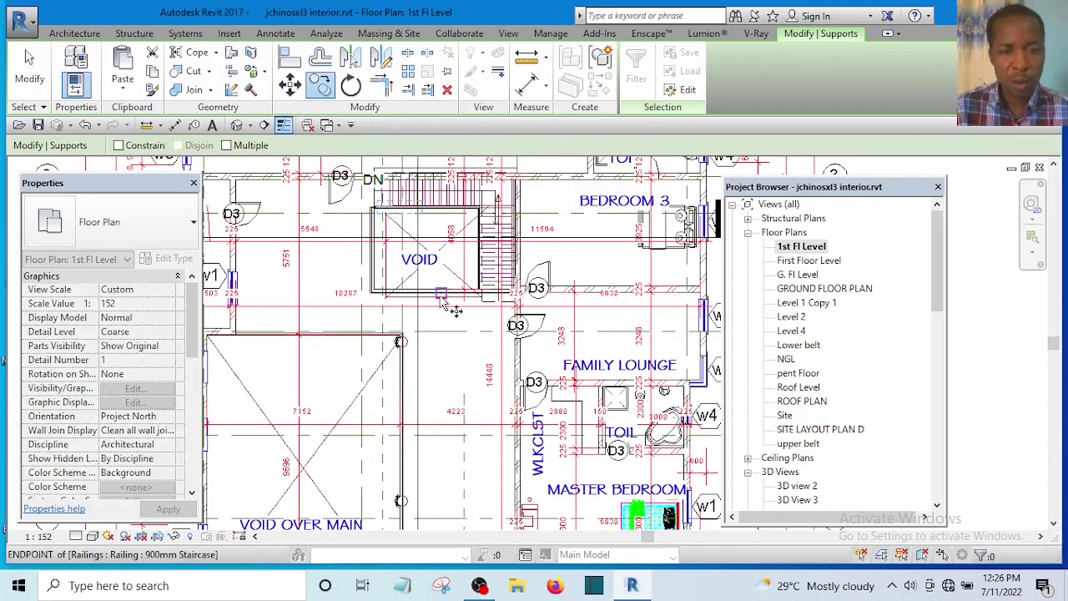
{"action": "scroll", "coordinate": [438, 294], "scroll_direction": "up", "scroll_amount": 3}
{"action": "scroll", "coordinate": [438, 247], "scroll_direction": "down", "scroll_amount": 3}
{"action": "scroll", "coordinate": [440, 238], "scroll_direction": "up", "scroll_amount": 5}
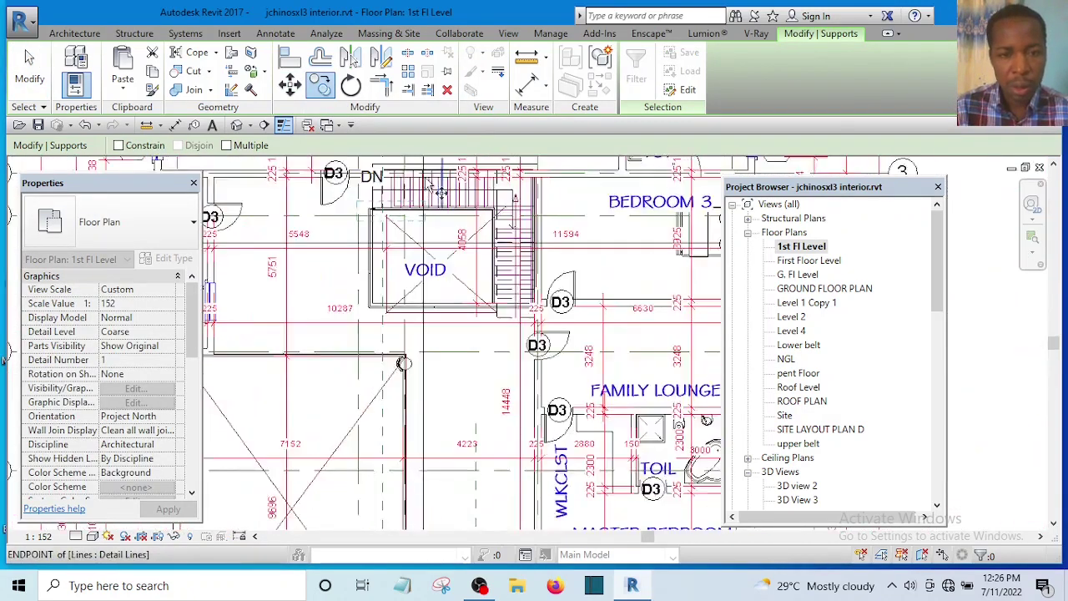
{"action": "left_click", "coordinate": [438, 226]}
{"action": "scroll", "coordinate": [442, 242], "scroll_direction": "down", "scroll_amount": 8}
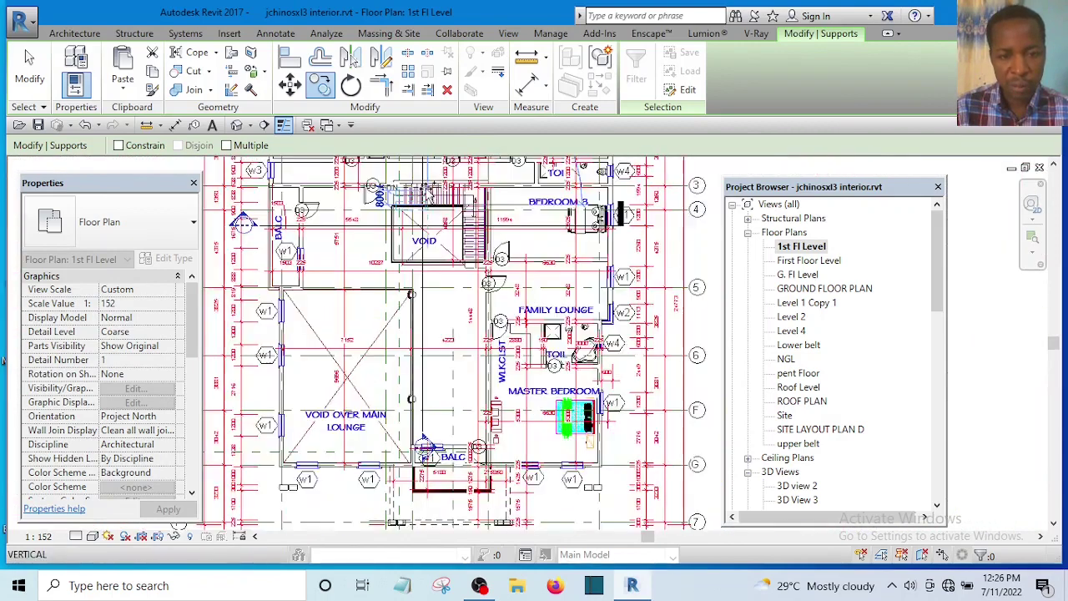
{"action": "scroll", "coordinate": [460, 298], "scroll_direction": "up", "scroll_amount": 9}
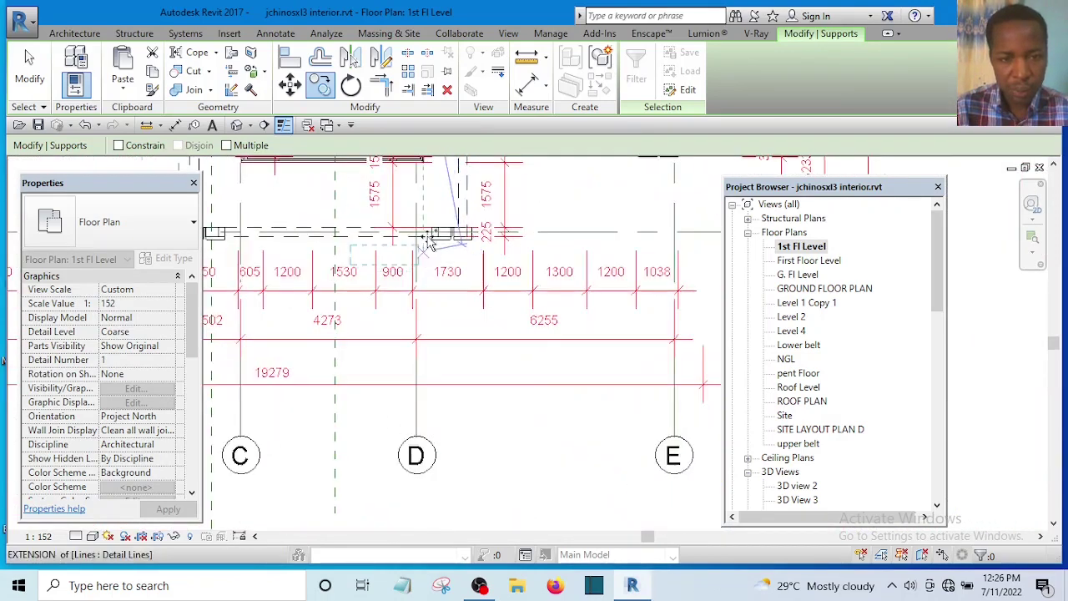
{"action": "middle_click_drag", "start_coordinate": [451, 292], "coordinate": [537, 358]}
{"action": "scroll", "coordinate": [539, 376], "scroll_direction": "up", "scroll_amount": 6}
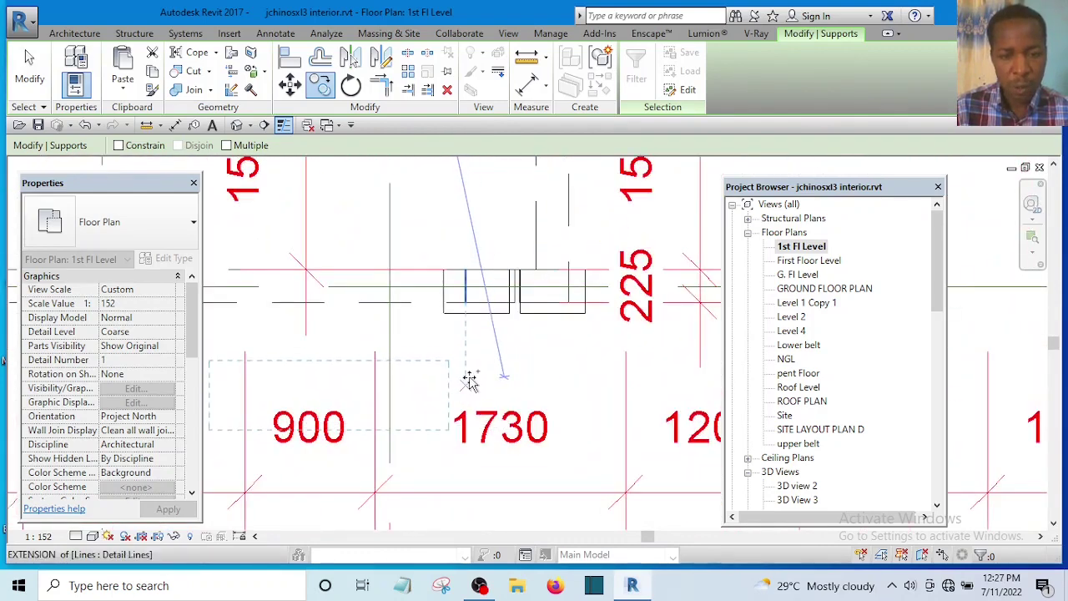
{"action": "left_click", "coordinate": [470, 377]}
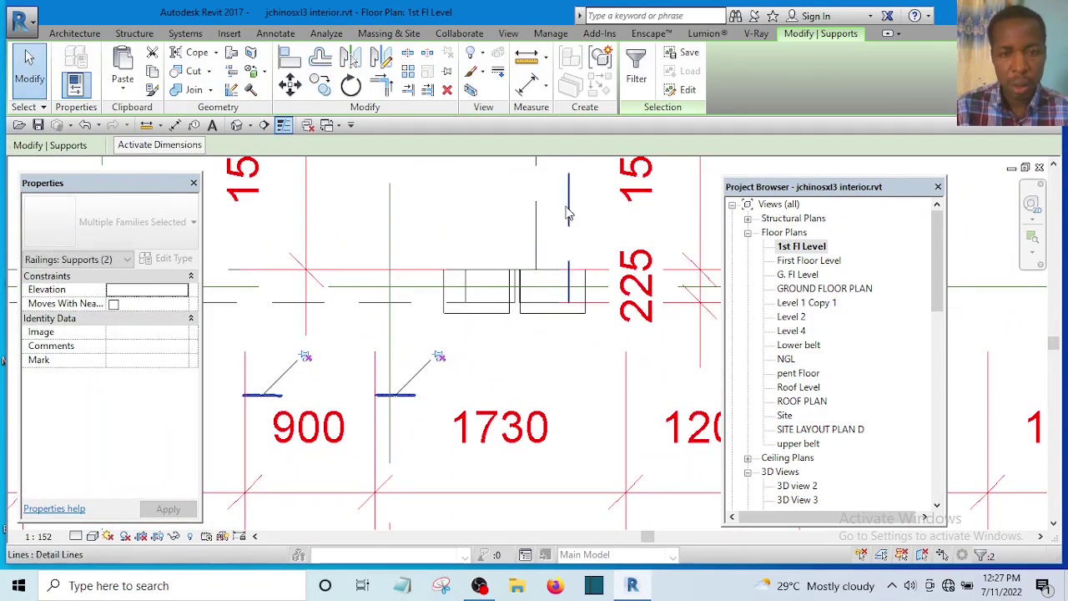
{"action": "left_click", "coordinate": [510, 214]}
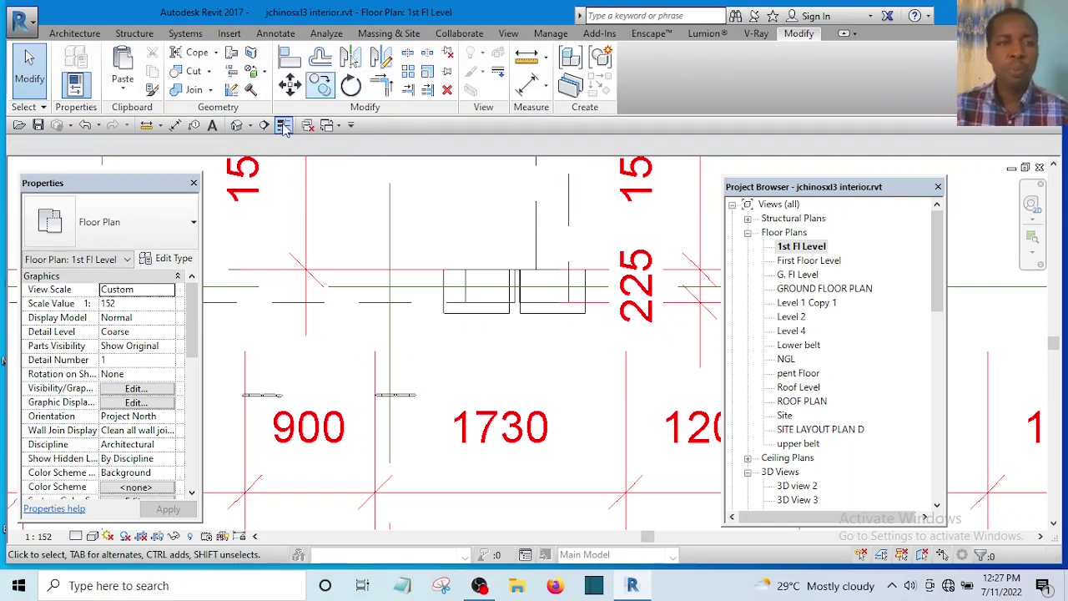
Open the default 3D view and find the copied railing supports in front of the porch.
{"action": "left_click", "coordinate": [236, 127]}
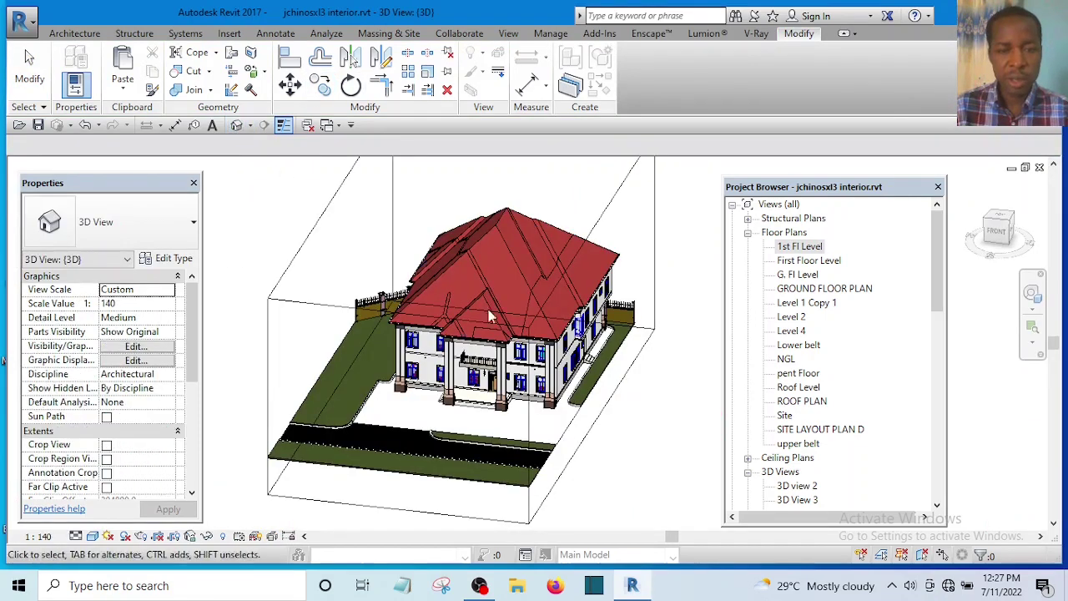
{"action": "scroll", "coordinate": [505, 422], "scroll_direction": "up", "scroll_amount": 5}
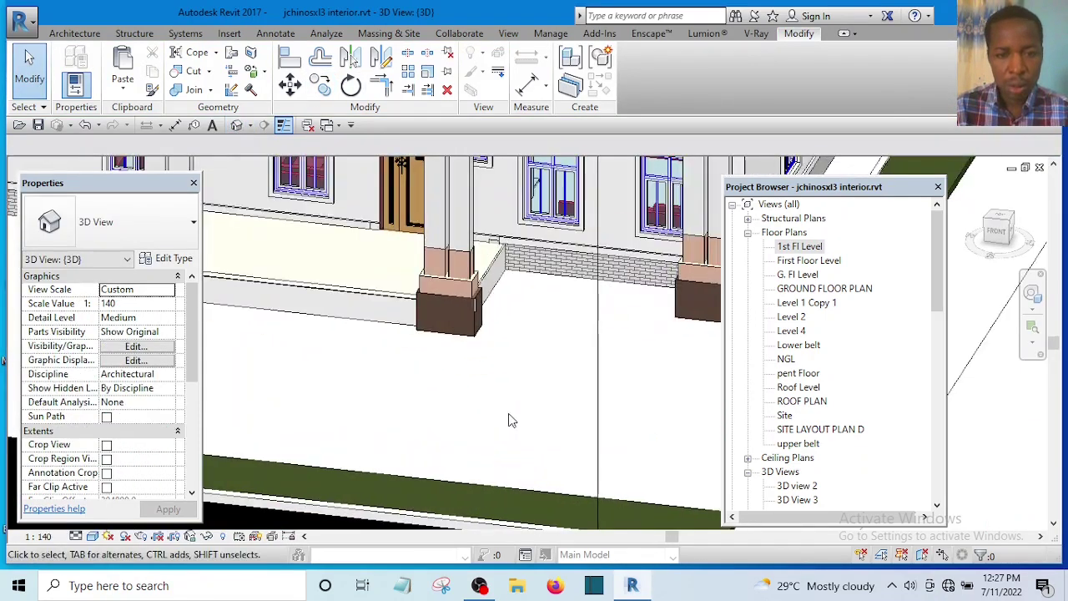
{"action": "scroll", "coordinate": [511, 420], "scroll_direction": "down", "scroll_amount": 2}
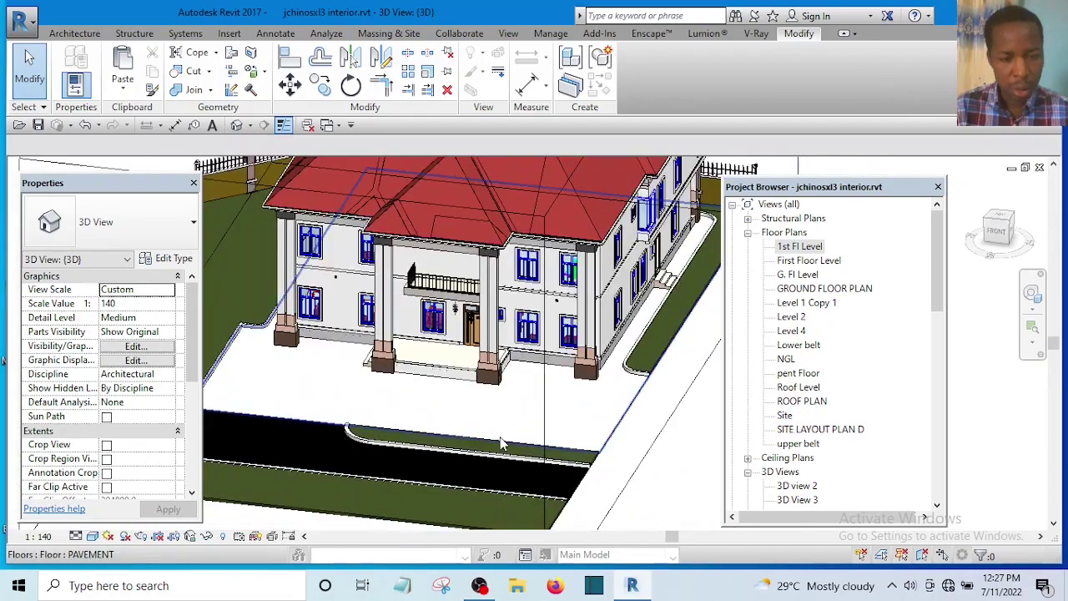
{"action": "scroll", "coordinate": [501, 443], "scroll_direction": "up", "scroll_amount": 3}
{"action": "middle_click_drag", "start_coordinate": [558, 453], "coordinate": [611, 263], "text": "shift"}
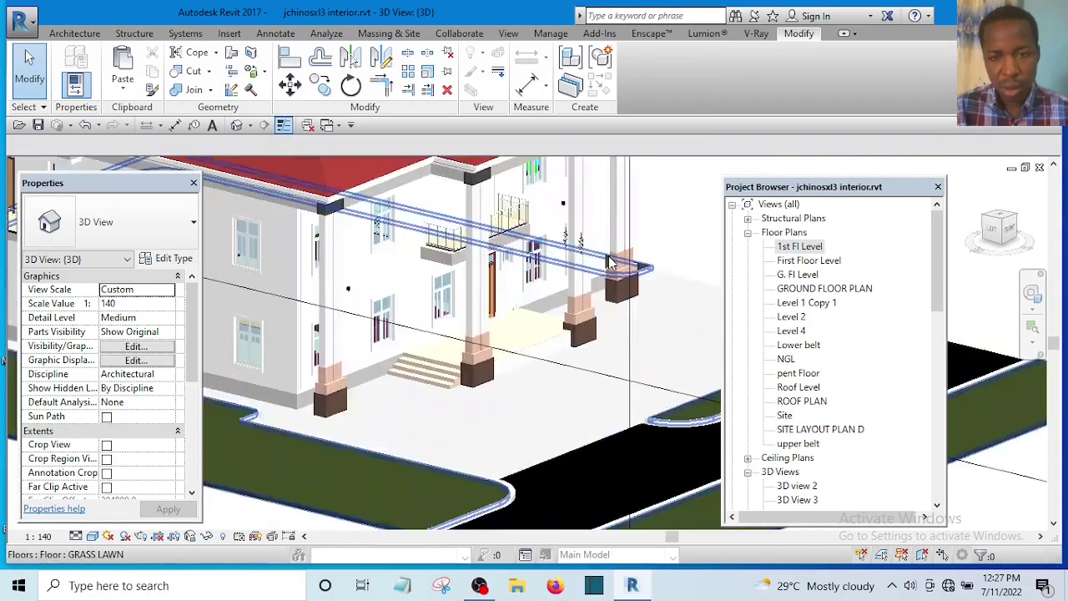
{"action": "scroll", "coordinate": [611, 263], "scroll_direction": "up", "scroll_amount": 5}
{"action": "scroll", "coordinate": [491, 311], "scroll_direction": "down", "scroll_amount": 1}
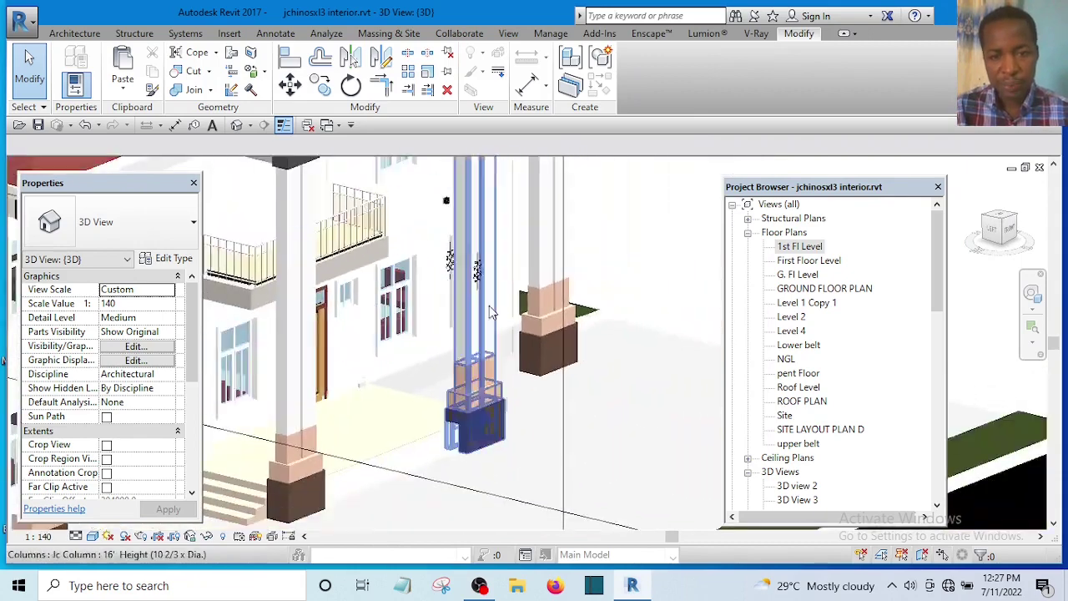
{"action": "middle_click_drag", "start_coordinate": [490, 311], "coordinate": [453, 303], "text": "shift"}
{"action": "scroll", "coordinate": [293, 341], "scroll_direction": "up", "scroll_amount": 4}
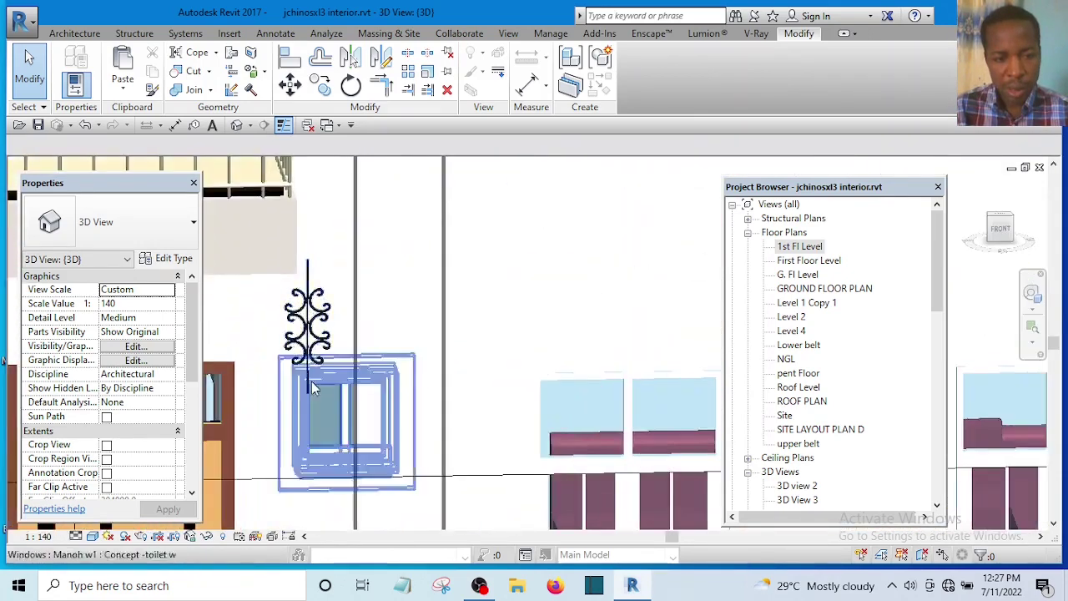
Examine the lower end of the copied support, from the bottom scrolls to the rod's thicker base section.
{"action": "scroll", "coordinate": [313, 388], "scroll_direction": "up", "scroll_amount": 5}
{"action": "scroll", "coordinate": [321, 335], "scroll_direction": "down", "scroll_amount": 3}
{"action": "scroll", "coordinate": [334, 258], "scroll_direction": "up", "scroll_amount": 2}
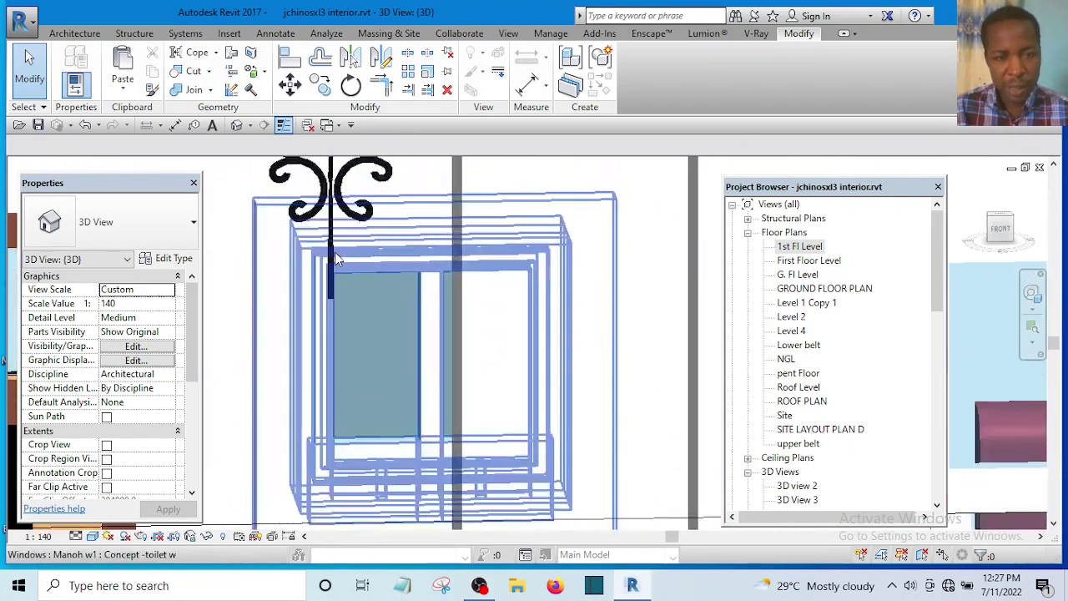
{"action": "scroll", "coordinate": [334, 252], "scroll_direction": "up", "scroll_amount": 3}
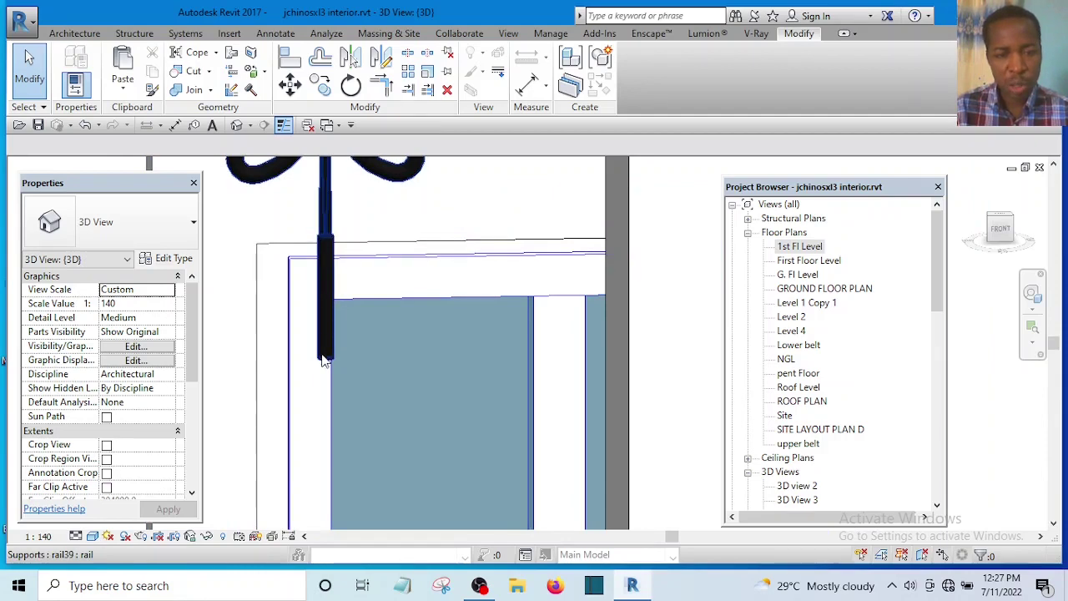
{"action": "scroll", "coordinate": [322, 350], "scroll_direction": "down", "scroll_amount": 3}
{"action": "middle_click_drag", "start_coordinate": [321, 349], "coordinate": [423, 390], "text": "shift"}
{"action": "scroll", "coordinate": [422, 387], "scroll_direction": "up", "scroll_amount": 5}
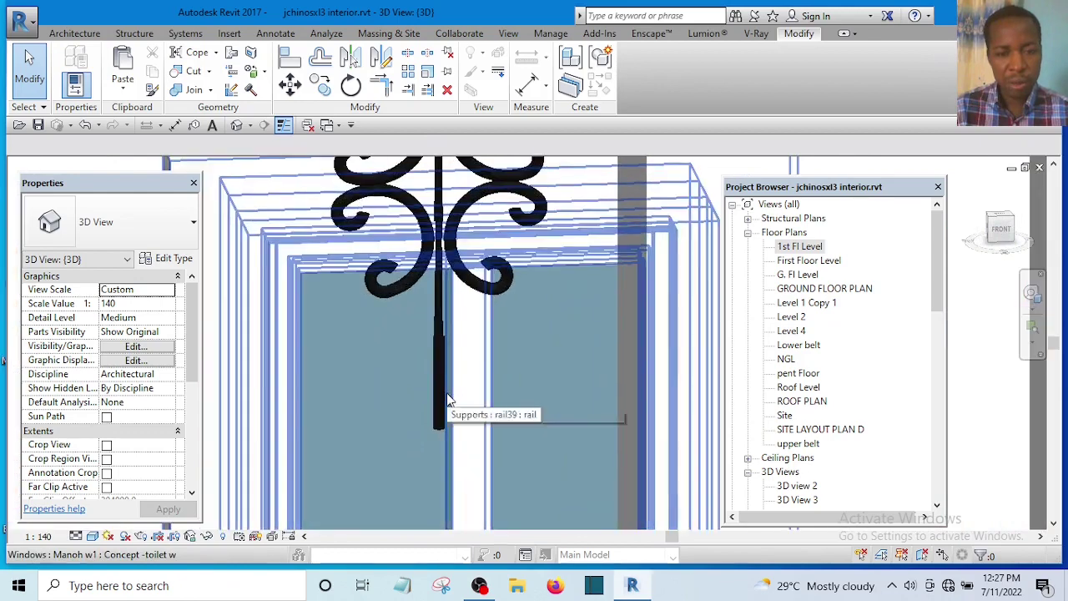
{"action": "scroll", "coordinate": [380, 380], "scroll_direction": "down", "scroll_amount": 3}
{"action": "scroll", "coordinate": [392, 367], "scroll_direction": "up", "scroll_amount": 8}
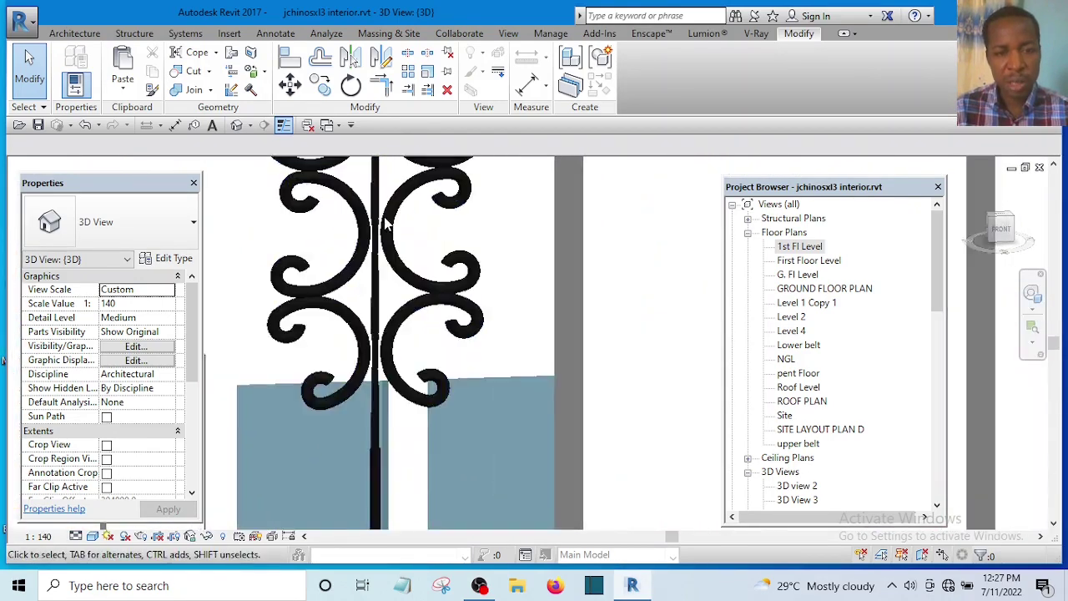
{"action": "scroll", "coordinate": [400, 357], "scroll_direction": "down", "scroll_amount": 4}
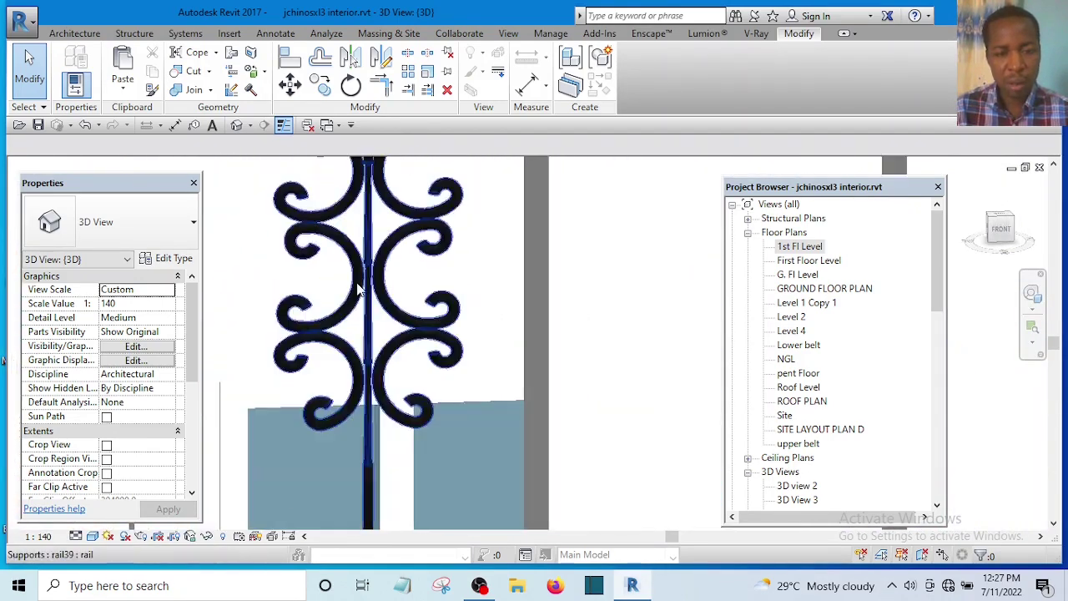
{"action": "scroll", "coordinate": [389, 410], "scroll_direction": "up", "scroll_amount": 3}
{"action": "scroll", "coordinate": [363, 350], "scroll_direction": "down", "scroll_amount": 4}
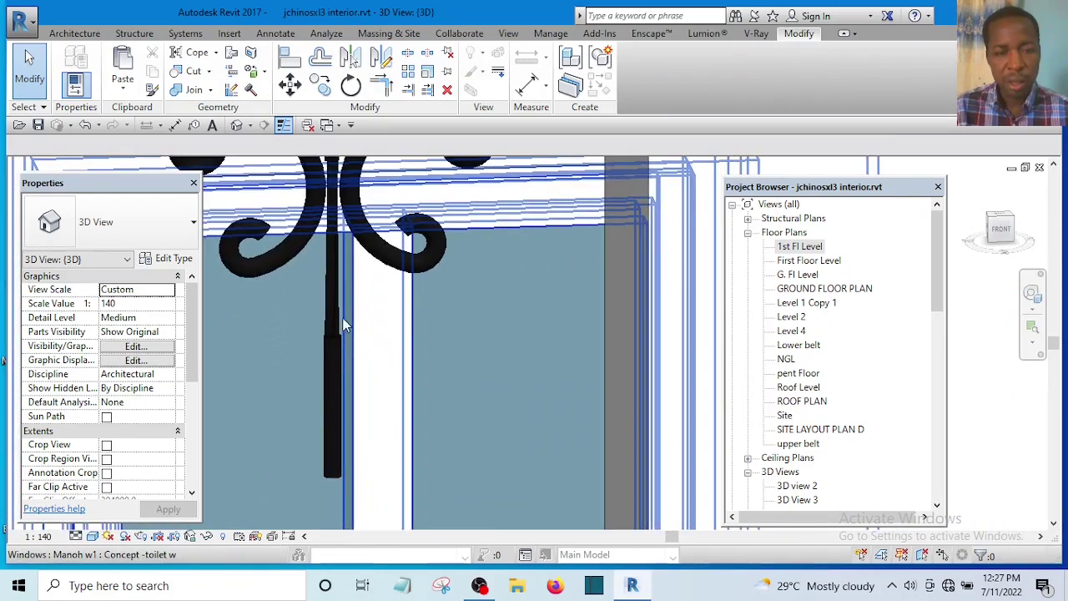
{"action": "scroll", "coordinate": [346, 342], "scroll_direction": "up", "scroll_amount": 4}
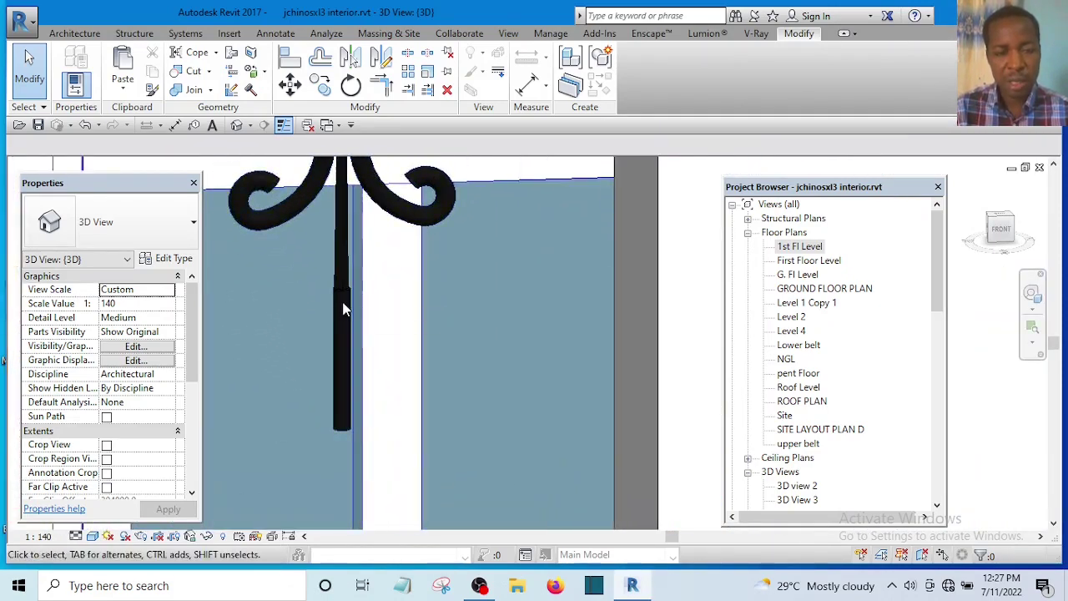
{"action": "scroll", "coordinate": [349, 428], "scroll_direction": "down", "scroll_amount": 3}
{"action": "scroll", "coordinate": [348, 250], "scroll_direction": "up", "scroll_amount": 3}
{"action": "scroll", "coordinate": [349, 227], "scroll_direction": "down", "scroll_amount": 1}
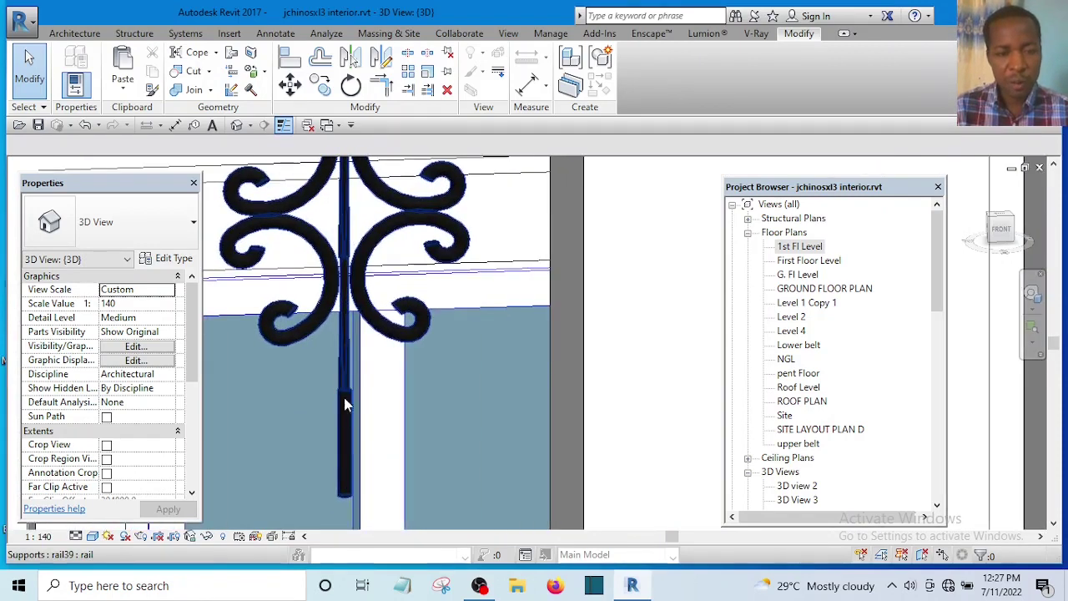
{"action": "scroll", "coordinate": [345, 405], "scroll_direction": "up", "scroll_amount": 2}
{"action": "scroll", "coordinate": [342, 477], "scroll_direction": "down", "scroll_amount": 2}
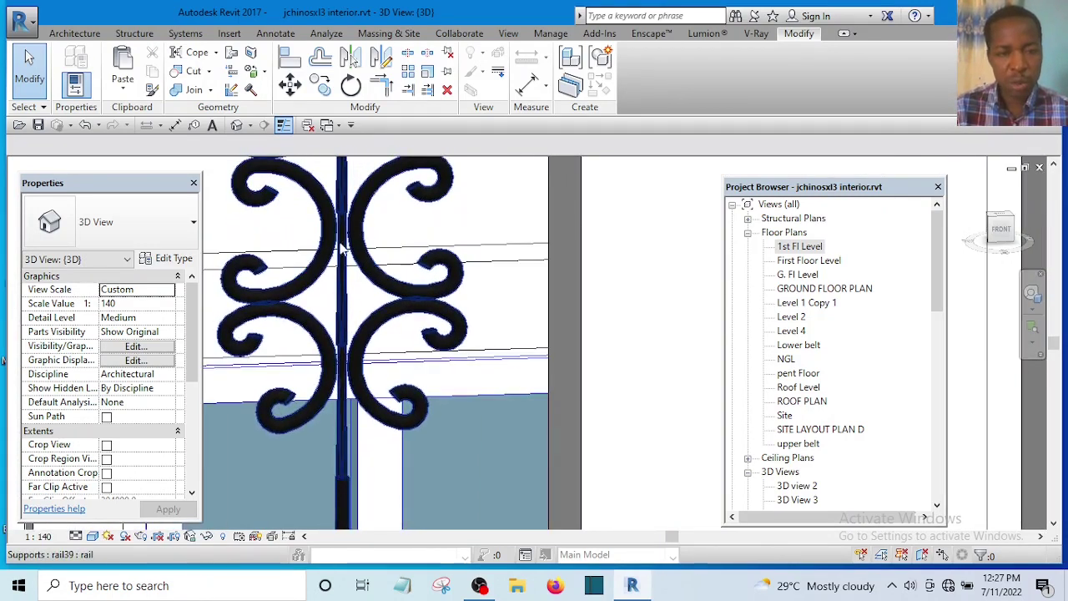
Examine the support's full scroll pattern and the junctions between its thin middle rod and thicker end sections.
{"action": "middle_click_drag", "start_coordinate": [342, 246], "coordinate": [349, 371]}
{"action": "scroll", "coordinate": [341, 292], "scroll_direction": "down", "scroll_amount": 4}
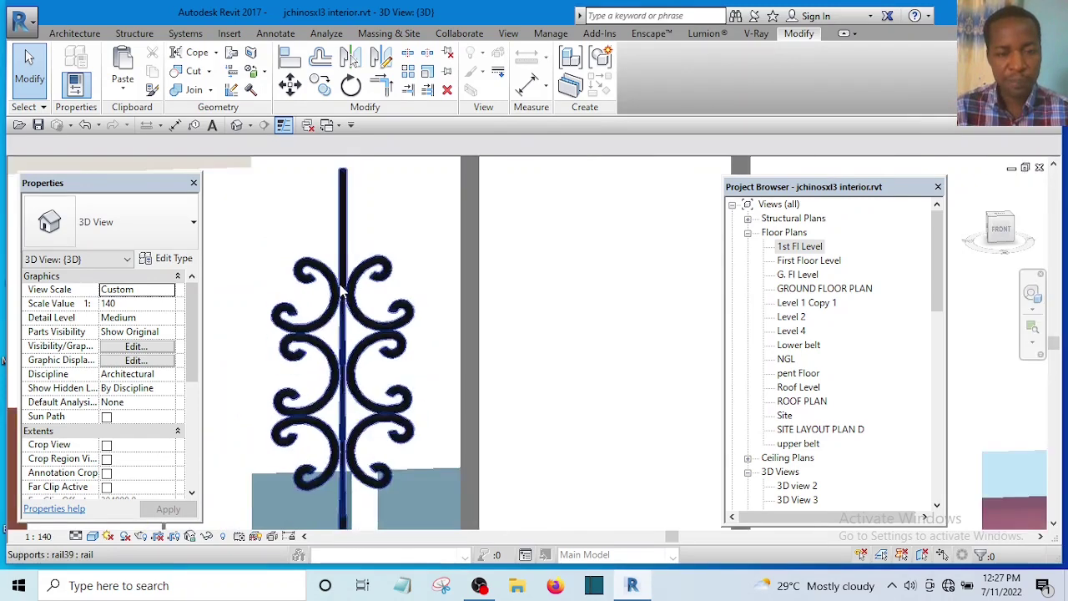
{"action": "scroll", "coordinate": [344, 427], "scroll_direction": "up", "scroll_amount": 5}
{"action": "scroll", "coordinate": [343, 425], "scroll_direction": "down", "scroll_amount": 4}
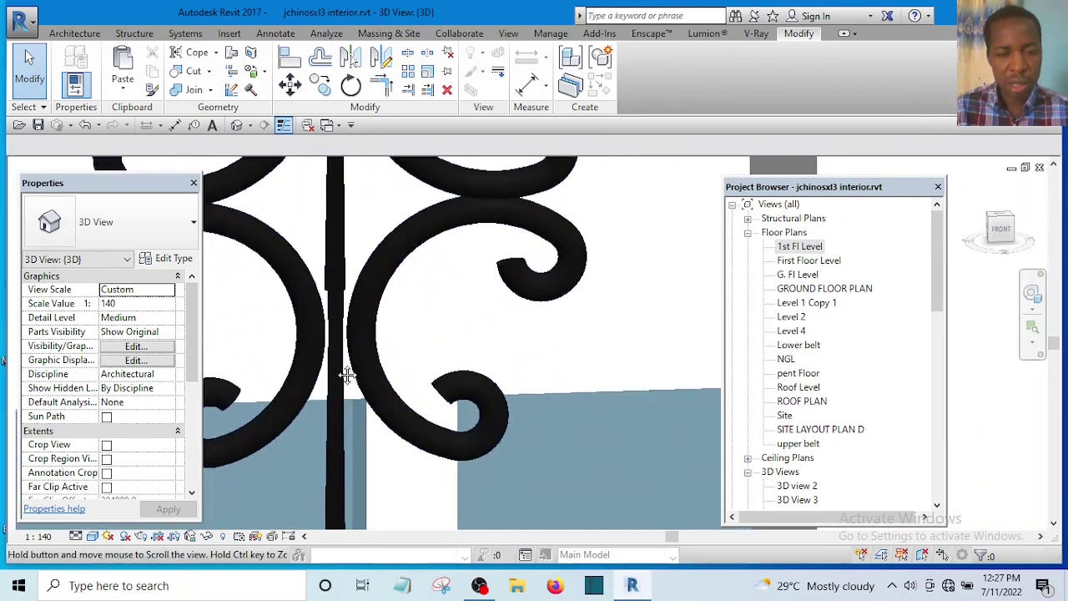
{"action": "scroll", "coordinate": [337, 429], "scroll_direction": "up", "scroll_amount": 2}
{"action": "scroll", "coordinate": [334, 413], "scroll_direction": "up", "scroll_amount": 1}
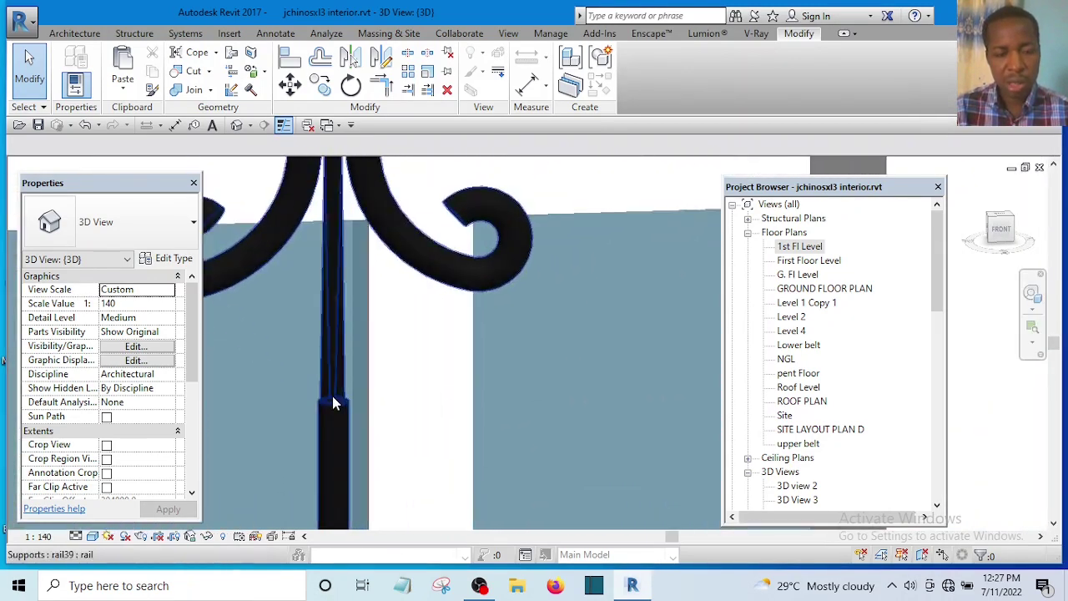
{"action": "scroll", "coordinate": [327, 436], "scroll_direction": "down", "scroll_amount": 3}
{"action": "scroll", "coordinate": [323, 361], "scroll_direction": "up", "scroll_amount": 3}
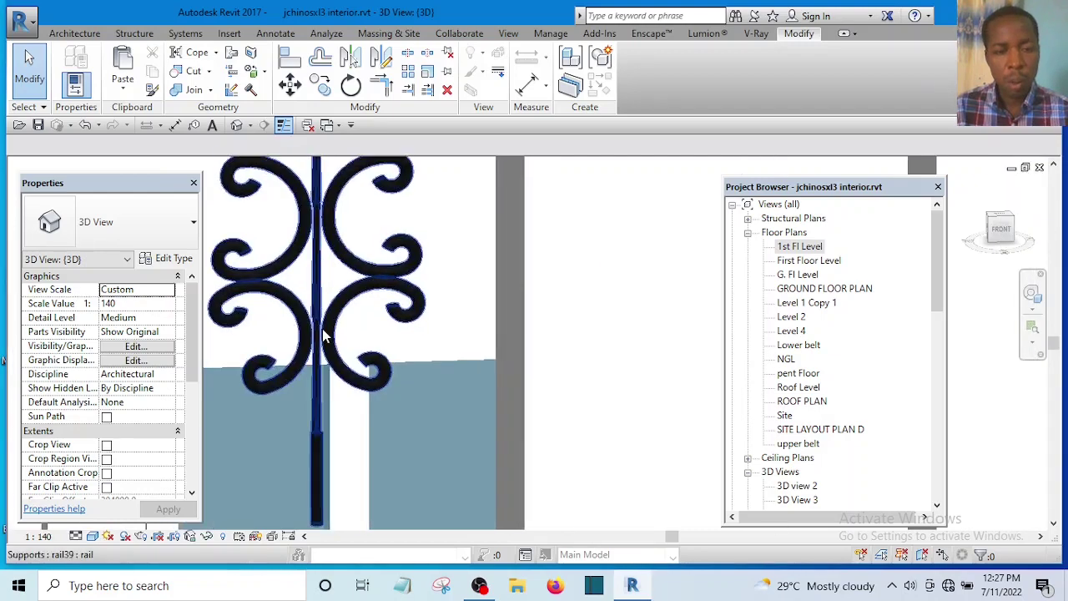
{"action": "scroll", "coordinate": [317, 317], "scroll_direction": "down", "scroll_amount": 2}
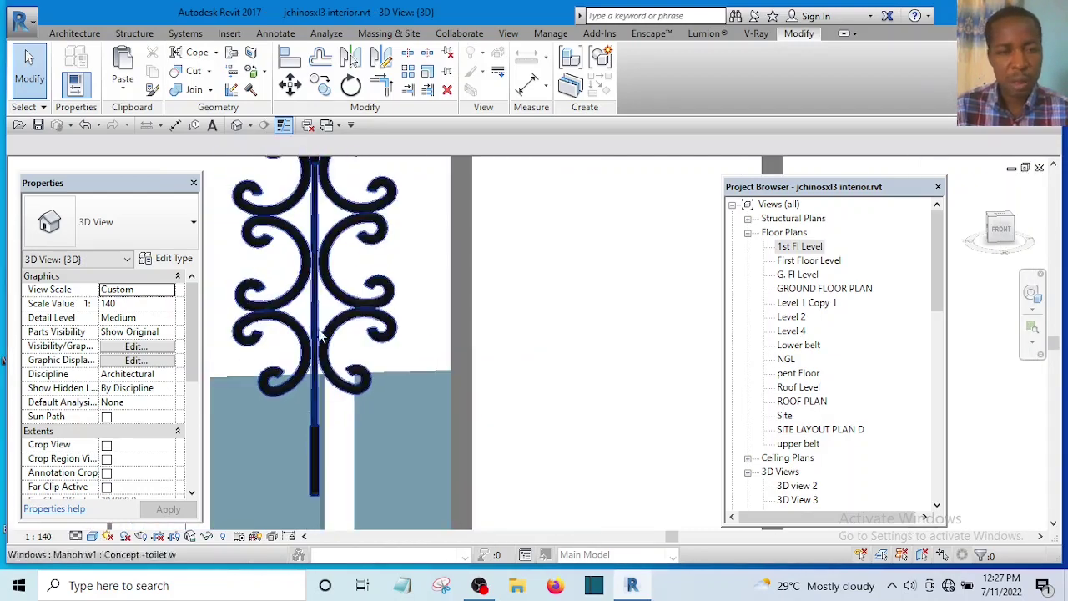
{"action": "scroll", "coordinate": [322, 250], "scroll_direction": "up", "scroll_amount": 1}
{"action": "scroll", "coordinate": [326, 321], "scroll_direction": "down", "scroll_amount": 1}
{"action": "scroll", "coordinate": [313, 306], "scroll_direction": "up", "scroll_amount": 2}
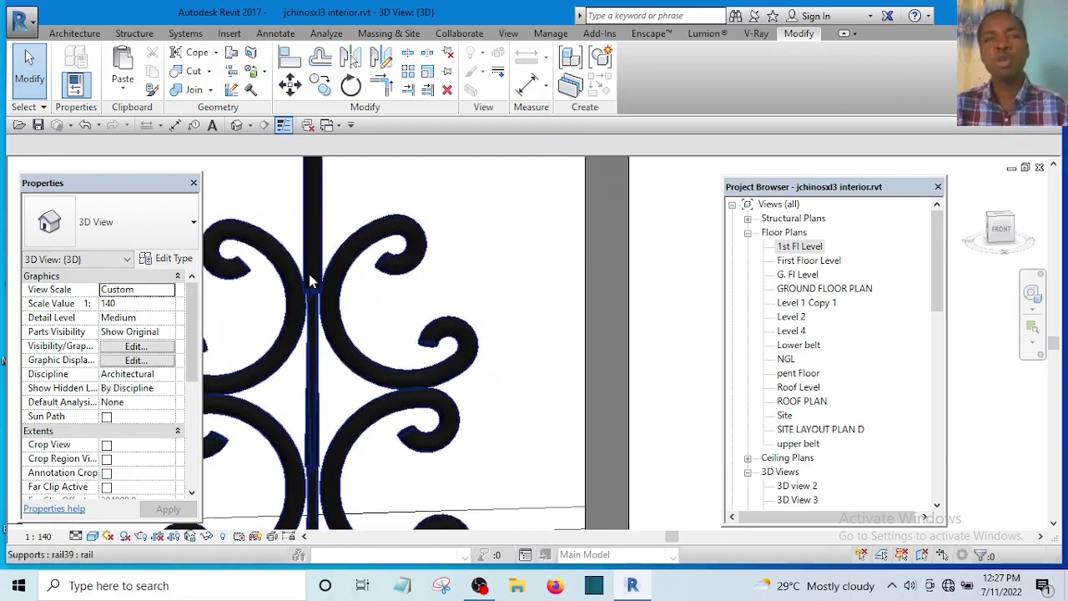
{"action": "scroll", "coordinate": [309, 292], "scroll_direction": "down", "scroll_amount": 1}
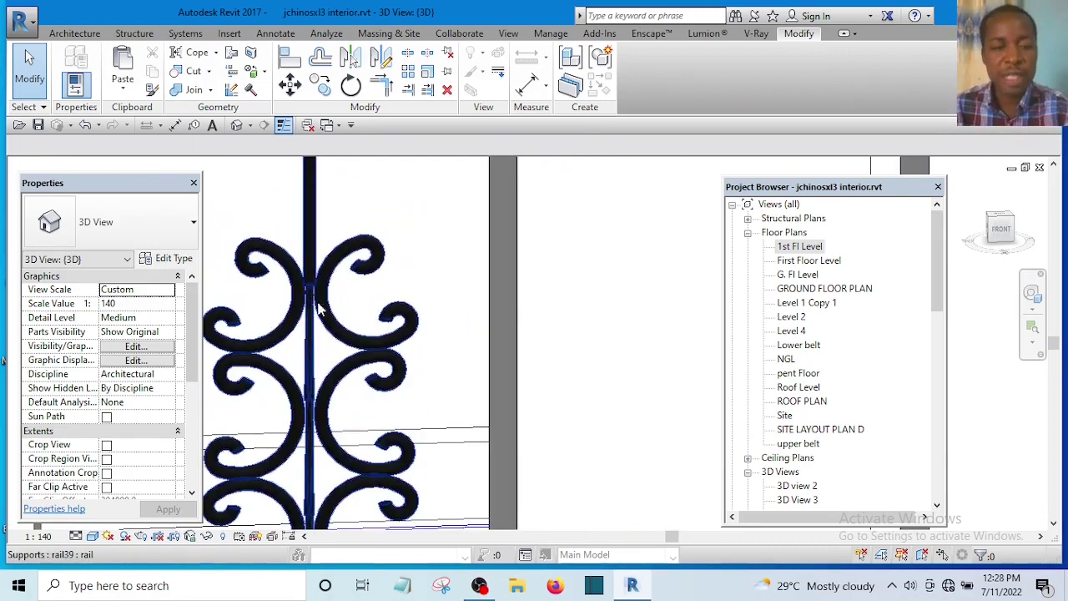
Open the GROUND FLOOR PLAN view and select the small round casework rod beside the porch column.
{"action": "middle_click_drag", "start_coordinate": [374, 373], "coordinate": [364, 340]}
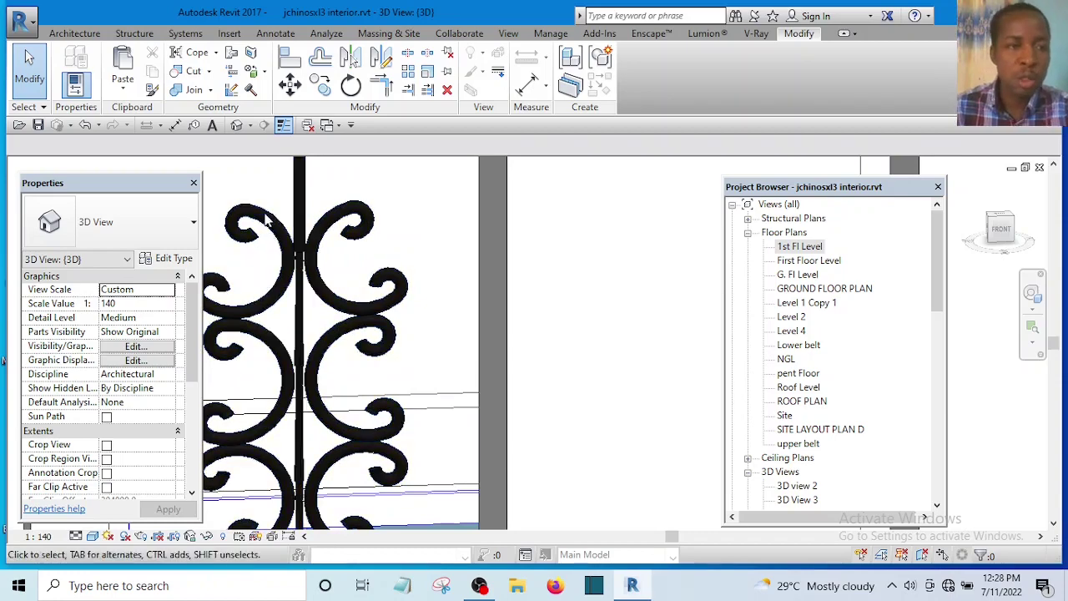
{"action": "scroll", "coordinate": [387, 286], "scroll_direction": "down", "scroll_amount": 5}
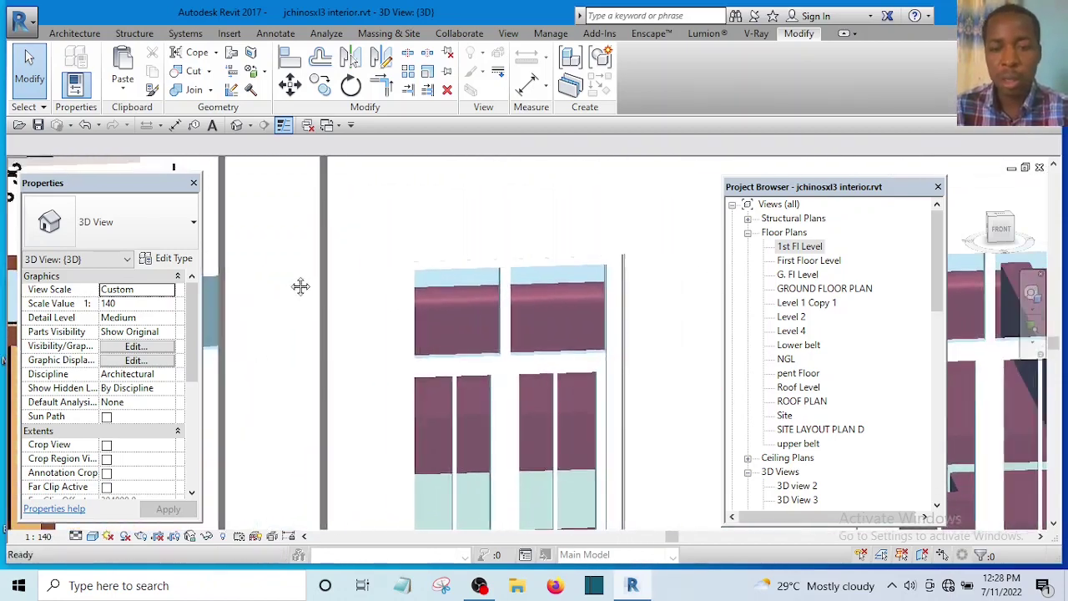
{"action": "scroll", "coordinate": [288, 281], "scroll_direction": "down", "scroll_amount": 3}
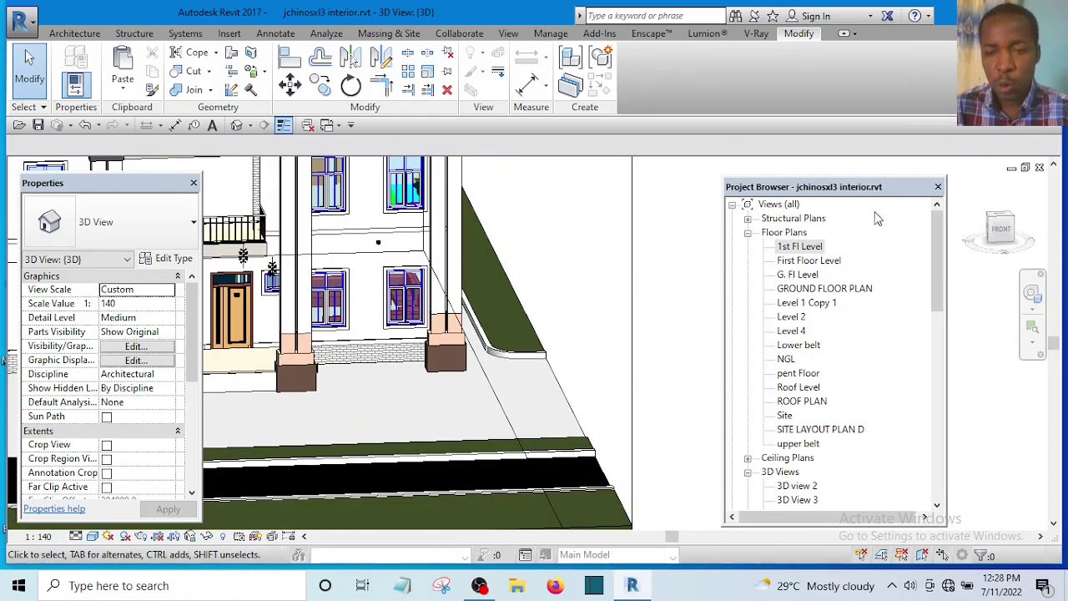
{"action": "double_click", "coordinate": [817, 289]}
{"action": "scroll", "coordinate": [574, 341], "scroll_direction": "down", "scroll_amount": 3}
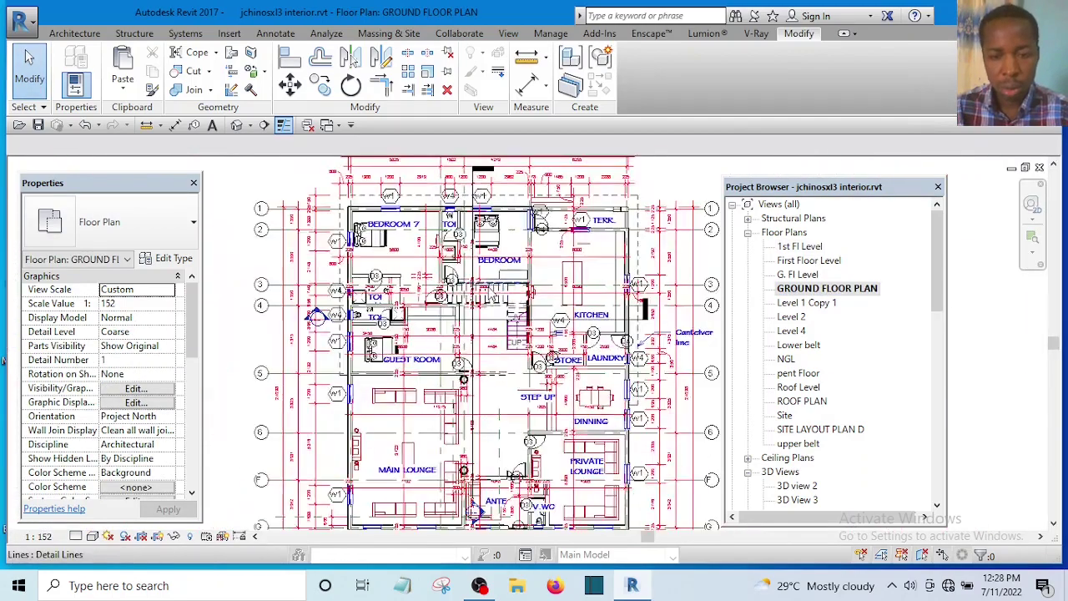
{"action": "scroll", "coordinate": [511, 474], "scroll_direction": "up", "scroll_amount": 5}
{"action": "middle_click_drag", "start_coordinate": [511, 474], "coordinate": [510, 338]}
{"action": "scroll", "coordinate": [412, 365], "scroll_direction": "up", "scroll_amount": 6}
{"action": "scroll", "coordinate": [426, 377], "scroll_direction": "up", "scroll_amount": 1}
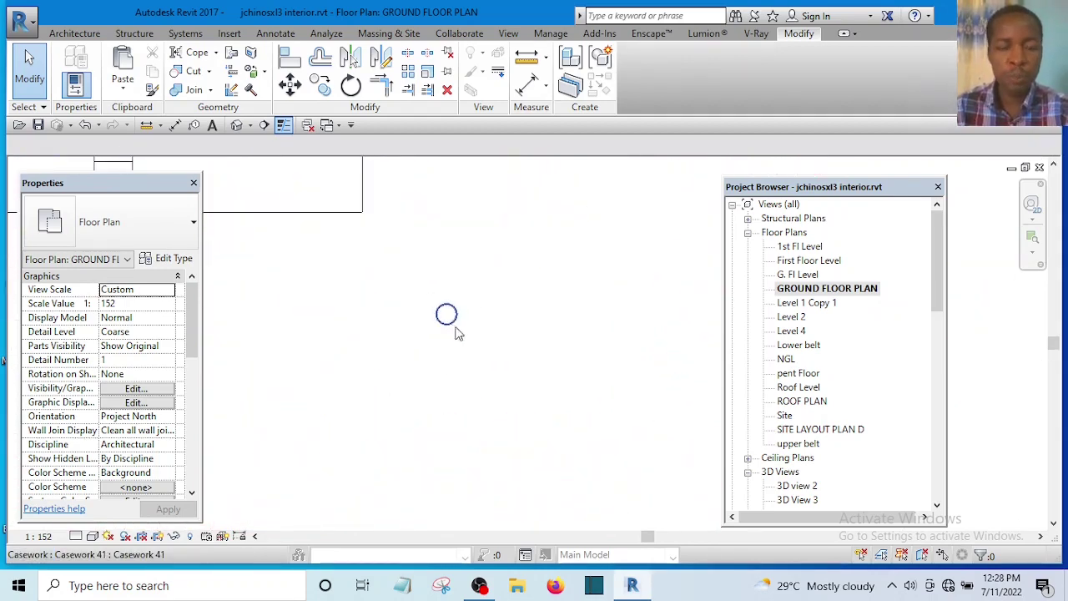
{"action": "scroll", "coordinate": [500, 346], "scroll_direction": "down", "scroll_amount": 3}
{"action": "left_click", "coordinate": [474, 331]}
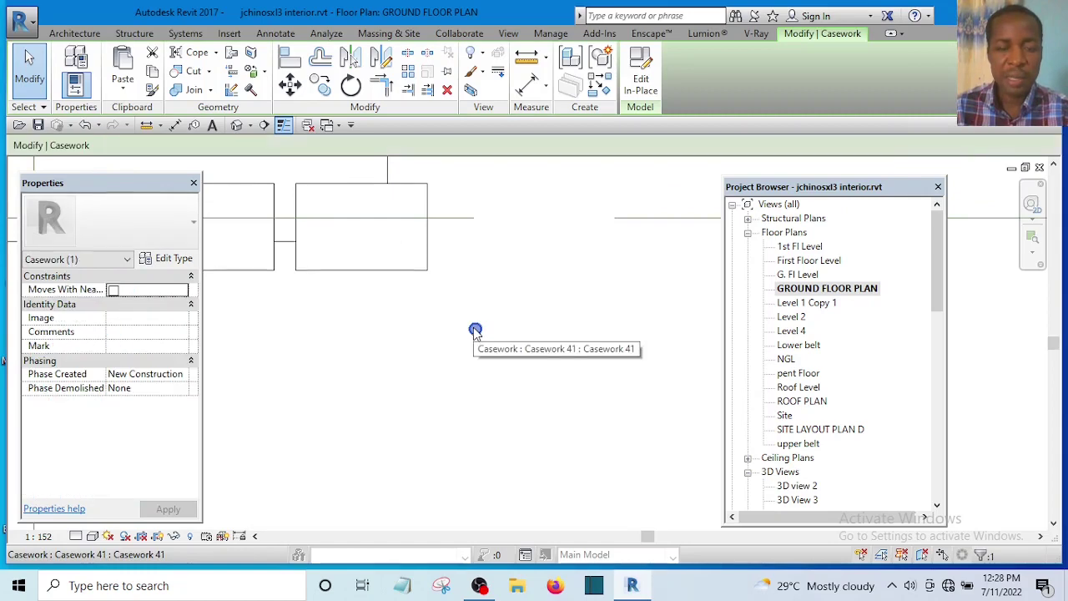
{"action": "left_click", "coordinate": [641, 83]}
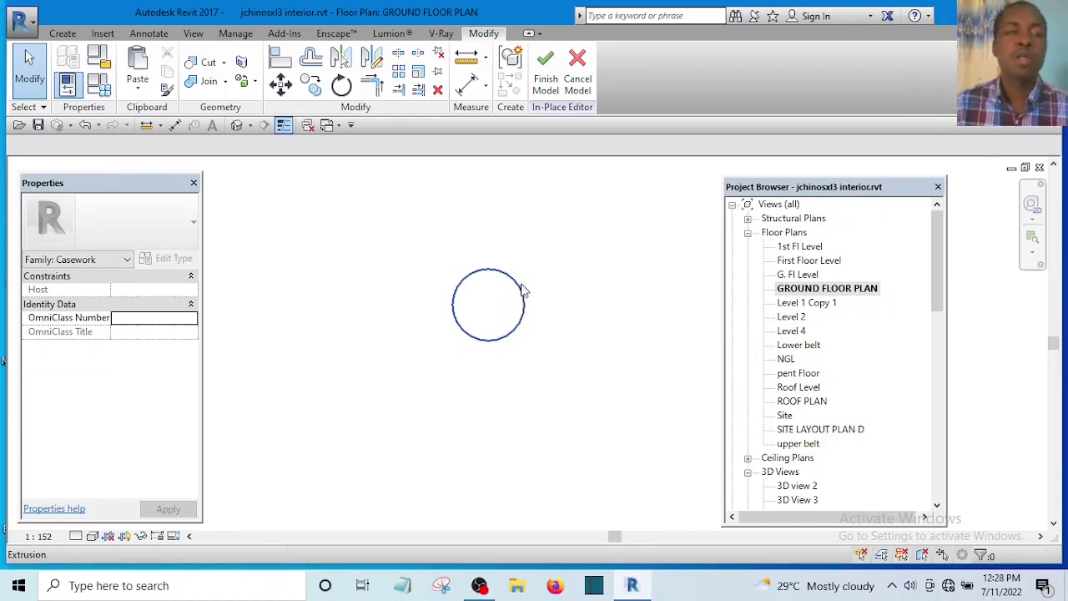
{"action": "left_click", "coordinate": [66, 33]}
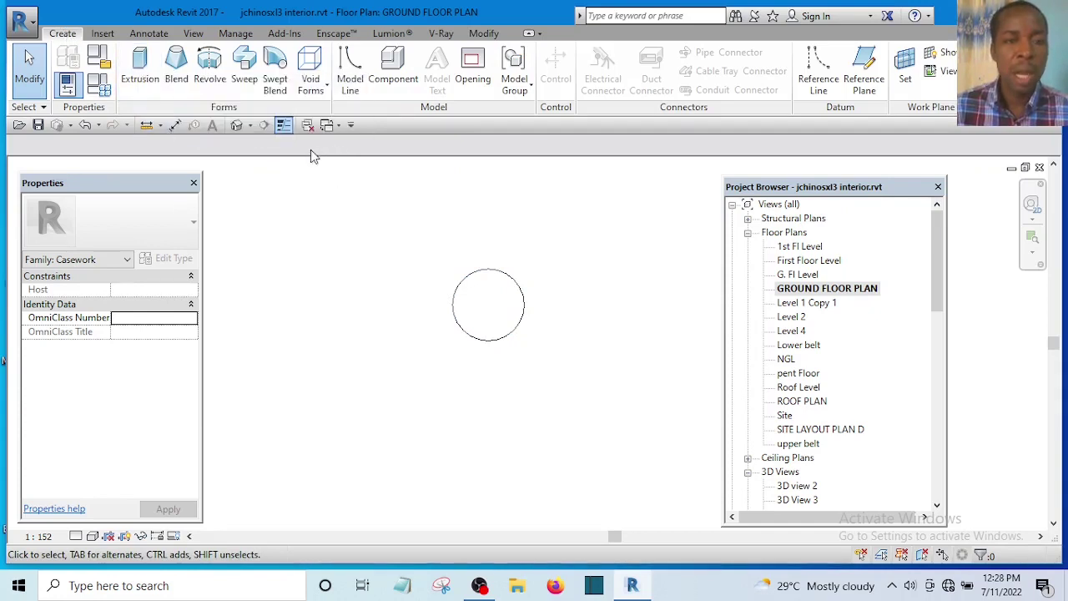
{"action": "left_click", "coordinate": [282, 88]}
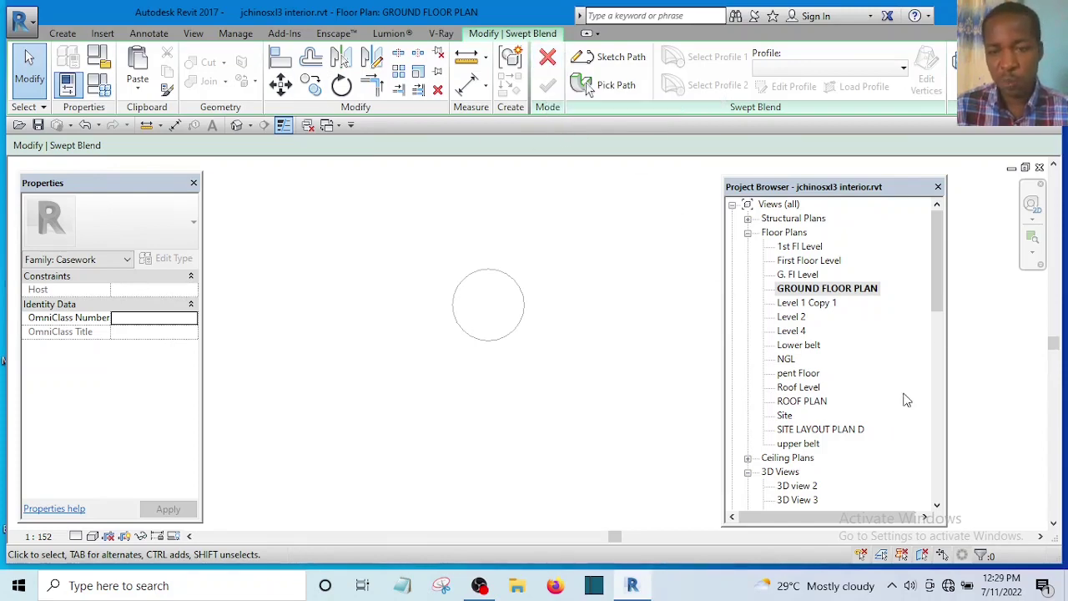
{"action": "mouse_move", "coordinate": [941, 289]}
{"action": "left_mouse_down"}
{"action": "mouse_move", "coordinate": [944, 339]}
{"action": "mouse_move", "coordinate": [942, 284]}
{"action": "left_mouse_up"}
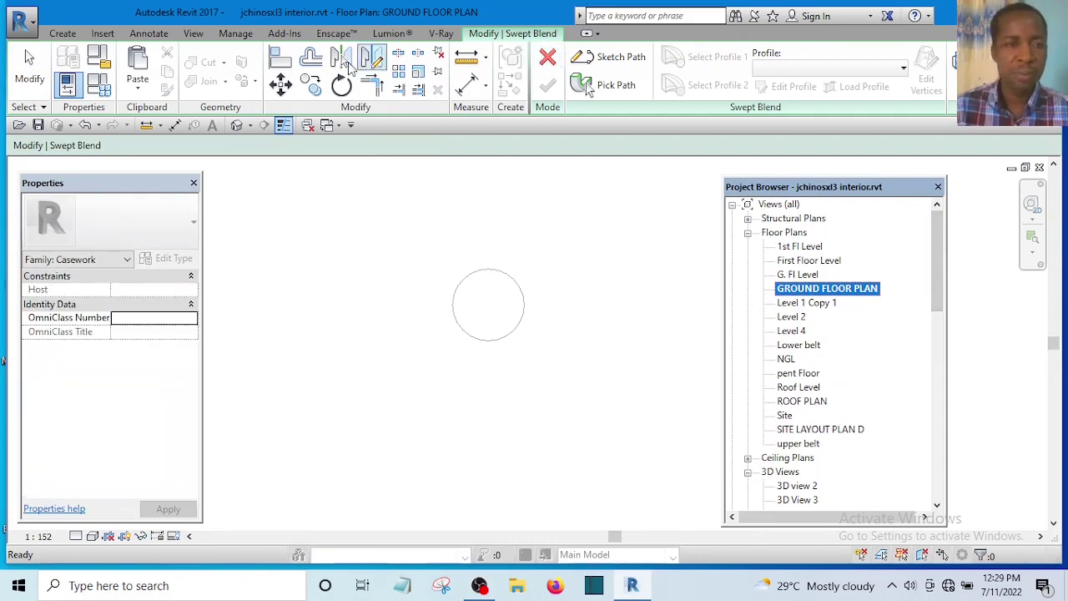
{"action": "left_click", "coordinate": [26, 72]}
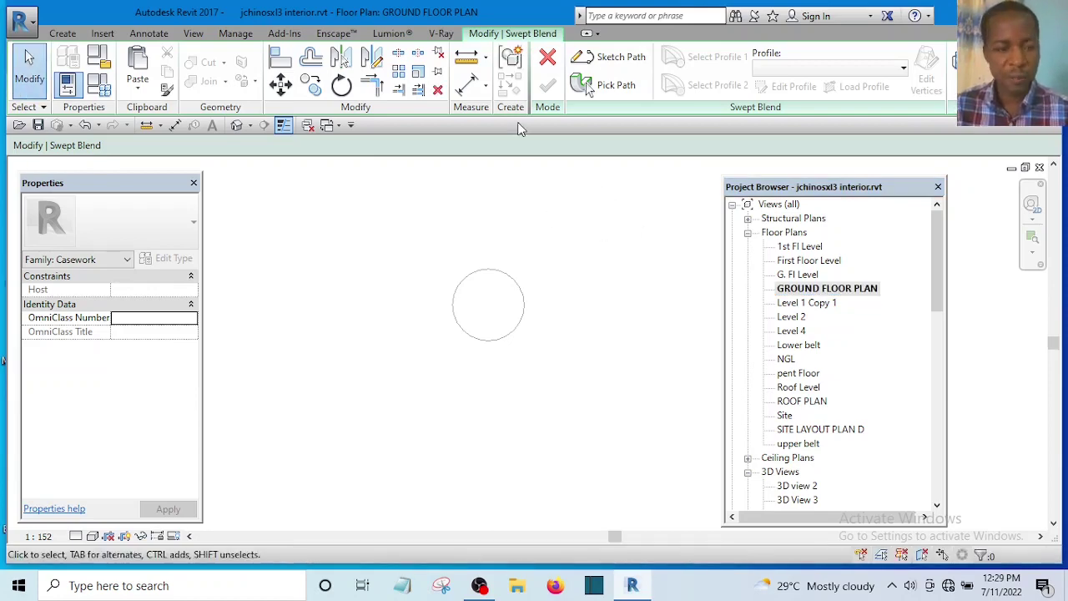
{"action": "left_click", "coordinate": [607, 60]}
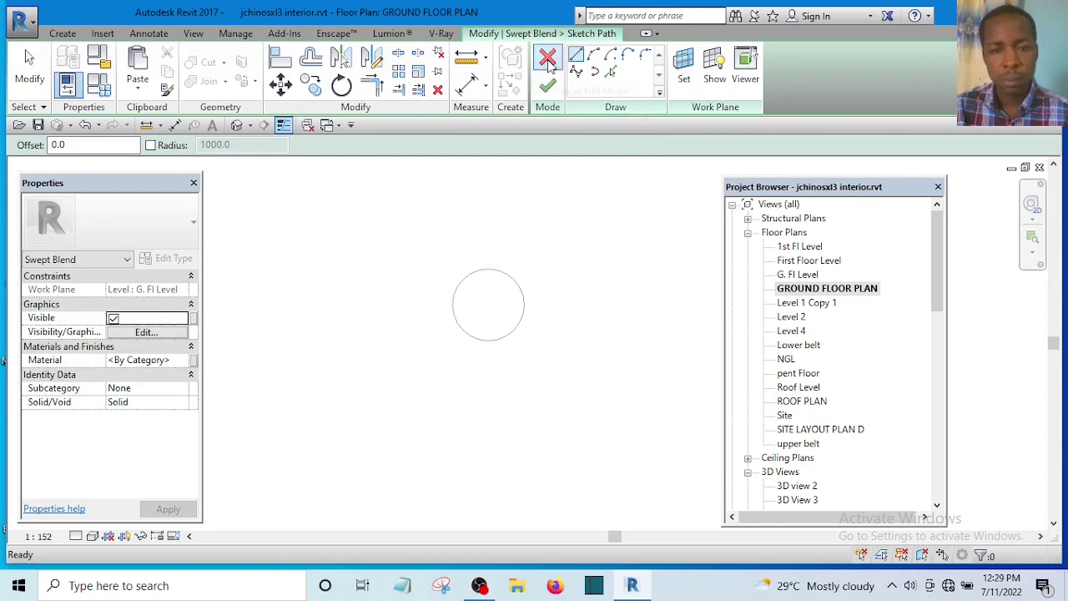
{"action": "left_click", "coordinate": [548, 88]}
{"action": "left_click", "coordinate": [549, 60]}
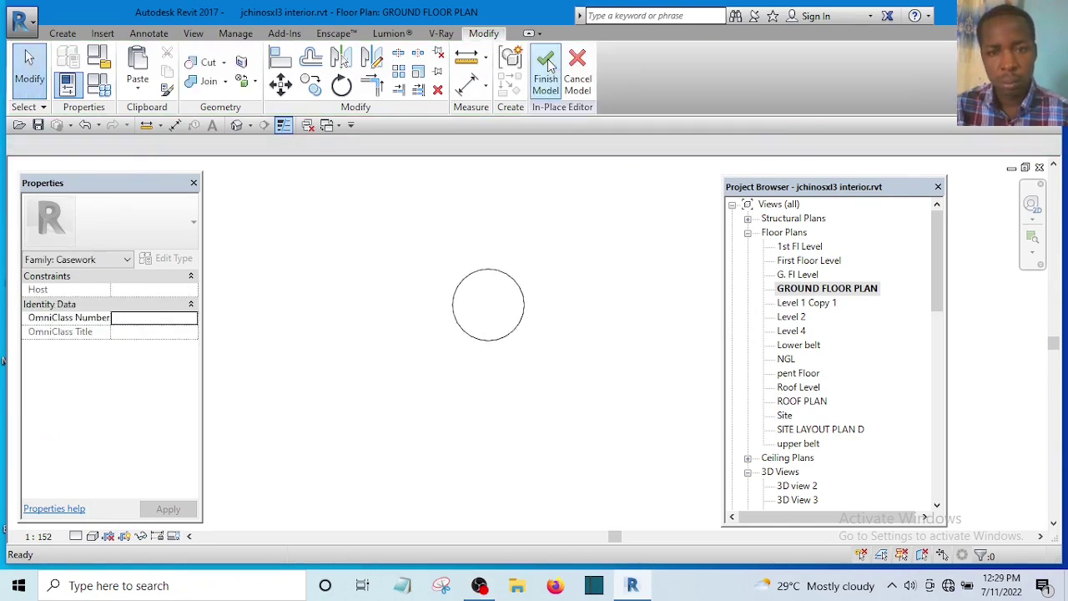
{"action": "left_click", "coordinate": [578, 69]}
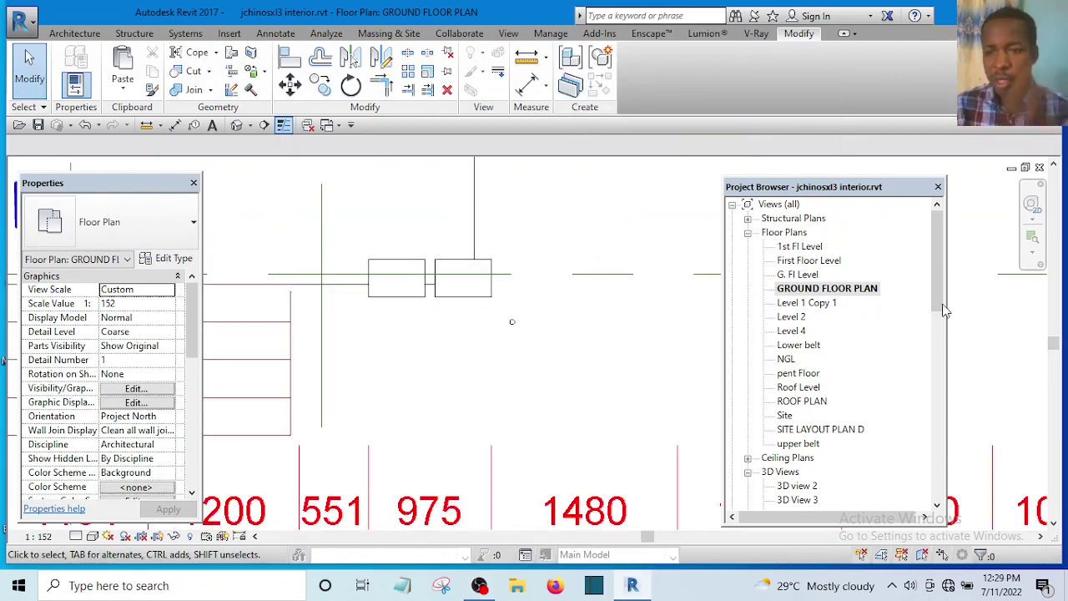
Open the APPROACH VIEW 1 elevation and edit the short vertical casework rod beside the column base in place.
{"action": "left_click_drag", "start_coordinate": [940, 261], "coordinate": [945, 347]}
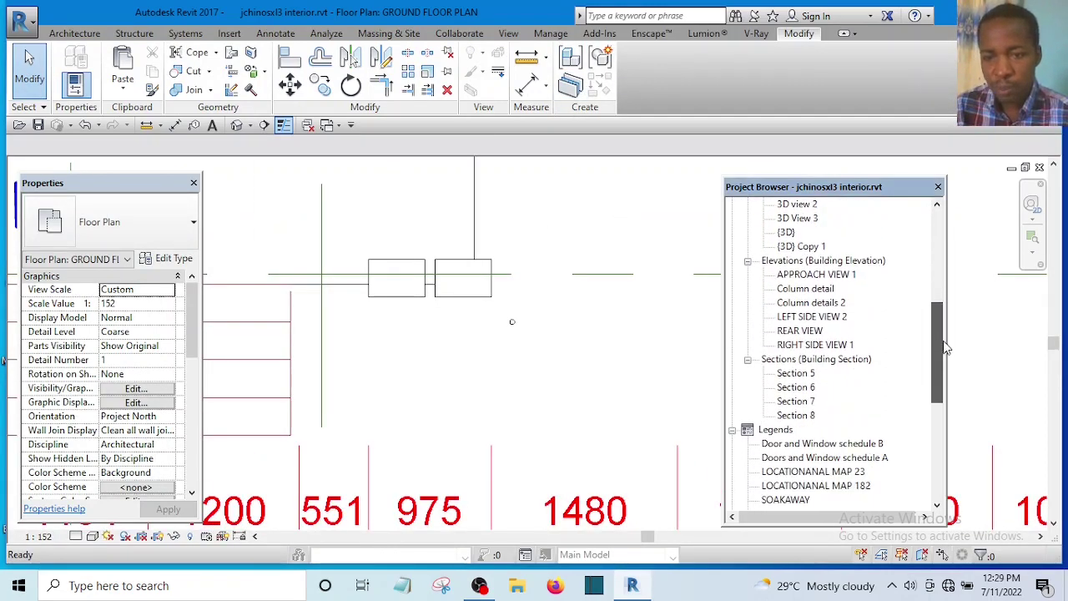
{"action": "double_click", "coordinate": [818, 277]}
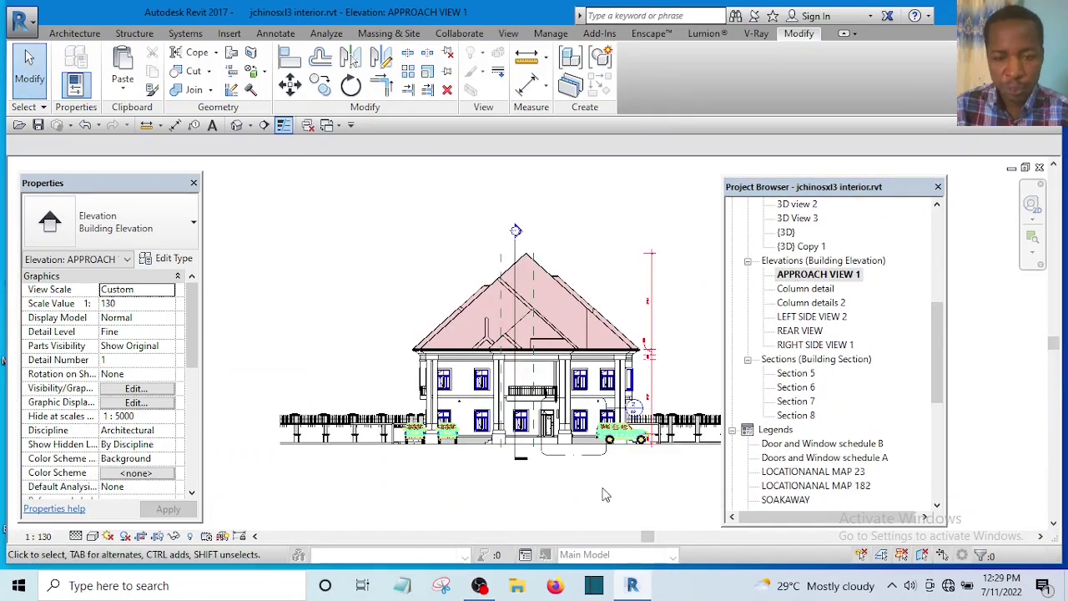
{"action": "scroll", "coordinate": [606, 495], "scroll_direction": "up", "scroll_amount": 10}
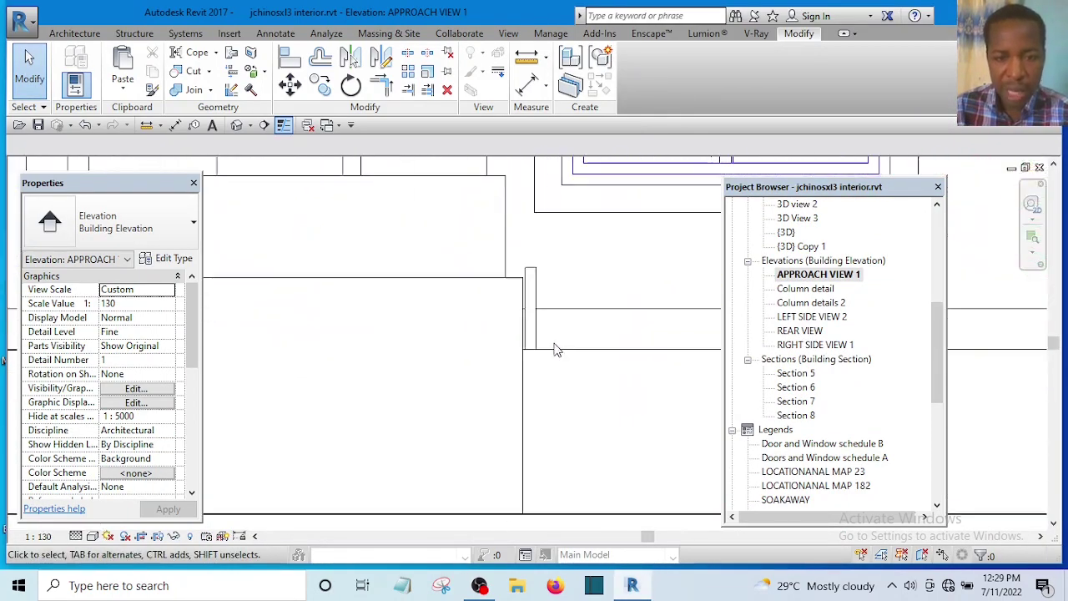
{"action": "scroll", "coordinate": [542, 342], "scroll_direction": "up", "scroll_amount": 3}
{"action": "middle_click_drag", "start_coordinate": [527, 333], "coordinate": [445, 393]}
{"action": "scroll", "coordinate": [445, 375], "scroll_direction": "down", "scroll_amount": 2}
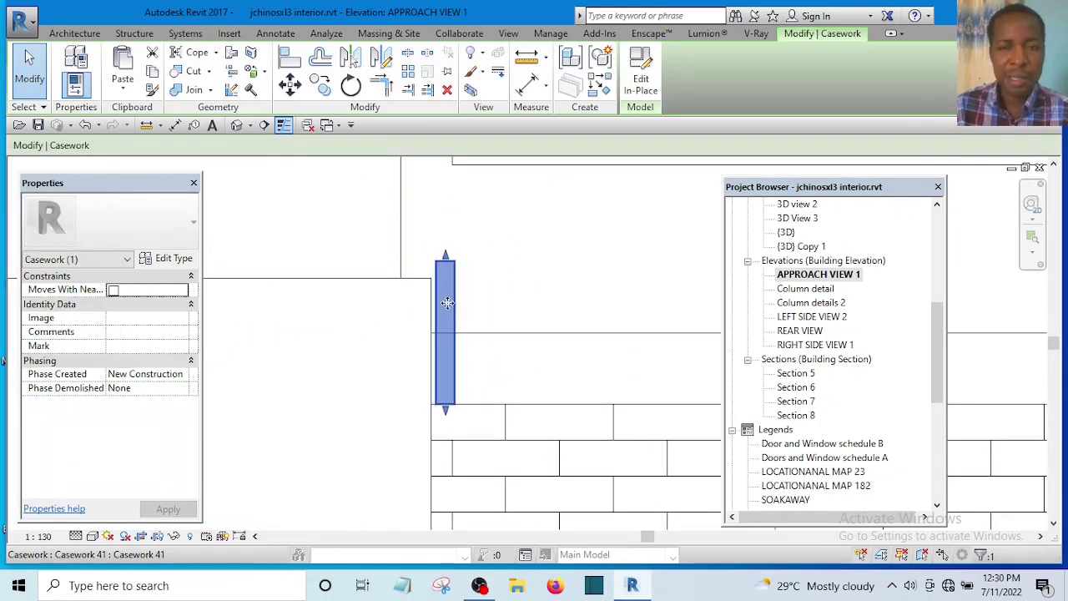
{"action": "scroll", "coordinate": [447, 303], "scroll_direction": "up", "scroll_amount": 1}
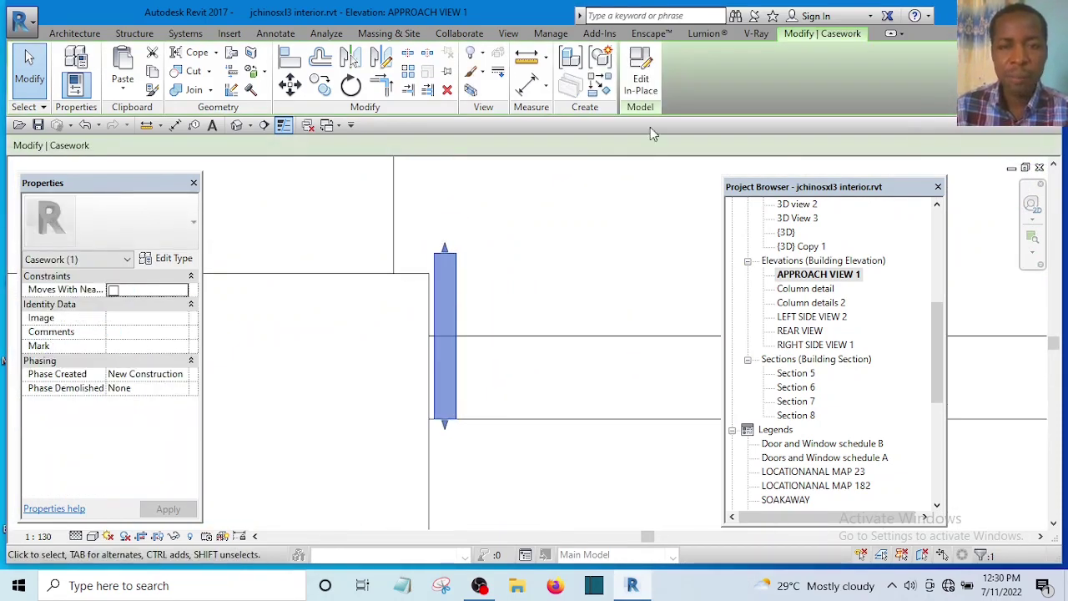
{"action": "left_click", "coordinate": [640, 84]}
{"action": "middle_click_drag", "start_coordinate": [491, 272], "coordinate": [518, 368]}
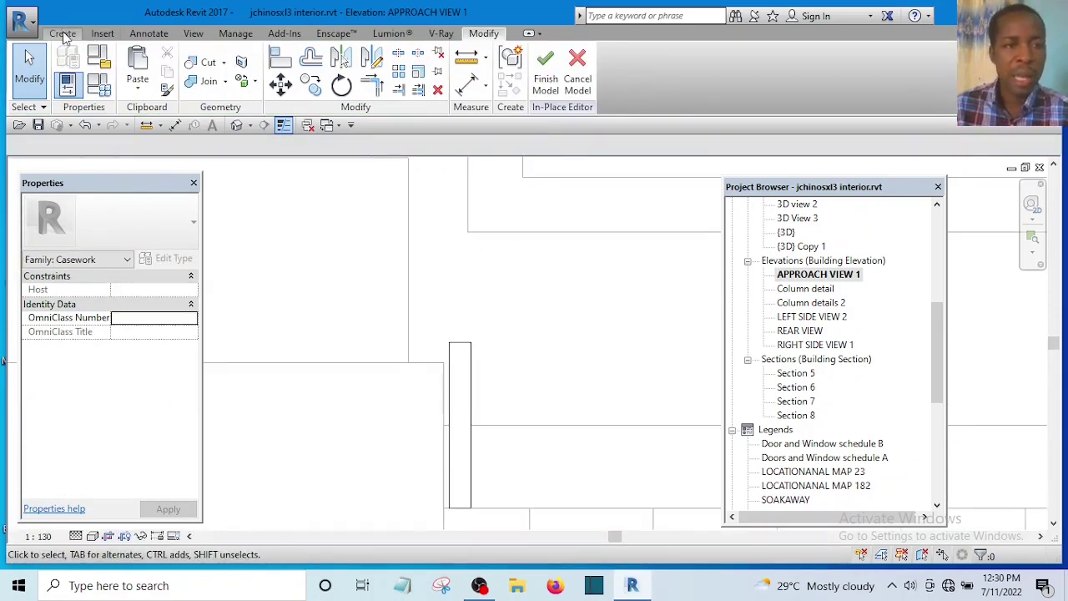
Start a Swept Blend with a sketched path and try to pick a plane around the column base to draw on.
{"action": "left_click", "coordinate": [63, 33]}
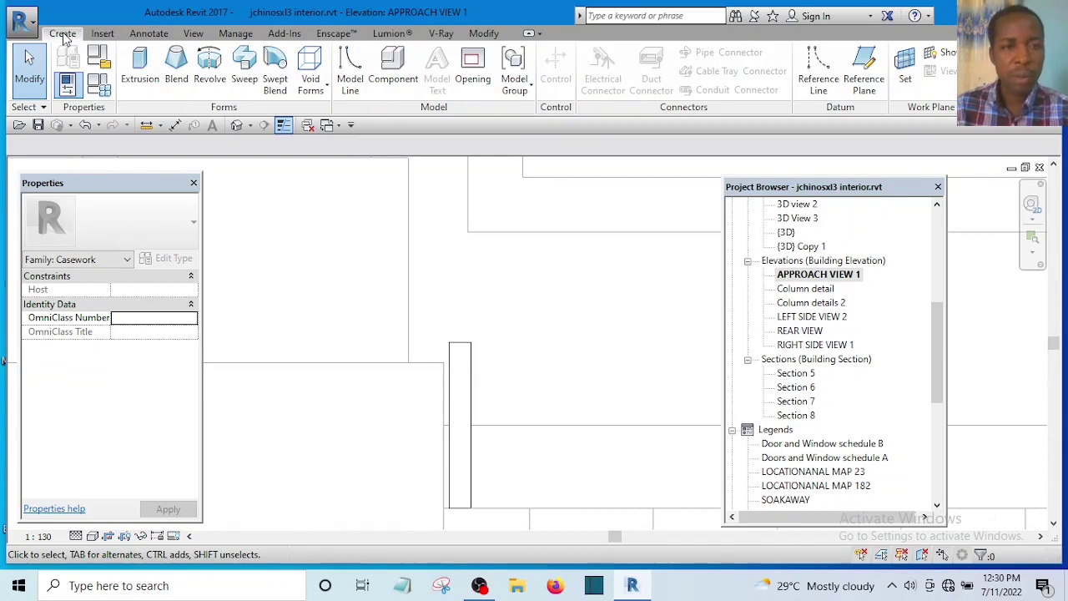
{"action": "left_click", "coordinate": [275, 63]}
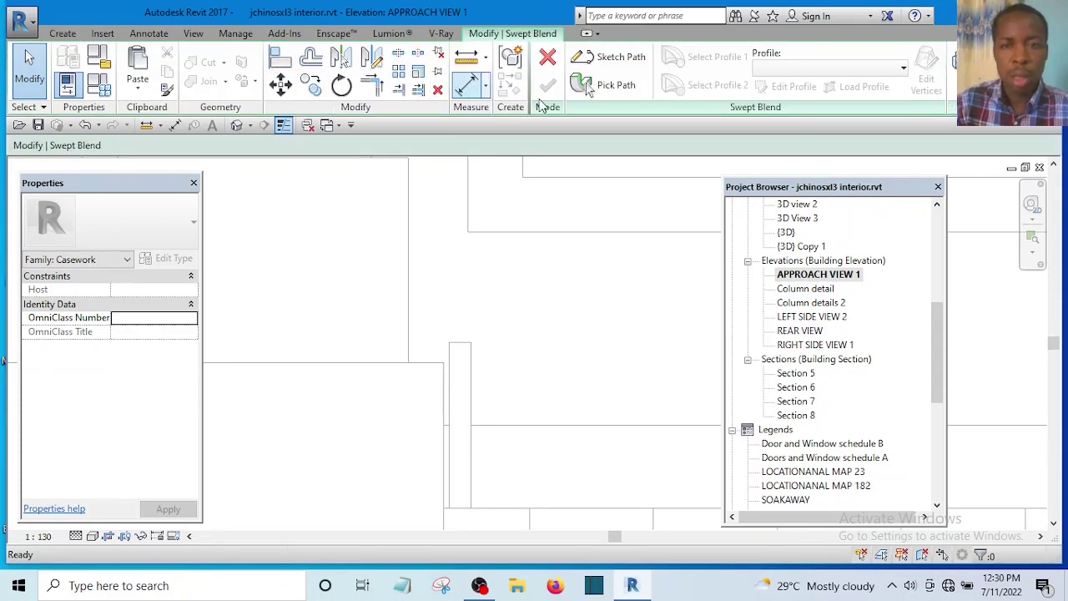
{"action": "left_click", "coordinate": [616, 56]}
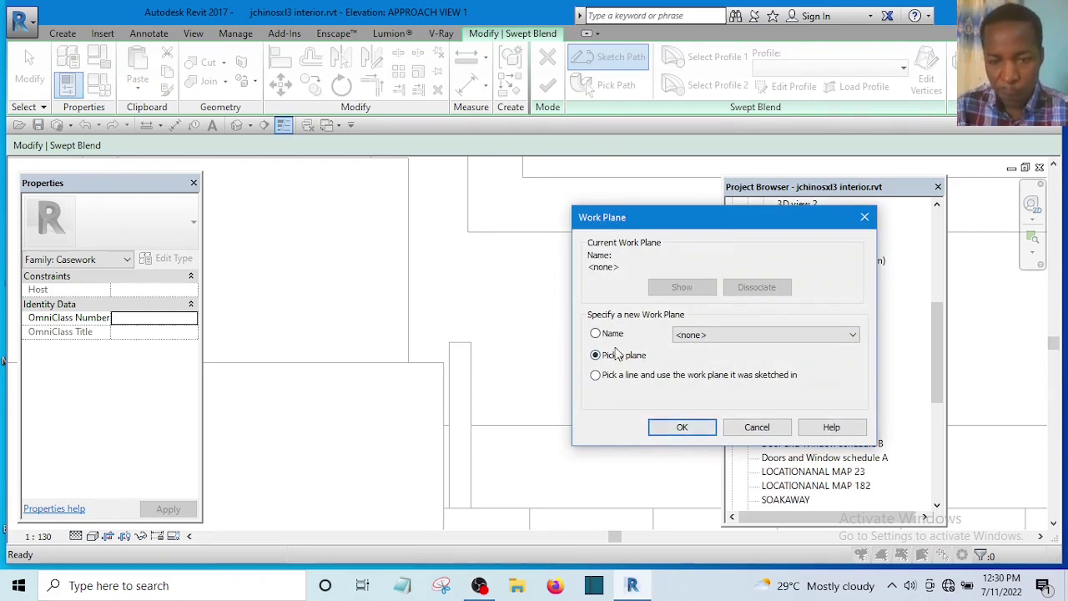
{"action": "left_click", "coordinate": [681, 427]}
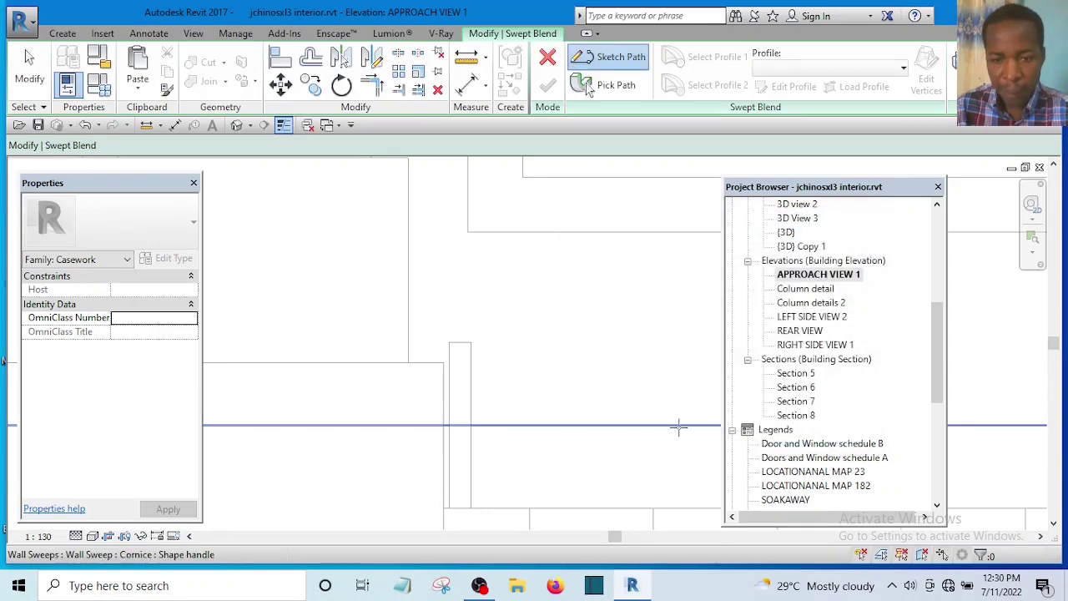
{"action": "scroll", "coordinate": [468, 367], "scroll_direction": "down", "scroll_amount": 3}
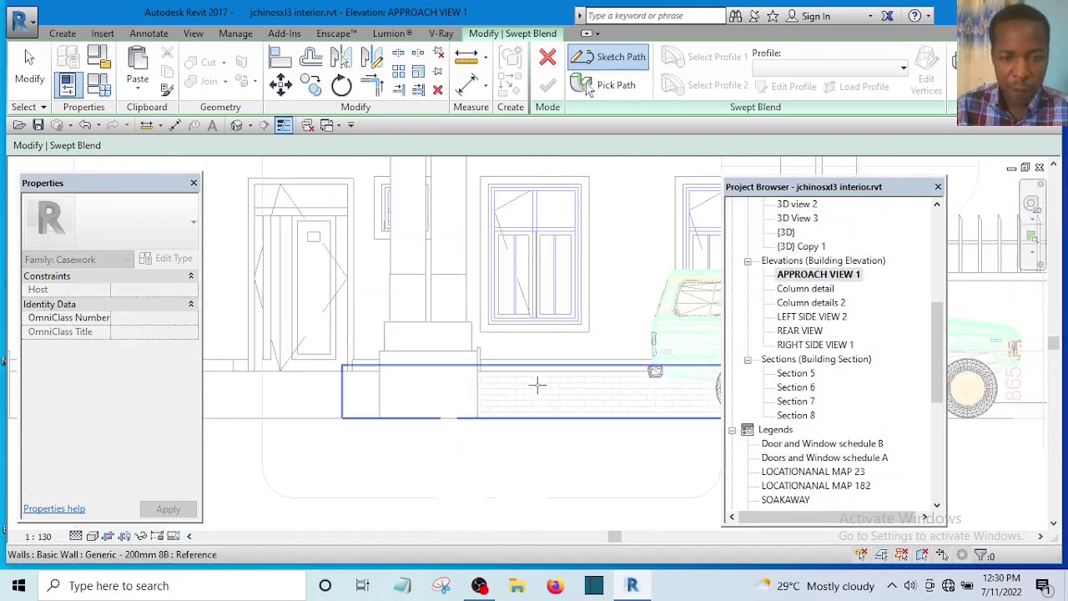
{"action": "middle_click_drag", "start_coordinate": [536, 384], "coordinate": [534, 434]}
{"action": "scroll", "coordinate": [488, 404], "scroll_direction": "down", "scroll_amount": 3}
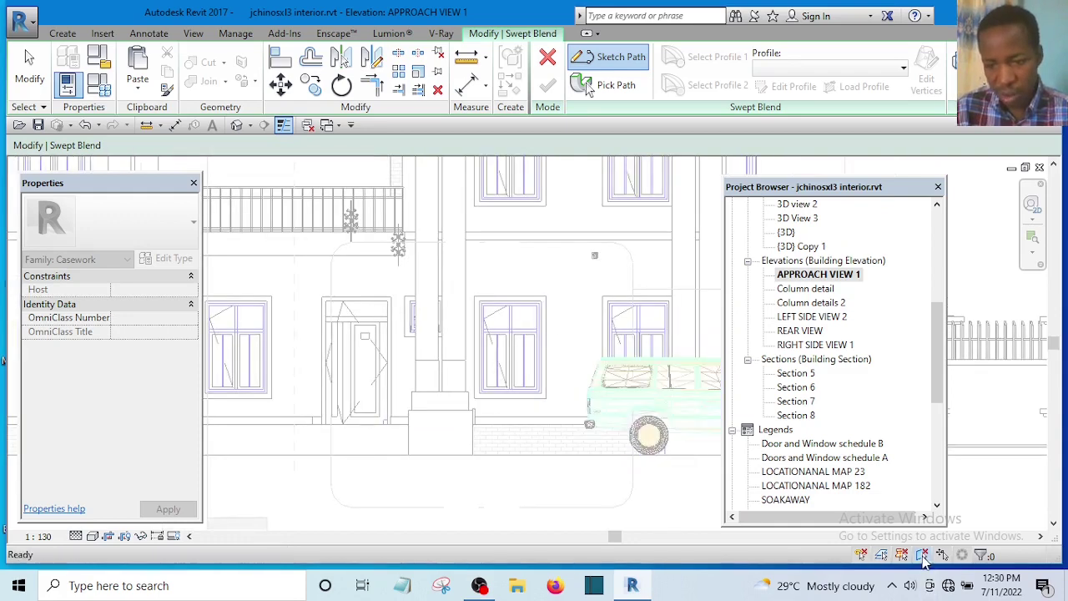
Set the front face of the porch column's base block as the work plane for the swept blend's path.
{"action": "scroll", "coordinate": [677, 489], "scroll_direction": "up", "scroll_amount": 5}
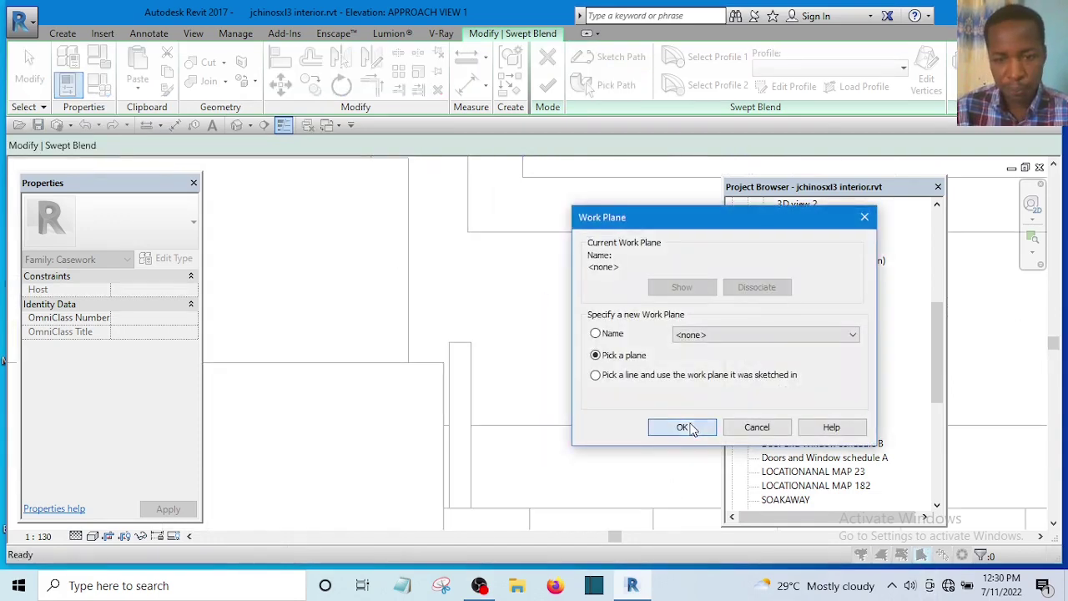
{"action": "left_click", "coordinate": [681, 428]}
{"action": "scroll", "coordinate": [534, 409], "scroll_direction": "up", "scroll_amount": 3}
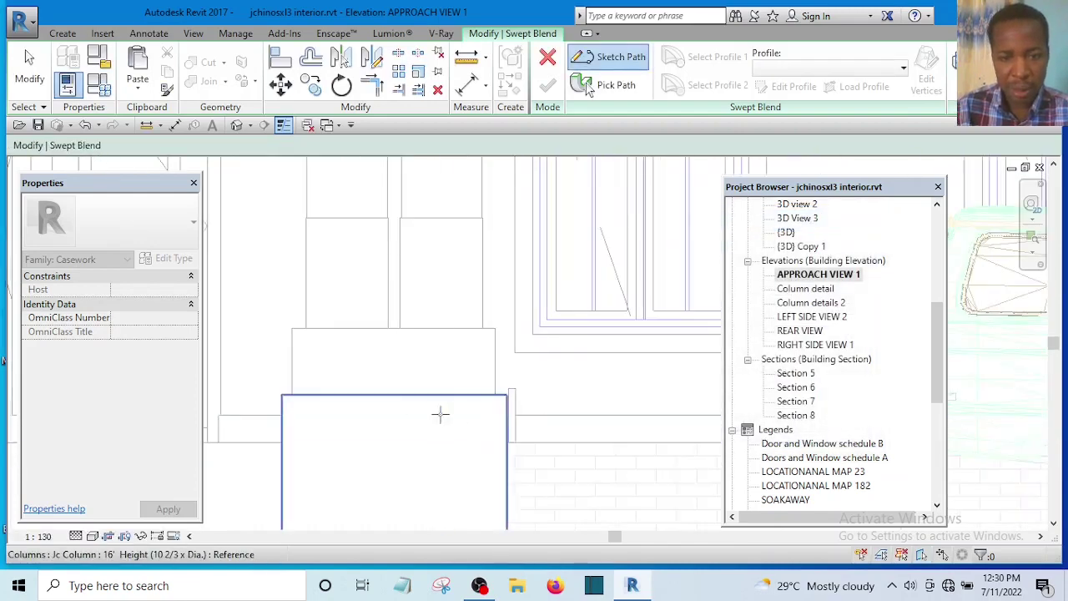
{"action": "scroll", "coordinate": [545, 423], "scroll_direction": "down", "scroll_amount": 2}
{"action": "scroll", "coordinate": [575, 467], "scroll_direction": "up", "scroll_amount": 2}
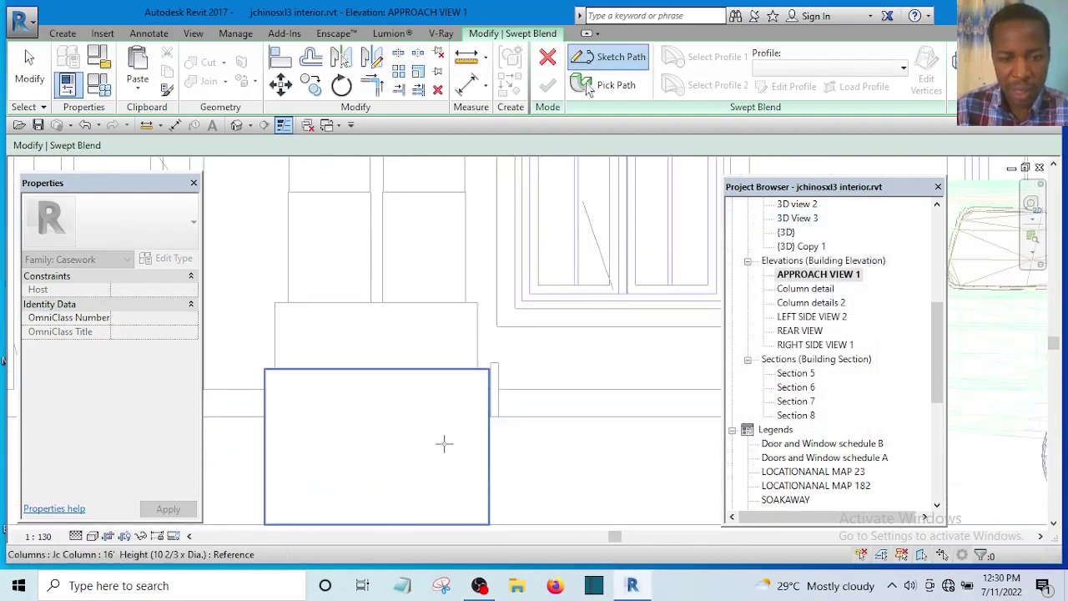
{"action": "scroll", "coordinate": [408, 438], "scroll_direction": "down", "scroll_amount": 3}
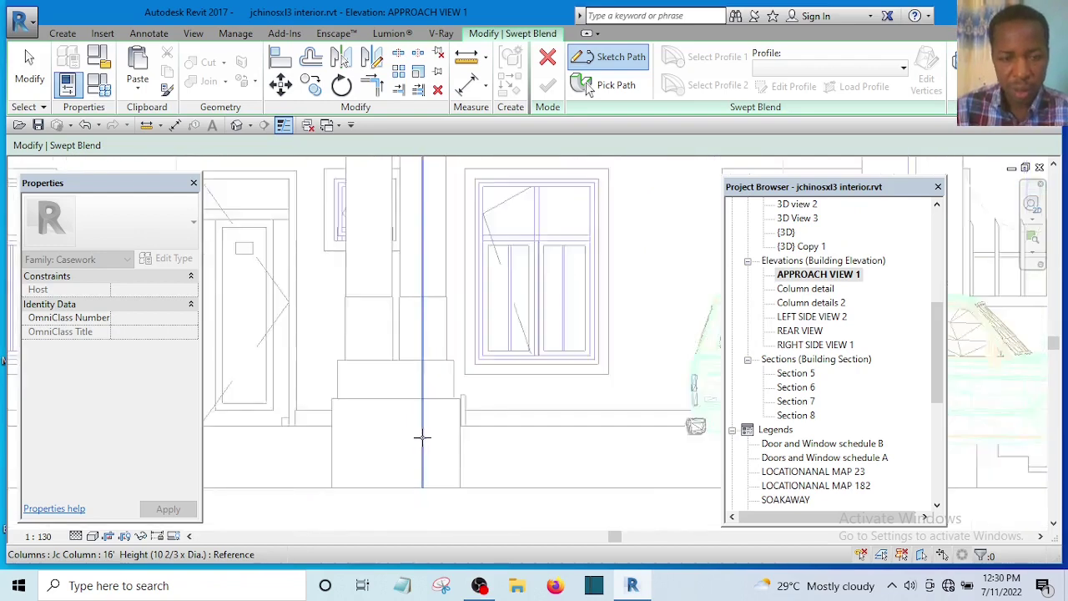
{"action": "scroll", "coordinate": [405, 441], "scroll_direction": "up", "scroll_amount": 2}
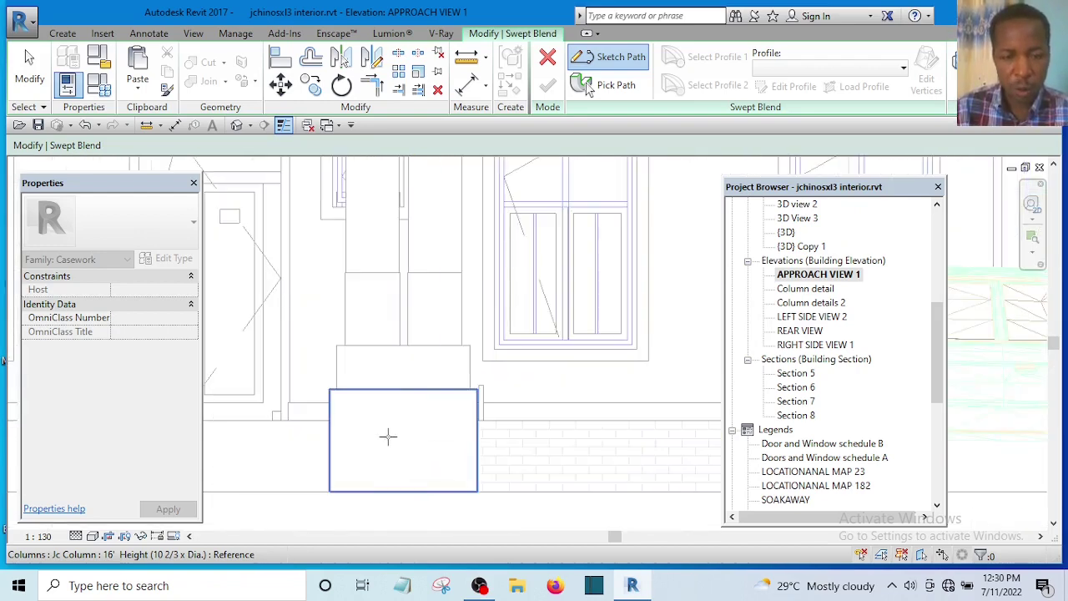
{"action": "left_click", "coordinate": [401, 434]}
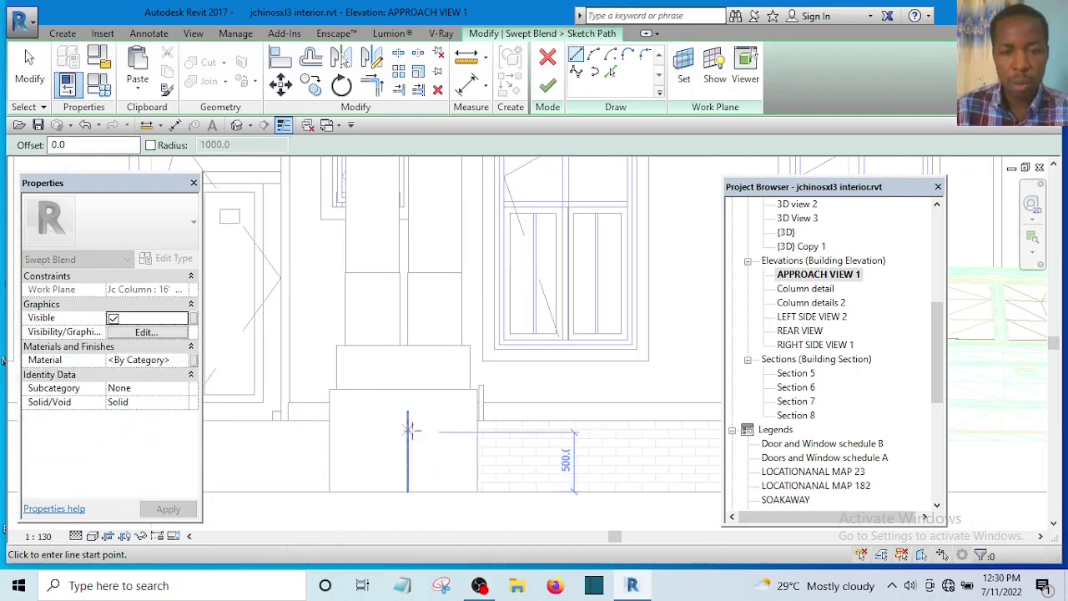
Sketch a vertical path 300 mm long upward from the midpoint of the short rod's top edge and finish the path.
{"action": "scroll", "coordinate": [476, 384], "scroll_direction": "up", "scroll_amount": 4}
{"action": "mouse_move", "coordinate": [477, 386]}
{"action": "middle_mouse_down"}
{"action": "mouse_move", "coordinate": [493, 410]}
{"action": "mouse_move", "coordinate": [502, 473]}
{"action": "middle_mouse_up"}
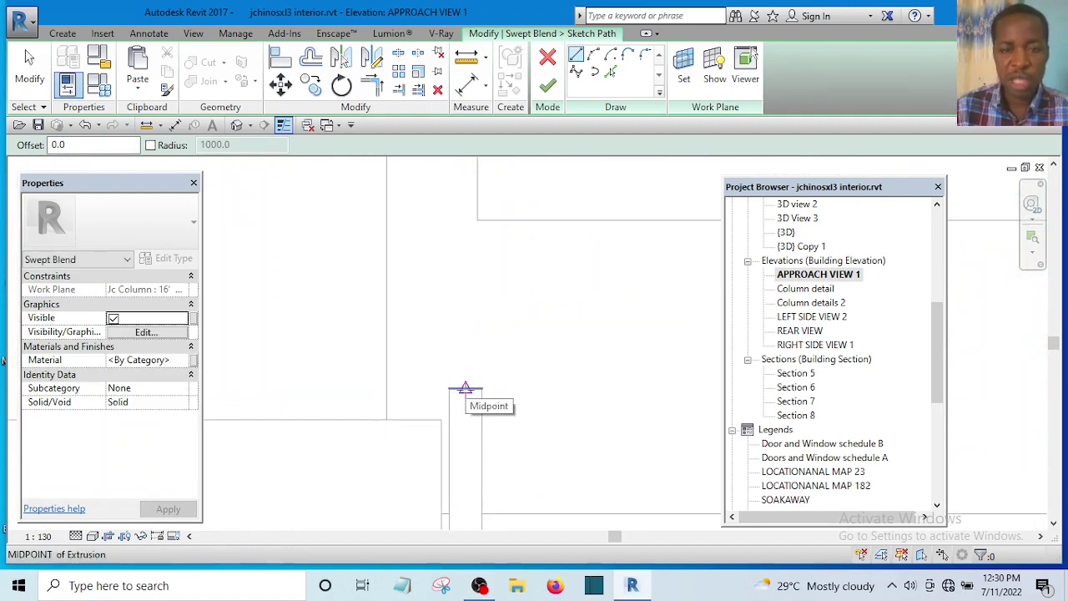
{"action": "left_click", "coordinate": [464, 389]}
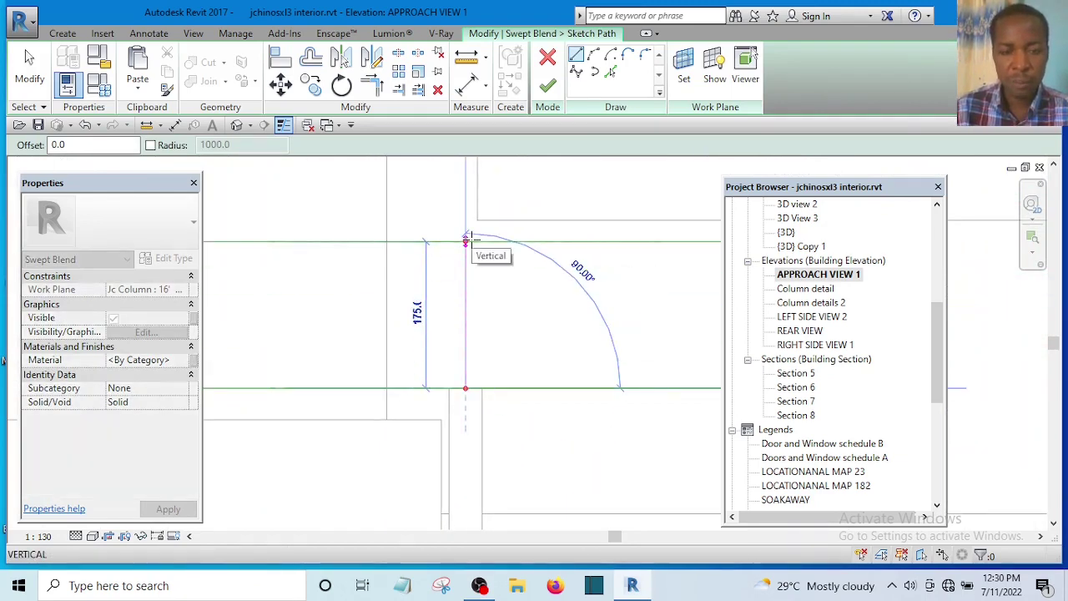
{"action": "middle_click_drag", "start_coordinate": [470, 238], "coordinate": [482, 326]}
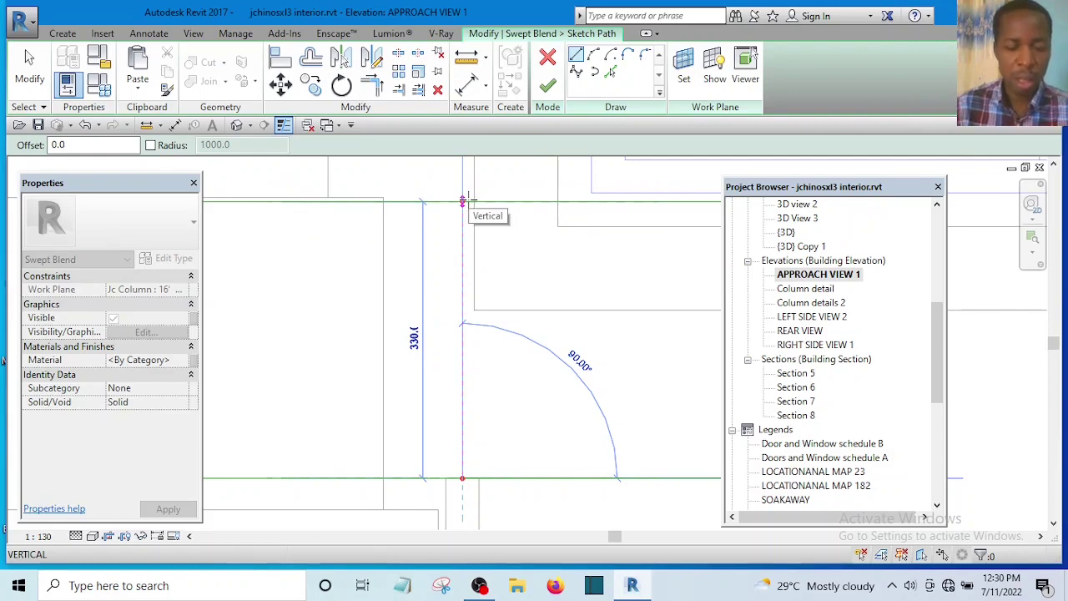
{"action": "type", "text": "300"}
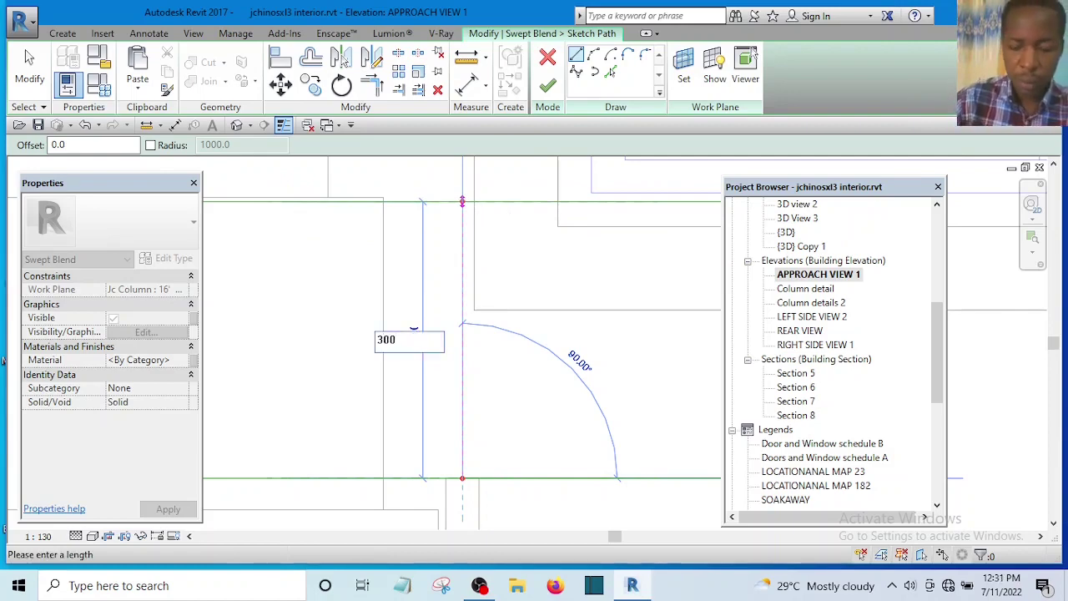
{"action": "key", "text": "Return"}
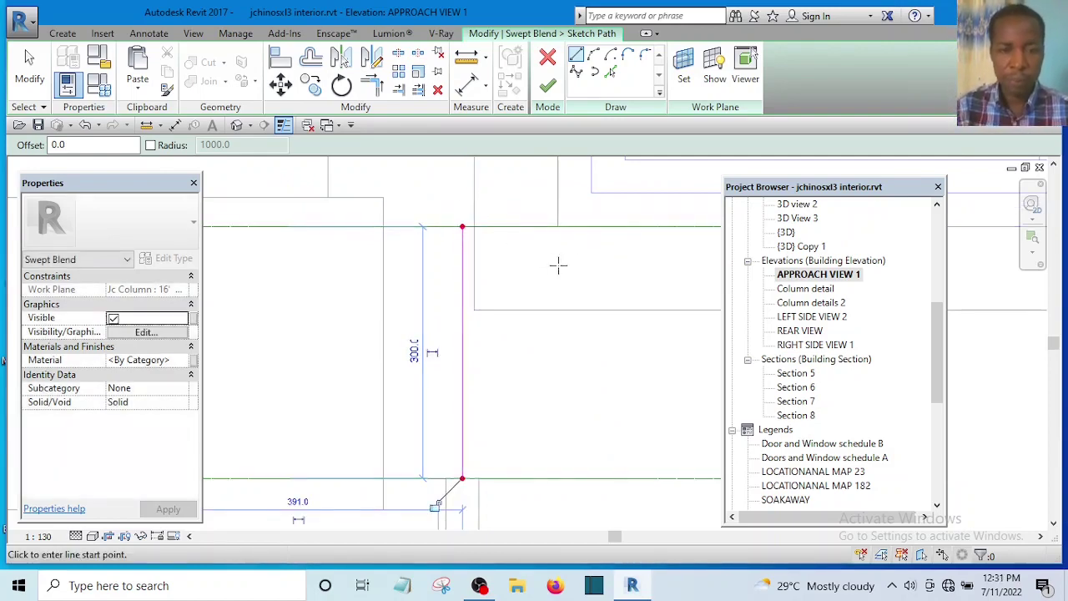
{"action": "scroll", "coordinate": [509, 309], "scroll_direction": "down", "scroll_amount": 4}
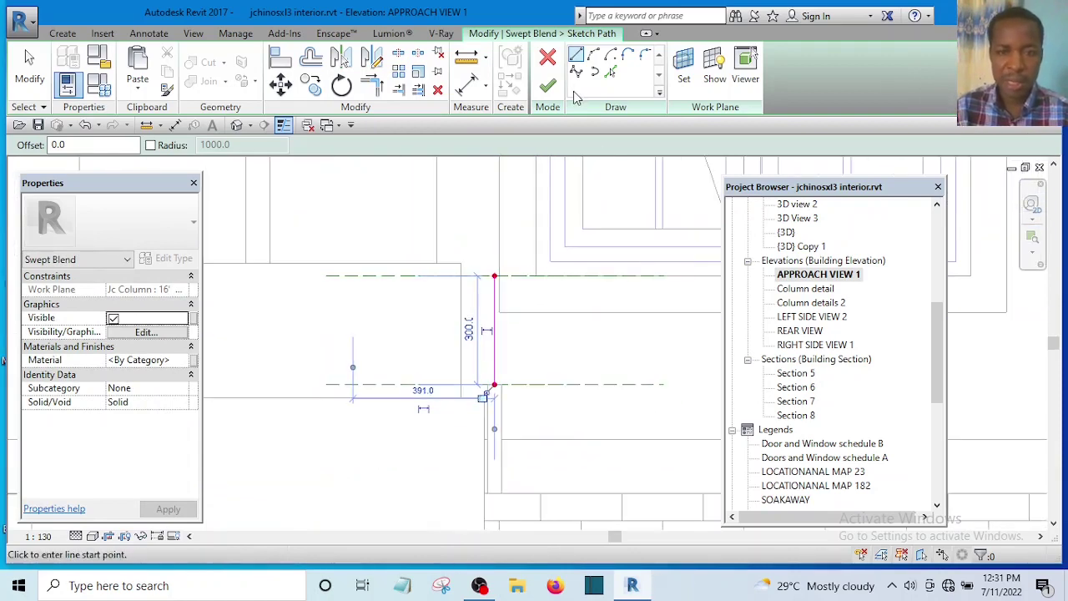
{"action": "scroll", "coordinate": [547, 163], "scroll_direction": "up", "scroll_amount": 1}
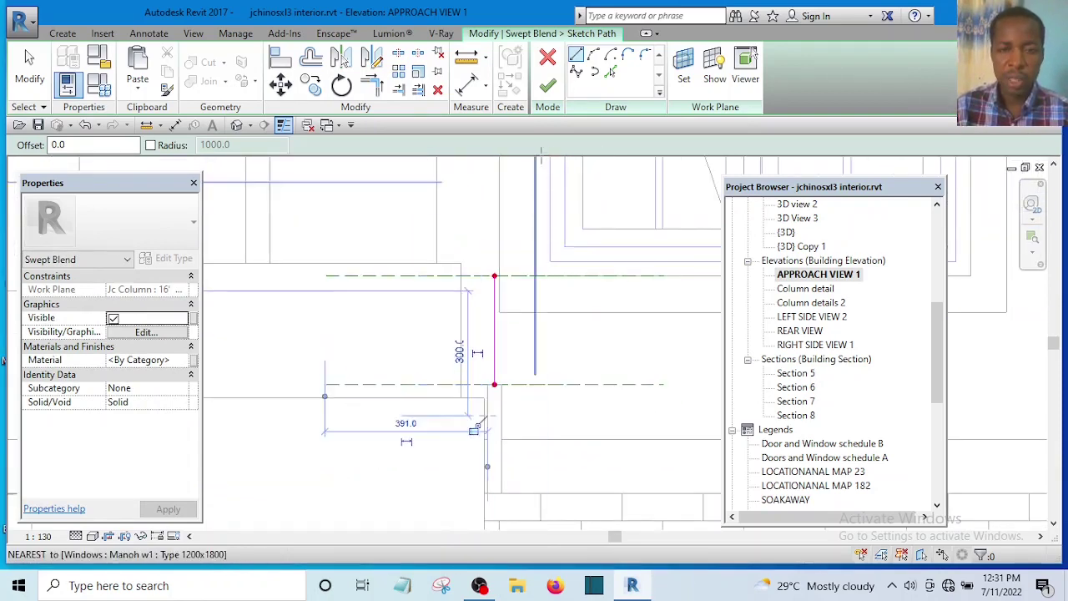
{"action": "left_click", "coordinate": [548, 88]}
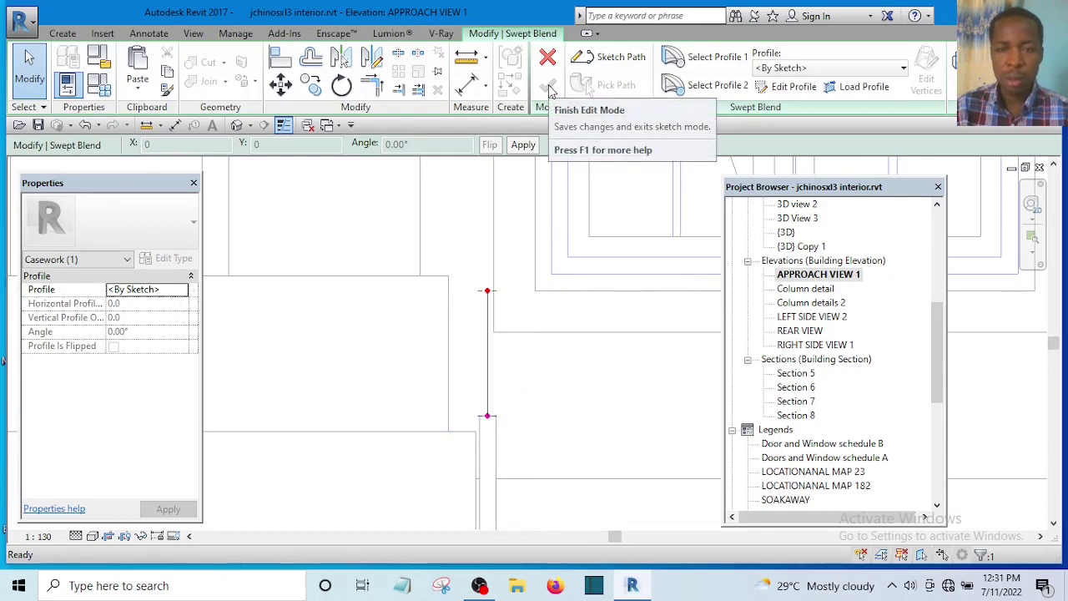
Select the swept blend's first profile and open its sketch for editing in the GROUND FLOOR PLAN view.
{"action": "left_click", "coordinate": [719, 59]}
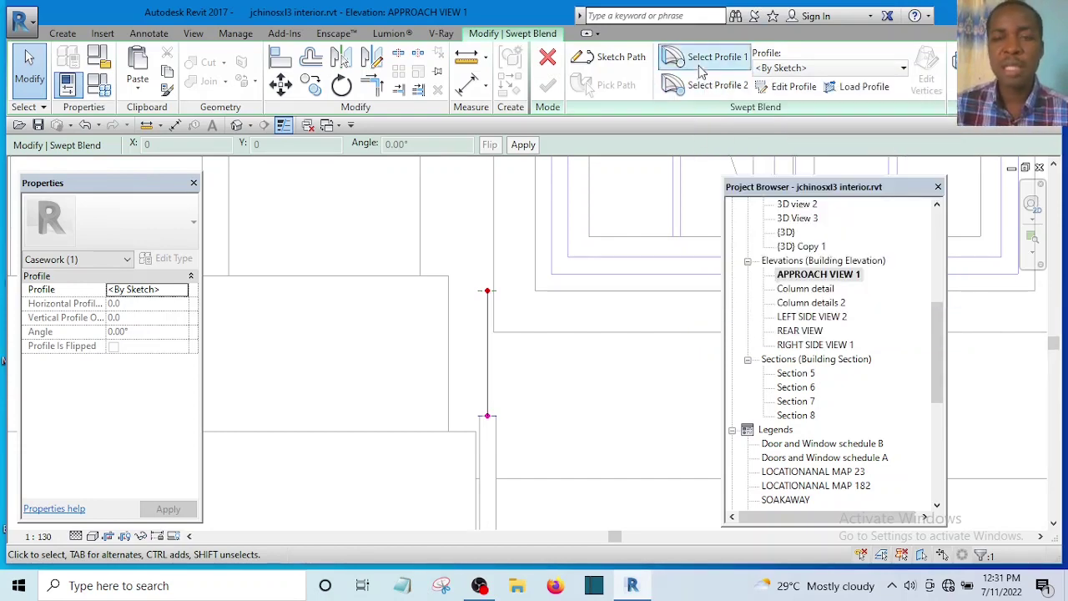
{"action": "left_click", "coordinate": [708, 58]}
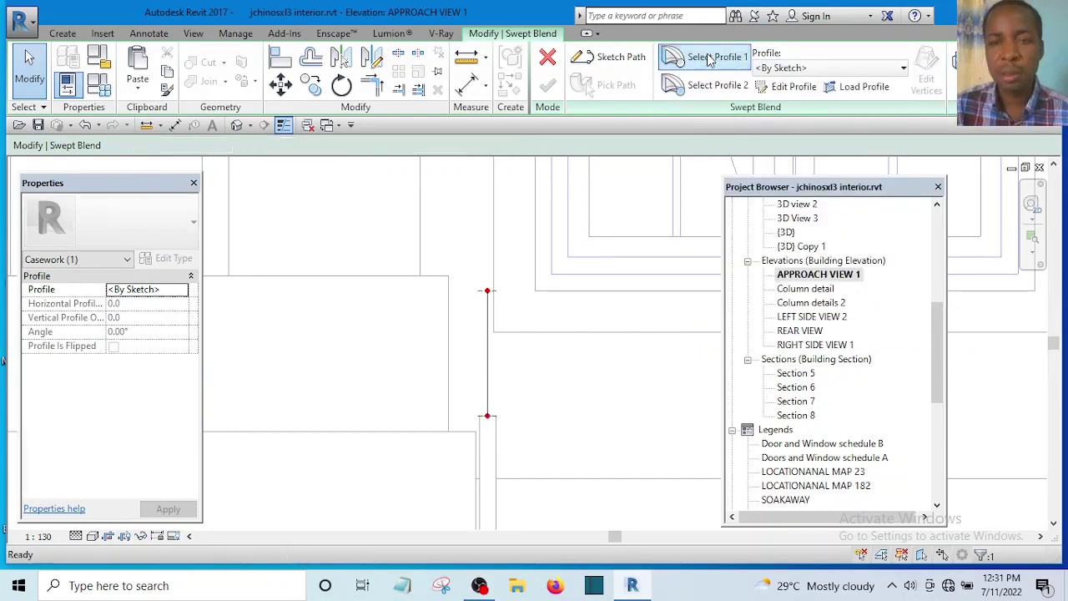
{"action": "left_click", "coordinate": [793, 87]}
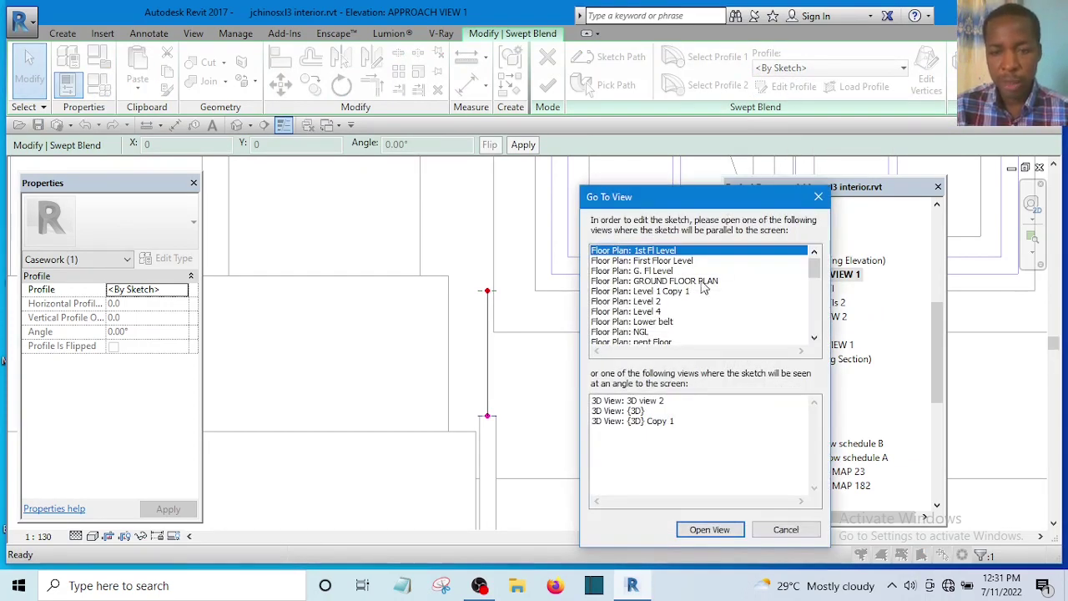
{"action": "double_click", "coordinate": [686, 282]}
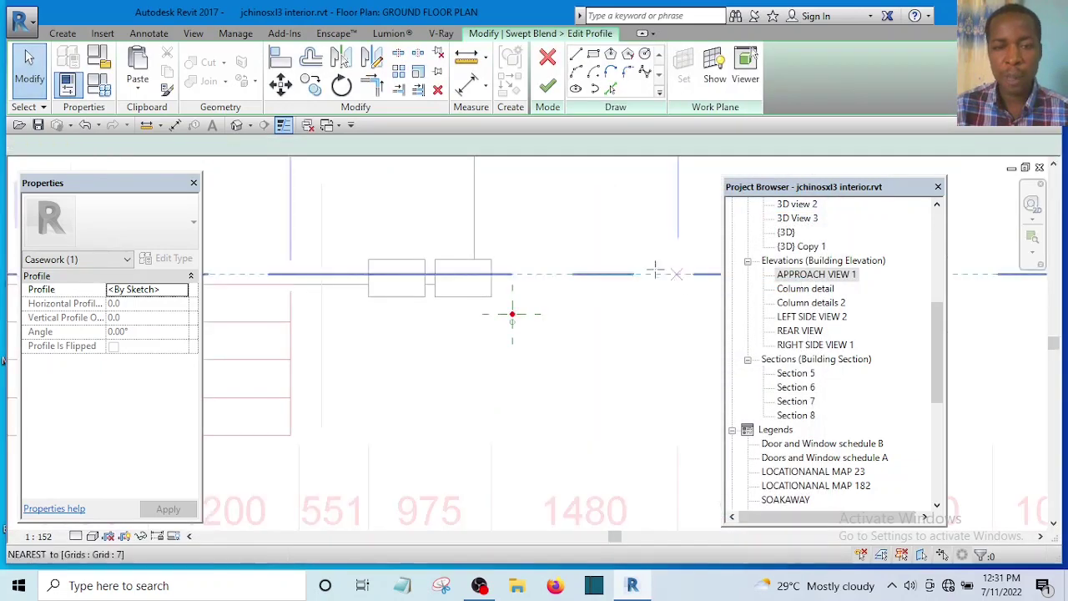
Draw a circle of radius 18 mm centred on the path point as the first profile and finish its sketch.
{"action": "scroll", "coordinate": [516, 322], "scroll_direction": "up", "scroll_amount": 5}
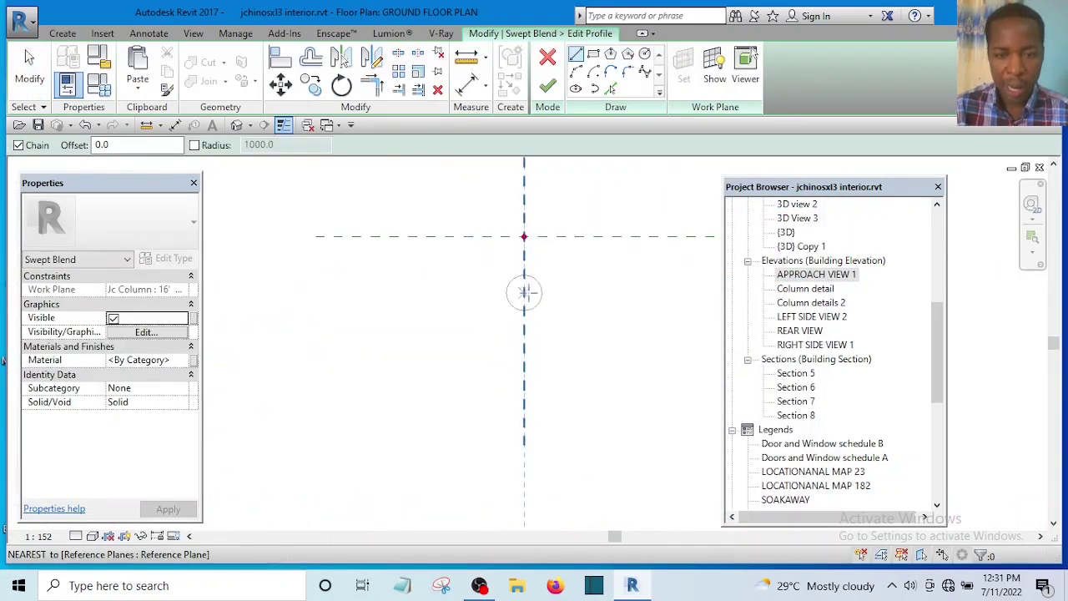
{"action": "scroll", "coordinate": [484, 330], "scroll_direction": "down", "scroll_amount": 2}
{"action": "scroll", "coordinate": [503, 250], "scroll_direction": "up", "scroll_amount": 6}
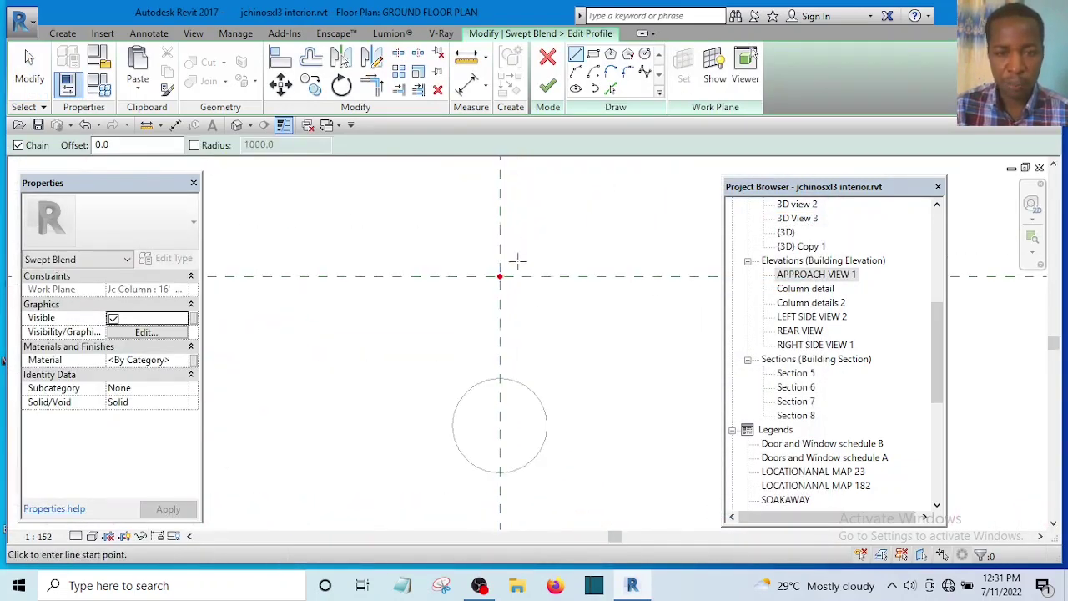
{"action": "scroll", "coordinate": [471, 334], "scroll_direction": "down", "scroll_amount": 3}
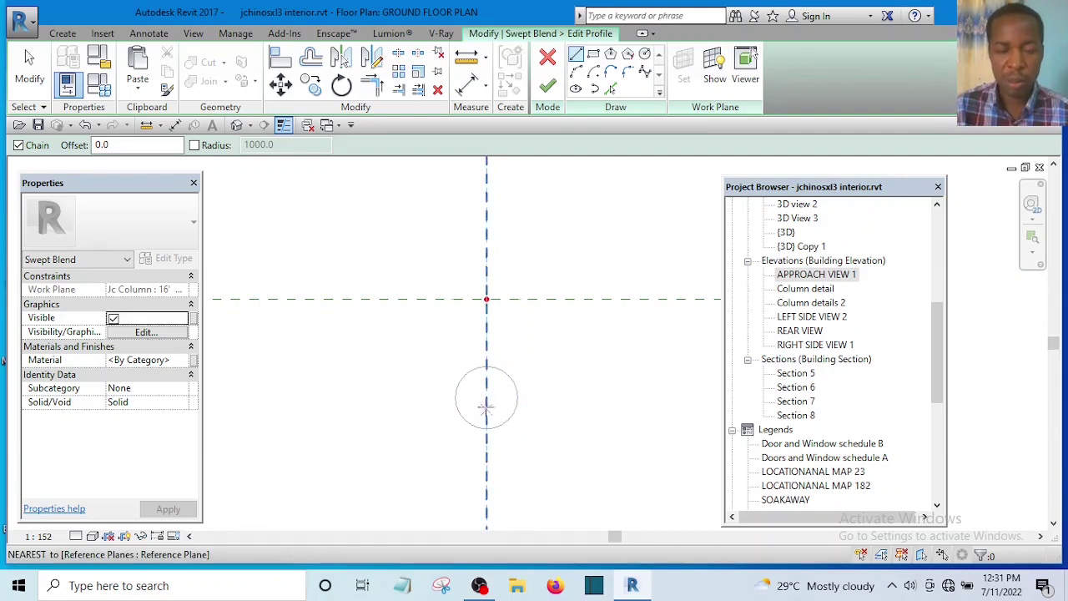
{"action": "scroll", "coordinate": [488, 301], "scroll_direction": "up", "scroll_amount": 4}
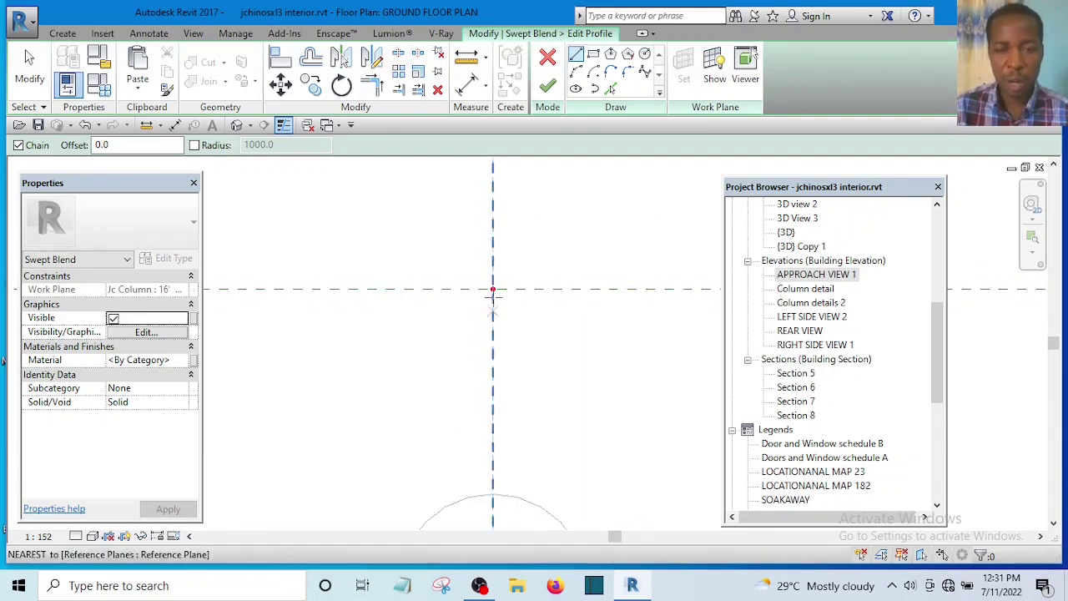
{"action": "scroll", "coordinate": [507, 268], "scroll_direction": "down", "scroll_amount": 3}
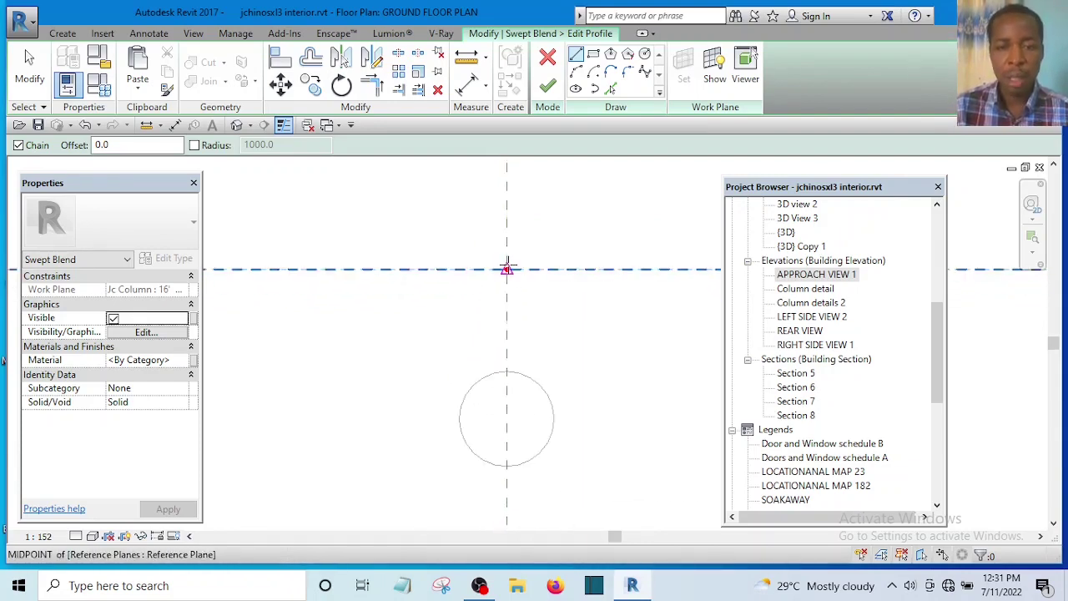
{"action": "scroll", "coordinate": [507, 269], "scroll_direction": "up", "scroll_amount": 2}
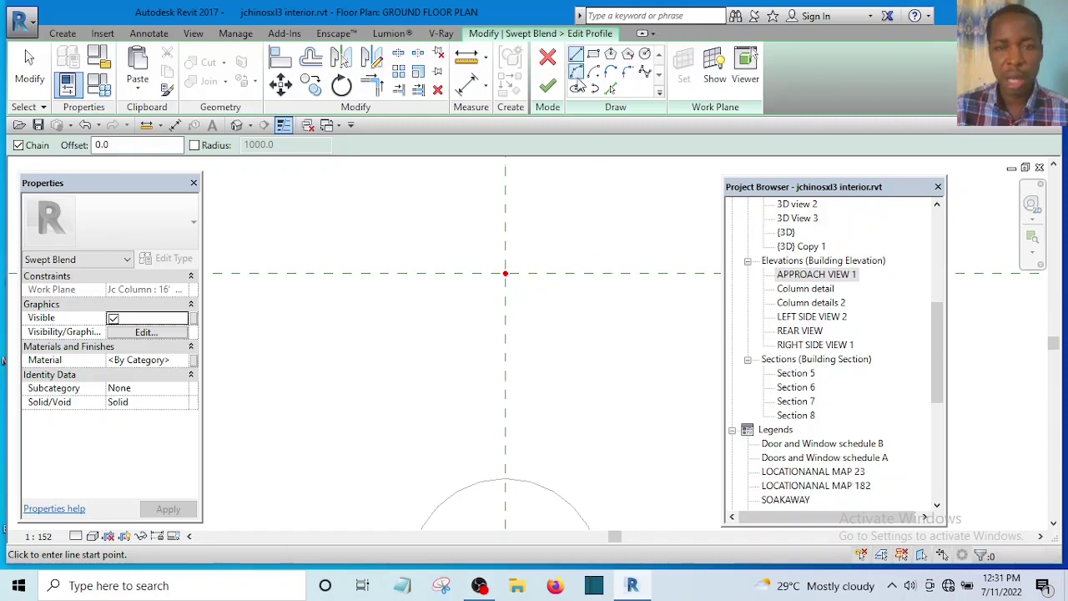
{"action": "left_click", "coordinate": [645, 55]}
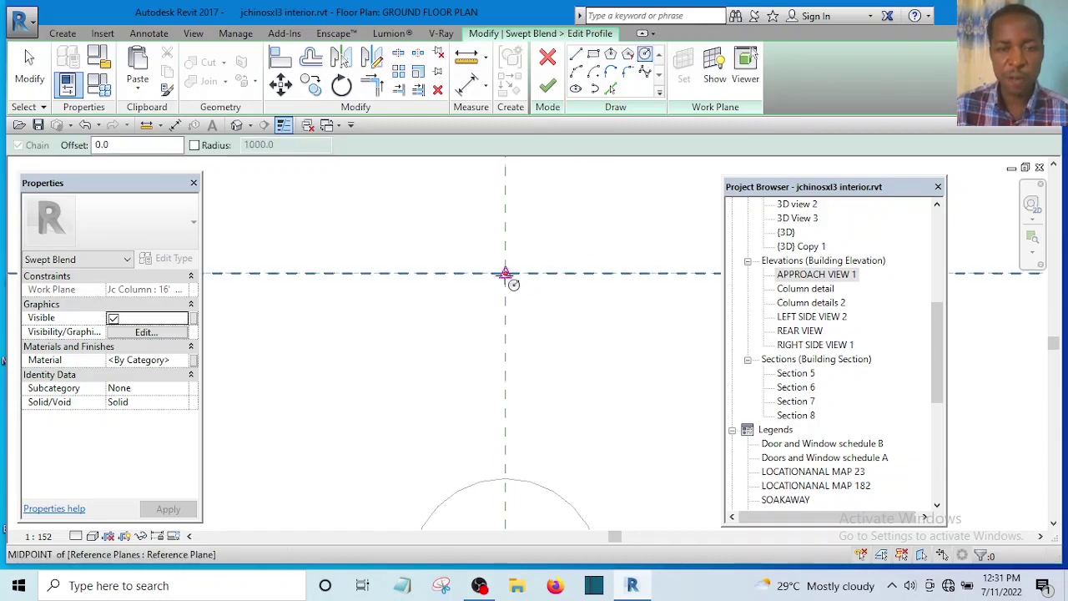
{"action": "left_click", "coordinate": [505, 273]}
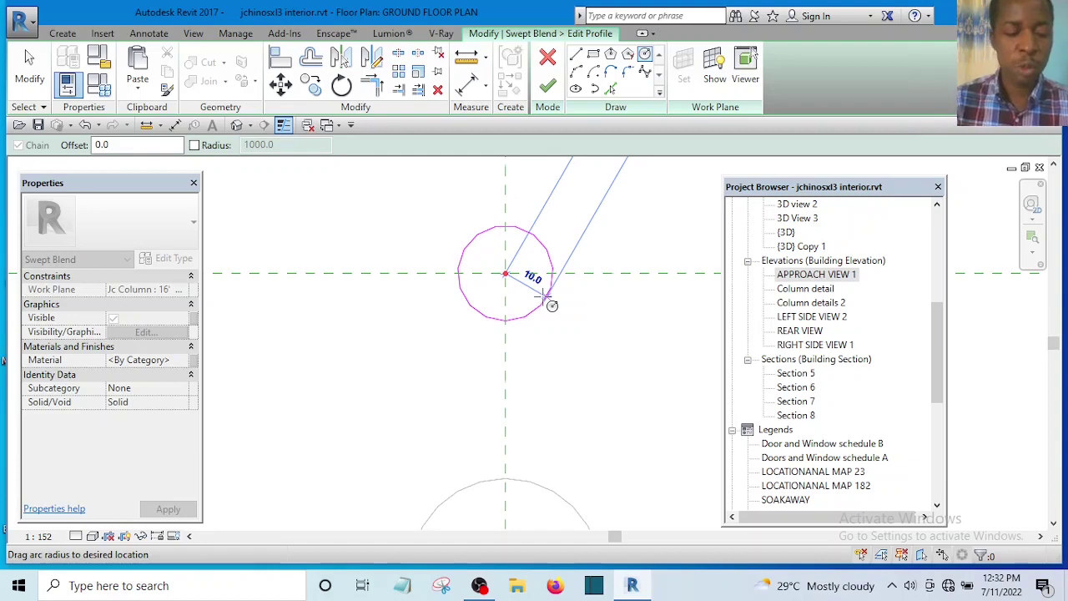
{"action": "type", "text": "20"}
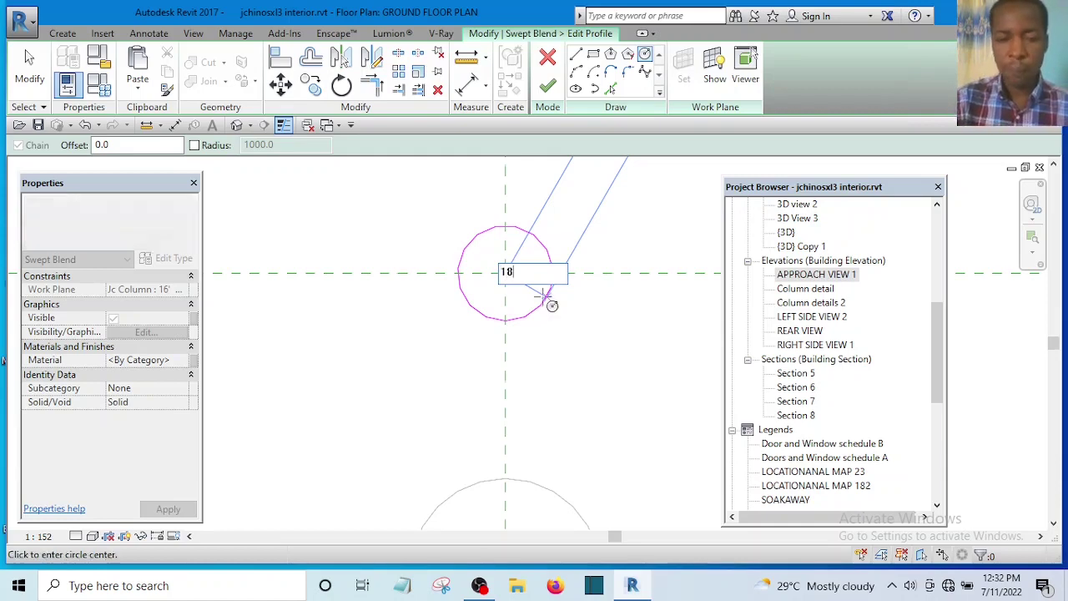
{"action": "key", "text": "Return"}
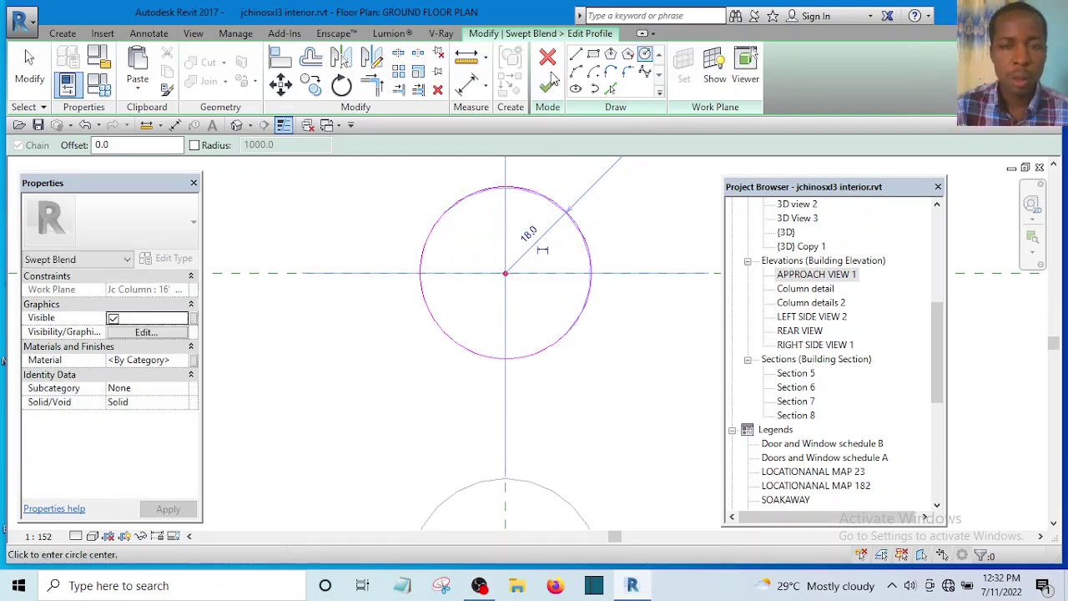
{"action": "left_click", "coordinate": [548, 86]}
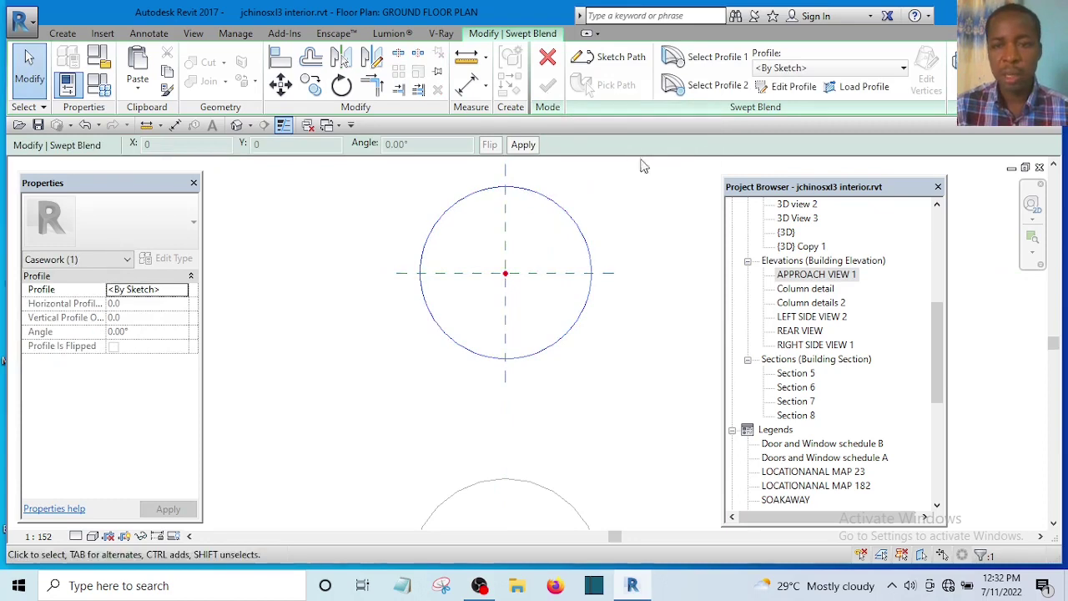
Select the swept blend's second profile and open its sketch for editing.
{"action": "left_click", "coordinate": [722, 87]}
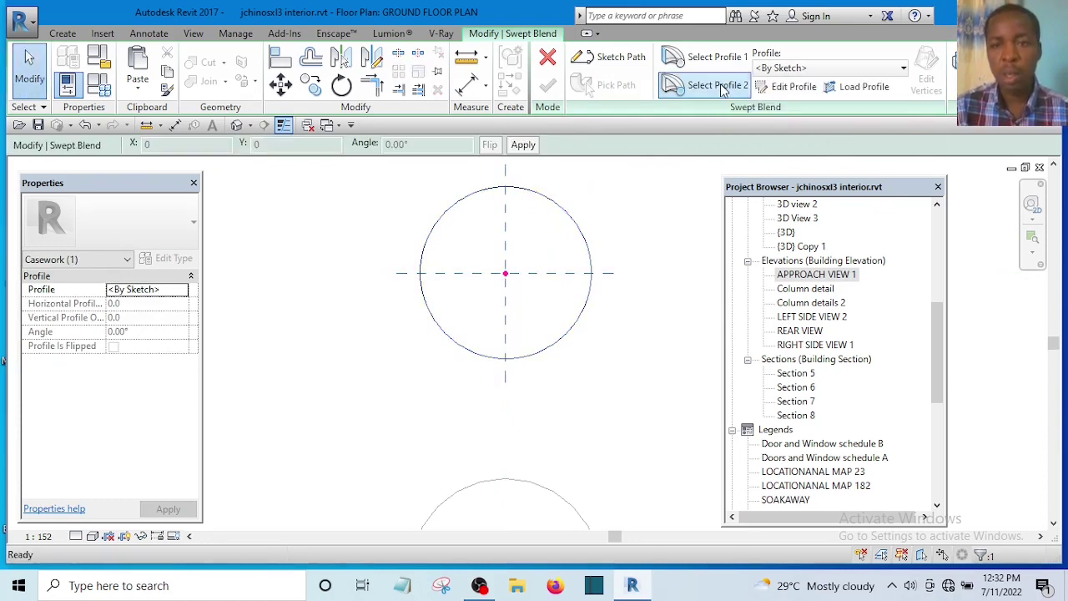
{"action": "left_click", "coordinate": [793, 87]}
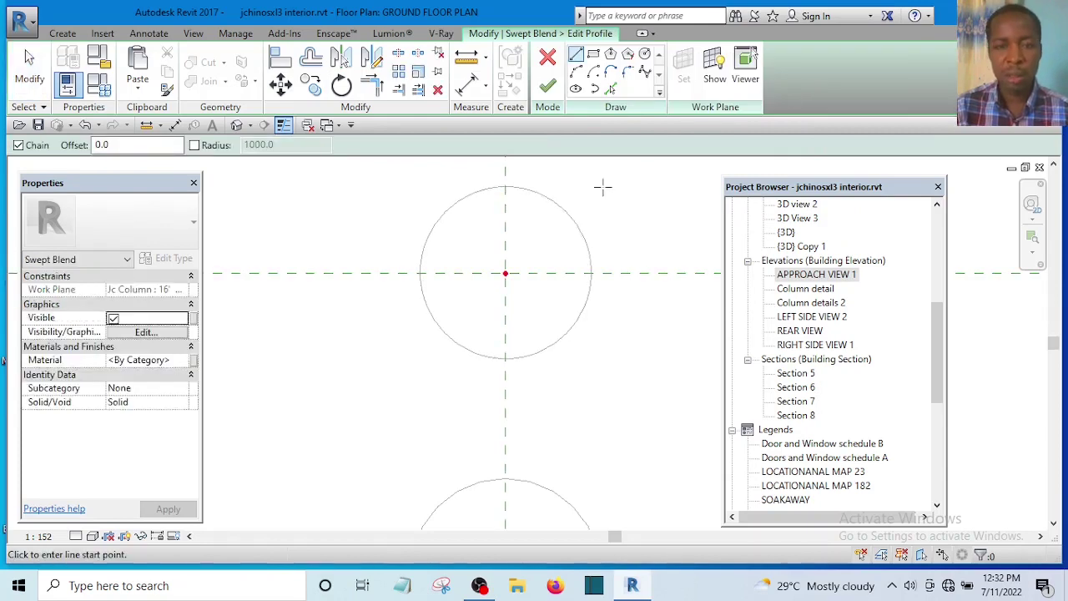
{"action": "left_click", "coordinate": [645, 55]}
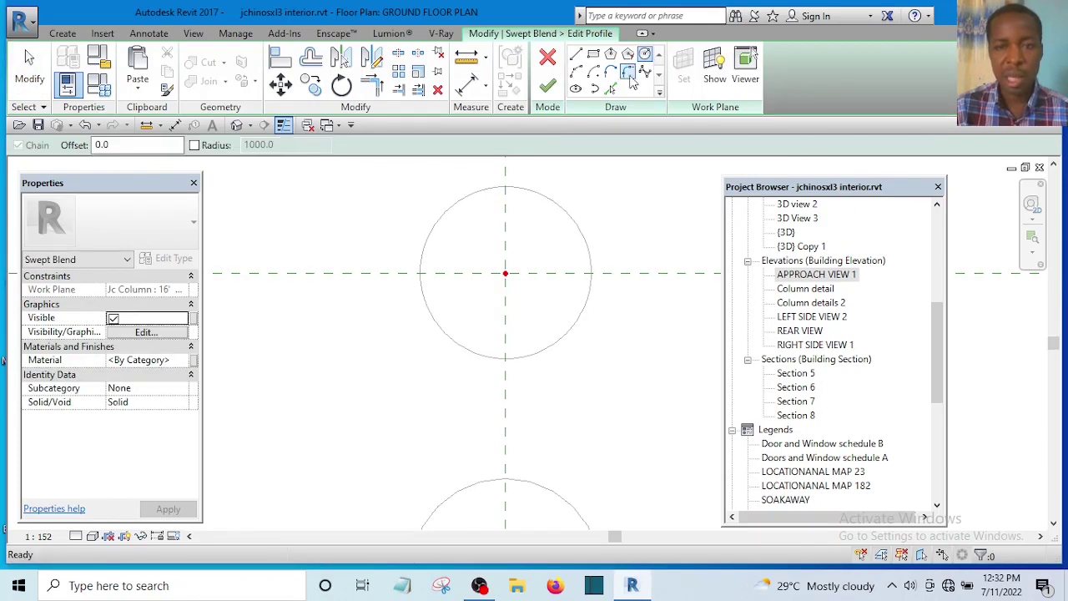
{"action": "left_click", "coordinate": [505, 273]}
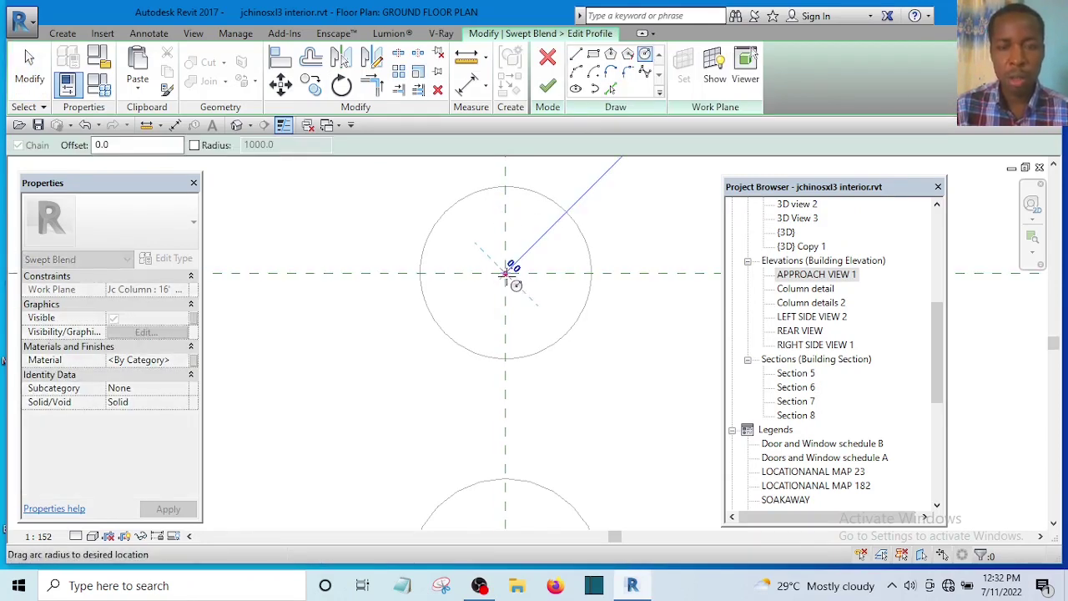
{"action": "key", "text": "Escape"}
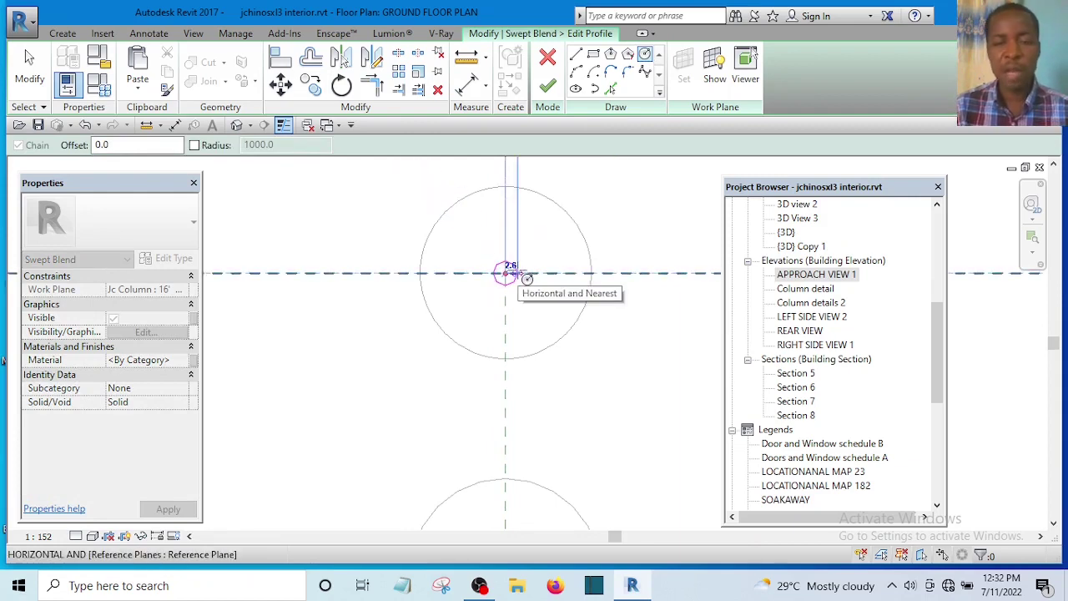
Draw a rectangle about 17.5 by 16.4 mm for the second profile, with its lower-left corner on the path point.
{"action": "left_click", "coordinate": [593, 55]}
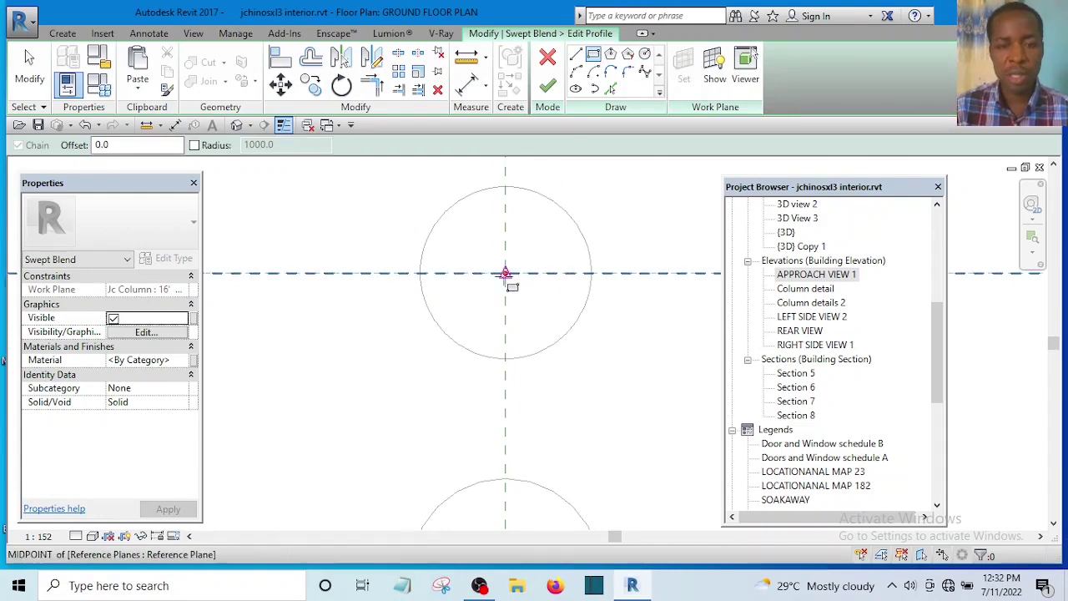
{"action": "left_click", "coordinate": [504, 274]}
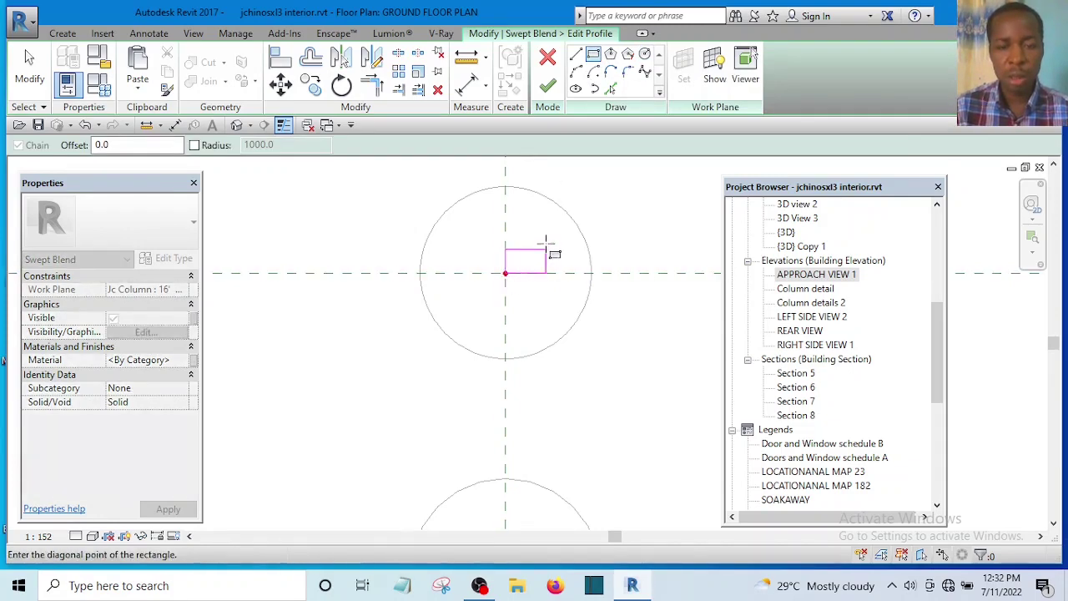
{"action": "left_click", "coordinate": [590, 195]}
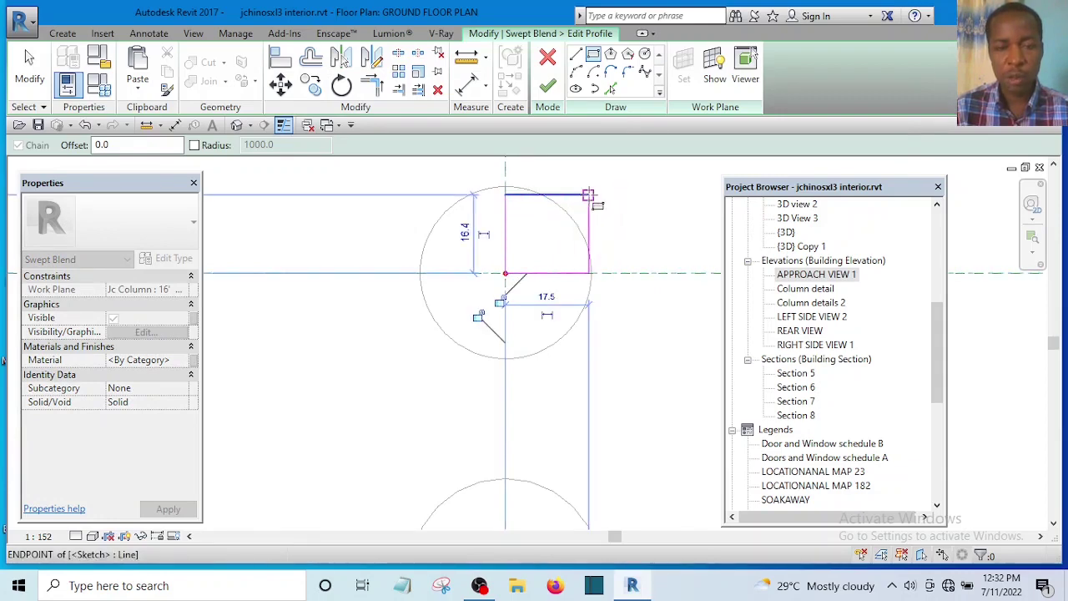
{"action": "left_click", "coordinate": [29, 63]}
Select the second profile's rectangle and move it left so its top edge's midpoint lies on the vertical reference line.
{"action": "scroll", "coordinate": [526, 214], "scroll_direction": "up", "scroll_amount": 1}
{"action": "middle_click_drag", "start_coordinate": [496, 186], "coordinate": [492, 269]}
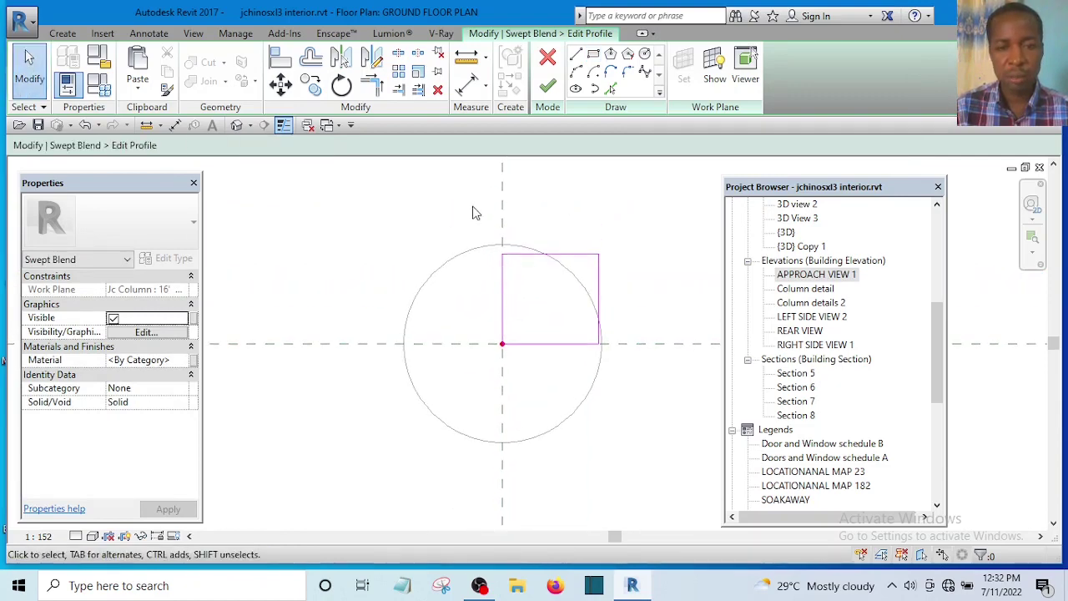
{"action": "mouse_move", "coordinate": [472, 213]}
{"action": "left_mouse_down"}
{"action": "mouse_move", "coordinate": [656, 386]}
{"action": "mouse_move", "coordinate": [637, 374]}
{"action": "left_mouse_up"}
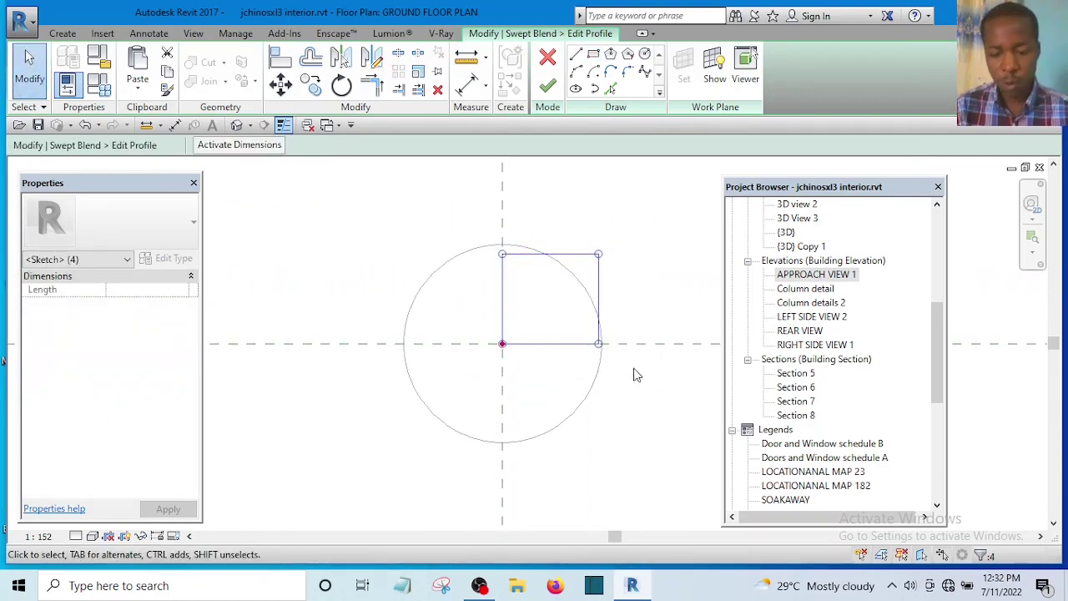
{"action": "key", "text": "Left"}
{"action": "key", "text": "Left"}
{"action": "key", "text": "Left"}
{"action": "key", "text": "Left"}
{"action": "key", "text": "Left"}
{"action": "key", "text": "Left"}
{"action": "key", "text": "Left"}
{"action": "key", "text": "Left"}
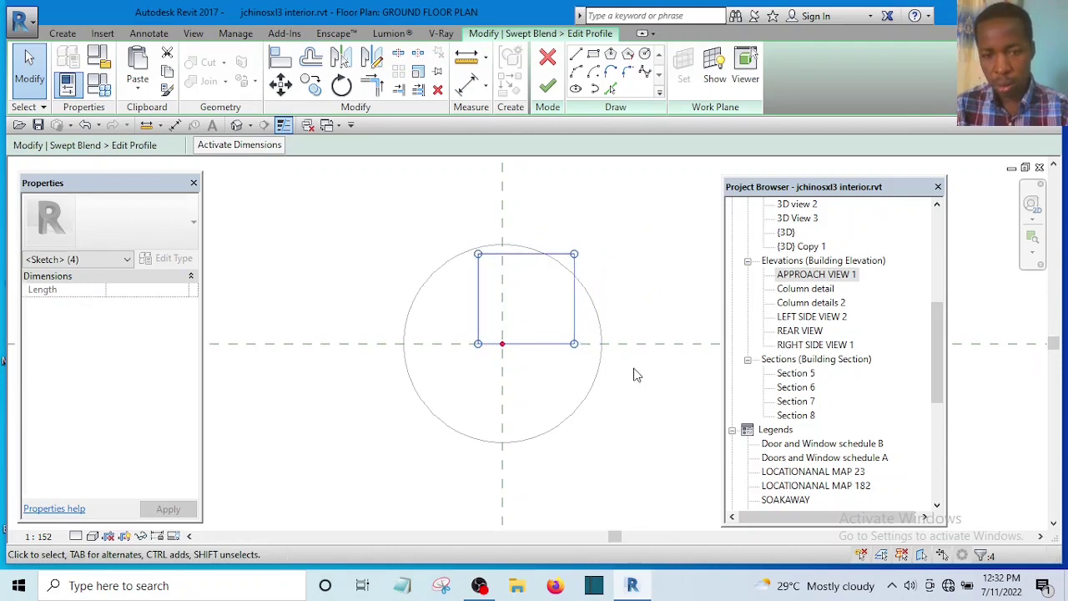
{"action": "left_click", "coordinate": [280, 83]}
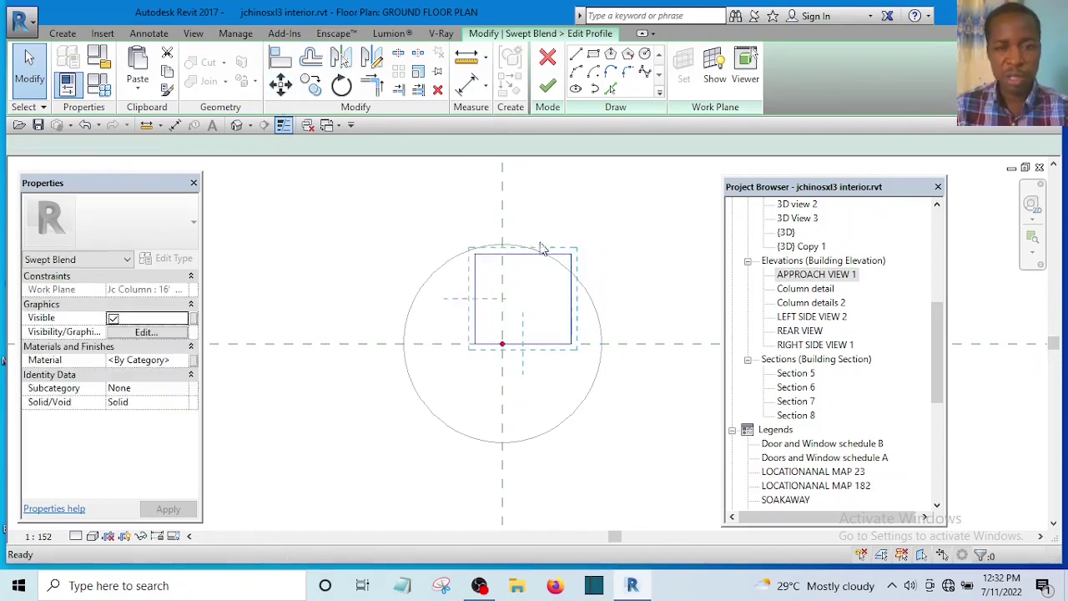
{"action": "scroll", "coordinate": [542, 250], "scroll_direction": "up", "scroll_amount": 2}
{"action": "scroll", "coordinate": [513, 250], "scroll_direction": "up", "scroll_amount": 1}
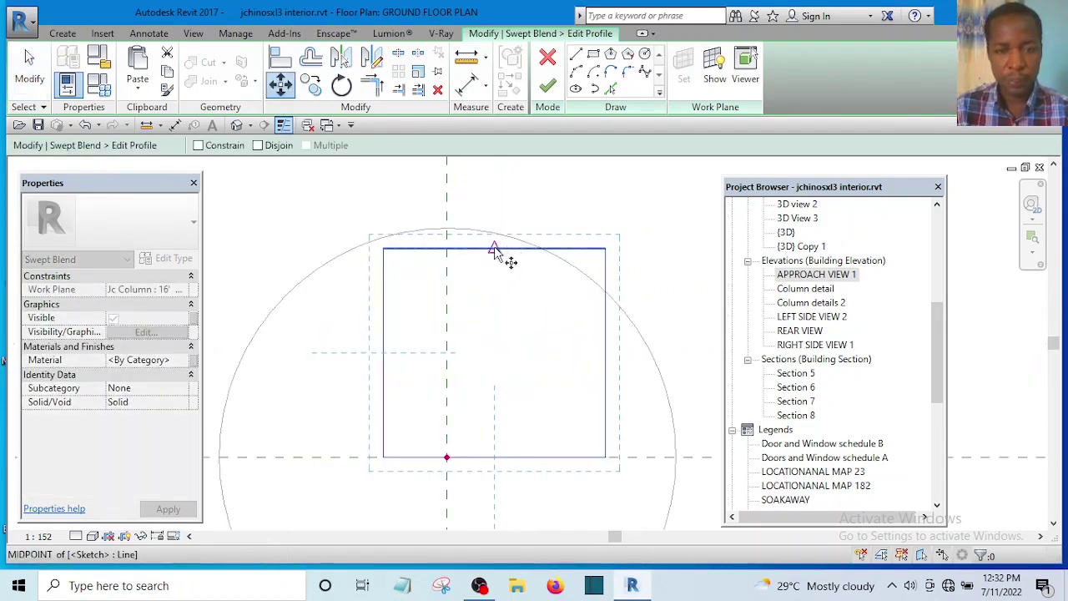
{"action": "left_click", "coordinate": [493, 249]}
{"action": "left_click", "coordinate": [446, 249]}
{"action": "scroll", "coordinate": [535, 211], "scroll_direction": "down", "scroll_amount": 3}
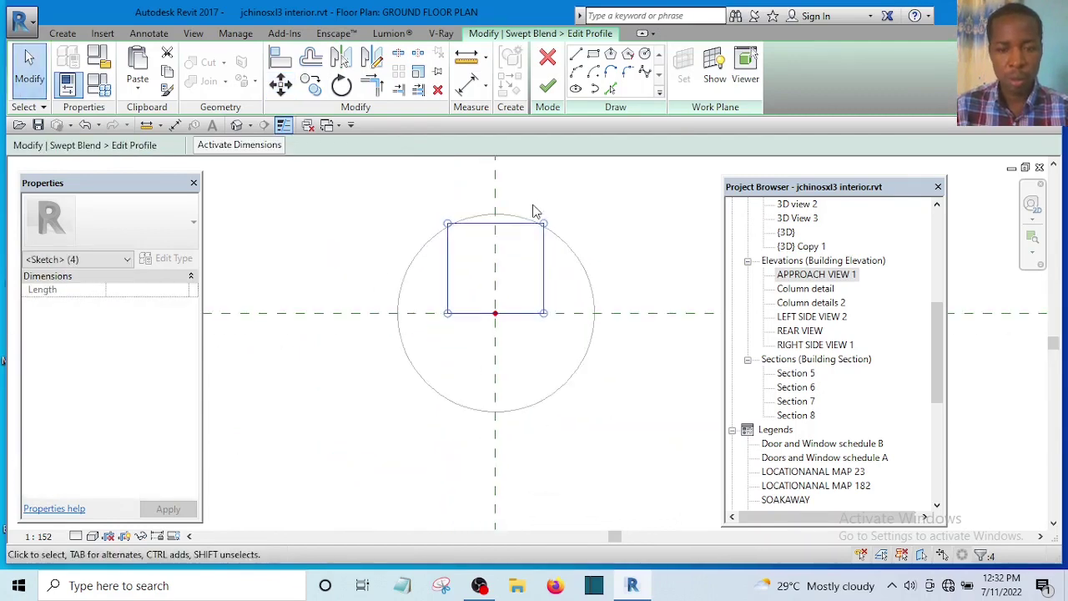
Move the rectangle 8.2 mm down to centre it on the path point, and finish both the profile sketch and the swept blend.
{"action": "left_click", "coordinate": [281, 84]}
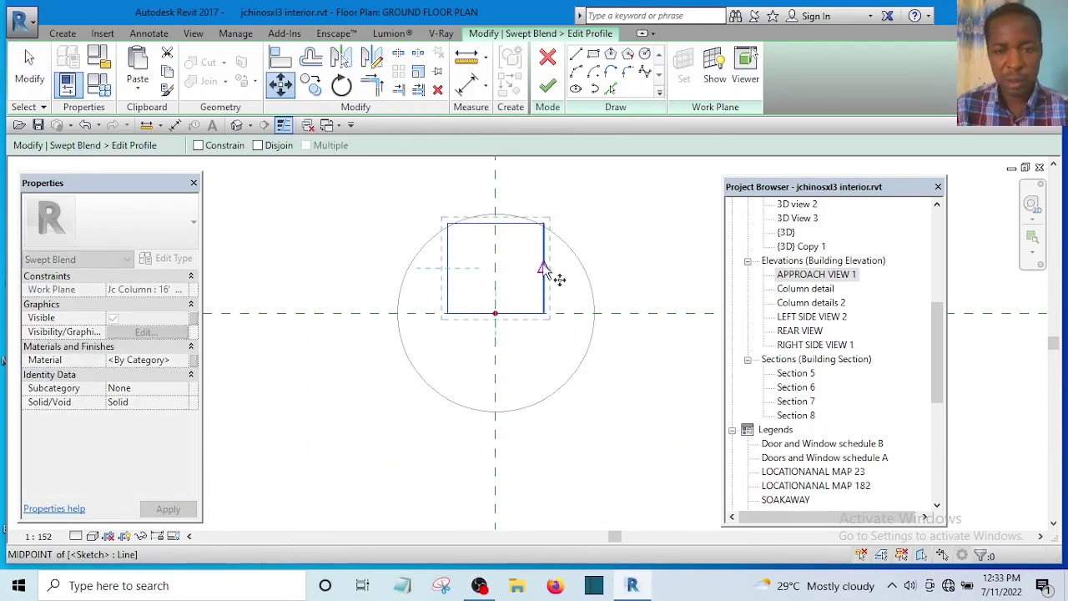
{"action": "left_click", "coordinate": [543, 268]}
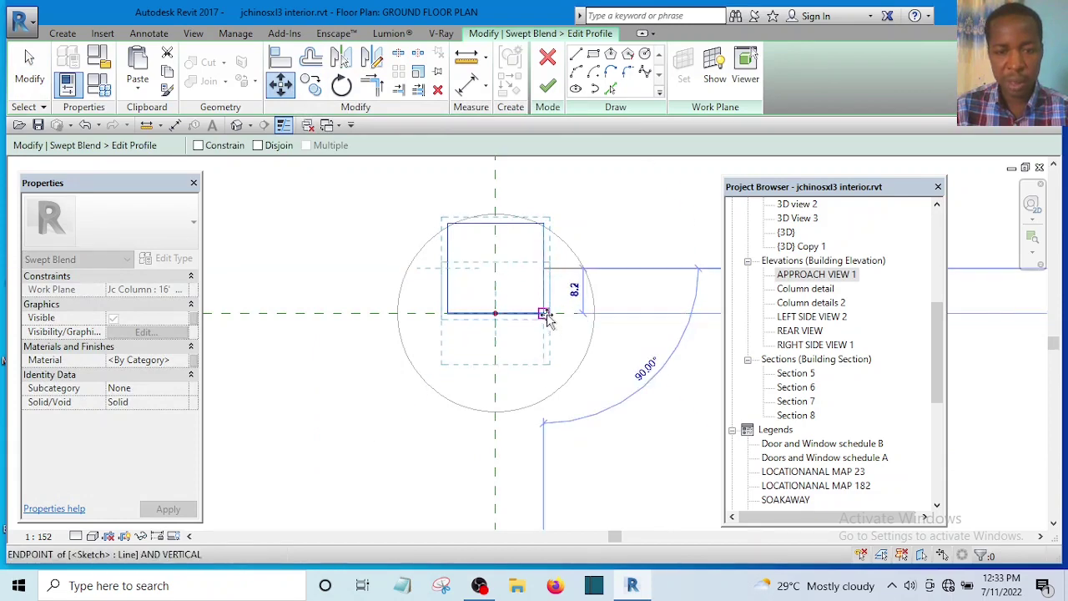
{"action": "left_click", "coordinate": [543, 313]}
{"action": "key", "text": "Escape"}
{"action": "scroll", "coordinate": [517, 320], "scroll_direction": "up", "scroll_amount": 3}
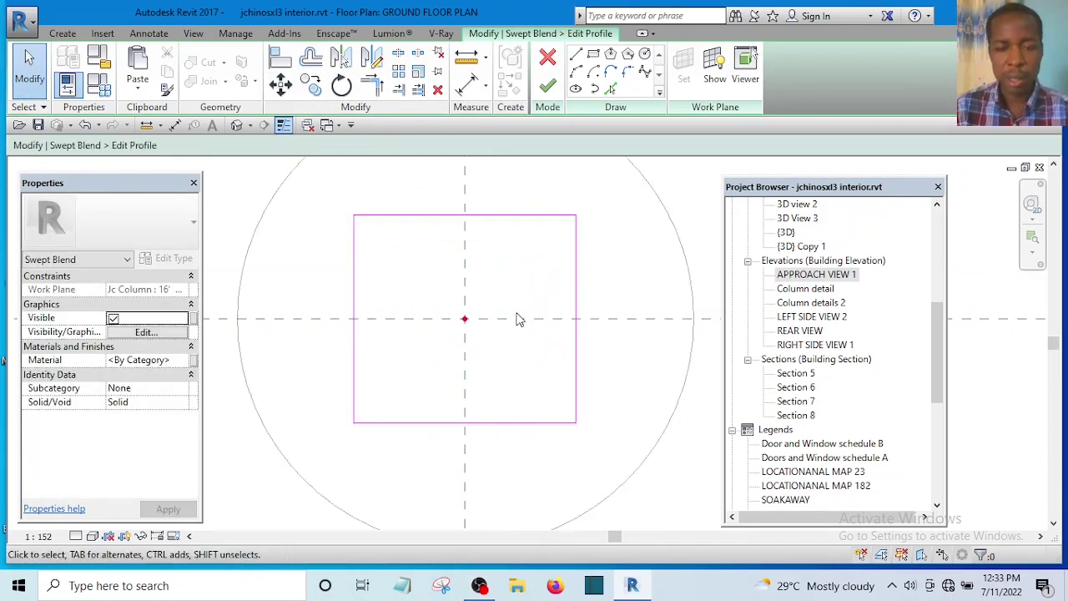
{"action": "scroll", "coordinate": [517, 320], "scroll_direction": "down", "scroll_amount": 4}
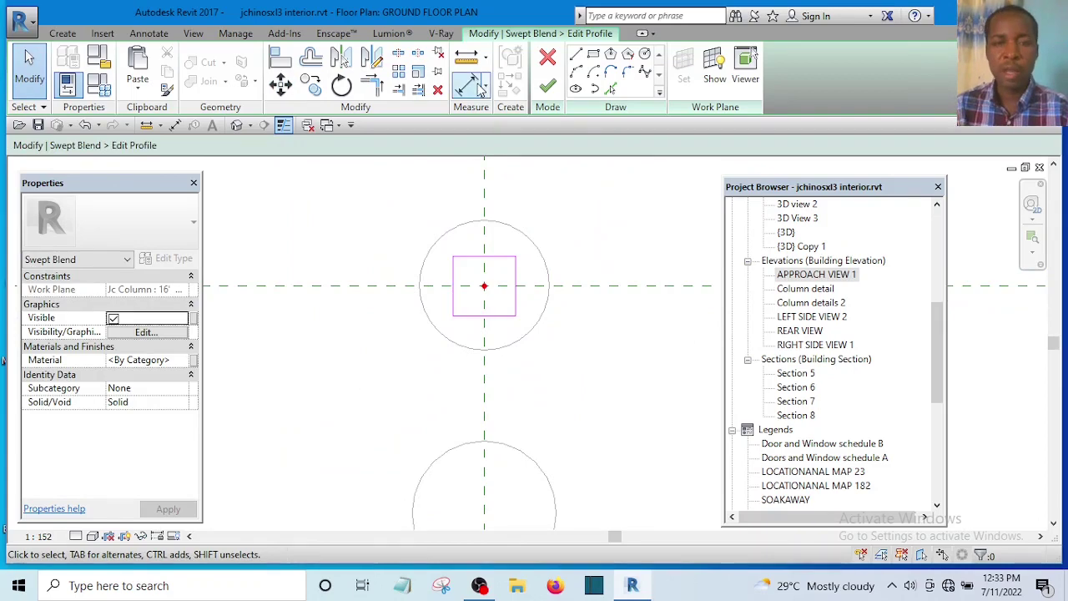
{"action": "left_click", "coordinate": [549, 88]}
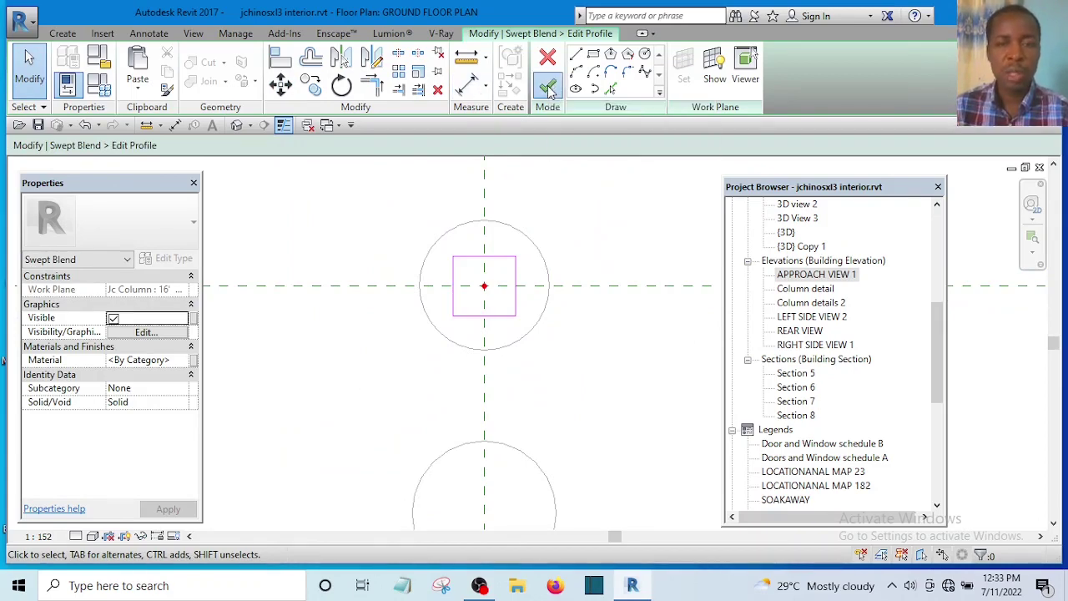
{"action": "left_click", "coordinate": [546, 90]}
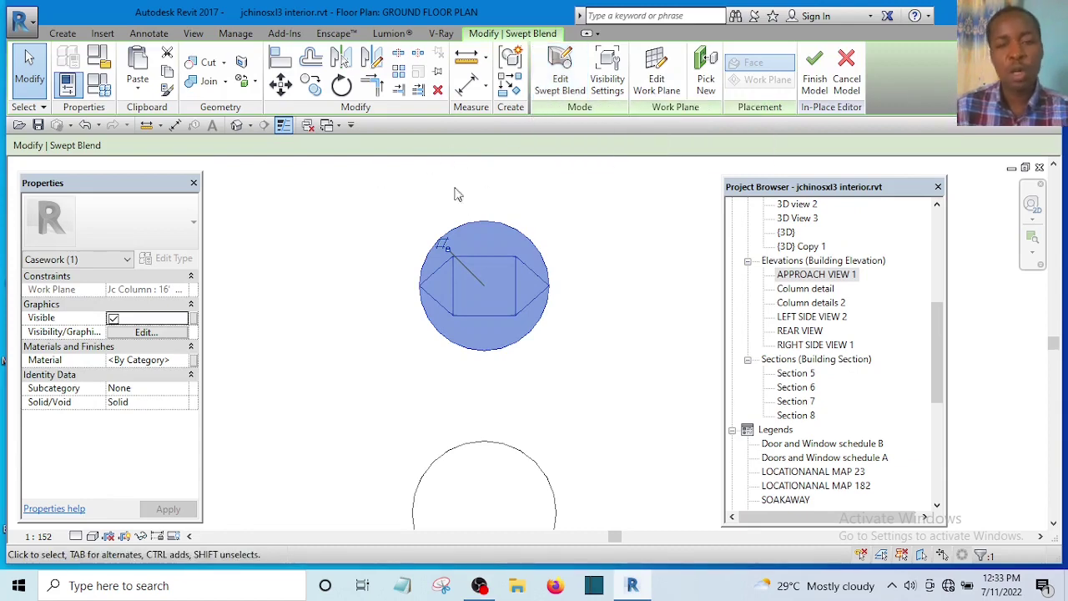
Examine the swept blend's shape and its position relative to the base rod in the default 3D view.
{"action": "left_click", "coordinate": [237, 126]}
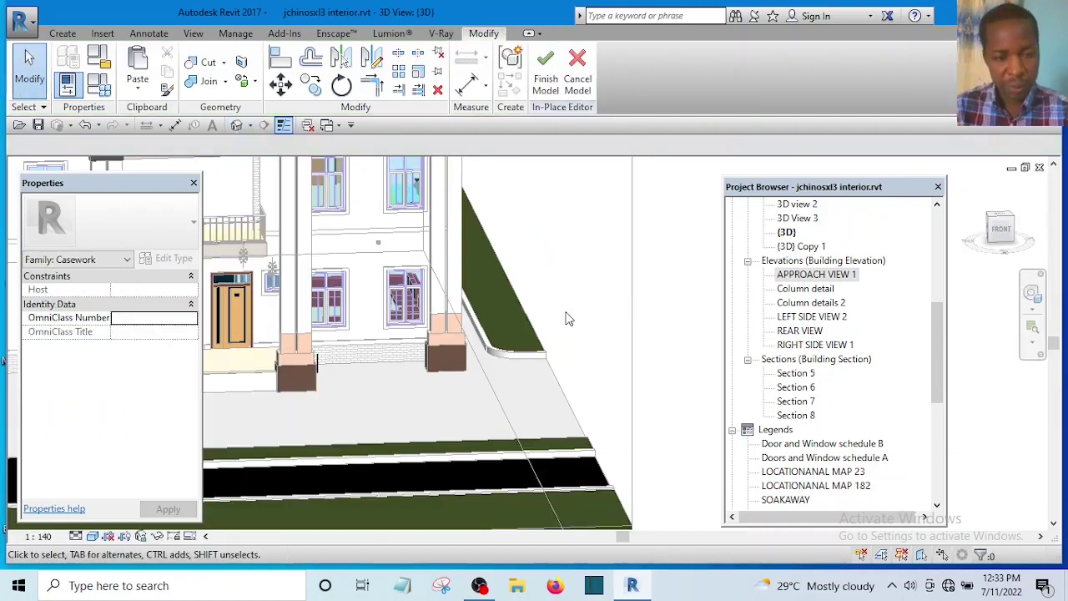
{"action": "middle_click_drag", "start_coordinate": [576, 342], "coordinate": [338, 409], "text": "shift"}
{"action": "scroll", "coordinate": [337, 408], "scroll_direction": "up", "scroll_amount": 3}
{"action": "scroll", "coordinate": [504, 300], "scroll_direction": "up", "scroll_amount": 4}
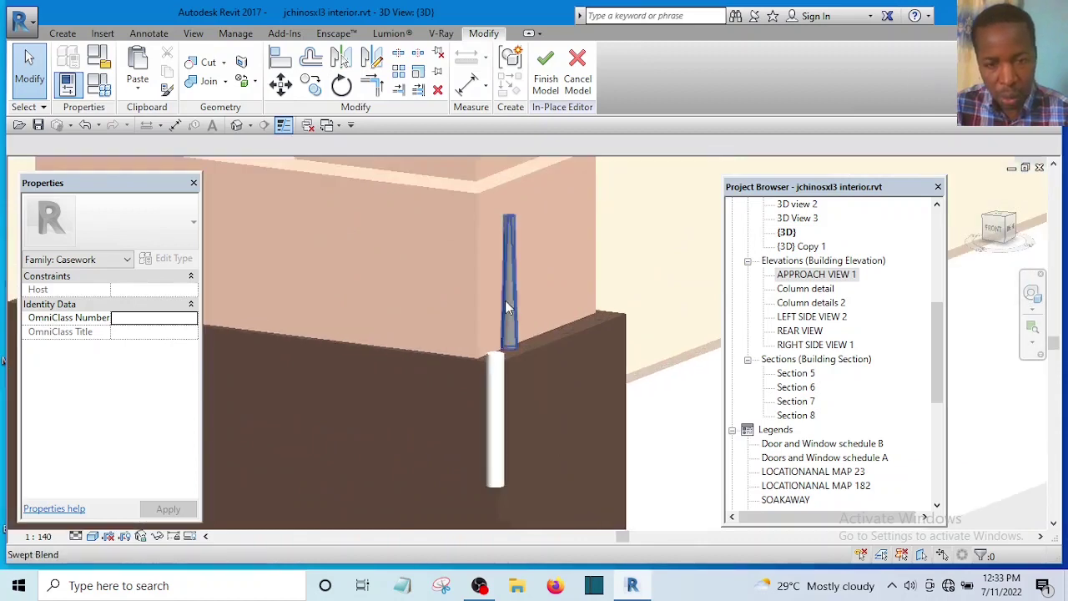
{"action": "scroll", "coordinate": [498, 355], "scroll_direction": "down", "scroll_amount": 4}
{"action": "scroll", "coordinate": [498, 358], "scroll_direction": "down", "scroll_amount": 5}
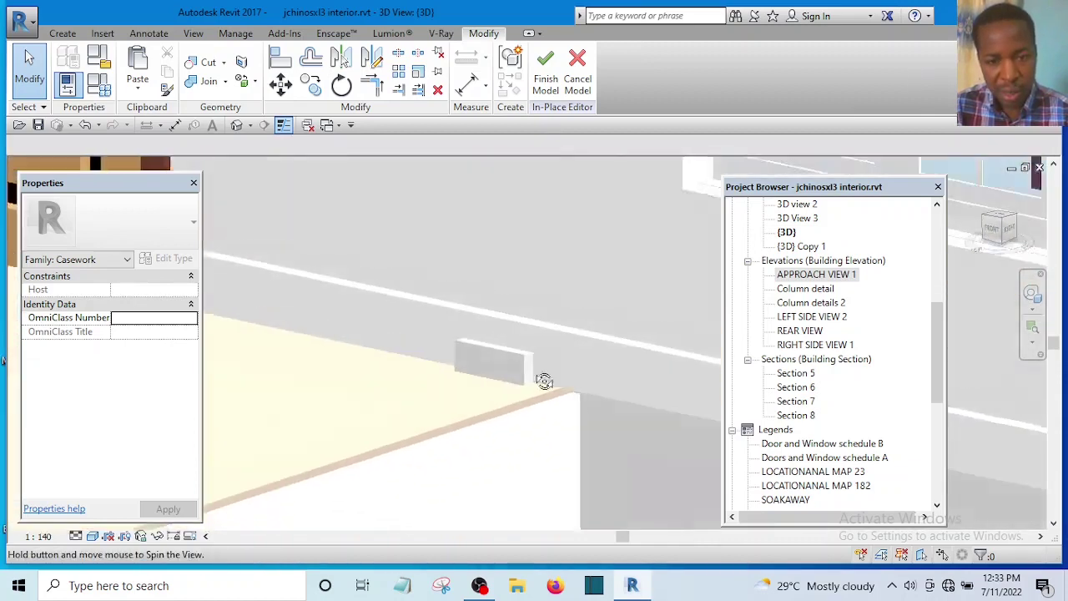
{"action": "scroll", "coordinate": [627, 334], "scroll_direction": "up", "scroll_amount": 5}
{"action": "scroll", "coordinate": [346, 399], "scroll_direction": "up", "scroll_amount": 6}
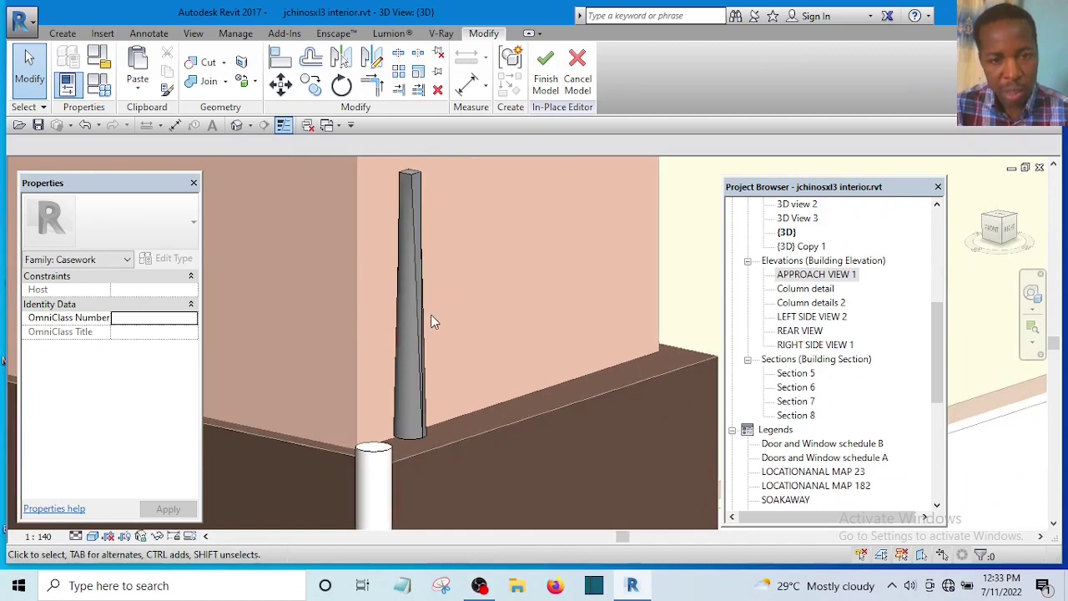
Reopen the swept blend for editing and open its first profile's sketch in the GROUND FLOOR PLAN view.
{"action": "left_click", "coordinate": [408, 217]}
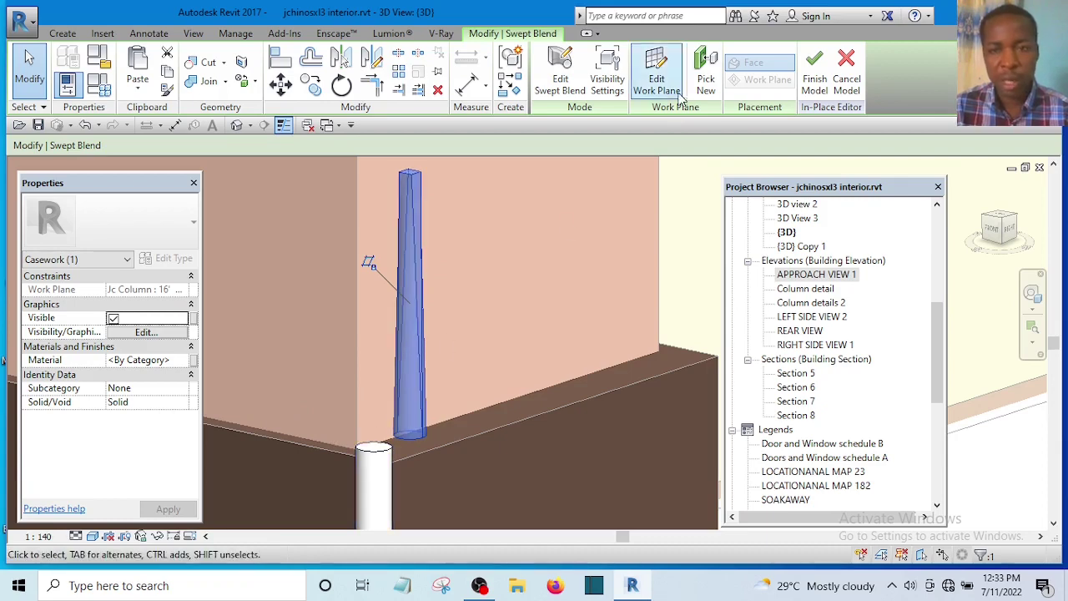
{"action": "left_click", "coordinate": [560, 79]}
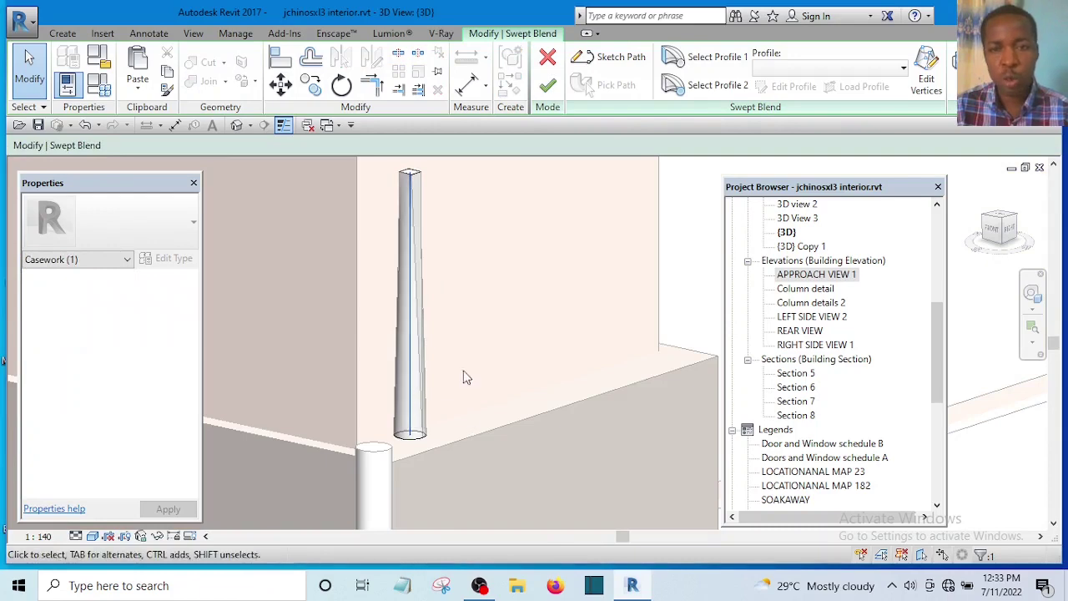
{"action": "left_click", "coordinate": [724, 65]}
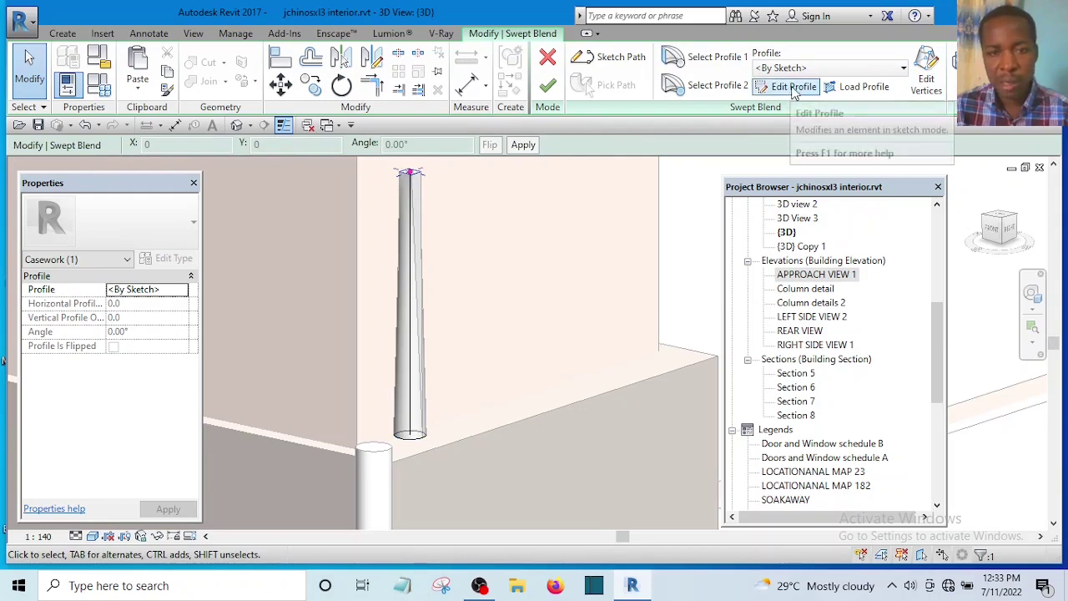
{"action": "left_click", "coordinate": [420, 439]}
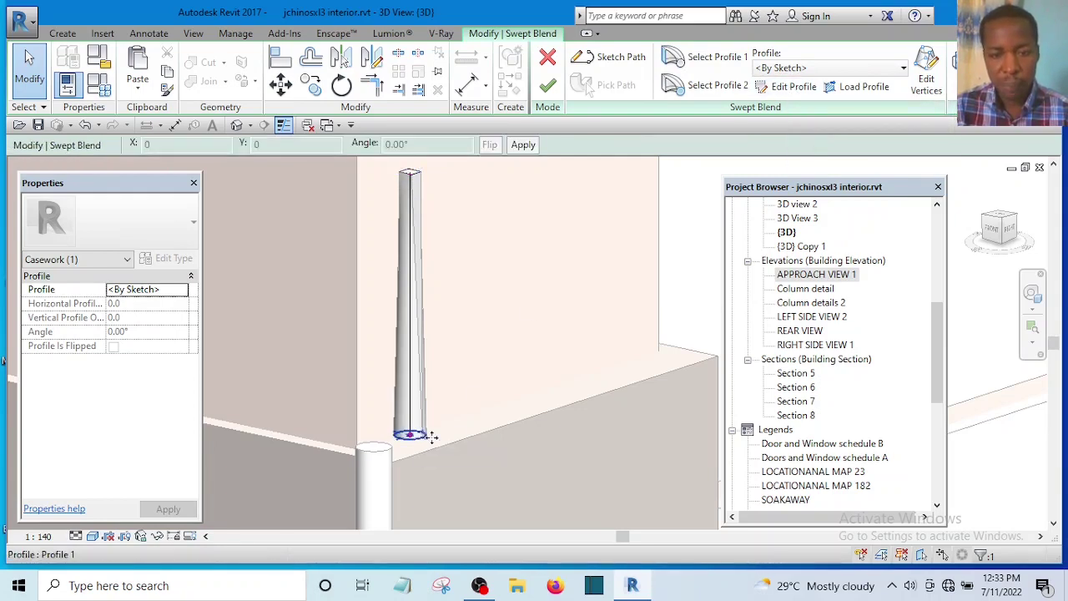
{"action": "left_click", "coordinate": [786, 87]}
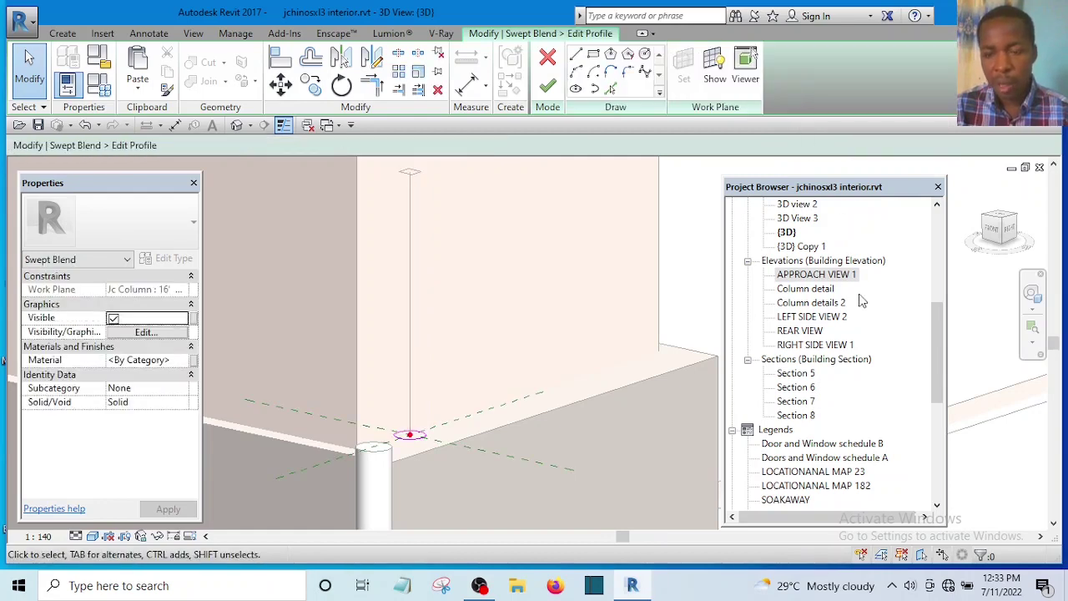
{"action": "left_click_drag", "start_coordinate": [941, 332], "coordinate": [937, 210]}
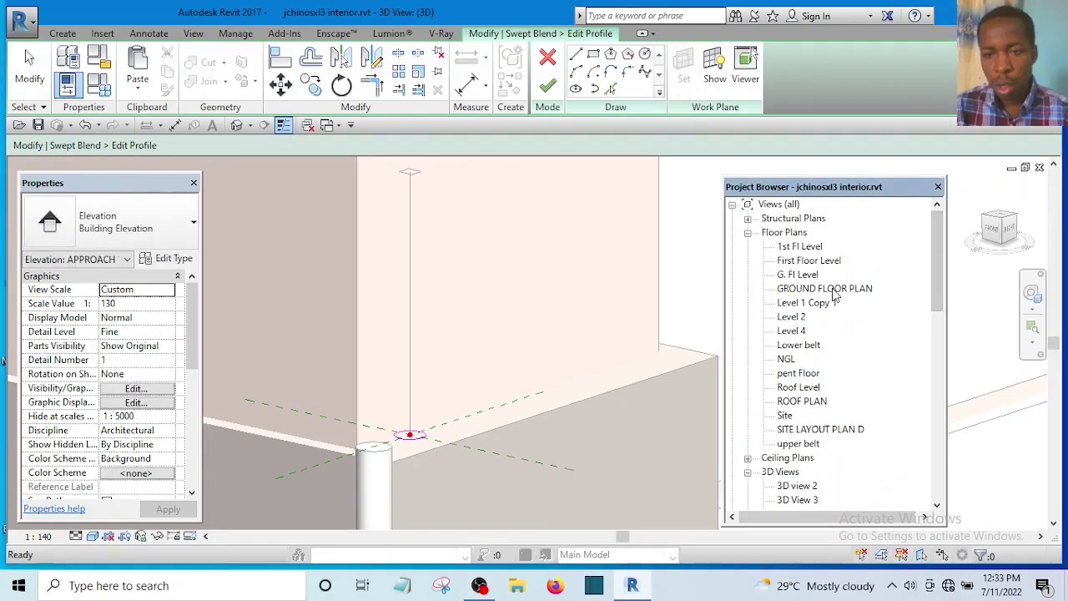
{"action": "double_click", "coordinate": [834, 289]}
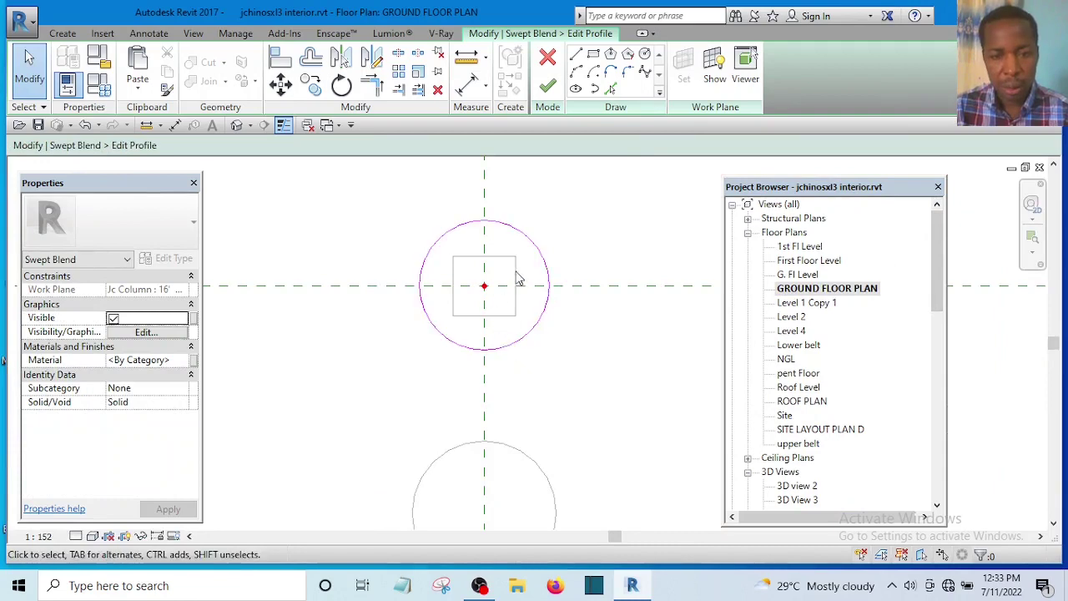
Draw a rectangle about 30 by 27.1 mm over the first profile's circle, roughly around the path point.
{"action": "left_click", "coordinate": [593, 55]}
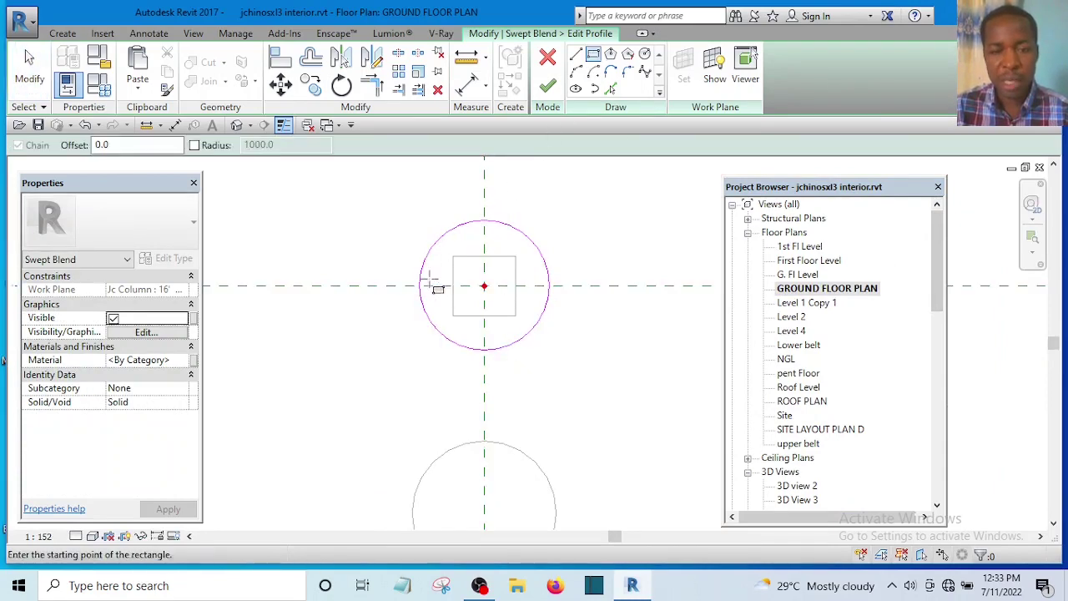
{"action": "scroll", "coordinate": [432, 280], "scroll_direction": "up", "scroll_amount": 2}
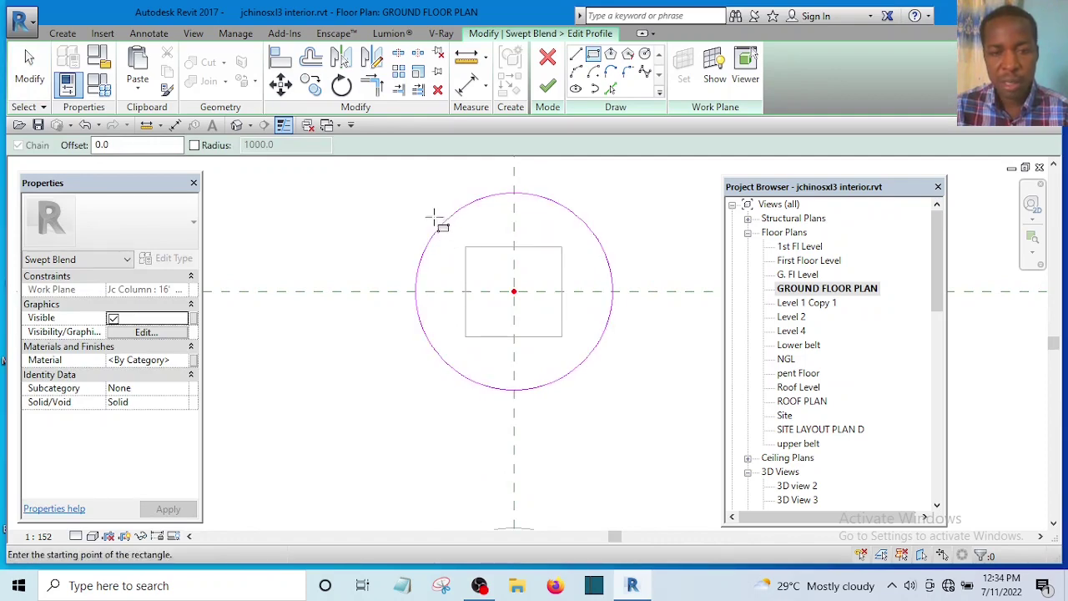
{"action": "left_click", "coordinate": [432, 214]}
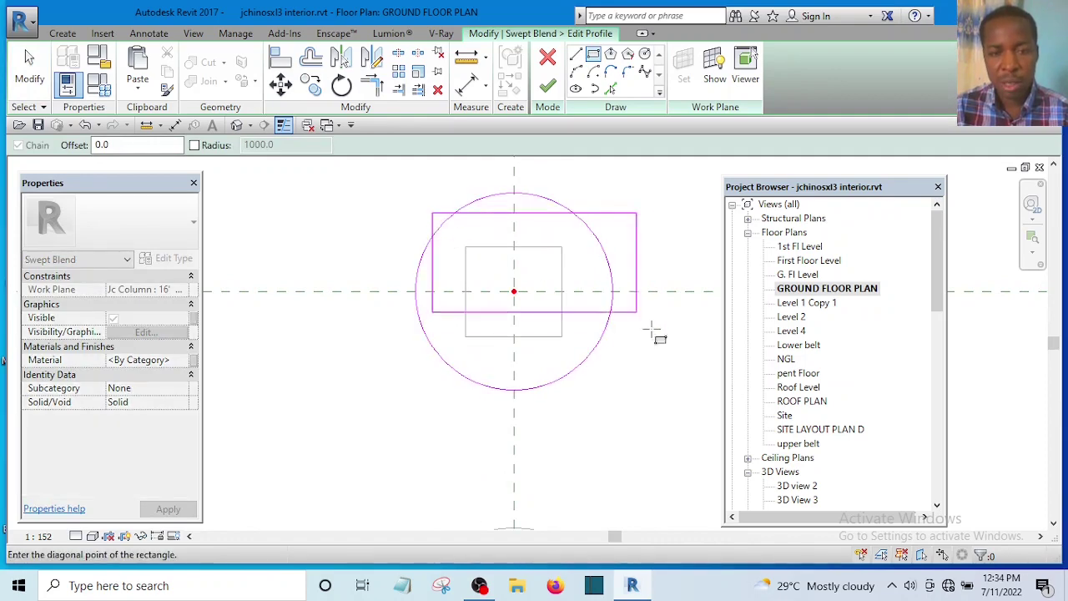
{"action": "left_click", "coordinate": [601, 371]}
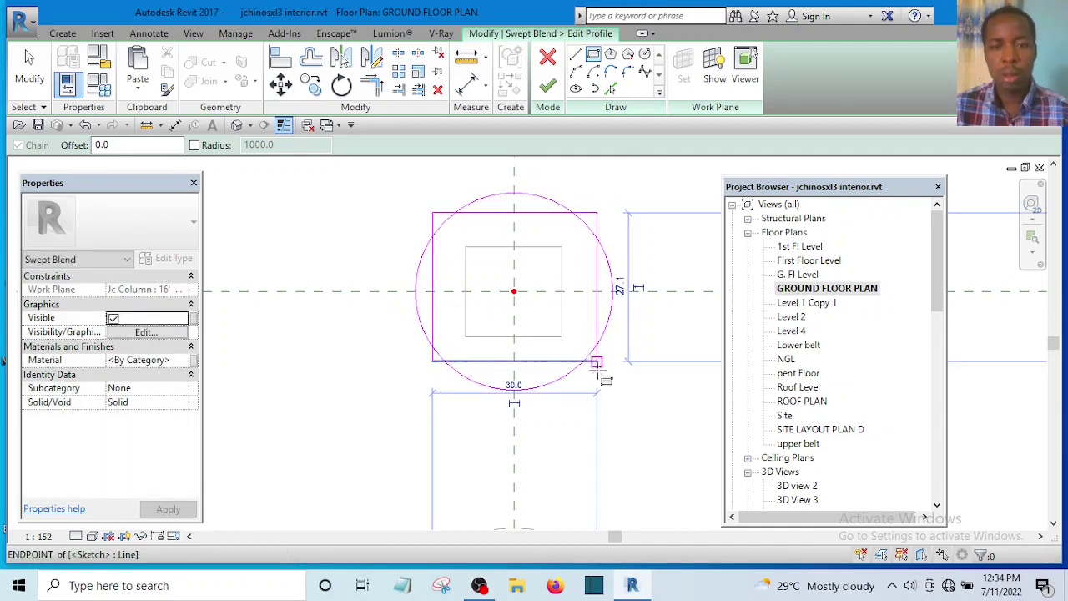
{"action": "key", "text": "Escape"}
{"action": "key", "text": "Escape"}
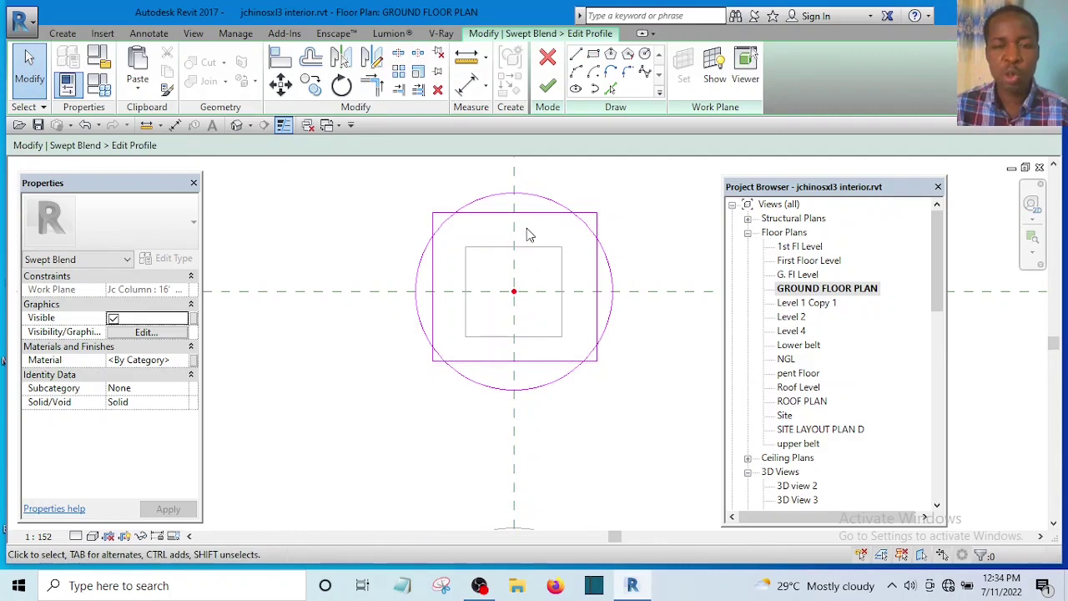
Select the new rectangle's four lines and move it slightly down so its left edge's midpoint lies on the horizontal reference line.
{"action": "scroll", "coordinate": [424, 209], "scroll_direction": "up", "scroll_amount": 2}
{"action": "scroll", "coordinate": [424, 209], "scroll_direction": "down", "scroll_amount": 2}
{"action": "scroll", "coordinate": [425, 208], "scroll_direction": "up", "scroll_amount": 1}
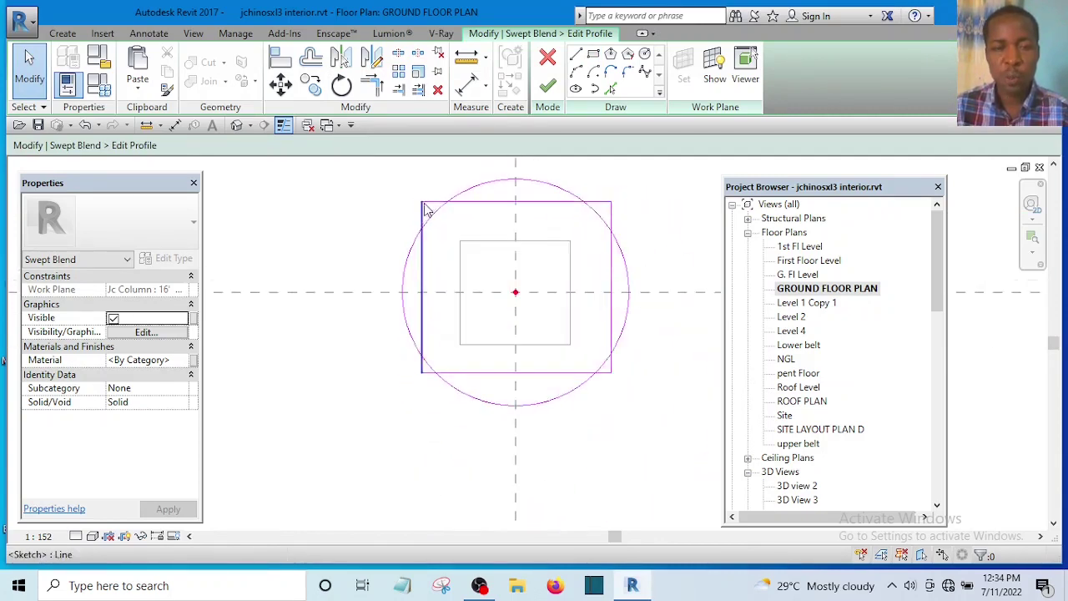
{"action": "scroll", "coordinate": [425, 208], "scroll_direction": "up", "scroll_amount": 2}
{"action": "left_click_drag", "start_coordinate": [425, 171], "coordinate": [387, 215]}
{"action": "scroll", "coordinate": [386, 216], "scroll_direction": "down", "scroll_amount": 3}
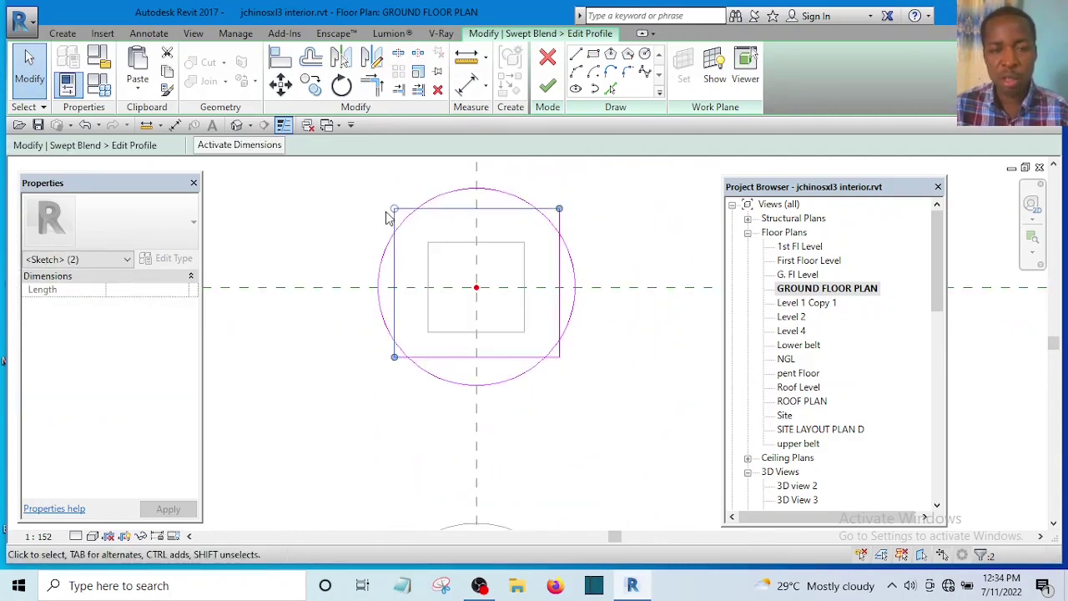
{"action": "scroll", "coordinate": [567, 367], "scroll_direction": "up", "scroll_amount": 3}
{"action": "left_click_drag", "start_coordinate": [566, 378], "coordinate": [547, 343]}
{"action": "scroll", "coordinate": [563, 358], "scroll_direction": "down", "scroll_amount": 3}
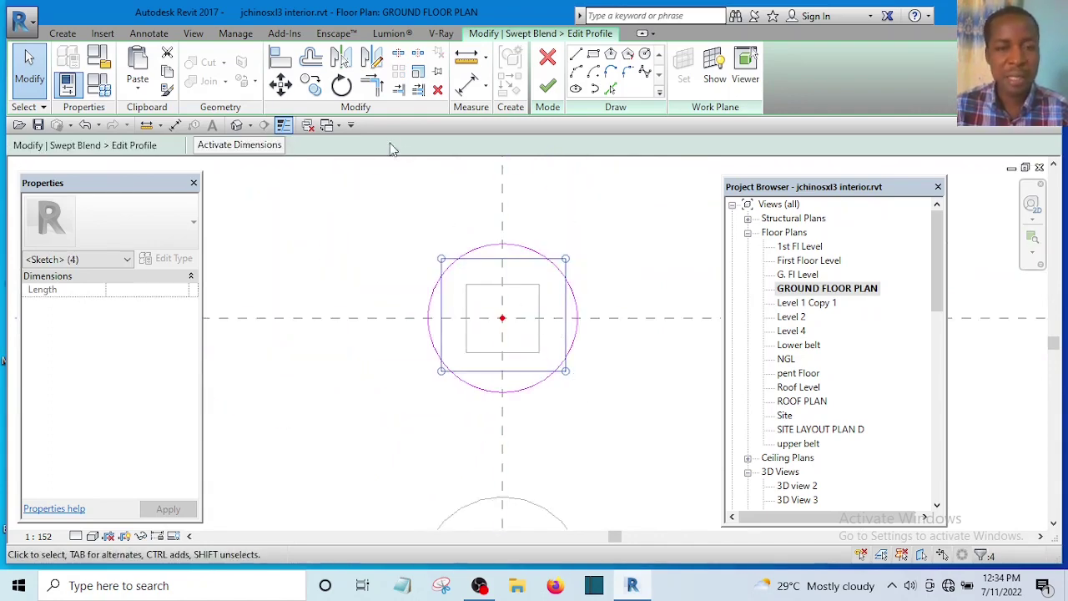
{"action": "scroll", "coordinate": [463, 284], "scroll_direction": "up", "scroll_amount": 2}
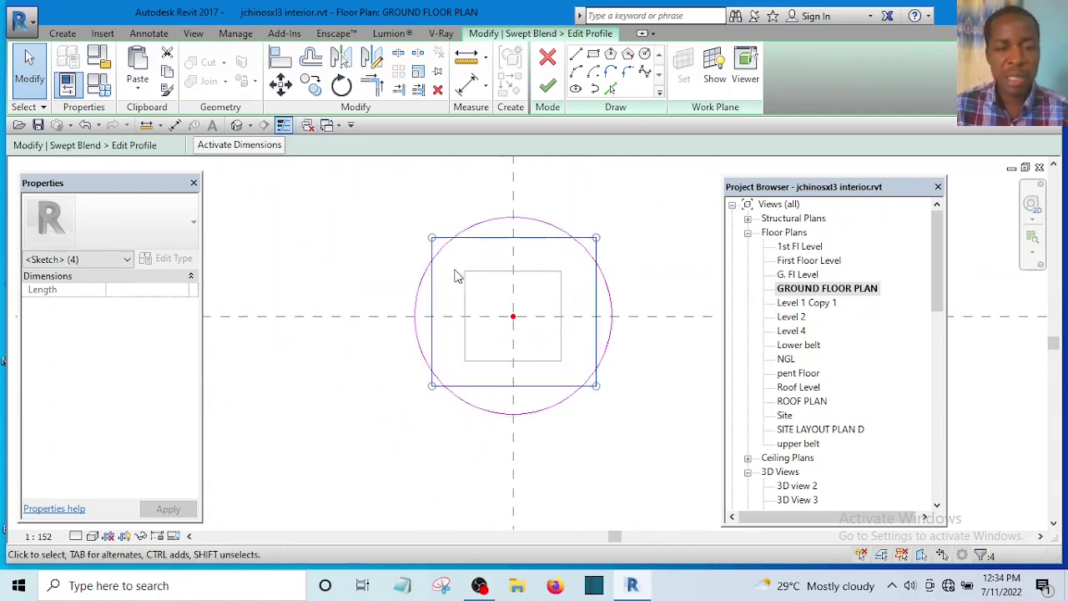
{"action": "scroll", "coordinate": [476, 275], "scroll_direction": "up", "scroll_amount": 2}
{"action": "scroll", "coordinate": [468, 241], "scroll_direction": "down", "scroll_amount": 1}
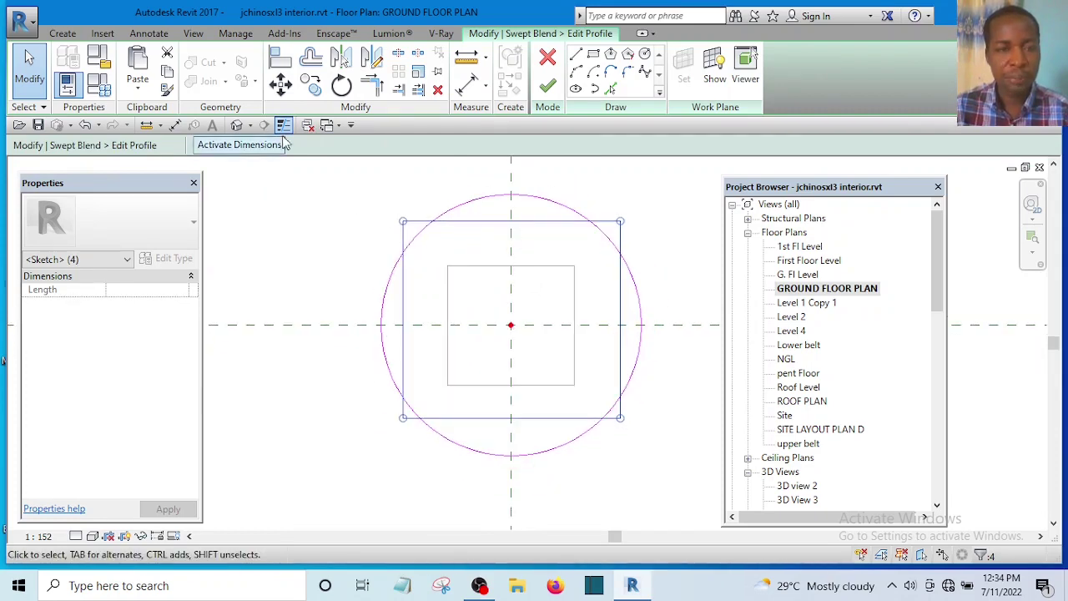
{"action": "left_click", "coordinate": [281, 84]}
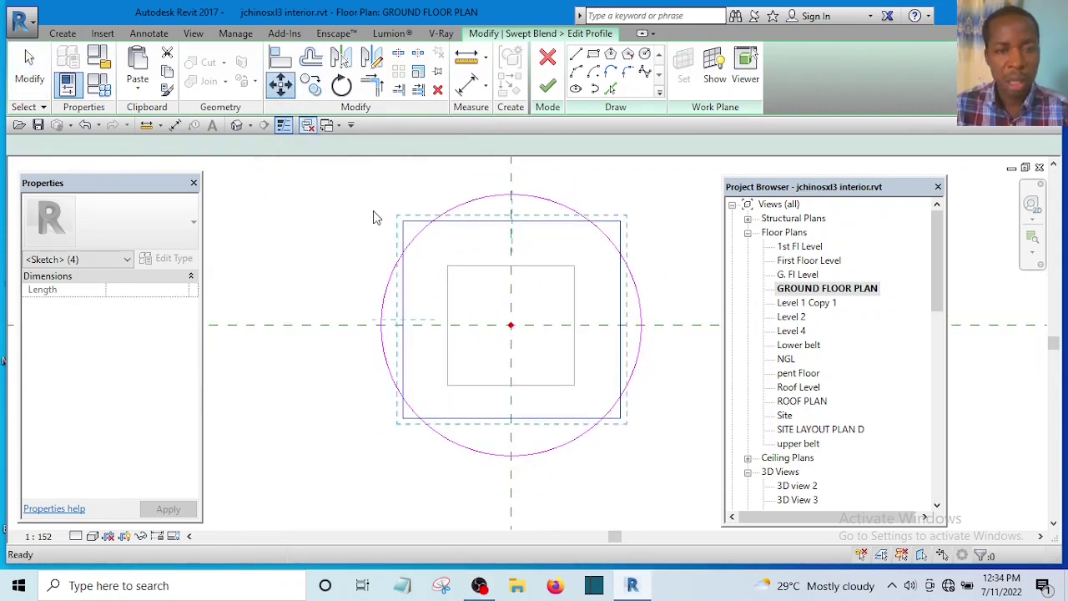
{"action": "scroll", "coordinate": [415, 339], "scroll_direction": "up", "scroll_amount": 2}
{"action": "left_click", "coordinate": [400, 325]}
{"action": "left_click", "coordinate": [399, 329]}
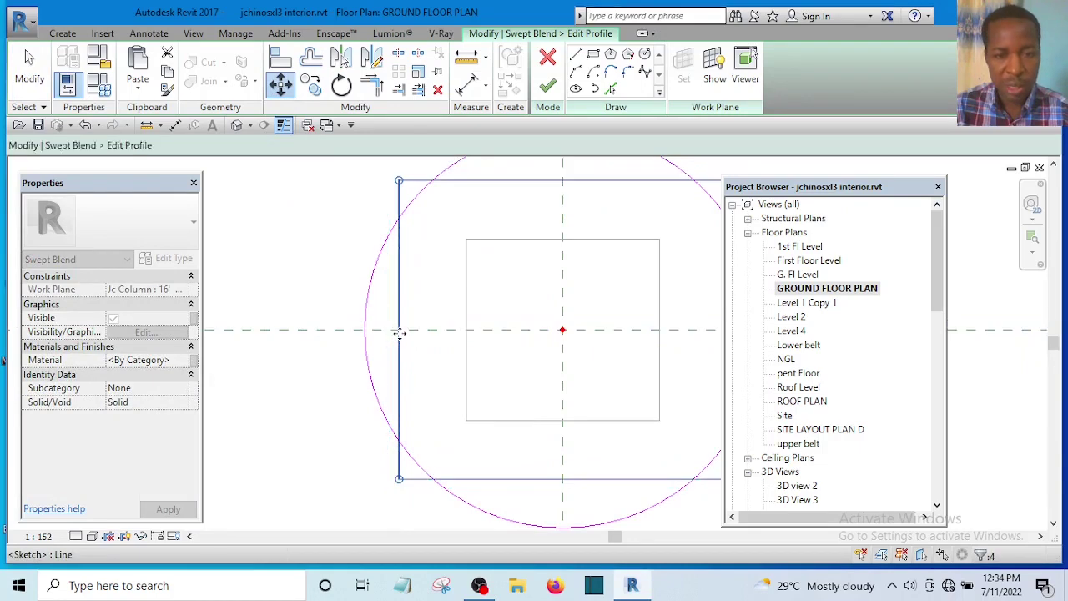
Try to move the rectangle so its top edge's midpoint lies on the vertical reference line.
{"action": "scroll", "coordinate": [392, 309], "scroll_direction": "down", "scroll_amount": 3}
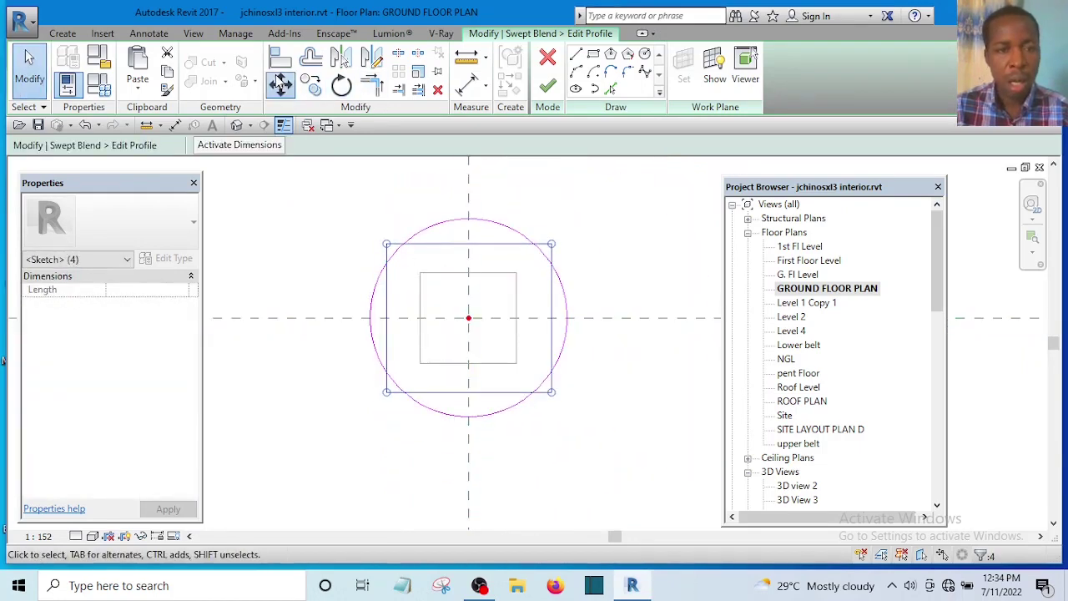
{"action": "left_click", "coordinate": [281, 85]}
{"action": "scroll", "coordinate": [517, 284], "scroll_direction": "up", "scroll_amount": 3}
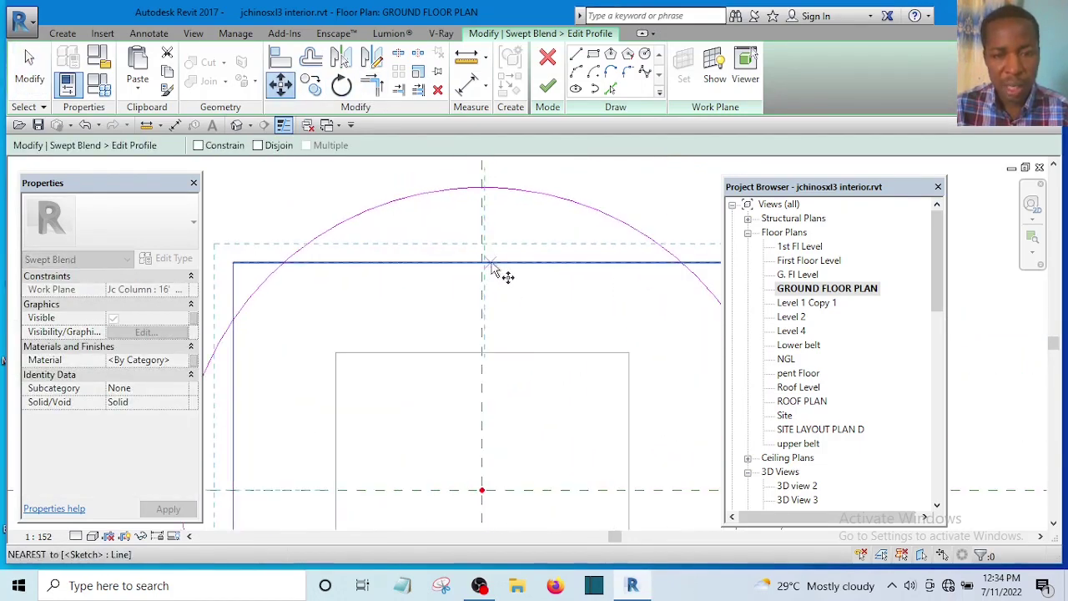
{"action": "scroll", "coordinate": [490, 267], "scroll_direction": "up", "scroll_amount": 3}
{"action": "left_click", "coordinate": [481, 265]}
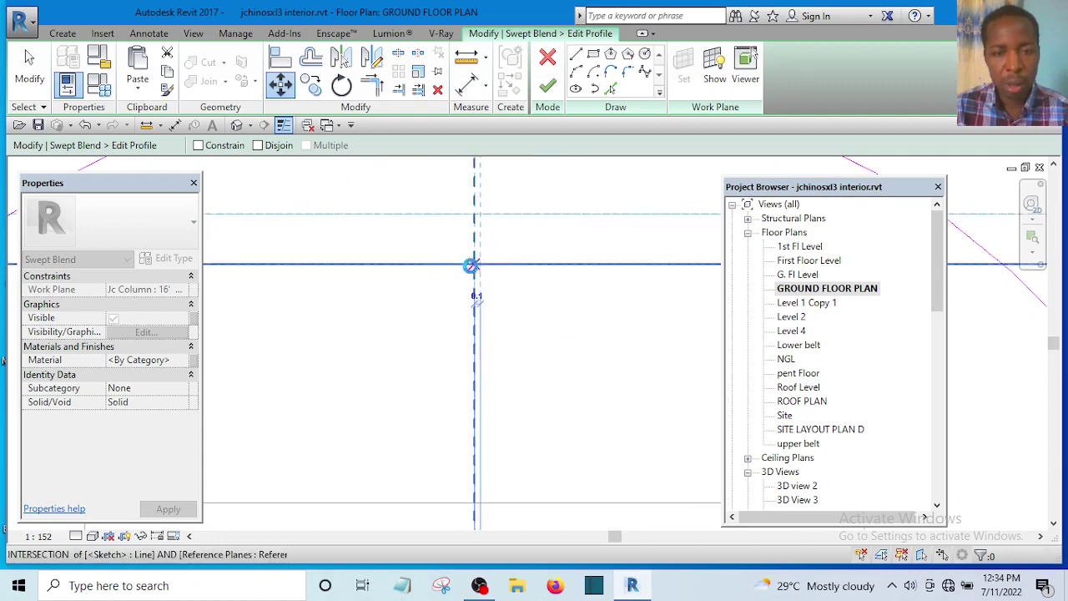
{"action": "left_click", "coordinate": [471, 266]}
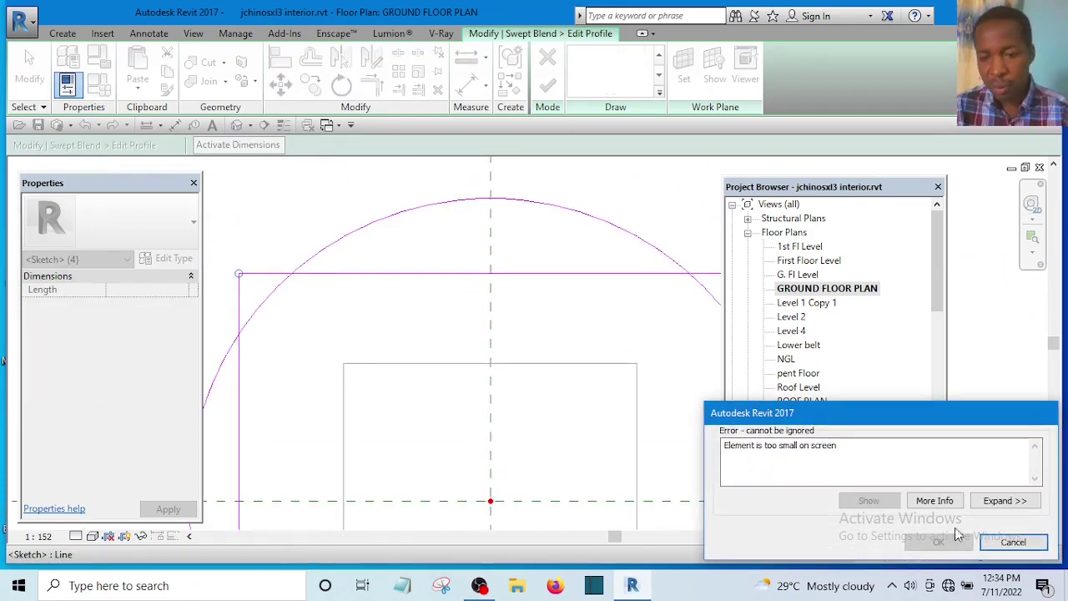
{"action": "left_click", "coordinate": [1013, 542]}
{"action": "scroll", "coordinate": [520, 350], "scroll_direction": "down", "scroll_amount": 4}
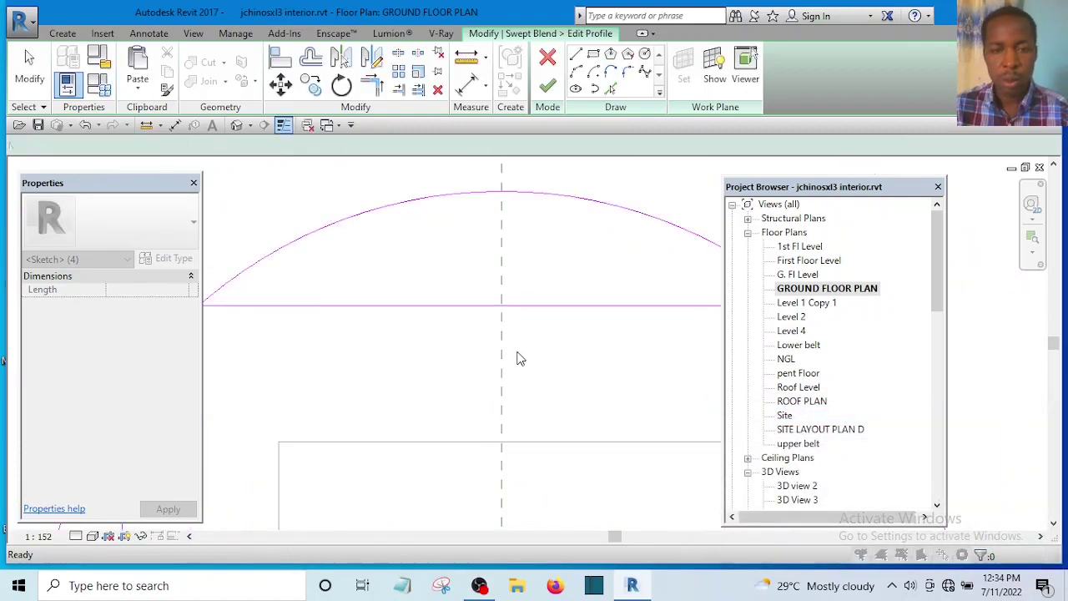
Select the rectangle's lines and scale them down graphically about the path point to a rectangle of about 27.8 by 23 mm.
{"action": "left_click", "coordinate": [534, 297]}
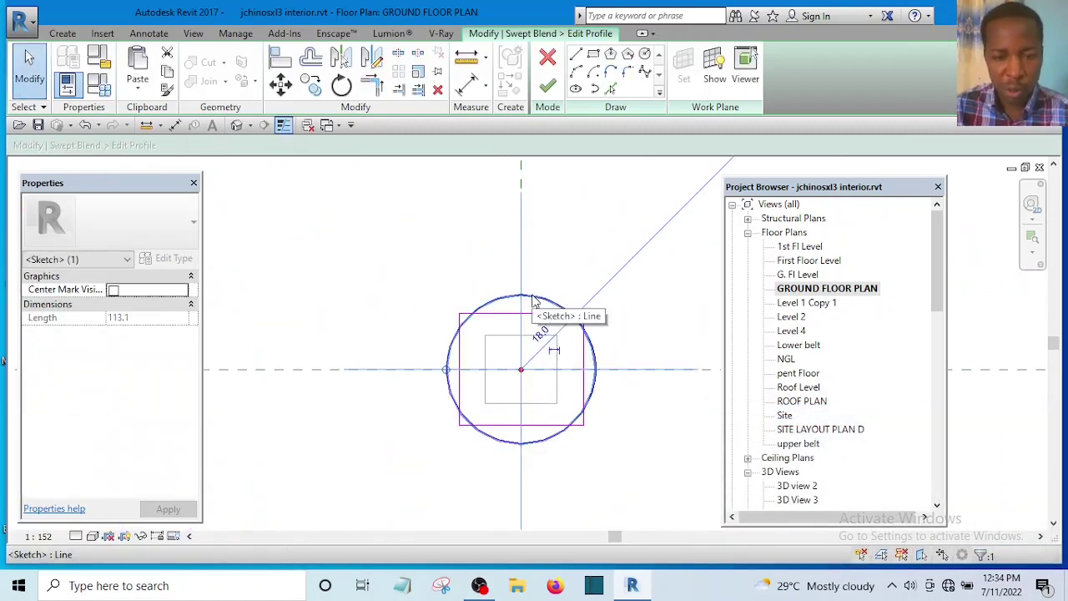
{"action": "scroll", "coordinate": [617, 445], "scroll_direction": "up", "scroll_amount": 3}
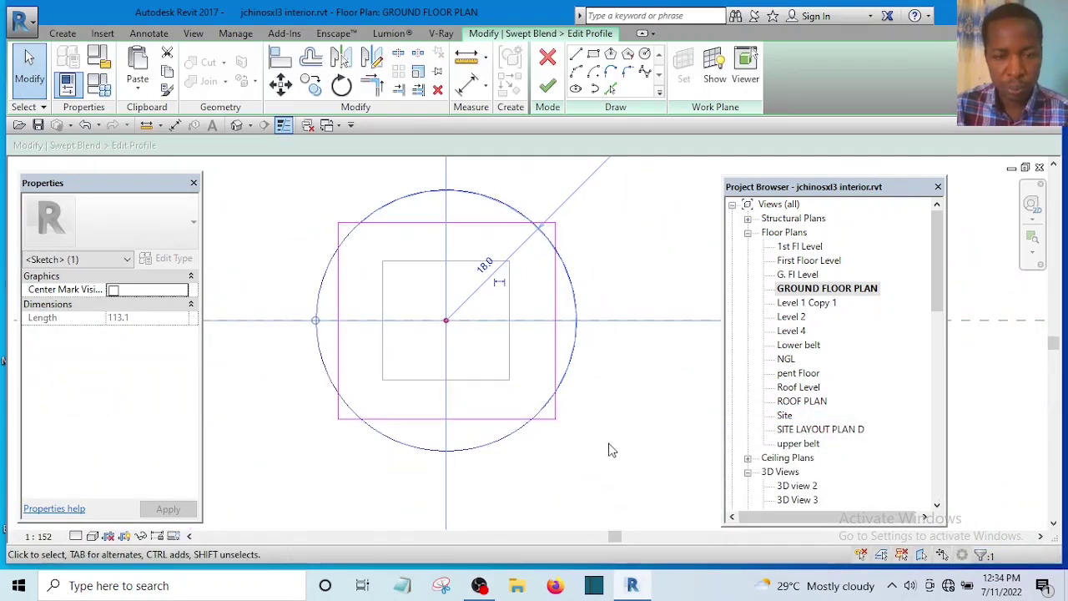
{"action": "left_click", "coordinate": [339, 293]}
{"action": "left_click", "coordinate": [448, 225]}
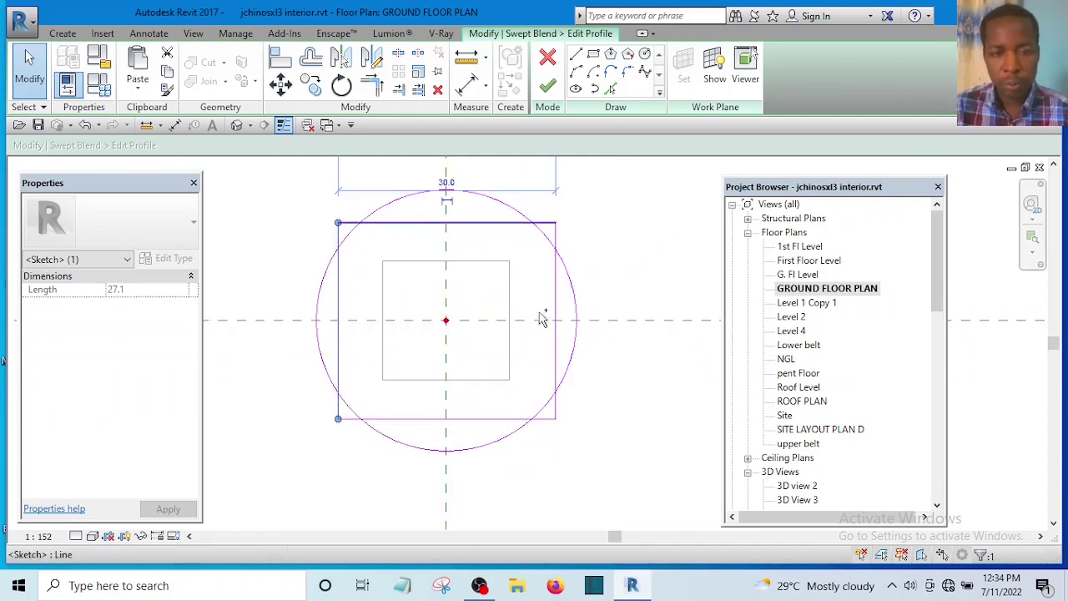
{"action": "left_click", "coordinate": [552, 358], "text": "ctrl"}
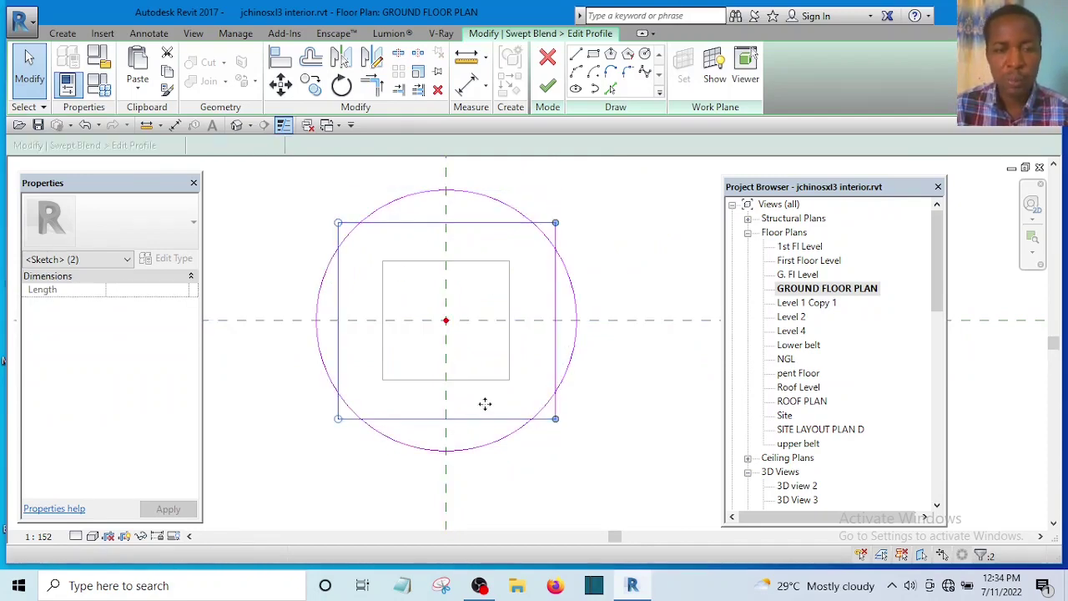
{"action": "left_click", "coordinate": [451, 210], "text": "ctrl"}
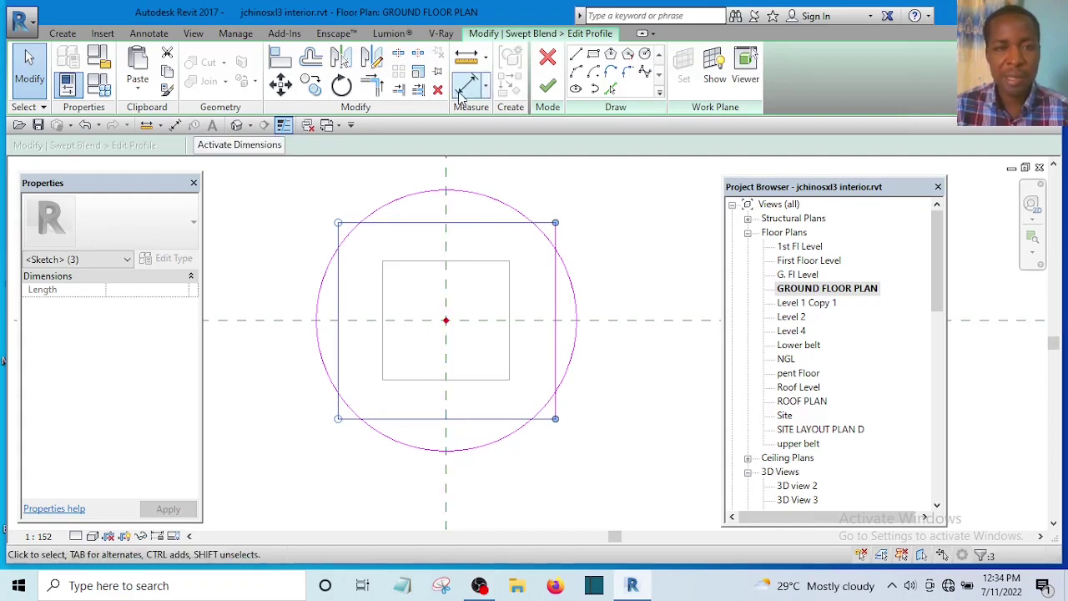
{"action": "left_click", "coordinate": [419, 73]}
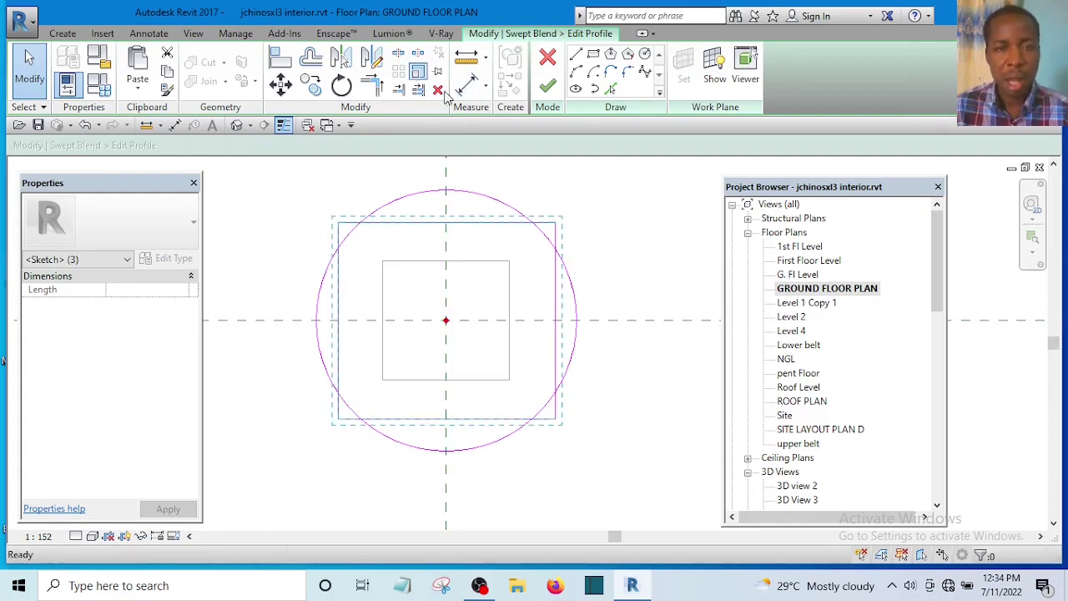
{"action": "left_click", "coordinate": [446, 321]}
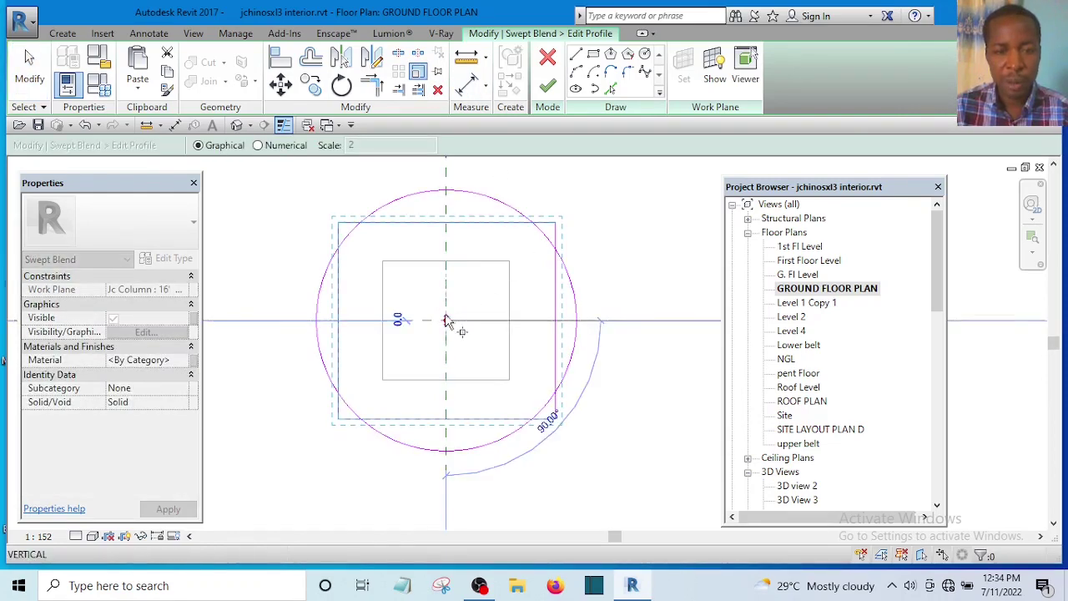
{"action": "left_click", "coordinate": [447, 223]}
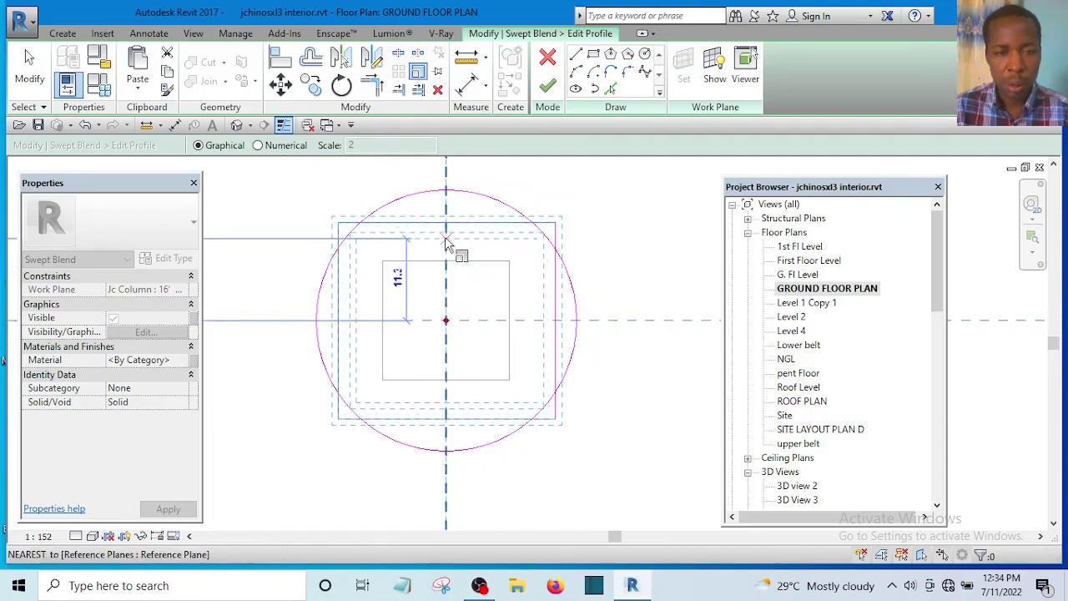
{"action": "left_click", "coordinate": [445, 241]}
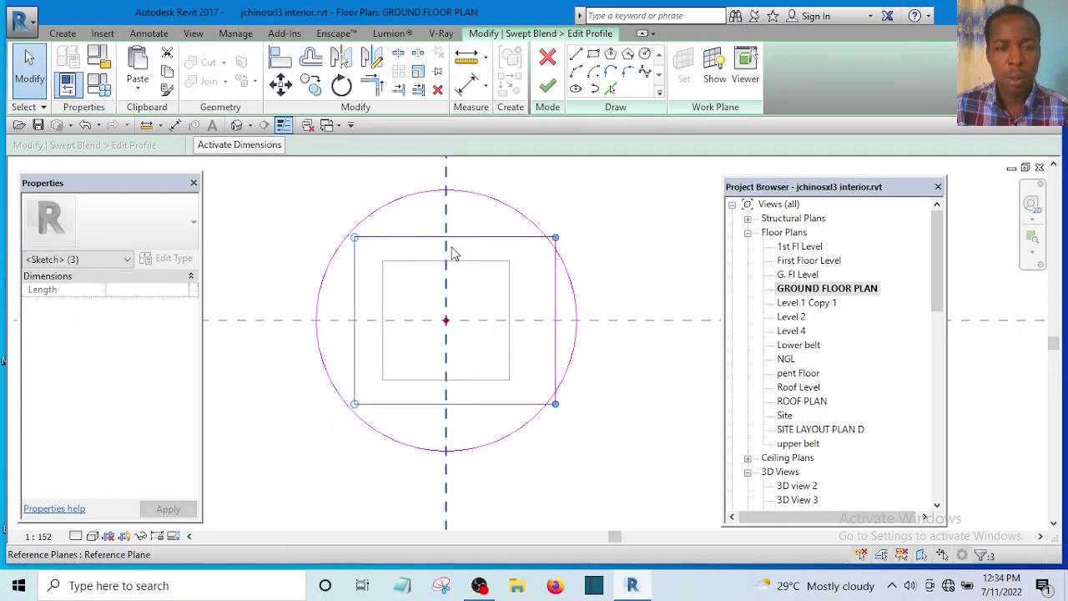
{"action": "key", "text": "Escape"}
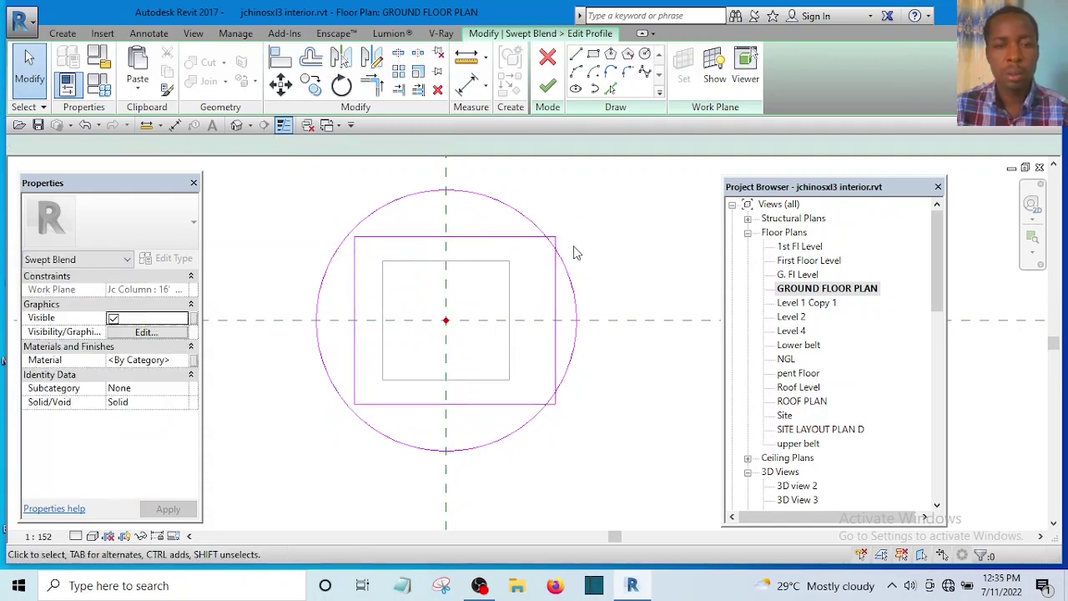
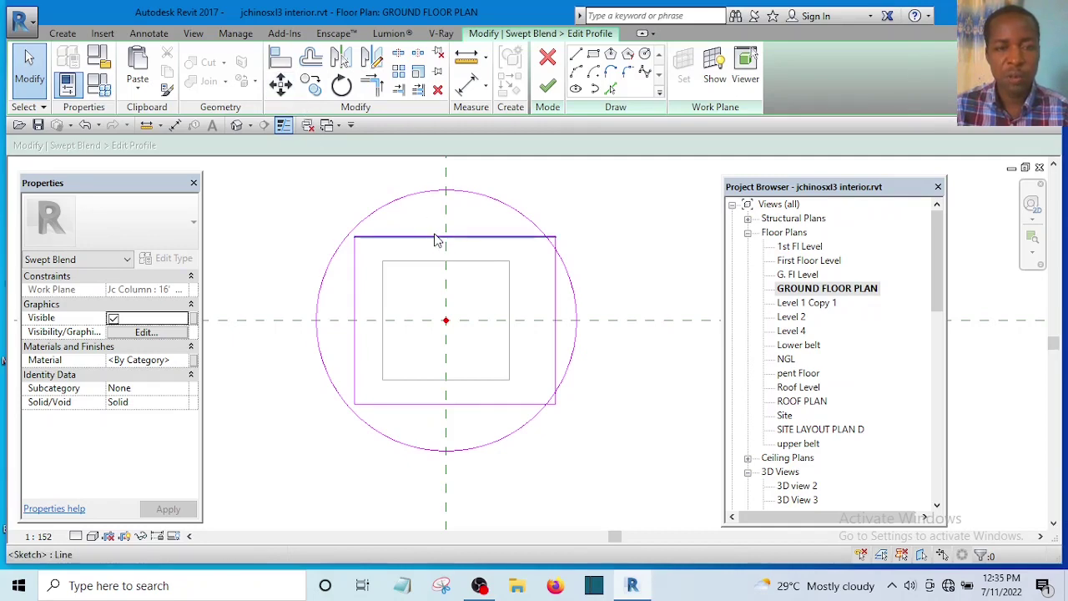
Nudge the rectangle's four lines left to centre it on the path point and delete the original circle around it.
{"action": "left_click", "coordinate": [436, 240]}
{"action": "left_click", "coordinate": [356, 267], "text": "ctrl"}
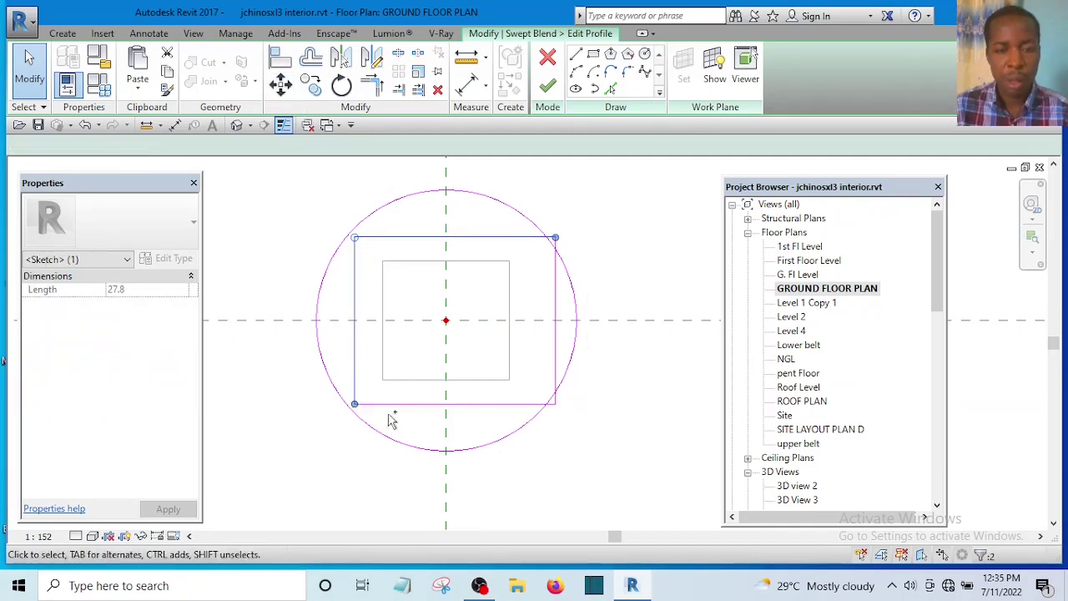
{"action": "left_click", "coordinate": [393, 404], "text": "ctrl"}
{"action": "left_click", "coordinate": [559, 361], "text": "ctrl"}
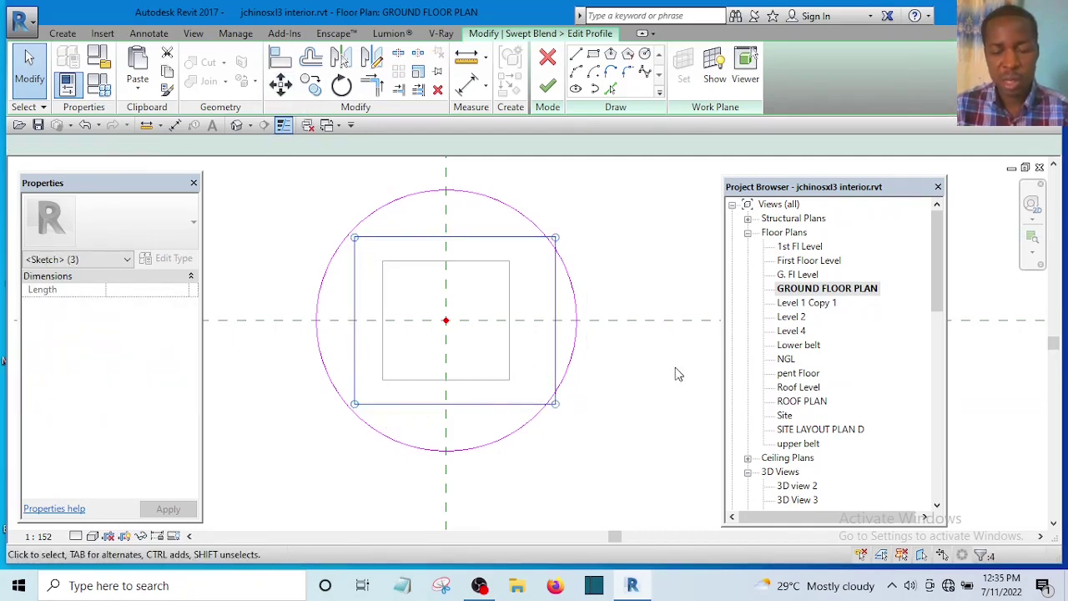
{"action": "key", "text": "Left"}
{"action": "key", "text": "Left"}
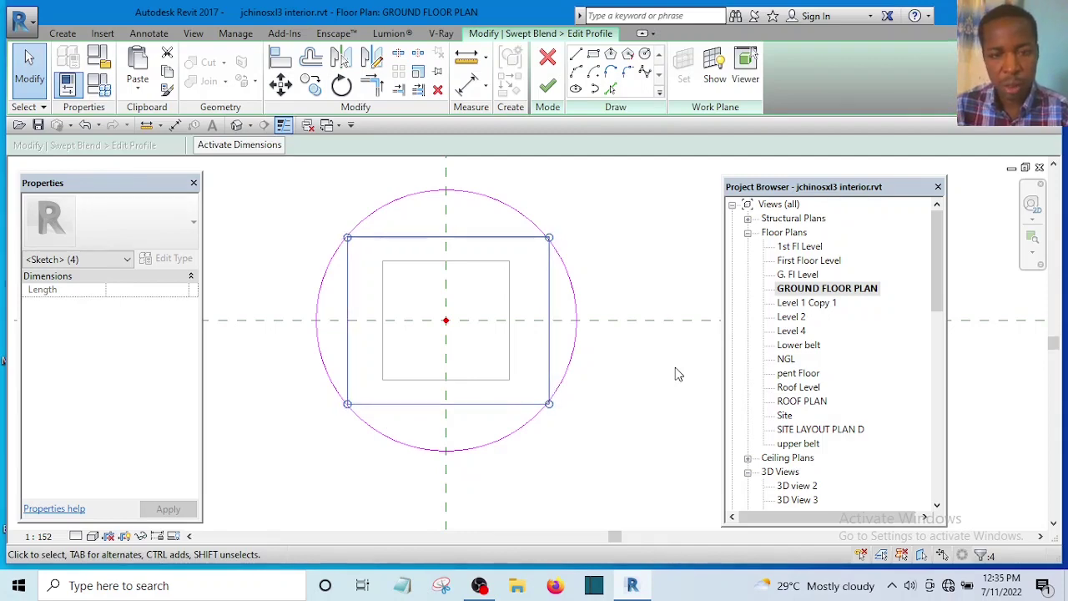
{"action": "left_click", "coordinate": [658, 262]}
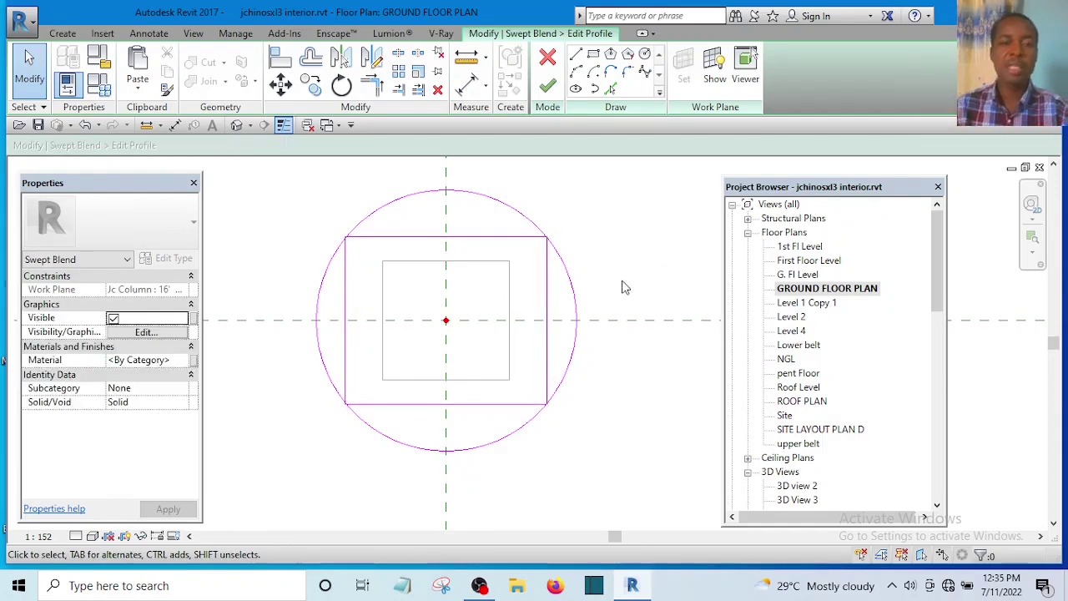
{"action": "left_click", "coordinate": [574, 267]}
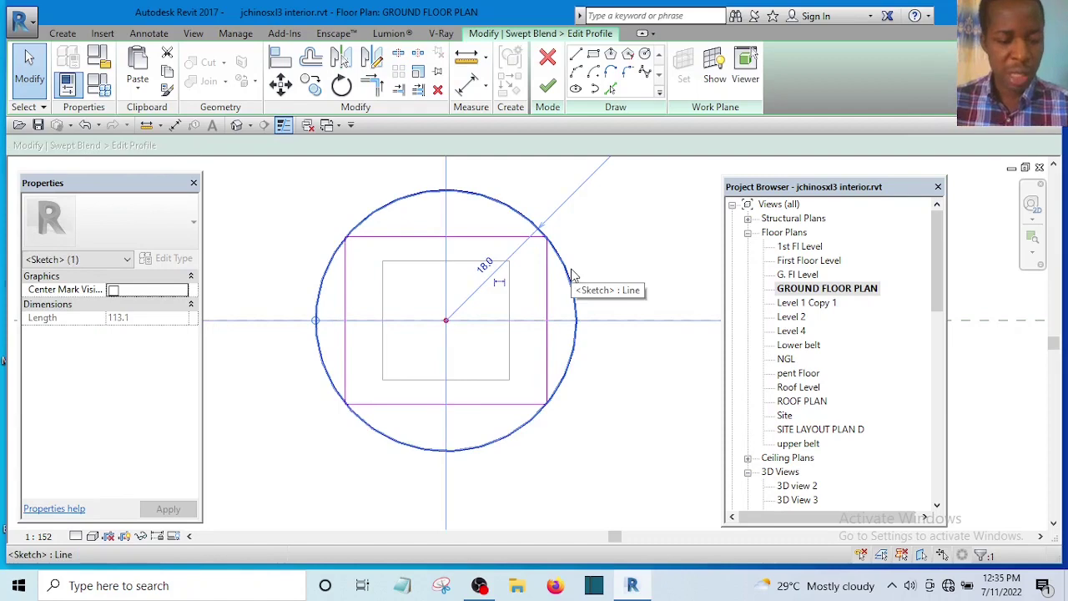
{"action": "key", "text": "Delete"}
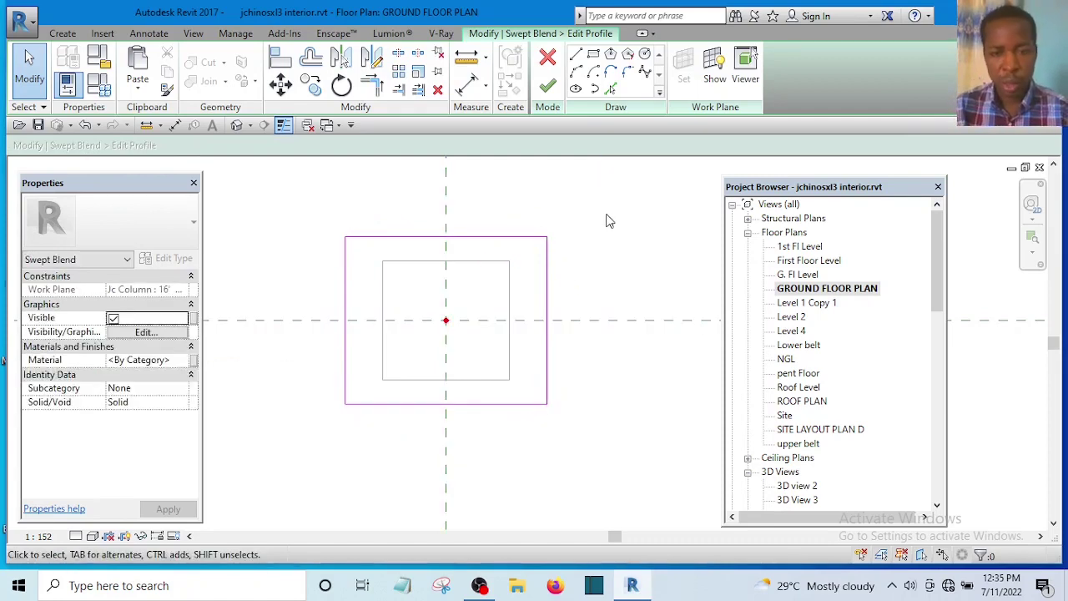
Rotate the rectangle's four lines clockwise about the path point until two opposite corners lie on the horizontal reference line.
{"action": "left_click_drag", "start_coordinate": [607, 220], "coordinate": [534, 270]}
{"action": "left_click", "coordinate": [347, 286]}
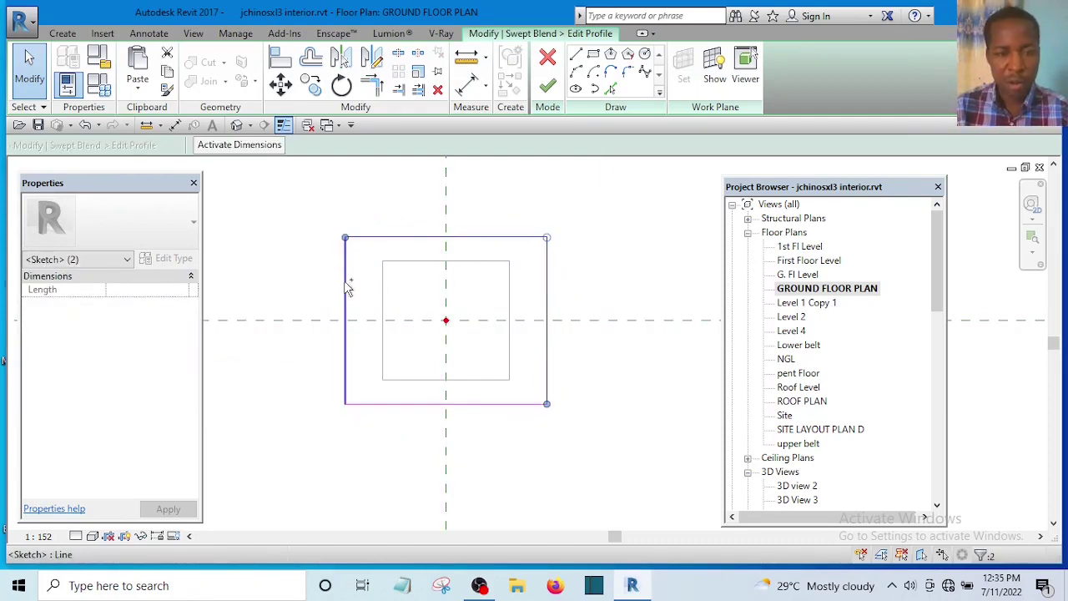
{"action": "left_click_drag", "start_coordinate": [316, 219], "coordinate": [397, 392]}
{"action": "left_click", "coordinate": [385, 408], "text": "ctrl"}
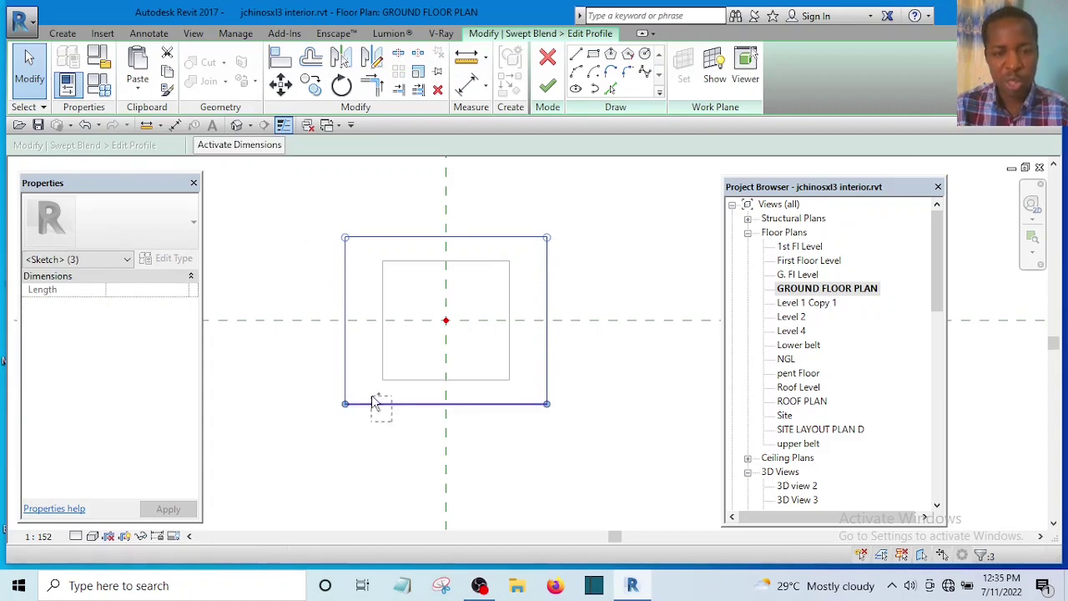
{"action": "left_click", "coordinate": [341, 87]}
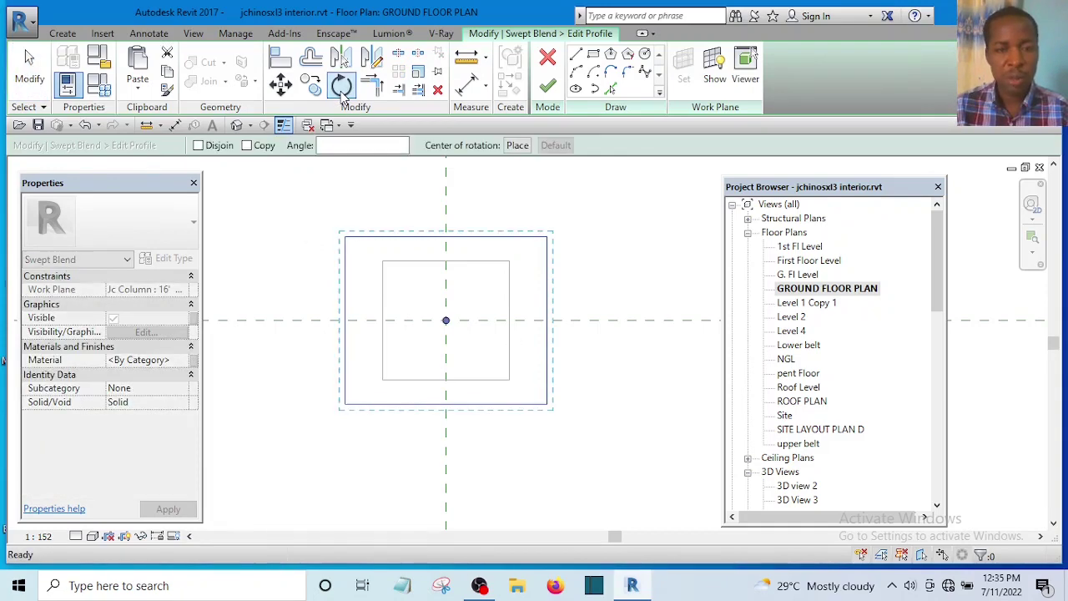
{"action": "left_click", "coordinate": [345, 322]}
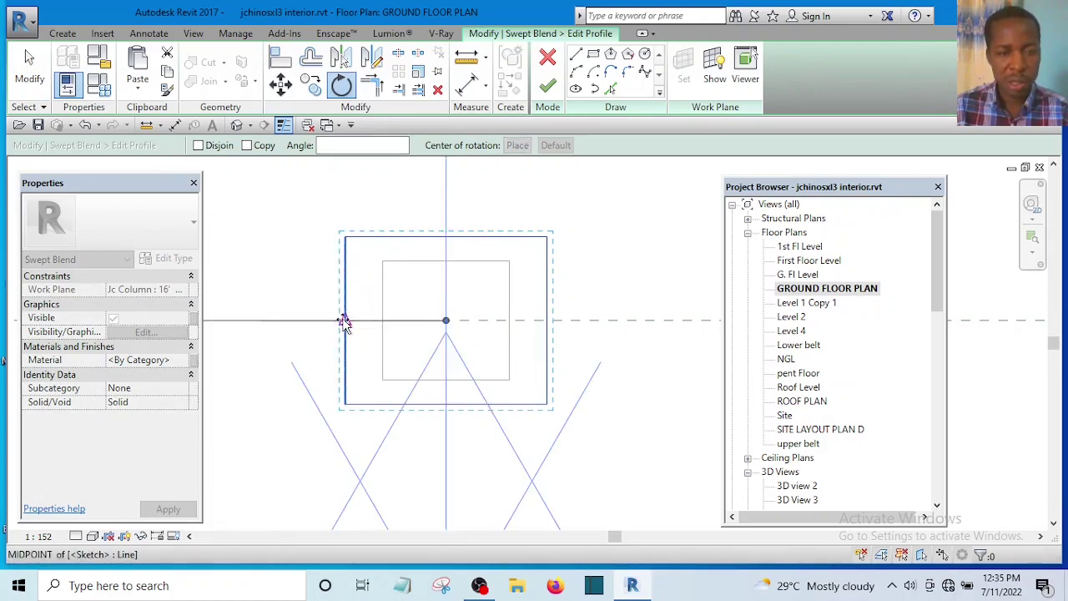
{"action": "left_click", "coordinate": [345, 239]}
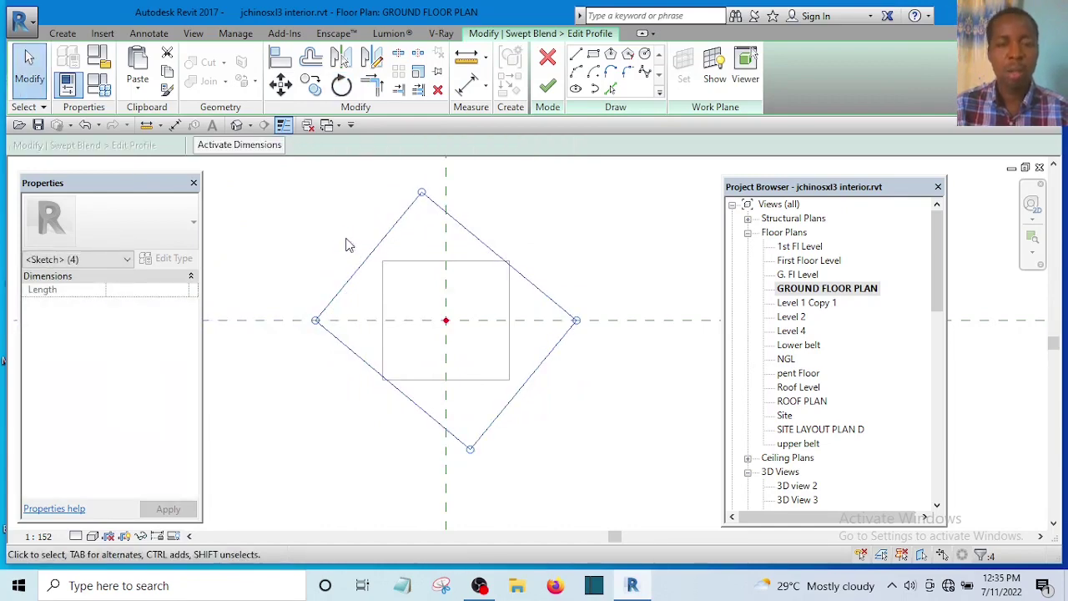
Shift the rotated rectangle's upper-right edge outward to a 23.5 mm width and its lower-right and upper-left edges slightly inward.
{"action": "left_click", "coordinate": [495, 250]}
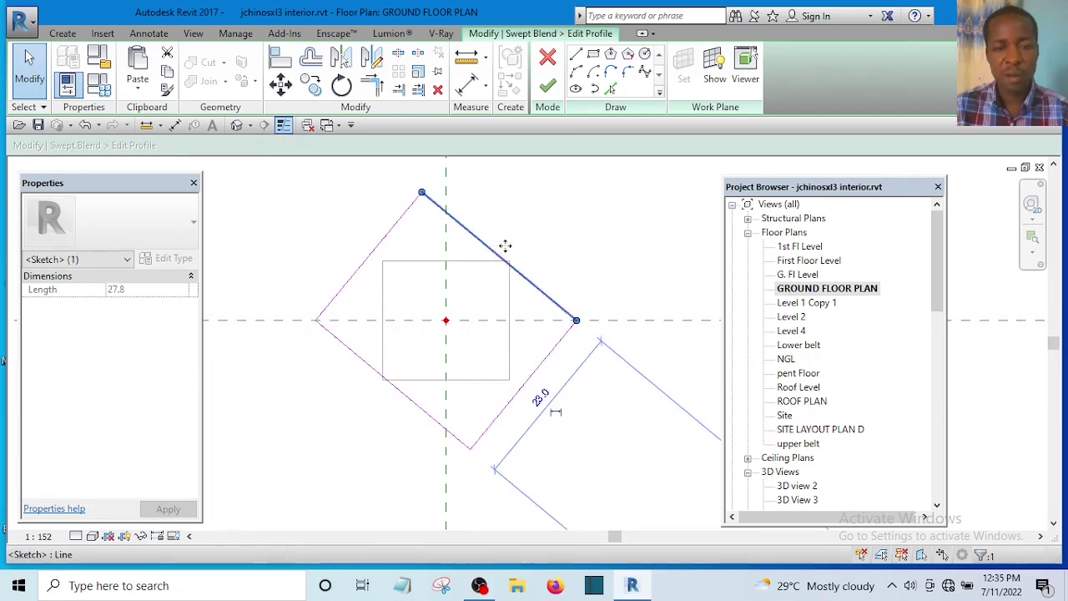
{"action": "key", "text": "Right"}
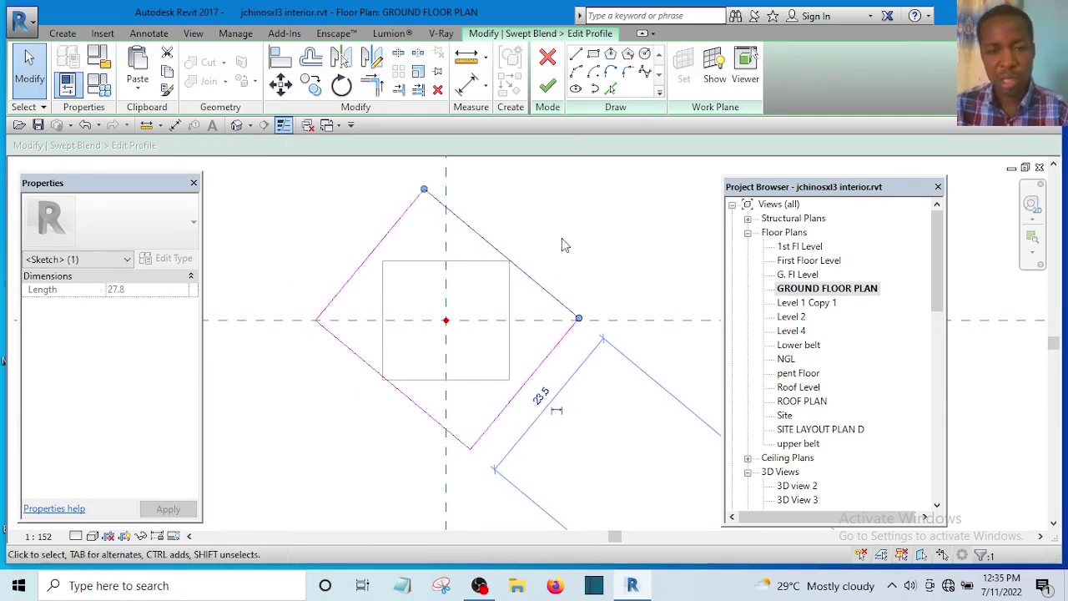
{"action": "left_click", "coordinate": [533, 375]}
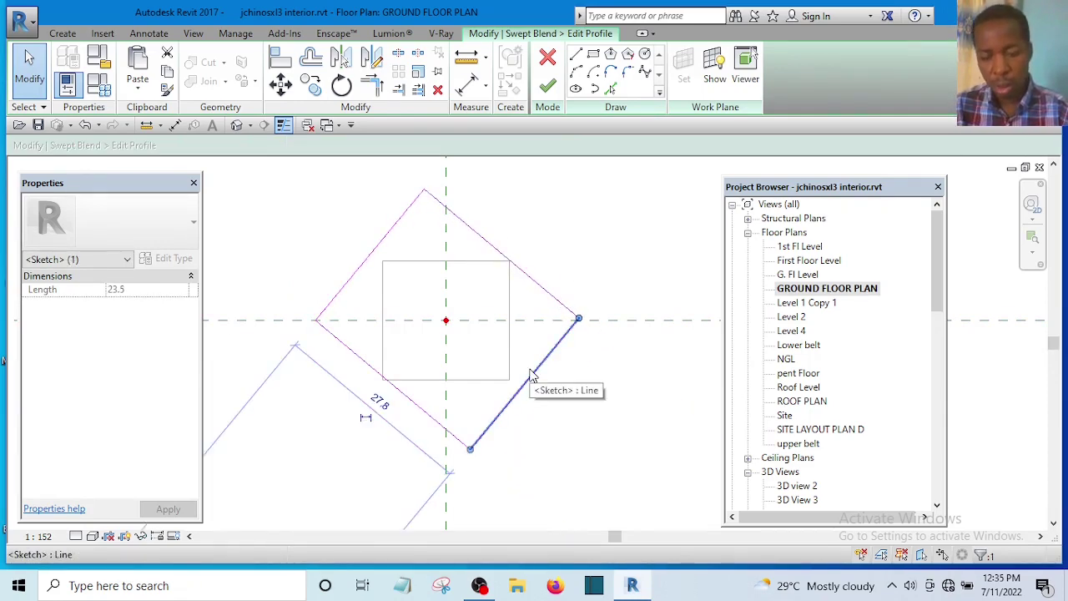
{"action": "left_click_drag", "start_coordinate": [533, 375], "coordinate": [529, 368]}
{"action": "left_click", "coordinate": [383, 245]}
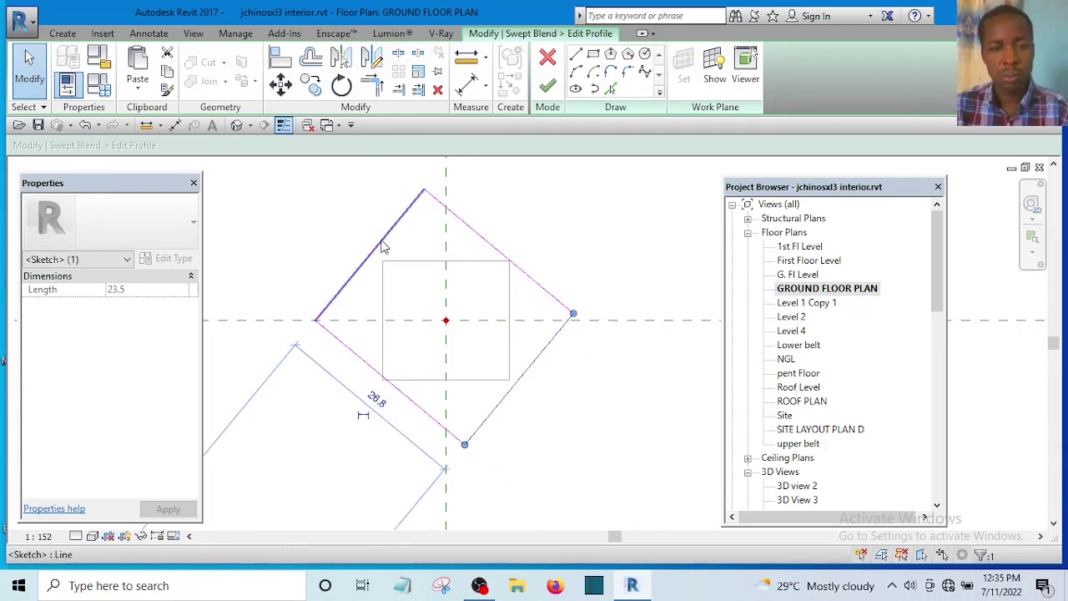
{"action": "left_click_drag", "start_coordinate": [384, 245], "coordinate": [385, 242]}
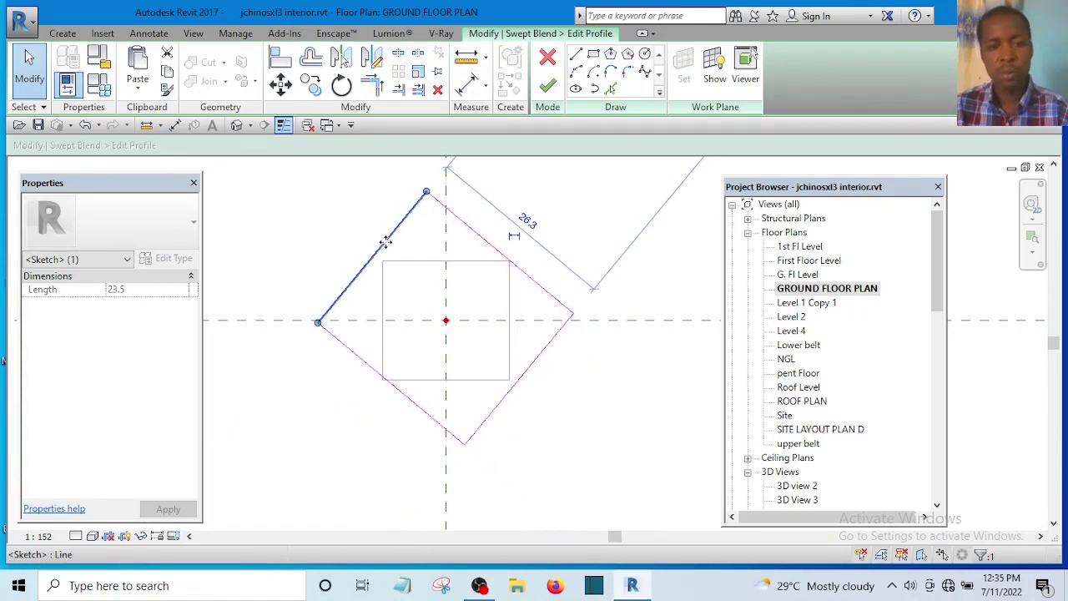
Finish the first profile's sketch and complete the swept blend edit.
{"action": "left_click", "coordinate": [586, 189]}
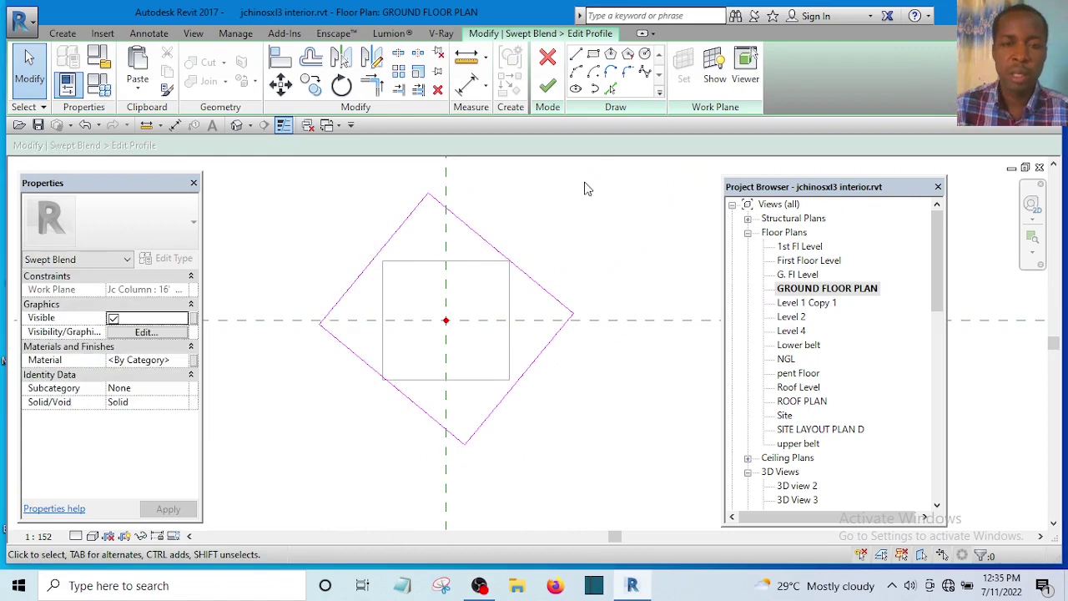
{"action": "left_click", "coordinate": [547, 87]}
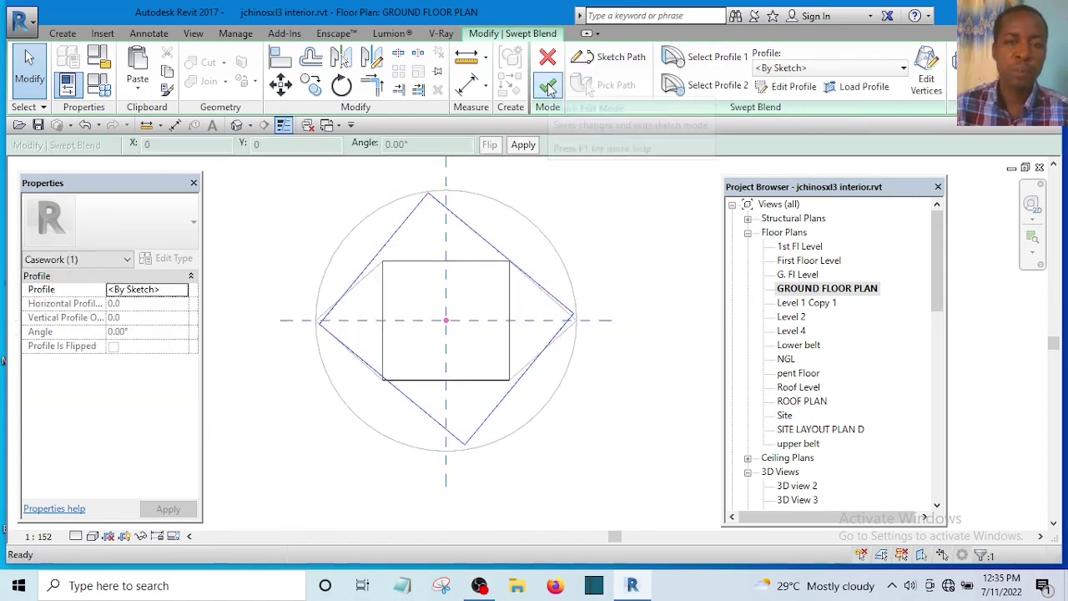
{"action": "left_click", "coordinate": [547, 86]}
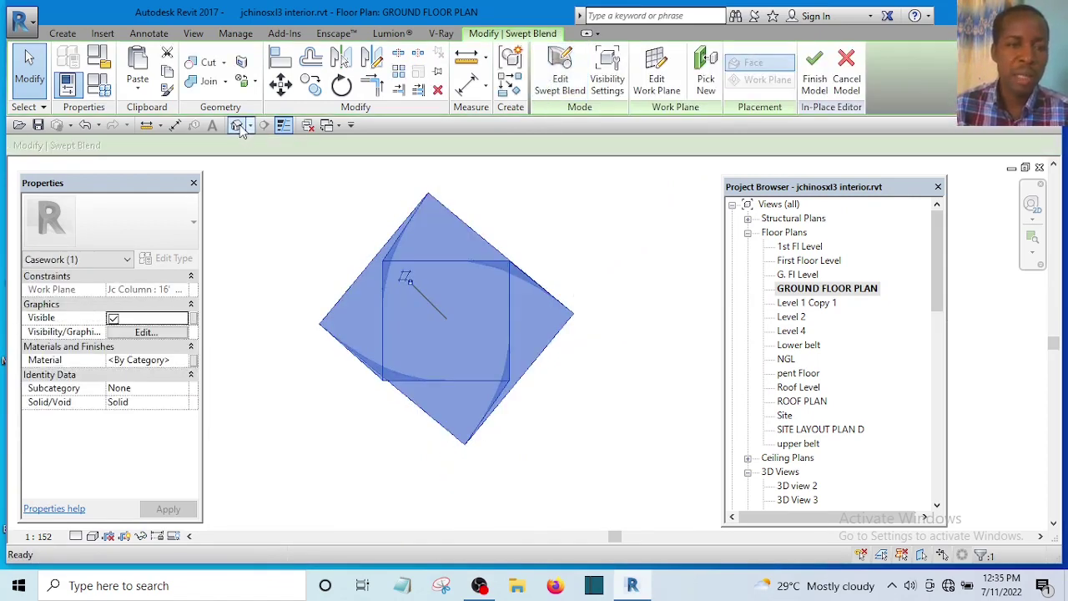
In the default 3D view, assign the HANDRAILS material to the tapered swept blend above the base rod.
{"action": "left_click", "coordinate": [238, 126]}
{"action": "scroll", "coordinate": [584, 288], "scroll_direction": "down", "scroll_amount": 2}
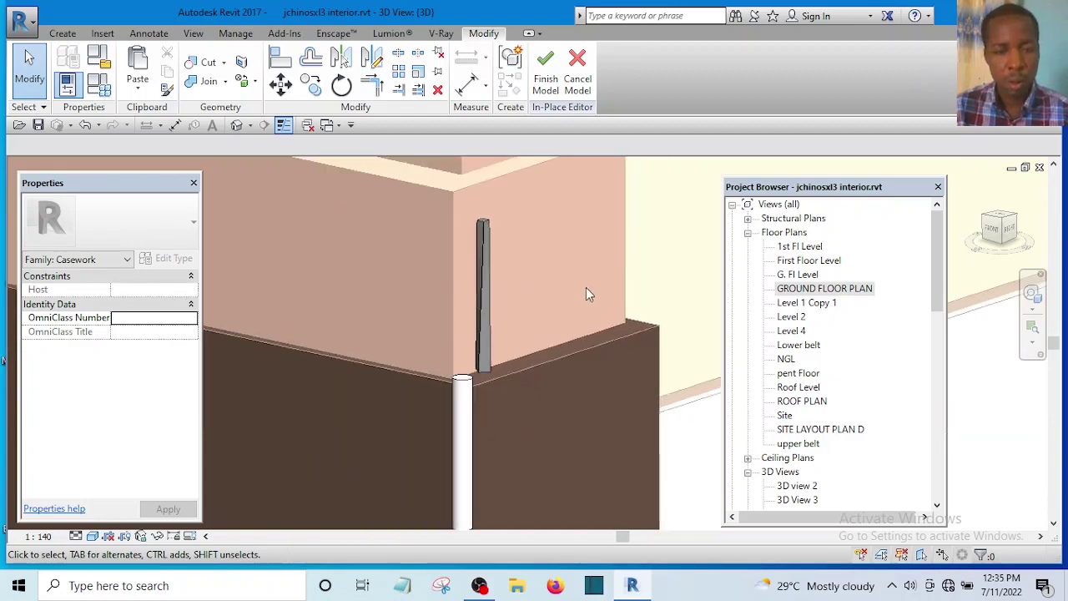
{"action": "scroll", "coordinate": [496, 337], "scroll_direction": "up", "scroll_amount": 3}
{"action": "scroll", "coordinate": [454, 318], "scroll_direction": "down", "scroll_amount": 3}
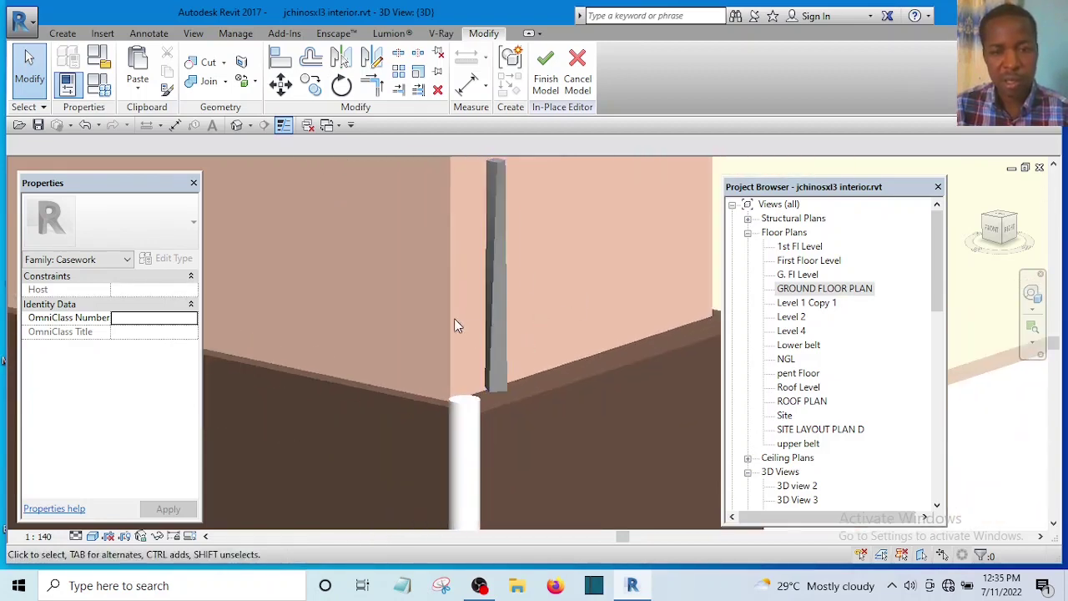
{"action": "scroll", "coordinate": [498, 317], "scroll_direction": "up", "scroll_amount": 2}
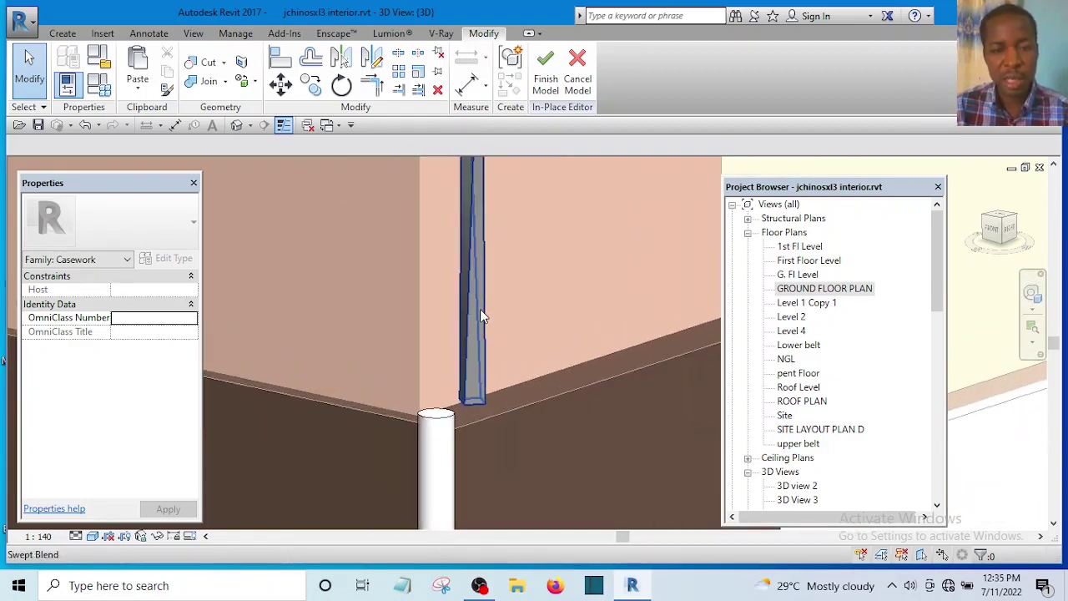
{"action": "left_click", "coordinate": [480, 317]}
{"action": "left_click", "coordinate": [191, 361]}
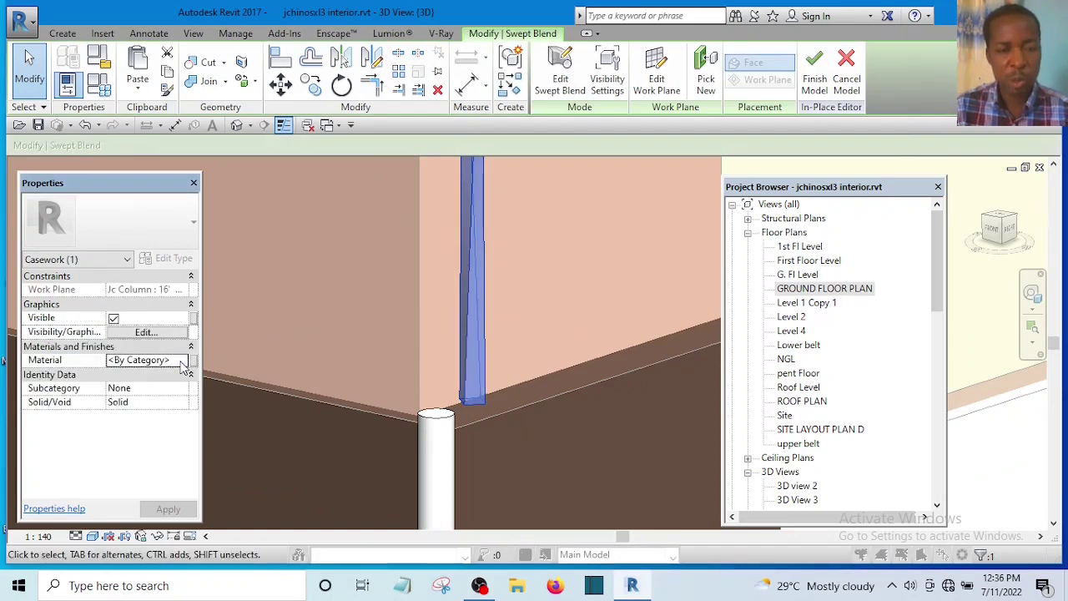
{"action": "left_click", "coordinate": [188, 361]}
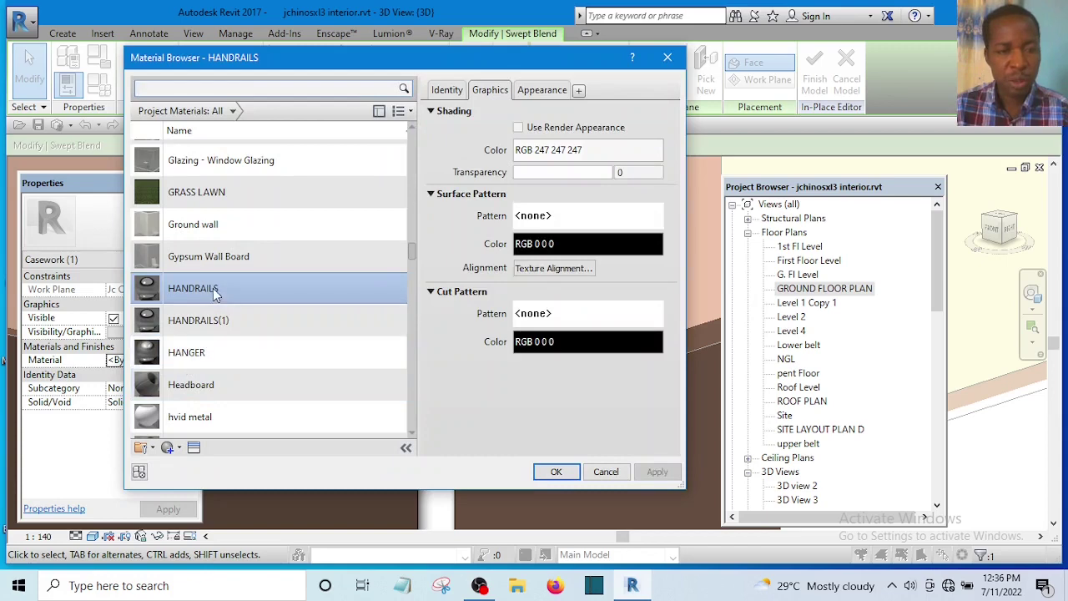
{"action": "left_click", "coordinate": [556, 471]}
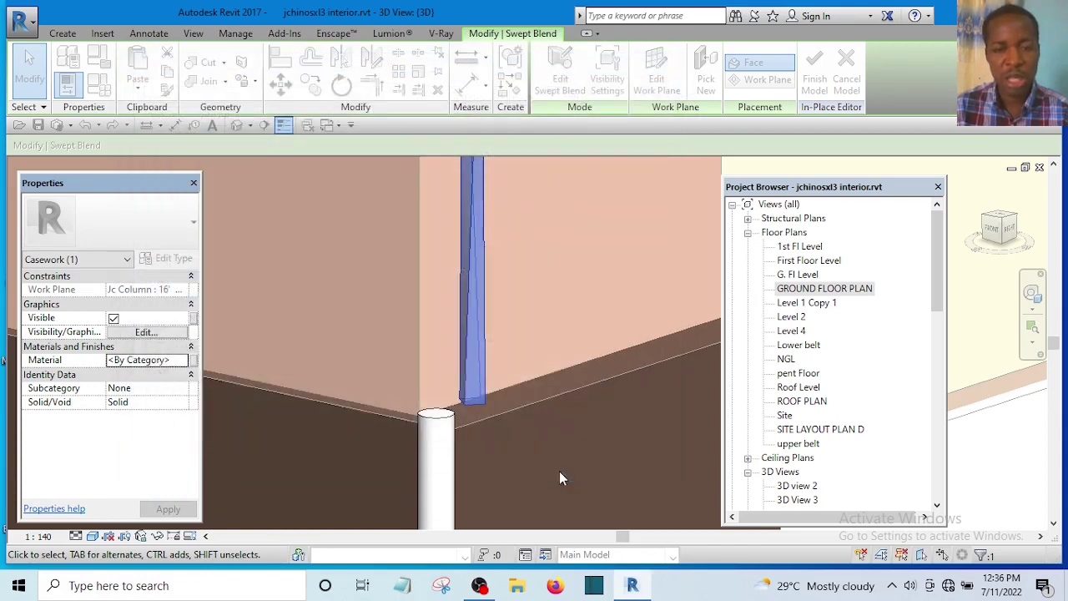
{"action": "scroll", "coordinate": [480, 397], "scroll_direction": "up", "scroll_amount": 5}
{"action": "scroll", "coordinate": [588, 429], "scroll_direction": "down", "scroll_amount": 3}
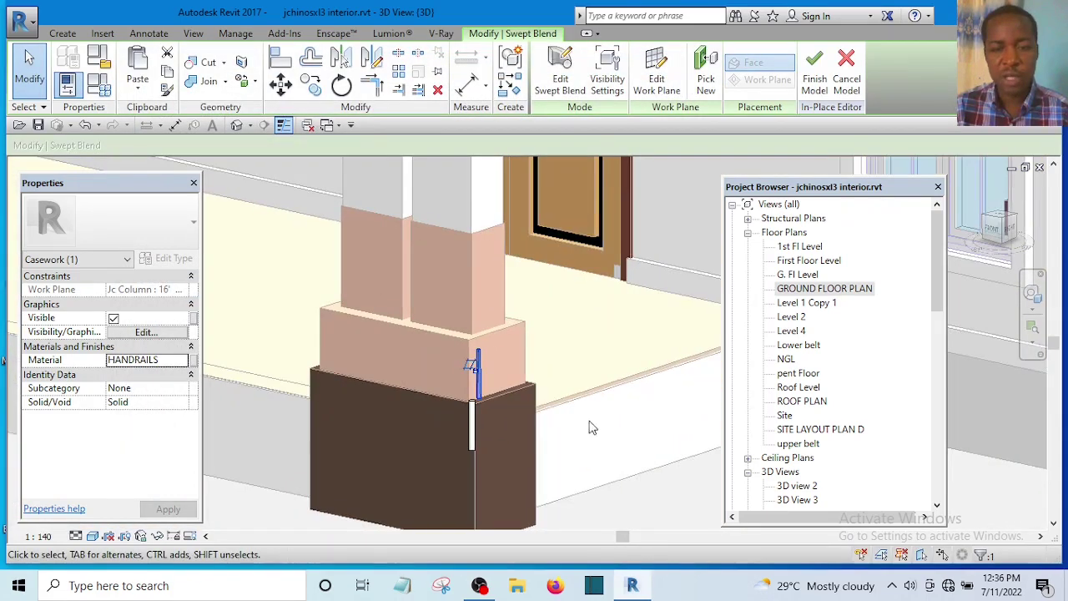
{"action": "key", "text": "Return"}
{"action": "scroll", "coordinate": [458, 387], "scroll_direction": "up", "scroll_amount": 4}
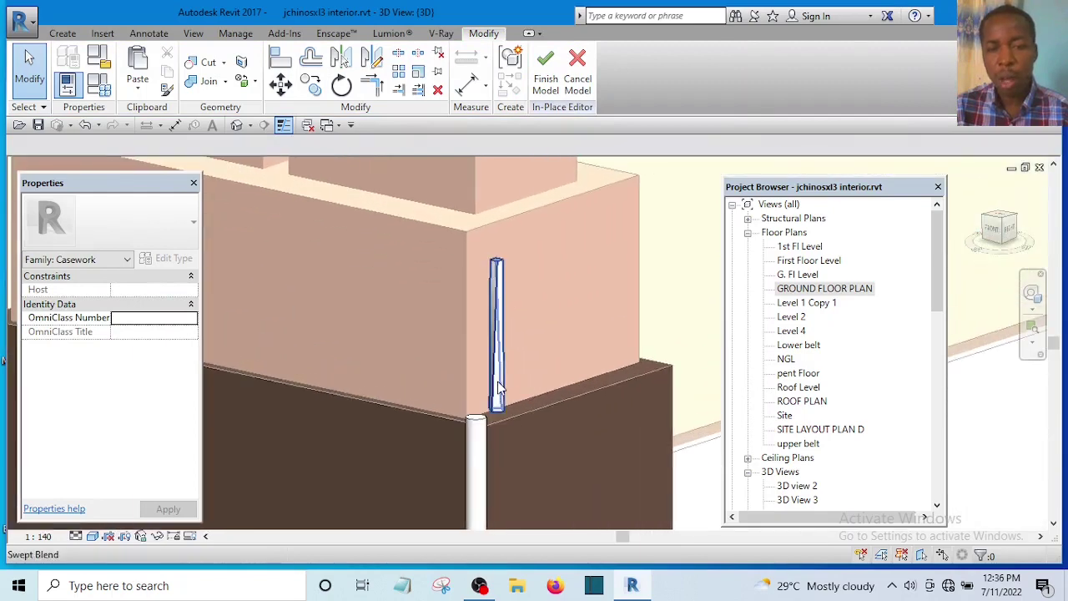
Select the swept blend and open the RIGHT SIDE VIEW 1 elevation.
{"action": "left_click", "coordinate": [501, 392]}
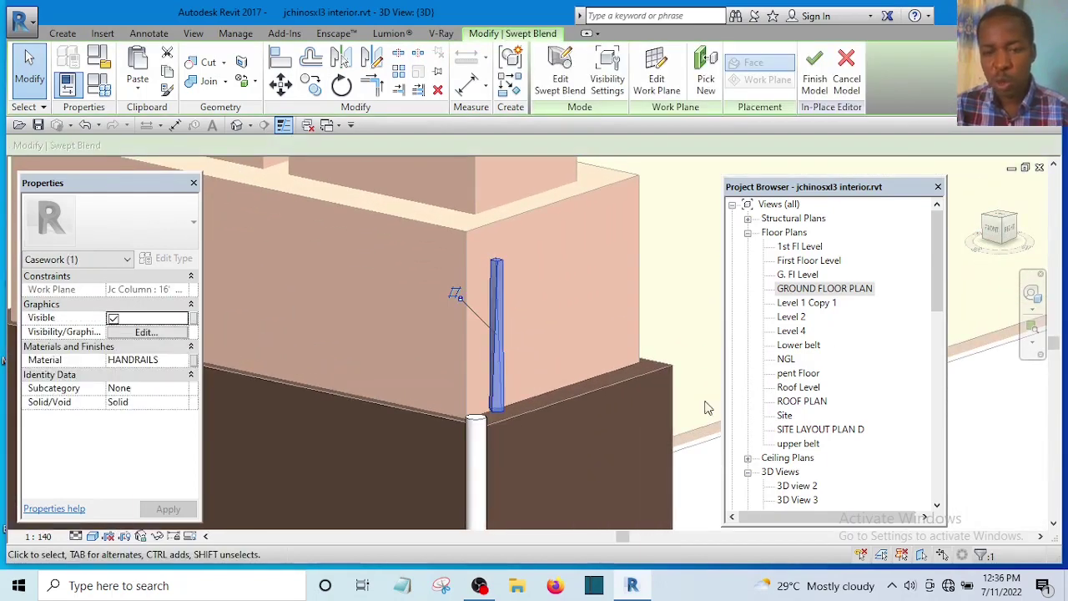
{"action": "scroll", "coordinate": [500, 413], "scroll_direction": "down", "scroll_amount": 3}
{"action": "scroll", "coordinate": [501, 416], "scroll_direction": "up", "scroll_amount": 4}
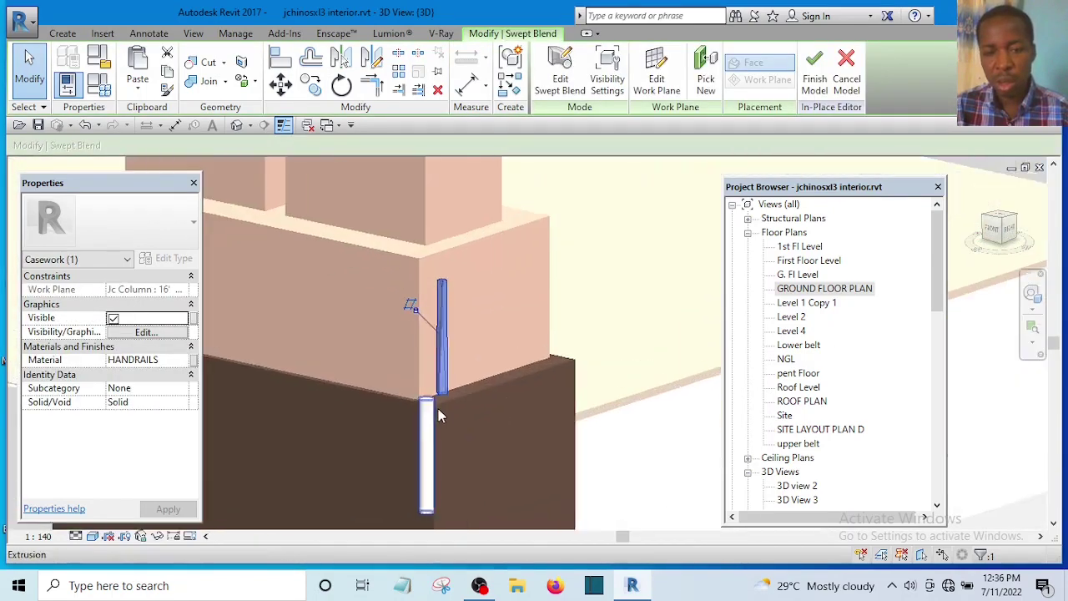
{"action": "scroll", "coordinate": [440, 416], "scroll_direction": "up", "scroll_amount": 4}
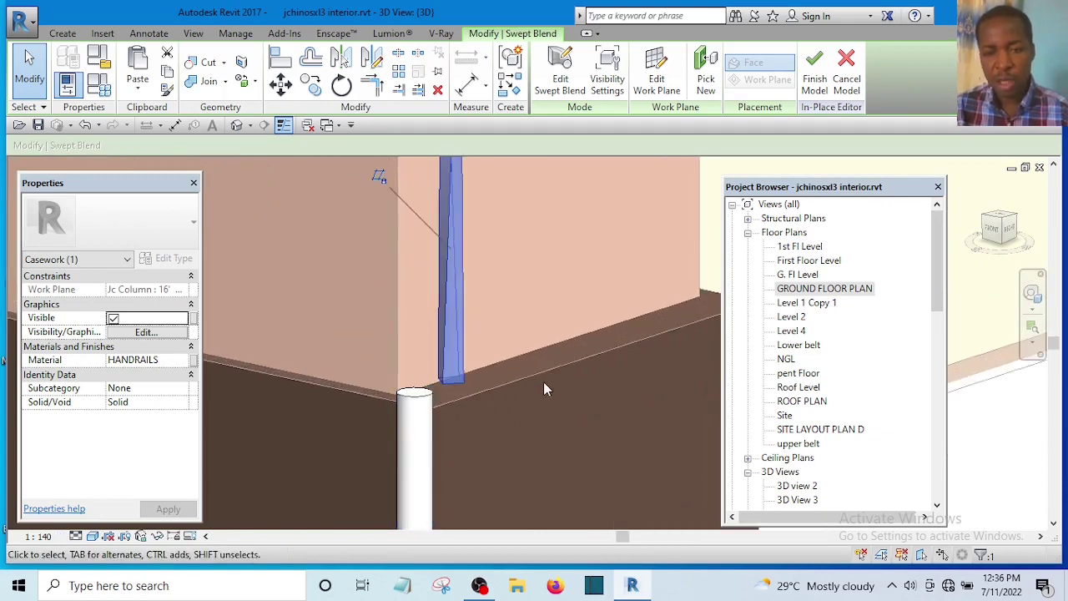
{"action": "scroll", "coordinate": [466, 393], "scroll_direction": "down", "scroll_amount": 3}
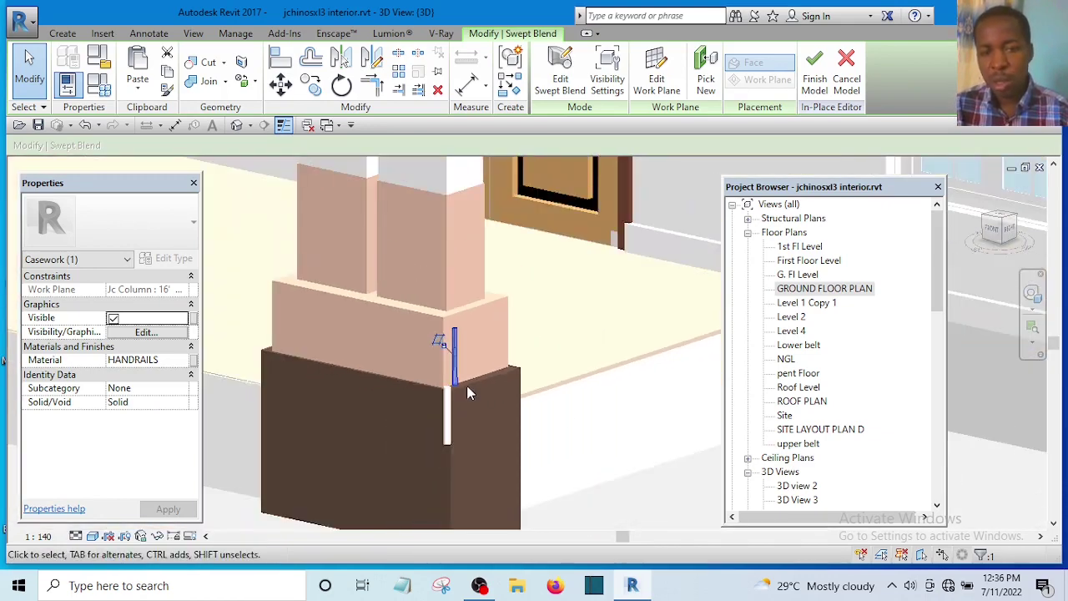
{"action": "middle_click_drag", "start_coordinate": [467, 392], "coordinate": [418, 335]}
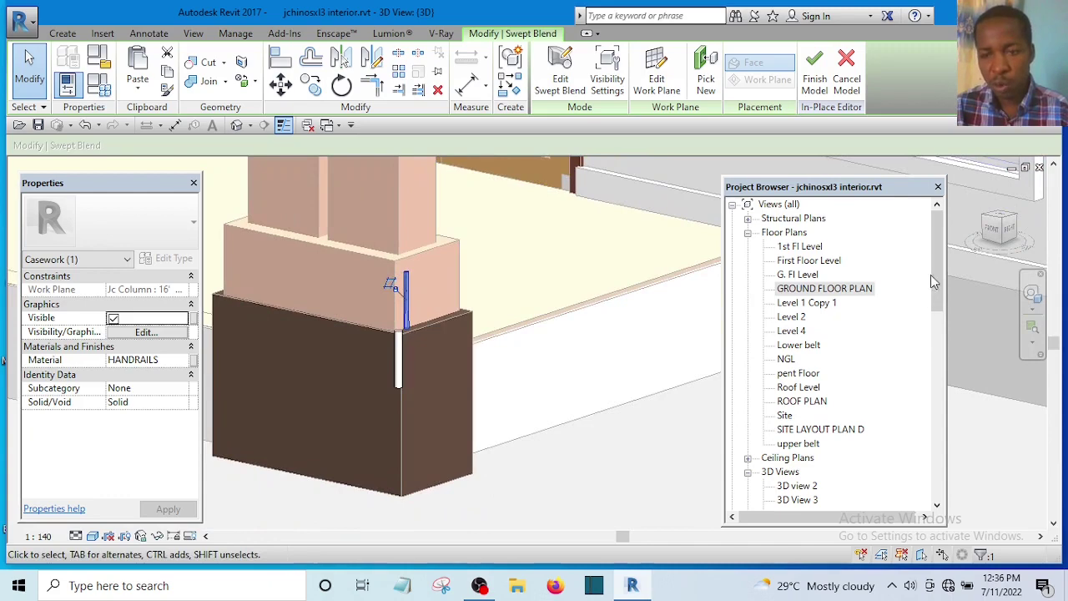
{"action": "left_click_drag", "start_coordinate": [933, 282], "coordinate": [941, 374]}
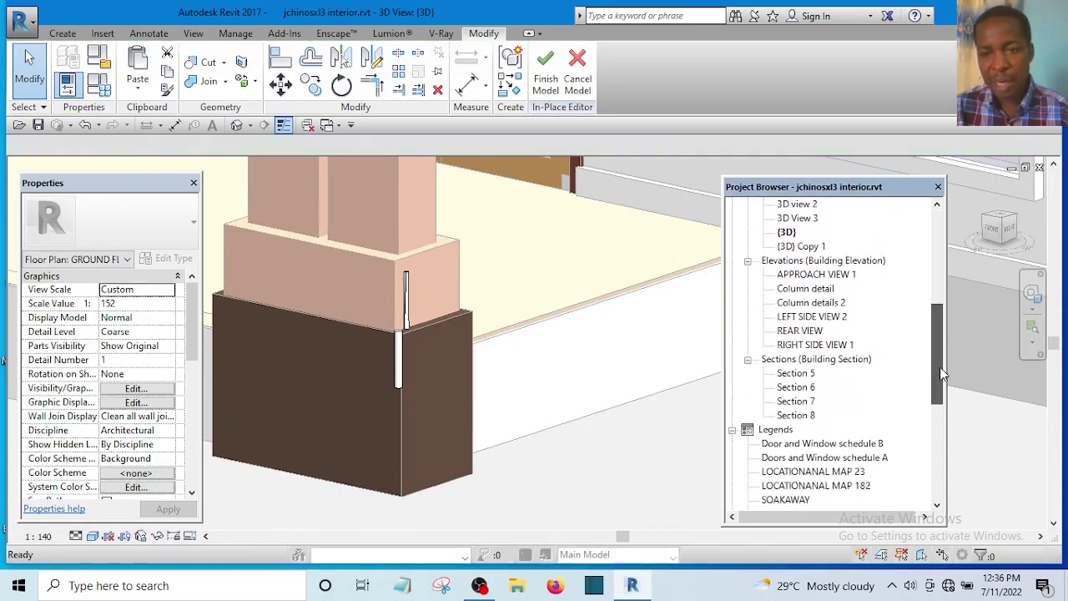
{"action": "double_click", "coordinate": [807, 345]}
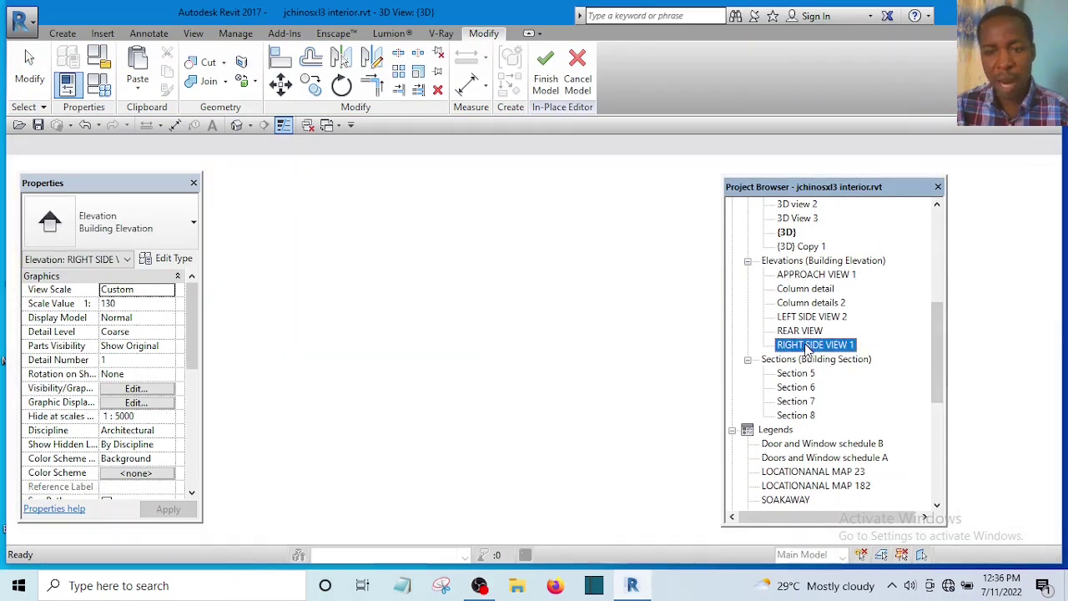
Move the swept blend about 64 mm horizontally so its bottom midpoint meets the midpoint of the base rod's top edge.
{"action": "scroll", "coordinate": [341, 455], "scroll_direction": "up", "scroll_amount": 10}
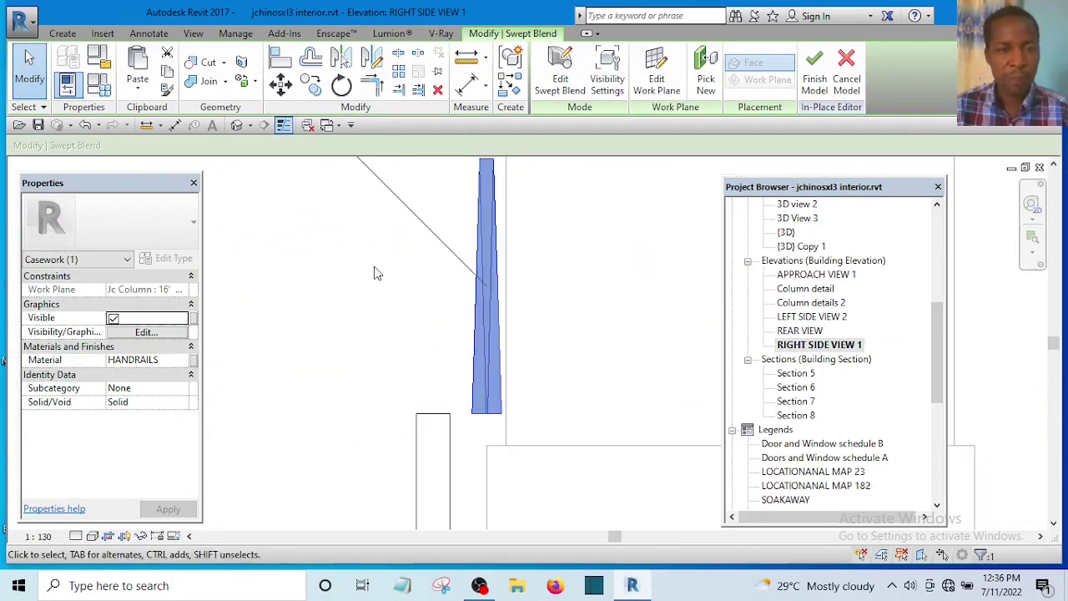
{"action": "scroll", "coordinate": [375, 269], "scroll_direction": "down", "scroll_amount": 2}
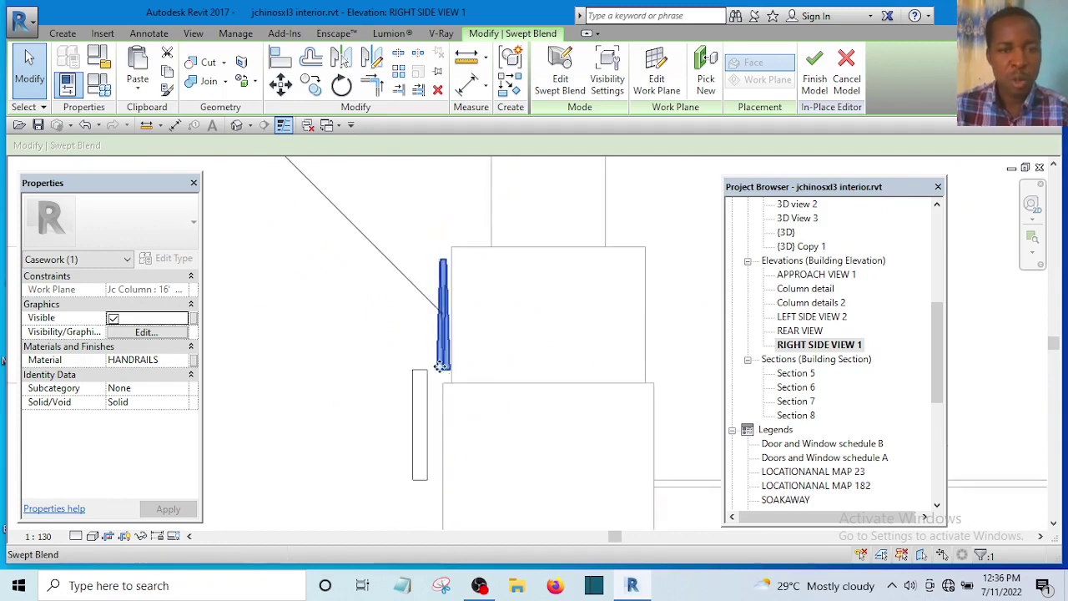
{"action": "left_click", "coordinate": [282, 83]}
{"action": "scroll", "coordinate": [469, 379], "scroll_direction": "up", "scroll_amount": 3}
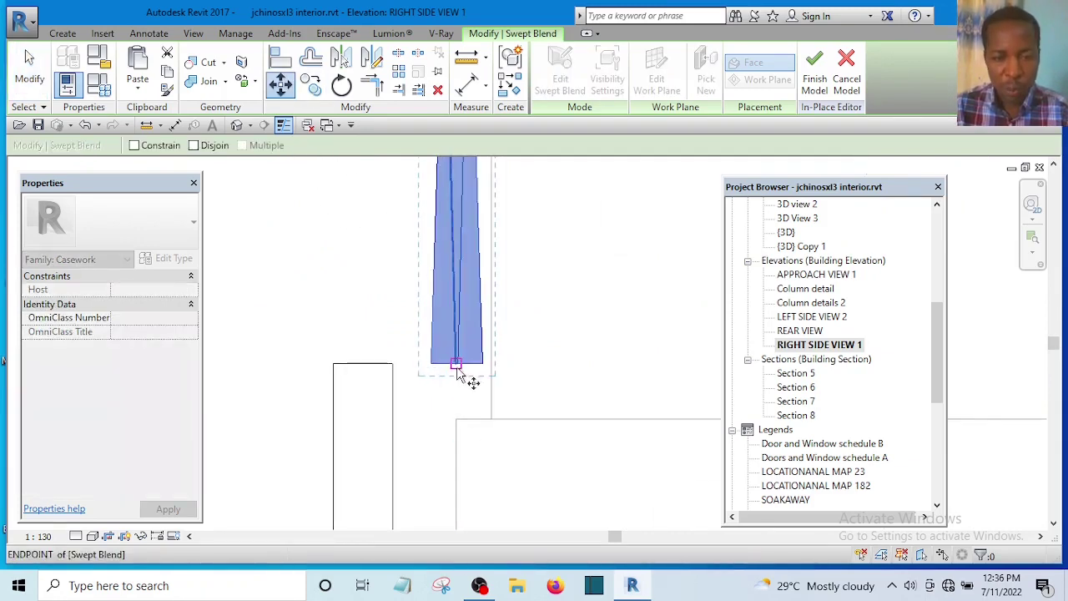
{"action": "scroll", "coordinate": [458, 372], "scroll_direction": "up", "scroll_amount": 3}
{"action": "left_click", "coordinate": [457, 359]}
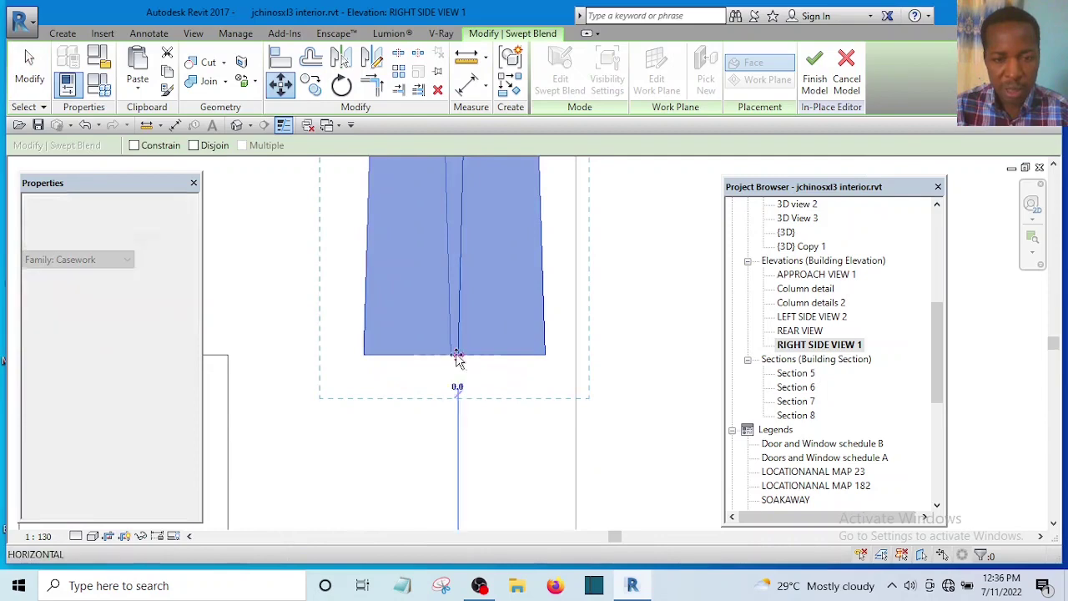
{"action": "scroll", "coordinate": [553, 374], "scroll_direction": "down", "scroll_amount": 3}
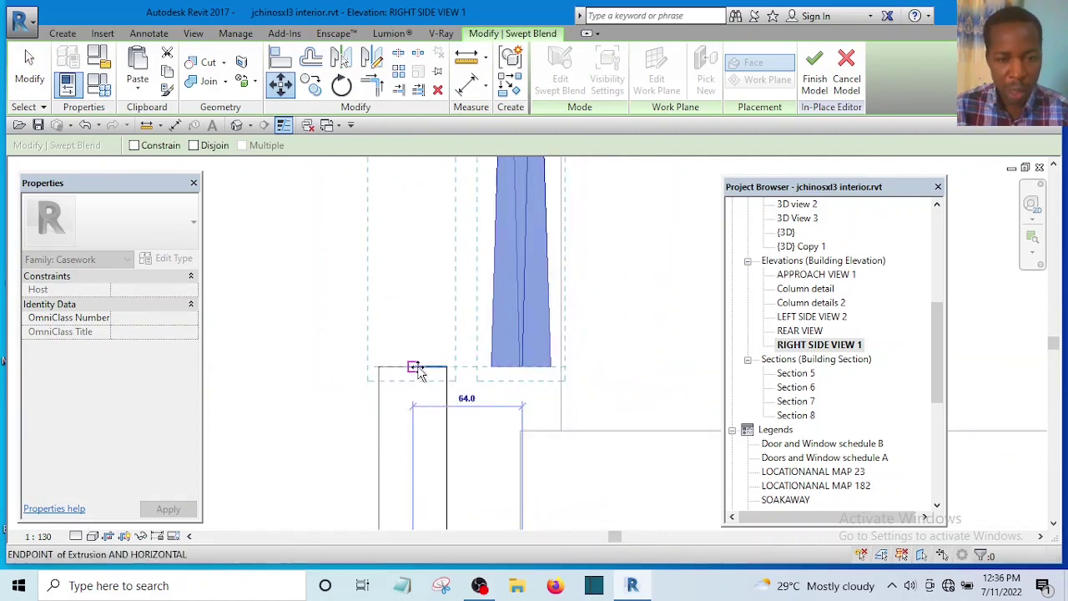
{"action": "left_click", "coordinate": [419, 373]}
{"action": "scroll", "coordinate": [496, 417], "scroll_direction": "down", "scroll_amount": 3}
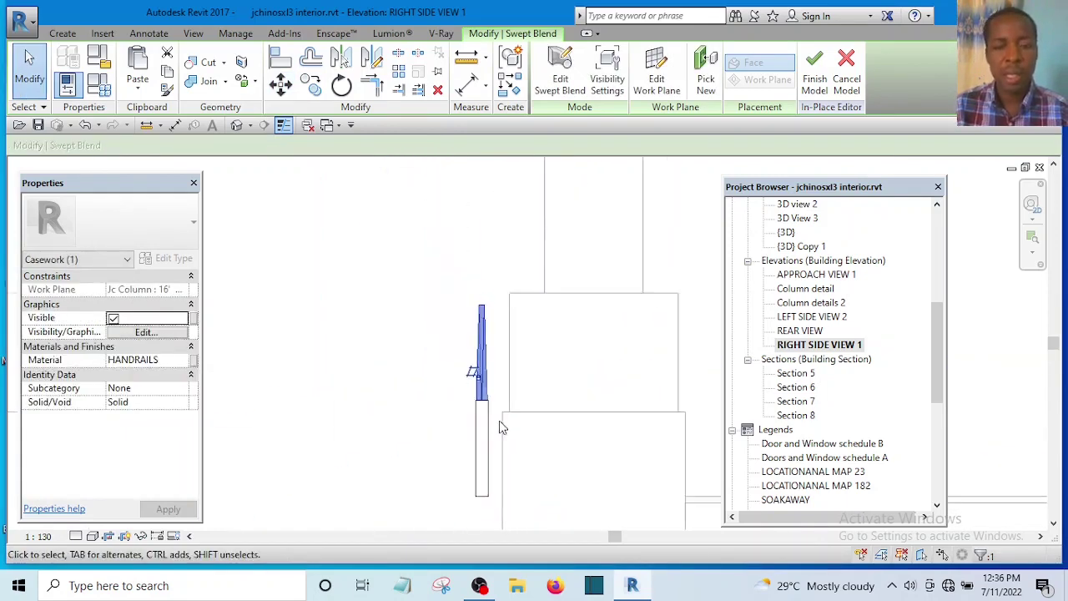
{"action": "scroll", "coordinate": [484, 305], "scroll_direction": "up", "scroll_amount": 1}
{"action": "left_click", "coordinate": [459, 289]}
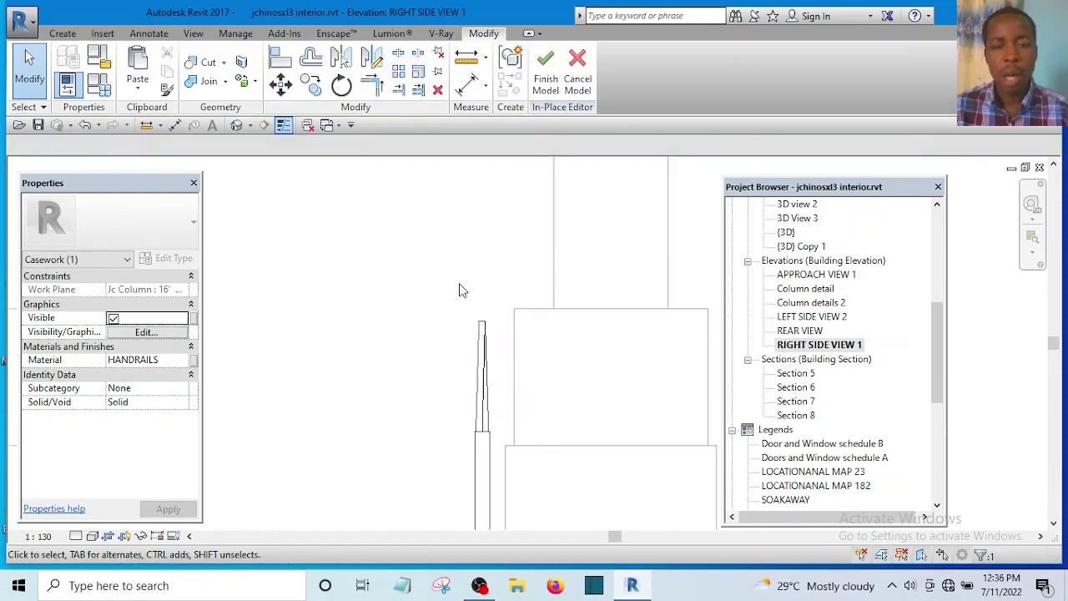
Copy the swept blend vertically from its base midpoint to its top midpoint, stacking a second tapered piece above the first.
{"action": "left_click", "coordinate": [484, 395]}
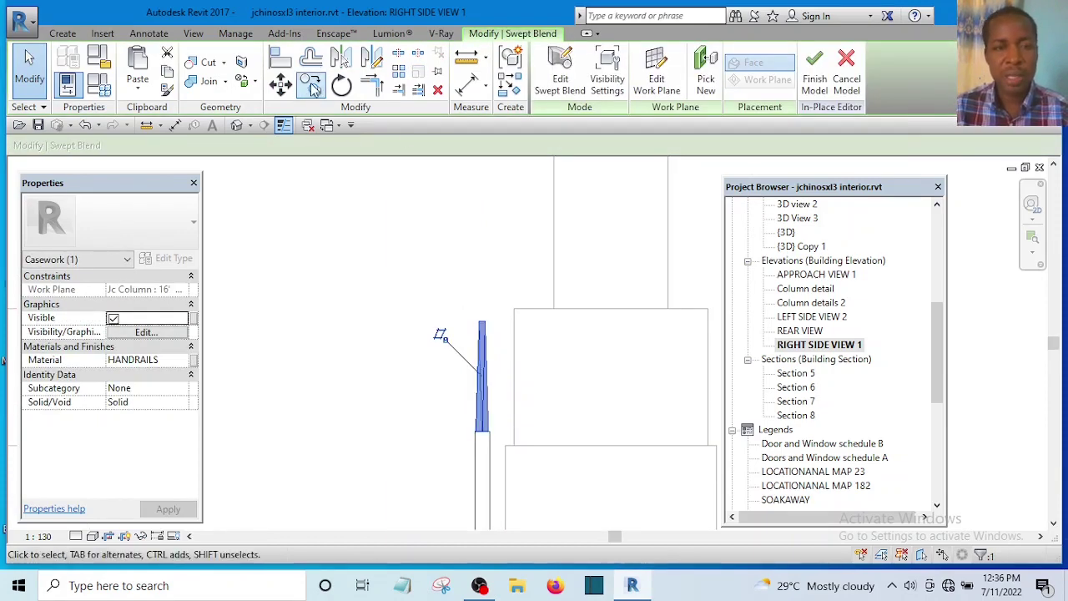
{"action": "key", "text": "c"}
{"action": "key", "text": "o"}
{"action": "left_click", "coordinate": [484, 432]}
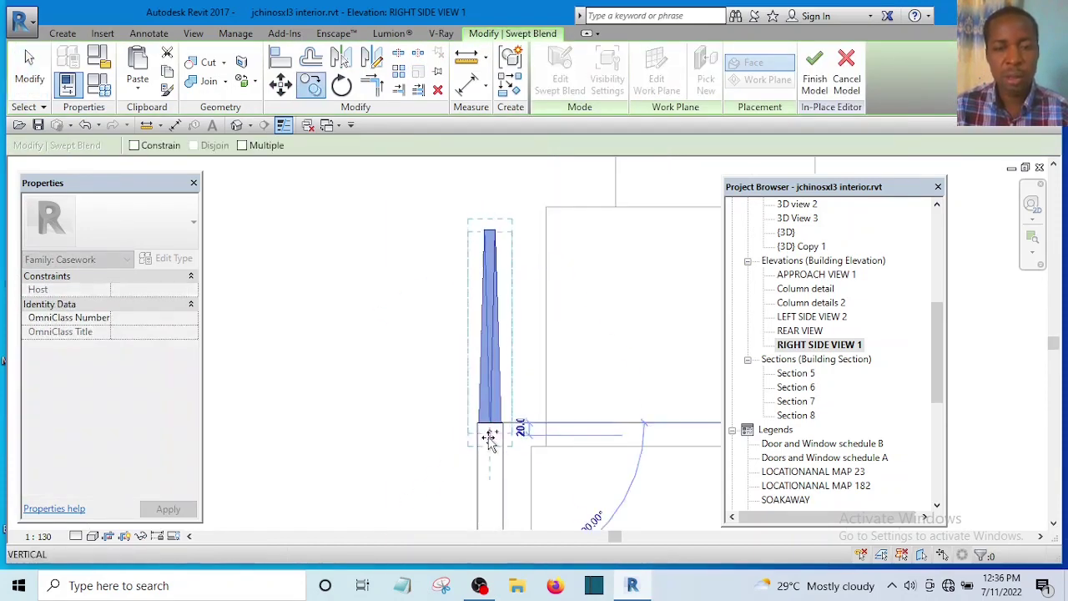
{"action": "scroll", "coordinate": [496, 301], "scroll_direction": "up", "scroll_amount": 6}
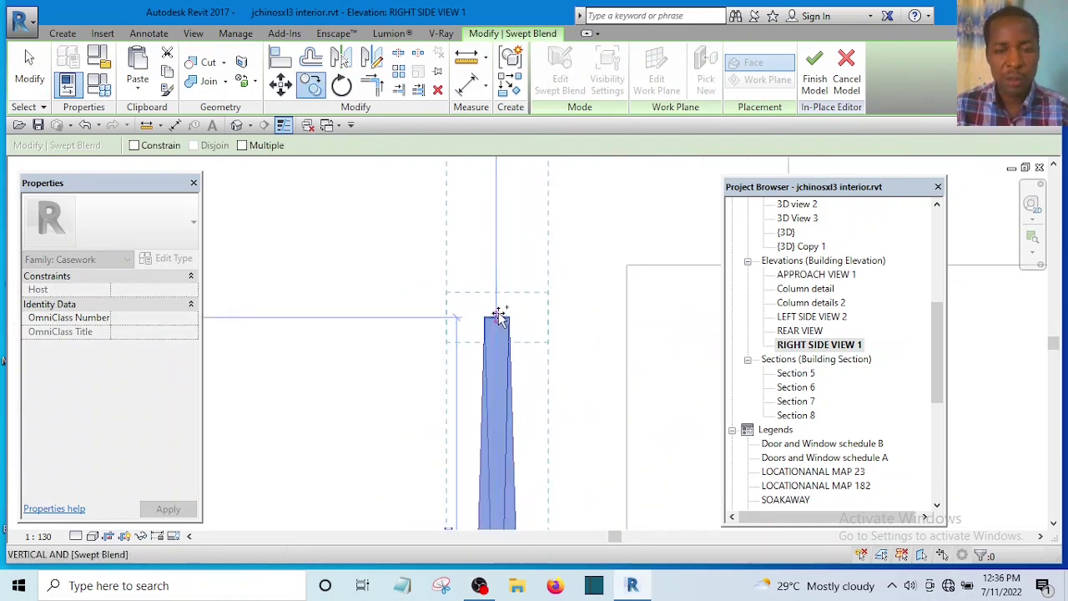
{"action": "left_click", "coordinate": [454, 193]}
{"action": "scroll", "coordinate": [470, 286], "scroll_direction": "down", "scroll_amount": 5}
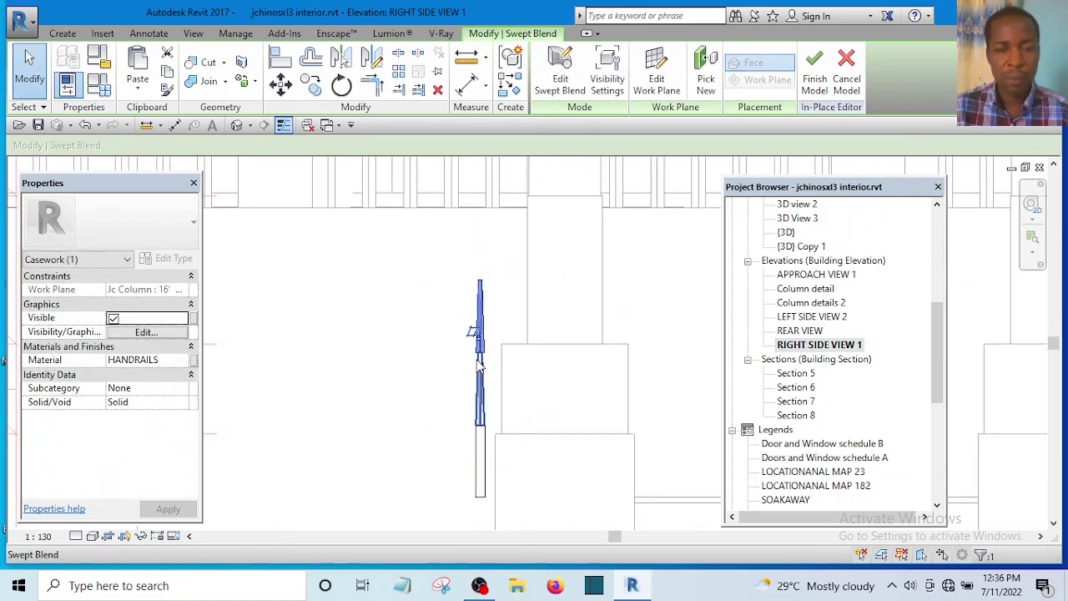
{"action": "left_click", "coordinate": [478, 471]}
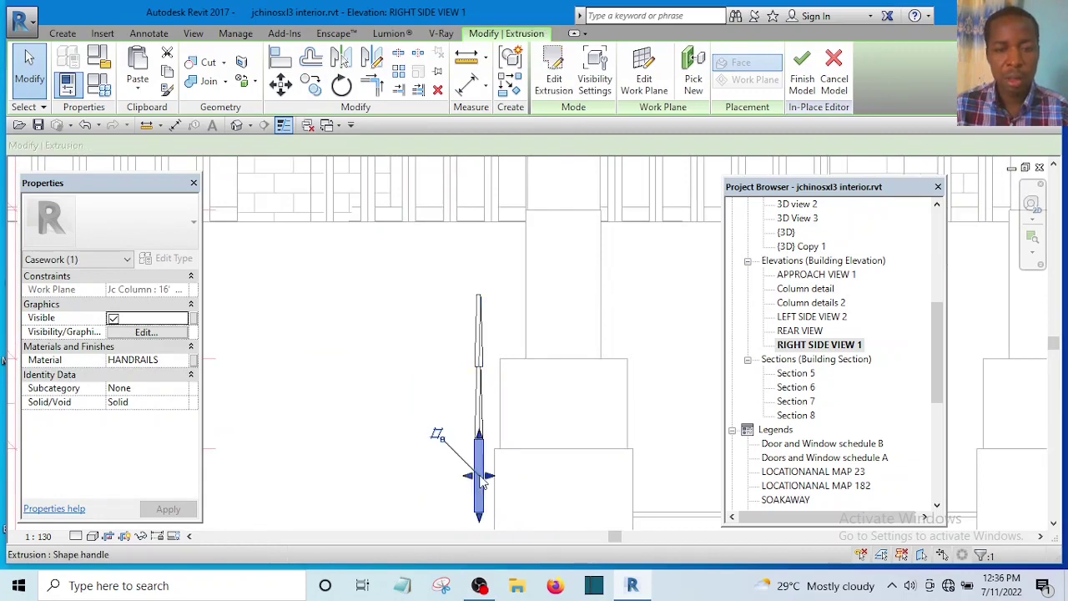
{"action": "left_click", "coordinate": [450, 407]}
Draw a horizontal reference plane from the base rod's lower-left corner across the columns.
{"action": "scroll", "coordinate": [480, 433], "scroll_direction": "down", "scroll_amount": 4}
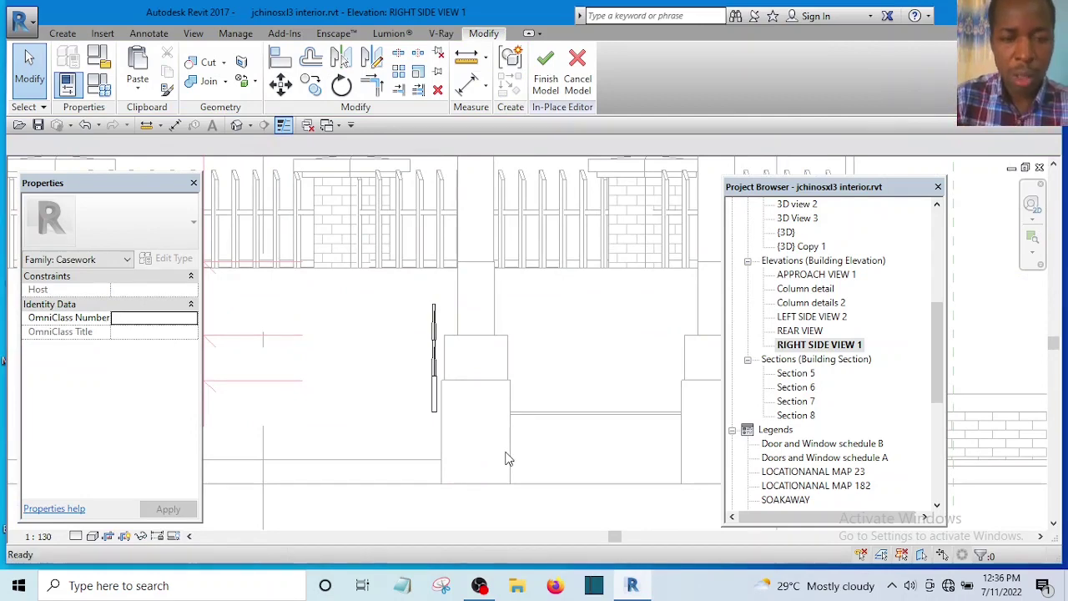
{"action": "key", "text": "r"}
{"action": "key", "text": "p"}
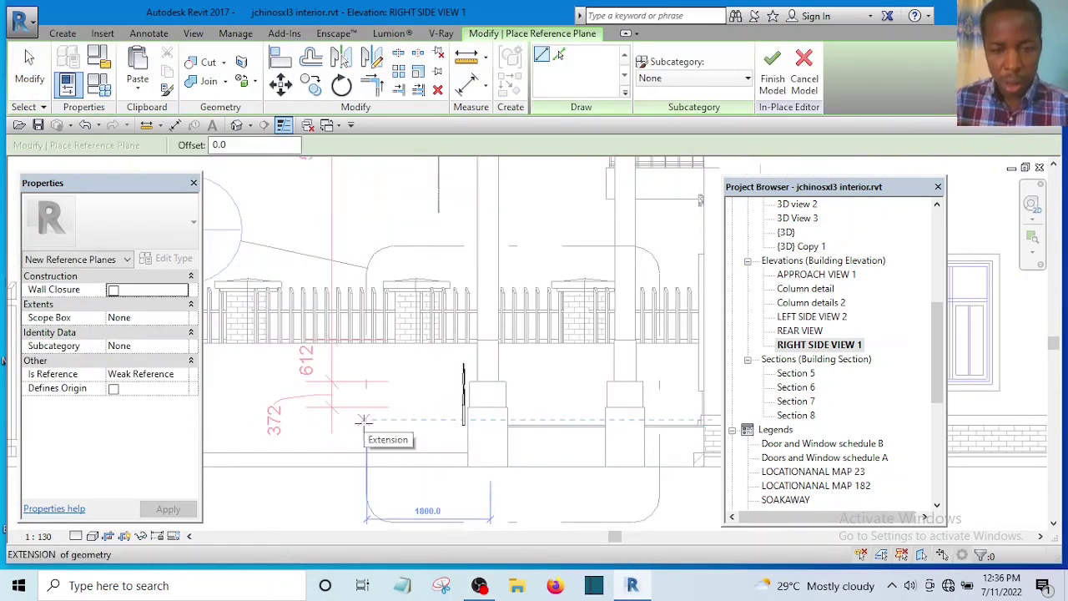
{"action": "scroll", "coordinate": [461, 425], "scroll_direction": "up", "scroll_amount": 5}
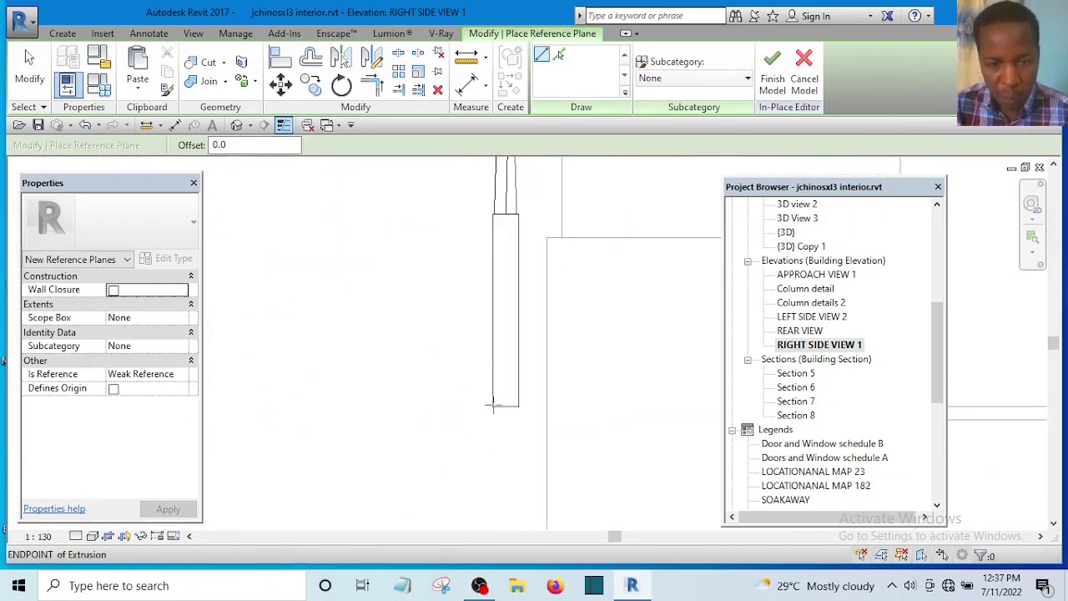
{"action": "left_click", "coordinate": [493, 406]}
{"action": "scroll", "coordinate": [345, 410], "scroll_direction": "down", "scroll_amount": 5}
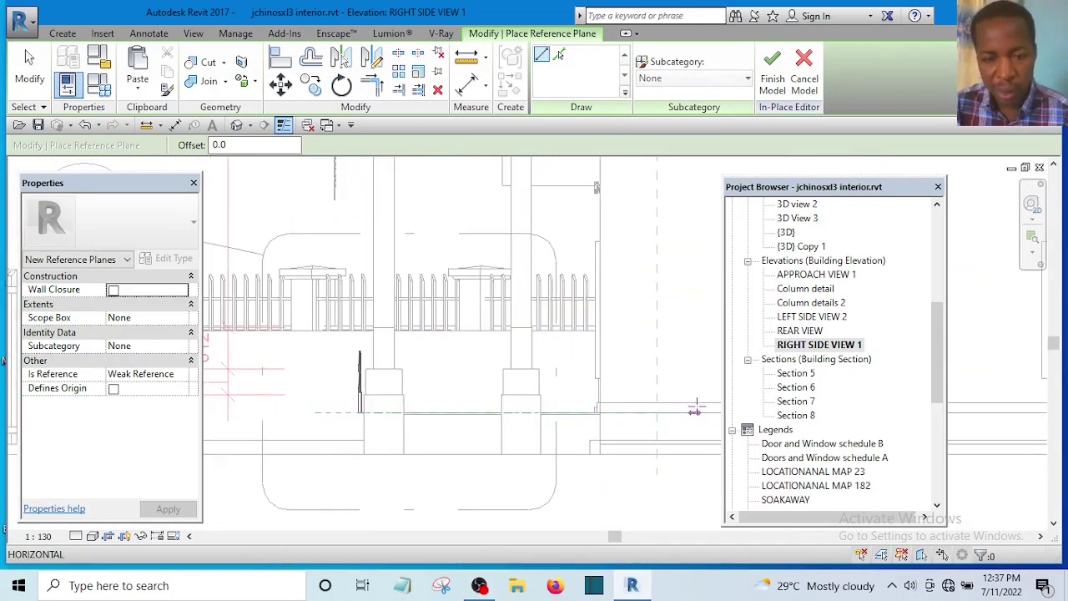
{"action": "left_click", "coordinate": [696, 408]}
{"action": "key", "text": "Escape"}
{"action": "key", "text": "Escape"}
Copy the horizontal reference plane upward to about 1705 mm above the rod's base.
{"action": "scroll", "coordinate": [380, 410], "scroll_direction": "up", "scroll_amount": 3}
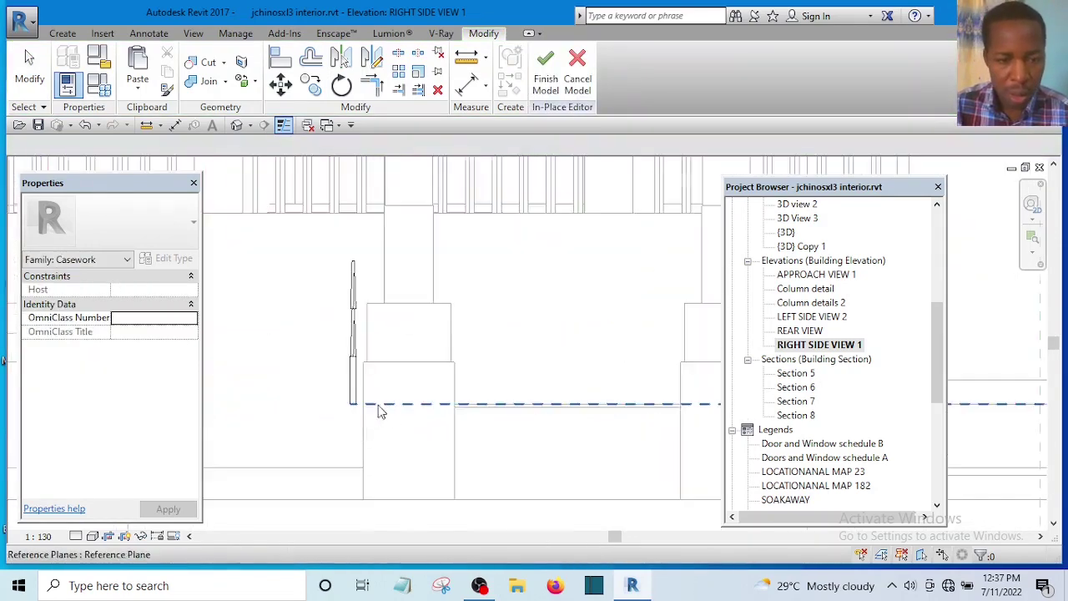
{"action": "scroll", "coordinate": [384, 410], "scroll_direction": "down", "scroll_amount": 3}
{"action": "left_click", "coordinate": [400, 461]}
{"action": "scroll", "coordinate": [417, 479], "scroll_direction": "down", "scroll_amount": 2}
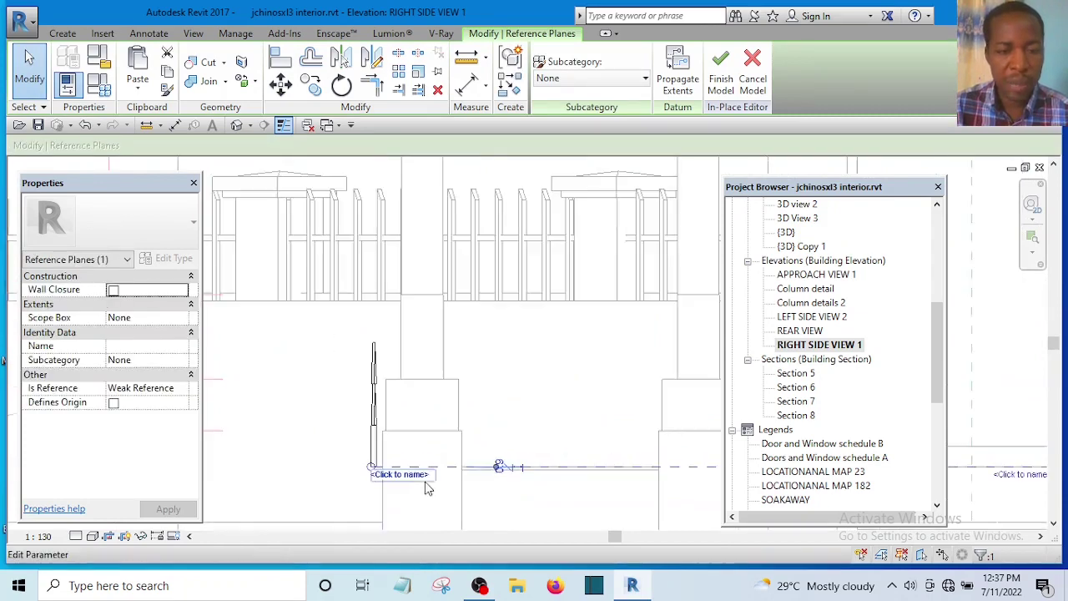
{"action": "left_click_drag", "start_coordinate": [419, 286], "coordinate": [422, 233]}
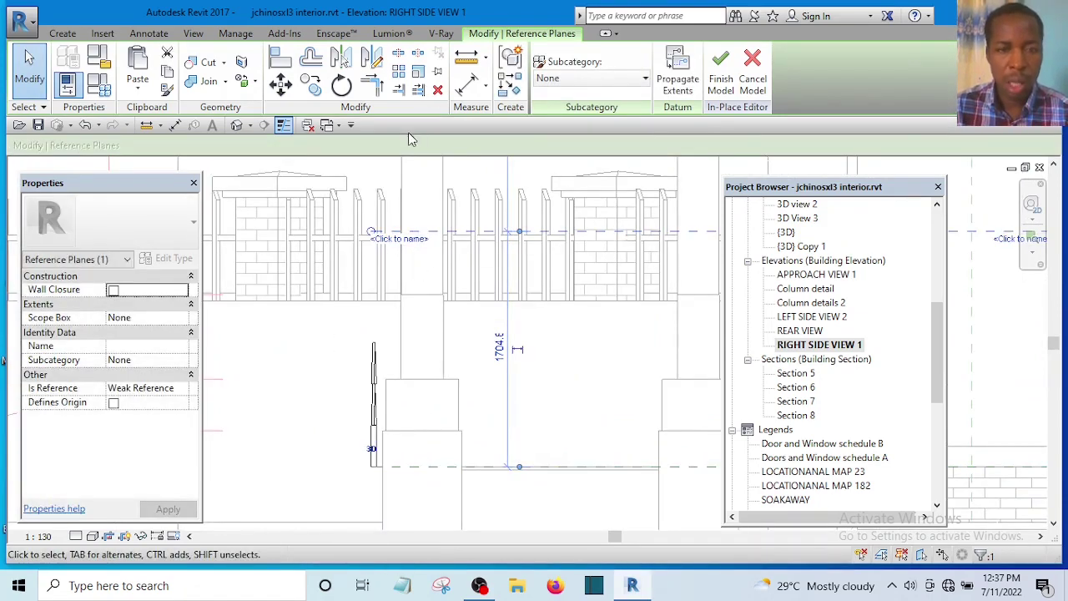
Add an aligned dimension between the upper and lower horizontal reference planes, placing its line beside the rod on the side away from the columns.
{"action": "left_click", "coordinate": [469, 83]}
{"action": "scroll", "coordinate": [425, 255], "scroll_direction": "up", "scroll_amount": 3}
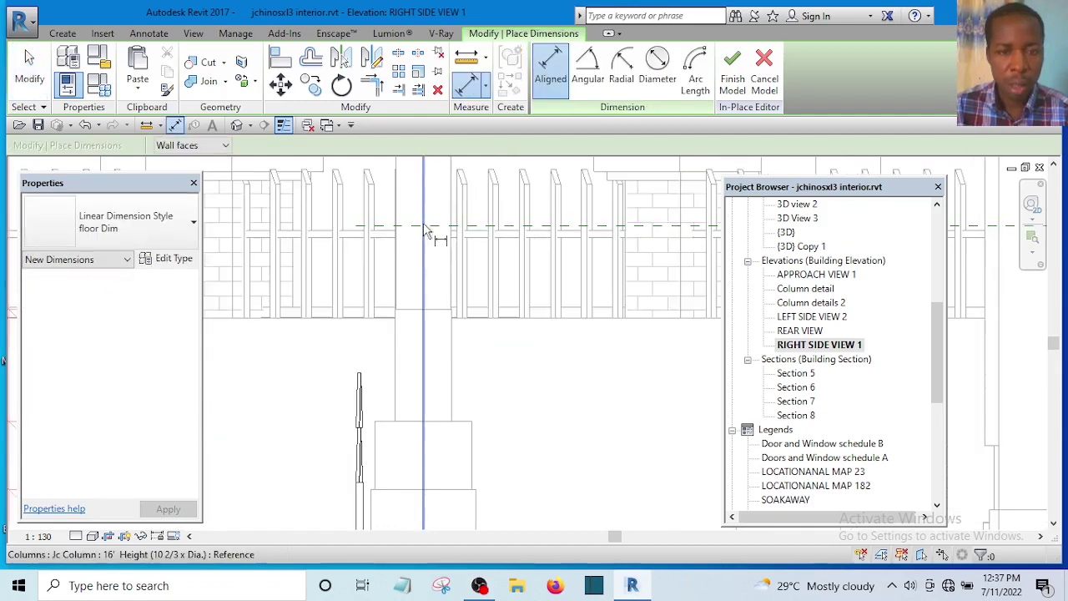
{"action": "left_click", "coordinate": [432, 232]}
{"action": "scroll", "coordinate": [421, 408], "scroll_direction": "up", "scroll_amount": 2}
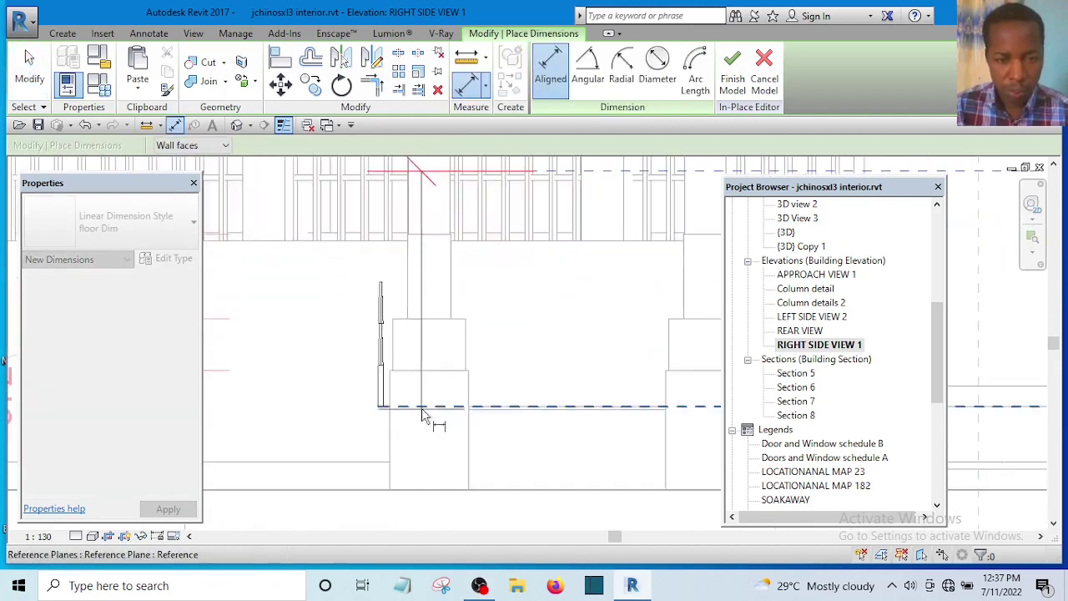
{"action": "left_click", "coordinate": [421, 409]}
{"action": "scroll", "coordinate": [425, 413], "scroll_direction": "down", "scroll_amount": 2}
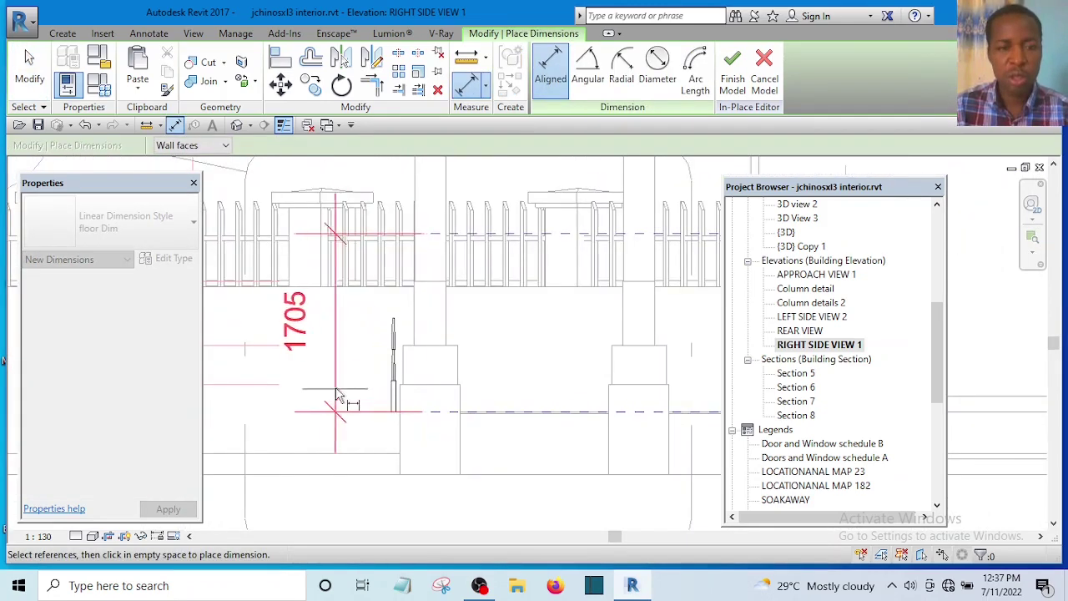
{"action": "left_click", "coordinate": [338, 389]}
{"action": "key", "text": "Escape"}
{"action": "key", "text": "Escape"}
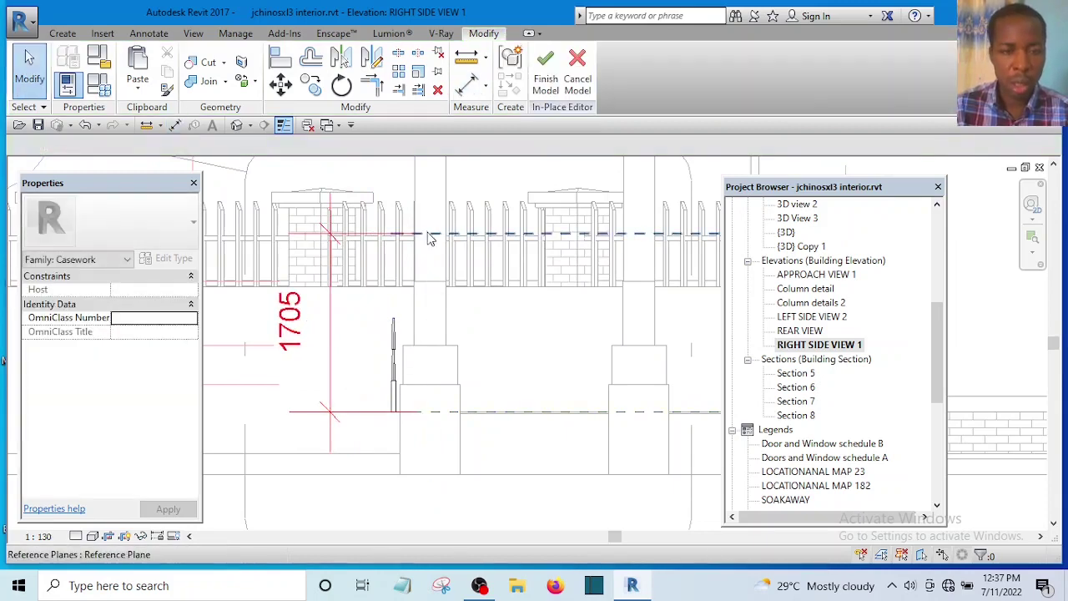
Set the dimensioned spacing between the two horizontal reference planes to 900 mm by moving the upper plane.
{"action": "left_click", "coordinate": [429, 233]}
{"action": "left_click", "coordinate": [302, 320]}
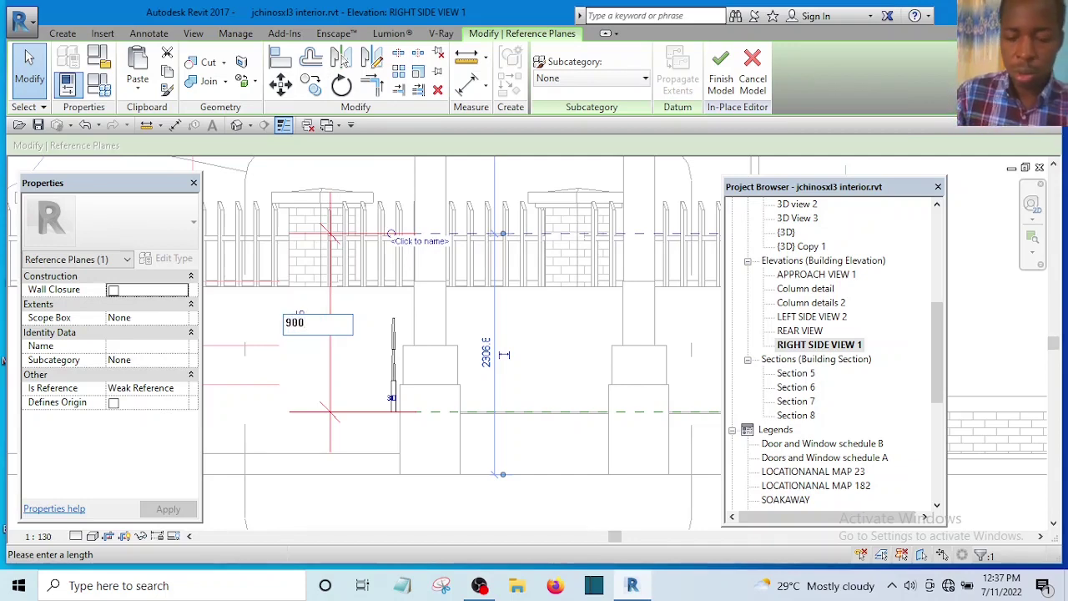
{"action": "key", "text": "Return"}
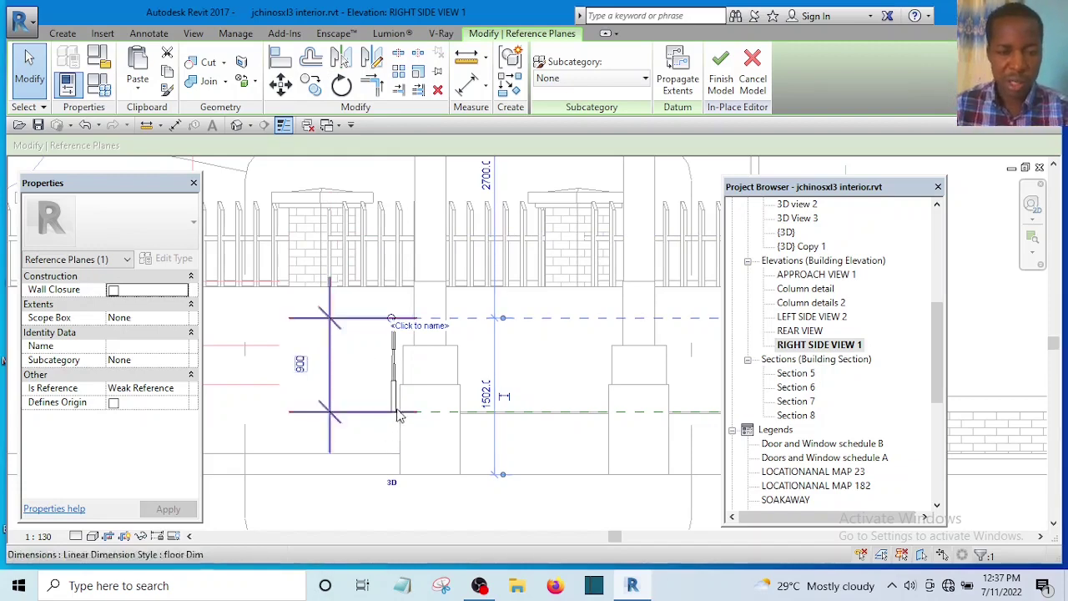
Set the upper reference plane's height above the rod's base plane to 800 mm and deselect it.
{"action": "scroll", "coordinate": [365, 373], "scroll_direction": "up", "scroll_amount": 2}
{"action": "left_click", "coordinate": [276, 364]}
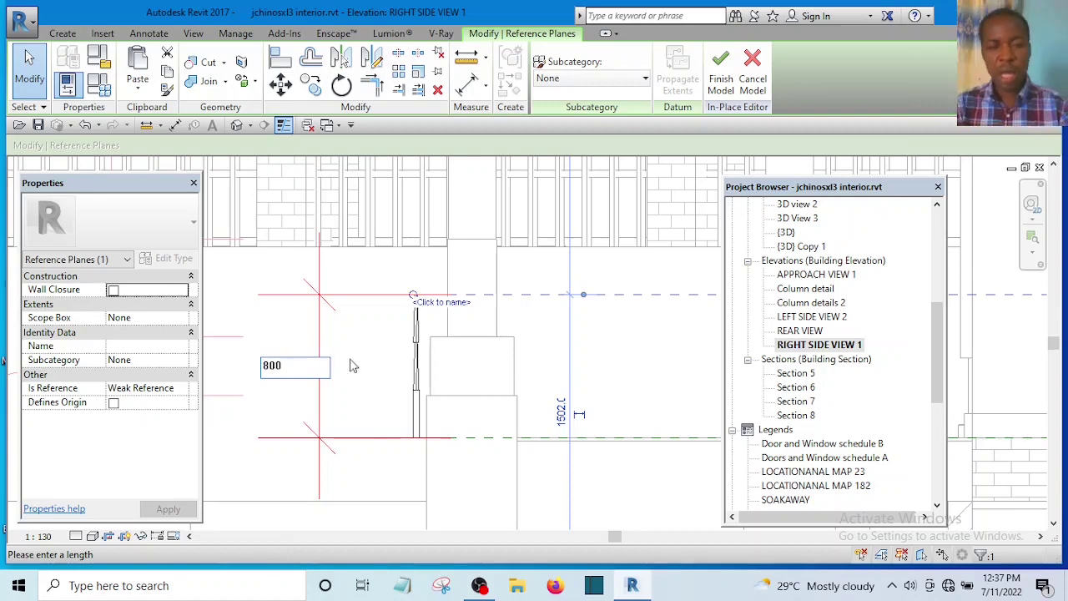
{"action": "type", "text": "800"}
{"action": "key", "text": "Return"}
{"action": "key", "text": "Escape"}
Examine the upper swept blend and the base rod extrusion to compare the stacked support's height with the upper reference plane.
{"action": "scroll", "coordinate": [370, 269], "scroll_direction": "up", "scroll_amount": 3}
{"action": "scroll", "coordinate": [430, 417], "scroll_direction": "down", "scroll_amount": 2}
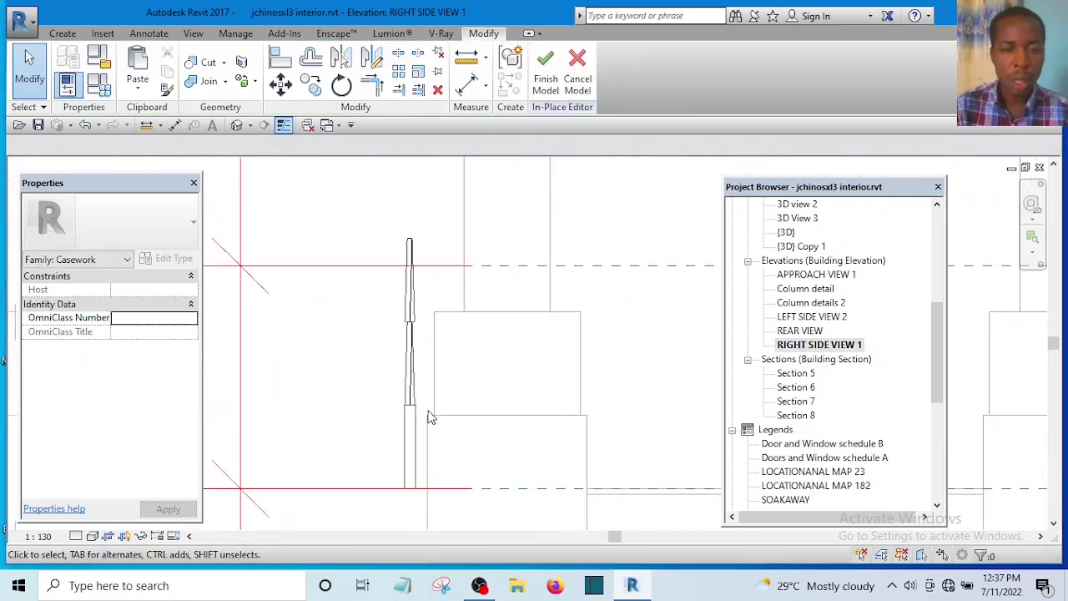
{"action": "left_click", "coordinate": [409, 293]}
{"action": "scroll", "coordinate": [410, 294], "scroll_direction": "up", "scroll_amount": 3}
{"action": "scroll", "coordinate": [410, 294], "scroll_direction": "down", "scroll_amount": 2}
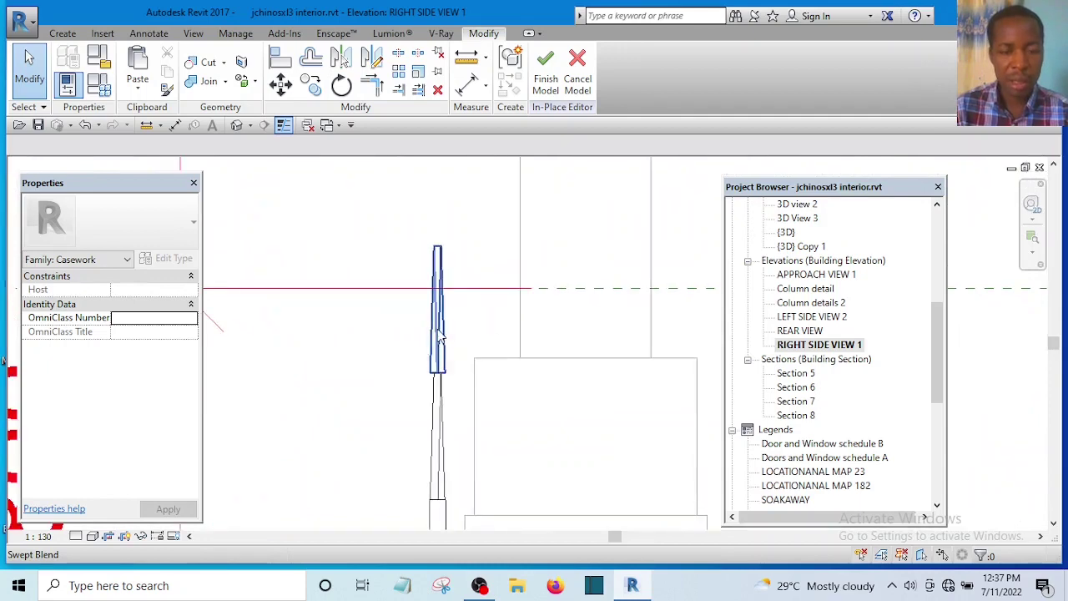
{"action": "left_click", "coordinate": [439, 335]}
{"action": "scroll", "coordinate": [440, 342], "scroll_direction": "down", "scroll_amount": 3}
{"action": "scroll", "coordinate": [442, 392], "scroll_direction": "up", "scroll_amount": 2}
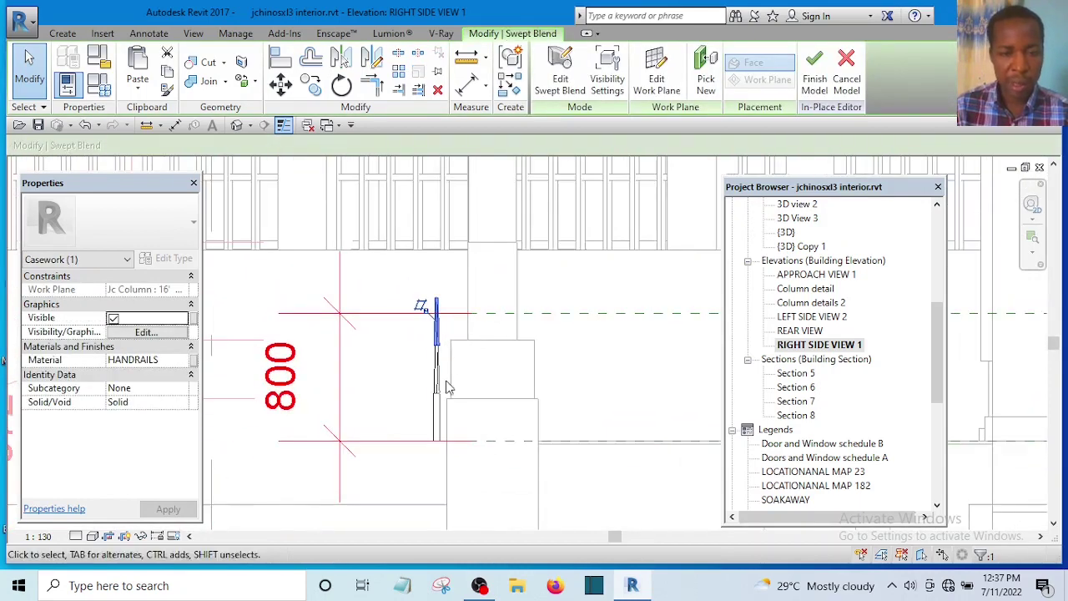
{"action": "scroll", "coordinate": [439, 428], "scroll_direction": "up", "scroll_amount": 2}
{"action": "left_click", "coordinate": [439, 428]}
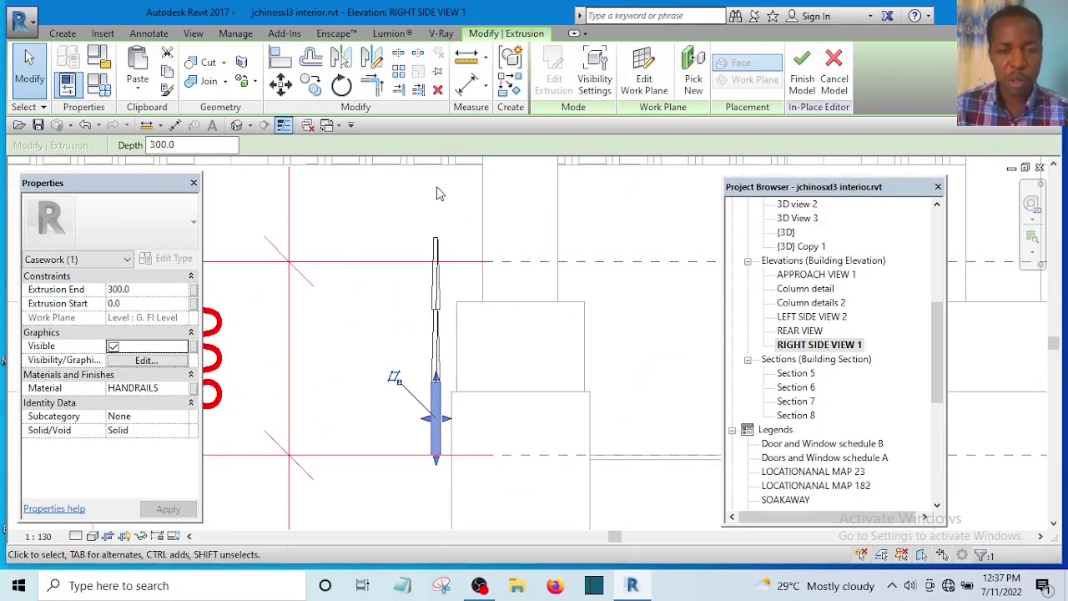
{"action": "left_click", "coordinate": [434, 229]}
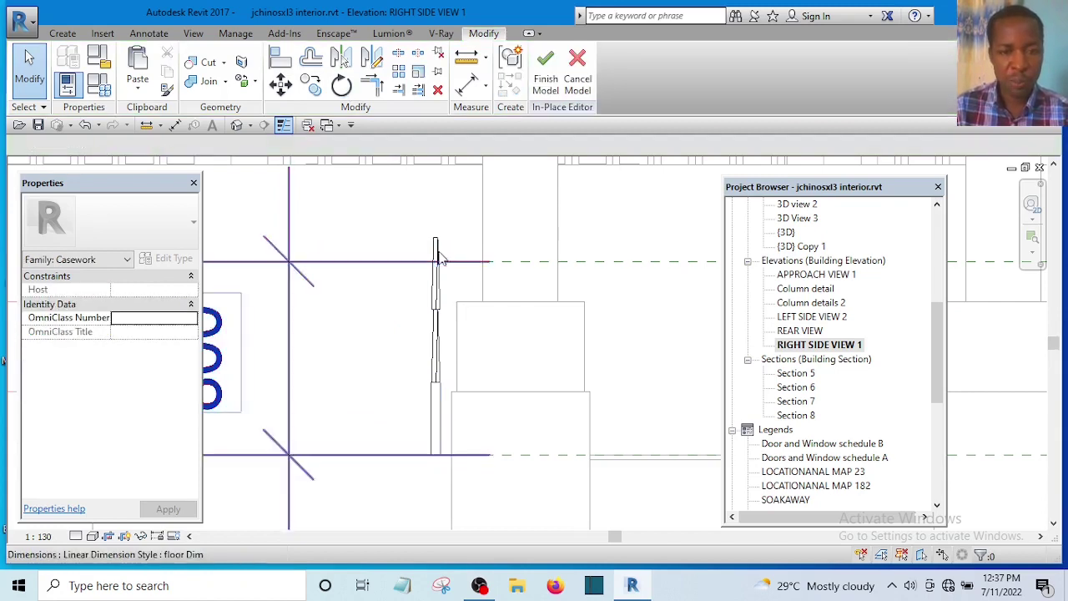
Edit the lower tapered swept blend and open its path sketch in the APPROACH VIEW 1 elevation.
{"action": "left_click", "coordinate": [437, 331]}
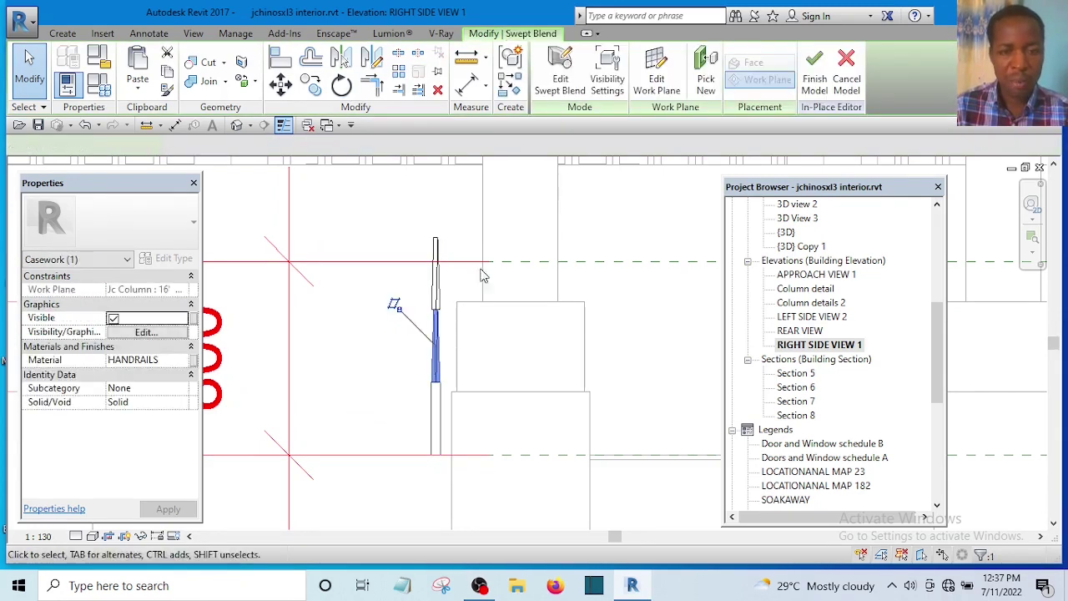
{"action": "left_click", "coordinate": [559, 93]}
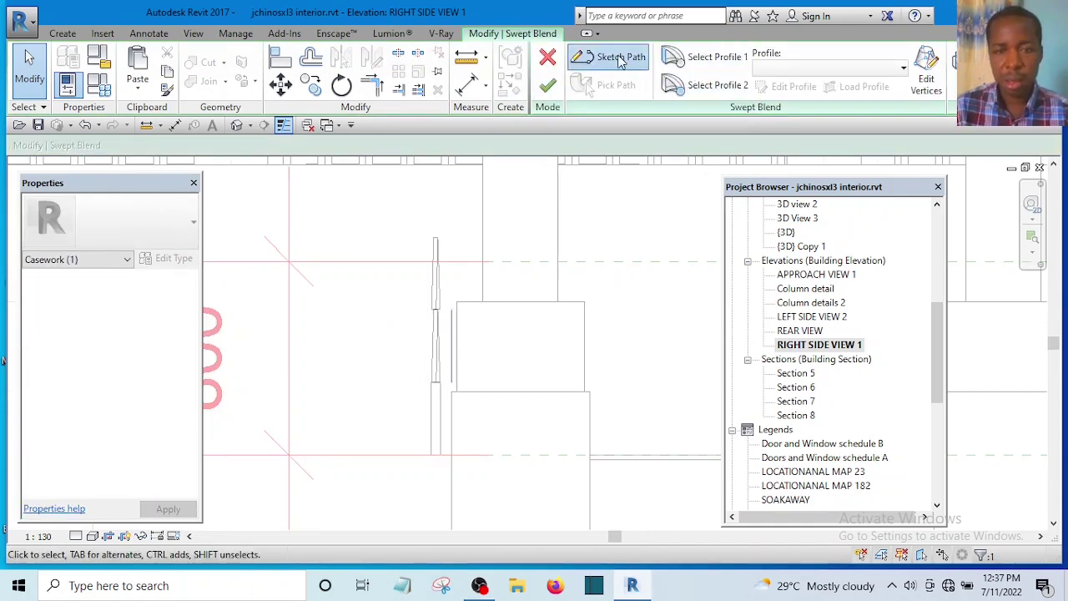
{"action": "left_click", "coordinate": [620, 60]}
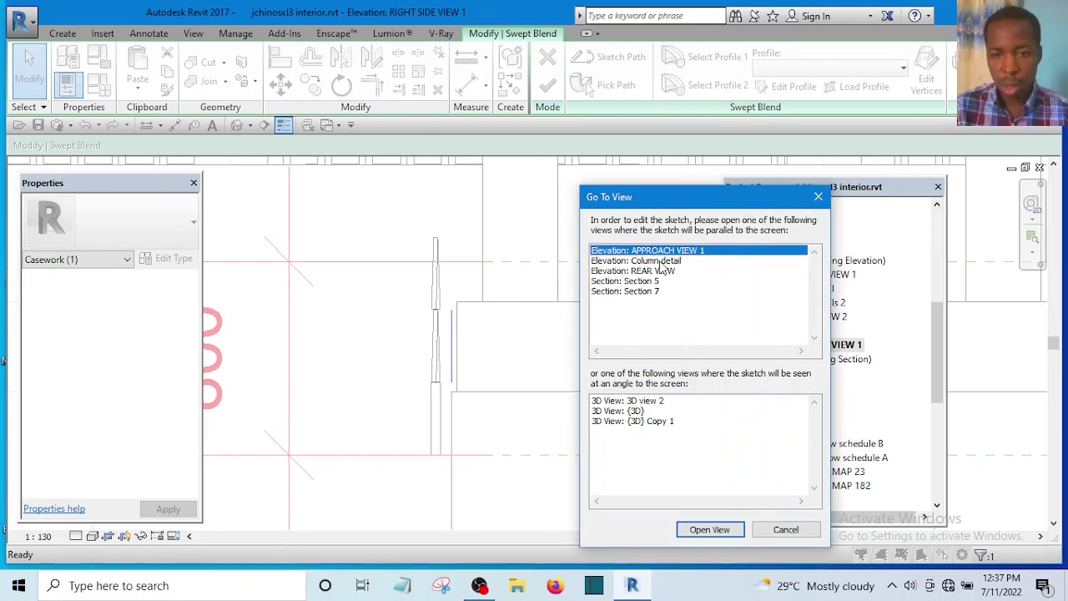
{"action": "double_click", "coordinate": [659, 253]}
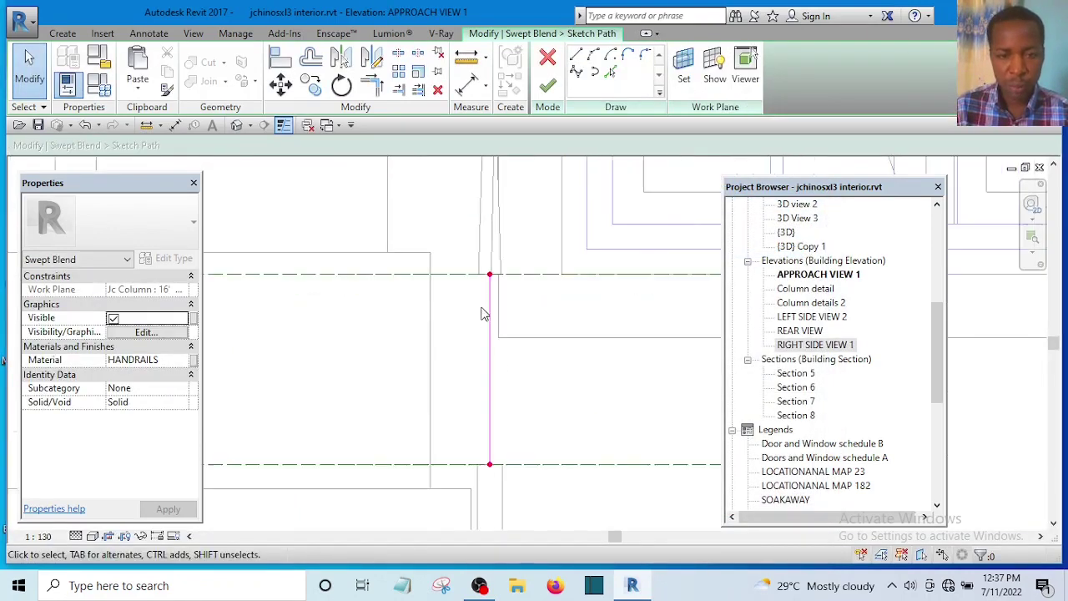
Set the swept blend's vertical path length to 200 and finish both the path sketch and the swept blend.
{"action": "left_click", "coordinate": [493, 267]}
{"action": "left_click_drag", "start_coordinate": [493, 267], "coordinate": [494, 337]}
{"action": "scroll", "coordinate": [496, 403], "scroll_direction": "down", "scroll_amount": 3}
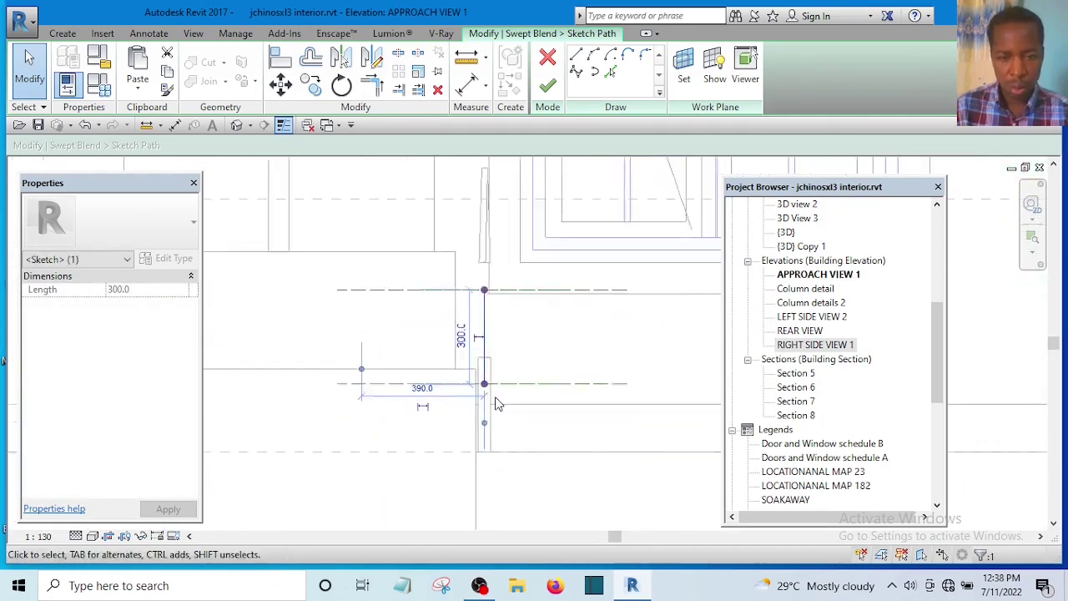
{"action": "scroll", "coordinate": [487, 392], "scroll_direction": "up", "scroll_amount": 3}
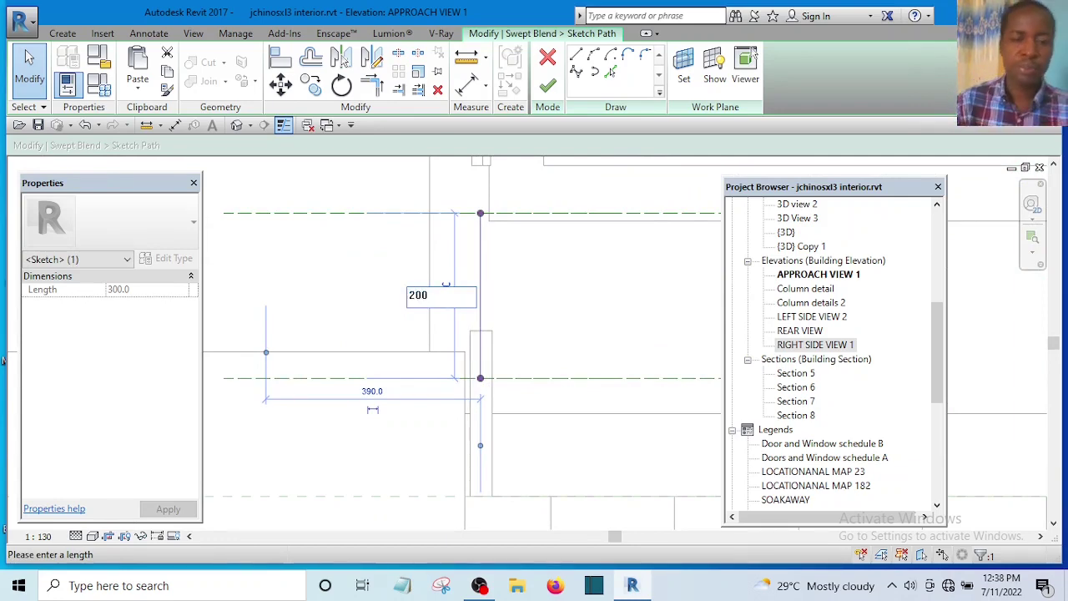
{"action": "key", "text": "Return"}
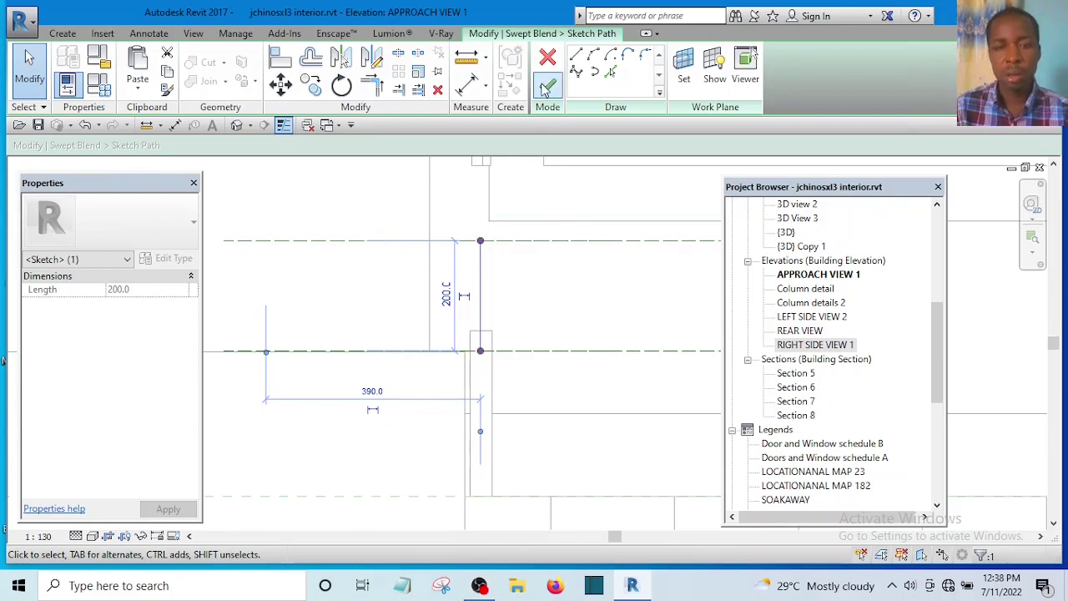
{"action": "left_click", "coordinate": [546, 87]}
{"action": "scroll", "coordinate": [474, 365], "scroll_direction": "up", "scroll_amount": 2}
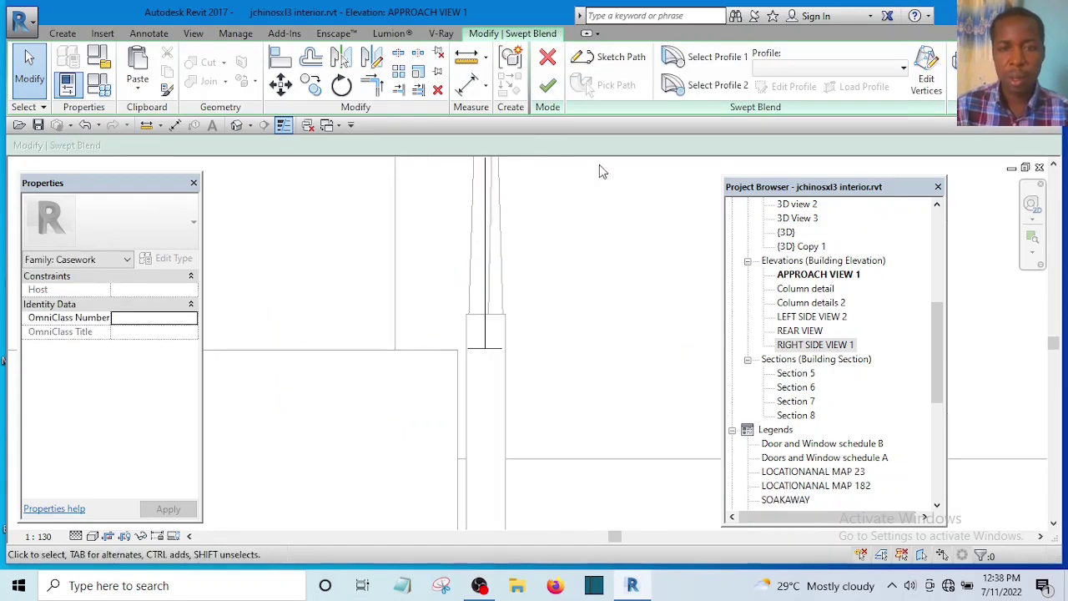
{"action": "left_click", "coordinate": [547, 86]}
Move the shortened swept blend up so its base rests on top of the bottom extrusion.
{"action": "scroll", "coordinate": [528, 399], "scroll_direction": "down", "scroll_amount": 3}
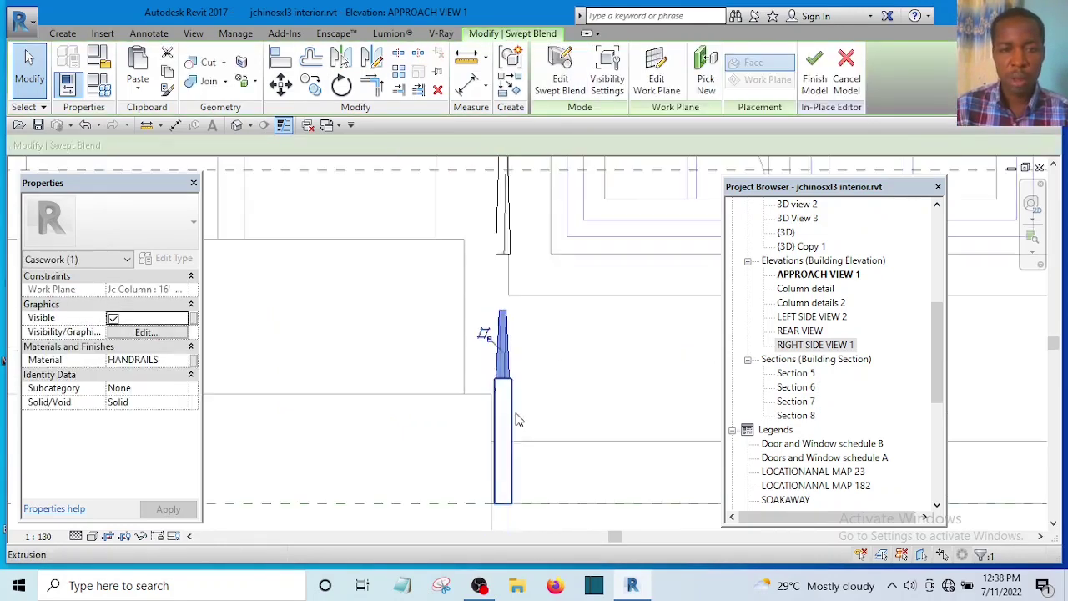
{"action": "scroll", "coordinate": [538, 382], "scroll_direction": "up", "scroll_amount": 2}
{"action": "left_click", "coordinate": [502, 367]}
{"action": "scroll", "coordinate": [500, 369], "scroll_direction": "up", "scroll_amount": 2}
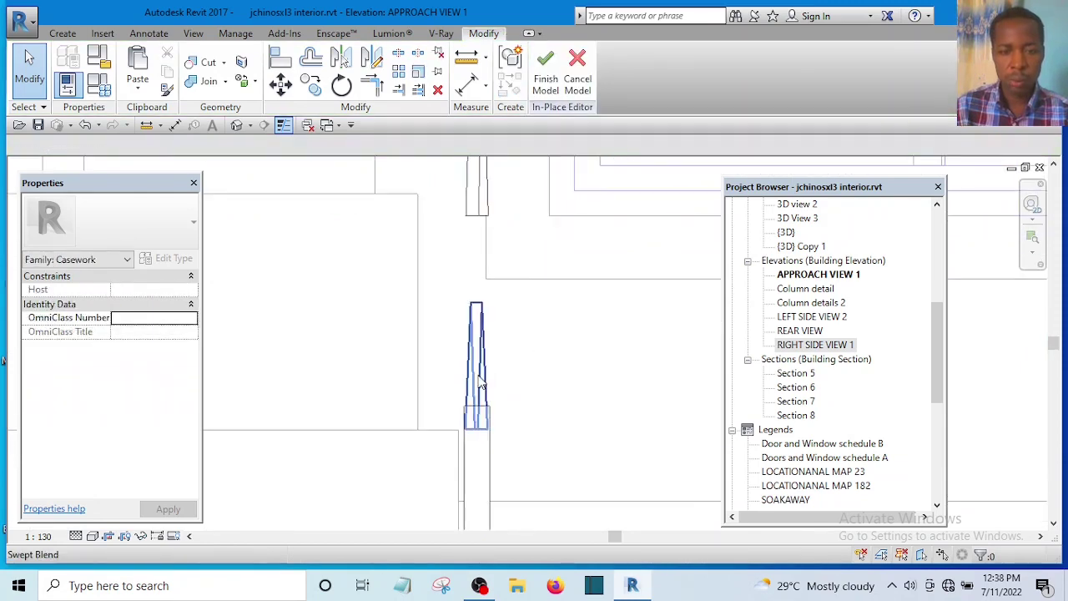
{"action": "left_click", "coordinate": [476, 380]}
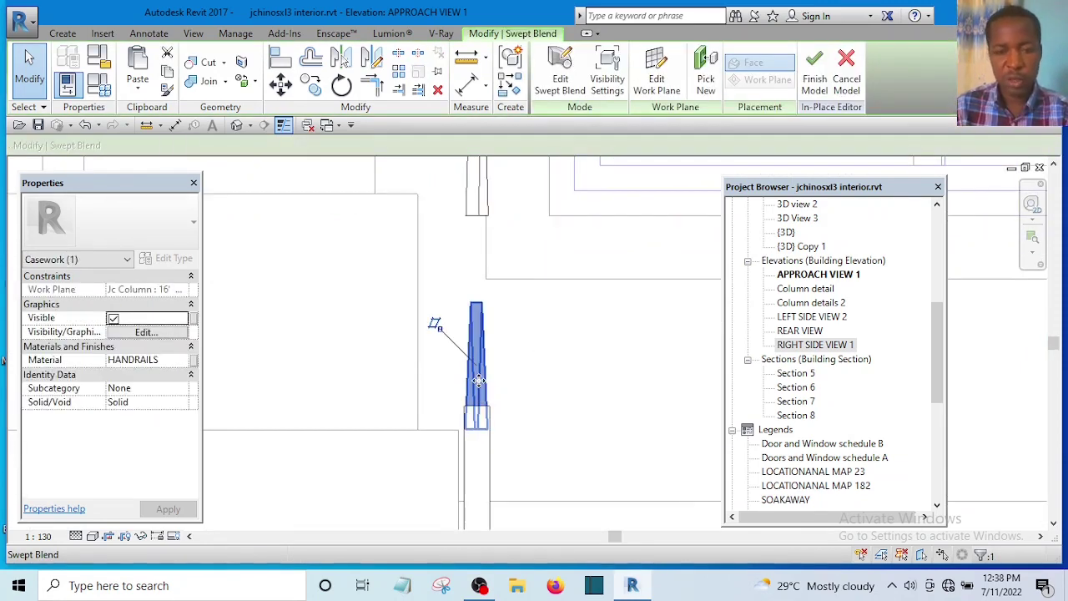
{"action": "left_click_drag", "start_coordinate": [478, 381], "coordinate": [478, 347]}
{"action": "scroll", "coordinate": [509, 436], "scroll_direction": "up", "scroll_amount": 2}
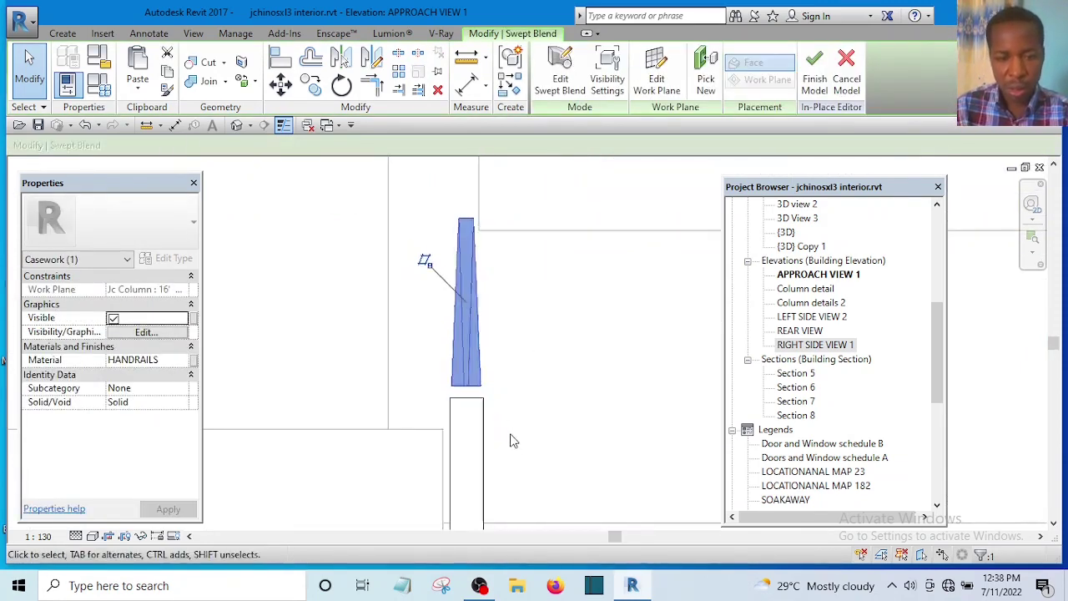
{"action": "scroll", "coordinate": [382, 350], "scroll_direction": "down", "scroll_amount": 1}
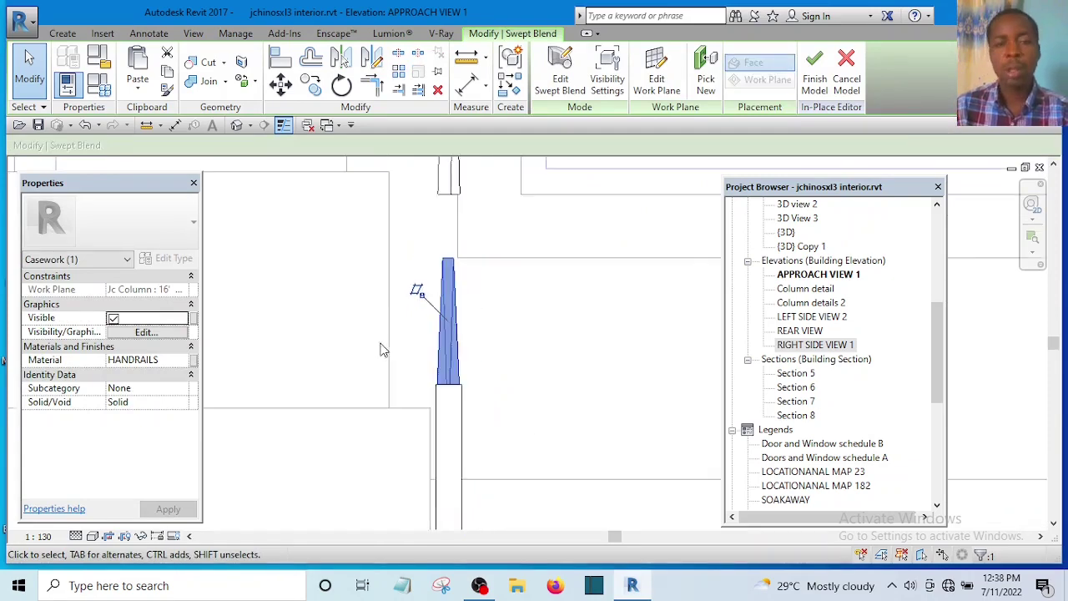
{"action": "scroll", "coordinate": [382, 351], "scroll_direction": "down", "scroll_amount": 2}
Replace the old upper swept blend with a copy of the shortened one, stacked directly on top at a 200 offset.
{"action": "left_click", "coordinate": [441, 303]}
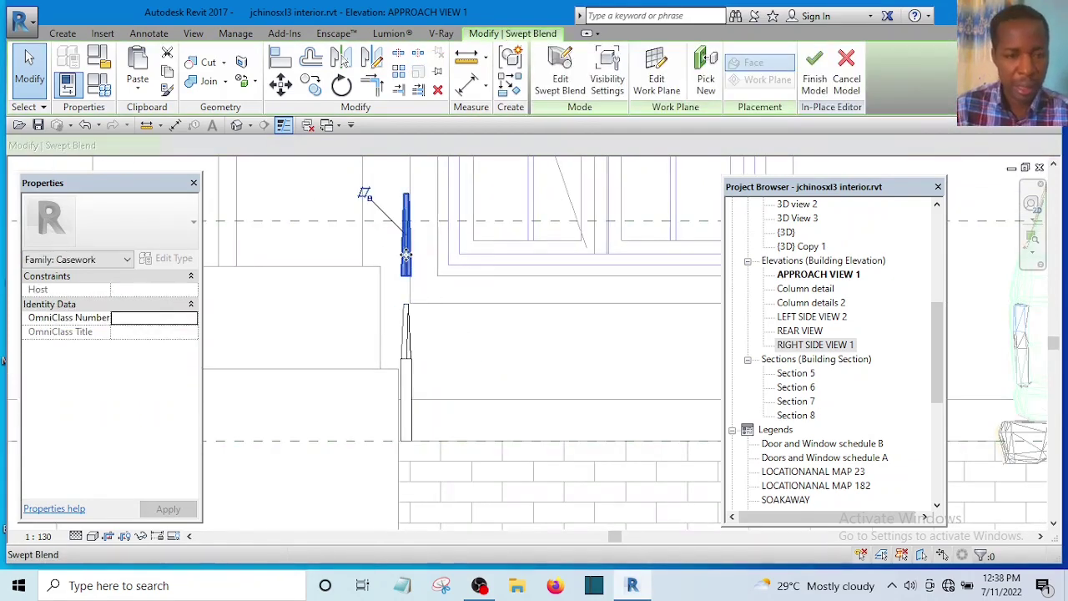
{"action": "left_click_drag", "start_coordinate": [406, 254], "coordinate": [412, 333]}
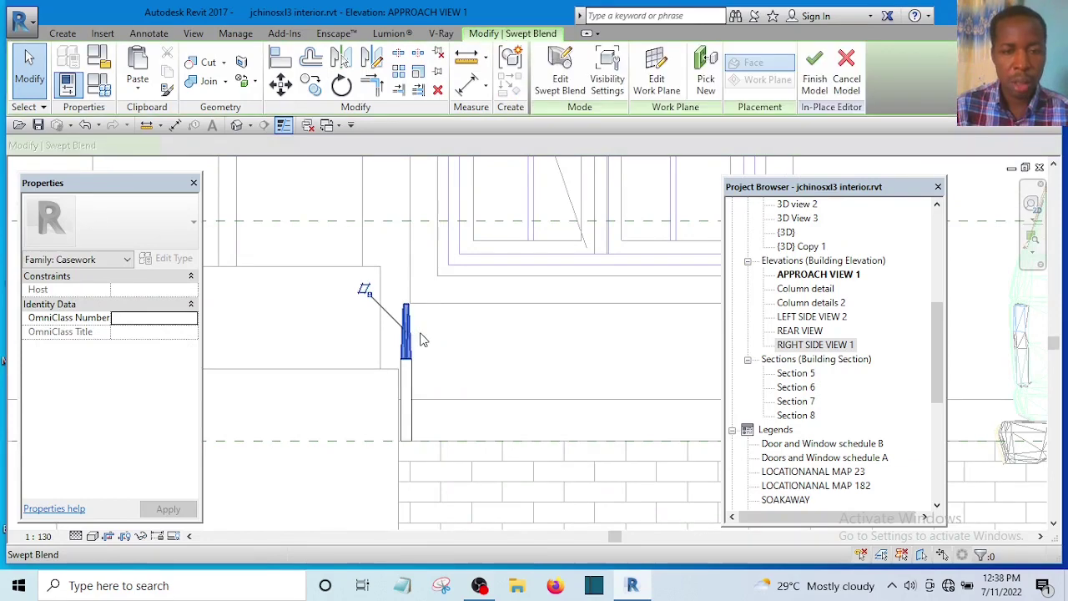
{"action": "left_click", "coordinate": [422, 339]}
{"action": "left_click", "coordinate": [310, 85]}
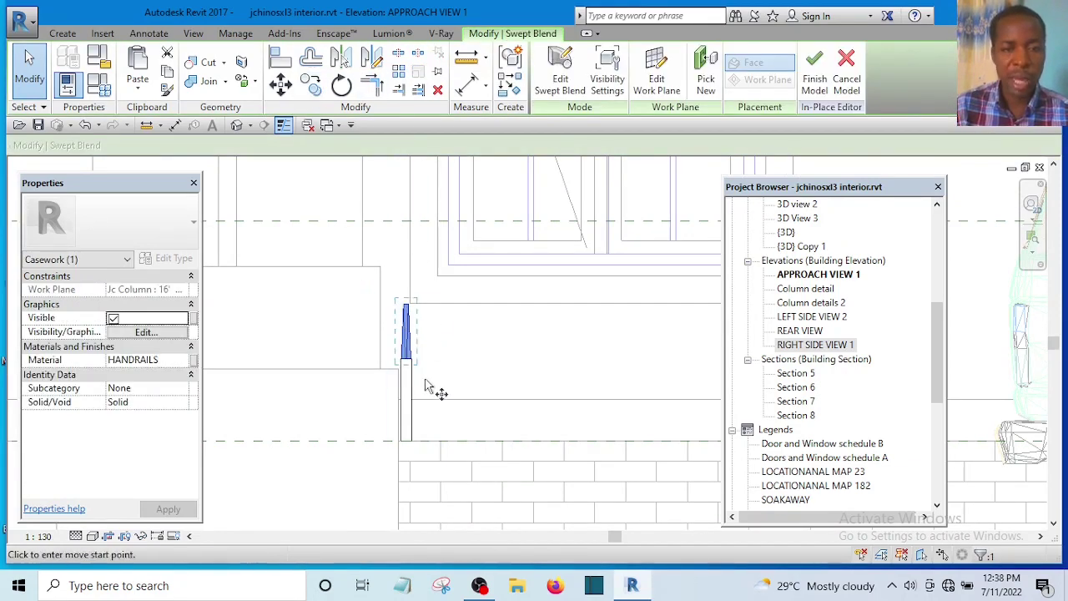
{"action": "scroll", "coordinate": [417, 361], "scroll_direction": "up", "scroll_amount": 5}
{"action": "scroll", "coordinate": [417, 360], "scroll_direction": "up", "scroll_amount": 2}
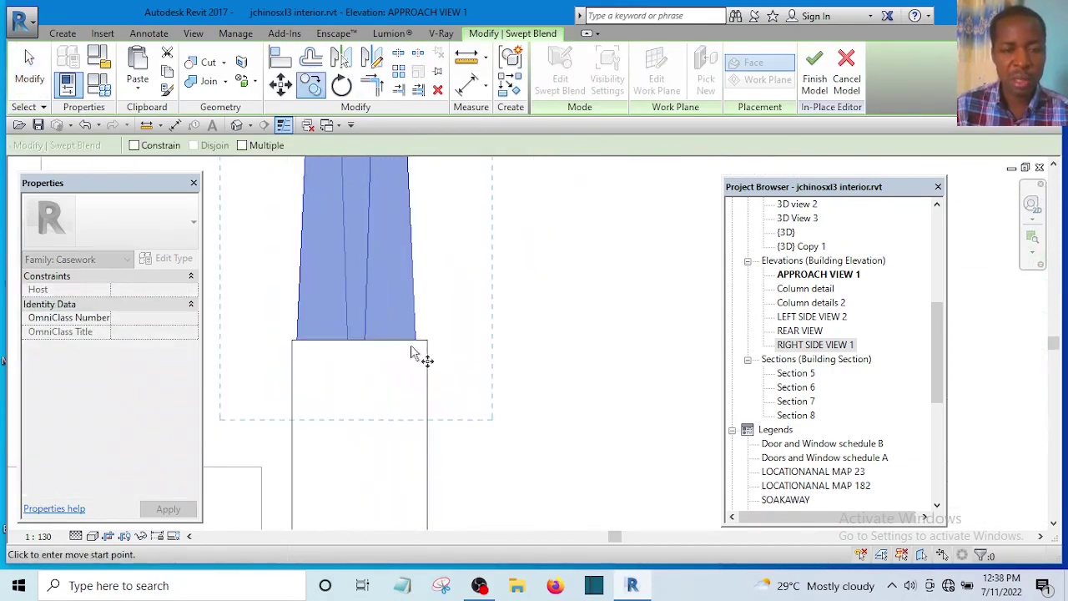
{"action": "left_click", "coordinate": [367, 344]}
{"action": "scroll", "coordinate": [376, 381], "scroll_direction": "down", "scroll_amount": 4}
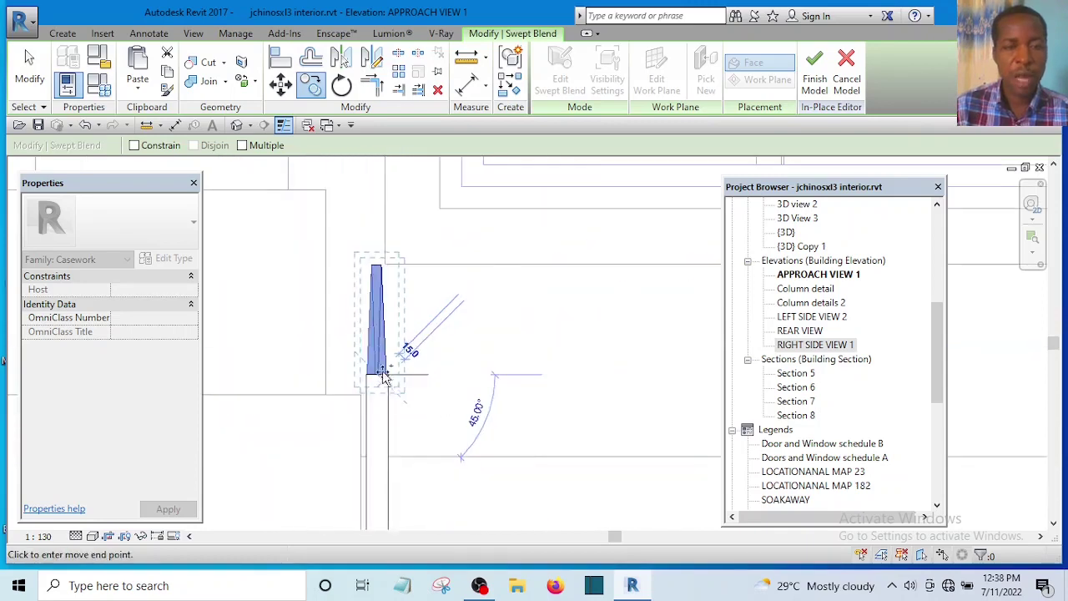
{"action": "scroll", "coordinate": [385, 263], "scroll_direction": "up", "scroll_amount": 3}
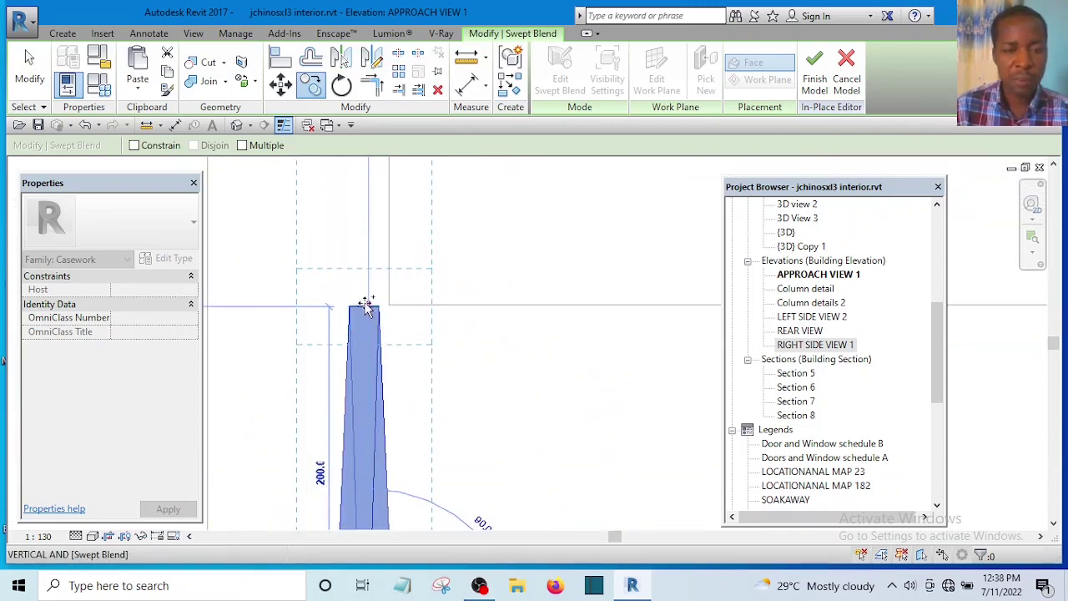
{"action": "left_click", "coordinate": [367, 305]}
{"action": "scroll", "coordinate": [504, 363], "scroll_direction": "down", "scroll_amount": 4}
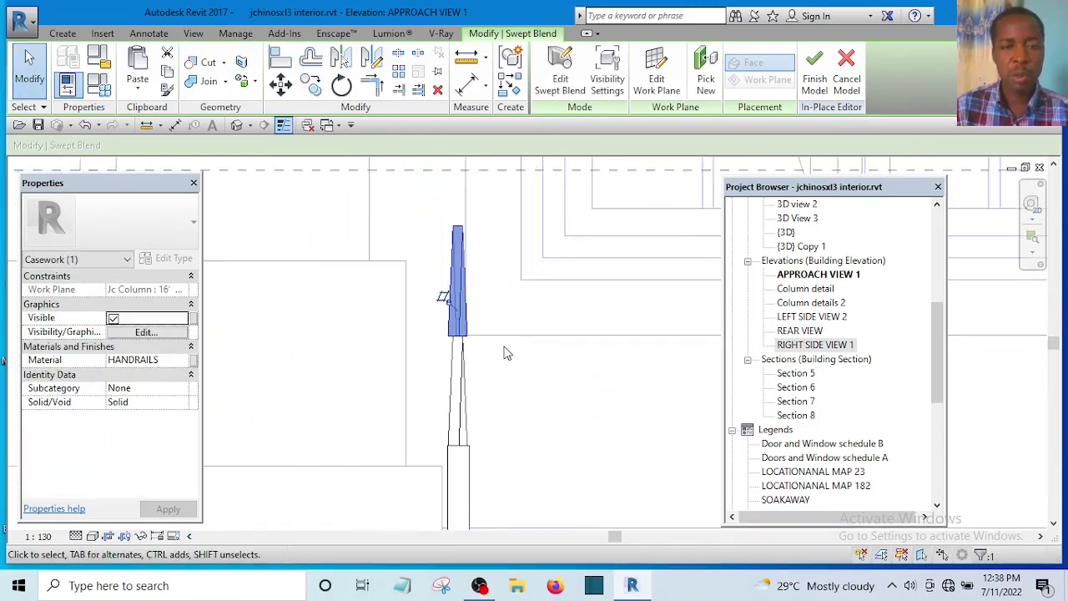
Copy the bottom extrusion, with Constrain off, onto the top of the upper swept blend.
{"action": "scroll", "coordinate": [518, 370], "scroll_direction": "up", "scroll_amount": 3}
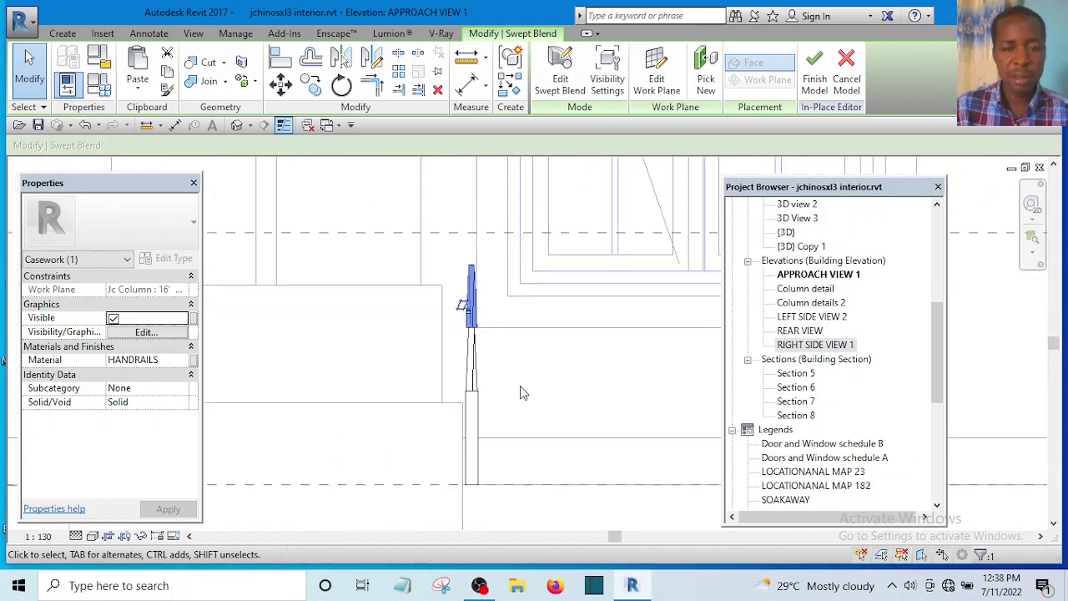
{"action": "left_click", "coordinate": [469, 415]}
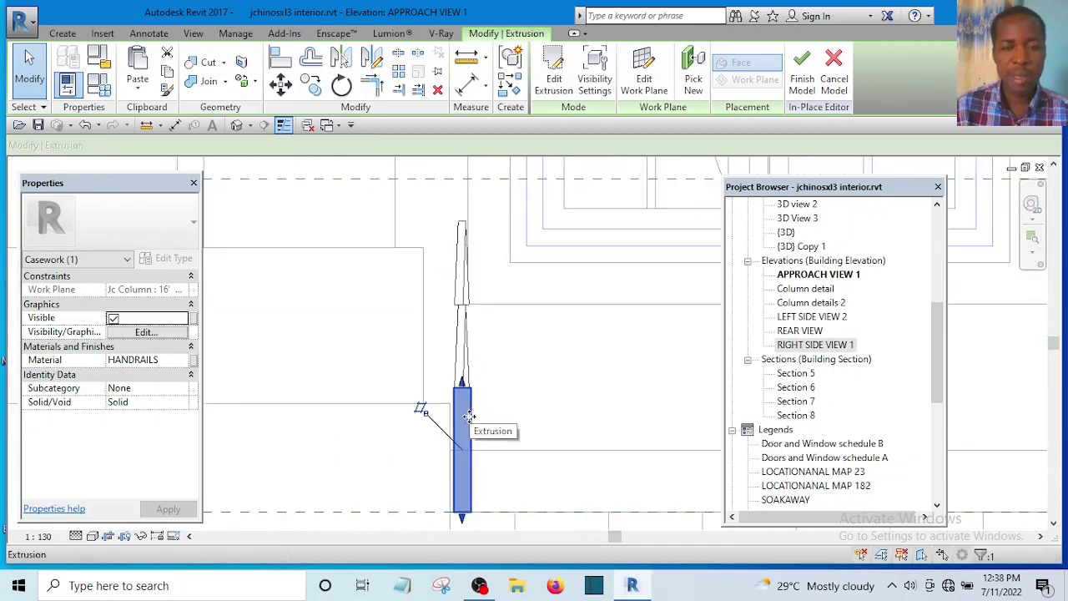
{"action": "left_click", "coordinate": [313, 89]}
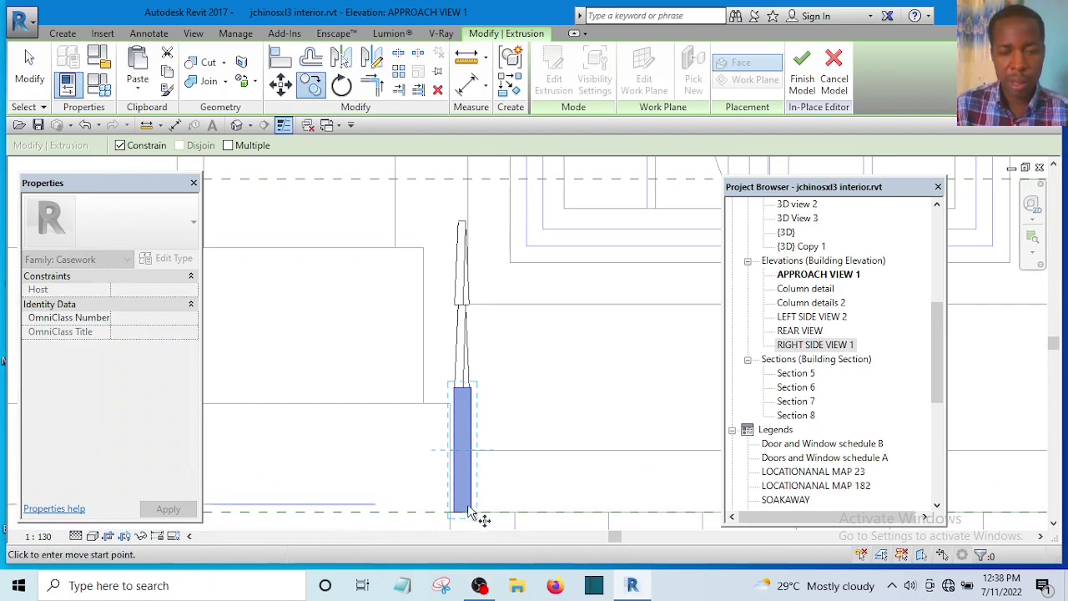
{"action": "scroll", "coordinate": [477, 312], "scroll_direction": "up", "scroll_amount": 2}
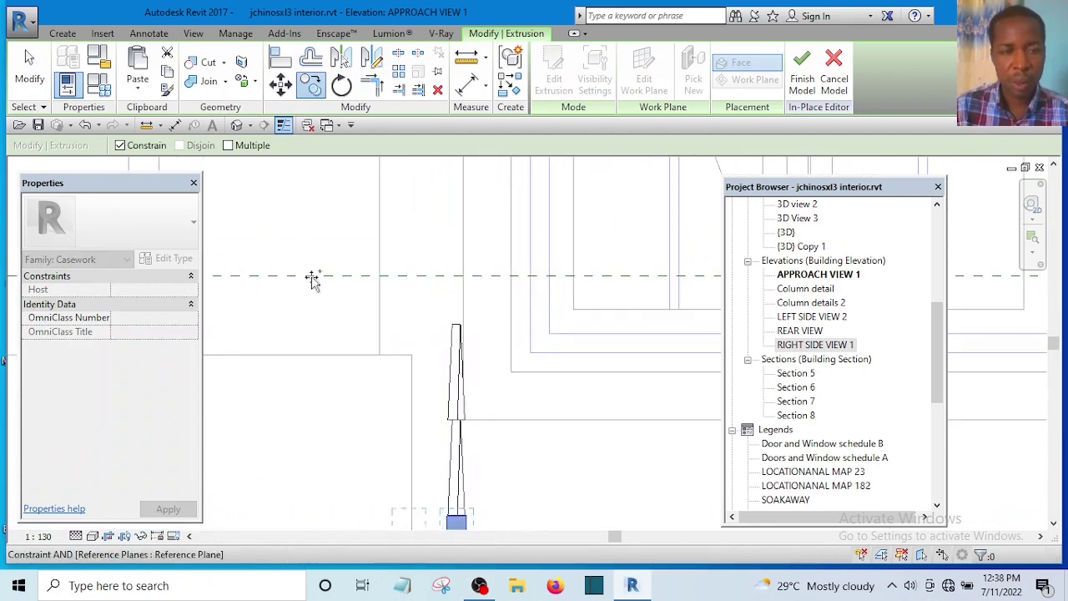
{"action": "scroll", "coordinate": [467, 334], "scroll_direction": "up", "scroll_amount": 2}
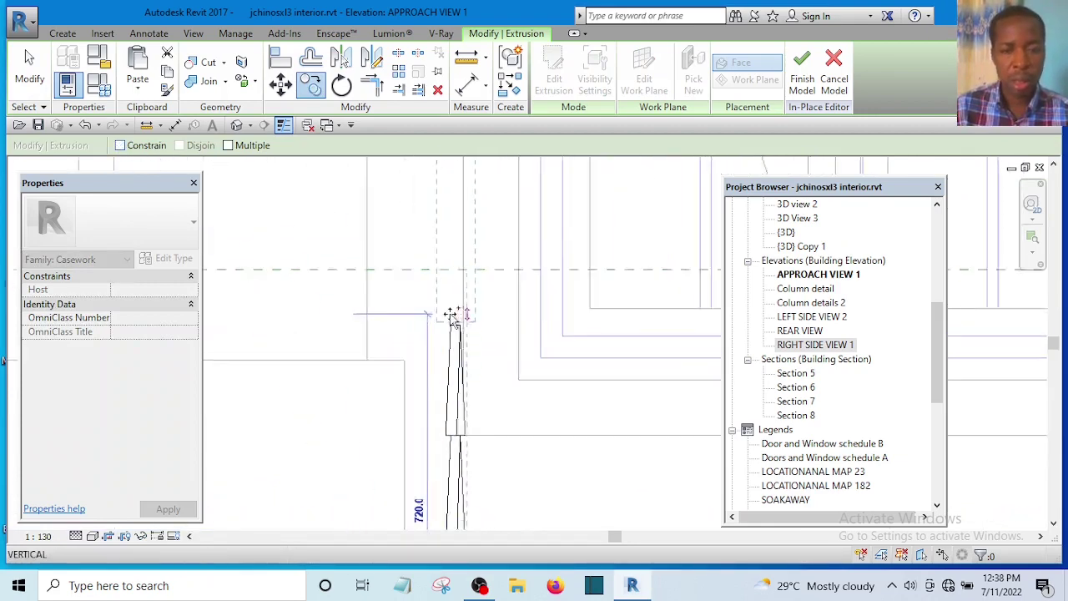
{"action": "key", "text": "Escape"}
{"action": "left_click", "coordinate": [467, 332]}
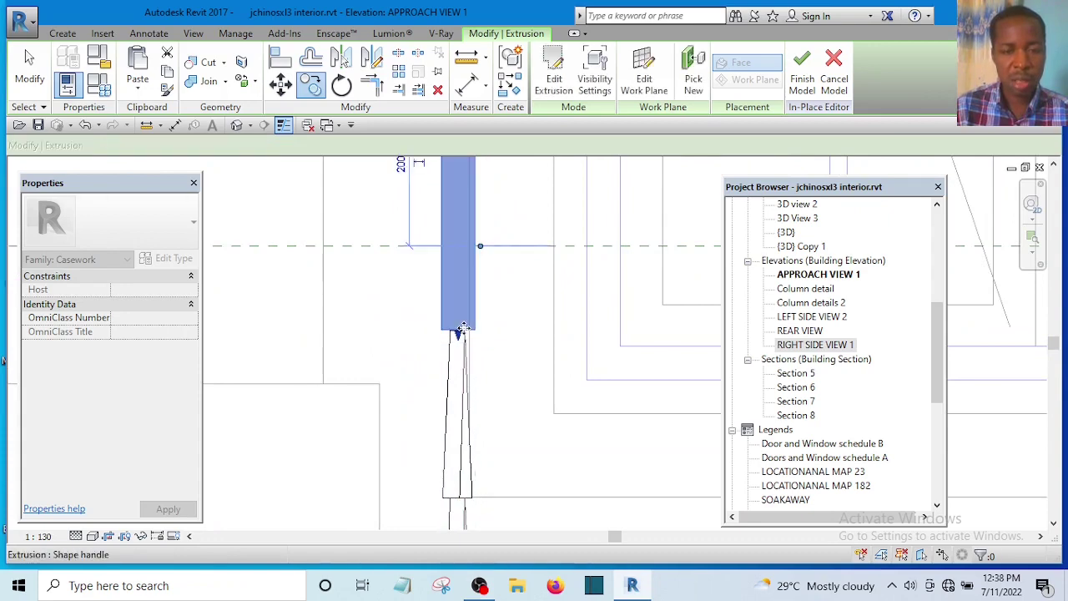
Shorten the copied extrusion to a depth of 100 by lowering its top end to the upper reference plane.
{"action": "scroll", "coordinate": [522, 341], "scroll_direction": "down", "scroll_amount": 3}
{"action": "scroll", "coordinate": [520, 259], "scroll_direction": "up", "scroll_amount": 2}
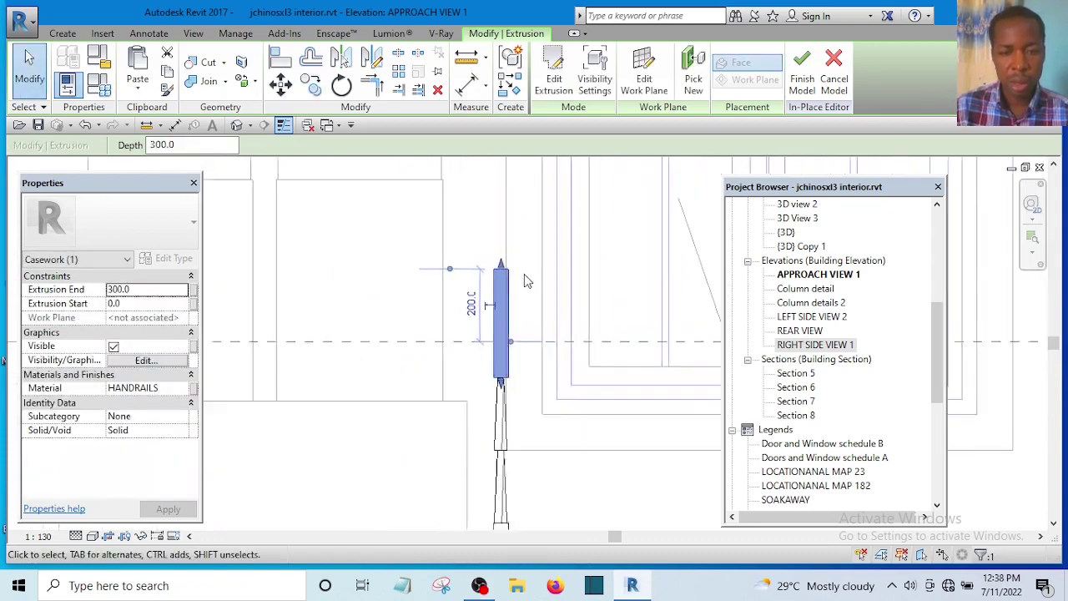
{"action": "left_click_drag", "start_coordinate": [498, 269], "coordinate": [498, 350]}
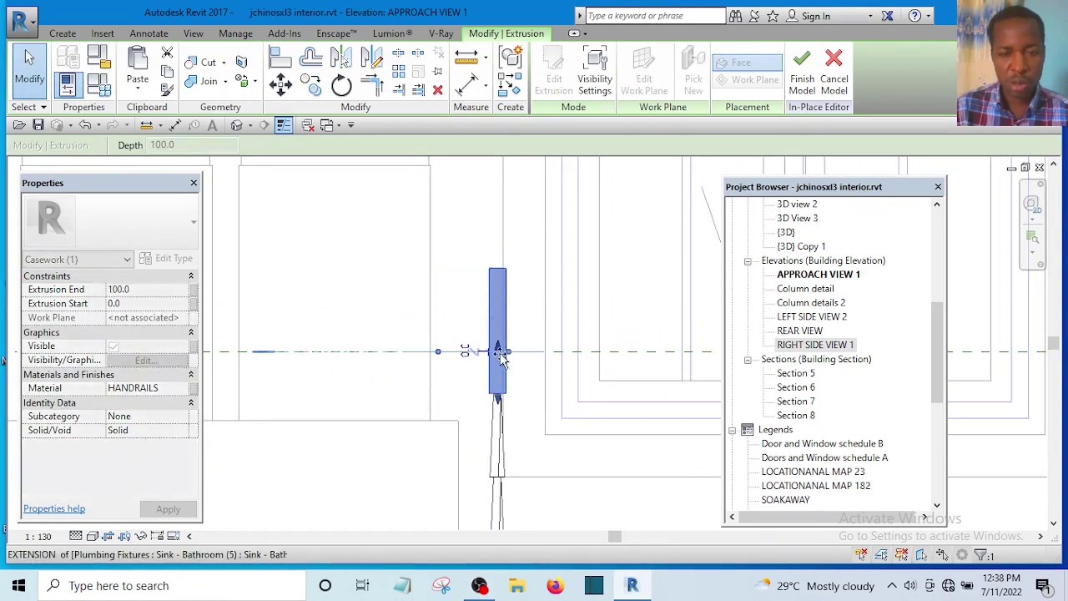
{"action": "left_click", "coordinate": [524, 293]}
Examine the stacked baluster in the elevation and in the default 3D view beside the porch column.
{"action": "middle_click_drag", "start_coordinate": [534, 349], "coordinate": [465, 386]}
{"action": "scroll", "coordinate": [465, 386], "scroll_direction": "down", "scroll_amount": 3}
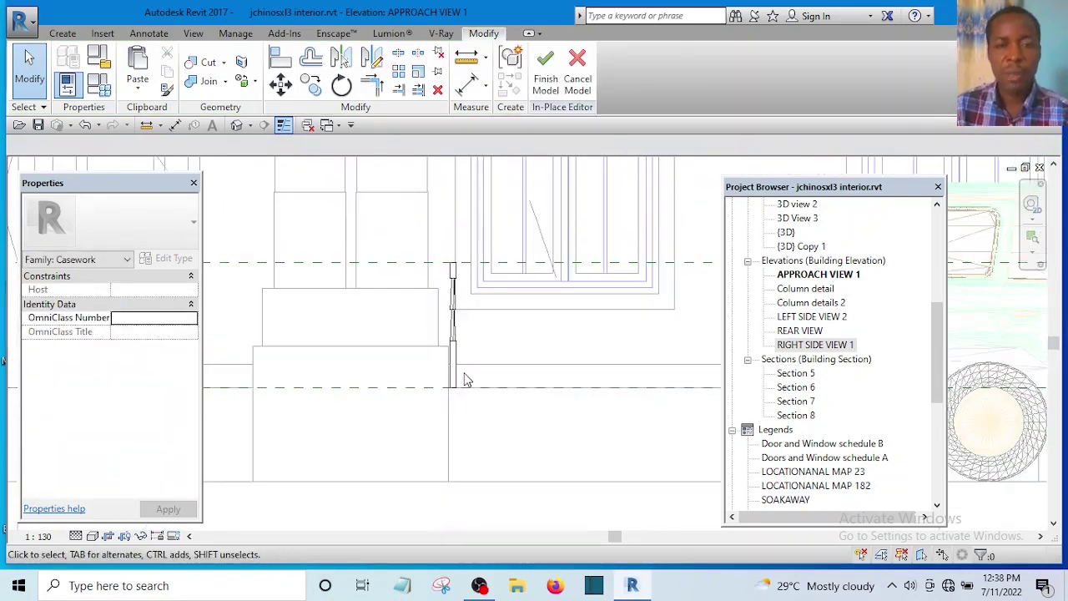
{"action": "scroll", "coordinate": [483, 292], "scroll_direction": "up", "scroll_amount": 2}
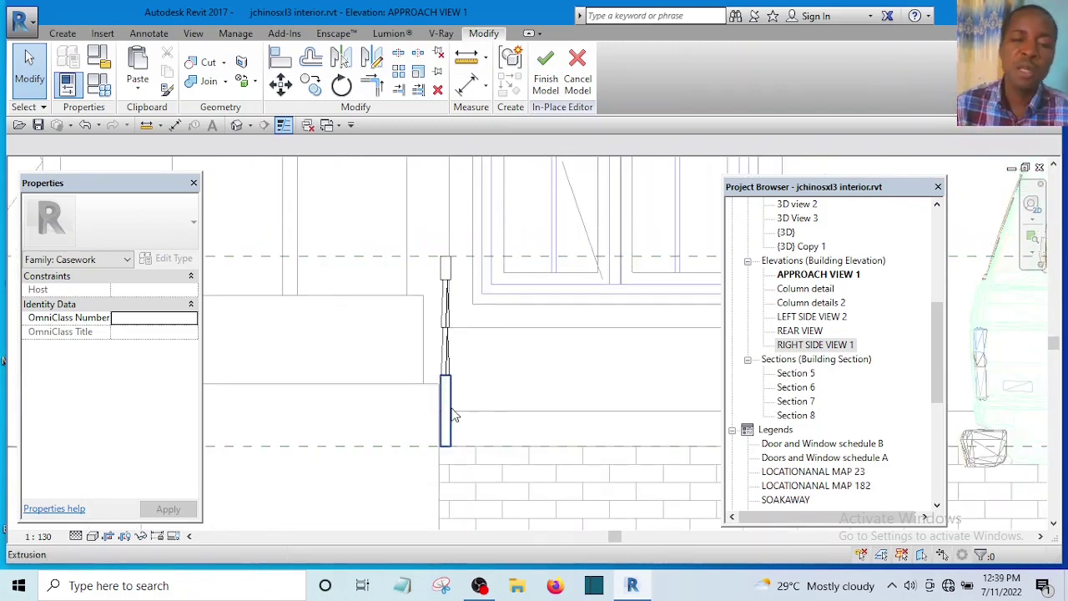
{"action": "scroll", "coordinate": [467, 339], "scroll_direction": "up", "scroll_amount": 2}
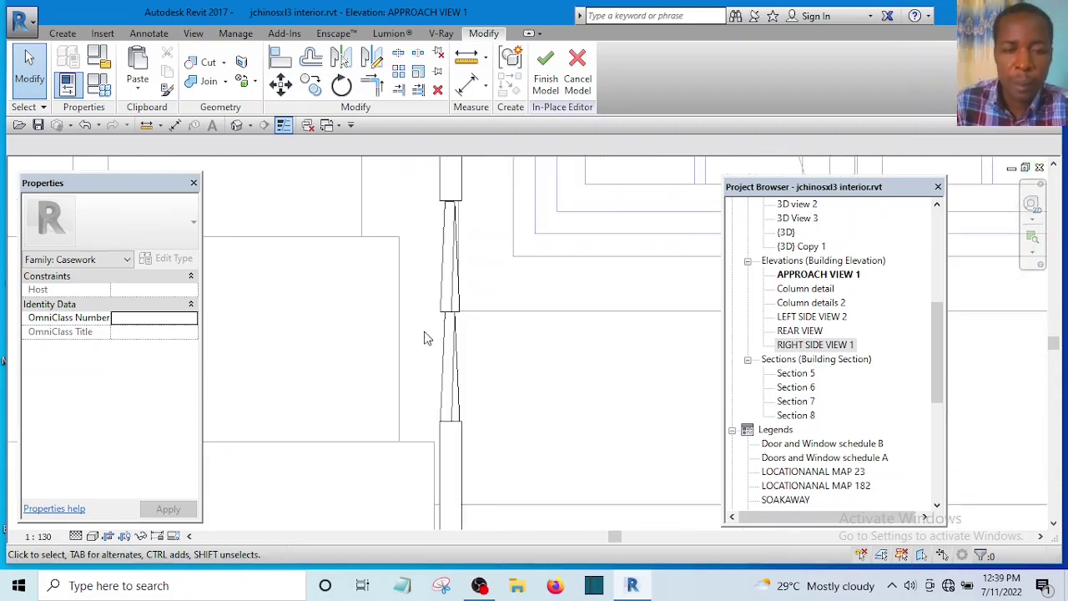
{"action": "scroll", "coordinate": [467, 367], "scroll_direction": "down", "scroll_amount": 2}
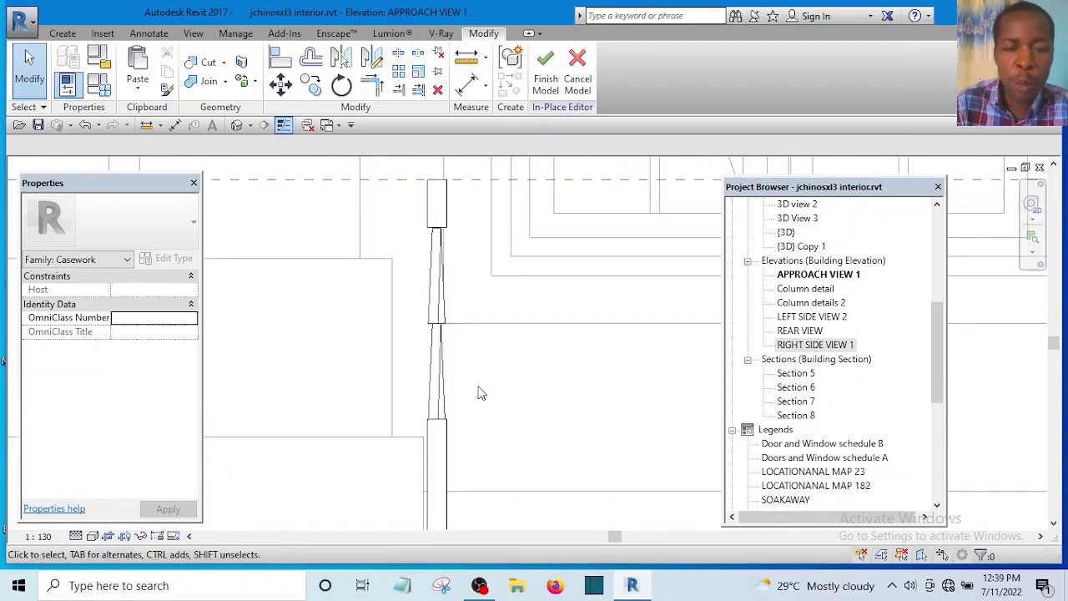
{"action": "left_click", "coordinate": [234, 128]}
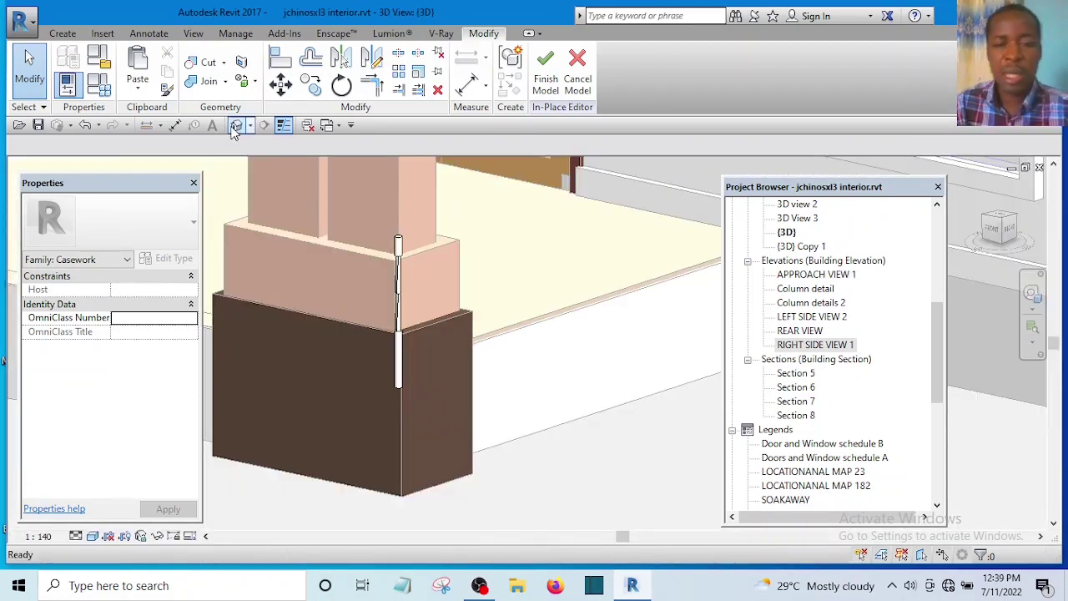
{"action": "middle_click_drag", "start_coordinate": [544, 362], "coordinate": [553, 377], "text": "shift"}
{"action": "scroll", "coordinate": [498, 334], "scroll_direction": "down", "scroll_amount": 4}
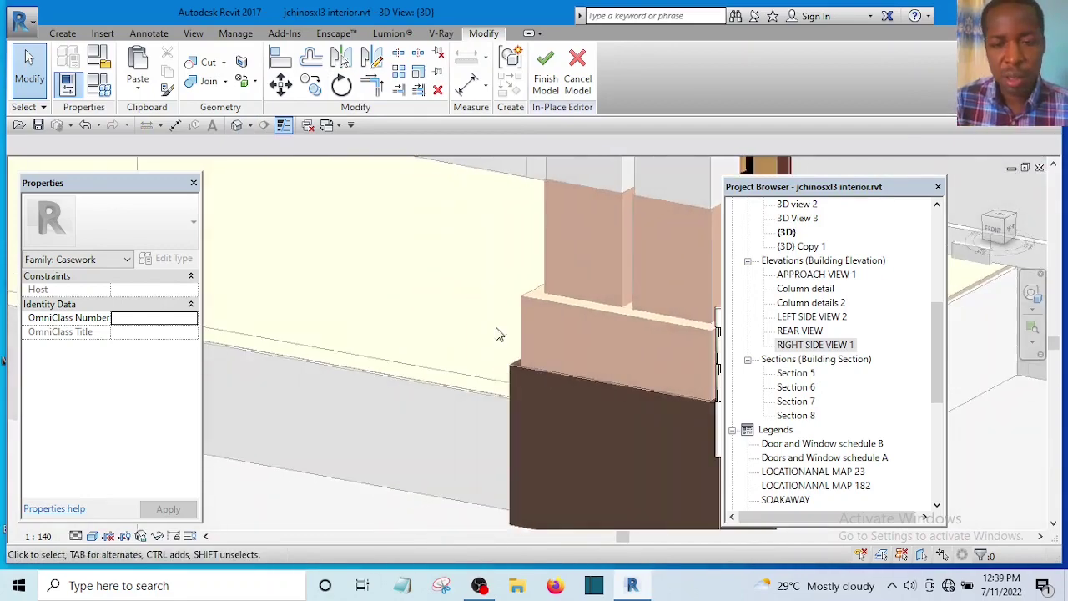
{"action": "middle_click_drag", "start_coordinate": [341, 312], "coordinate": [617, 296], "text": "shift"}
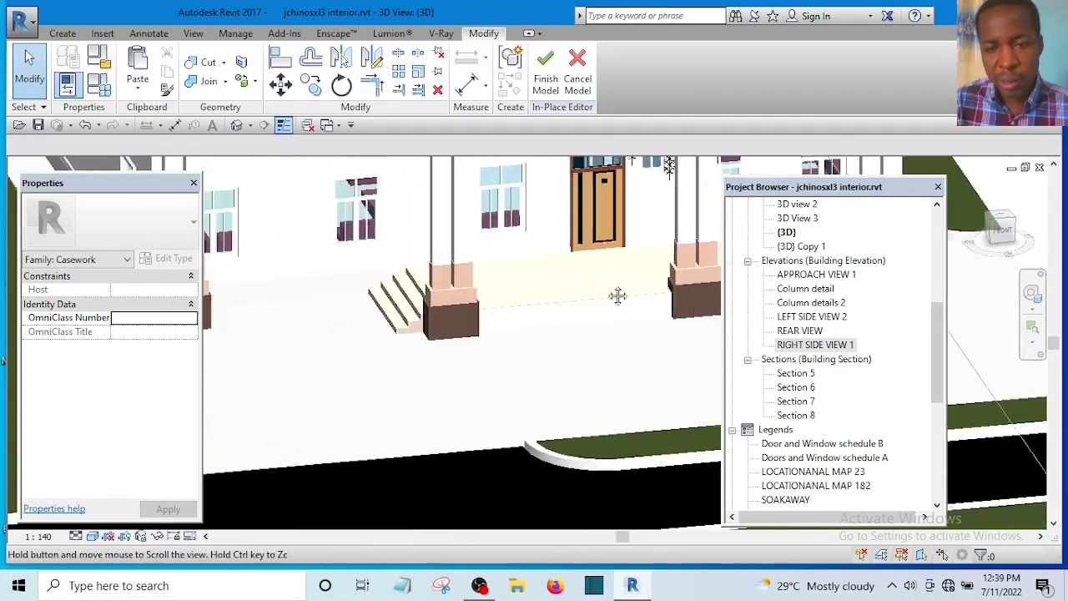
Inspect the baluster's bottom extrusion and tapered swept blends up close beside the column base in the 3D view.
{"action": "scroll", "coordinate": [436, 375], "scroll_direction": "up", "scroll_amount": 5}
{"action": "scroll", "coordinate": [484, 371], "scroll_direction": "up", "scroll_amount": 4}
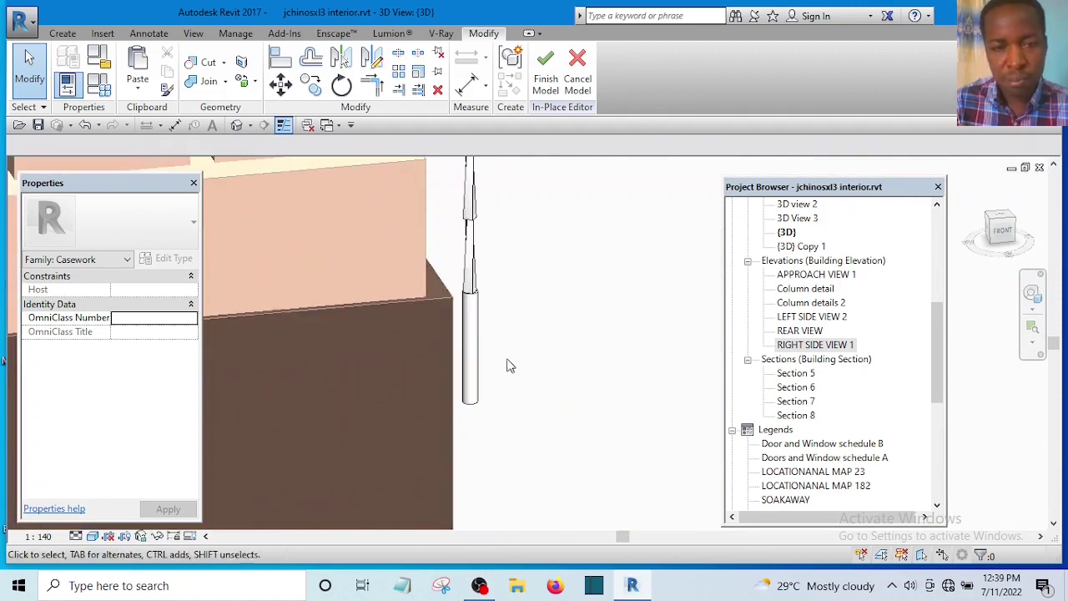
{"action": "scroll", "coordinate": [508, 360], "scroll_direction": "down", "scroll_amount": 2}
{"action": "middle_click_drag", "start_coordinate": [512, 377], "coordinate": [453, 409], "text": "shift"}
{"action": "scroll", "coordinate": [498, 358], "scroll_direction": "up", "scroll_amount": 3}
{"action": "scroll", "coordinate": [501, 367], "scroll_direction": "up", "scroll_amount": 1}
{"action": "scroll", "coordinate": [498, 345], "scroll_direction": "down", "scroll_amount": 3}
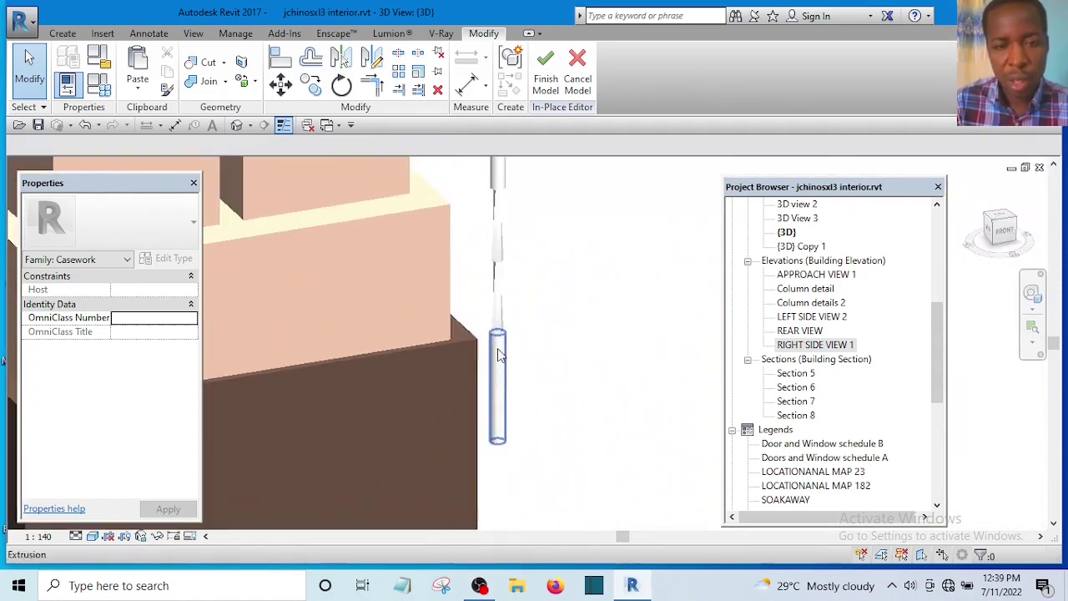
{"action": "middle_click_drag", "start_coordinate": [543, 234], "coordinate": [575, 307]}
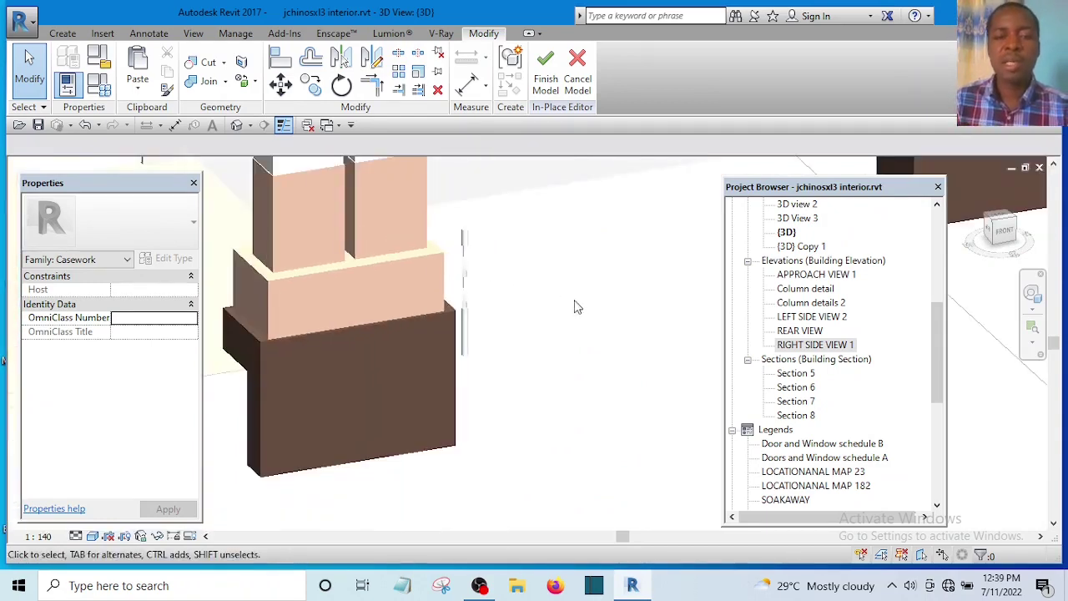
Examine the scroll-ornamented balusters near the entrance door and the surrounding porch columns in the 3D view.
{"action": "scroll", "coordinate": [575, 325], "scroll_direction": "down", "scroll_amount": 6}
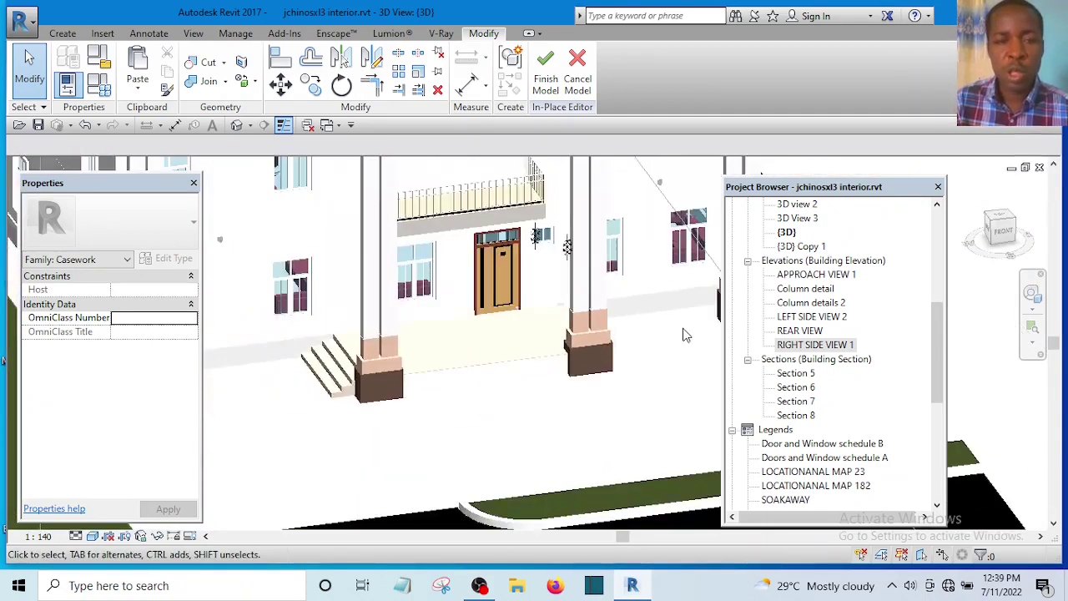
{"action": "scroll", "coordinate": [684, 334], "scroll_direction": "down", "scroll_amount": 2}
{"action": "scroll", "coordinate": [570, 269], "scroll_direction": "up", "scroll_amount": 8}
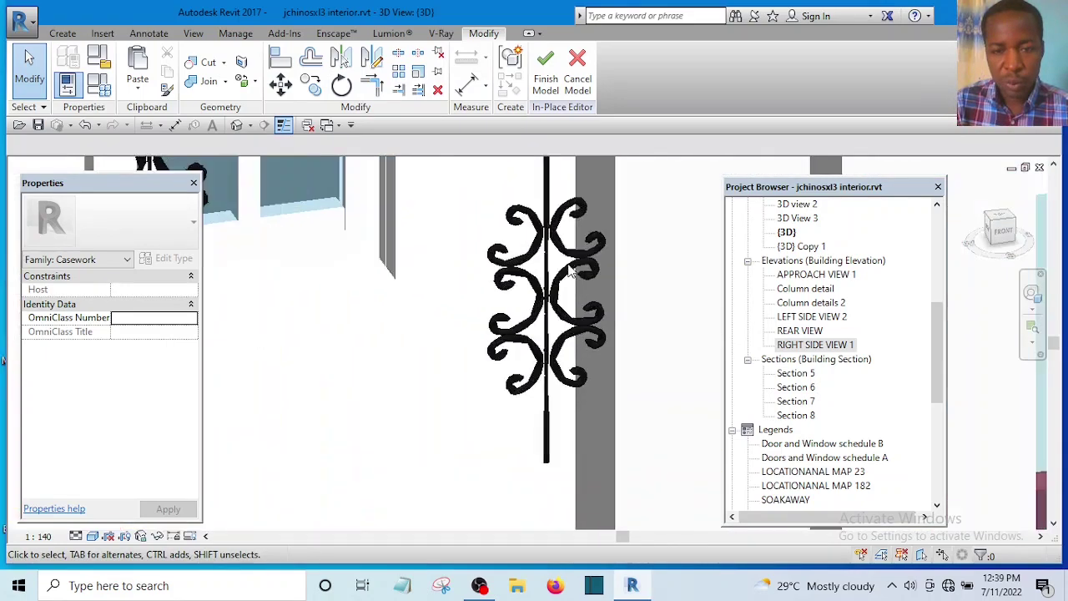
{"action": "scroll", "coordinate": [570, 269], "scroll_direction": "up", "scroll_amount": 3}
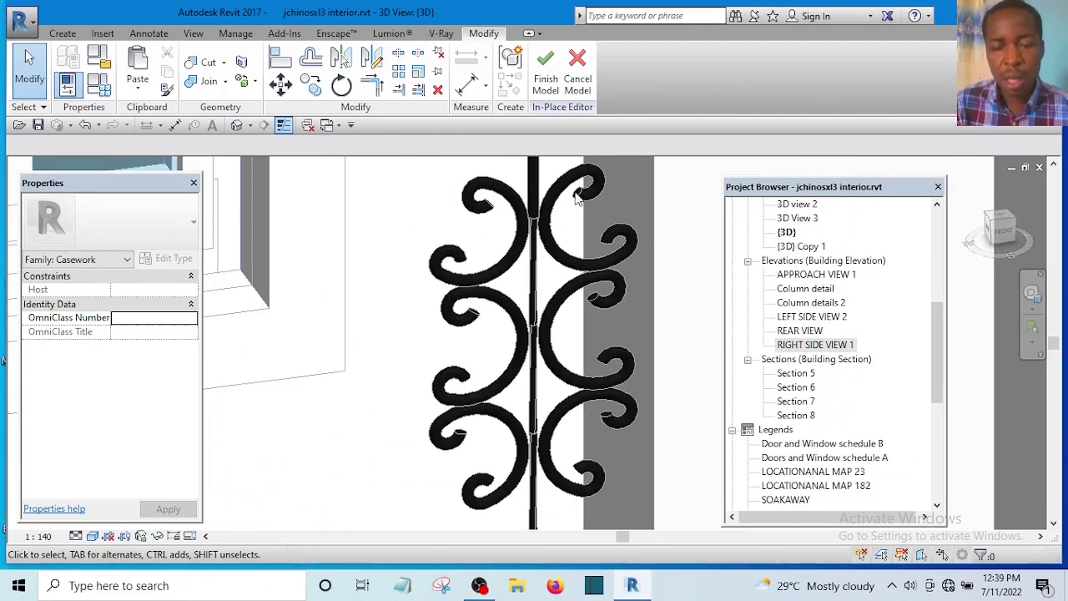
{"action": "scroll", "coordinate": [575, 194], "scroll_direction": "down", "scroll_amount": 6}
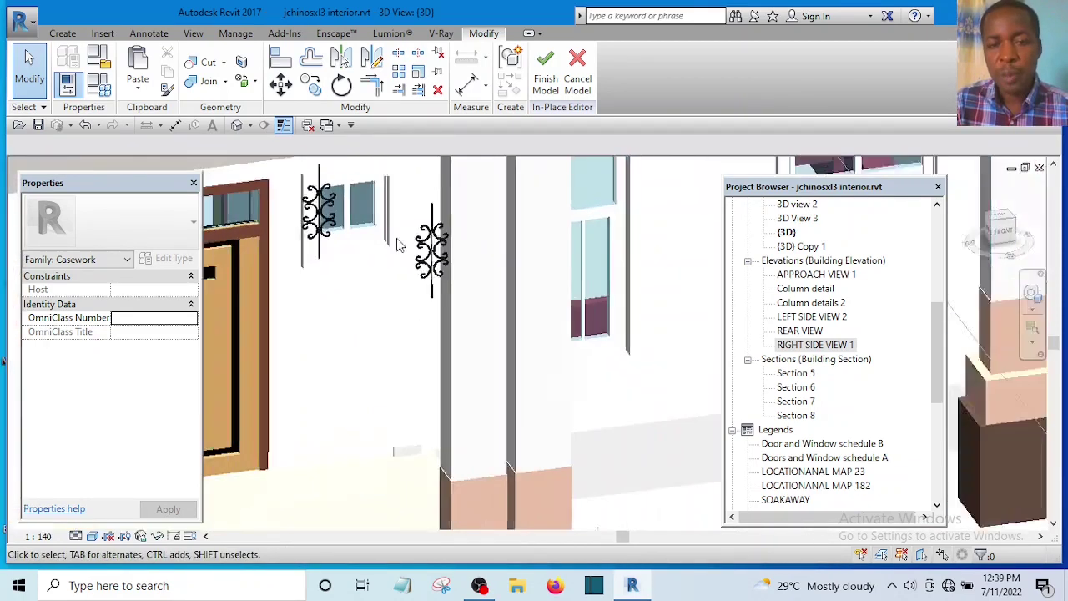
{"action": "scroll", "coordinate": [450, 279], "scroll_direction": "down", "scroll_amount": 4}
{"action": "middle_click_drag", "start_coordinate": [674, 390], "coordinate": [431, 313]}
{"action": "scroll", "coordinate": [437, 278], "scroll_direction": "up", "scroll_amount": 3}
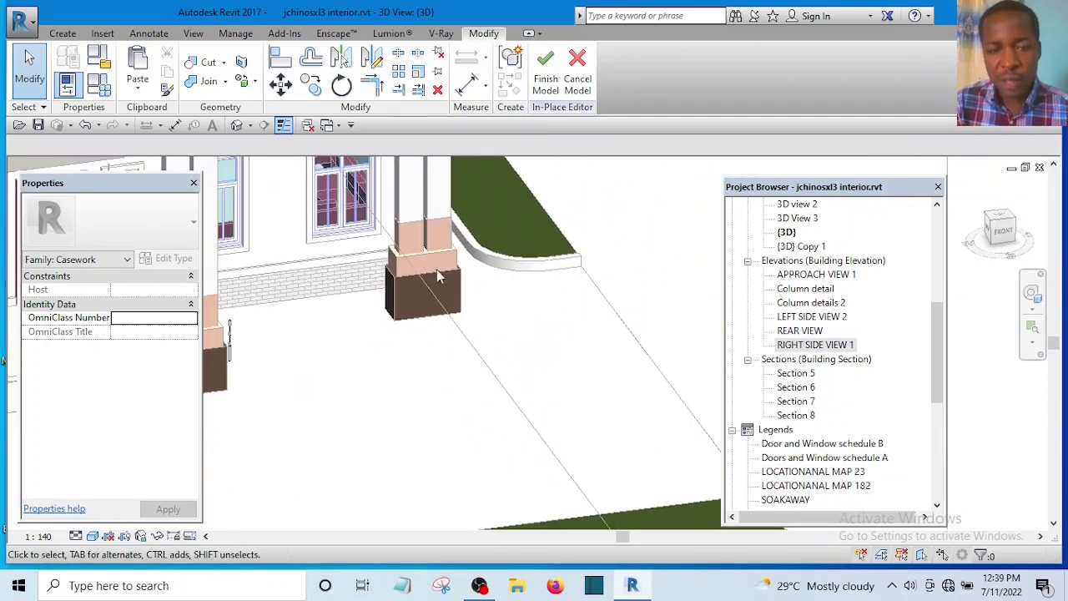
{"action": "scroll", "coordinate": [453, 269], "scroll_direction": "down", "scroll_amount": 4}
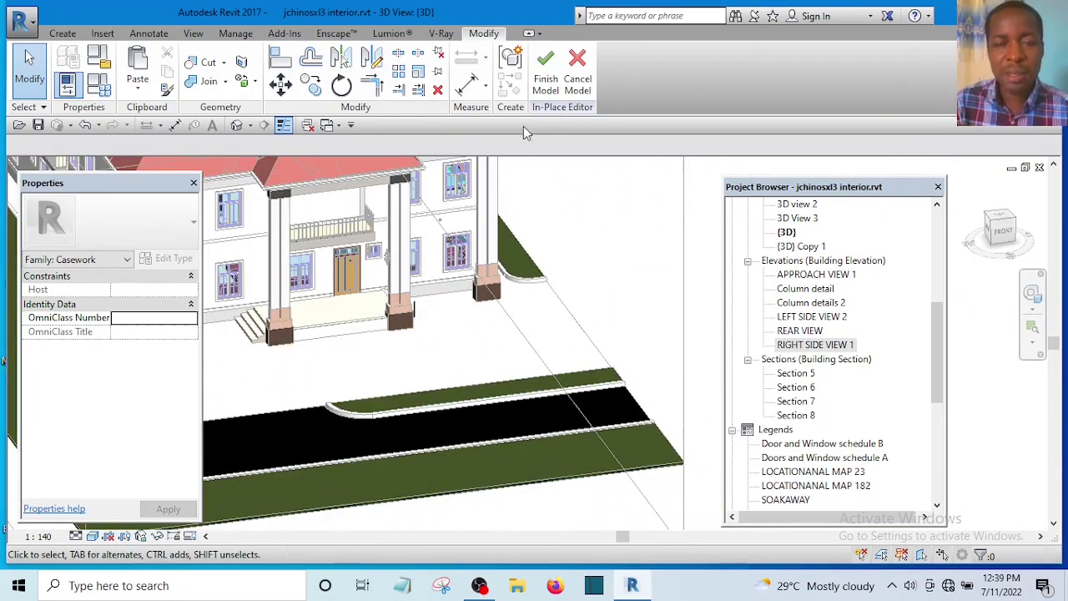
{"action": "scroll", "coordinate": [450, 283], "scroll_direction": "up", "scroll_amount": 3}
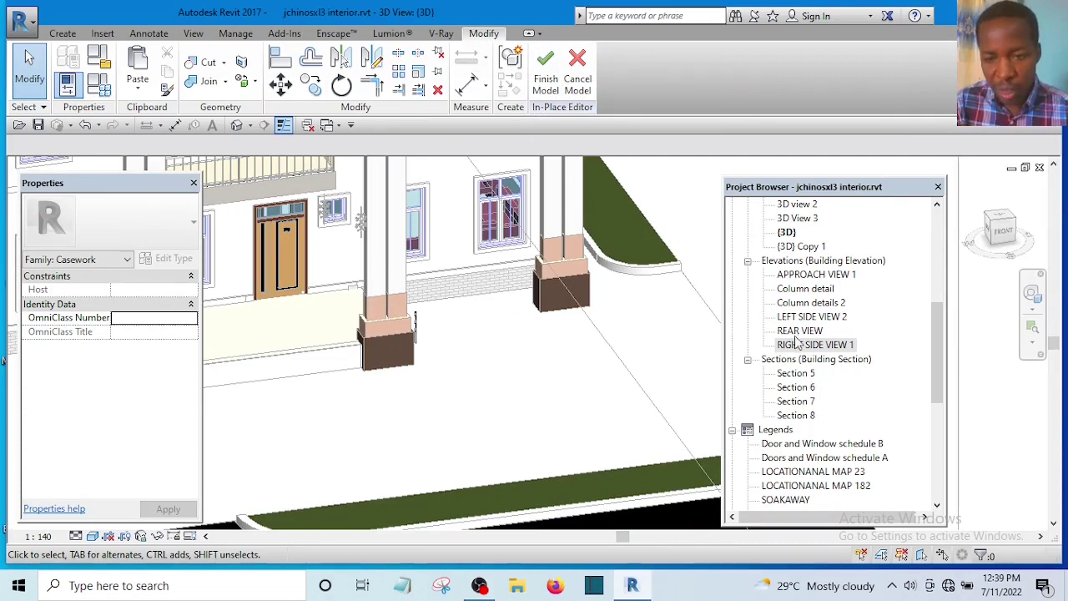
Switch to the APPROACH VIEW 1 elevation and bring the stacked baluster beside the column into view.
{"action": "double_click", "coordinate": [799, 275]}
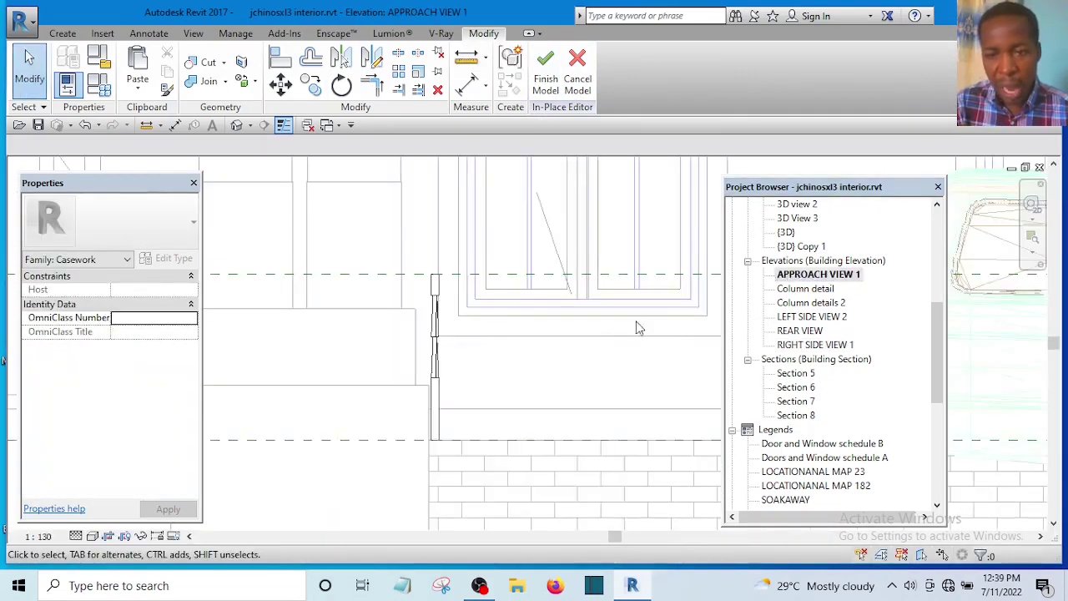
{"action": "scroll", "coordinate": [443, 395], "scroll_direction": "up", "scroll_amount": 2}
{"action": "scroll", "coordinate": [437, 343], "scroll_direction": "down", "scroll_amount": 2}
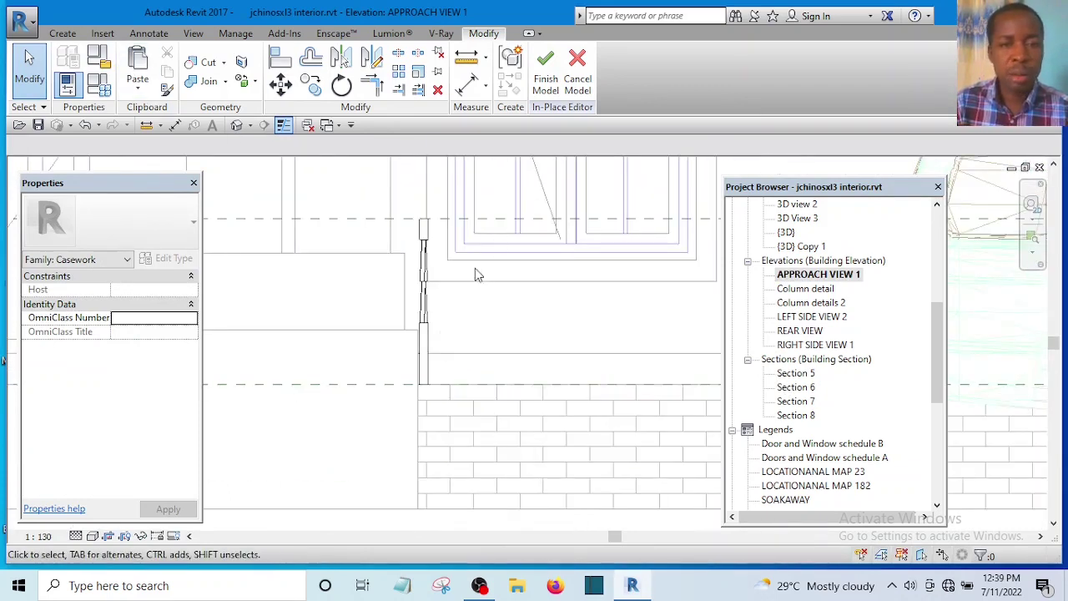
{"action": "middle_click_drag", "start_coordinate": [499, 312], "coordinate": [503, 326]}
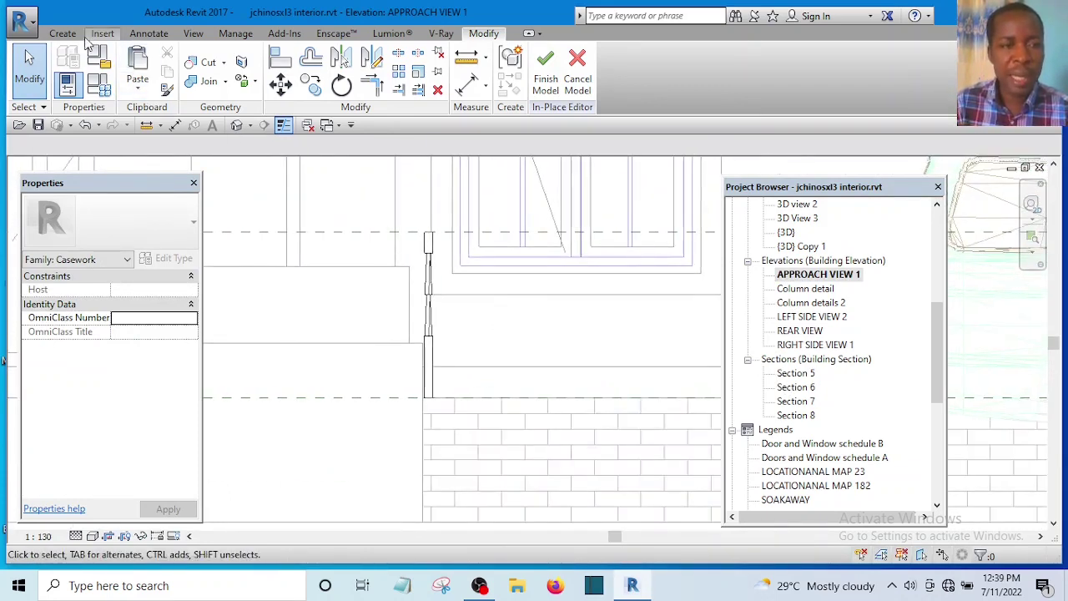
{"action": "left_click", "coordinate": [62, 35]}
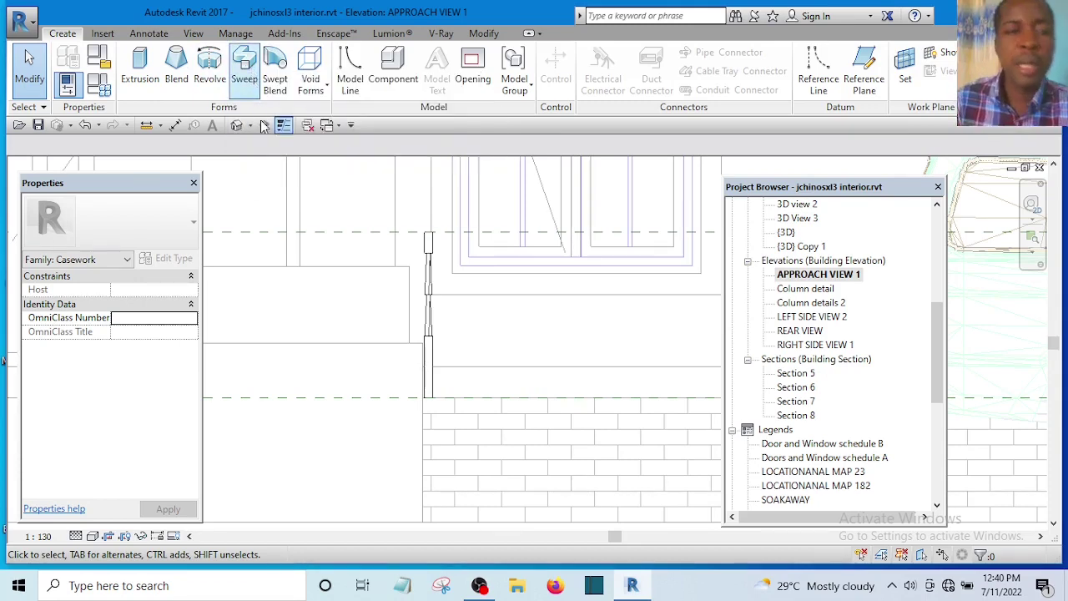
{"action": "left_click", "coordinate": [140, 67]}
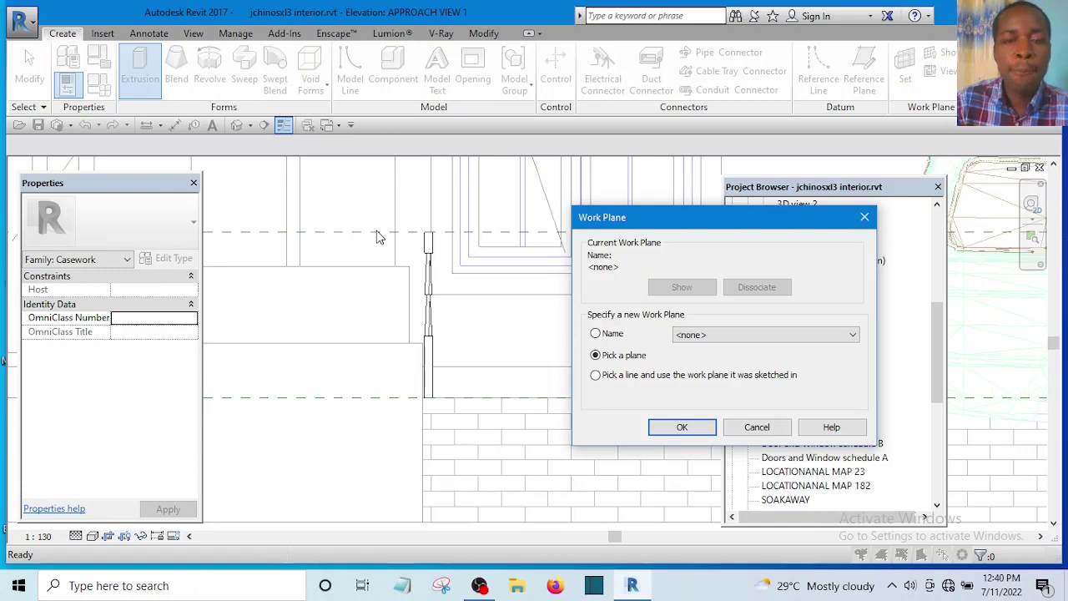
{"action": "left_click", "coordinate": [865, 218]}
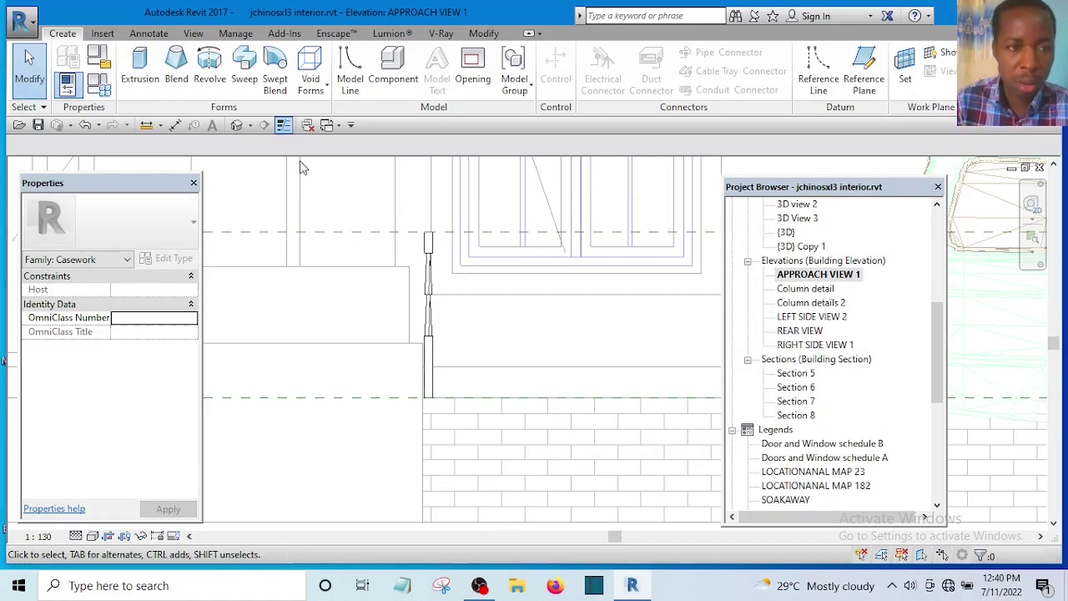
Create a sweep with a sketched path, picking the front face of the porch column base as its work plane.
{"action": "left_click", "coordinate": [244, 65]}
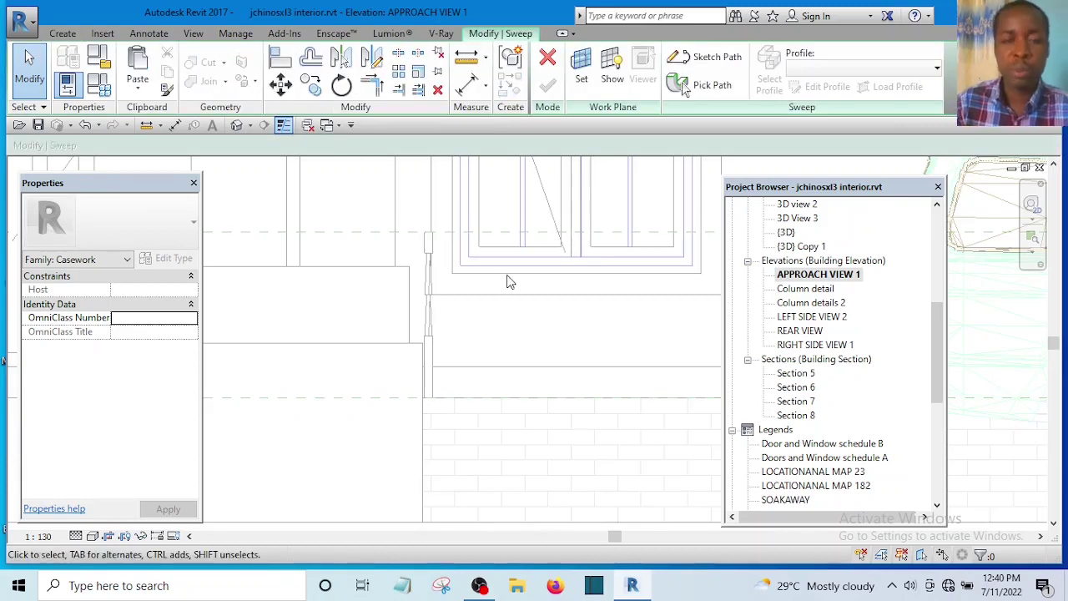
{"action": "scroll", "coordinate": [503, 334], "scroll_direction": "down", "scroll_amount": 5}
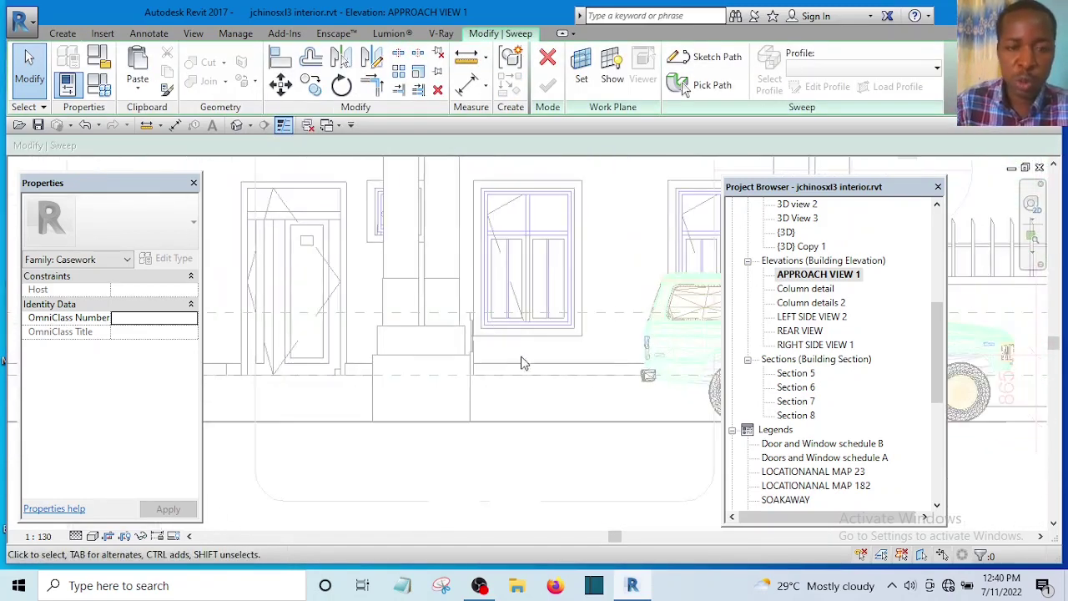
{"action": "scroll", "coordinate": [470, 362], "scroll_direction": "up", "scroll_amount": 3}
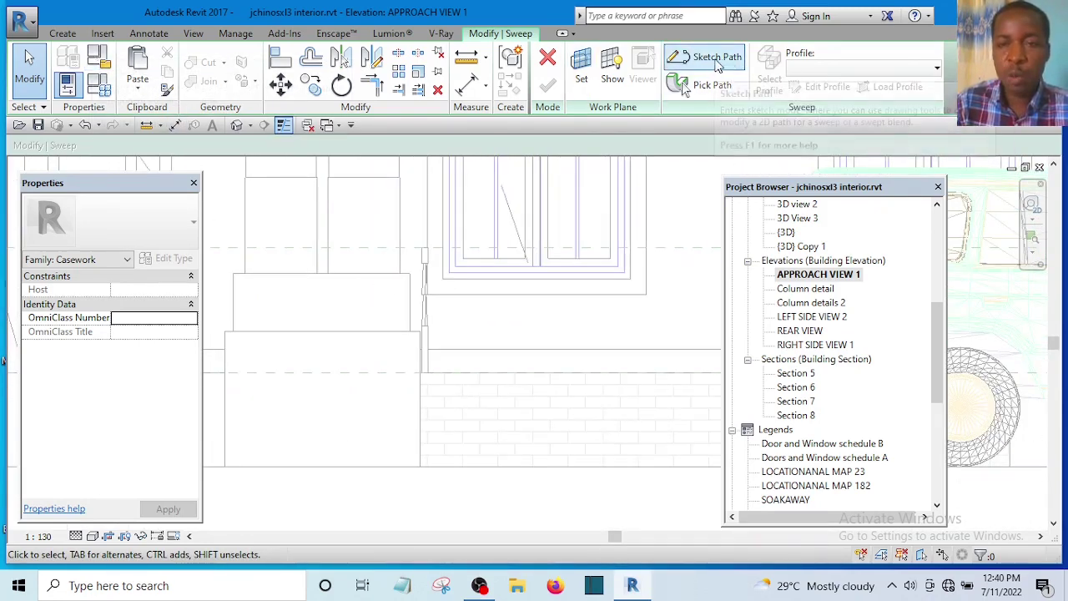
{"action": "left_click", "coordinate": [710, 56]}
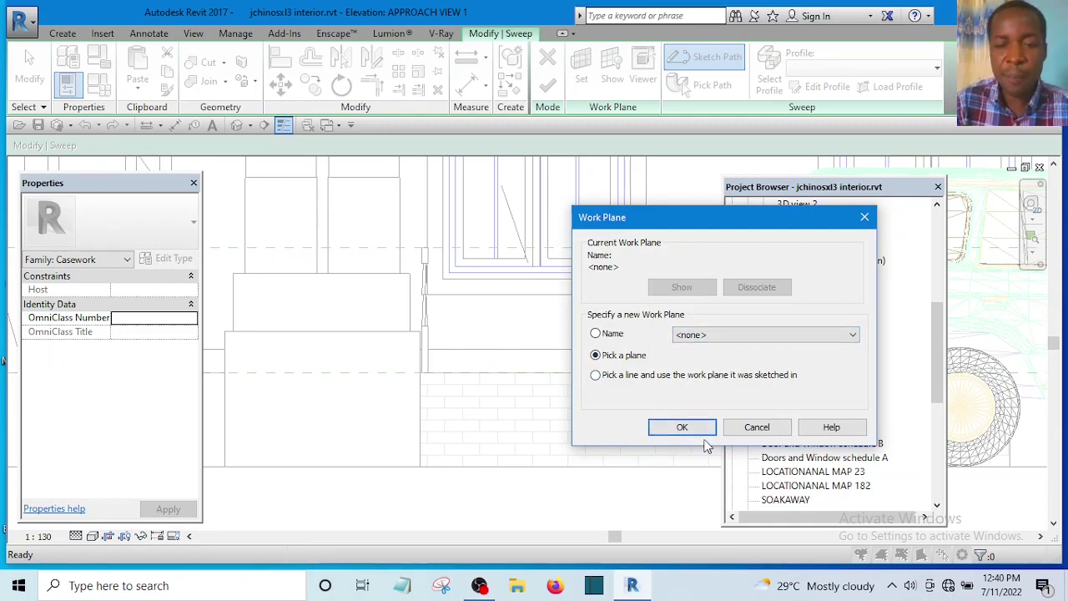
{"action": "left_click", "coordinate": [682, 428]}
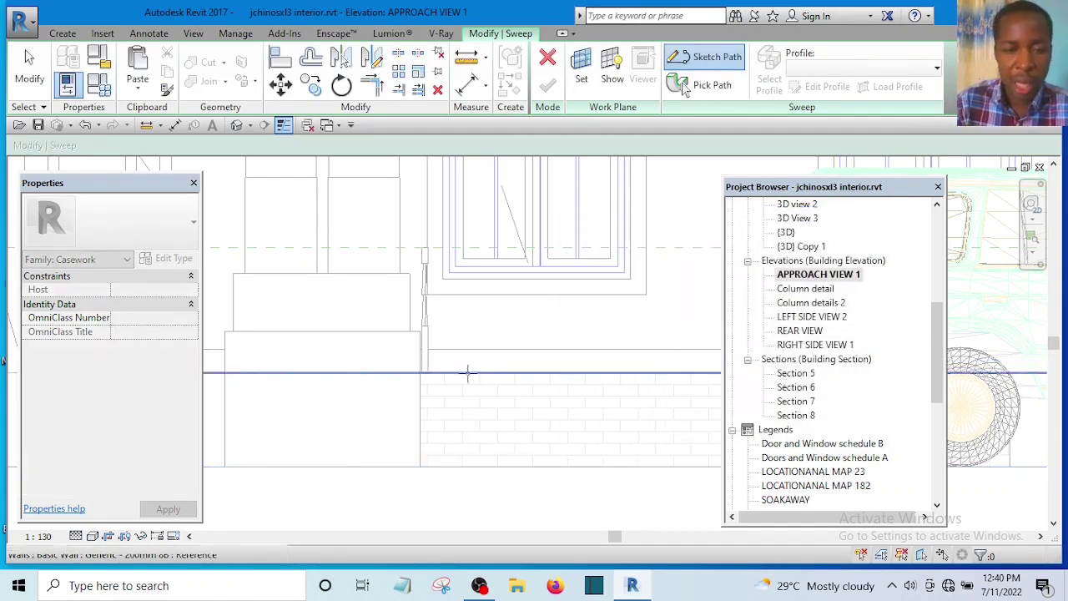
{"action": "left_click", "coordinate": [384, 381]}
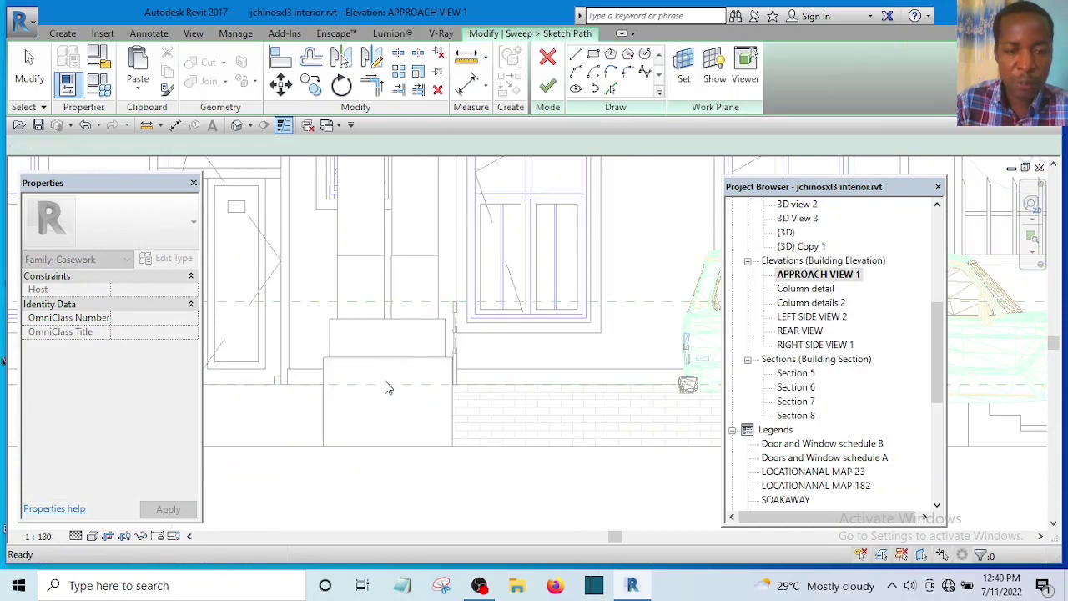
Sketch a straight vertical sweep path upward from the midpoint of the top extrusion's upper edge and finish the path.
{"action": "scroll", "coordinate": [392, 392], "scroll_direction": "up", "scroll_amount": 2}
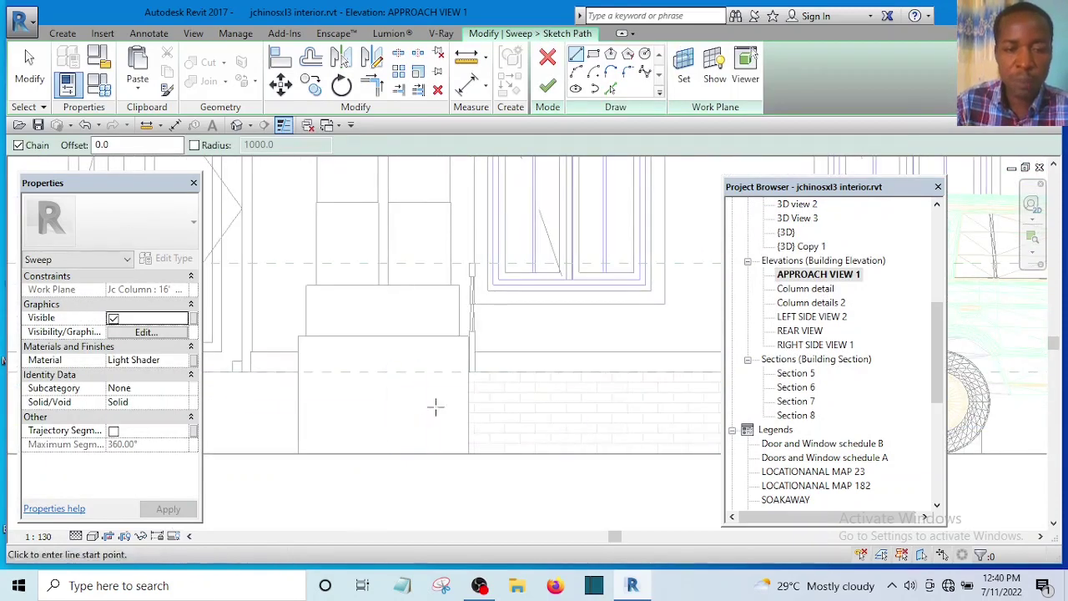
{"action": "scroll", "coordinate": [473, 276], "scroll_direction": "up", "scroll_amount": 2}
{"action": "scroll", "coordinate": [473, 276], "scroll_direction": "up", "scroll_amount": 4}
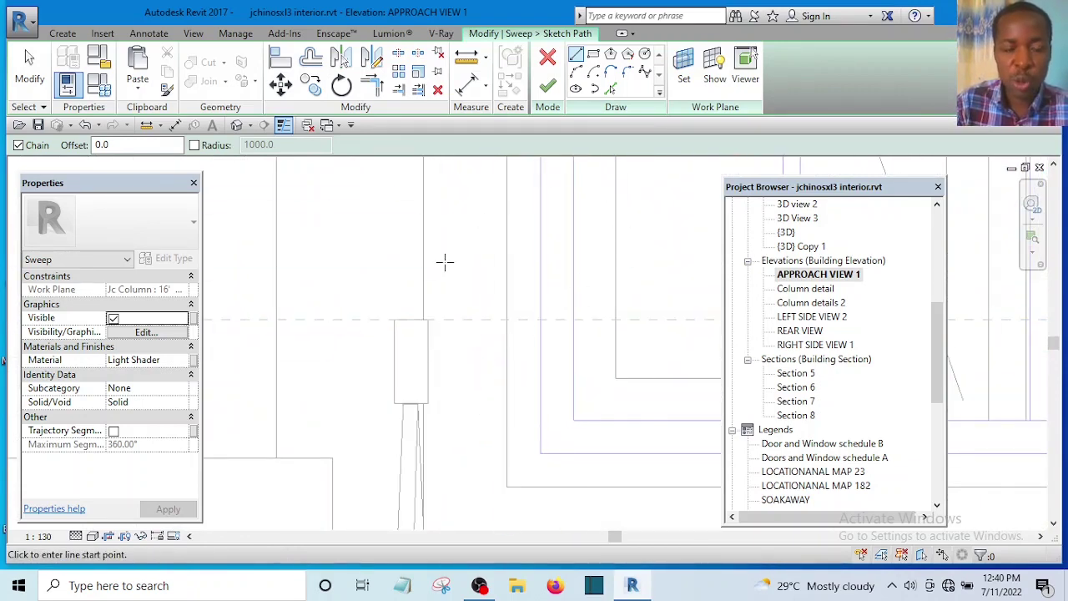
{"action": "left_click", "coordinate": [411, 320]}
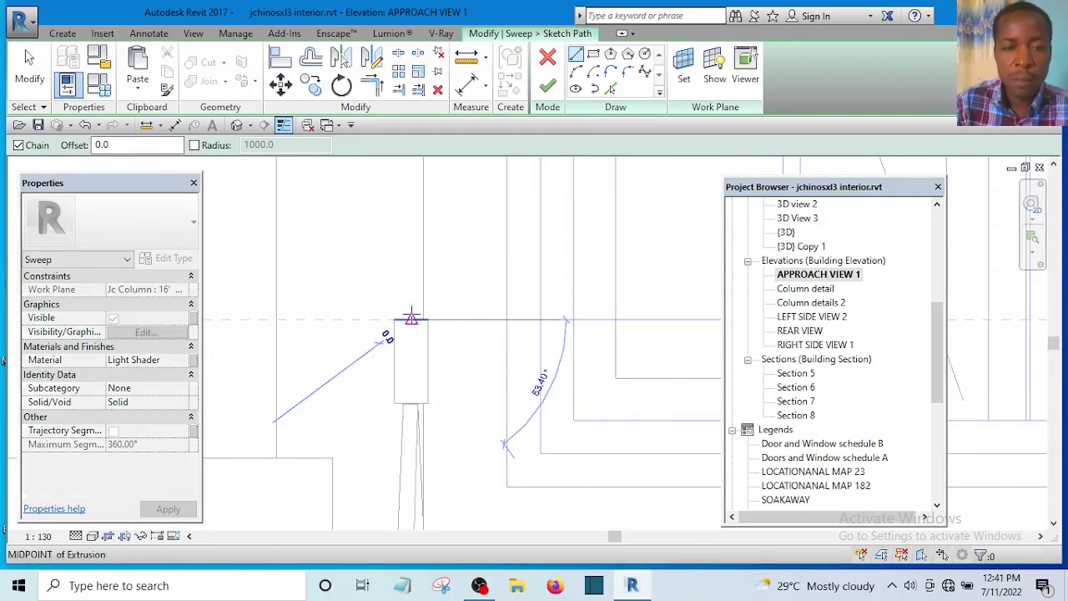
{"action": "middle_click_drag", "start_coordinate": [422, 210], "coordinate": [425, 310]}
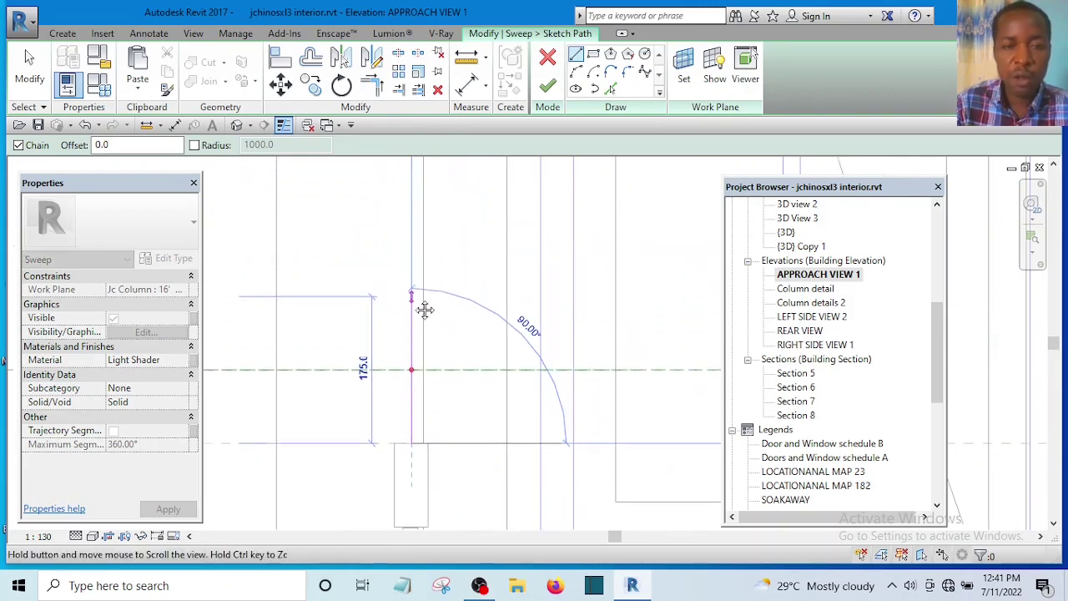
{"action": "left_click", "coordinate": [412, 221]}
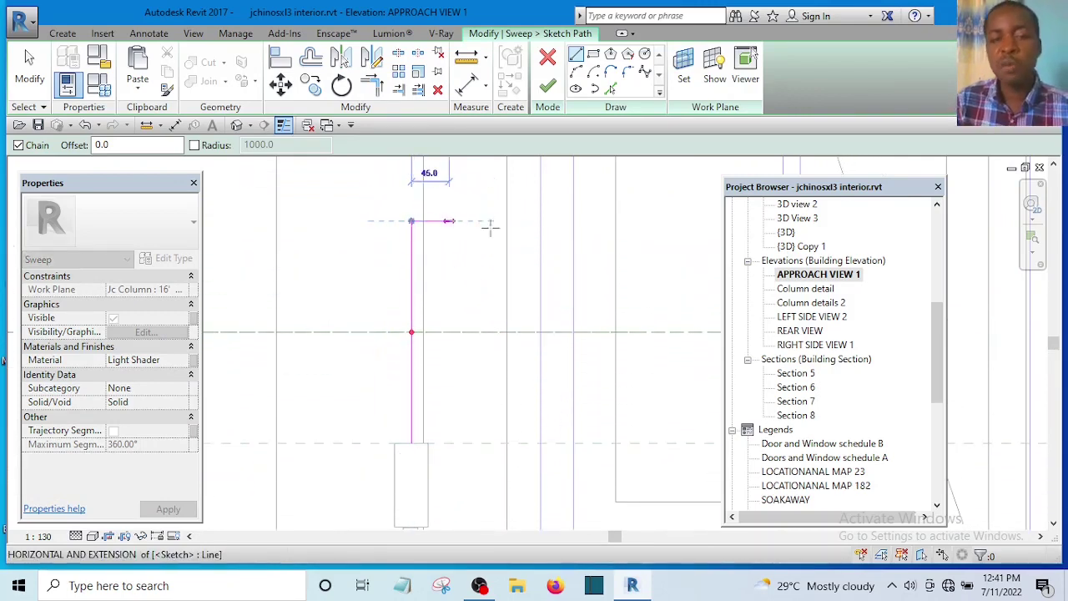
{"action": "key", "text": "Escape"}
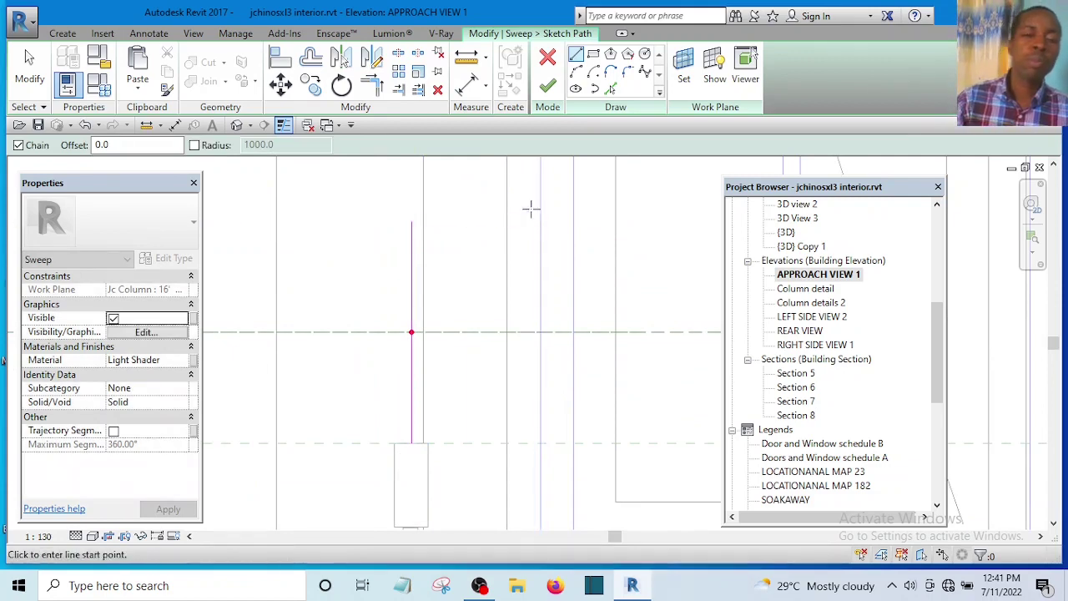
{"action": "scroll", "coordinate": [446, 267], "scroll_direction": "down", "scroll_amount": 2}
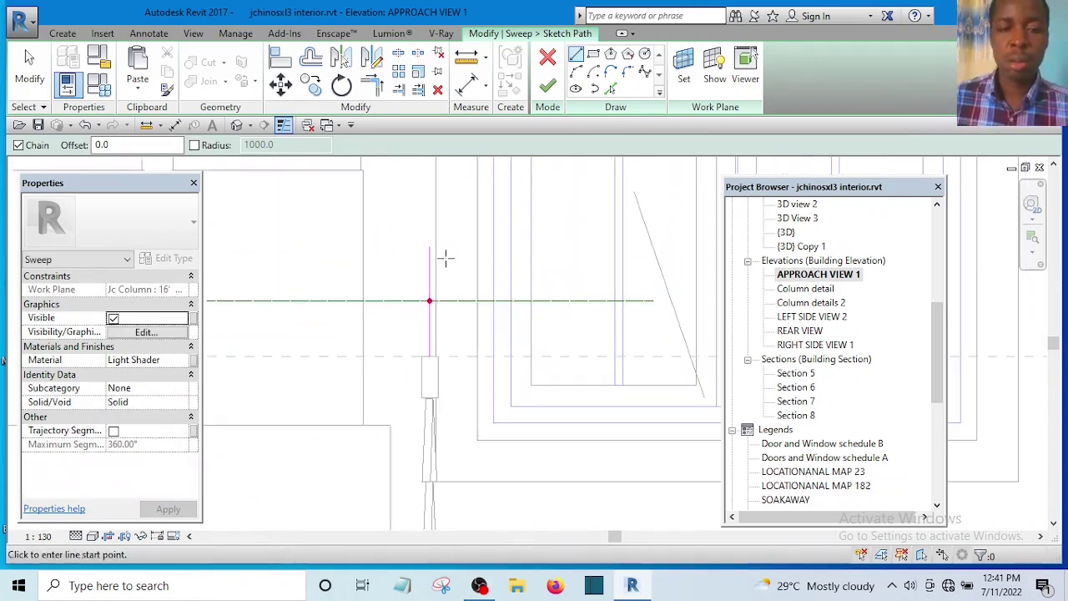
{"action": "scroll", "coordinate": [443, 255], "scroll_direction": "up", "scroll_amount": 2}
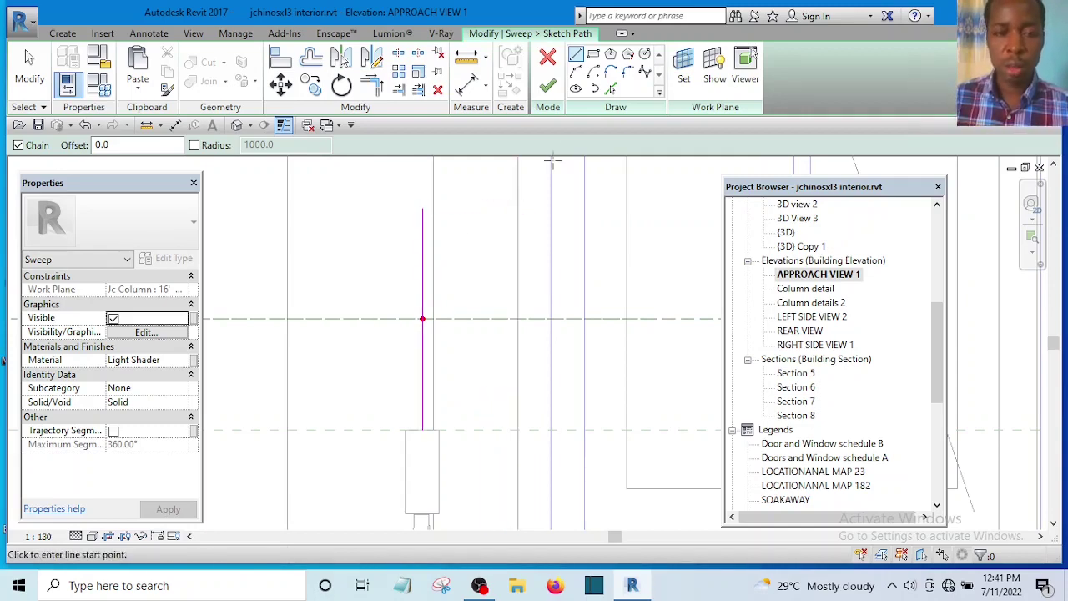
{"action": "left_click", "coordinate": [547, 86]}
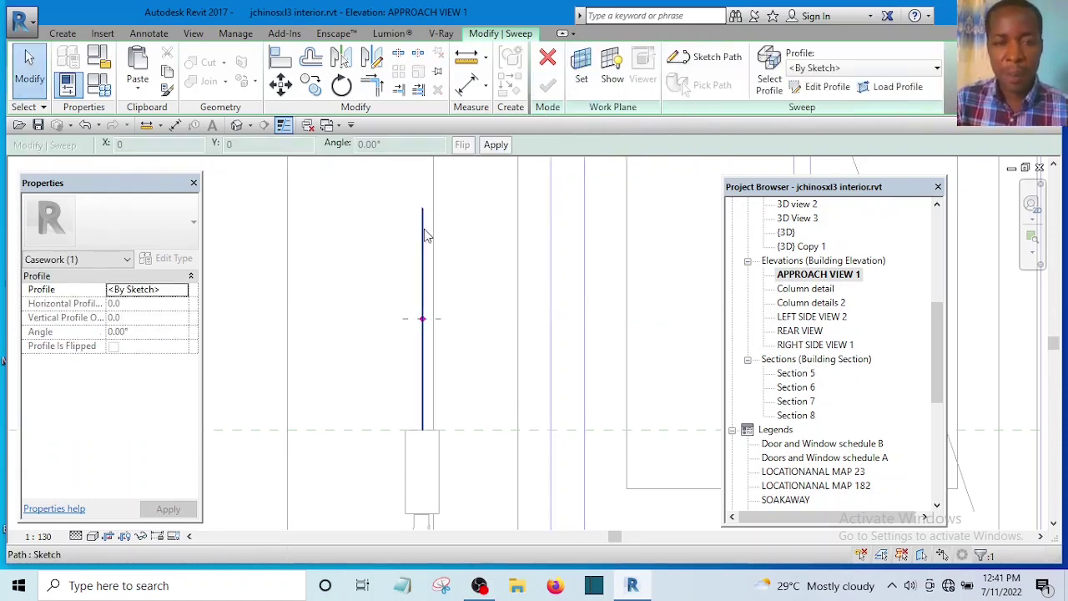
Edit the sweep's profile by sketch, opening the GROUND FLOOR PLAN floor plan as the sketch view.
{"action": "left_click", "coordinate": [829, 87]}
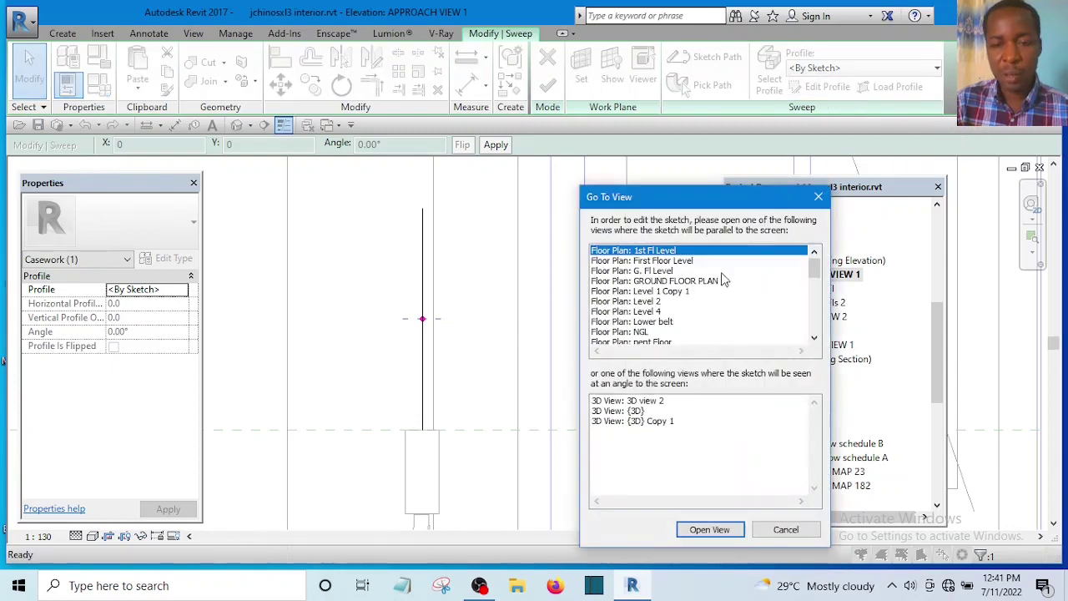
{"action": "double_click", "coordinate": [671, 281]}
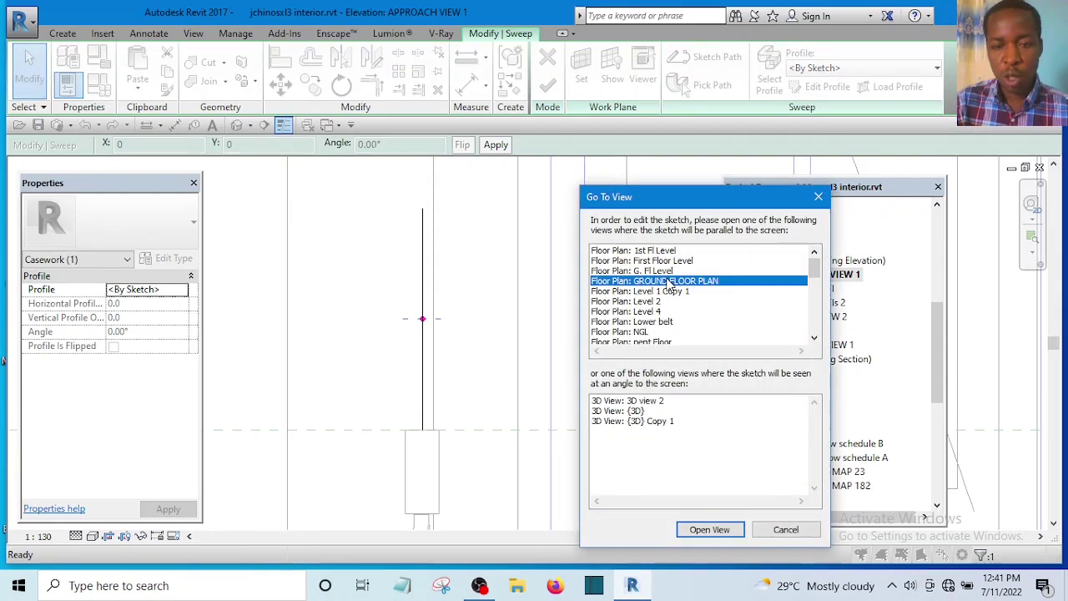
{"action": "scroll", "coordinate": [434, 329], "scroll_direction": "up", "scroll_amount": 2}
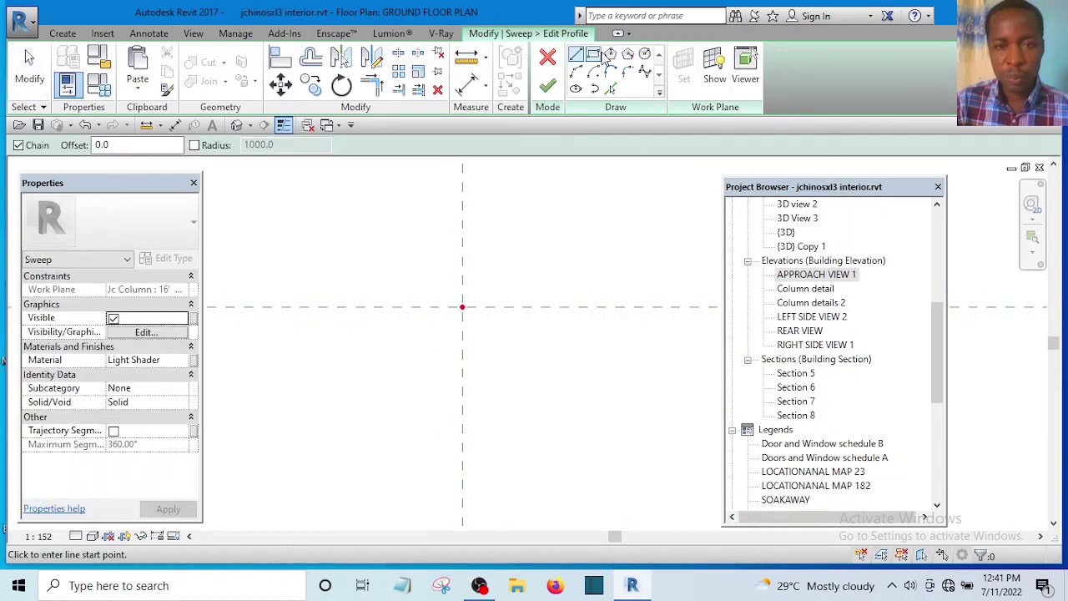
Sketch a circular profile of radius 18 centred on the path's reference point and finish both the profile and the sweep.
{"action": "left_click", "coordinate": [644, 55]}
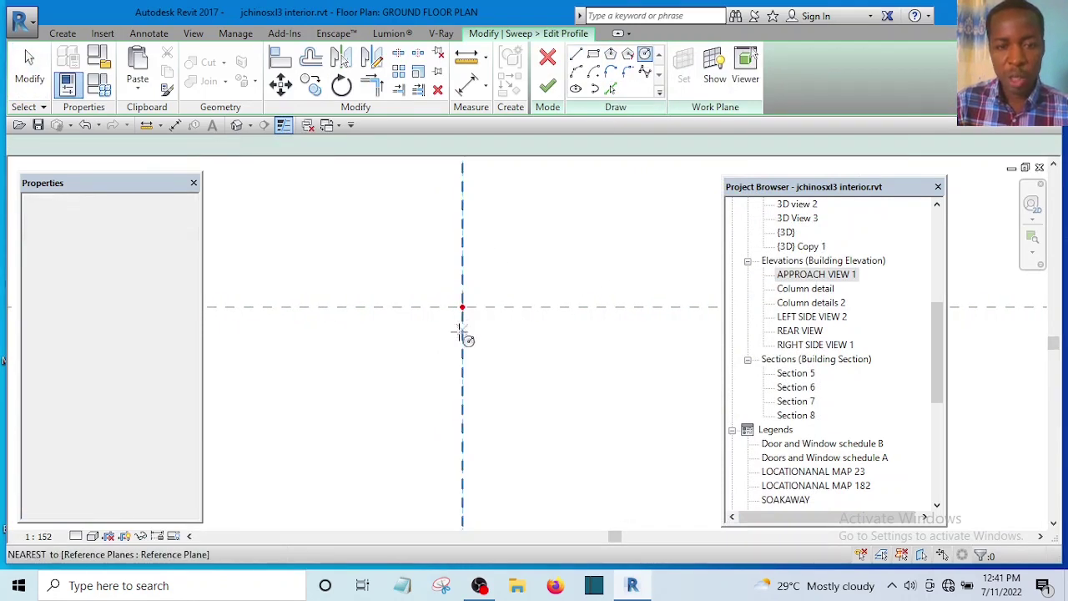
{"action": "middle_click_drag", "start_coordinate": [472, 304], "coordinate": [469, 291]}
{"action": "left_click", "coordinate": [464, 292]}
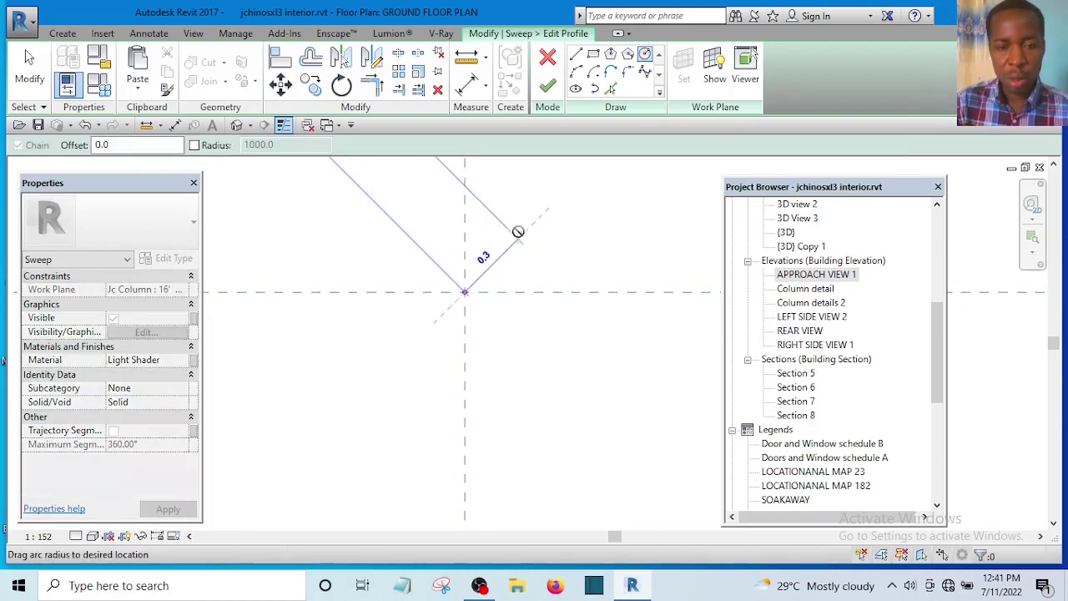
{"action": "scroll", "coordinate": [473, 334], "scroll_direction": "down", "scroll_amount": 3}
{"action": "left_click", "coordinate": [469, 330]}
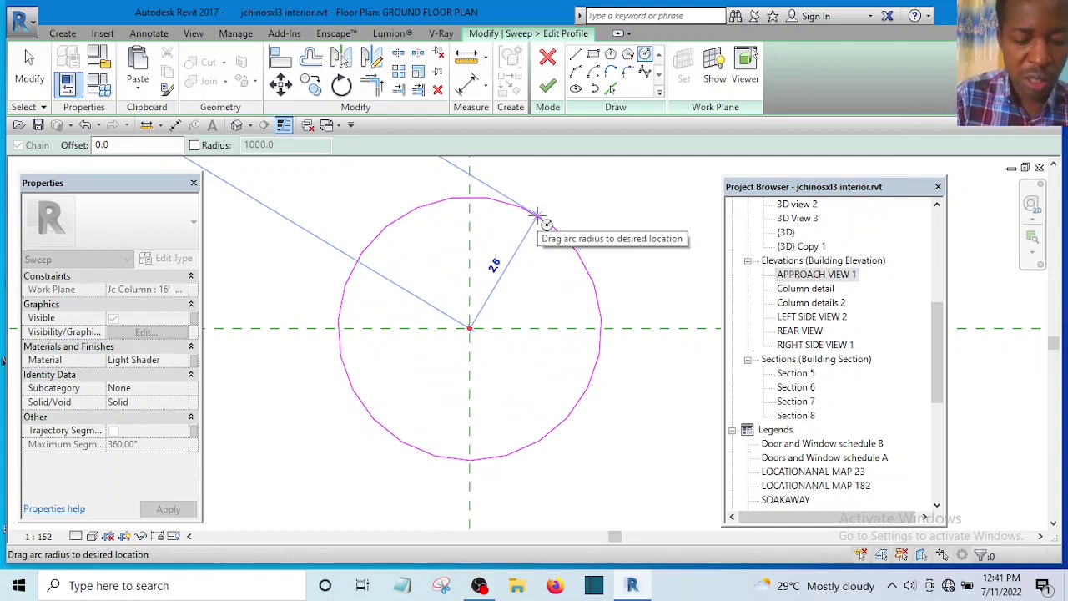
{"action": "type", "text": "18"}
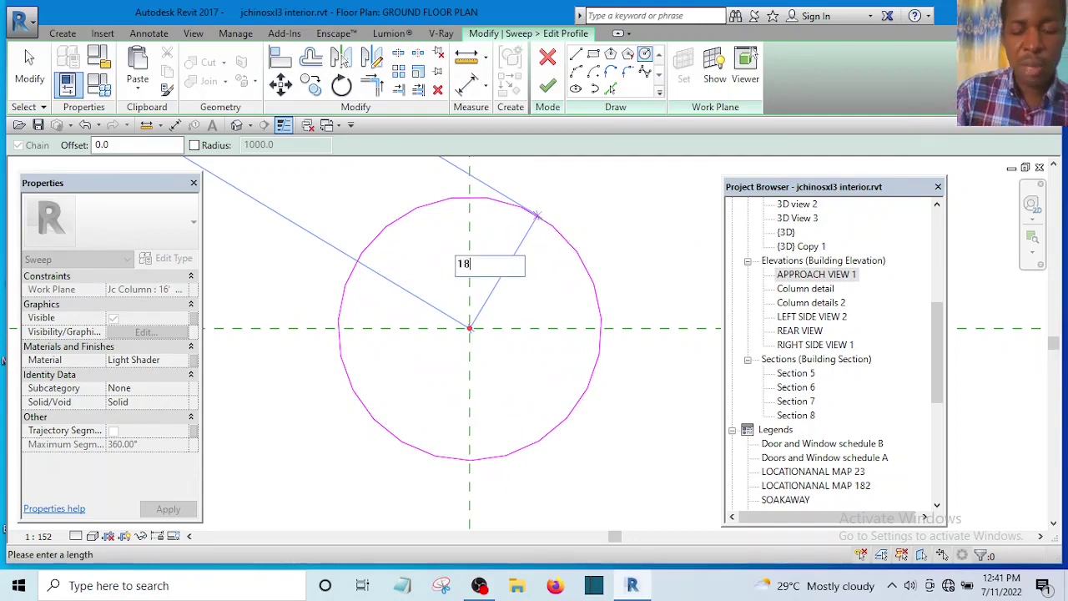
{"action": "key", "text": "Return"}
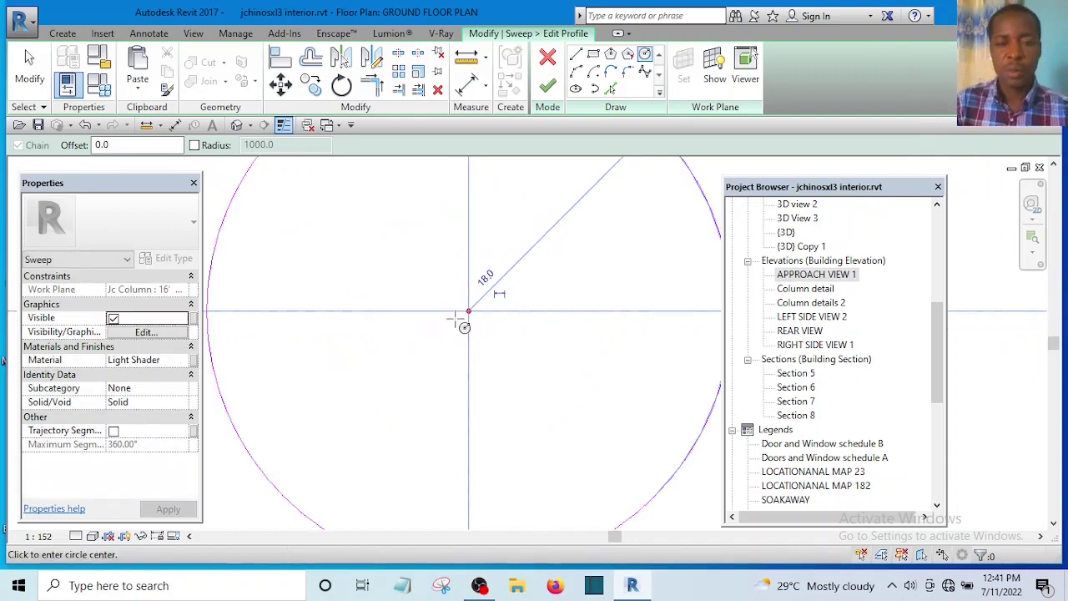
{"action": "scroll", "coordinate": [463, 325], "scroll_direction": "down", "scroll_amount": 5}
{"action": "key", "text": "Escape"}
{"action": "key", "text": "Escape"}
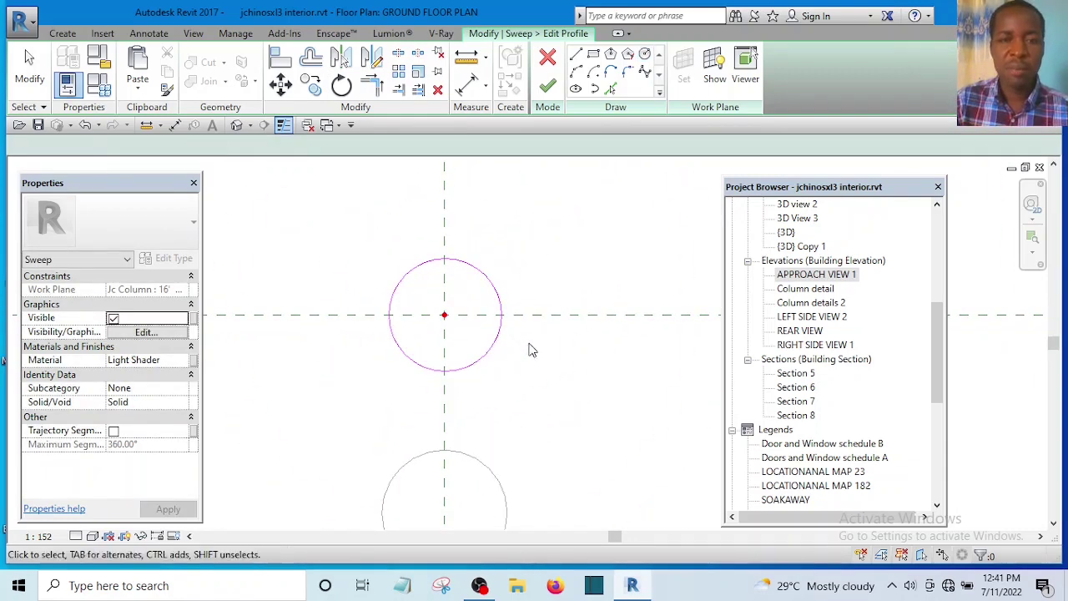
{"action": "left_click", "coordinate": [548, 86]}
{"action": "left_click", "coordinate": [547, 83]}
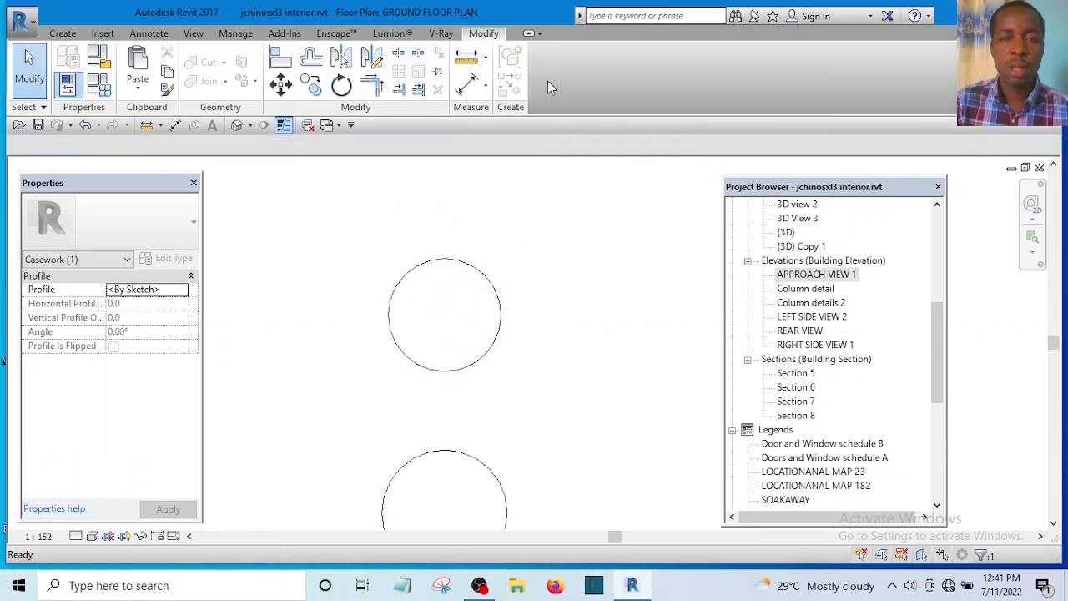
Examine the circular sweep and its position relative to the top extrusion of the baluster in the default 3D view.
{"action": "left_click", "coordinate": [237, 125]}
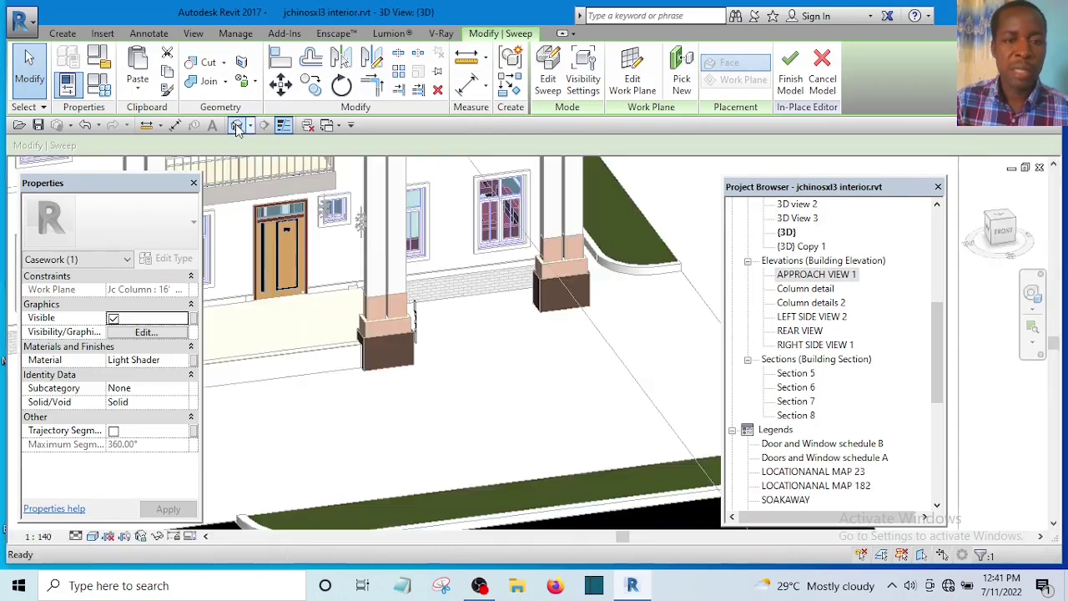
{"action": "scroll", "coordinate": [417, 326], "scroll_direction": "up", "scroll_amount": 4}
{"action": "scroll", "coordinate": [407, 312], "scroll_direction": "up", "scroll_amount": 5}
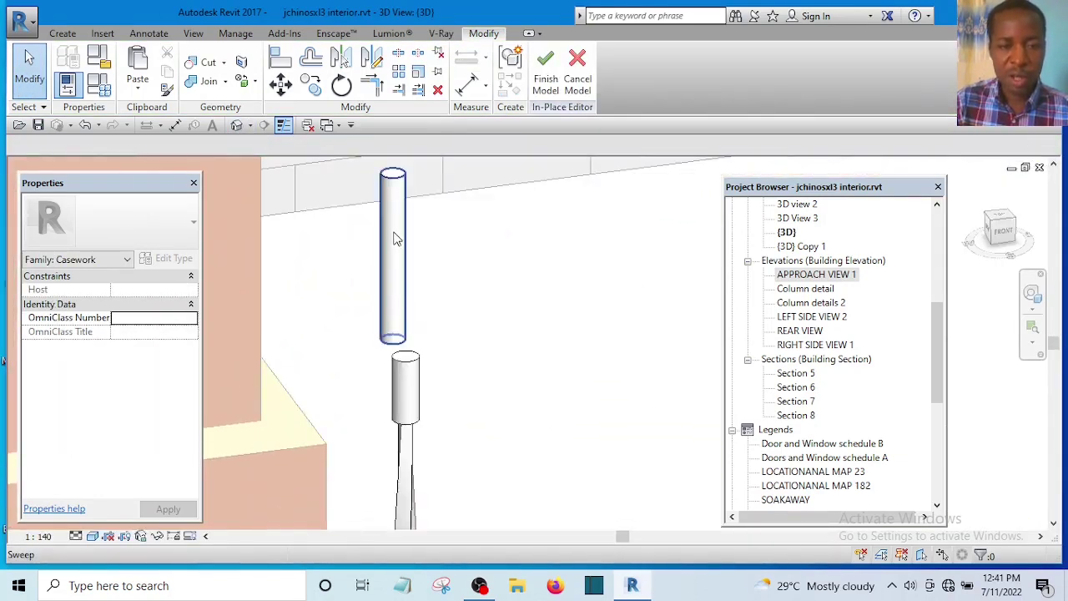
{"action": "scroll", "coordinate": [400, 275], "scroll_direction": "down", "scroll_amount": 2}
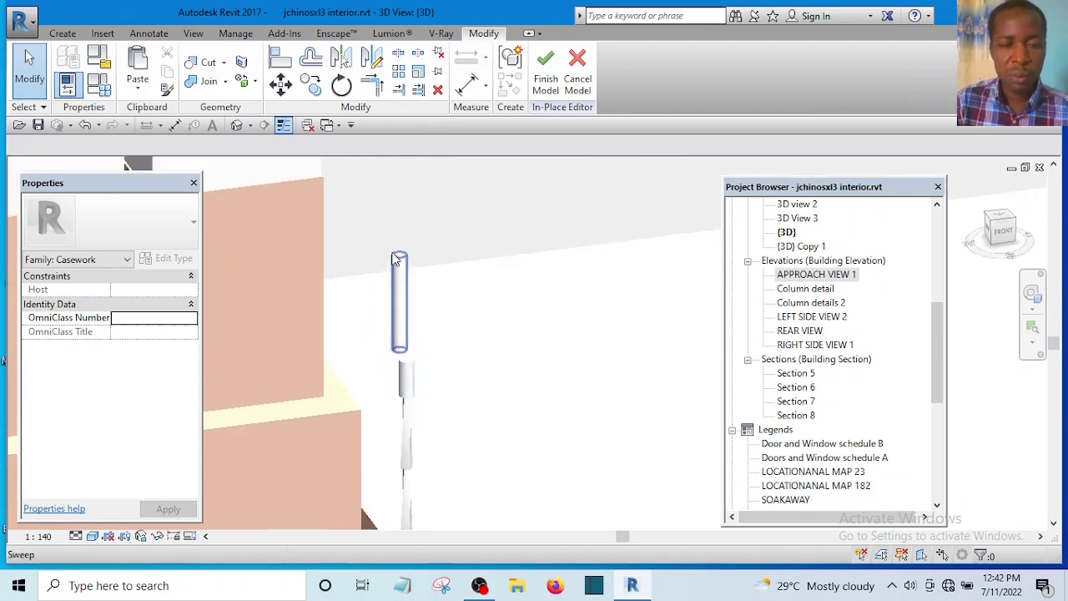
{"action": "scroll", "coordinate": [405, 350], "scroll_direction": "up", "scroll_amount": 4}
{"action": "scroll", "coordinate": [408, 384], "scroll_direction": "down", "scroll_amount": 2}
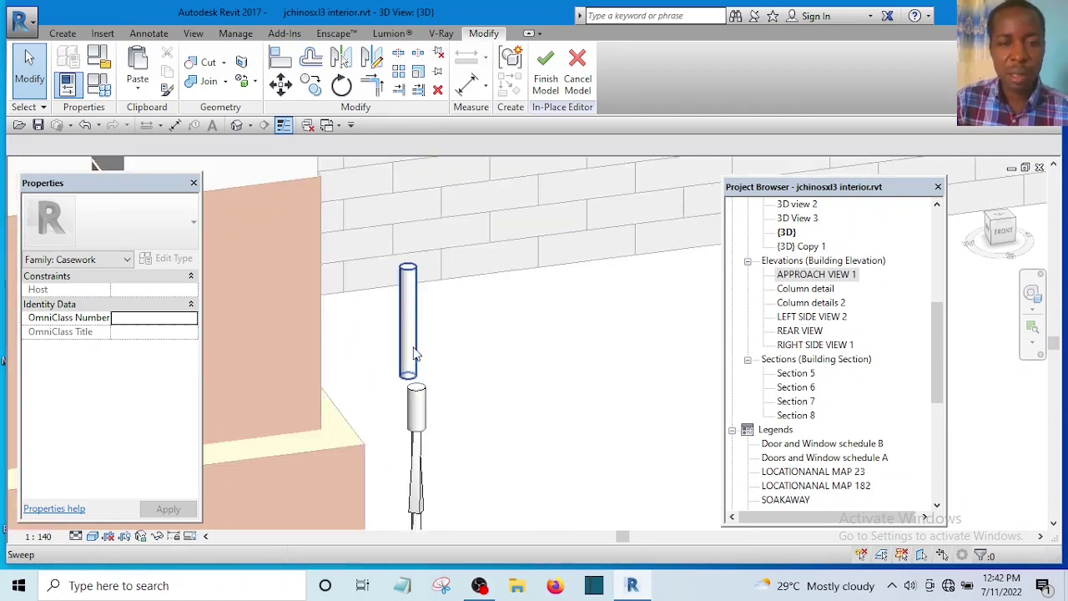
{"action": "scroll", "coordinate": [412, 350], "scroll_direction": "up", "scroll_amount": 2}
{"action": "scroll", "coordinate": [417, 357], "scroll_direction": "down", "scroll_amount": 4}
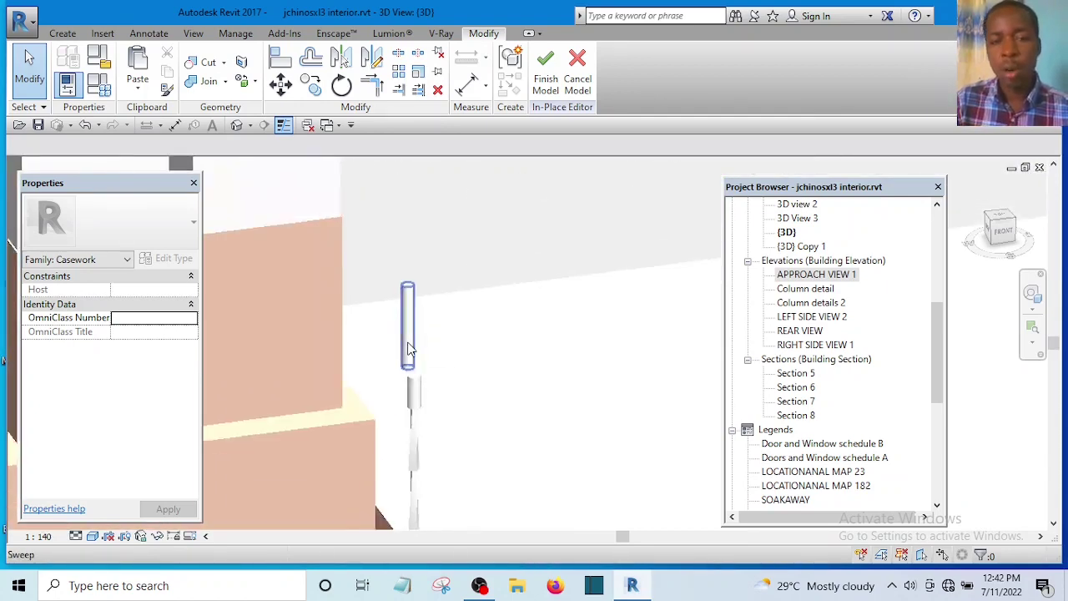
{"action": "scroll", "coordinate": [440, 361], "scroll_direction": "up", "scroll_amount": 3}
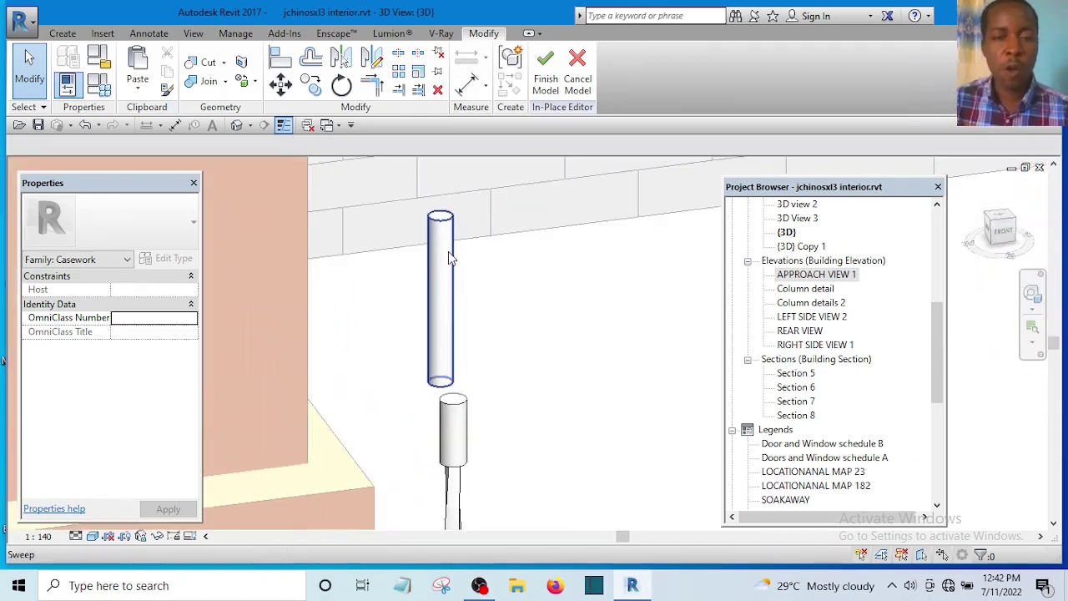
Assign the HANDRAILS(1) material to the circular sweep.
{"action": "left_click", "coordinate": [443, 275]}
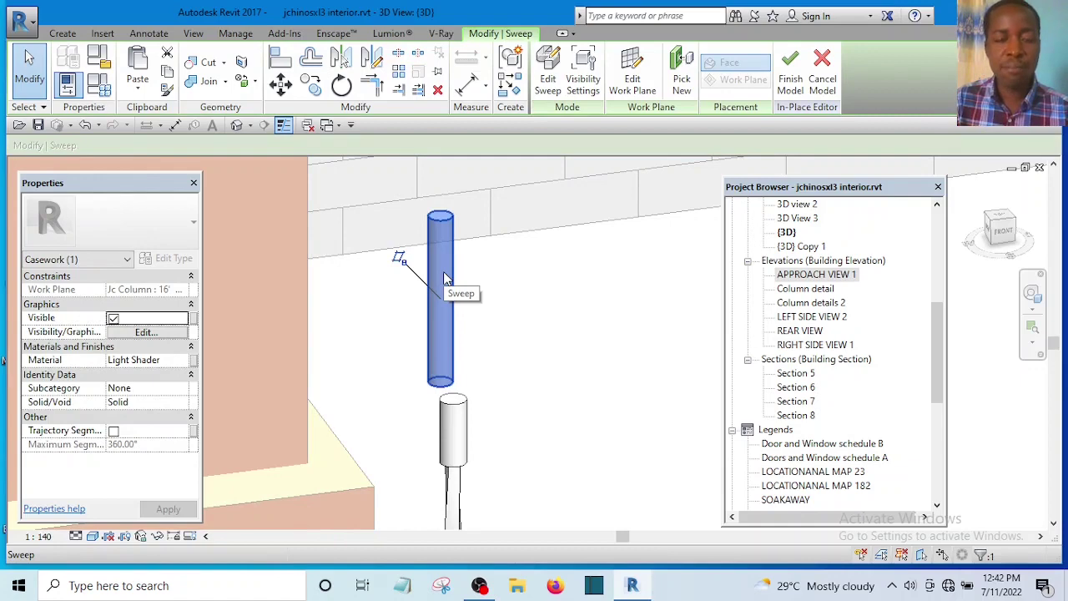
{"action": "left_click", "coordinate": [177, 360]}
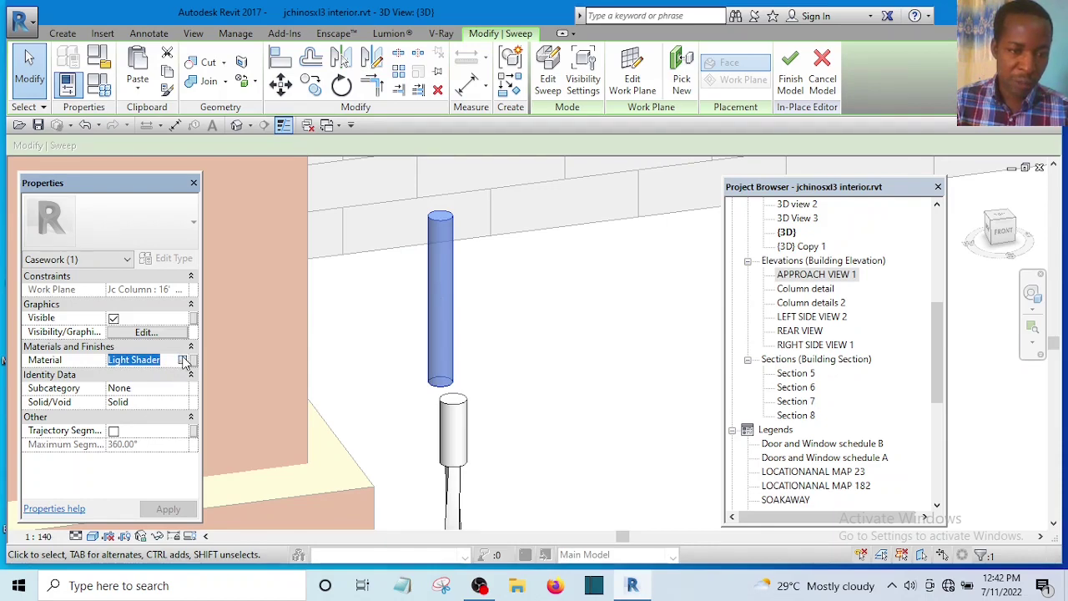
{"action": "left_click", "coordinate": [184, 359]}
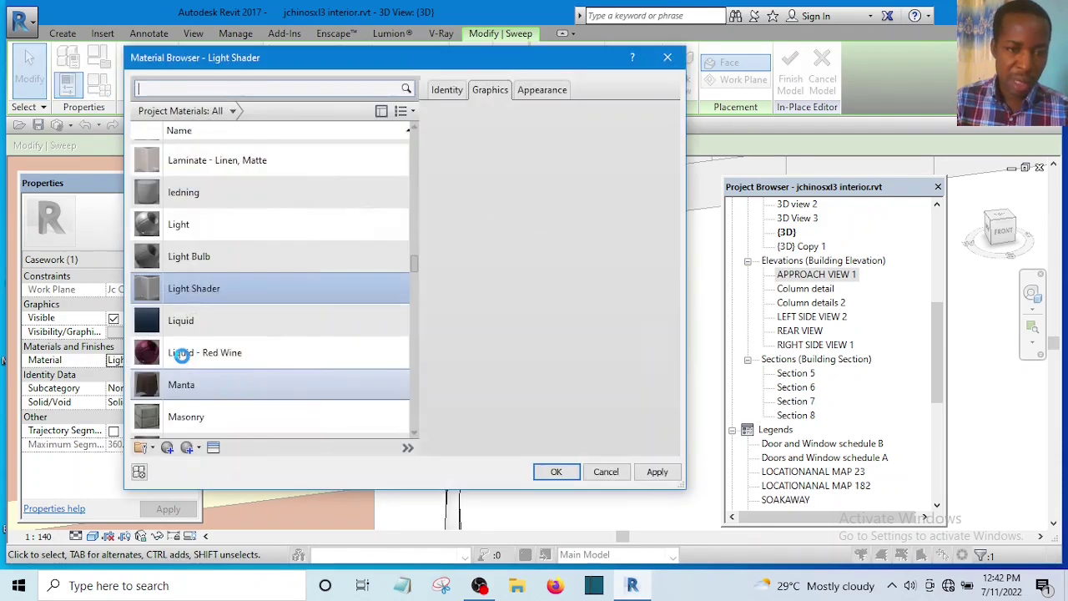
{"action": "scroll", "coordinate": [222, 305], "scroll_direction": "up", "scroll_amount": 1}
{"action": "scroll", "coordinate": [222, 306], "scroll_direction": "up", "scroll_amount": 6}
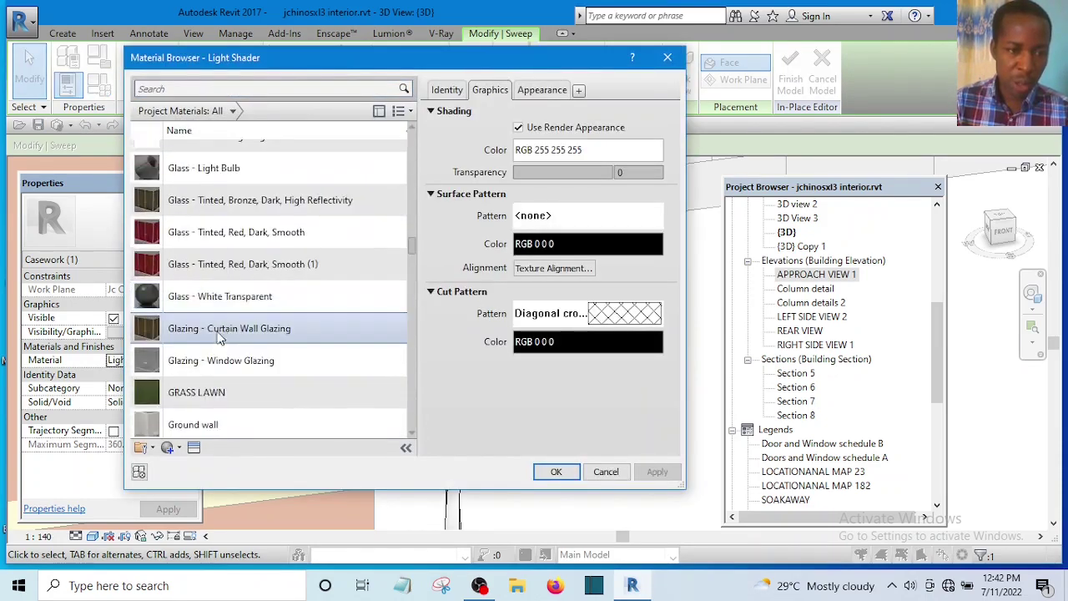
{"action": "scroll", "coordinate": [212, 345], "scroll_direction": "down", "scroll_amount": 3}
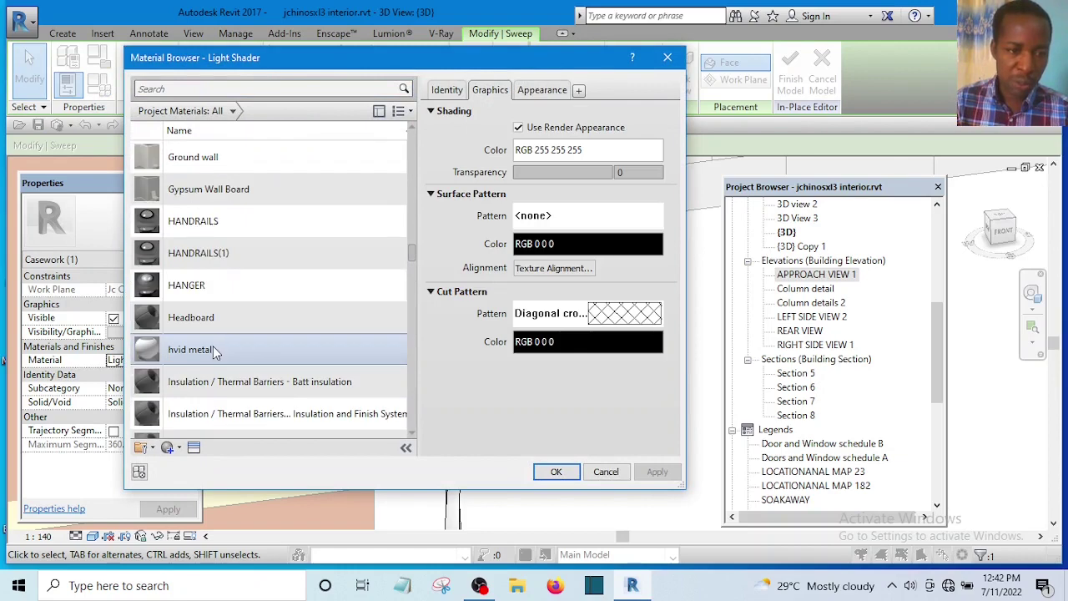
{"action": "left_click", "coordinate": [209, 255]}
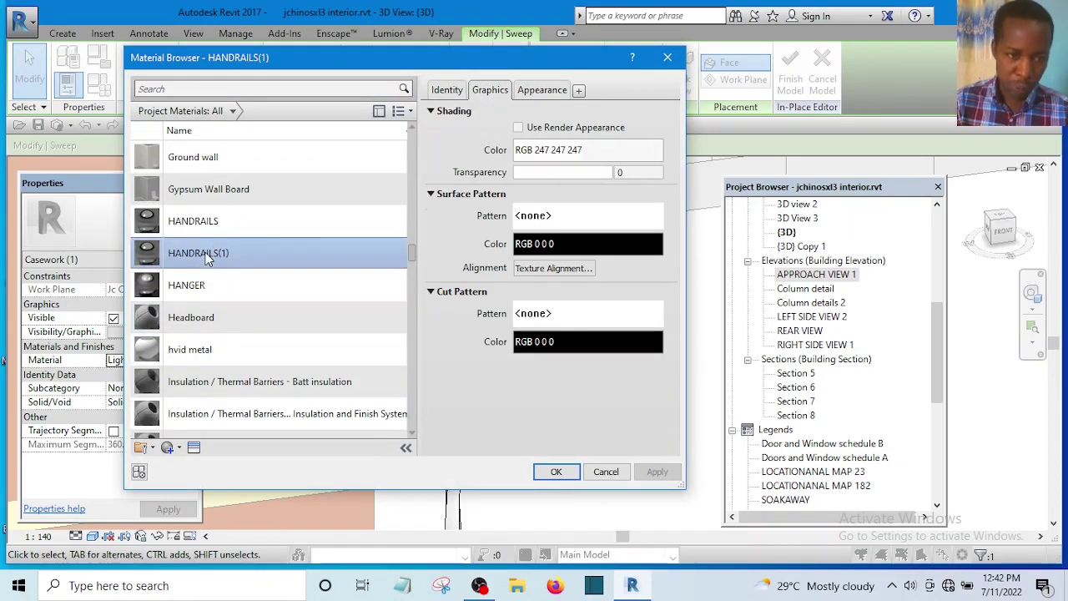
{"action": "left_click", "coordinate": [557, 472]}
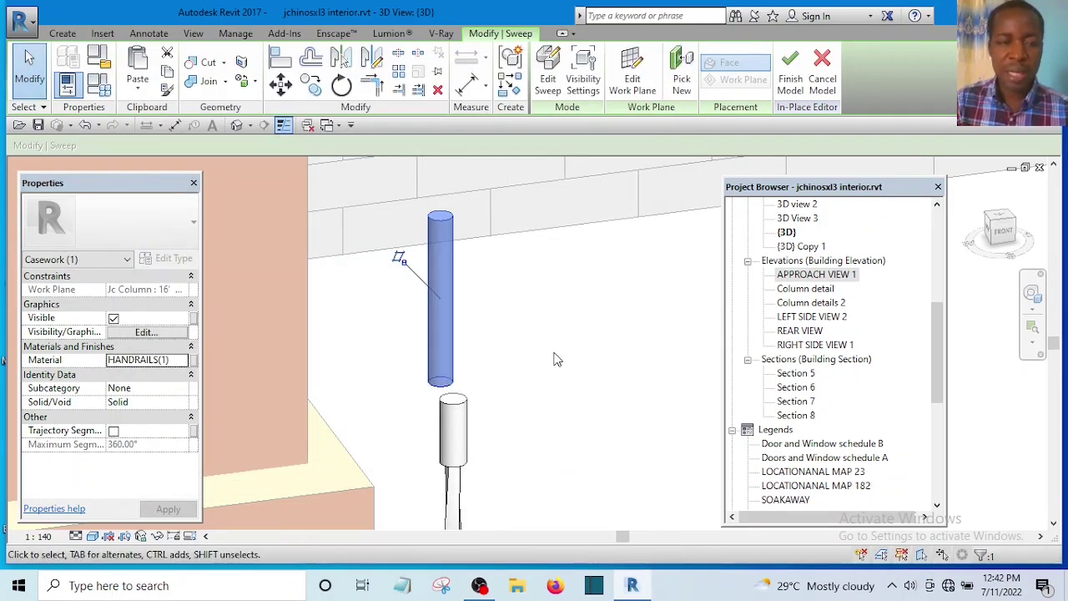
Reopen the circular sweep's path sketch for editing and switch to the APPROACH VIEW 1 elevation.
{"action": "scroll", "coordinate": [535, 337], "scroll_direction": "down", "scroll_amount": 2}
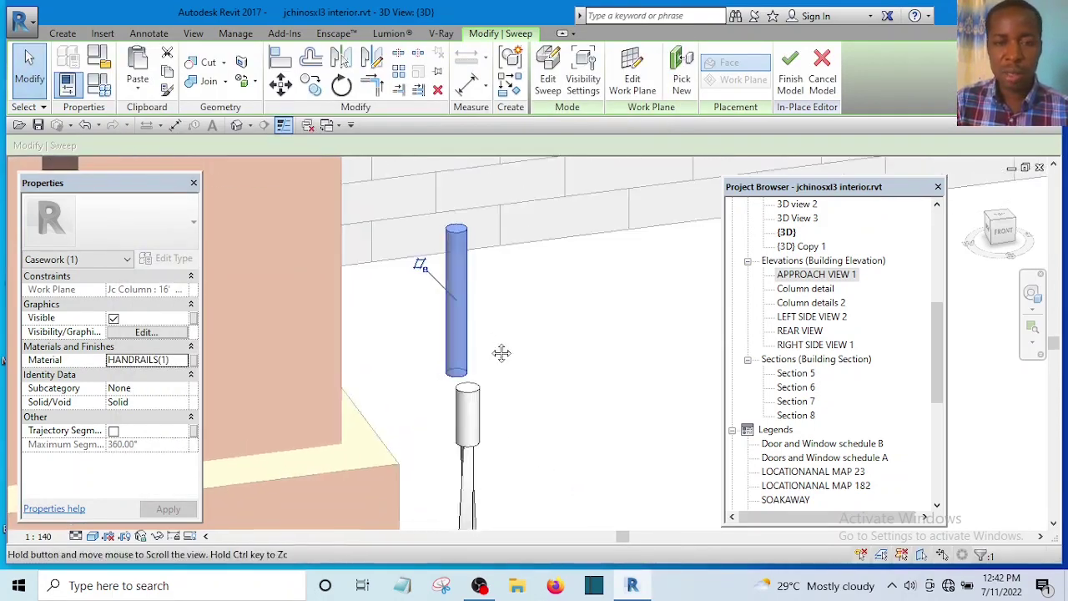
{"action": "scroll", "coordinate": [465, 315], "scroll_direction": "down", "scroll_amount": 2}
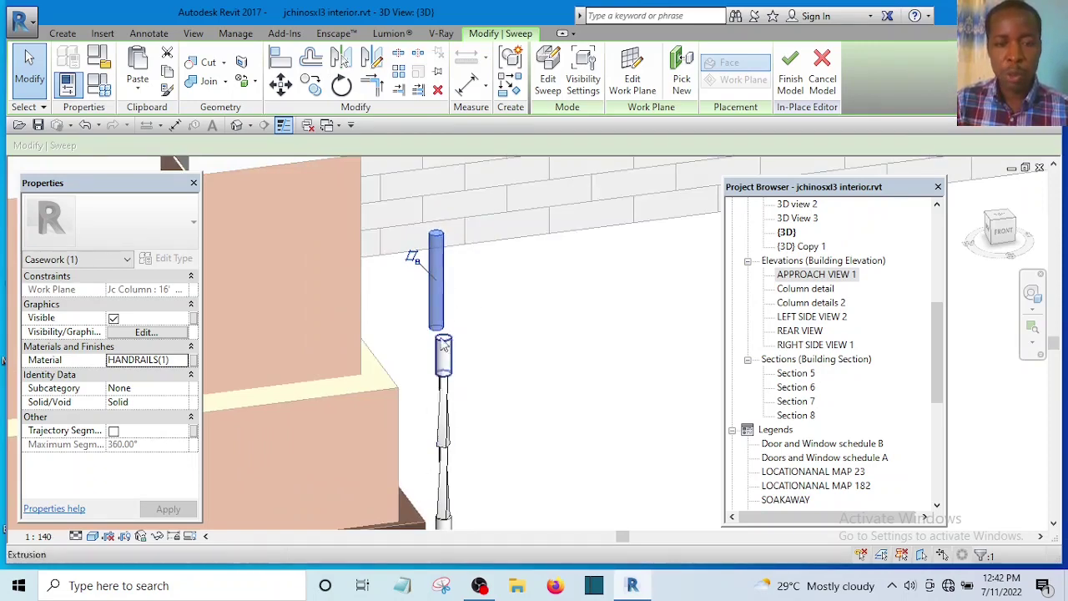
{"action": "middle_click_drag", "start_coordinate": [505, 286], "coordinate": [489, 241], "text": "shift"}
{"action": "left_click", "coordinate": [548, 74]}
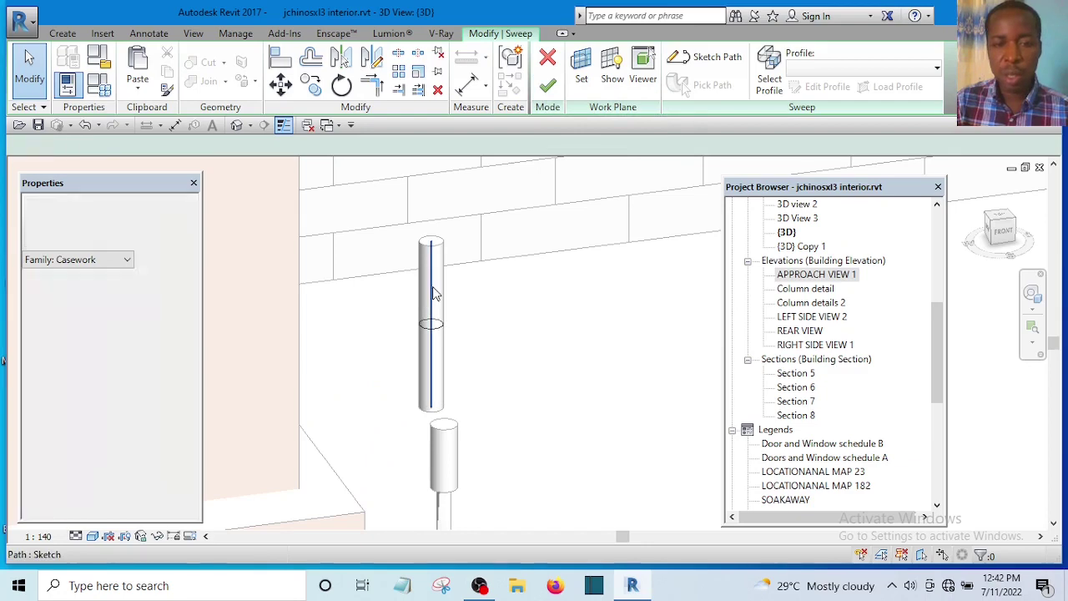
{"action": "left_click", "coordinate": [717, 58]}
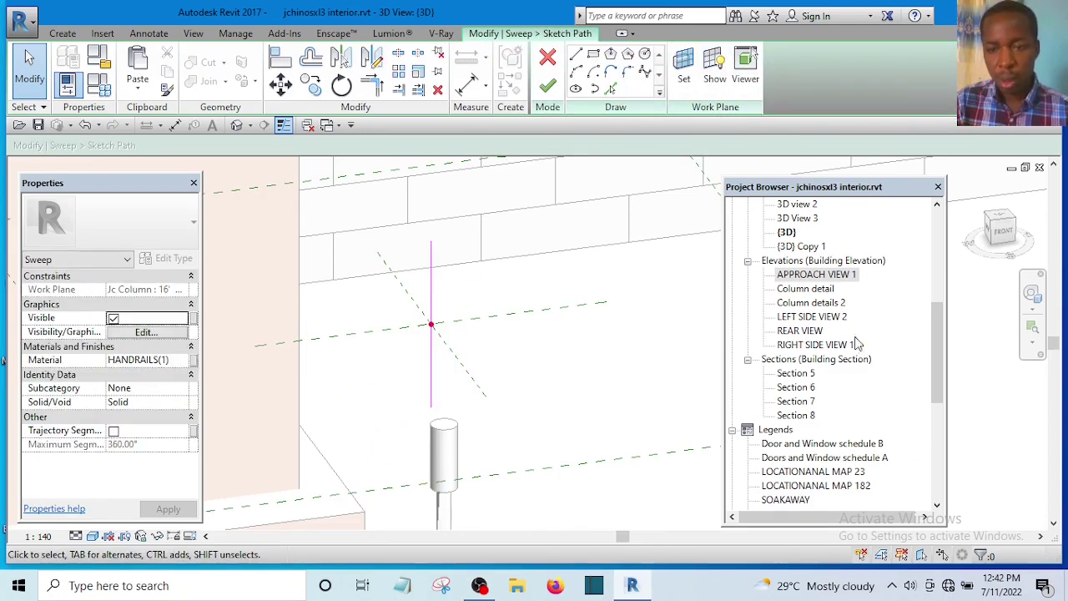
{"action": "double_click", "coordinate": [807, 275]}
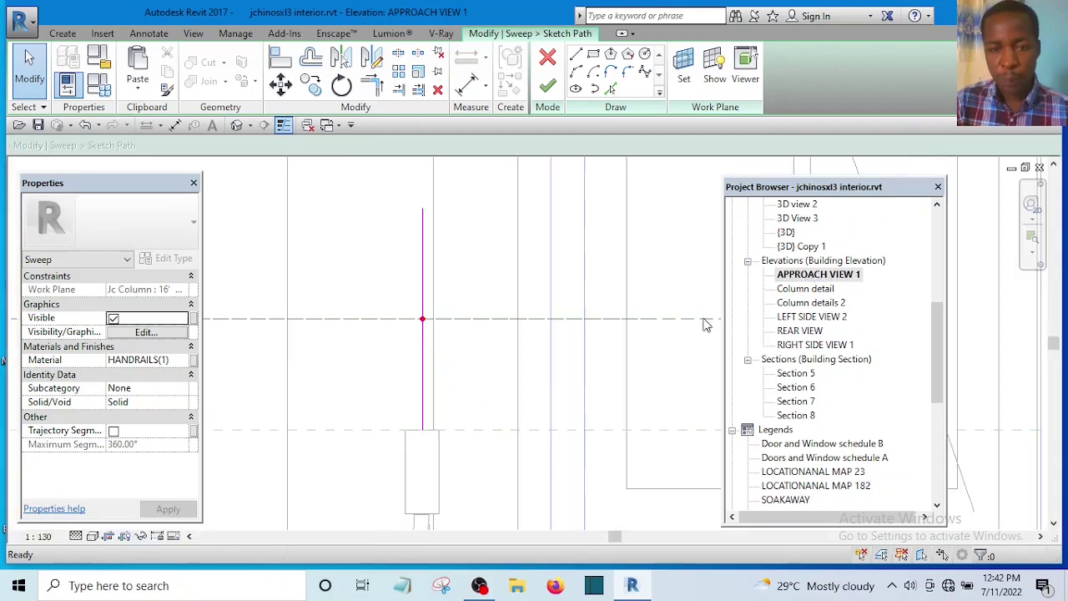
Delete the straight vertical line from the sweep's path sketch.
{"action": "scroll", "coordinate": [491, 375], "scroll_direction": "up", "scroll_amount": 1}
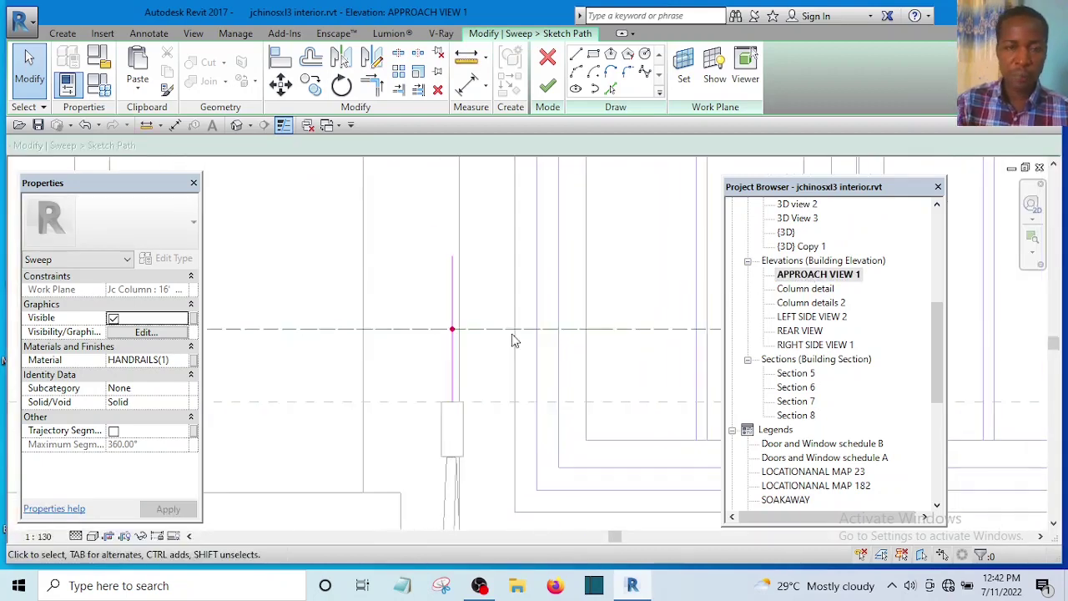
{"action": "scroll", "coordinate": [538, 302], "scroll_direction": "up", "scroll_amount": 2}
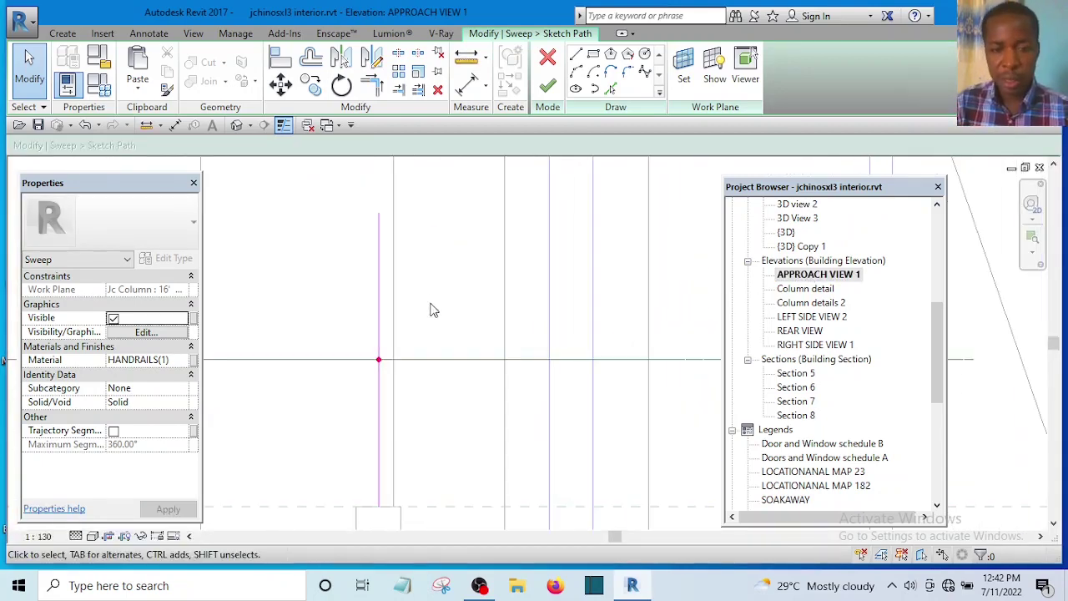
{"action": "left_click", "coordinate": [380, 263]}
{"action": "key", "text": "e"}
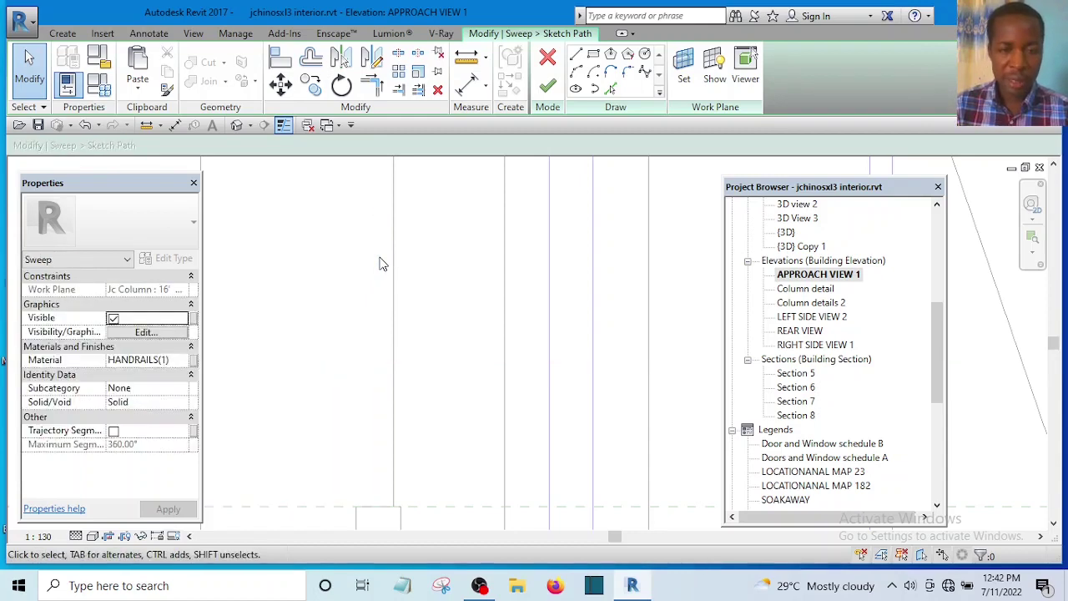
Draw a start-end-radius arc of about 133 radius above the baluster top as the new sweep path.
{"action": "scroll", "coordinate": [381, 262], "scroll_direction": "down", "scroll_amount": 2}
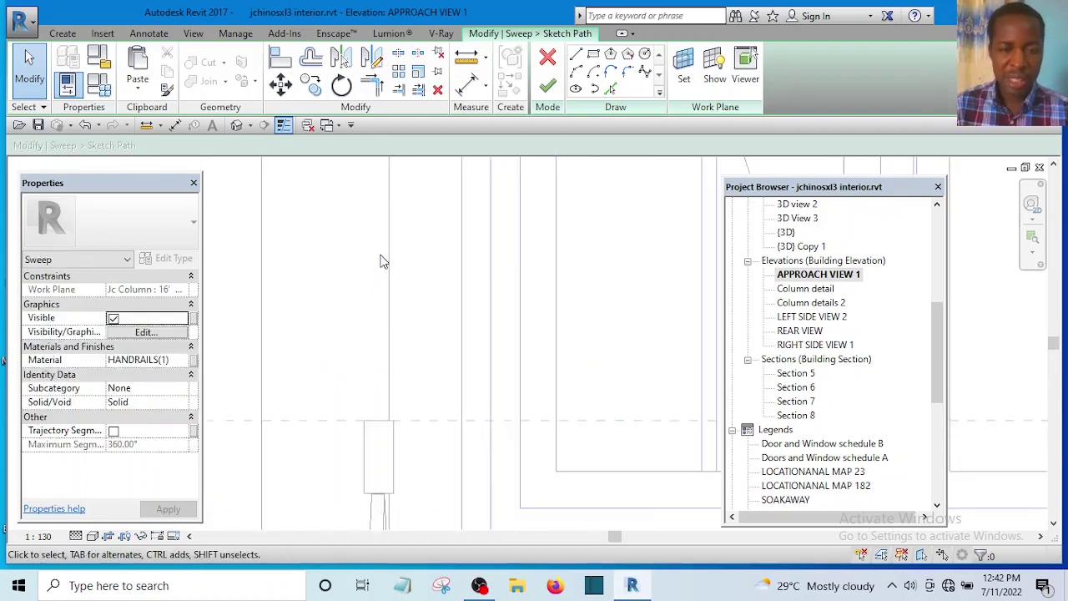
{"action": "left_click", "coordinate": [578, 71]}
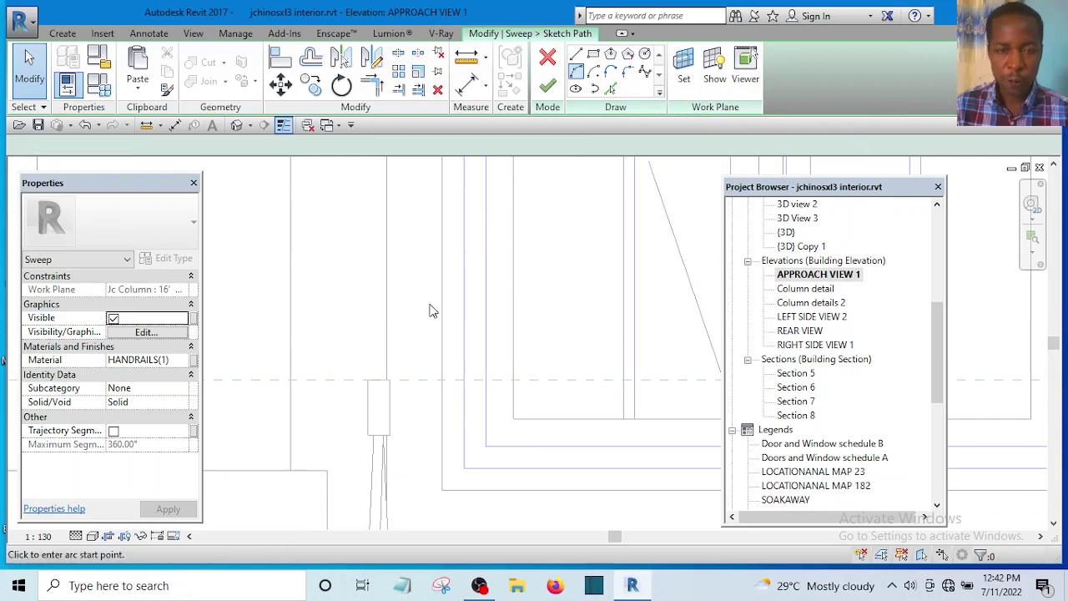
{"action": "scroll", "coordinate": [389, 341], "scroll_direction": "up", "scroll_amount": 4}
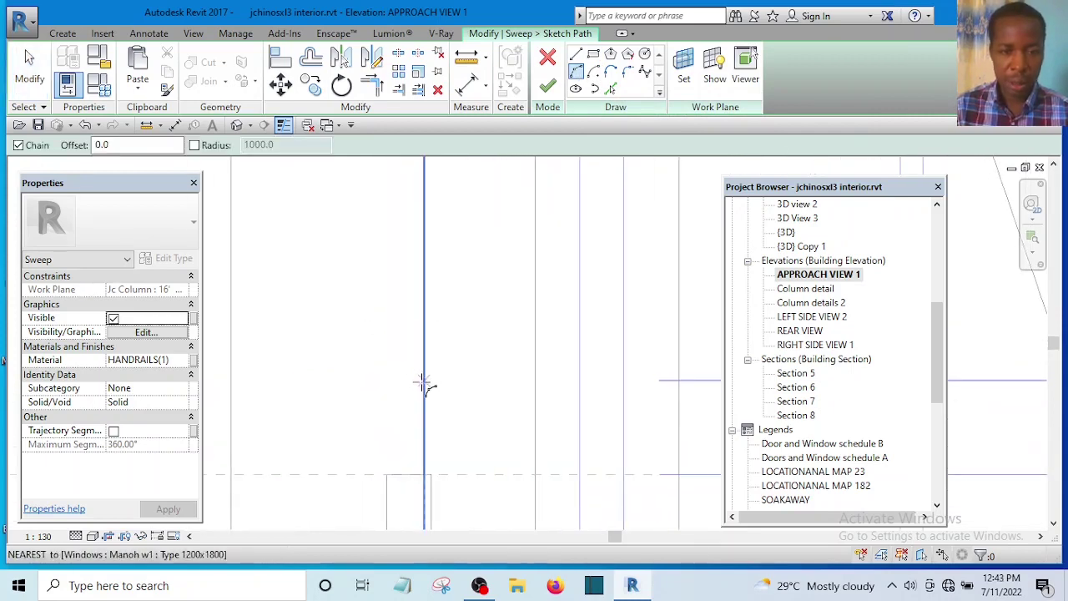
{"action": "left_click", "coordinate": [422, 381]}
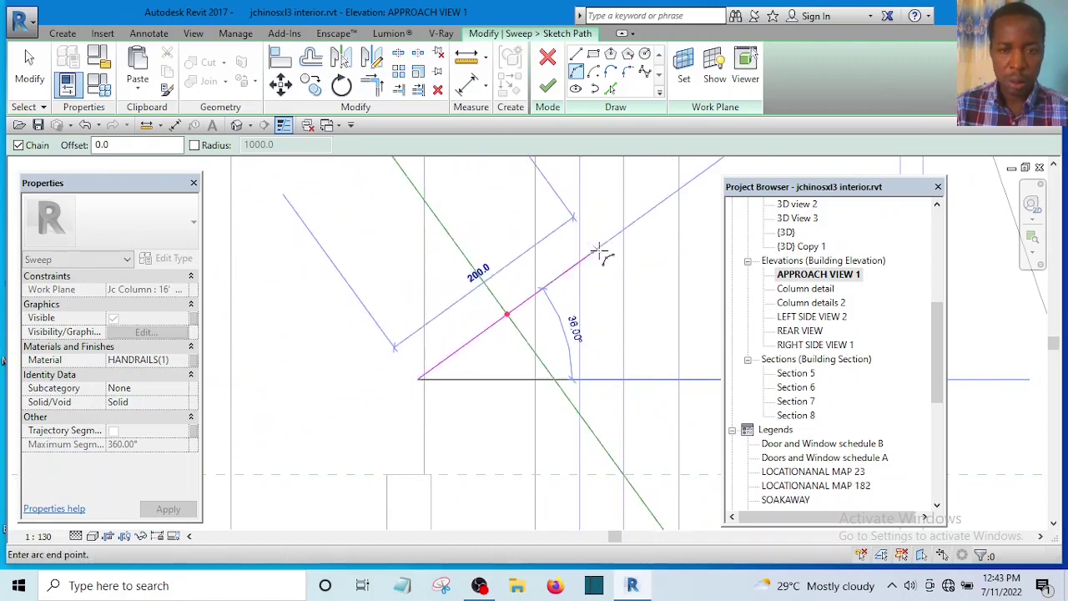
{"action": "scroll", "coordinate": [584, 255], "scroll_direction": "down", "scroll_amount": 4}
{"action": "scroll", "coordinate": [538, 297], "scroll_direction": "up", "scroll_amount": 3}
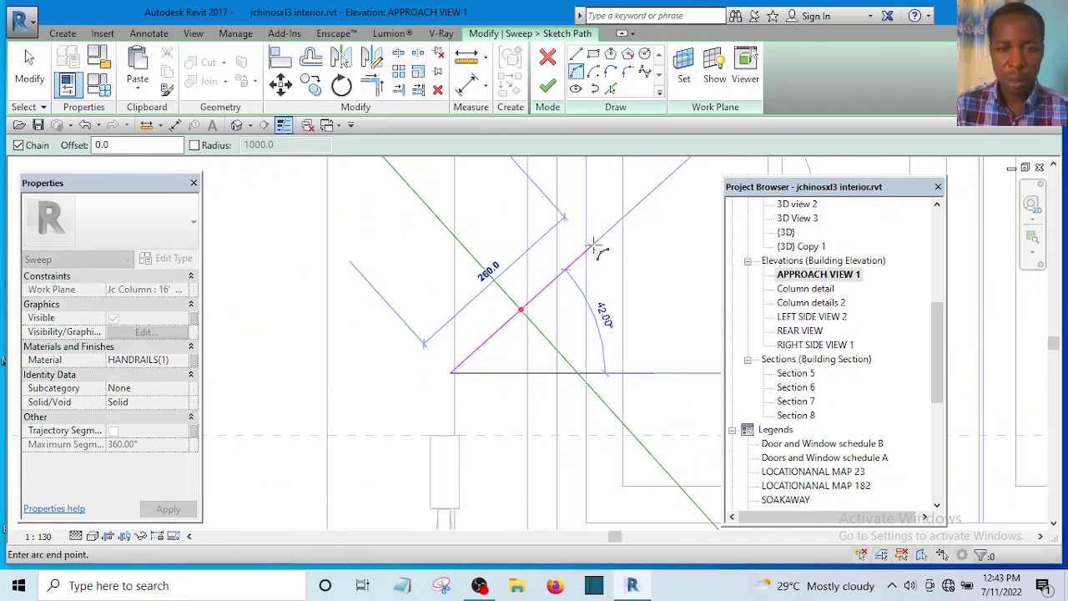
{"action": "left_click", "coordinate": [567, 250]}
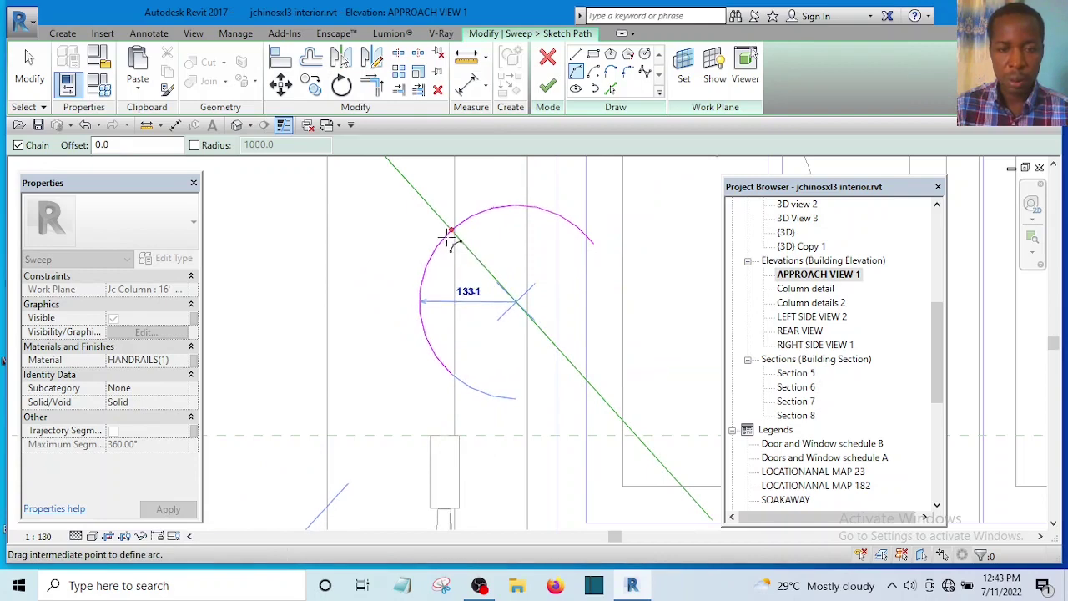
{"action": "left_click", "coordinate": [453, 233]}
{"action": "scroll", "coordinate": [400, 398], "scroll_direction": "down", "scroll_amount": 3}
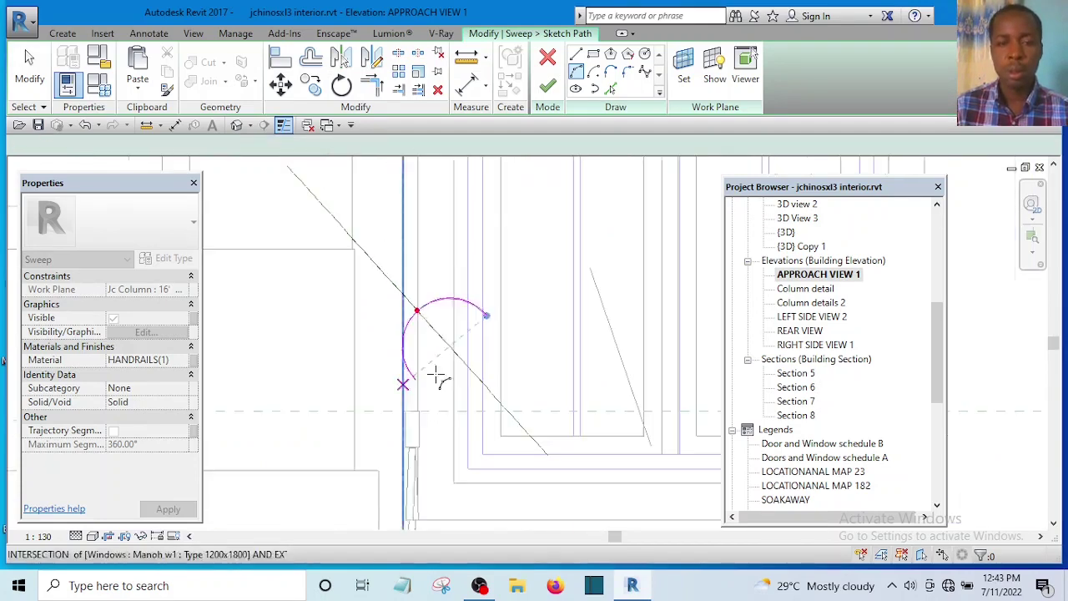
{"action": "scroll", "coordinate": [500, 333], "scroll_direction": "up", "scroll_amount": 1}
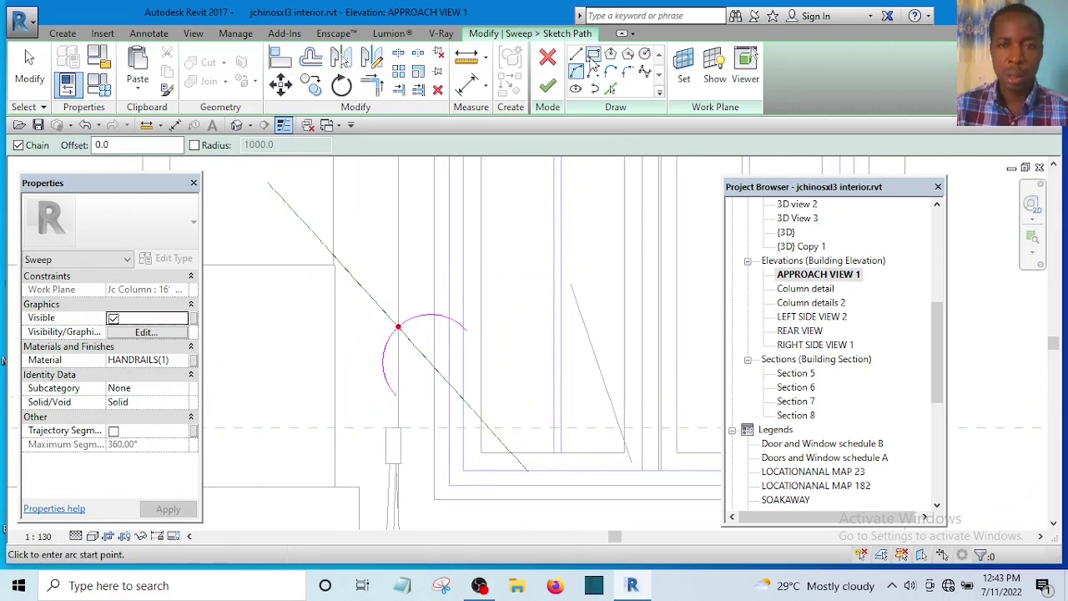
Add a tangent arc of about 73 radius curling inward from the upper end of the first path arc.
{"action": "scroll", "coordinate": [484, 367], "scroll_direction": "up", "scroll_amount": 4}
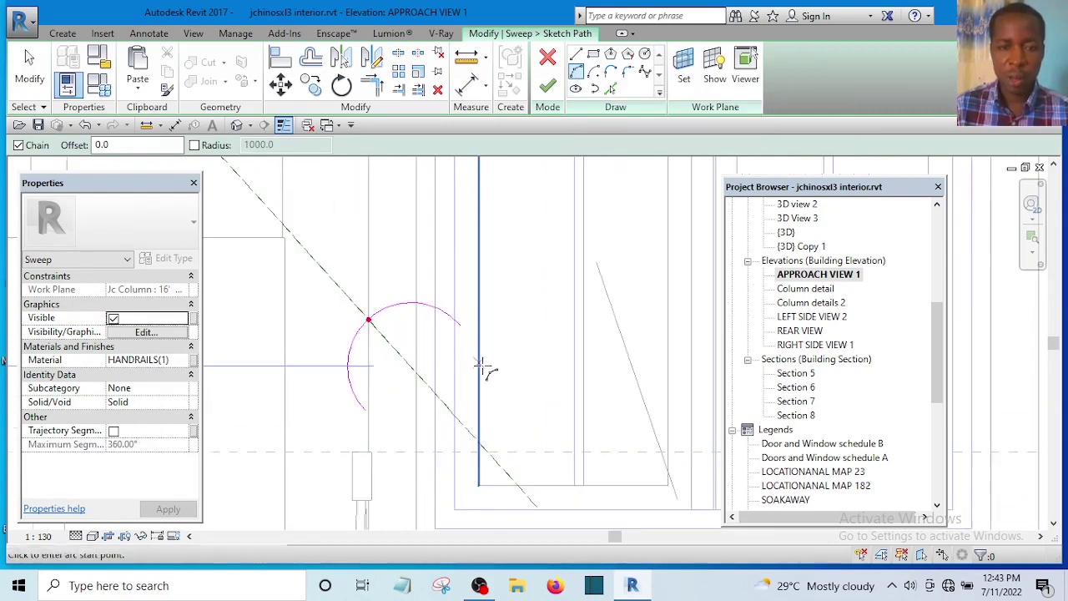
{"action": "left_click", "coordinate": [453, 302]}
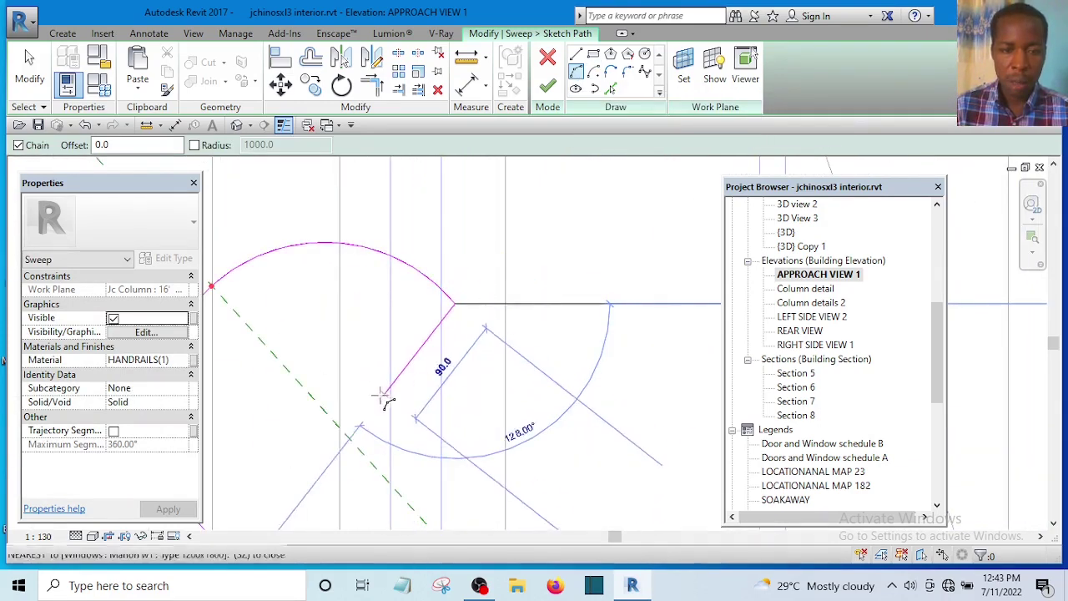
{"action": "left_click", "coordinate": [459, 419]}
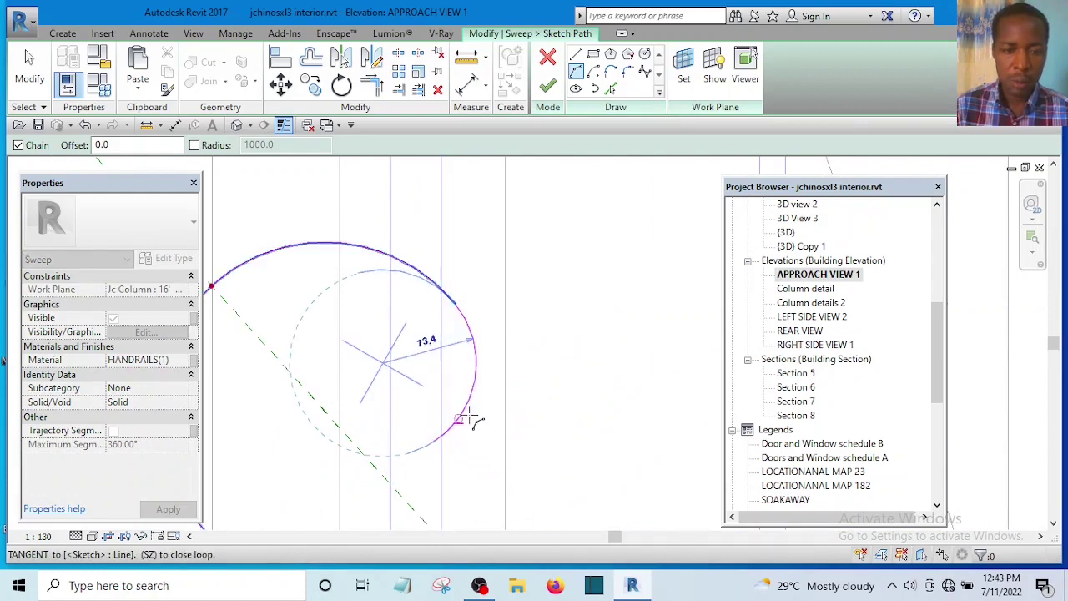
{"action": "left_click", "coordinate": [468, 409]}
{"action": "scroll", "coordinate": [534, 301], "scroll_direction": "down", "scroll_amount": 2}
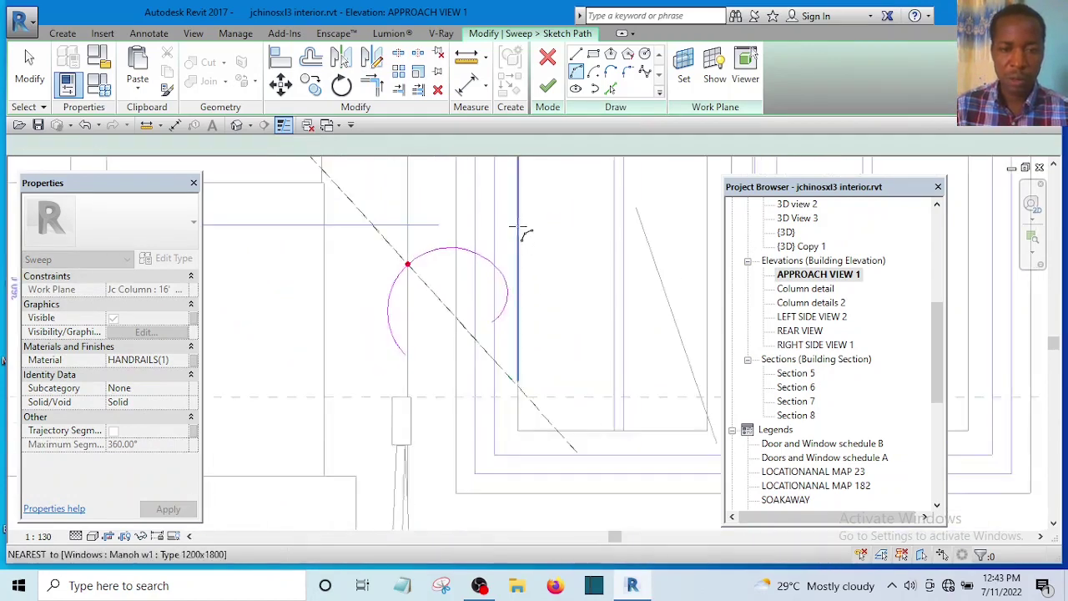
{"action": "scroll", "coordinate": [467, 234], "scroll_direction": "up", "scroll_amount": 5}
{"action": "left_click", "coordinate": [465, 210]}
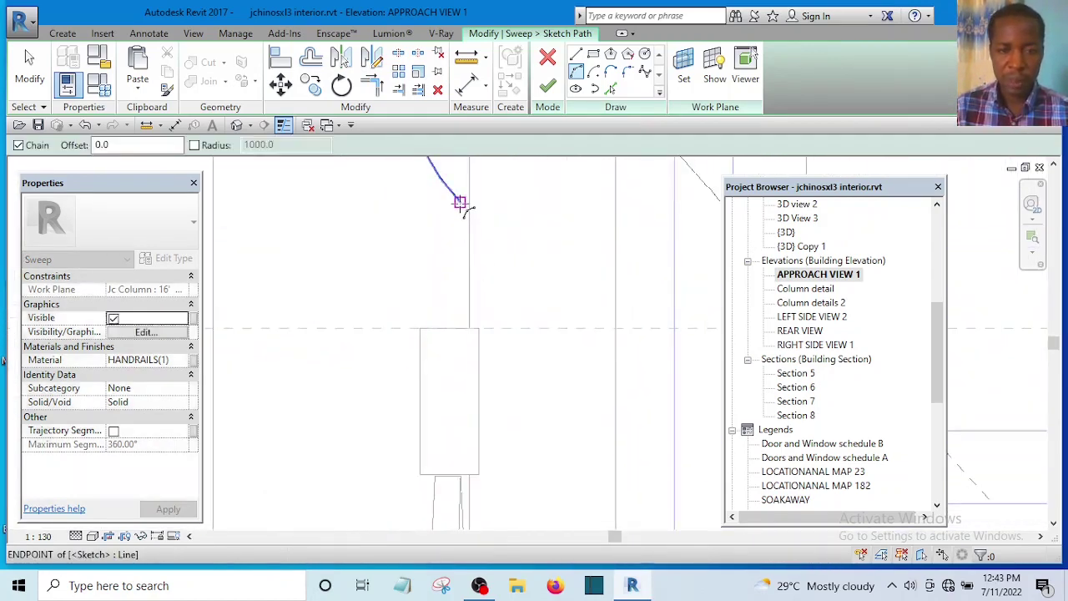
{"action": "left_click", "coordinate": [561, 302]}
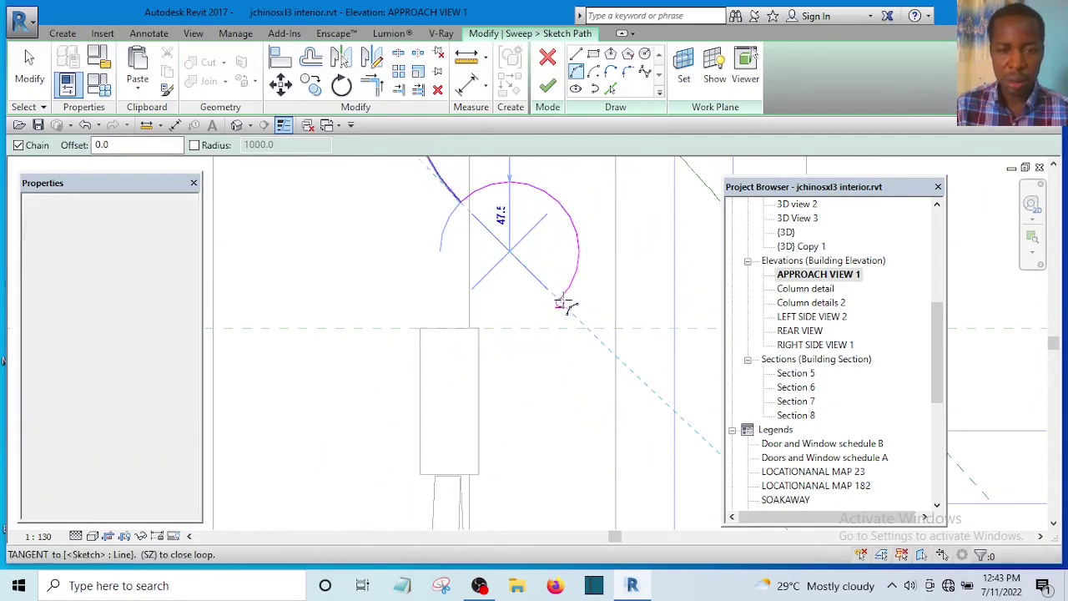
{"action": "left_click", "coordinate": [475, 331]}
{"action": "scroll", "coordinate": [543, 281], "scroll_direction": "down", "scroll_amount": 3}
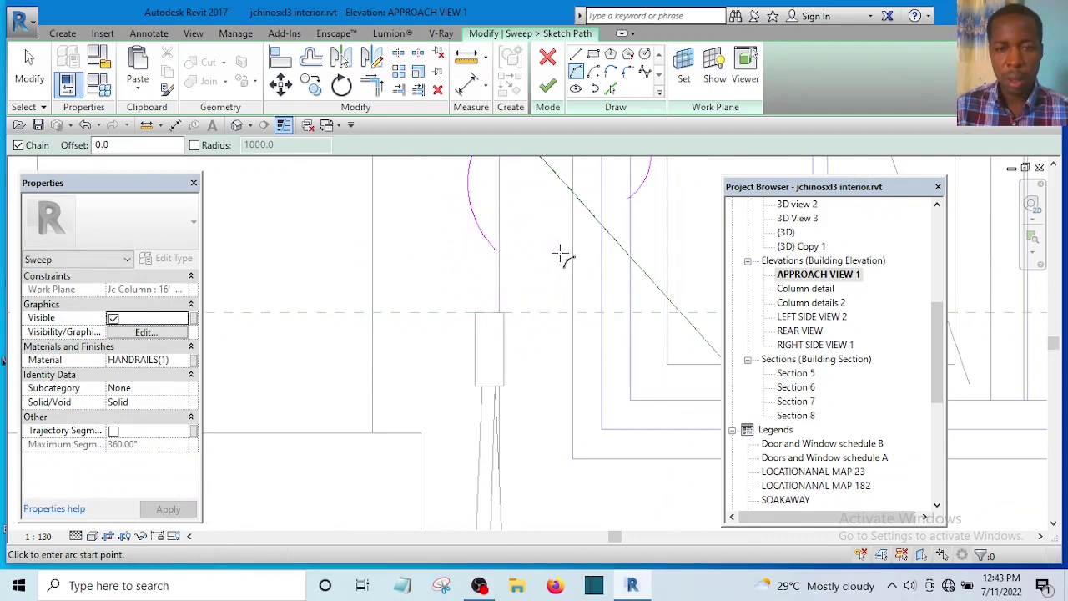
{"action": "left_click", "coordinate": [564, 257]}
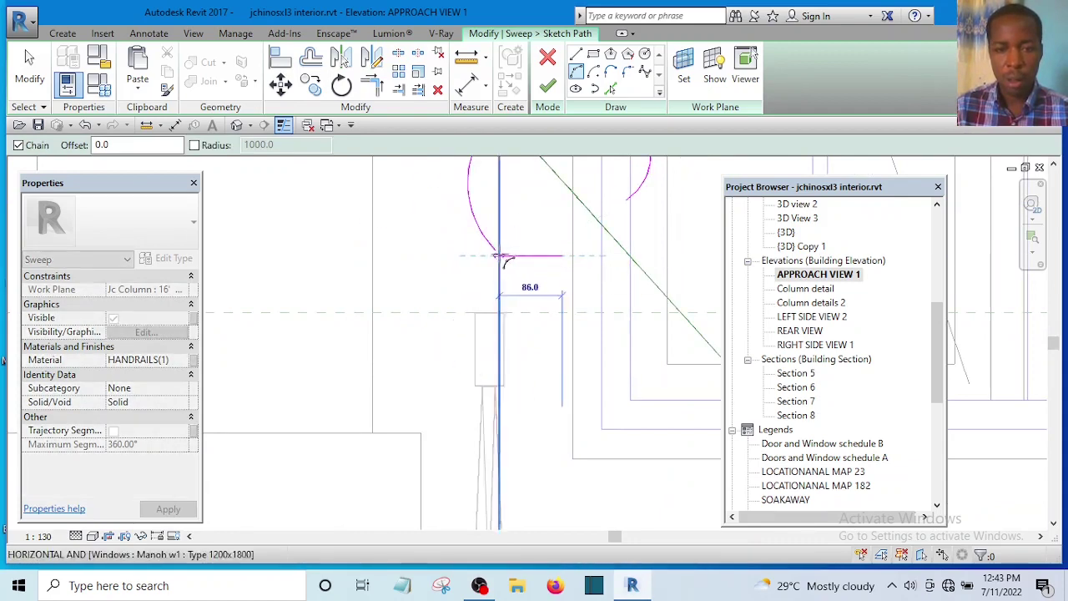
{"action": "scroll", "coordinate": [499, 257], "scroll_direction": "up", "scroll_amount": 2}
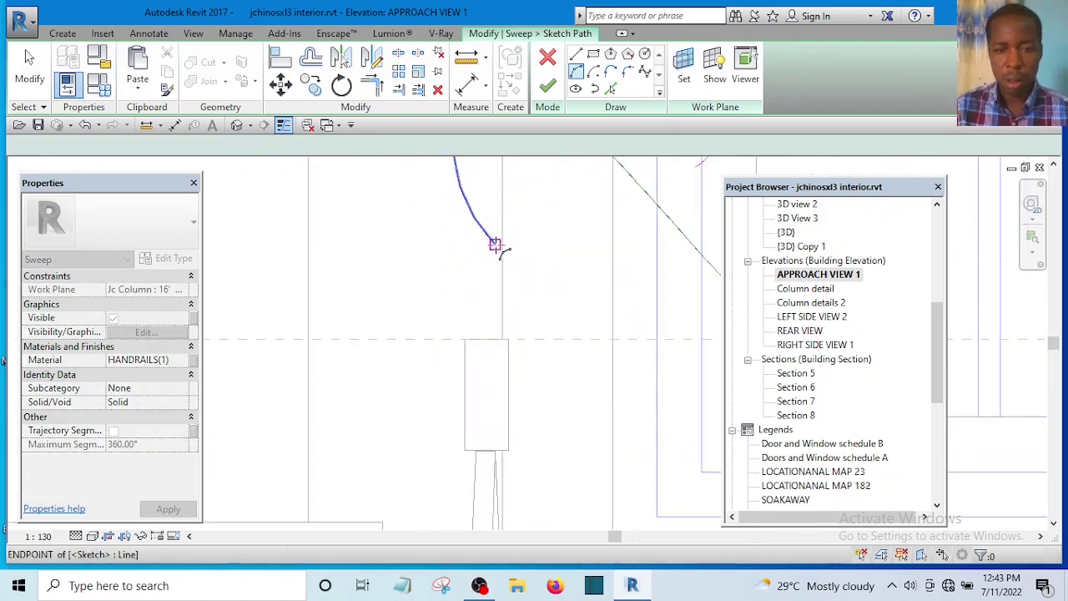
Add a tangent arc of about 77 radius curling inward from the lower end of the first path arc.
{"action": "left_click", "coordinate": [495, 243]}
{"action": "scroll", "coordinate": [548, 281], "scroll_direction": "down", "scroll_amount": 2}
{"action": "scroll", "coordinate": [596, 289], "scroll_direction": "up", "scroll_amount": 3}
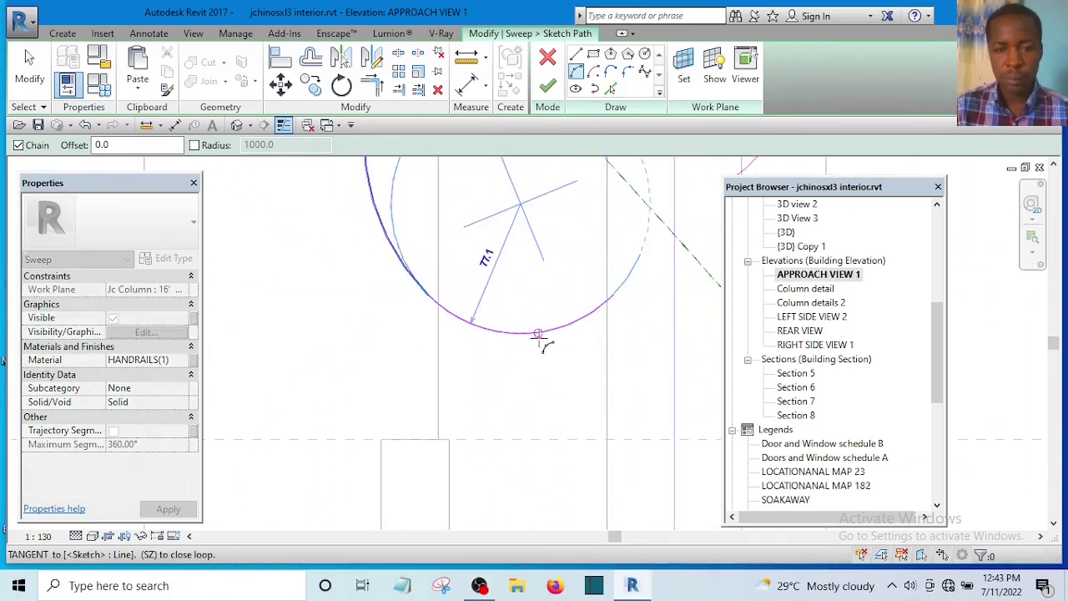
{"action": "key", "text": "Escape"}
{"action": "key", "text": "Escape"}
{"action": "scroll", "coordinate": [417, 376], "scroll_direction": "down", "scroll_amount": 3}
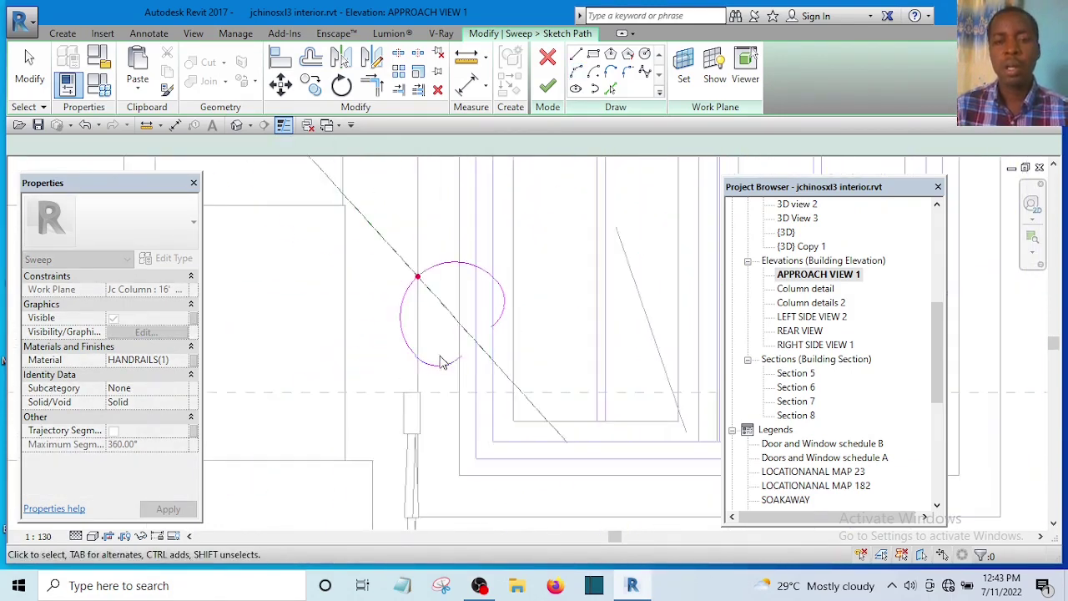
Finish the three-arc path sketch and complete the sweep edit.
{"action": "scroll", "coordinate": [481, 305], "scroll_direction": "up", "scroll_amount": 2}
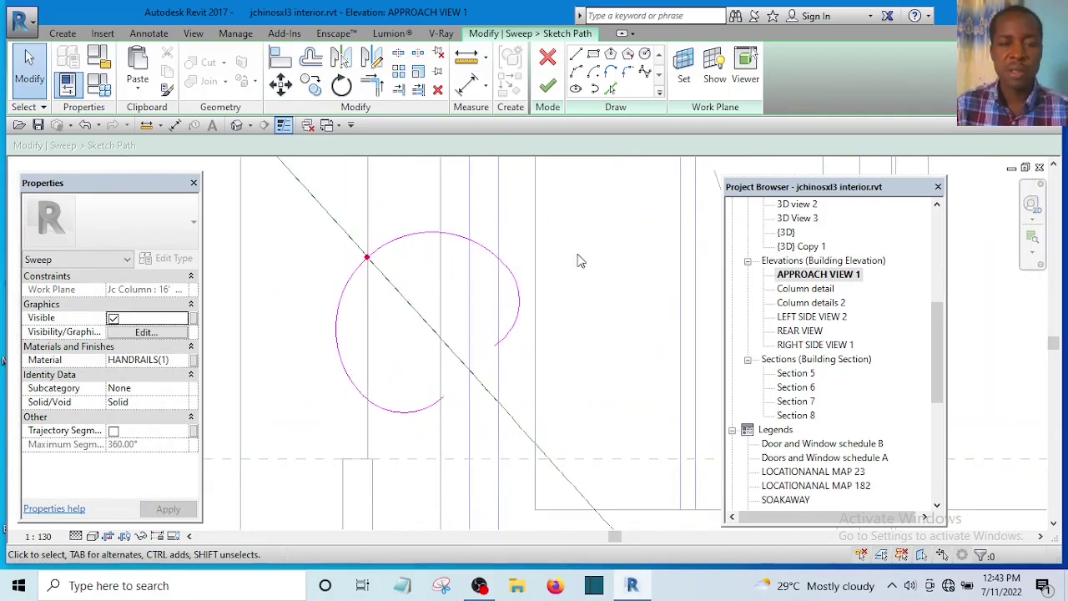
{"action": "scroll", "coordinate": [541, 332], "scroll_direction": "down", "scroll_amount": 1}
{"action": "scroll", "coordinate": [542, 308], "scroll_direction": "down", "scroll_amount": 2}
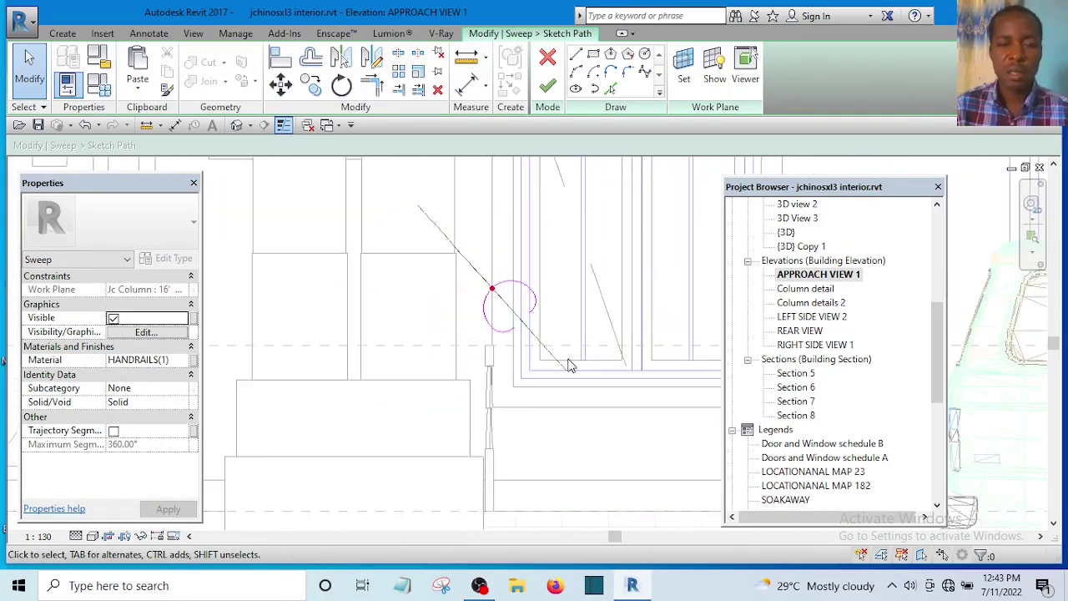
{"action": "left_click", "coordinate": [547, 88]}
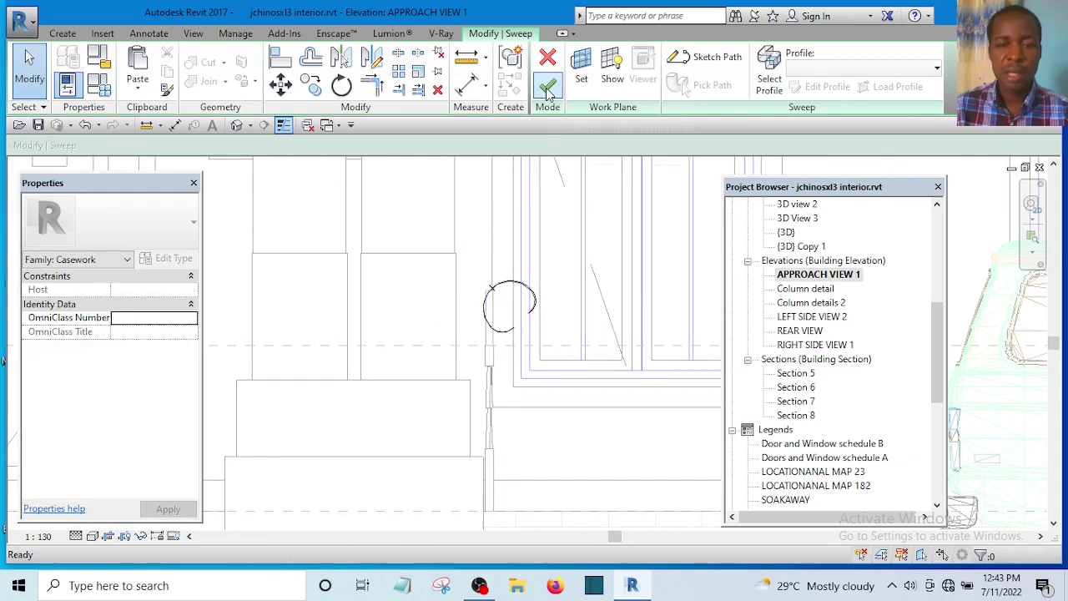
{"action": "left_click", "coordinate": [547, 88]}
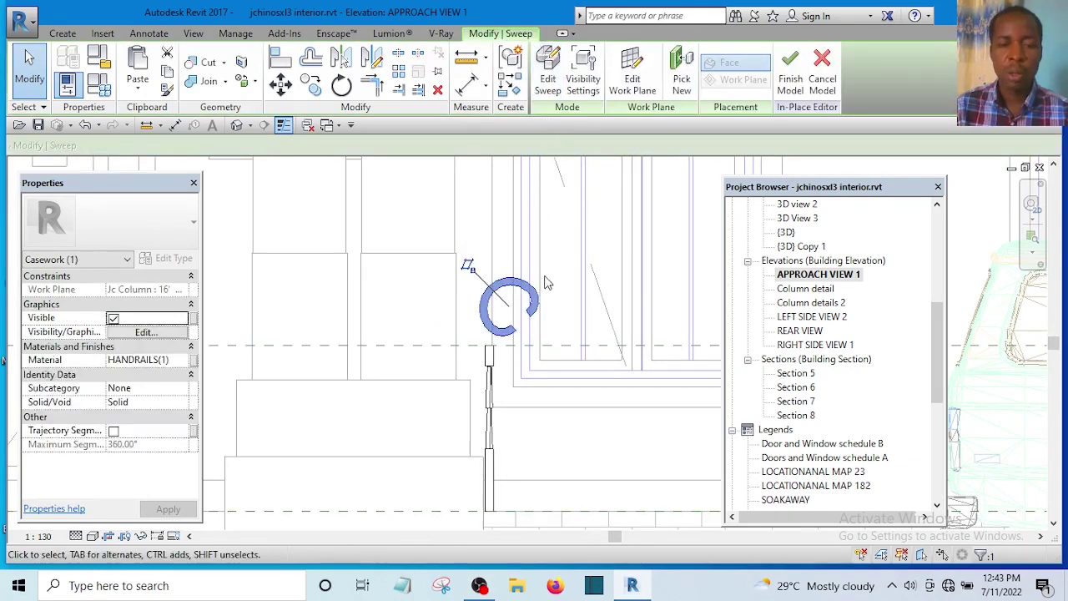
Rotate the C-shaped sweep counterclockwise about its centre so its opening faces horizontally away from the baluster.
{"action": "scroll", "coordinate": [546, 292], "scroll_direction": "up", "scroll_amount": 4}
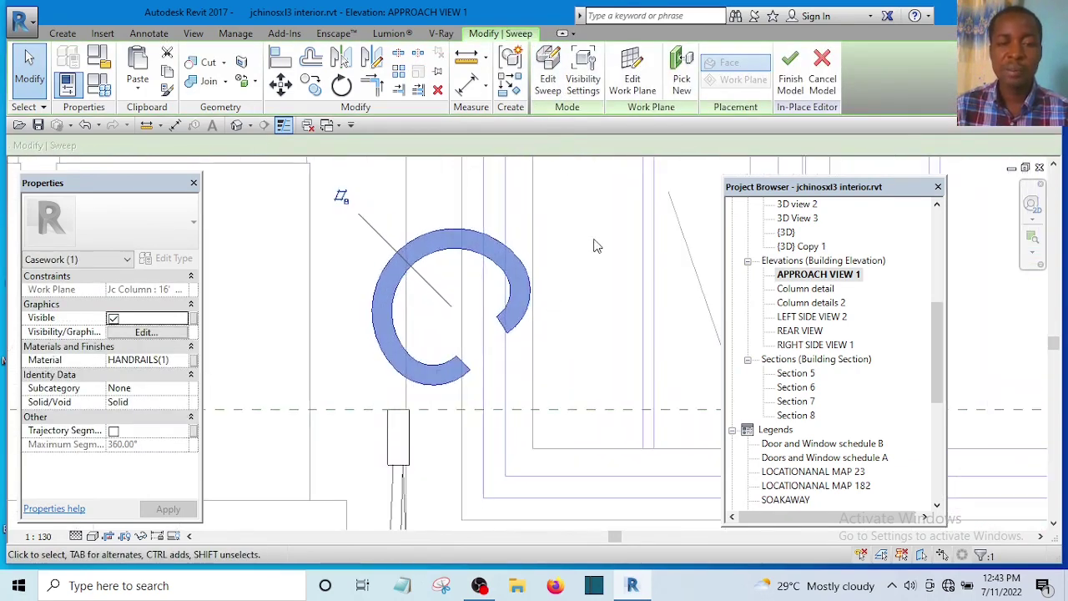
{"action": "scroll", "coordinate": [596, 245], "scroll_direction": "down", "scroll_amount": 3}
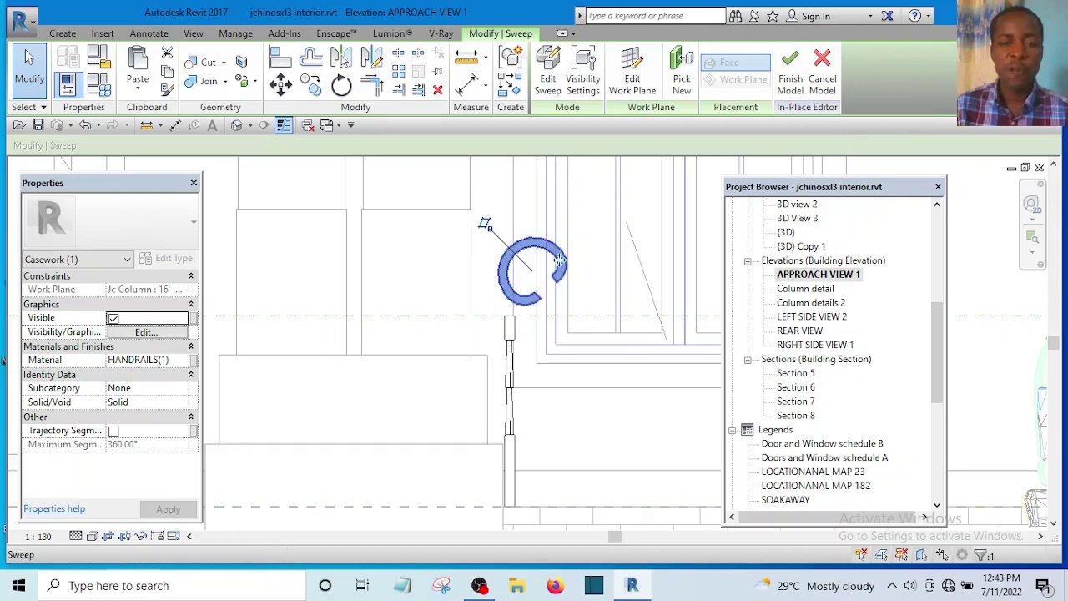
{"action": "scroll", "coordinate": [576, 265], "scroll_direction": "up", "scroll_amount": 2}
{"action": "scroll", "coordinate": [523, 311], "scroll_direction": "down", "scroll_amount": 2}
{"action": "scroll", "coordinate": [503, 244], "scroll_direction": "up", "scroll_amount": 1}
{"action": "scroll", "coordinate": [503, 244], "scroll_direction": "down", "scroll_amount": 1}
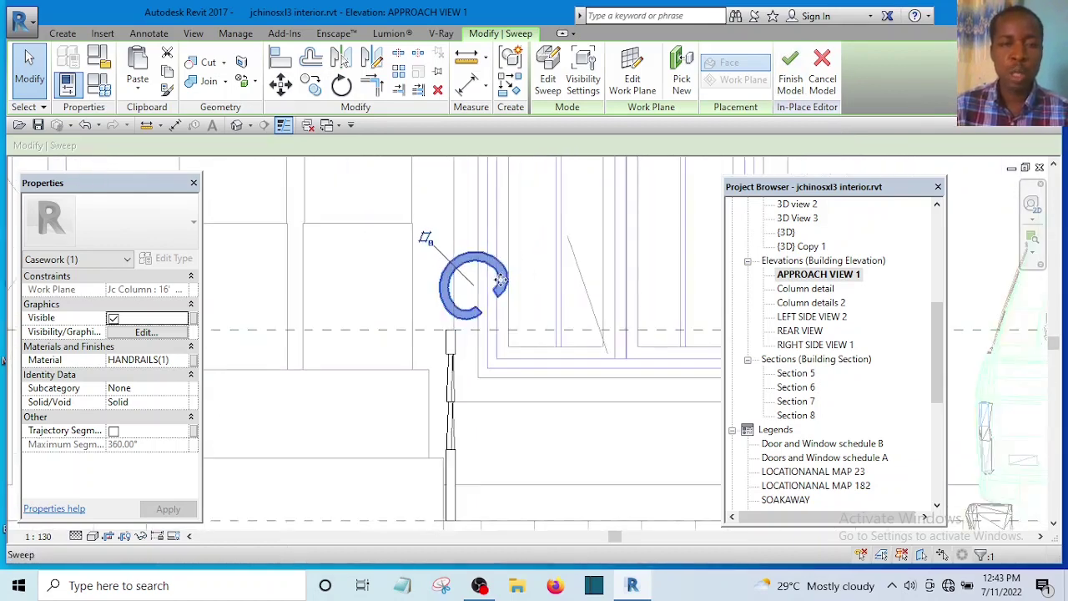
{"action": "left_click", "coordinate": [341, 86]}
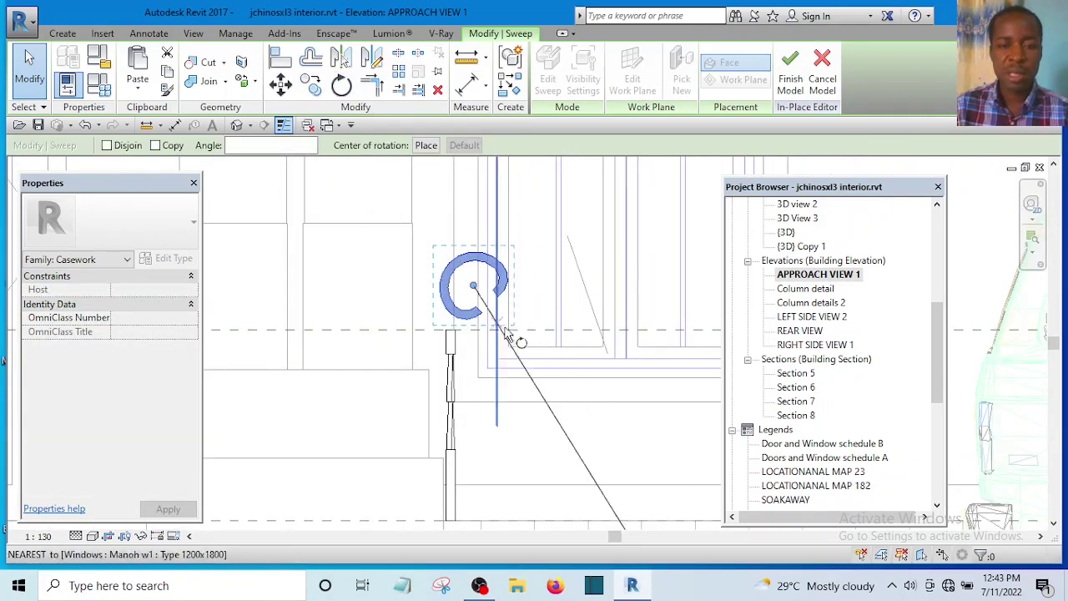
{"action": "left_click", "coordinate": [584, 262]}
{"action": "left_click", "coordinate": [497, 223]}
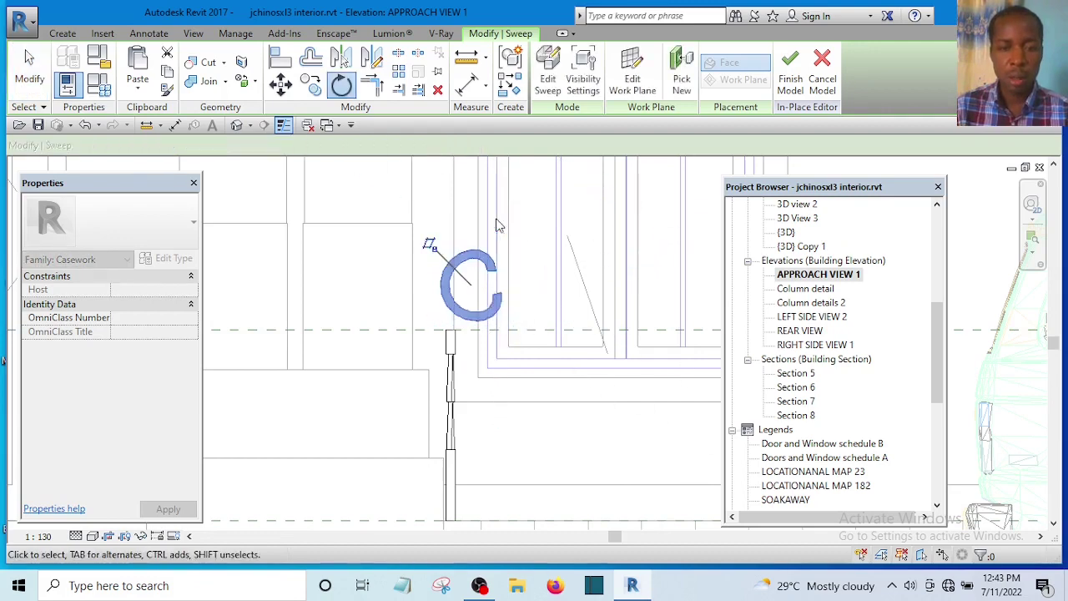
Move the C-shaped sweep down against the baluster's tapered middle section, with its opening facing away.
{"action": "scroll", "coordinate": [421, 235], "scroll_direction": "up", "scroll_amount": 2}
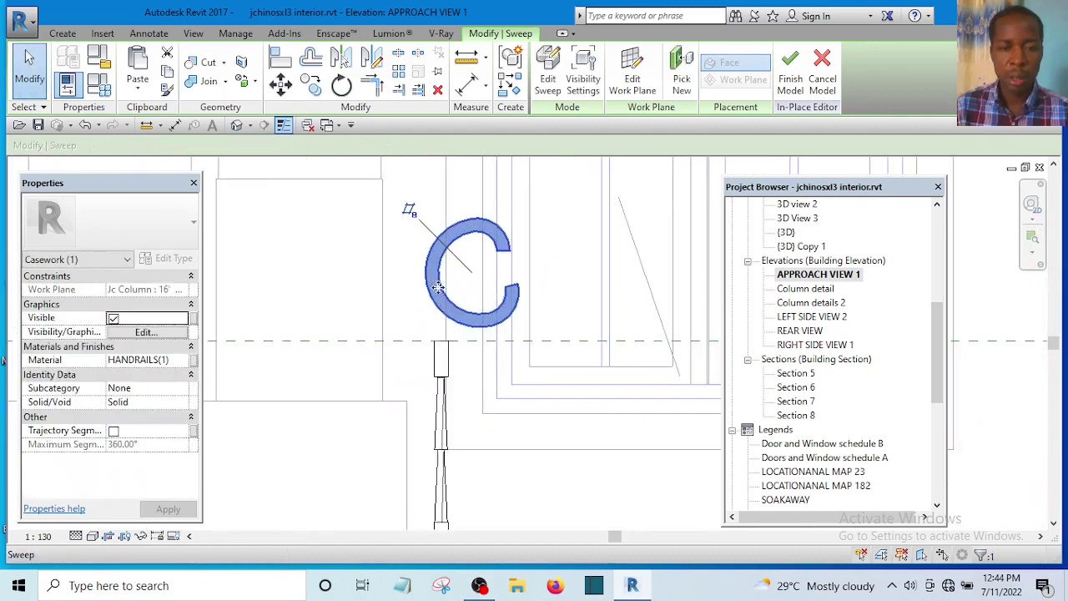
{"action": "left_click_drag", "start_coordinate": [437, 287], "coordinate": [464, 451]}
{"action": "scroll", "coordinate": [473, 346], "scroll_direction": "down", "scroll_amount": 3}
{"action": "scroll", "coordinate": [476, 367], "scroll_direction": "up", "scroll_amount": 3}
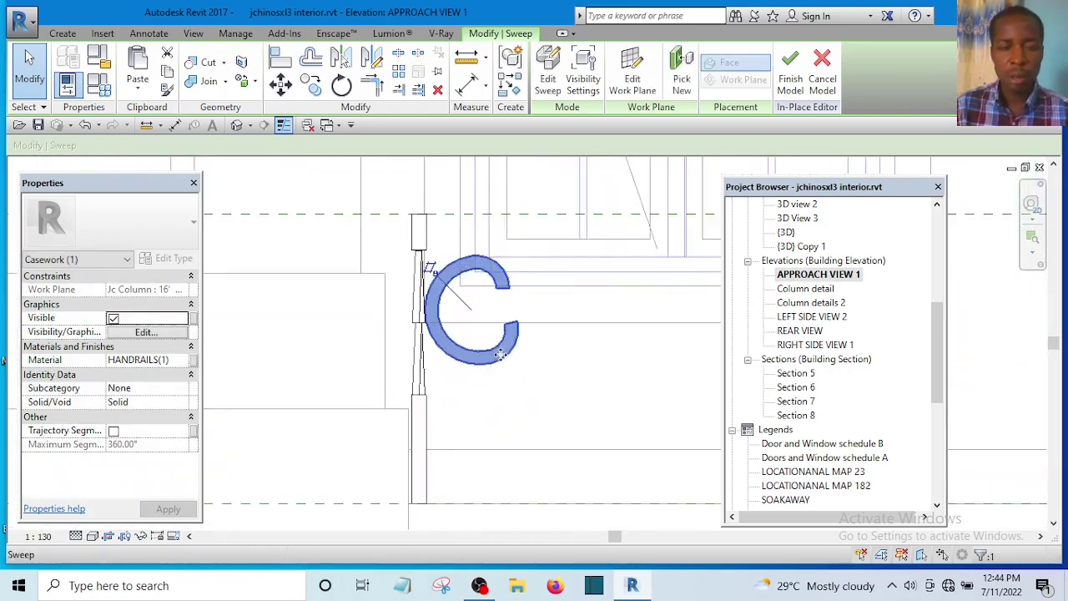
{"action": "scroll", "coordinate": [482, 371], "scroll_direction": "down", "scroll_amount": 4}
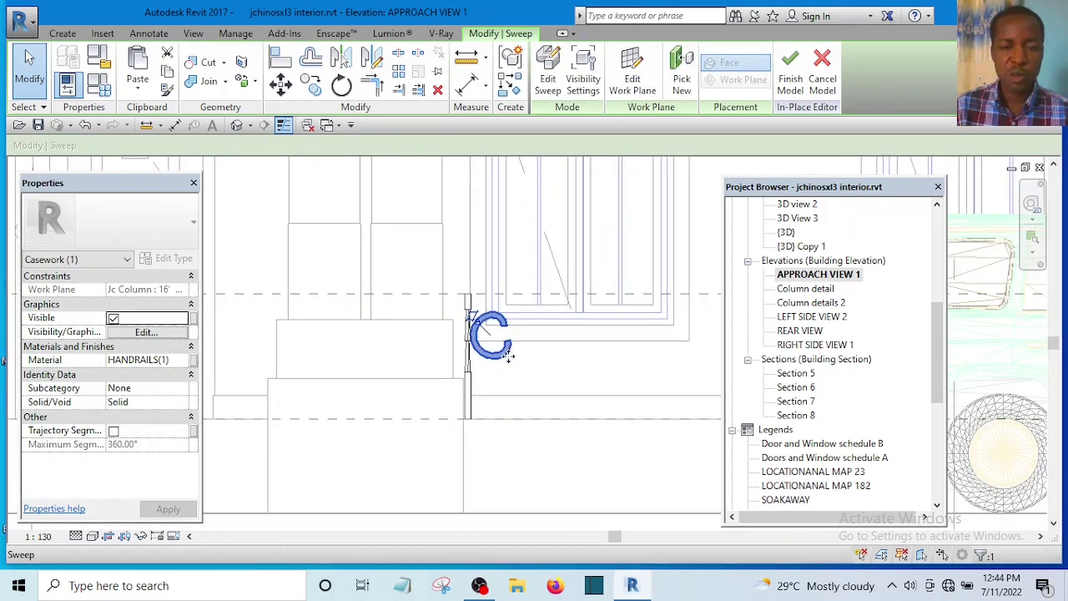
{"action": "scroll", "coordinate": [473, 346], "scroll_direction": "up", "scroll_amount": 4}
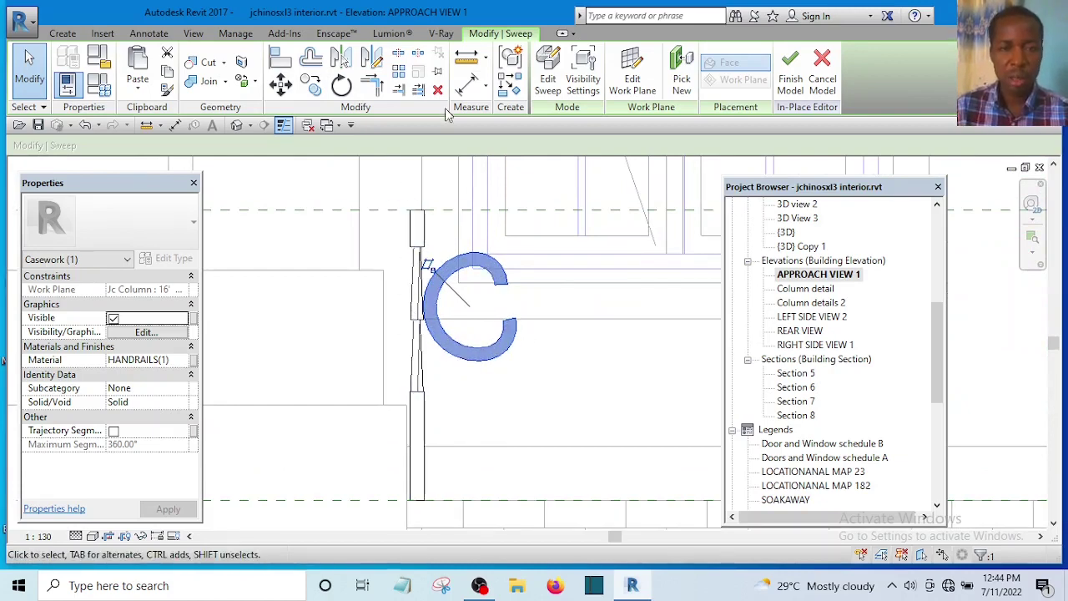
Reopen the C-shaped sweep's path sketch for editing.
{"action": "left_click", "coordinate": [548, 79]}
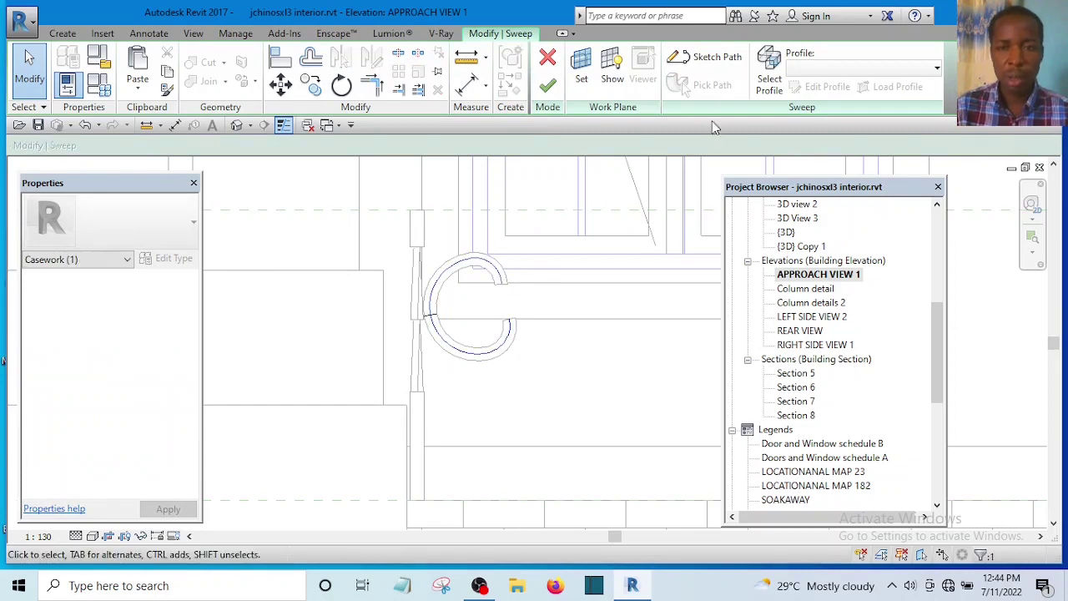
{"action": "left_click", "coordinate": [715, 58]}
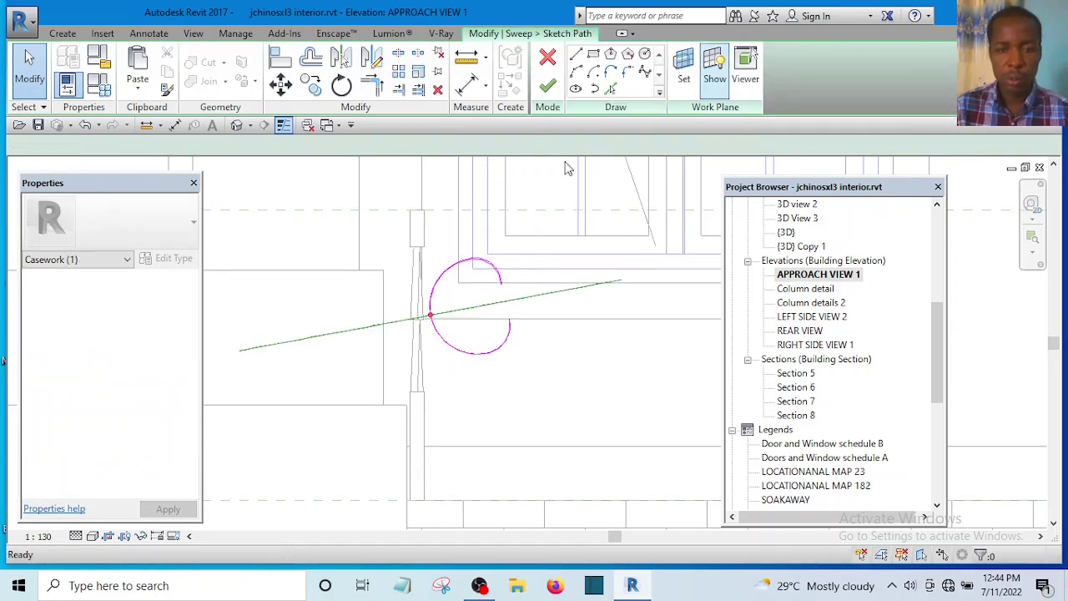
{"action": "scroll", "coordinate": [498, 345], "scroll_direction": "up", "scroll_amount": 2}
{"action": "middle_click_drag", "start_coordinate": [498, 346], "coordinate": [484, 365]}
{"action": "scroll", "coordinate": [458, 337], "scroll_direction": "down", "scroll_amount": 3}
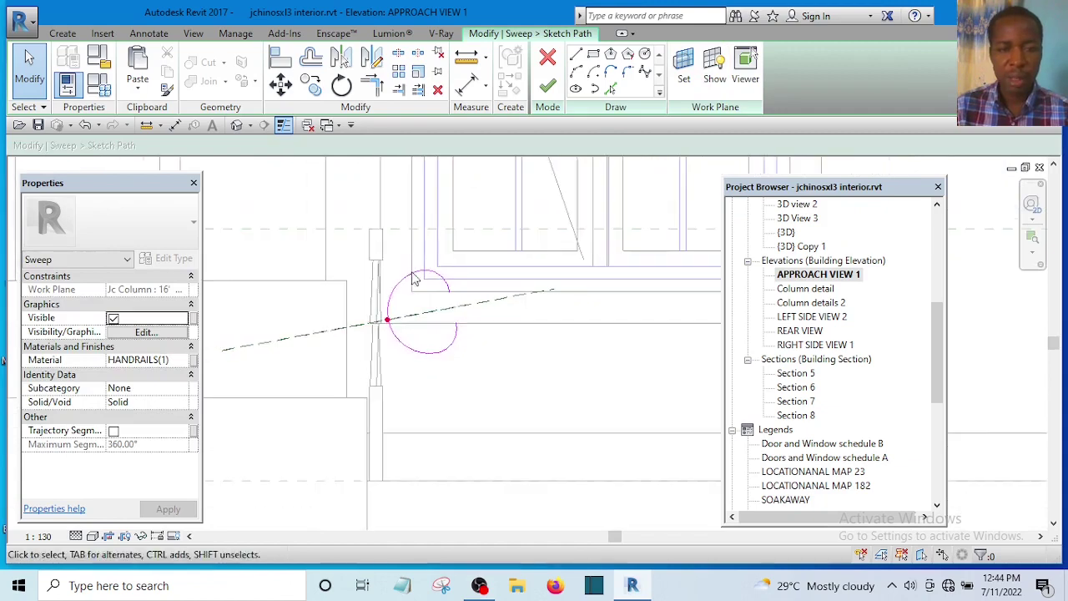
Replace the upper end arc of the C-shaped path with a tighter, inward-curling arc of about 49 mm radius.
{"action": "scroll", "coordinate": [458, 293], "scroll_direction": "up", "scroll_amount": 5}
{"action": "left_click", "coordinate": [489, 300]}
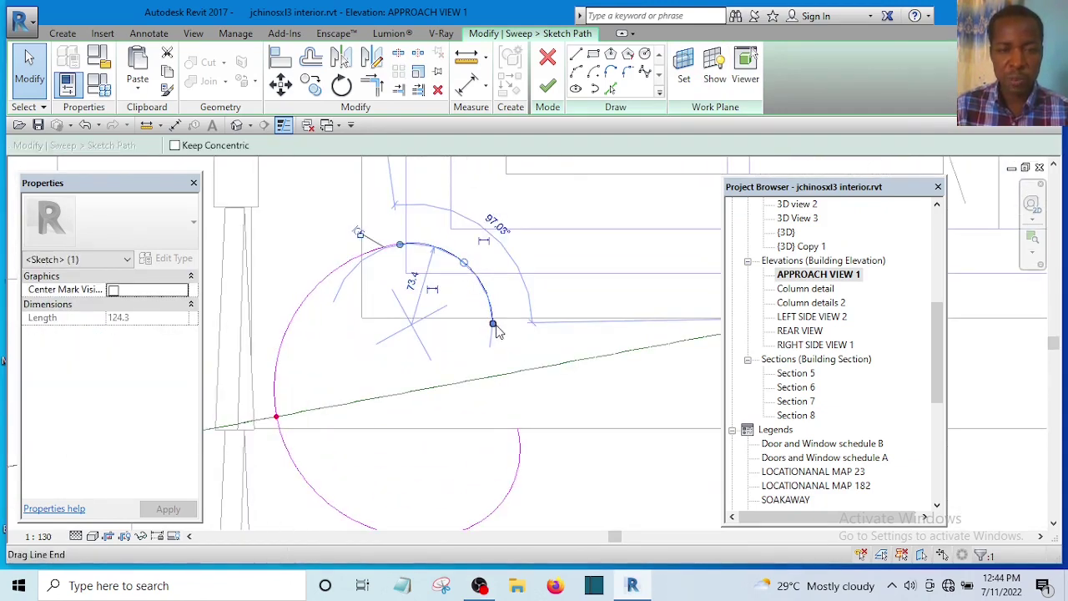
{"action": "key", "text": "Delete"}
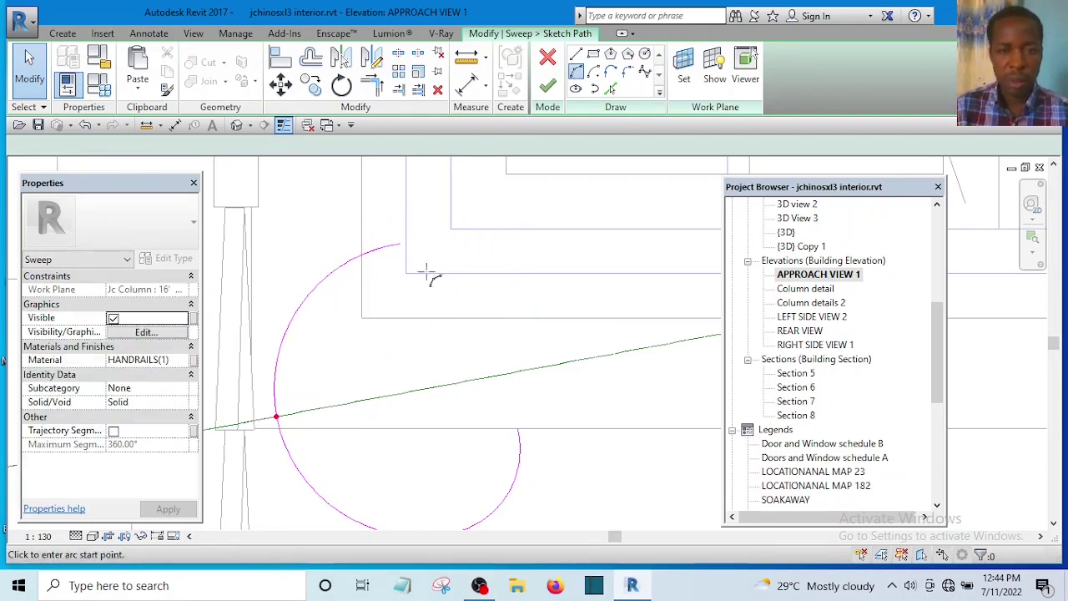
{"action": "left_click", "coordinate": [401, 245]}
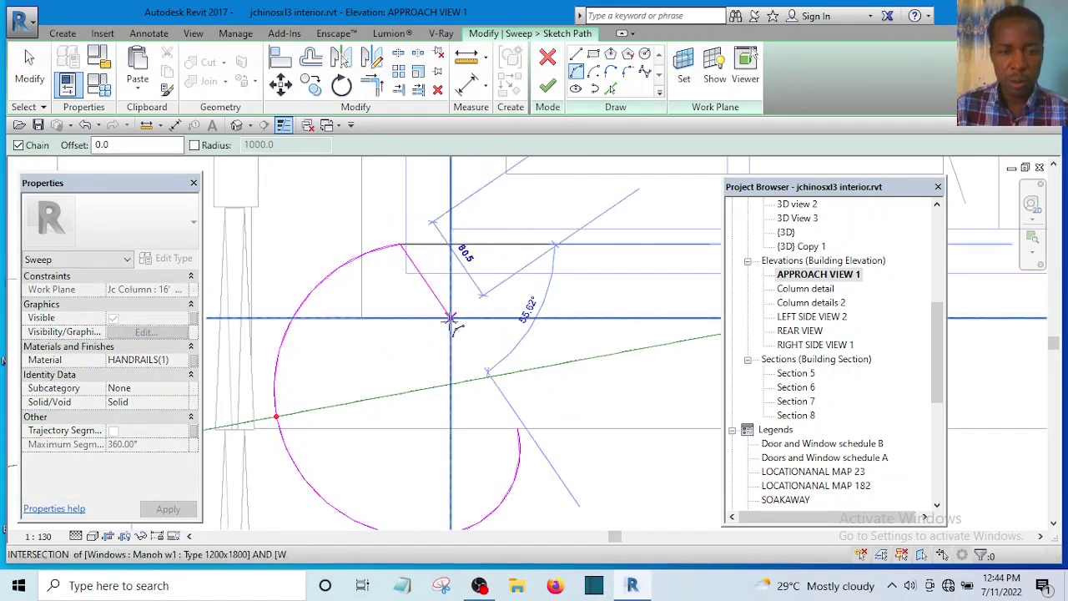
{"action": "left_click", "coordinate": [451, 332]}
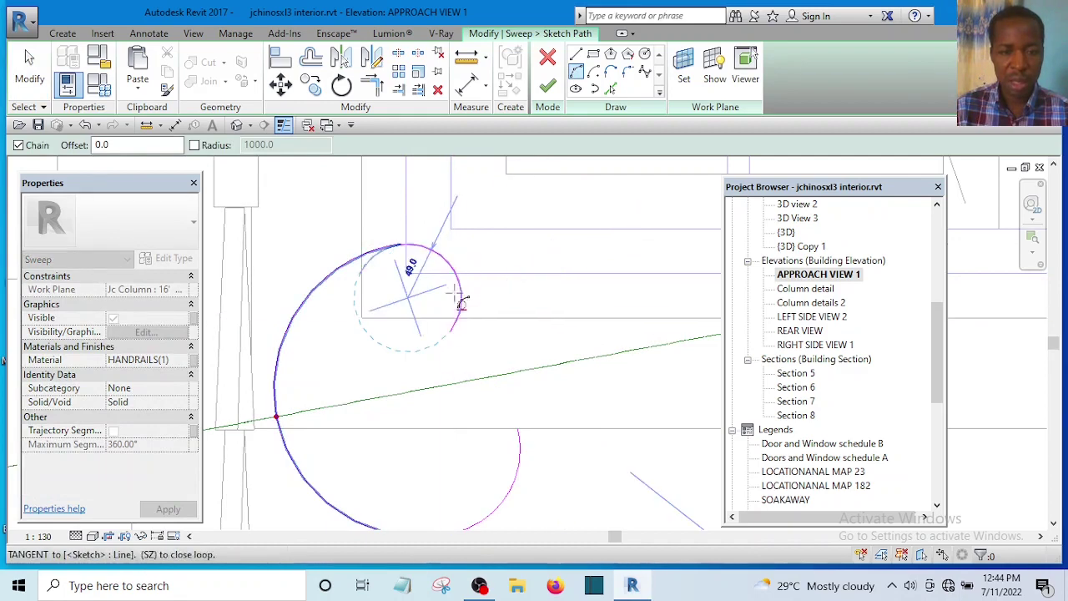
{"action": "left_click", "coordinate": [468, 282]}
{"action": "key", "text": "Escape"}
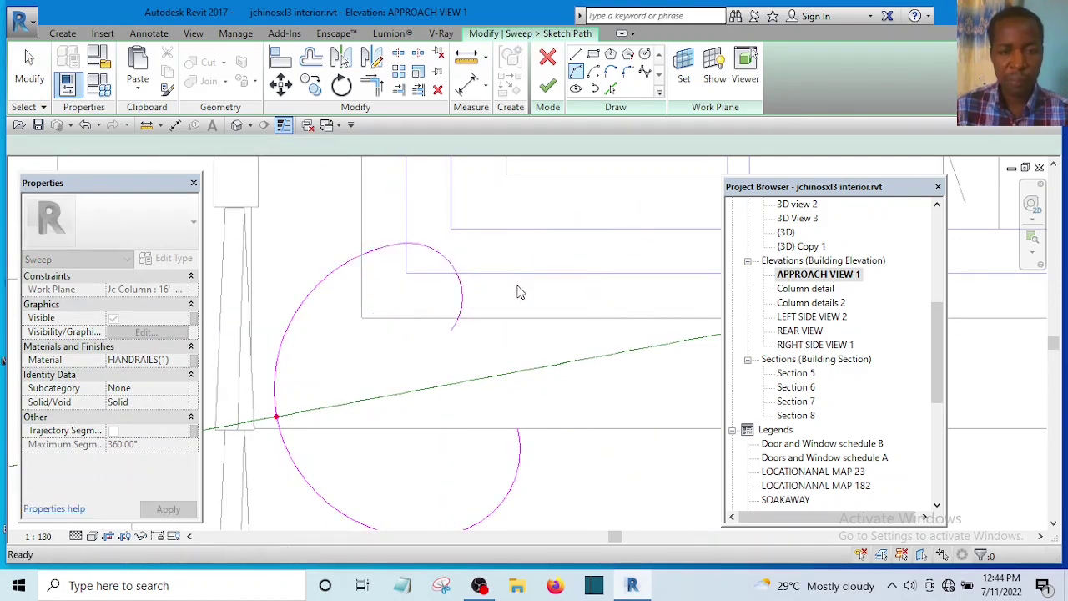
Scale the whole path down graphically about its profile point beside the baluster, and finish the path sketch and the sweep edit.
{"action": "scroll", "coordinate": [527, 424], "scroll_direction": "down", "scroll_amount": 1}
{"action": "scroll", "coordinate": [520, 405], "scroll_direction": "up", "scroll_amount": 3}
{"action": "scroll", "coordinate": [512, 373], "scroll_direction": "down", "scroll_amount": 3}
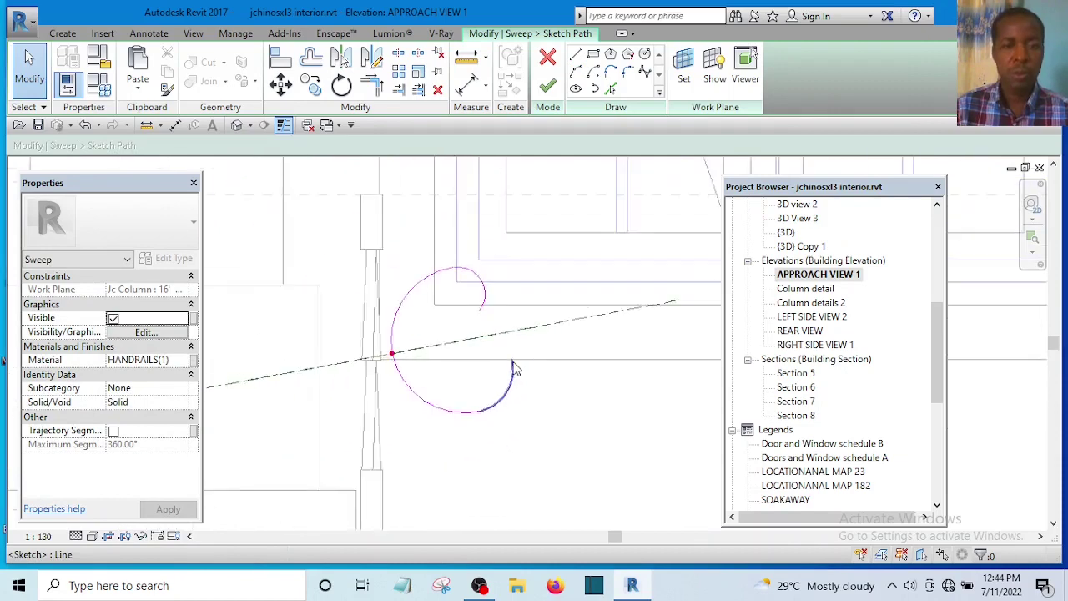
{"action": "left_click_drag", "start_coordinate": [365, 242], "coordinate": [582, 436]}
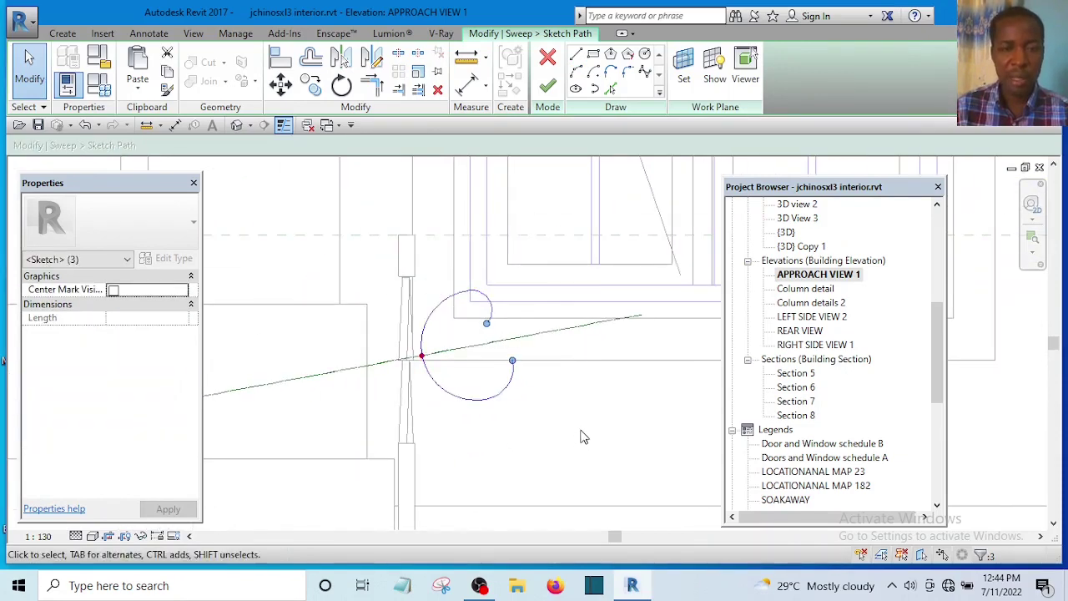
{"action": "left_click", "coordinate": [414, 75]}
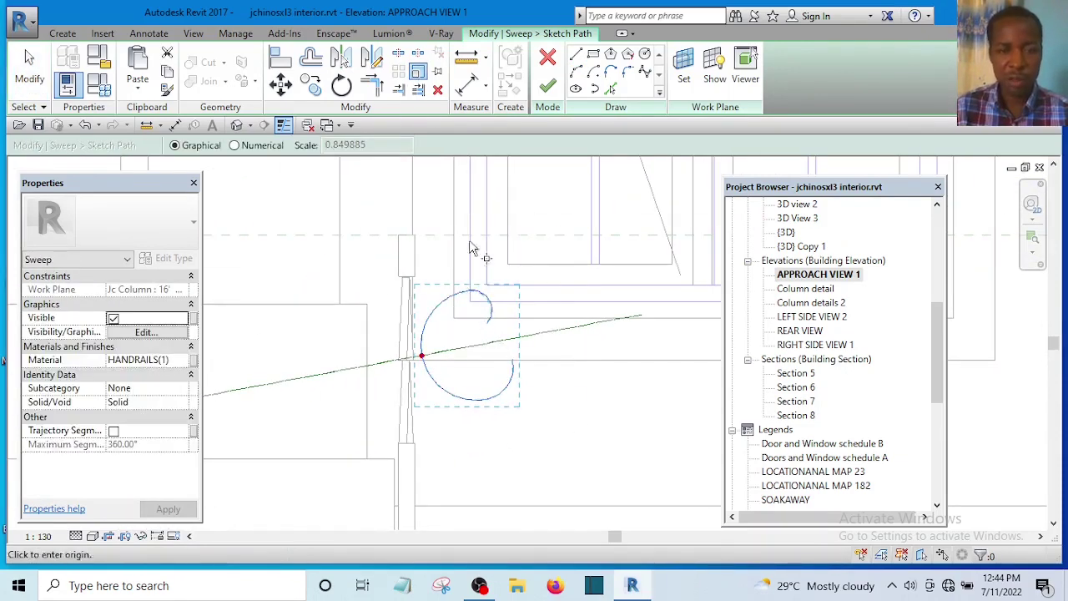
{"action": "left_click", "coordinate": [423, 357]}
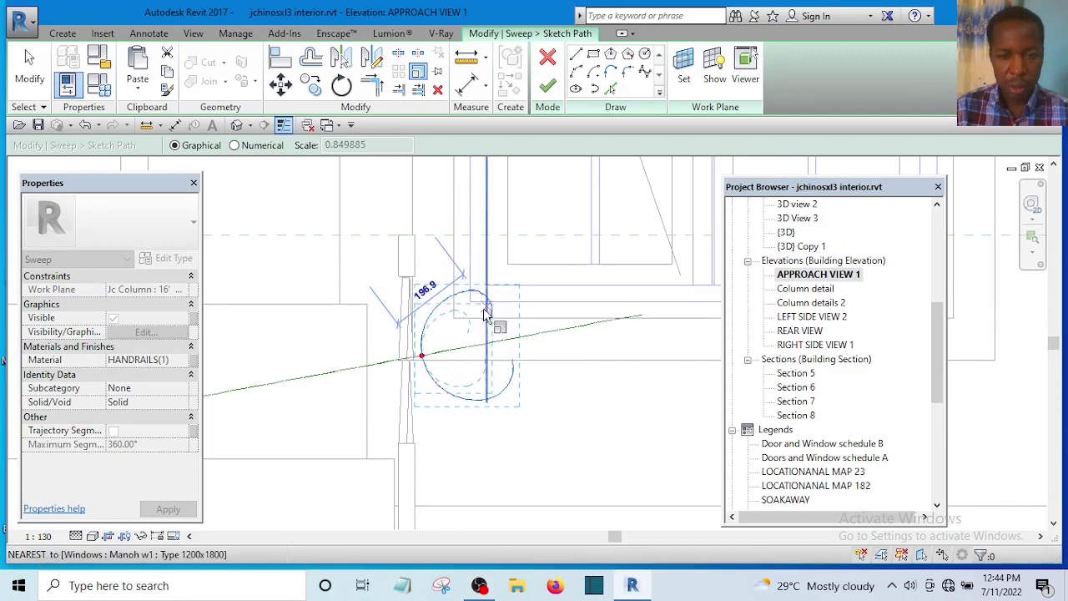
{"action": "left_click", "coordinate": [486, 314]}
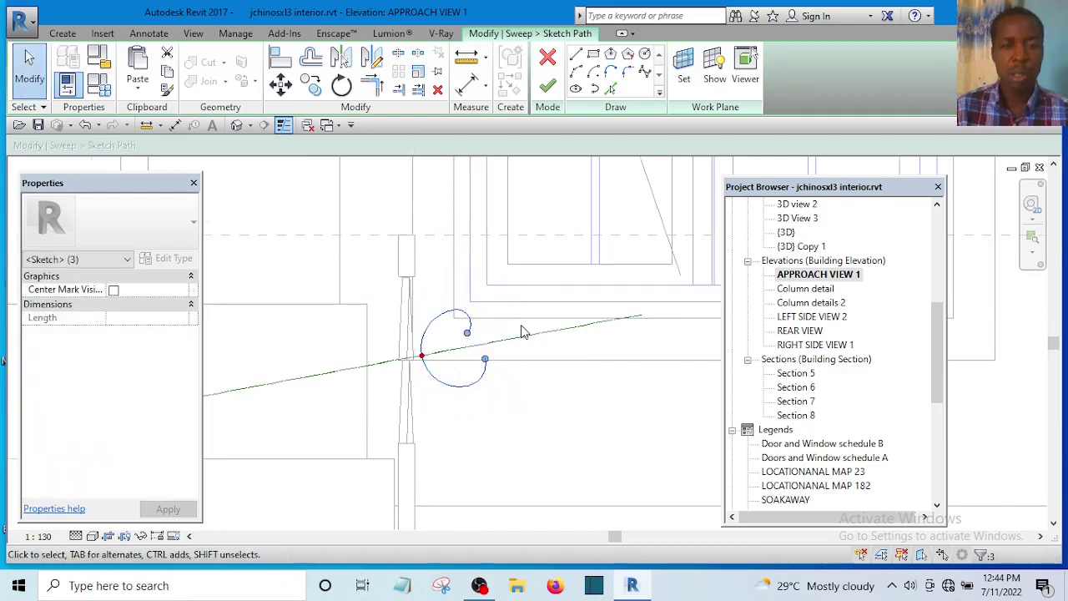
{"action": "scroll", "coordinate": [522, 331], "scroll_direction": "up", "scroll_amount": 3}
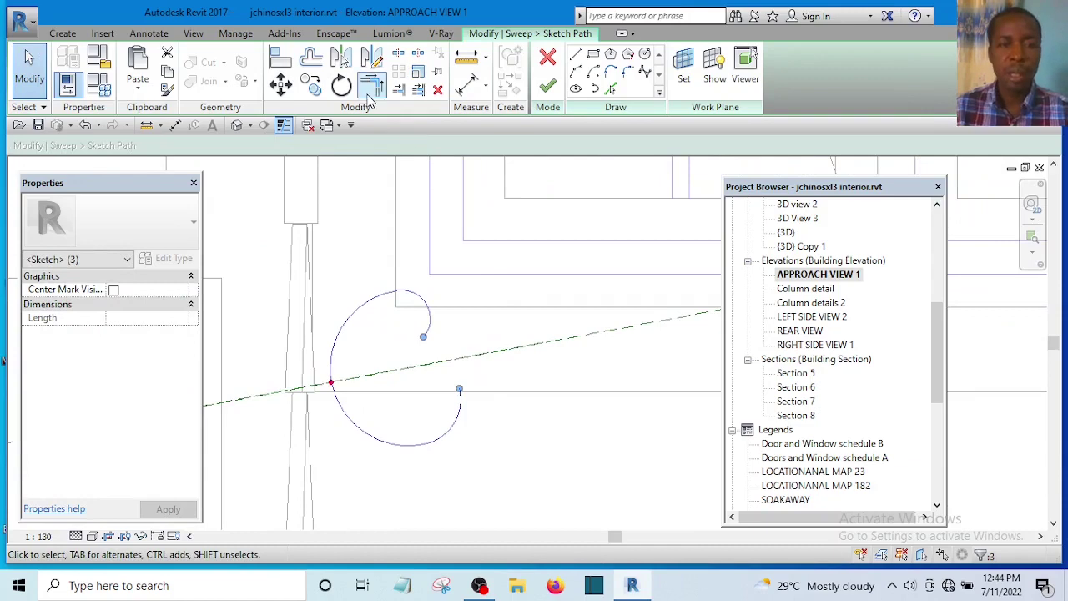
{"action": "left_click", "coordinate": [548, 87]}
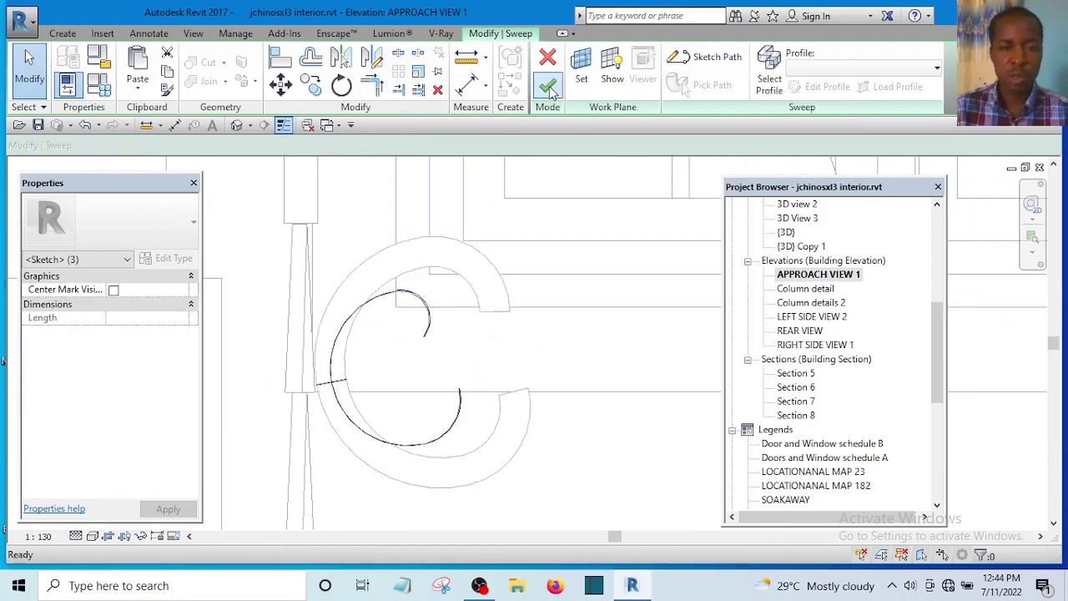
{"action": "left_click", "coordinate": [547, 84]}
{"action": "scroll", "coordinate": [567, 262], "scroll_direction": "down", "scroll_amount": 3}
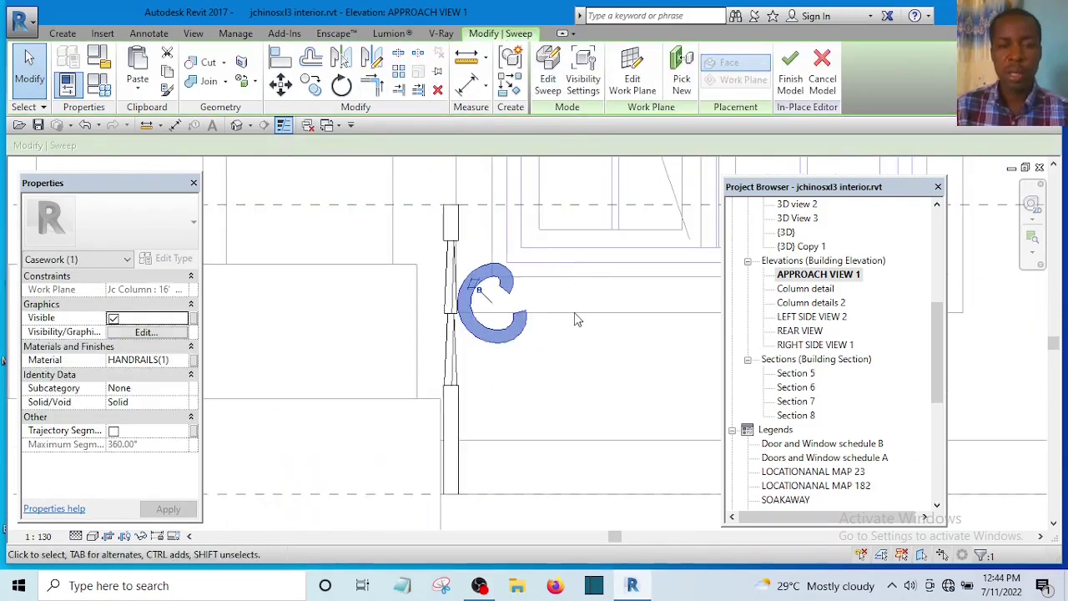
Rotate the C-shaped sweep slightly clockwise about a centre placed where it touches the baluster.
{"action": "scroll", "coordinate": [547, 315], "scroll_direction": "up", "scroll_amount": 3}
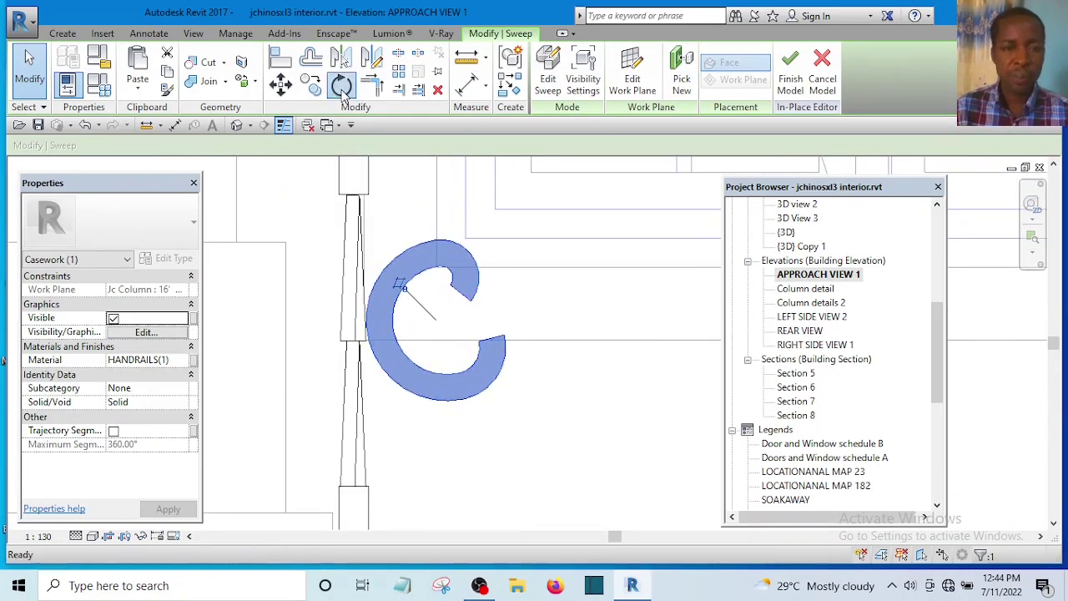
{"action": "left_click", "coordinate": [341, 86]}
{"action": "left_click_drag", "start_coordinate": [443, 326], "coordinate": [365, 335]}
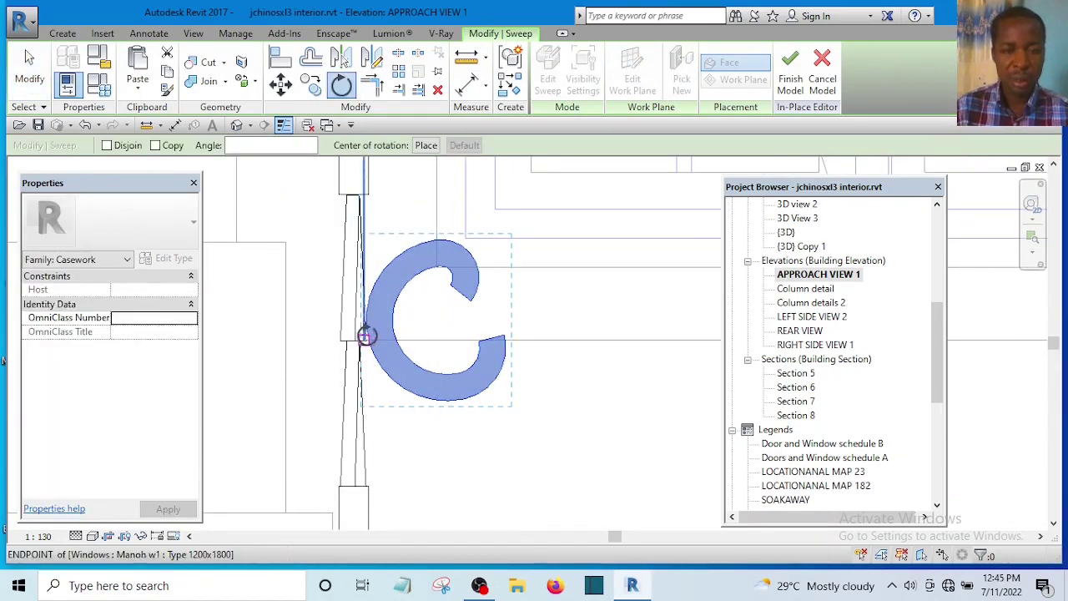
{"action": "left_click", "coordinate": [520, 256]}
{"action": "left_click", "coordinate": [565, 288]}
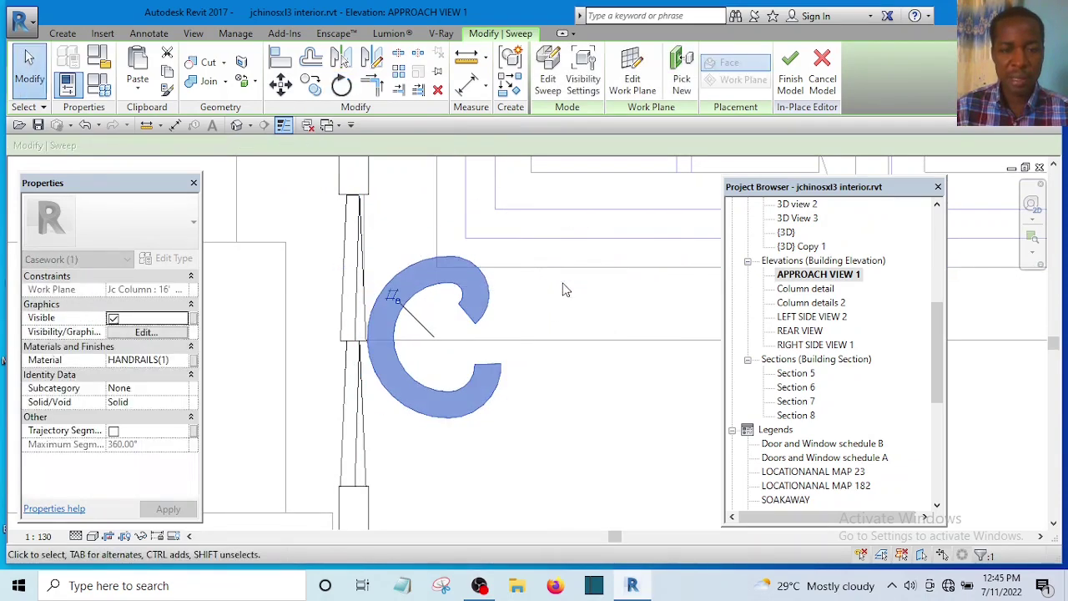
Move the C-shaped sweep straight up along the baluster so it sits just below the baluster's top.
{"action": "scroll", "coordinate": [534, 297], "scroll_direction": "down", "scroll_amount": 2}
{"action": "scroll", "coordinate": [480, 317], "scroll_direction": "up", "scroll_amount": 2}
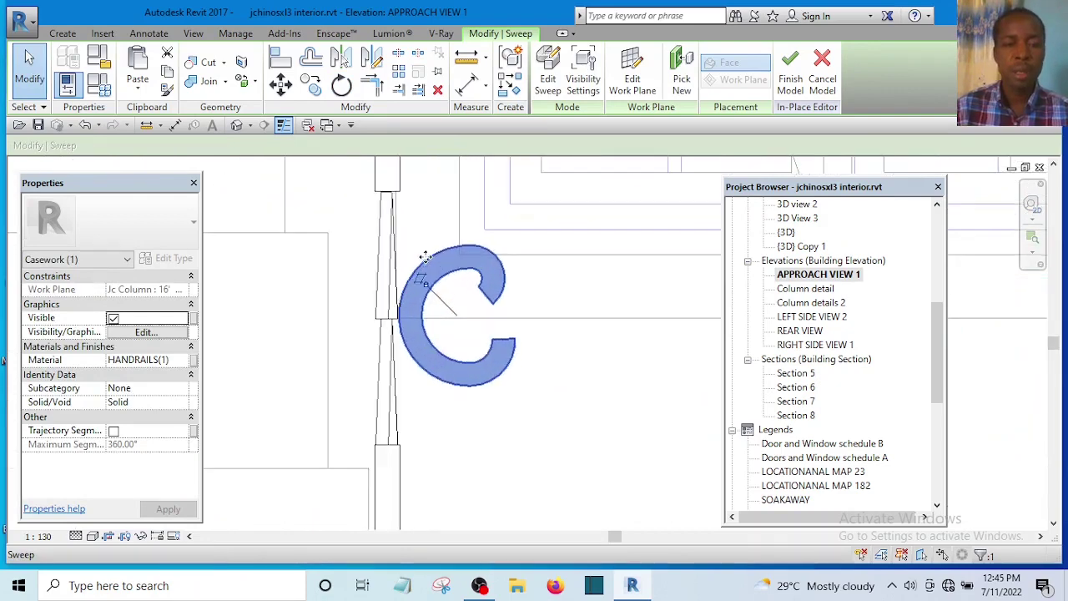
{"action": "left_click_drag", "start_coordinate": [443, 262], "coordinate": [443, 167]}
{"action": "scroll", "coordinate": [483, 305], "scroll_direction": "down", "scroll_amount": 2}
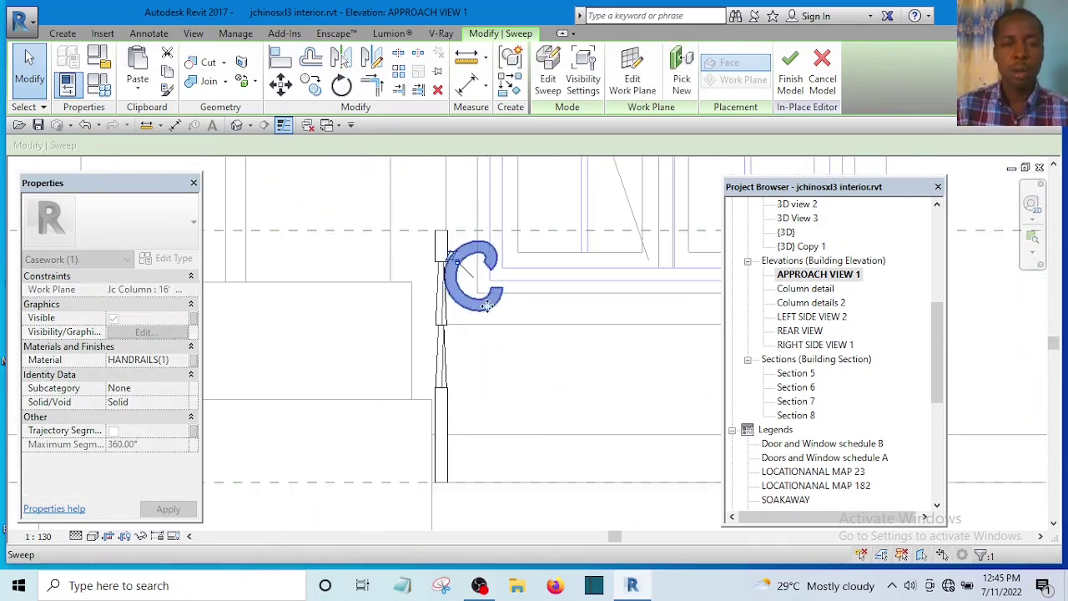
Copy the C-shaped sweep directly below the original and delete that copy again.
{"action": "scroll", "coordinate": [484, 308], "scroll_direction": "up", "scroll_amount": 1}
{"action": "left_click_drag", "start_coordinate": [484, 302], "coordinate": [495, 405], "text": "ctrl"}
{"action": "left_click", "coordinate": [556, 404]}
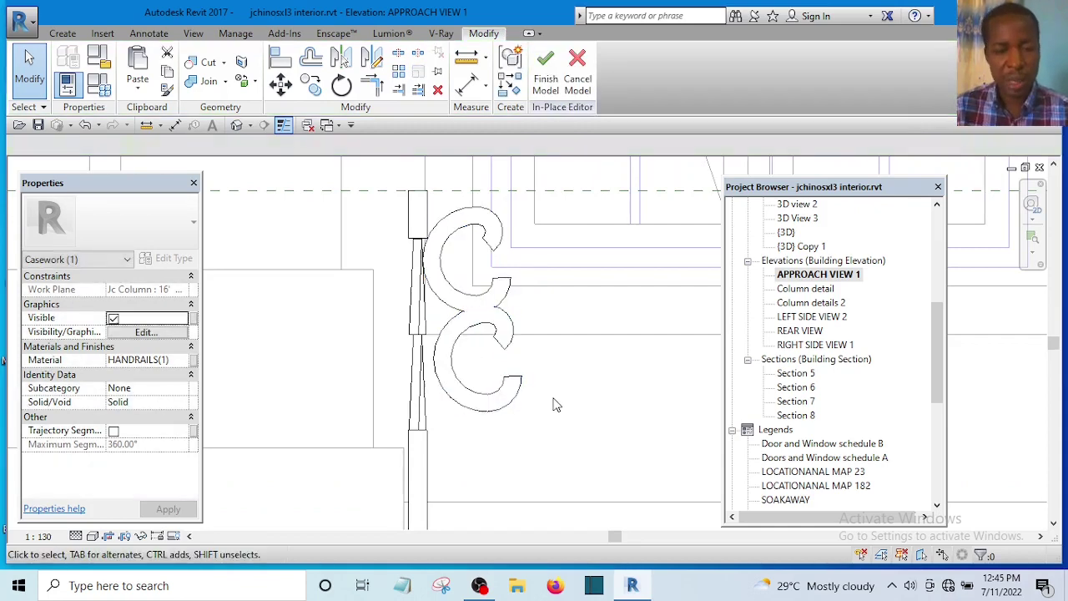
{"action": "left_click", "coordinate": [497, 406]}
{"action": "key", "text": "Delete"}
{"action": "scroll", "coordinate": [540, 327], "scroll_direction": "down", "scroll_amount": 2}
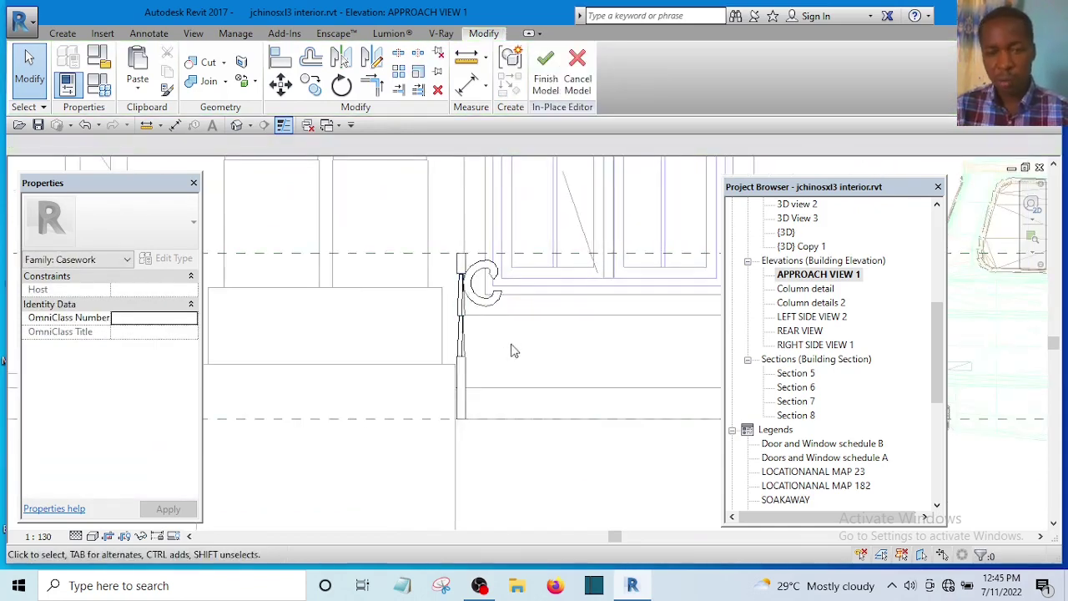
In the RIGHT SIDE VIEW 1 elevation, move the C-shaped sweep horizontally onto the baluster and nudge it to align with the shaft.
{"action": "scroll", "coordinate": [429, 341], "scroll_direction": "down", "scroll_amount": 3}
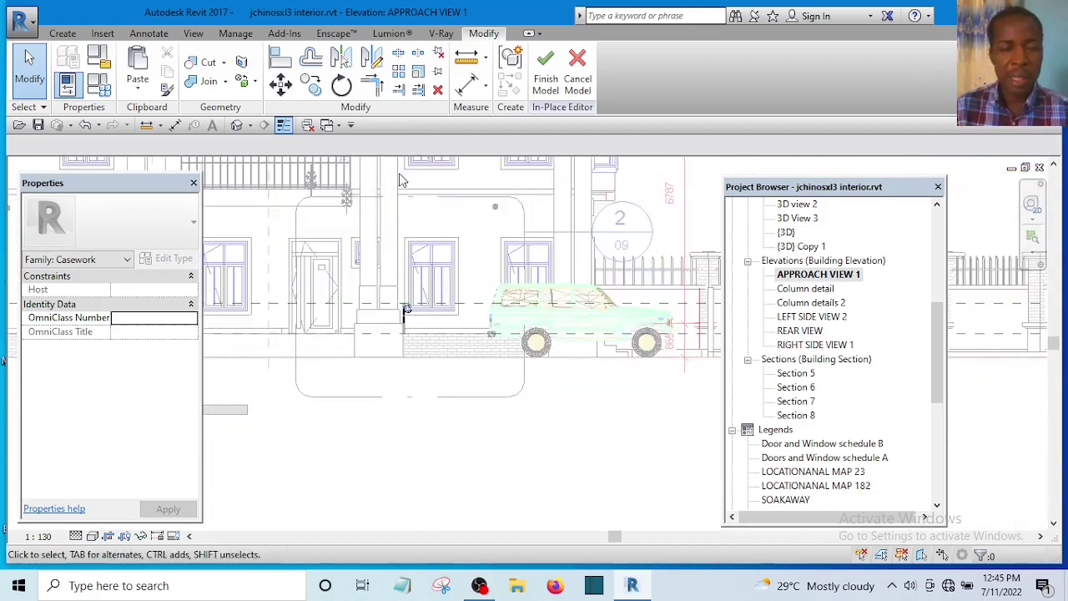
{"action": "middle_click_drag", "start_coordinate": [410, 316], "coordinate": [456, 368]}
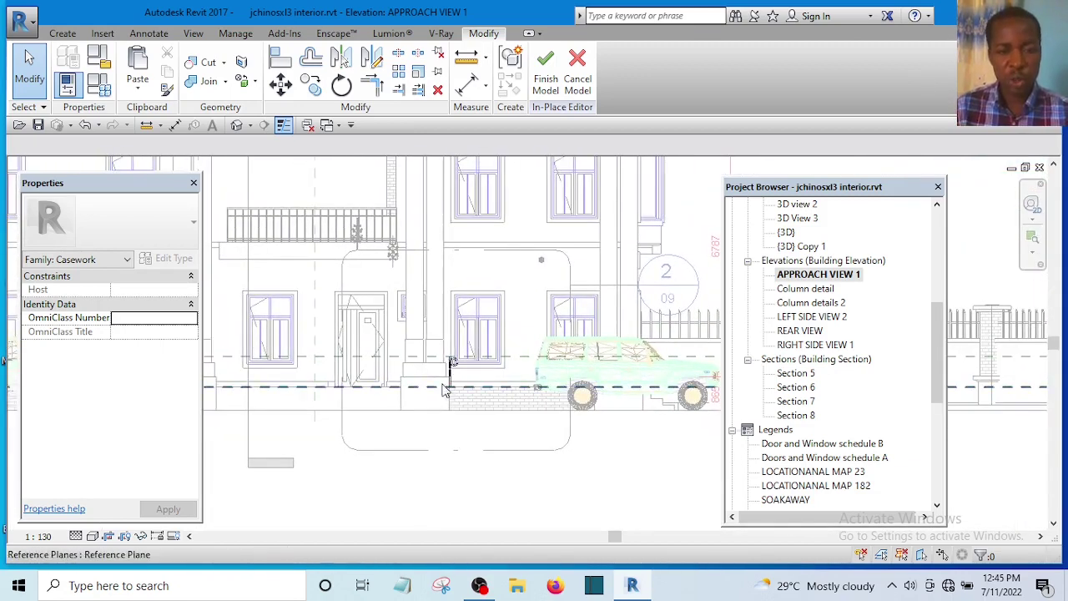
{"action": "scroll", "coordinate": [451, 374], "scroll_direction": "up", "scroll_amount": 4}
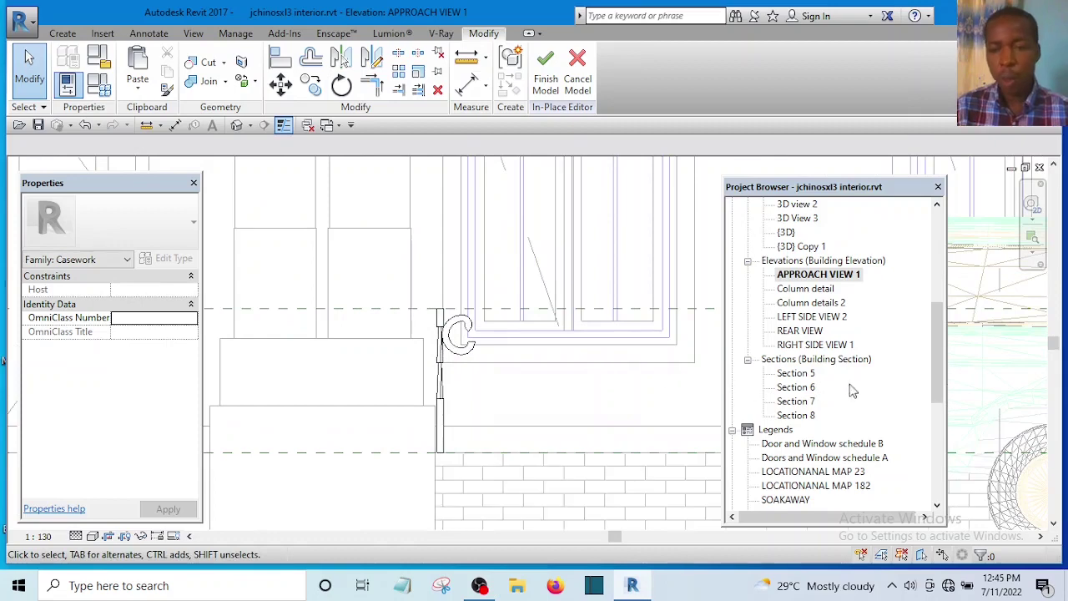
{"action": "double_click", "coordinate": [804, 345]}
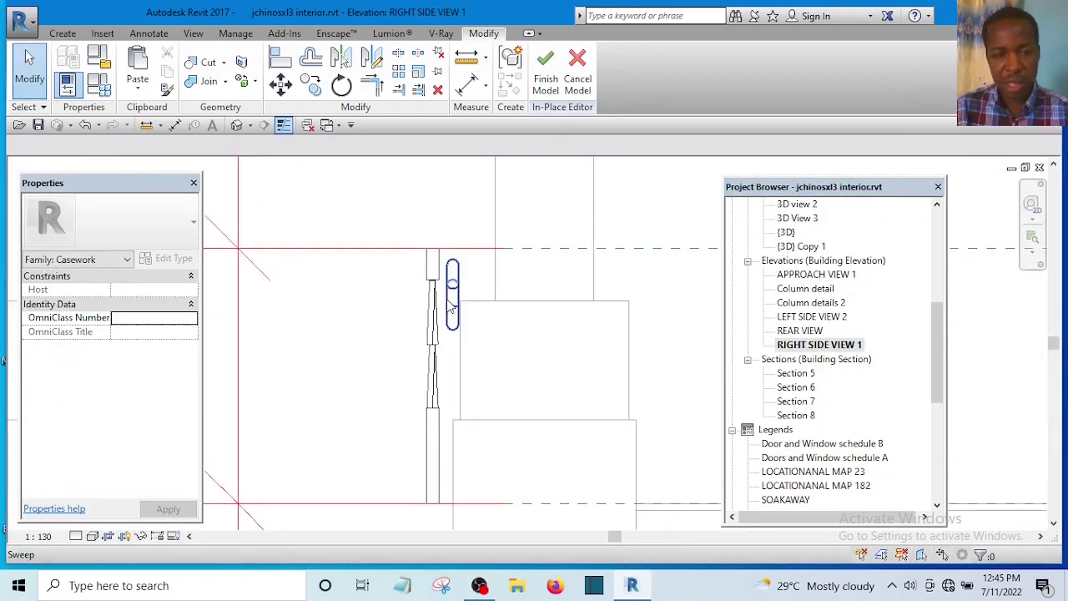
{"action": "scroll", "coordinate": [452, 307], "scroll_direction": "up", "scroll_amount": 4}
{"action": "scroll", "coordinate": [435, 306], "scroll_direction": "down", "scroll_amount": 3}
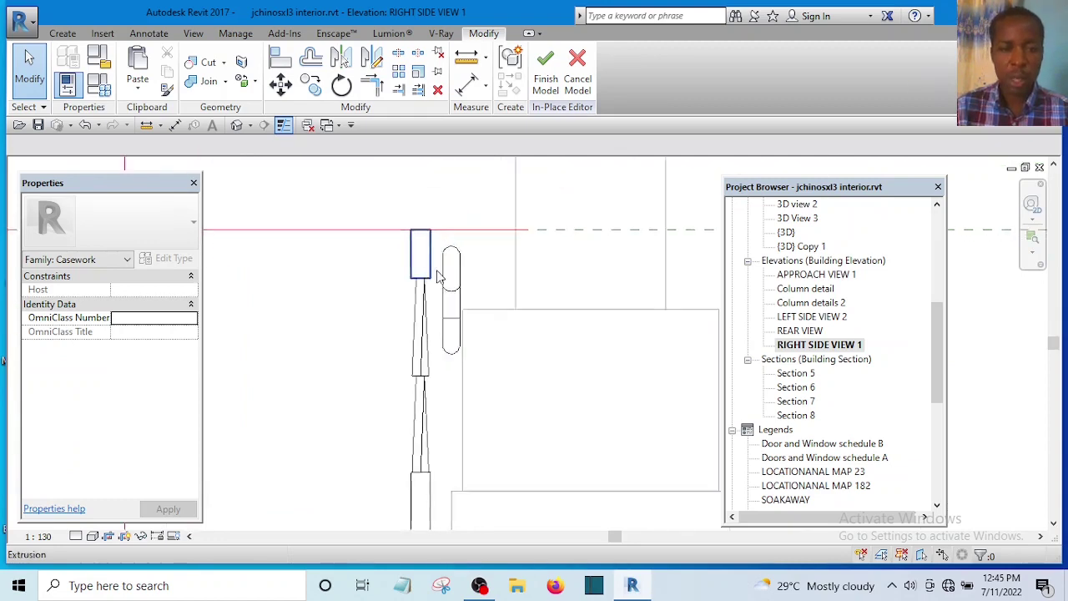
{"action": "scroll", "coordinate": [450, 282], "scroll_direction": "up", "scroll_amount": 3}
{"action": "left_click", "coordinate": [469, 286]}
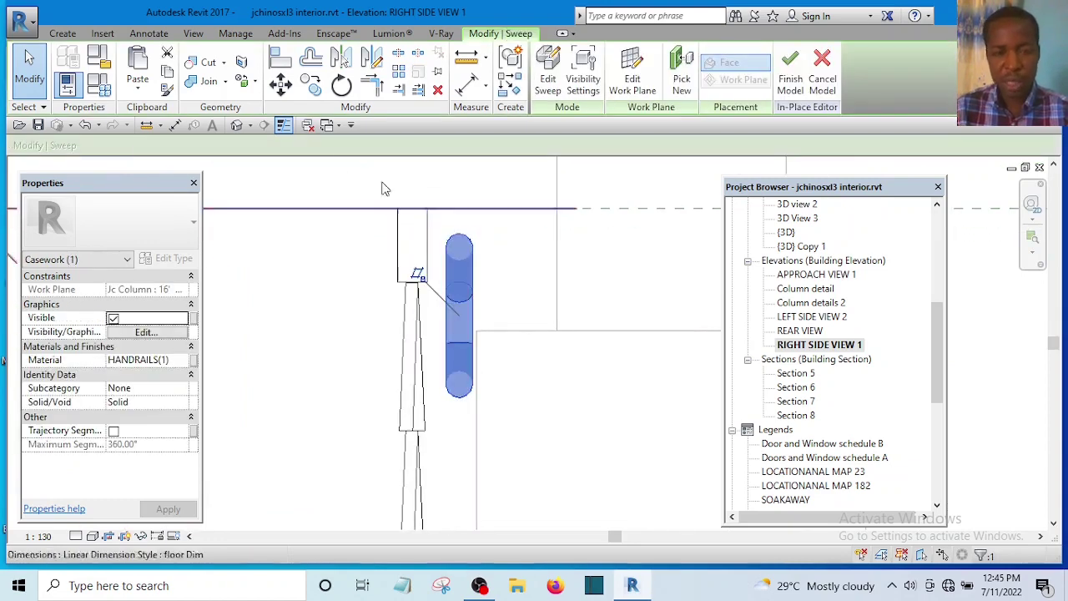
{"action": "scroll", "coordinate": [484, 268], "scroll_direction": "up", "scroll_amount": 2}
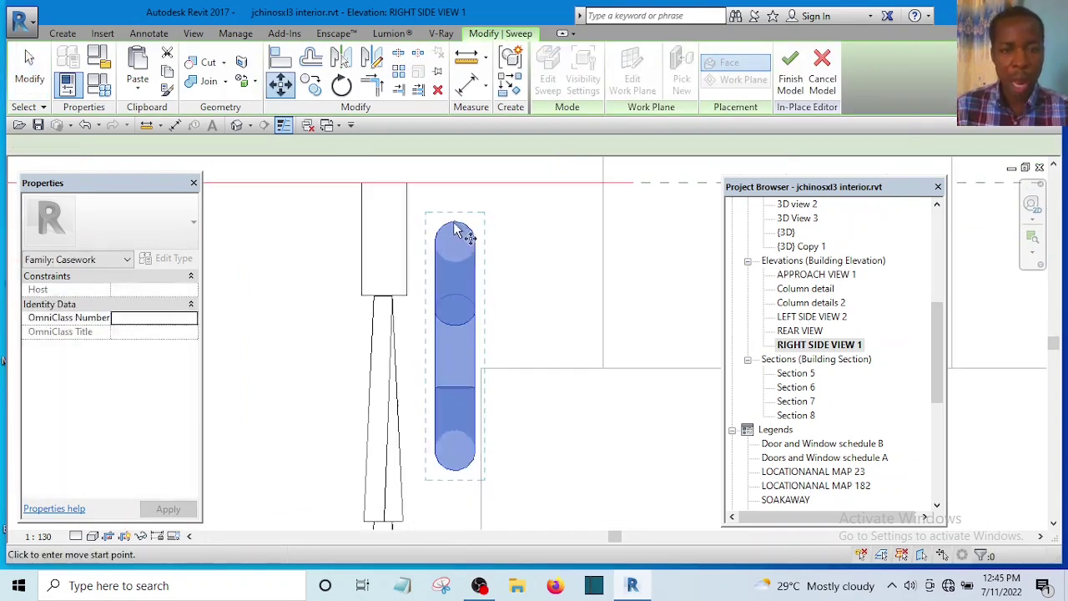
{"action": "left_click", "coordinate": [456, 223]}
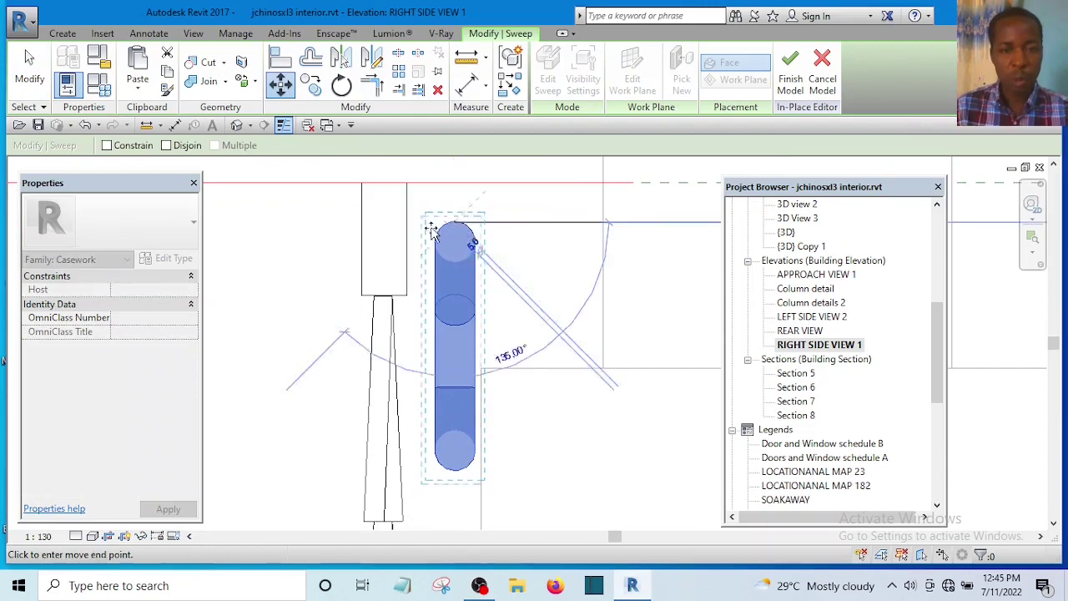
{"action": "left_click", "coordinate": [379, 223]}
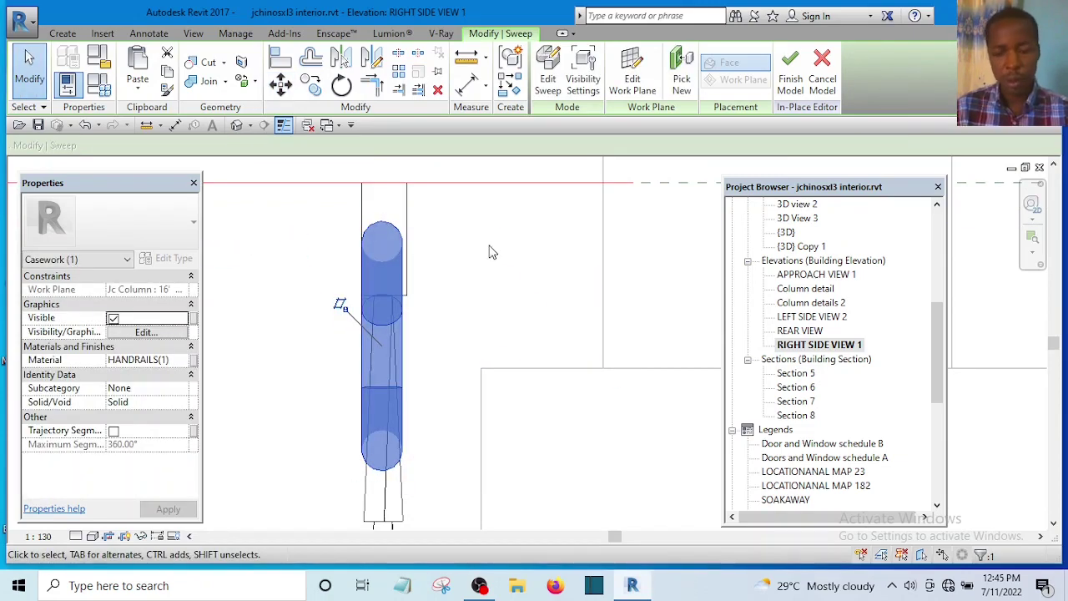
{"action": "key", "text": "Right"}
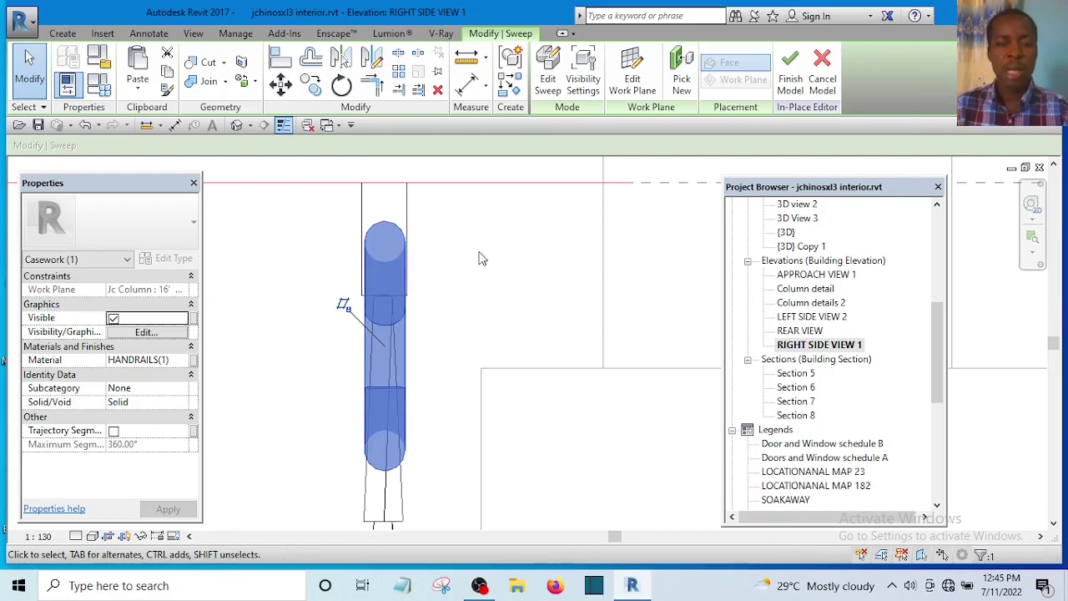
Examine how the C-shaped sweep meets the baluster in the default 3D view.
{"action": "scroll", "coordinate": [450, 267], "scroll_direction": "down", "scroll_amount": 5}
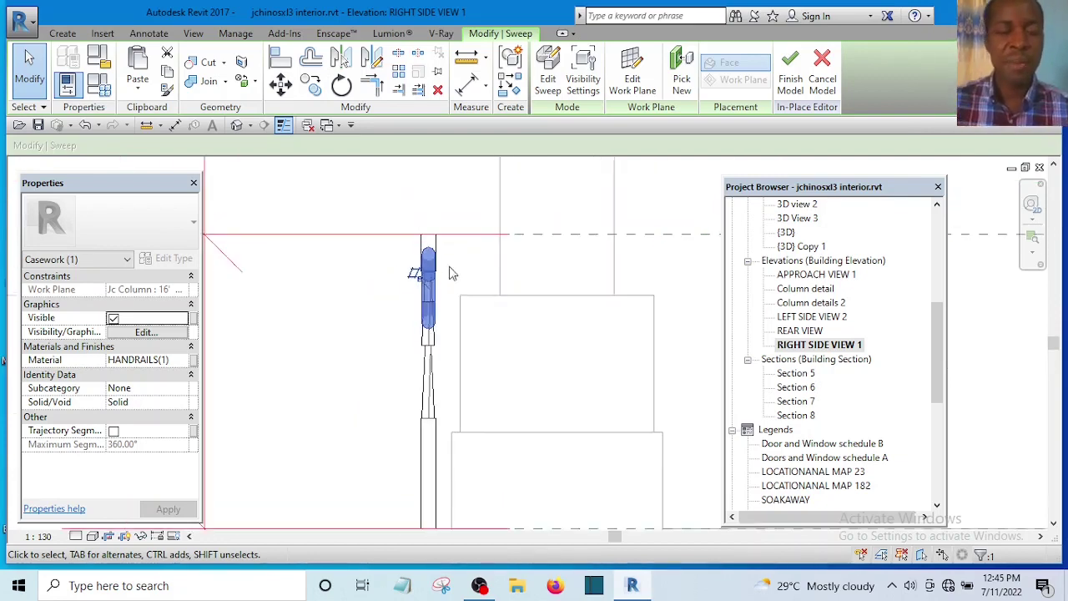
{"action": "left_click", "coordinate": [238, 125]}
{"action": "middle_click_drag", "start_coordinate": [526, 312], "coordinate": [547, 236], "text": "shift"}
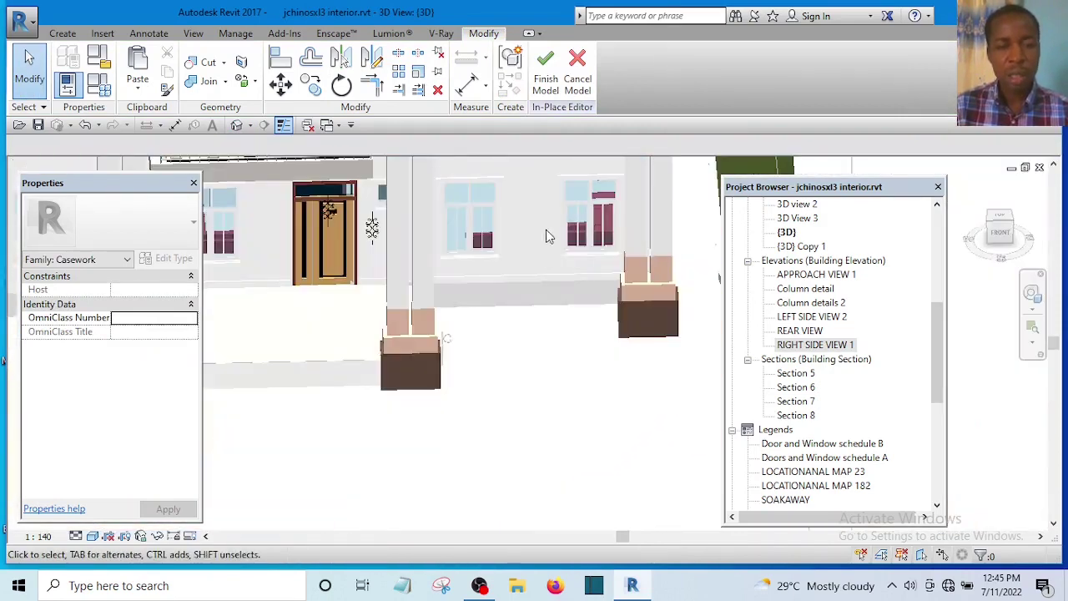
{"action": "scroll", "coordinate": [451, 334], "scroll_direction": "up", "scroll_amount": 10}
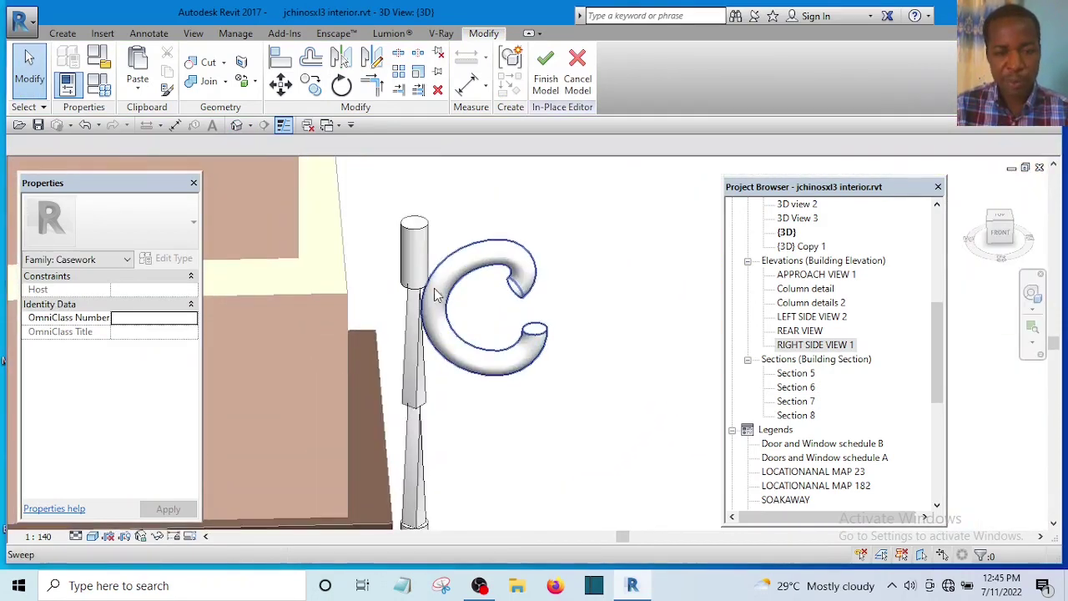
In the APPROACH VIEW 1 elevation, copy the C-shaped sweep straight down along the baluster, directly below the original.
{"action": "double_click", "coordinate": [808, 275]}
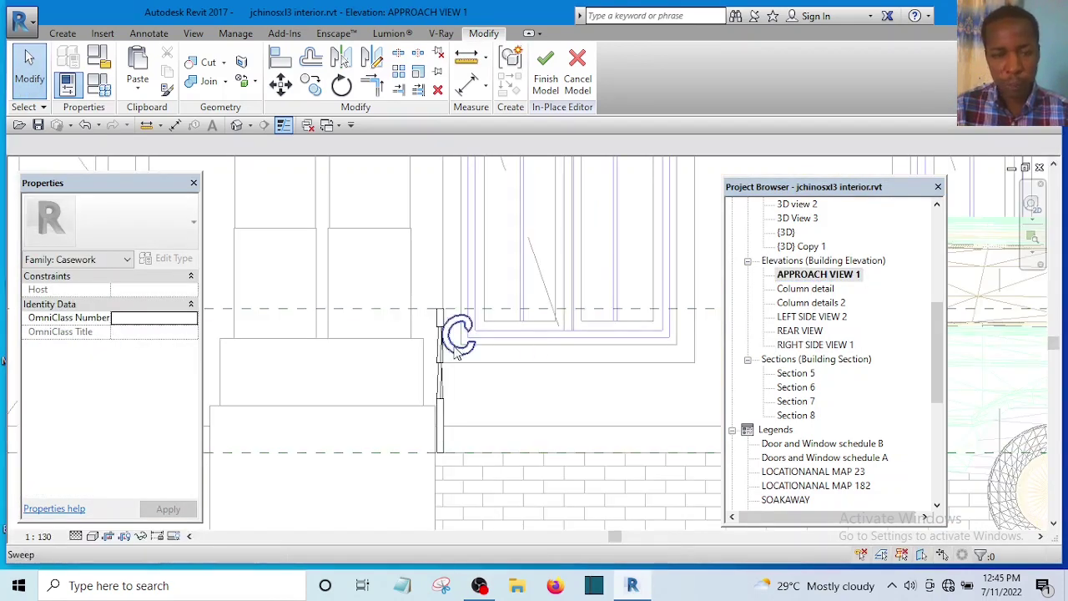
{"action": "scroll", "coordinate": [457, 352], "scroll_direction": "up", "scroll_amount": 4}
{"action": "left_click", "coordinate": [459, 342]}
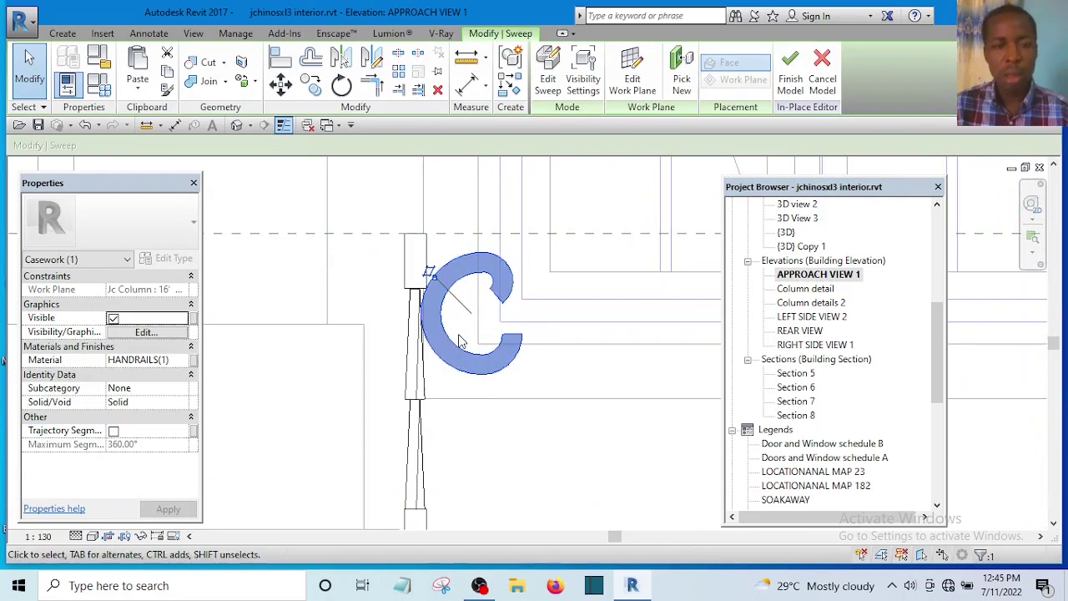
{"action": "left_click", "coordinate": [371, 59]}
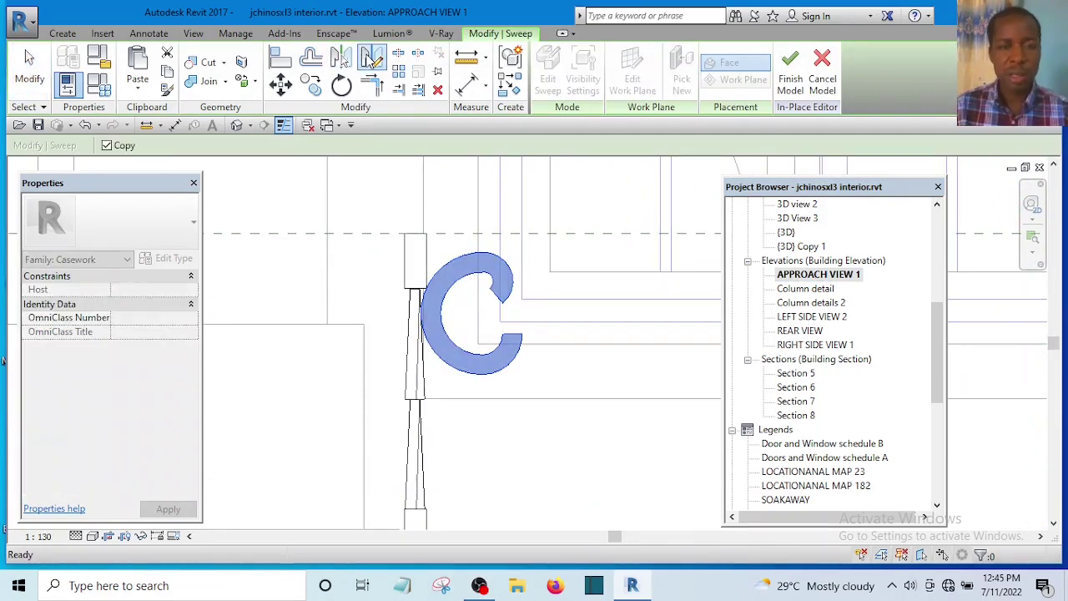
{"action": "key", "text": "Escape"}
{"action": "left_click", "coordinate": [453, 273]}
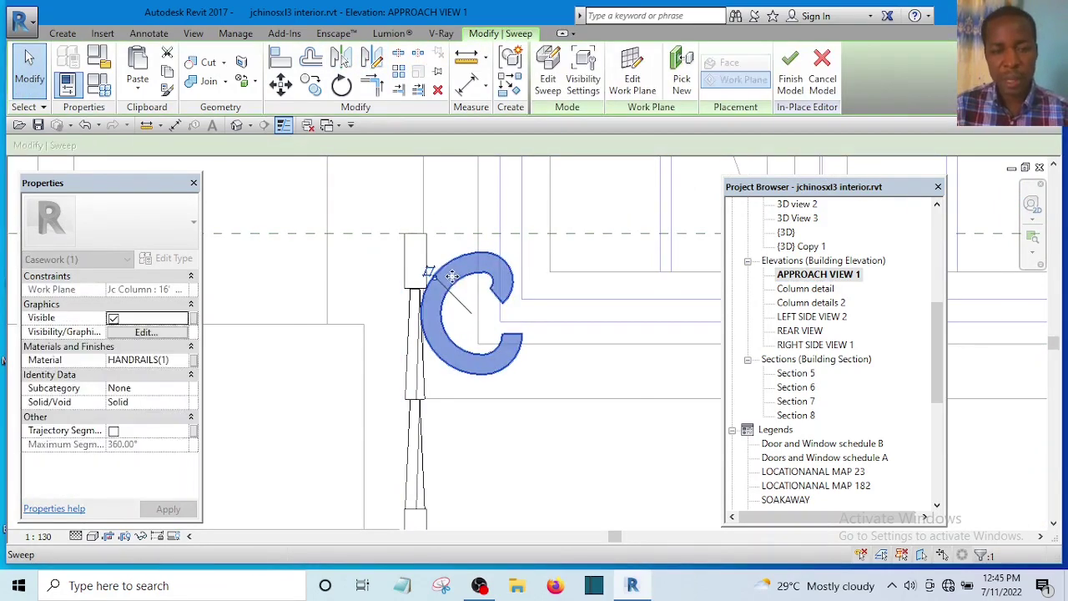
{"action": "left_click_drag", "start_coordinate": [455, 382], "coordinate": [457, 397]}
{"action": "middle_click_drag", "start_coordinate": [458, 392], "coordinate": [458, 238]}
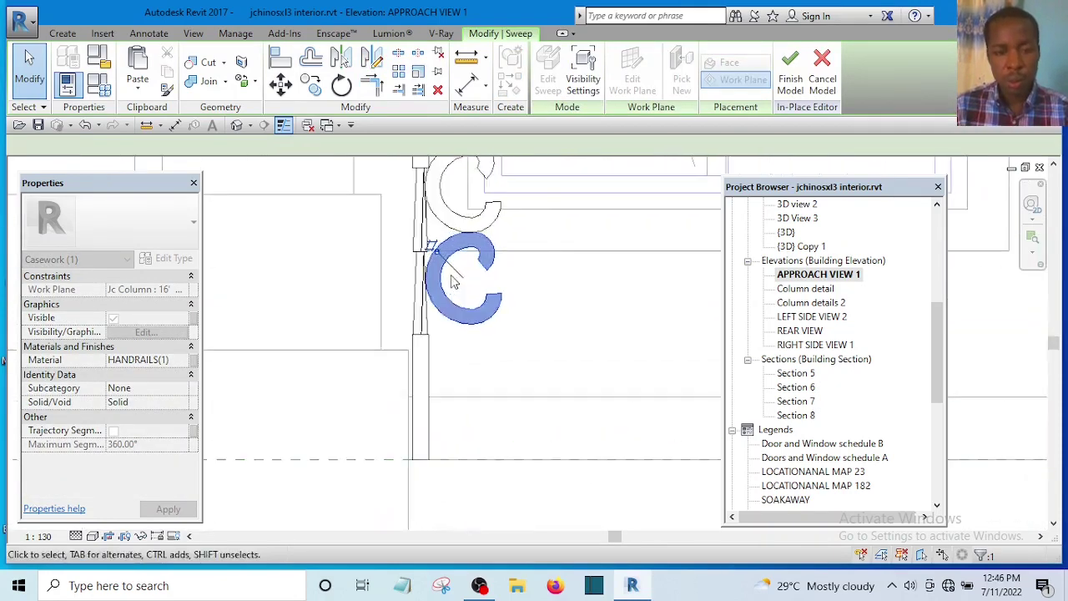
Copy the lower C-shaped sweep once more straight down to make a vertical row of three along the baluster.
{"action": "left_click_drag", "start_coordinate": [453, 267], "coordinate": [462, 367]}
{"action": "scroll", "coordinate": [534, 332], "scroll_direction": "down", "scroll_amount": 3}
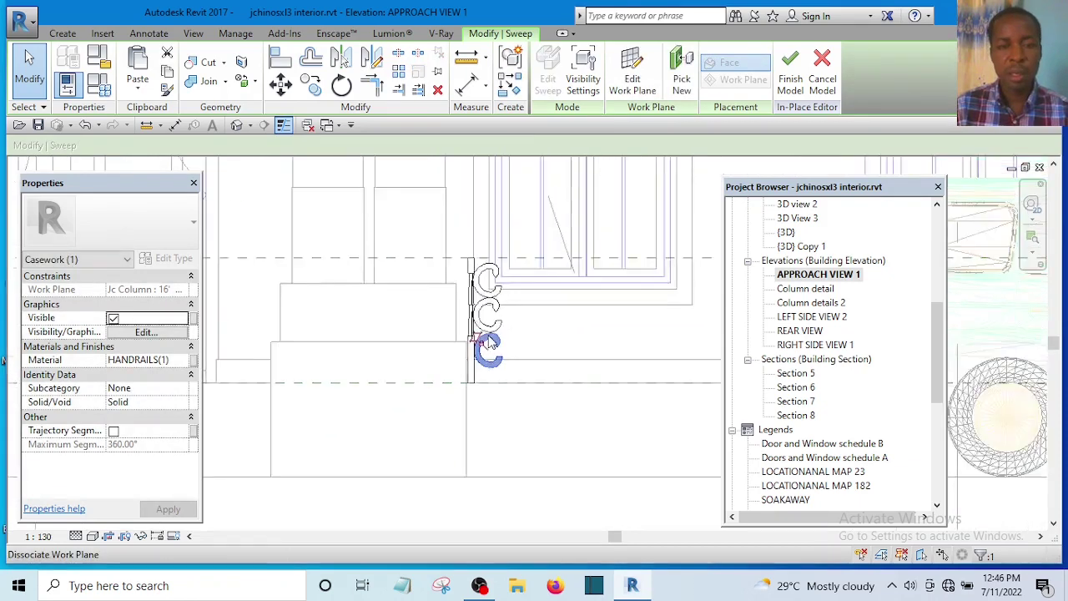
{"action": "left_click", "coordinate": [534, 331]}
{"action": "scroll", "coordinate": [519, 343], "scroll_direction": "up", "scroll_amount": 3}
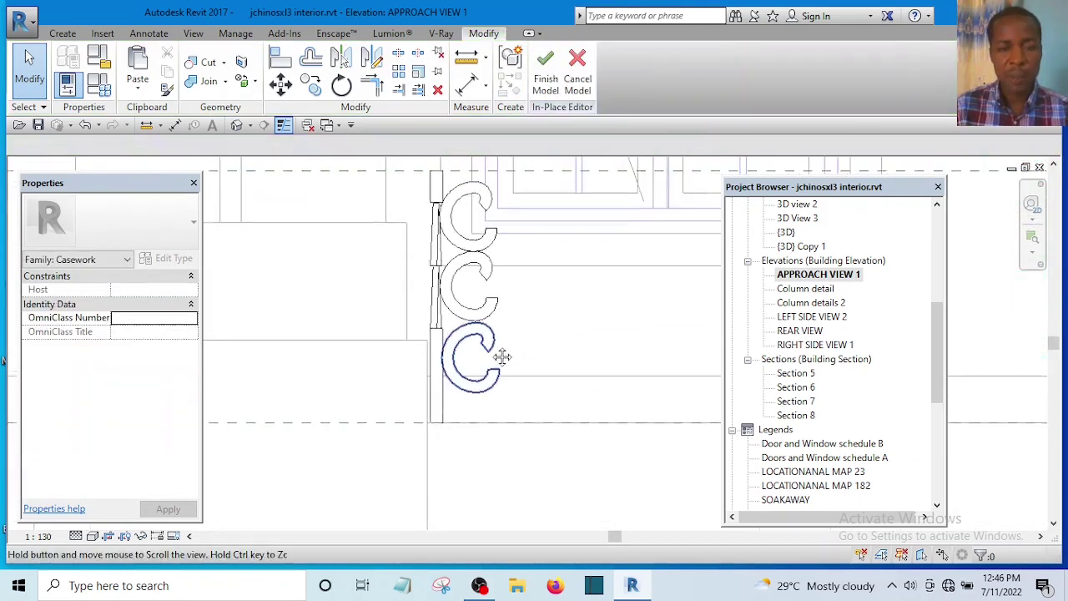
Graphically enlarge the middle C-shaped sweep's path about its midpoint on the baluster side, and finish the sweep edit.
{"action": "left_click", "coordinate": [487, 346]}
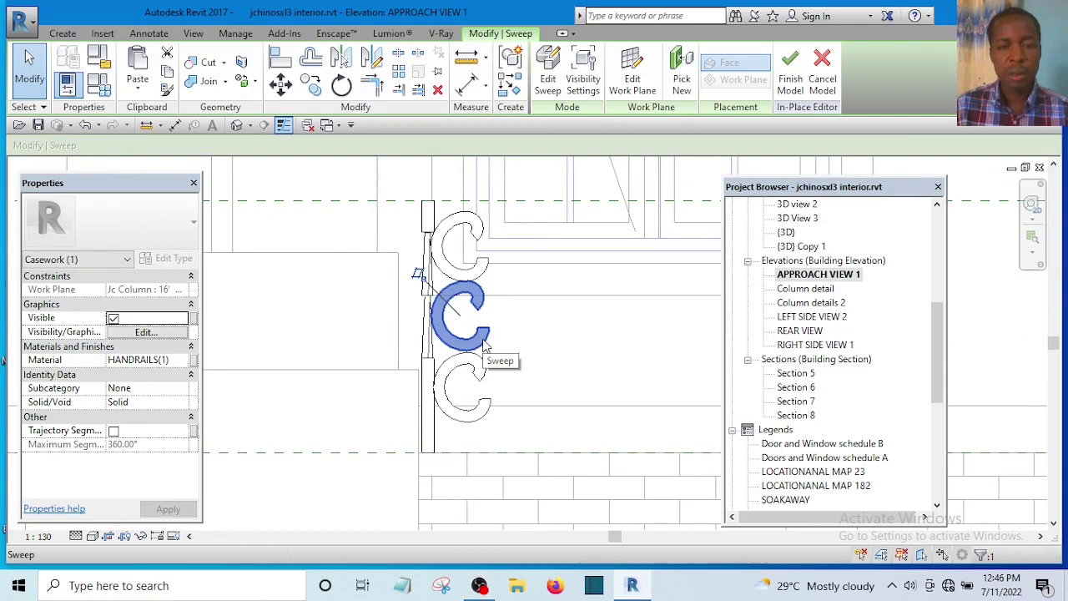
{"action": "left_click", "coordinate": [548, 75]}
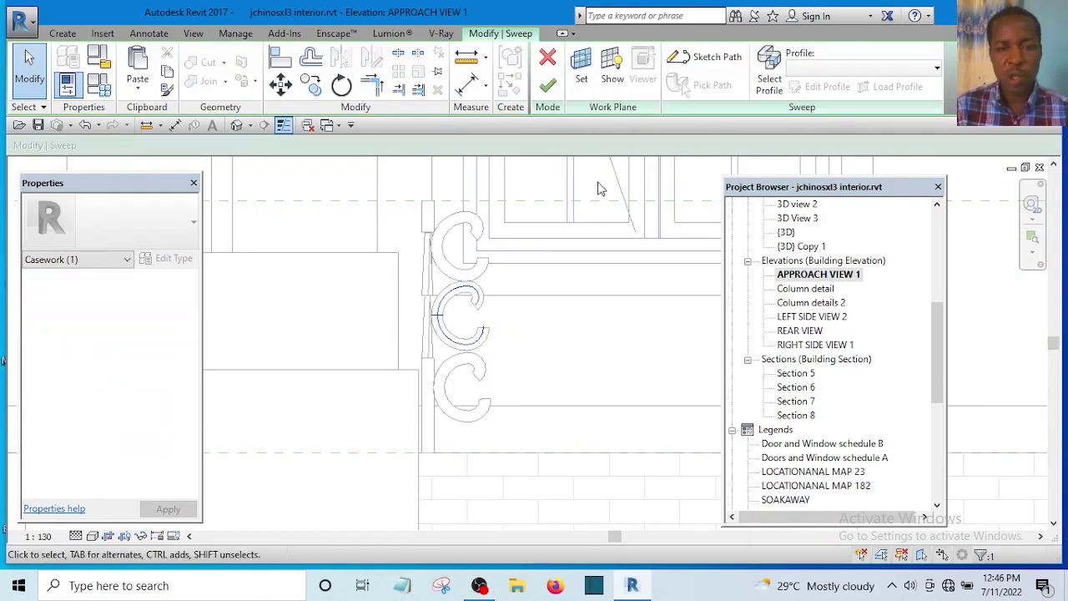
{"action": "left_click", "coordinate": [713, 58]}
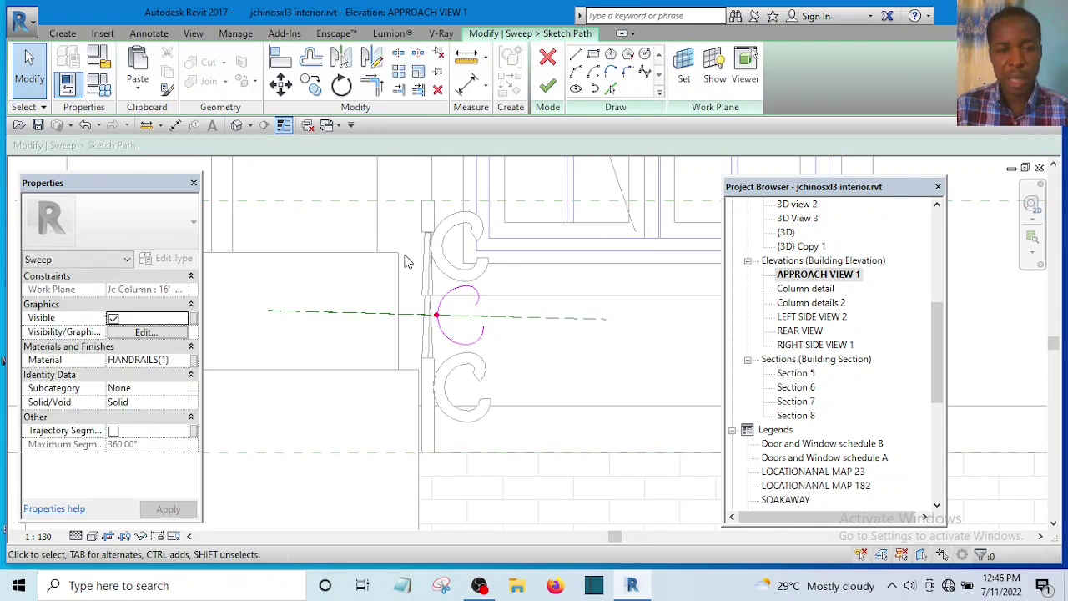
{"action": "left_click_drag", "start_coordinate": [527, 367], "coordinate": [524, 362]}
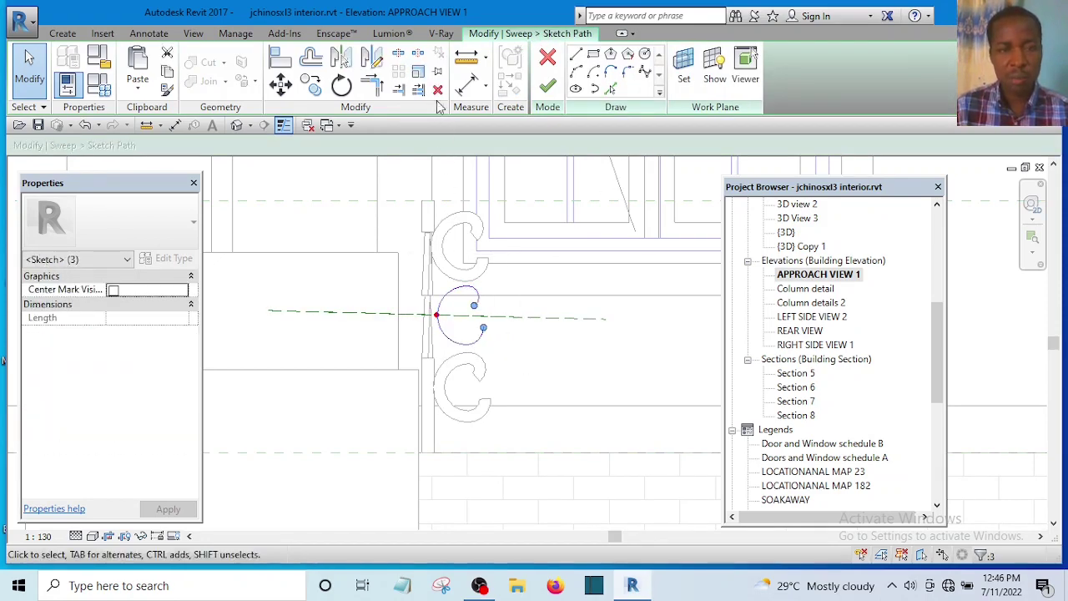
{"action": "left_click", "coordinate": [418, 71]}
{"action": "scroll", "coordinate": [442, 308], "scroll_direction": "up", "scroll_amount": 3}
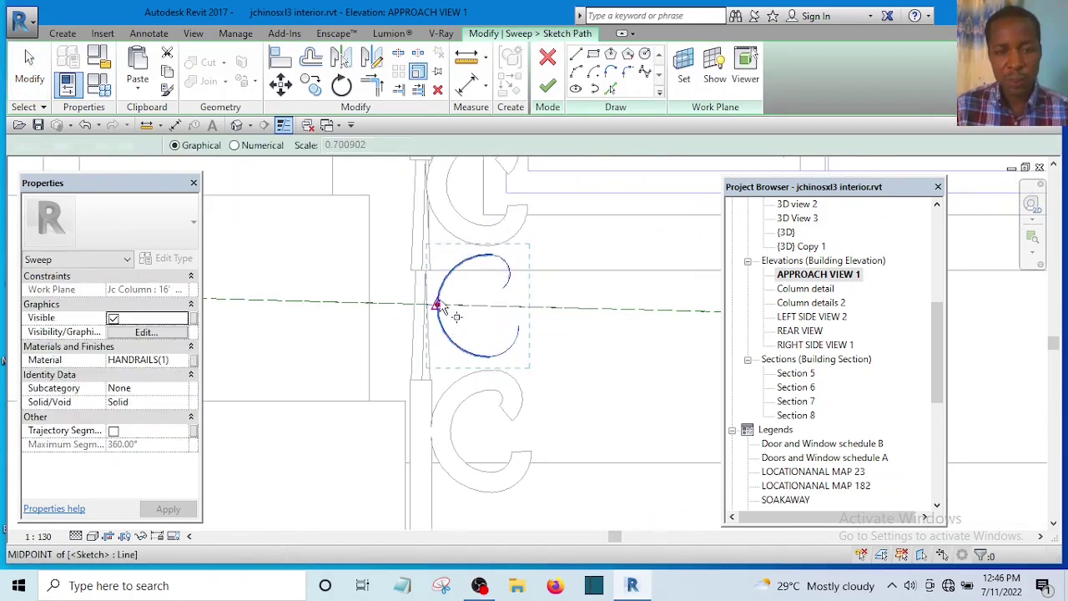
{"action": "left_click", "coordinate": [436, 305]}
{"action": "left_click", "coordinate": [459, 302]}
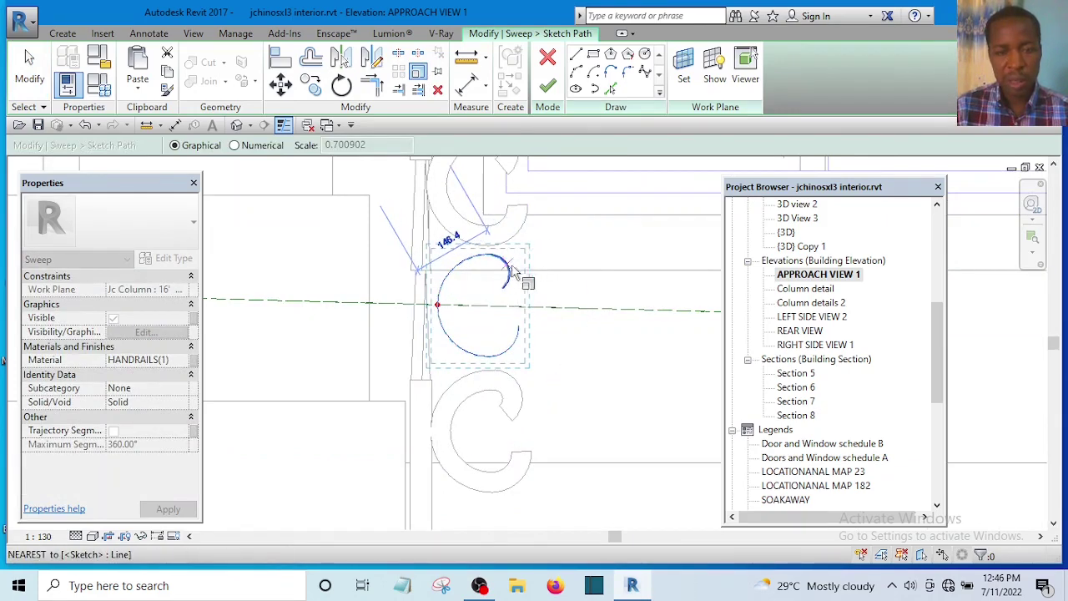
{"action": "left_click", "coordinate": [534, 263]}
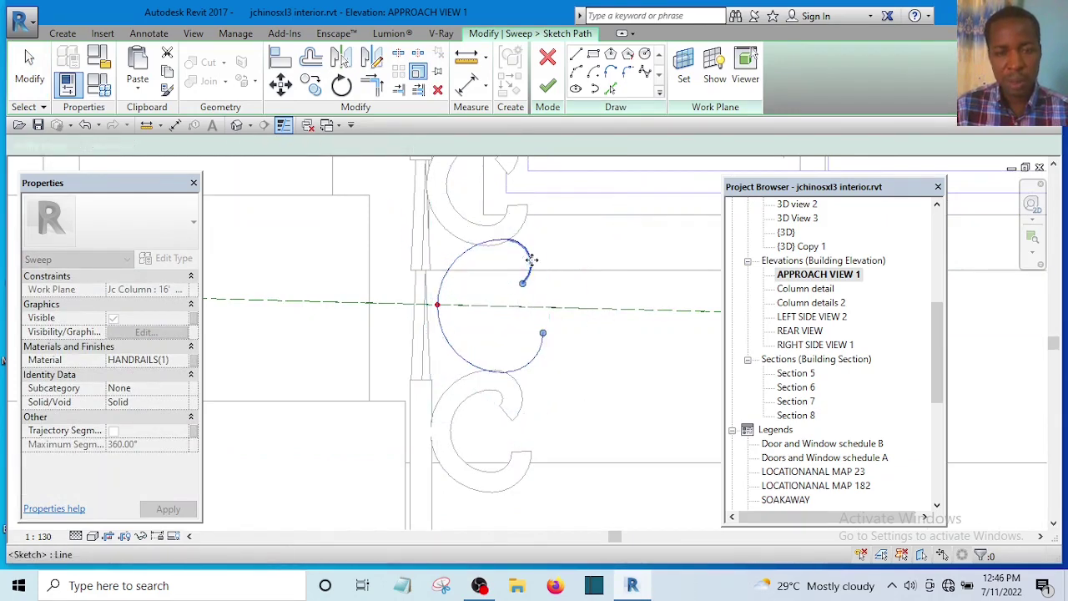
{"action": "left_click", "coordinate": [547, 88]}
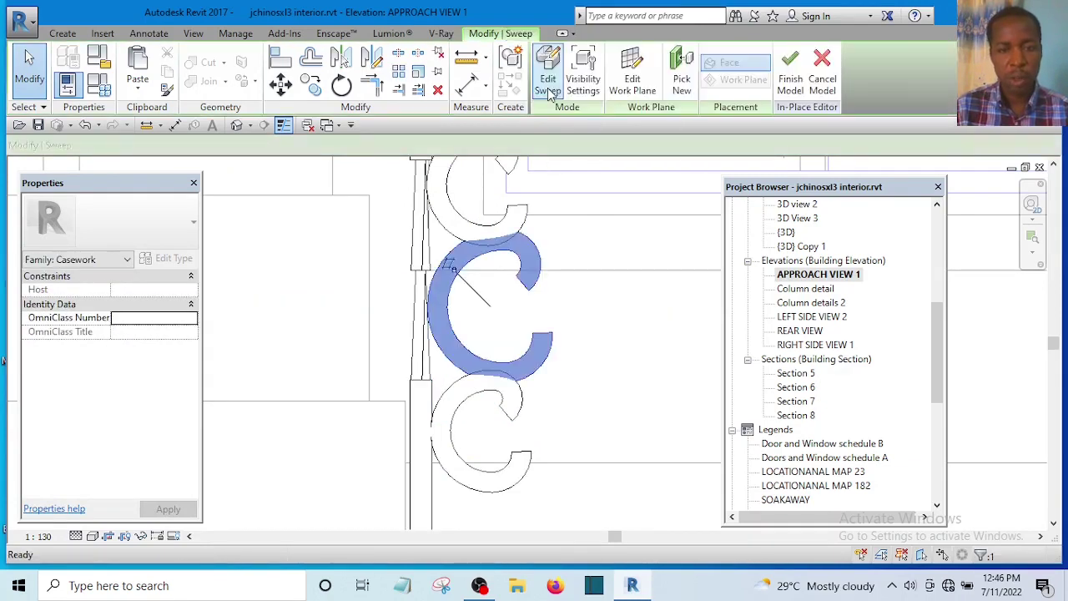
Mirror copies of all three C-shaped sweeps across the baluster's vertical centre line to its opposite side.
{"action": "scroll", "coordinate": [518, 309], "scroll_direction": "down", "scroll_amount": 2}
{"action": "scroll", "coordinate": [529, 303], "scroll_direction": "up", "scroll_amount": 2}
{"action": "middle_click_drag", "start_coordinate": [529, 303], "coordinate": [498, 334]}
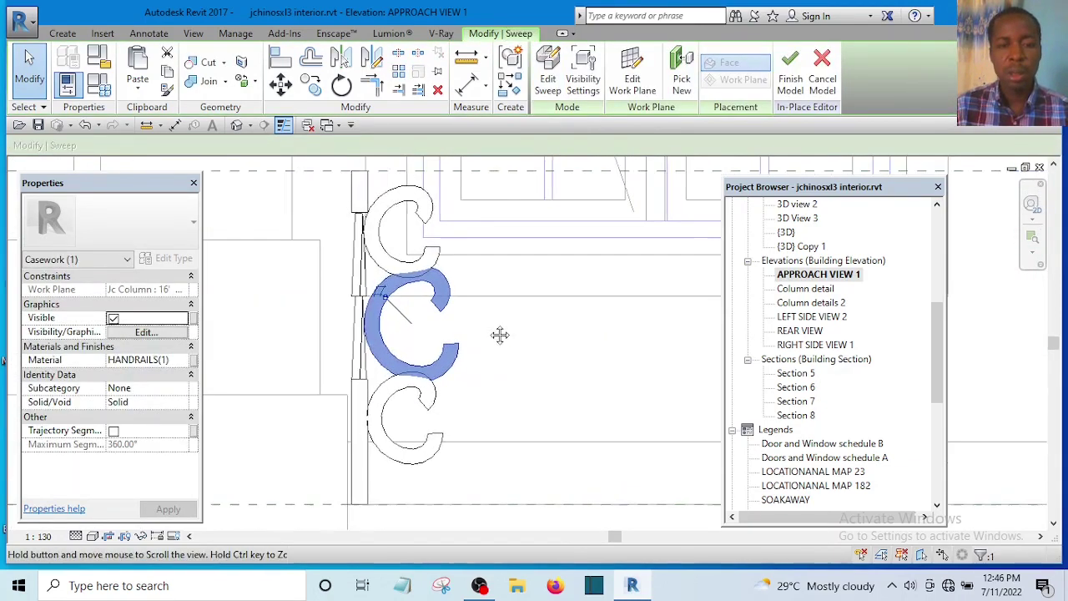
{"action": "scroll", "coordinate": [483, 304], "scroll_direction": "down", "scroll_amount": 2}
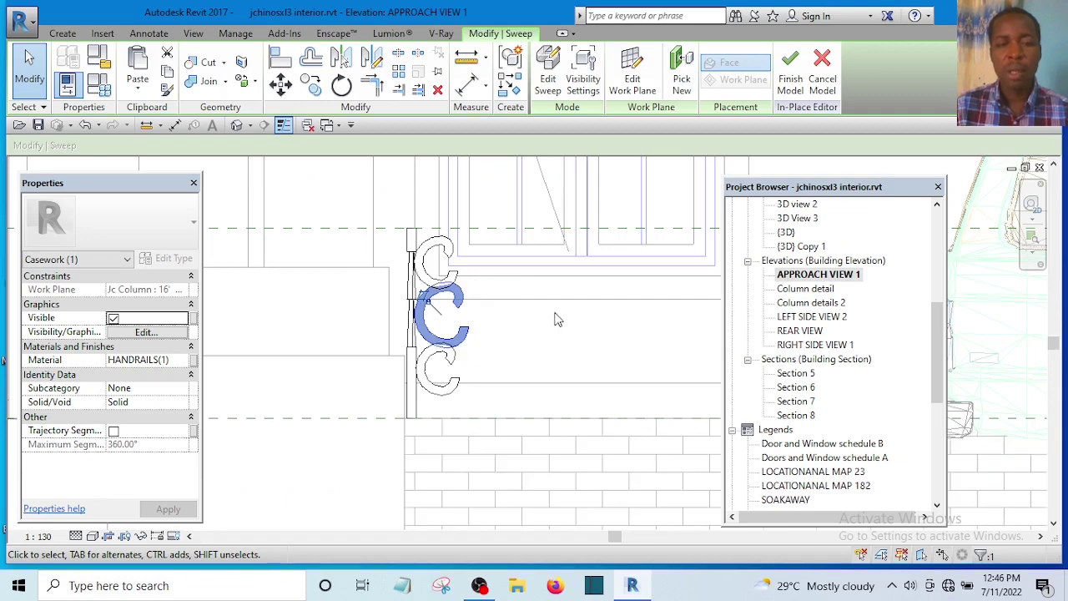
{"action": "left_click", "coordinate": [447, 254]}
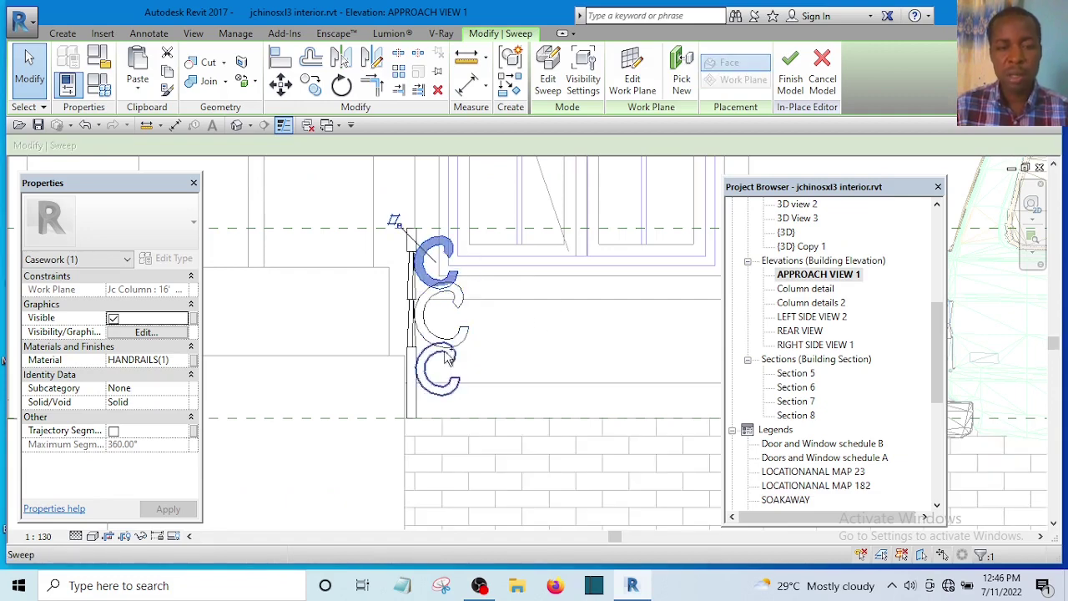
{"action": "left_click_drag", "start_coordinate": [463, 335], "coordinate": [409, 394], "text": "ctrl"}
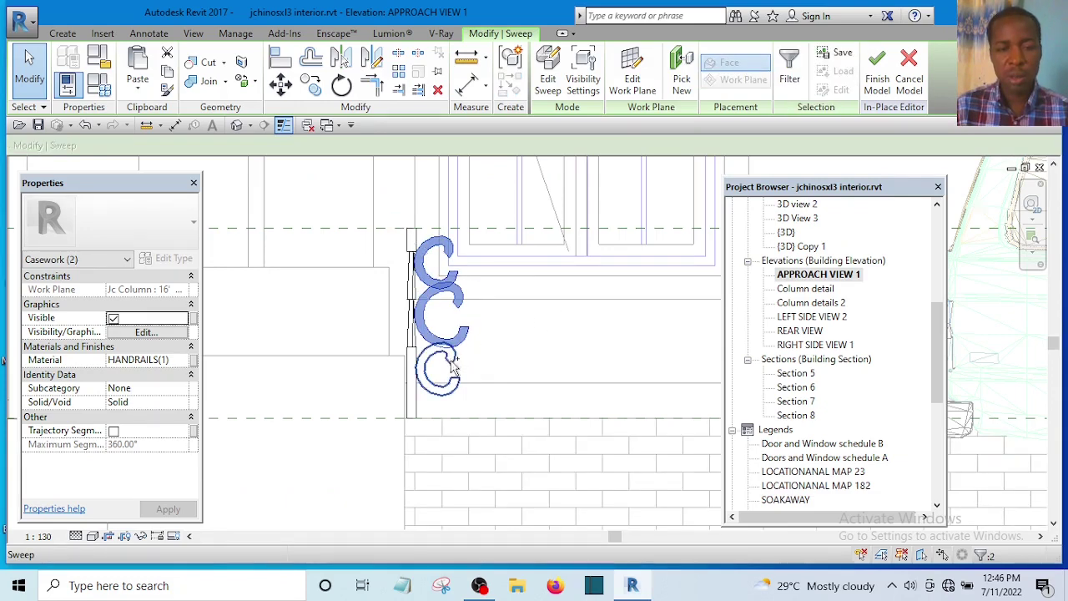
{"action": "left_click", "coordinate": [373, 56]}
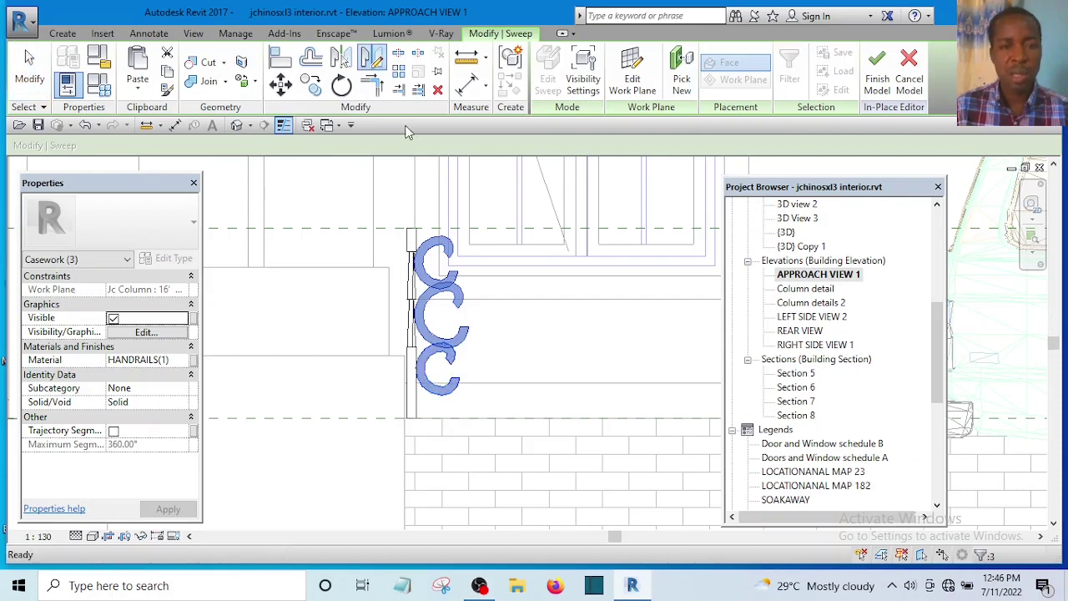
{"action": "scroll", "coordinate": [421, 247], "scroll_direction": "up", "scroll_amount": 4}
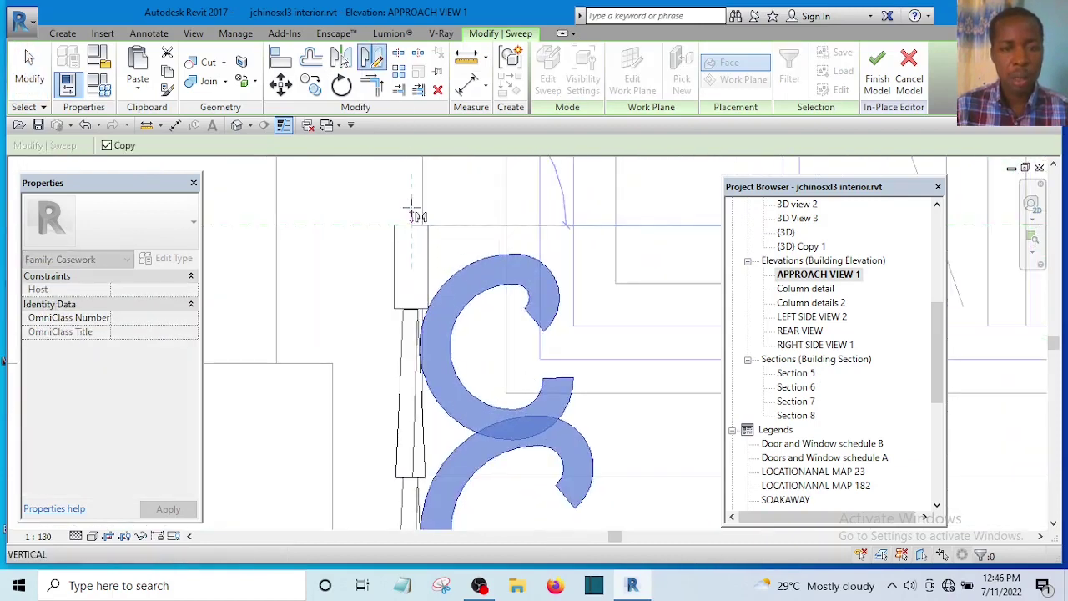
{"action": "scroll", "coordinate": [417, 187], "scroll_direction": "down", "scroll_amount": 5}
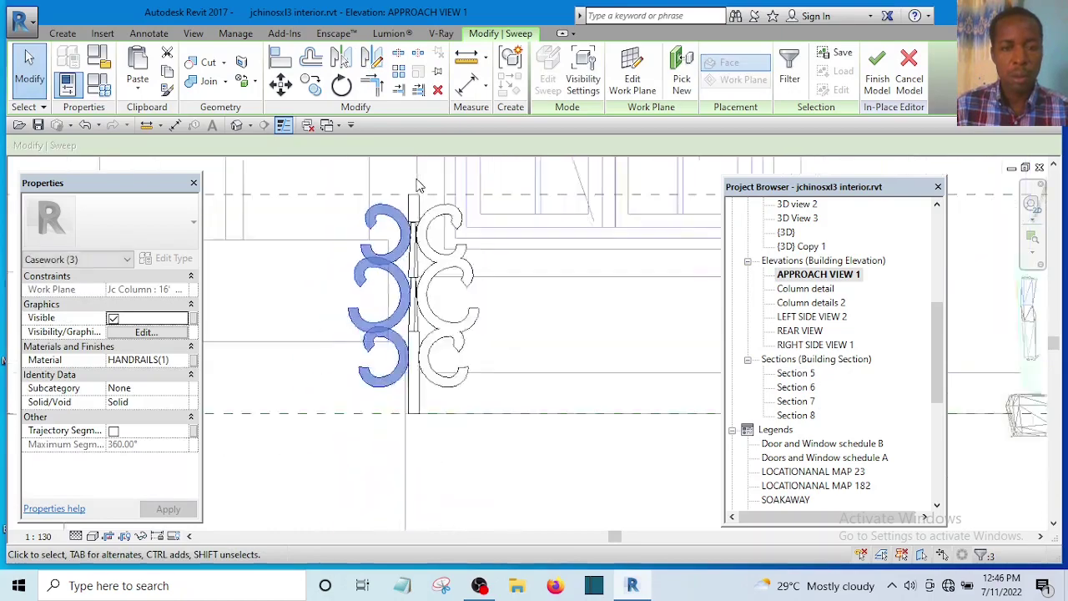
{"action": "left_click", "coordinate": [492, 263]}
Examine the scroll pattern of the existing ornamental balusters at the balcony above for comparison.
{"action": "scroll", "coordinate": [492, 263], "scroll_direction": "down", "scroll_amount": 5}
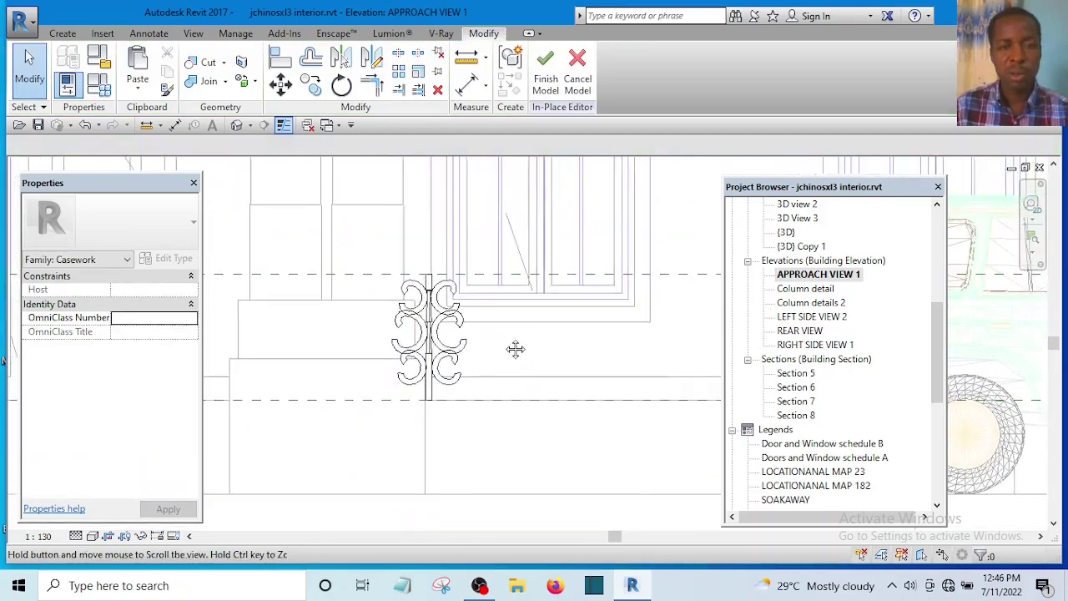
{"action": "scroll", "coordinate": [481, 234], "scroll_direction": "up", "scroll_amount": 2}
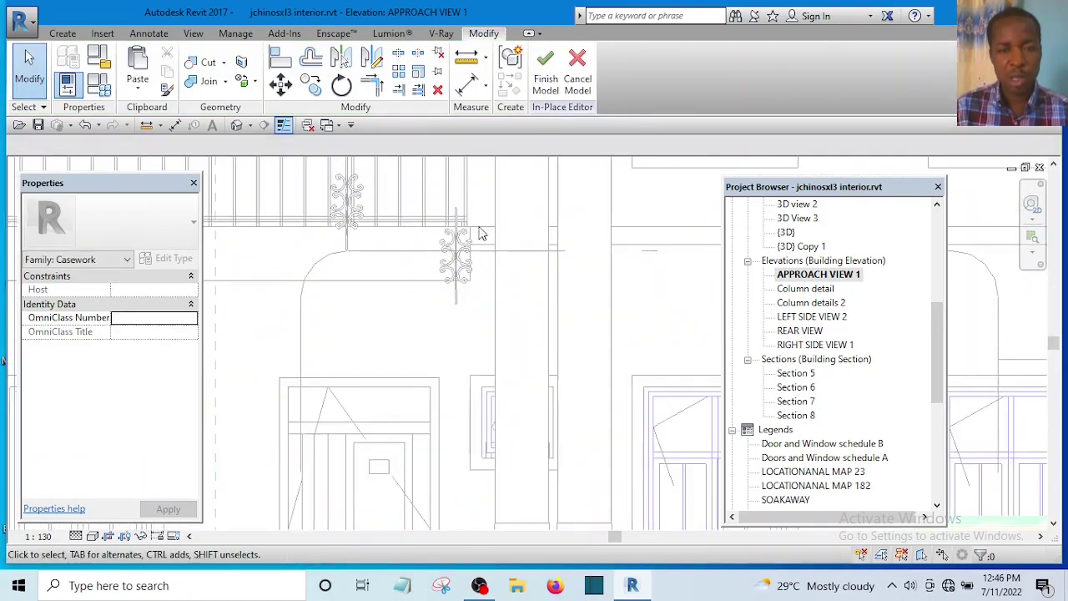
{"action": "scroll", "coordinate": [470, 265], "scroll_direction": "up", "scroll_amount": 5}
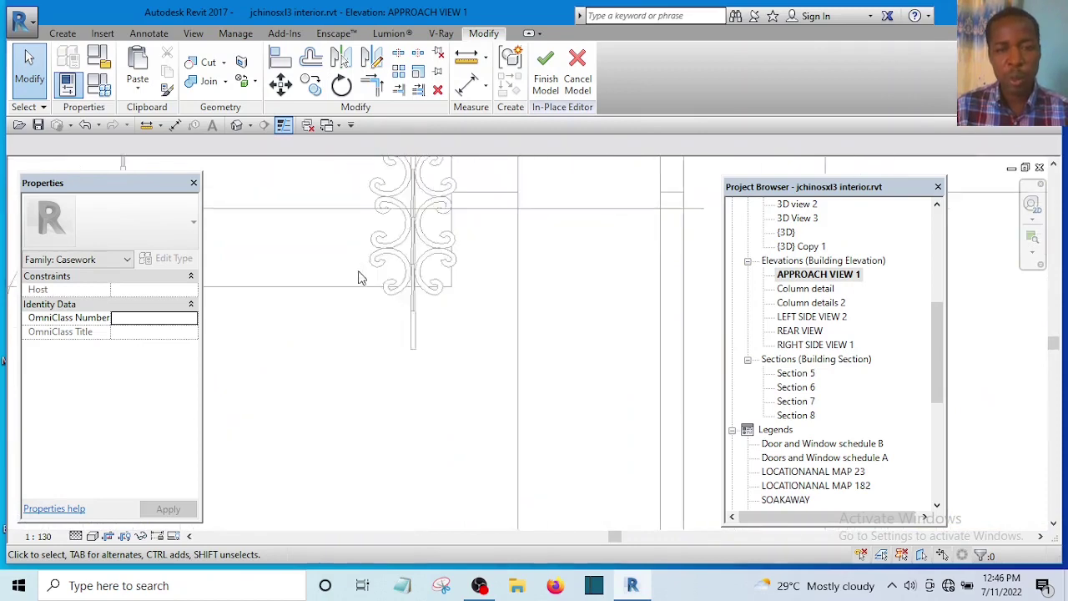
{"action": "scroll", "coordinate": [361, 278], "scroll_direction": "down", "scroll_amount": 3}
{"action": "scroll", "coordinate": [397, 263], "scroll_direction": "up", "scroll_amount": 3}
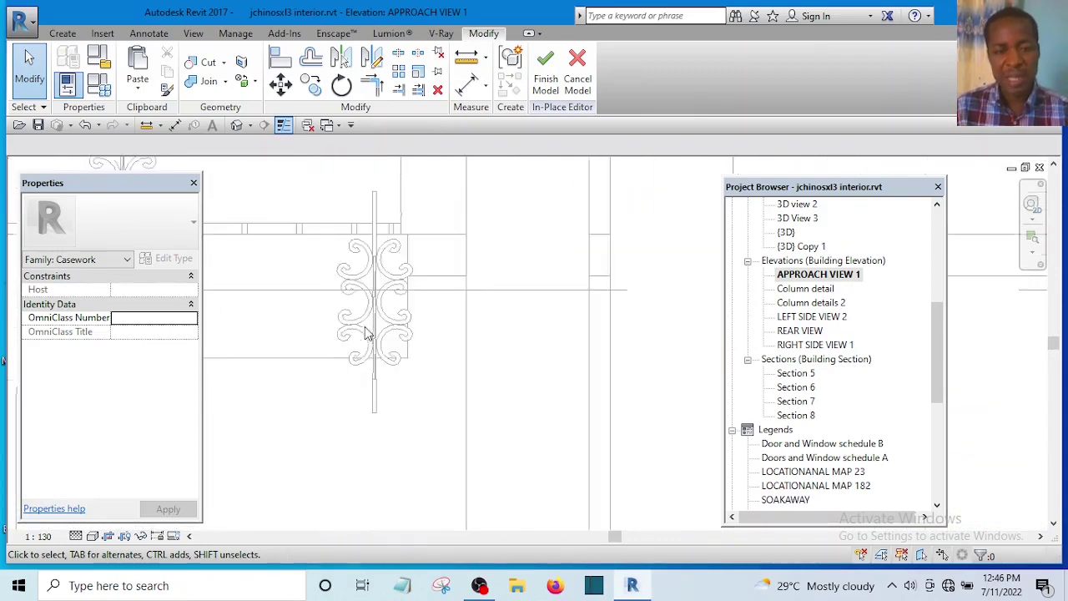
{"action": "scroll", "coordinate": [392, 354], "scroll_direction": "up", "scroll_amount": 1}
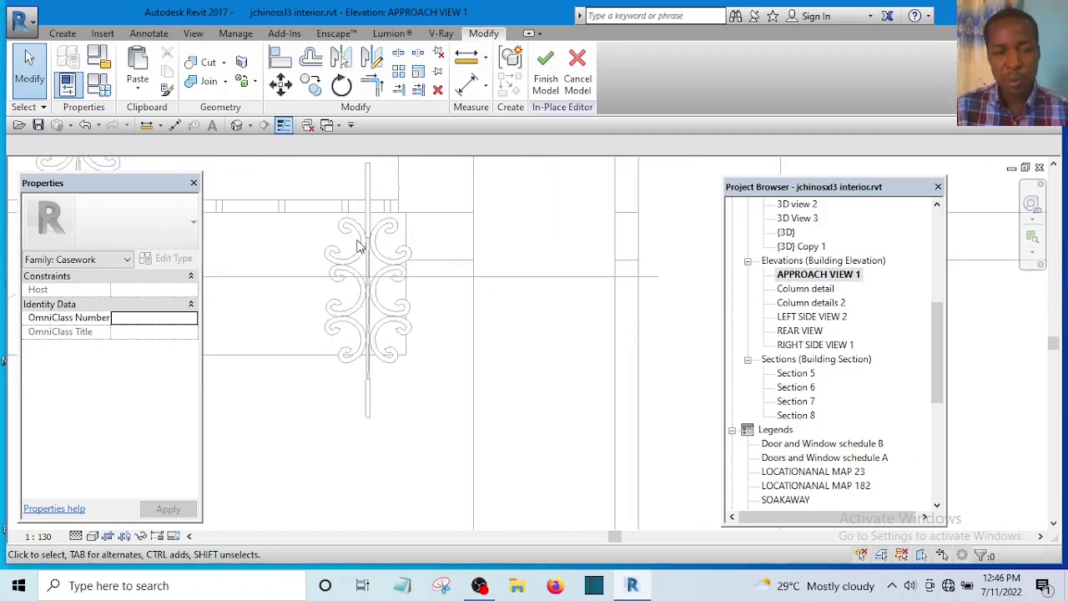
{"action": "scroll", "coordinate": [371, 259], "scroll_direction": "down", "scroll_amount": 3}
Examine the new baluster's mirrored scrolls and the junctions between the enlarged middle C-shaped sweep and its smaller neighbours.
{"action": "middle_click_drag", "start_coordinate": [371, 254], "coordinate": [453, 436]}
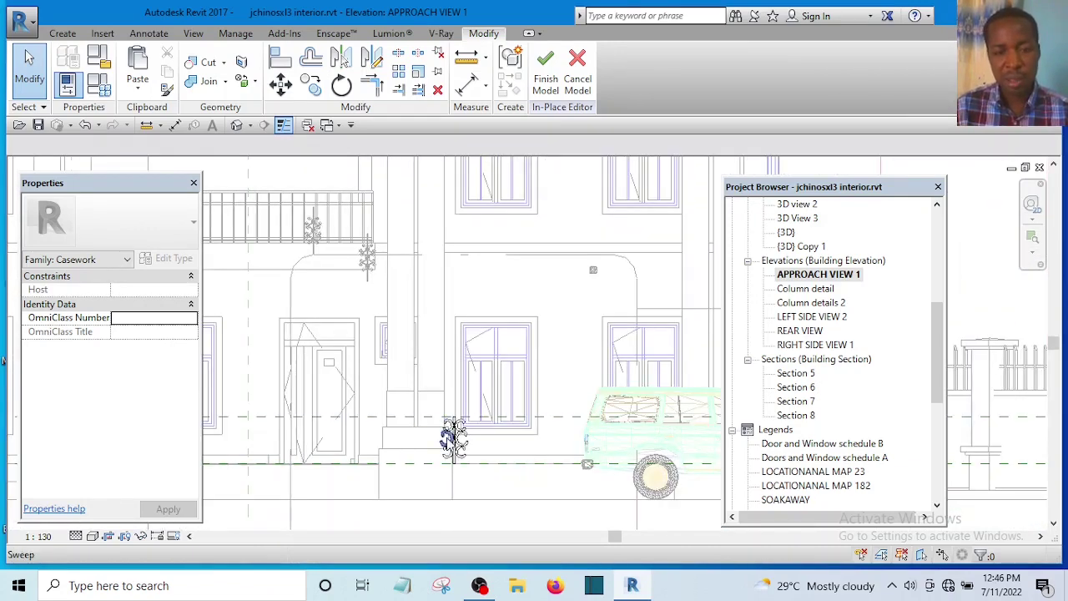
{"action": "scroll", "coordinate": [453, 439], "scroll_direction": "up", "scroll_amount": 4}
{"action": "scroll", "coordinate": [447, 310], "scroll_direction": "down", "scroll_amount": 3}
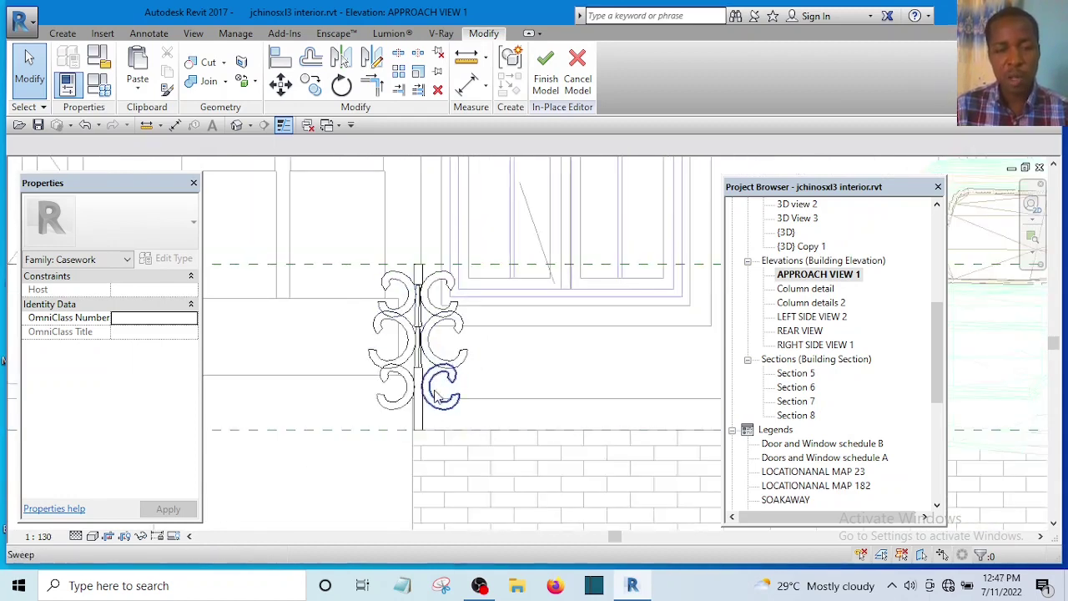
{"action": "scroll", "coordinate": [442, 326], "scroll_direction": "up", "scroll_amount": 1}
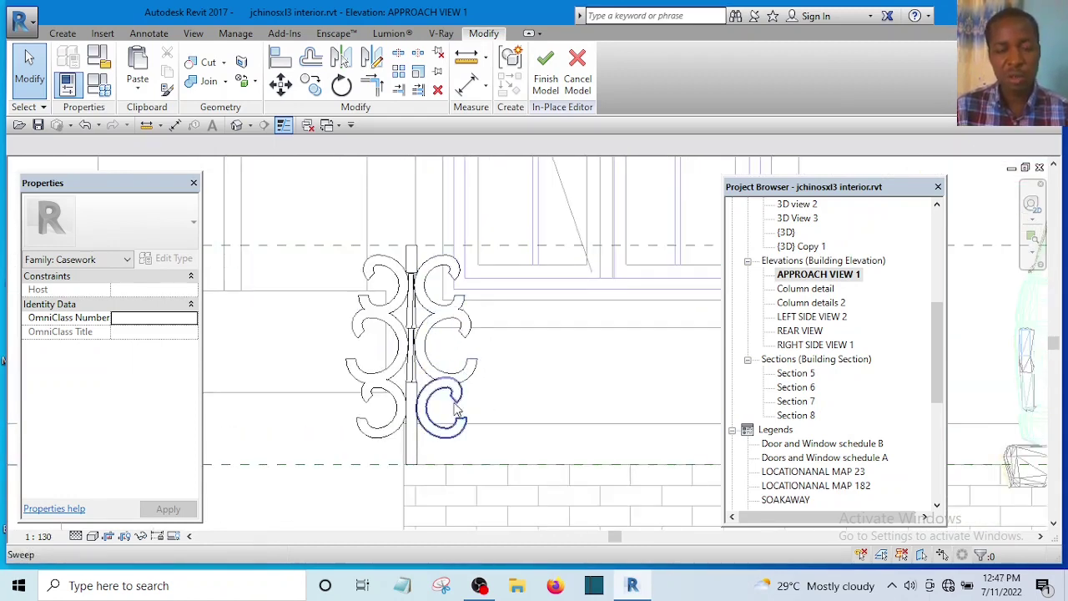
{"action": "scroll", "coordinate": [450, 392], "scroll_direction": "down", "scroll_amount": 2}
{"action": "scroll", "coordinate": [442, 342], "scroll_direction": "up", "scroll_amount": 3}
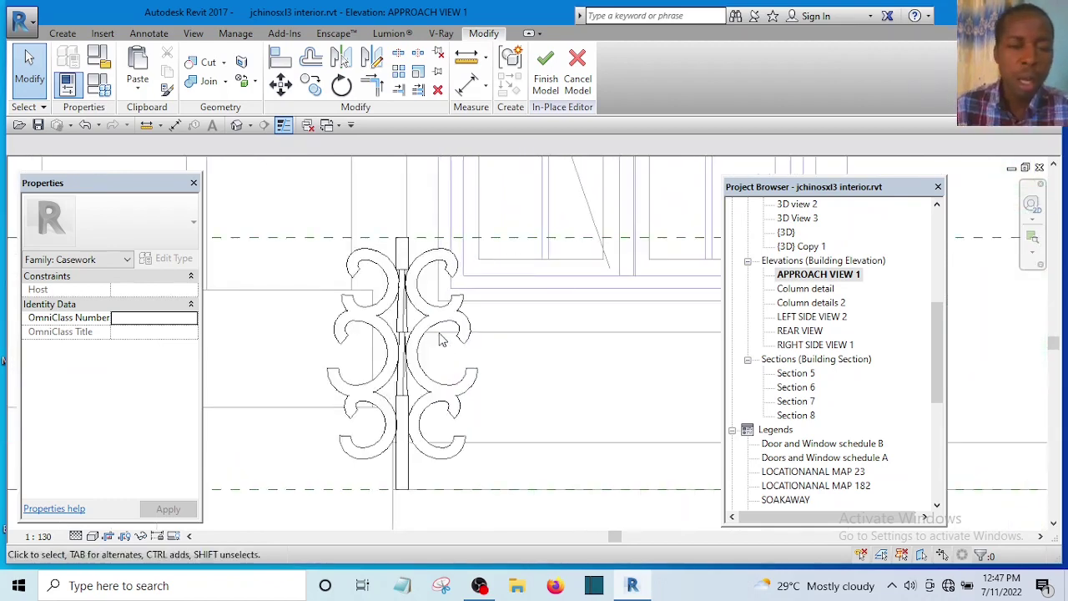
{"action": "scroll", "coordinate": [442, 338], "scroll_direction": "up", "scroll_amount": 3}
{"action": "left_click", "coordinate": [482, 329]}
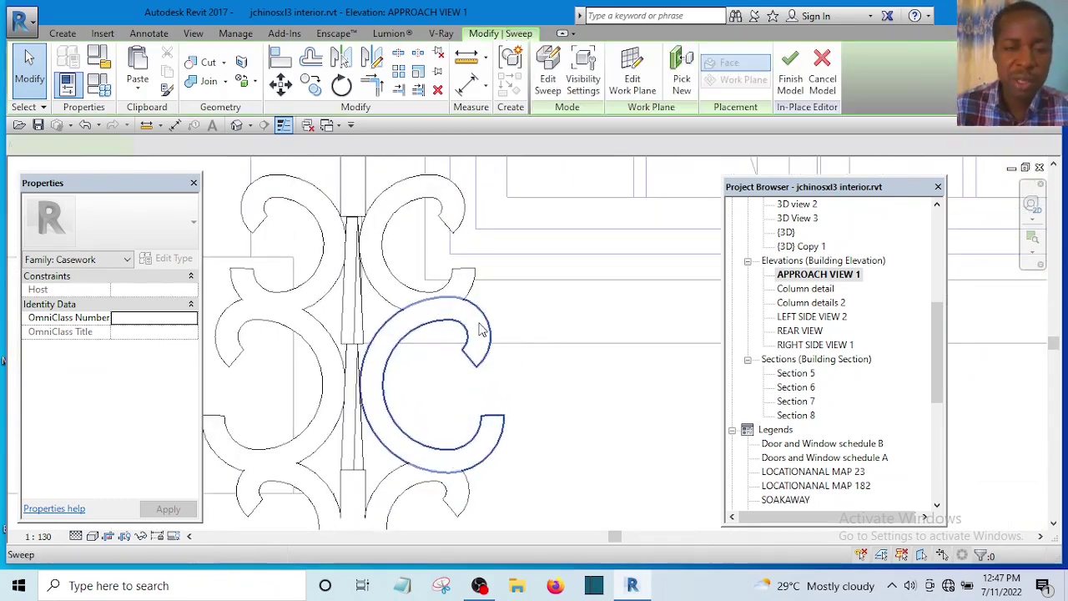
{"action": "scroll", "coordinate": [486, 329], "scroll_direction": "down", "scroll_amount": 4}
{"action": "scroll", "coordinate": [442, 338], "scroll_direction": "up", "scroll_amount": 5}
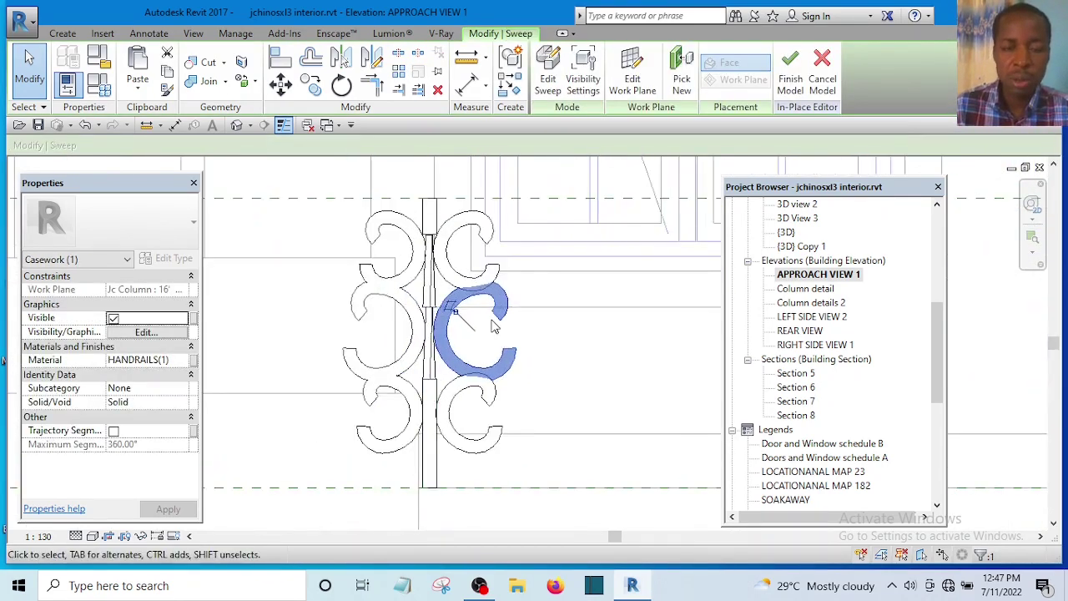
{"action": "scroll", "coordinate": [494, 296], "scroll_direction": "down", "scroll_amount": 2}
{"action": "scroll", "coordinate": [493, 330], "scroll_direction": "up", "scroll_amount": 1}
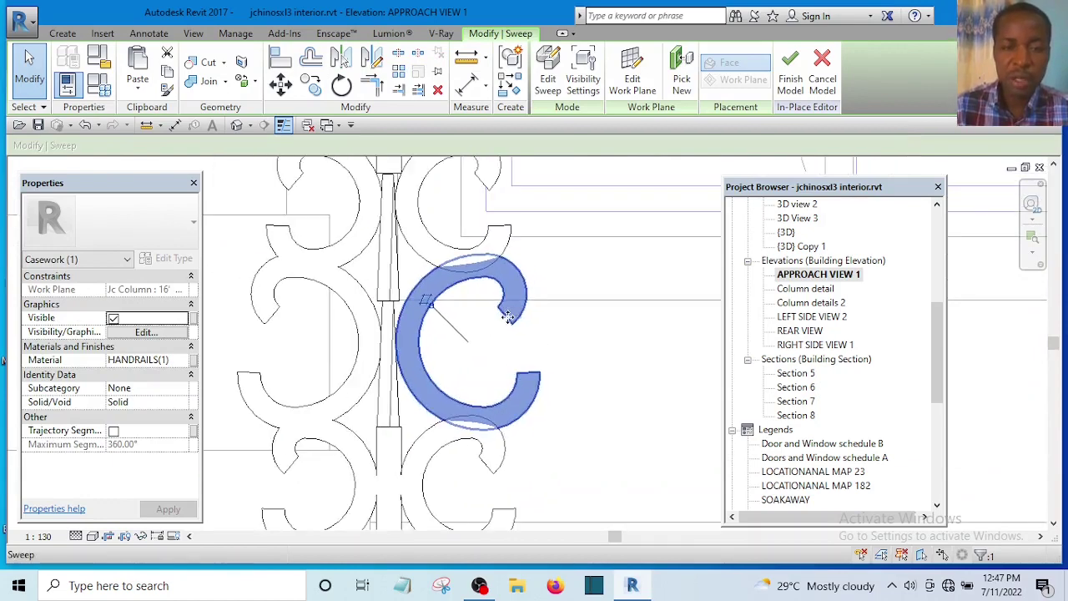
{"action": "scroll", "coordinate": [467, 333], "scroll_direction": "down", "scroll_amount": 4}
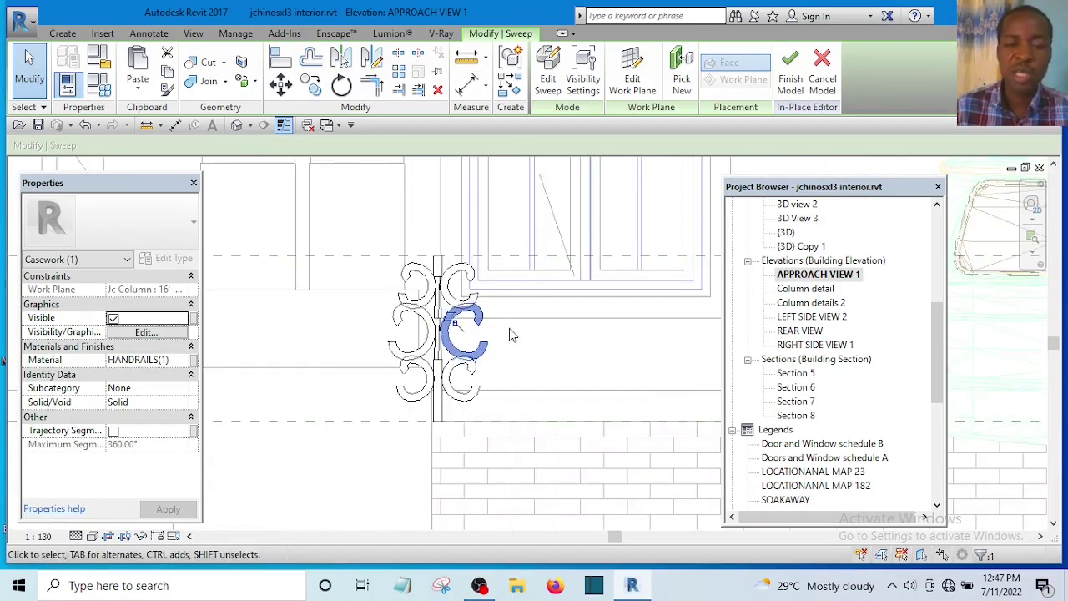
Finish the in-place baluster model and examine it beside the column base in the 3D view.
{"action": "left_click", "coordinate": [790, 81]}
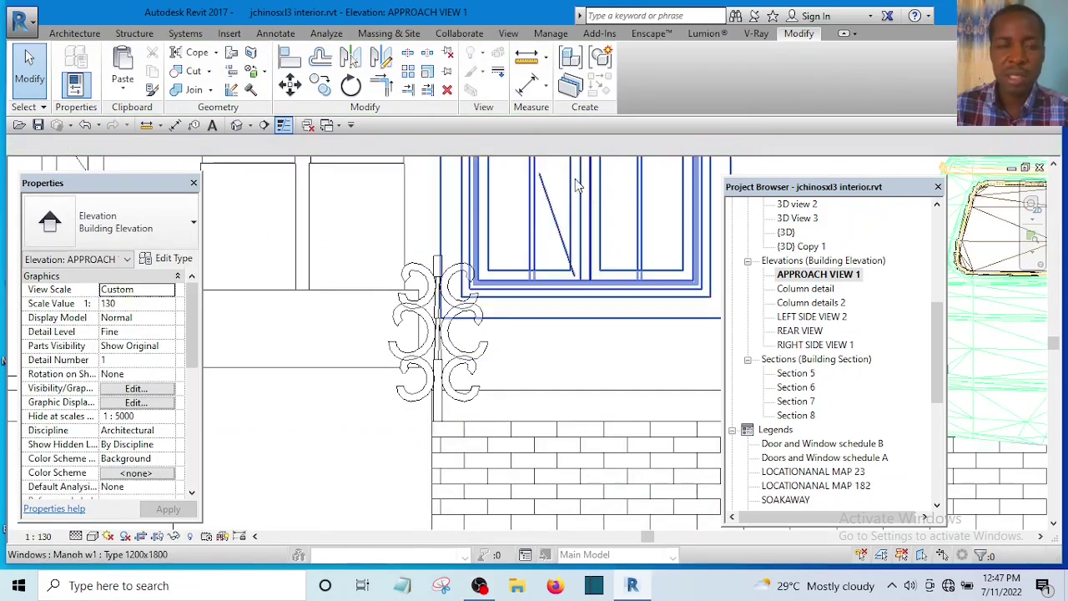
{"action": "left_click", "coordinate": [236, 125]}
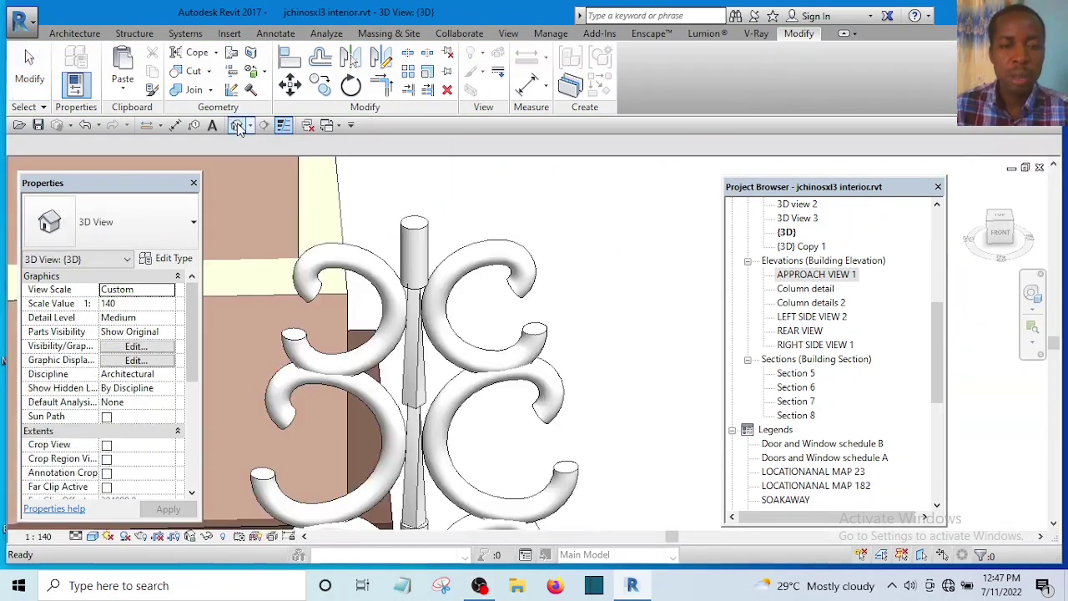
{"action": "scroll", "coordinate": [462, 240], "scroll_direction": "down", "scroll_amount": 3}
{"action": "middle_click_drag", "start_coordinate": [467, 248], "coordinate": [425, 358], "text": "shift"}
{"action": "scroll", "coordinate": [541, 299], "scroll_direction": "down", "scroll_amount": 5}
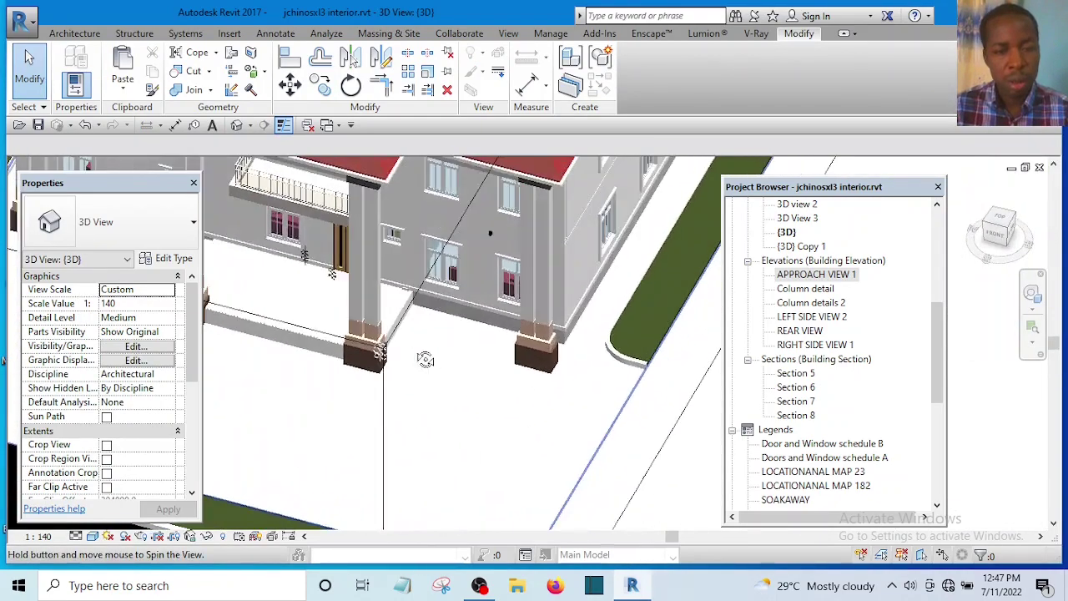
{"action": "scroll", "coordinate": [398, 350], "scroll_direction": "up", "scroll_amount": 8}
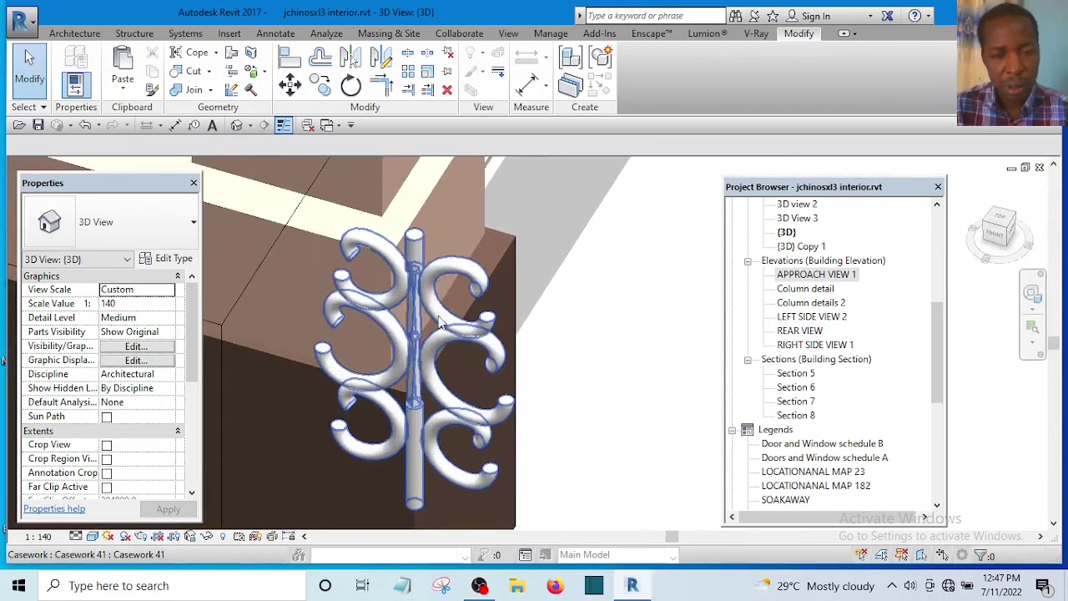
{"action": "scroll", "coordinate": [440, 322], "scroll_direction": "down", "scroll_amount": 6}
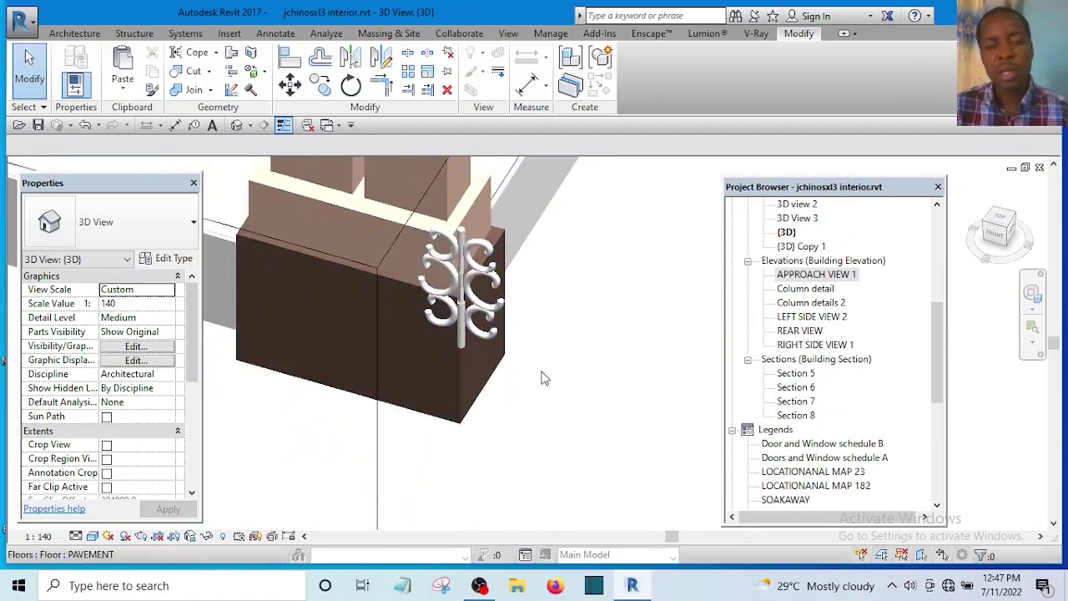
{"action": "scroll", "coordinate": [541, 377], "scroll_direction": "up", "scroll_amount": 6}
{"action": "scroll", "coordinate": [551, 355], "scroll_direction": "down", "scroll_amount": 5}
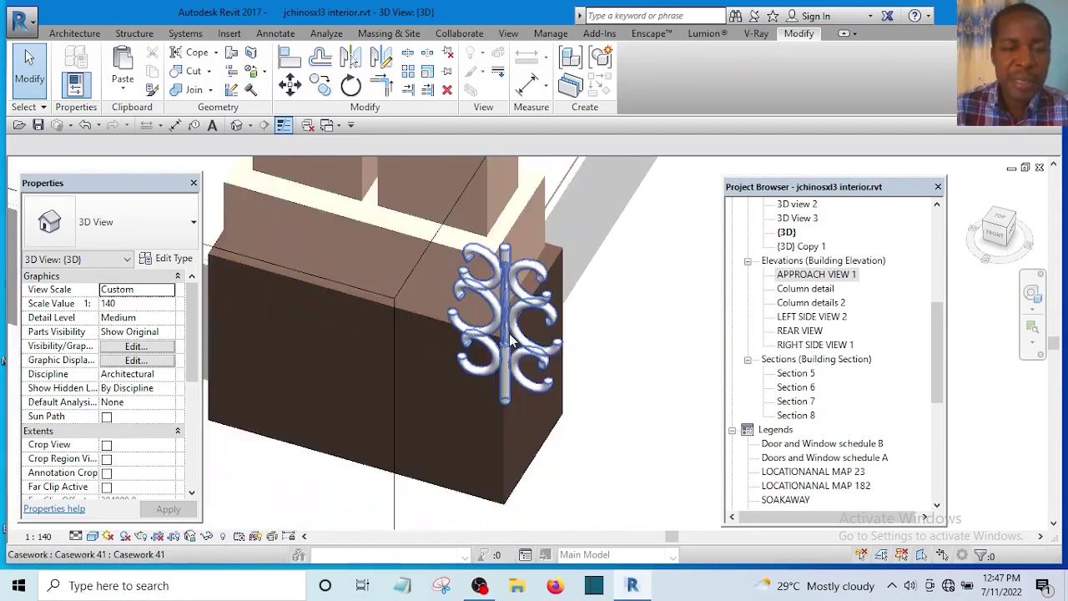
{"action": "scroll", "coordinate": [534, 326], "scroll_direction": "up", "scroll_amount": 5}
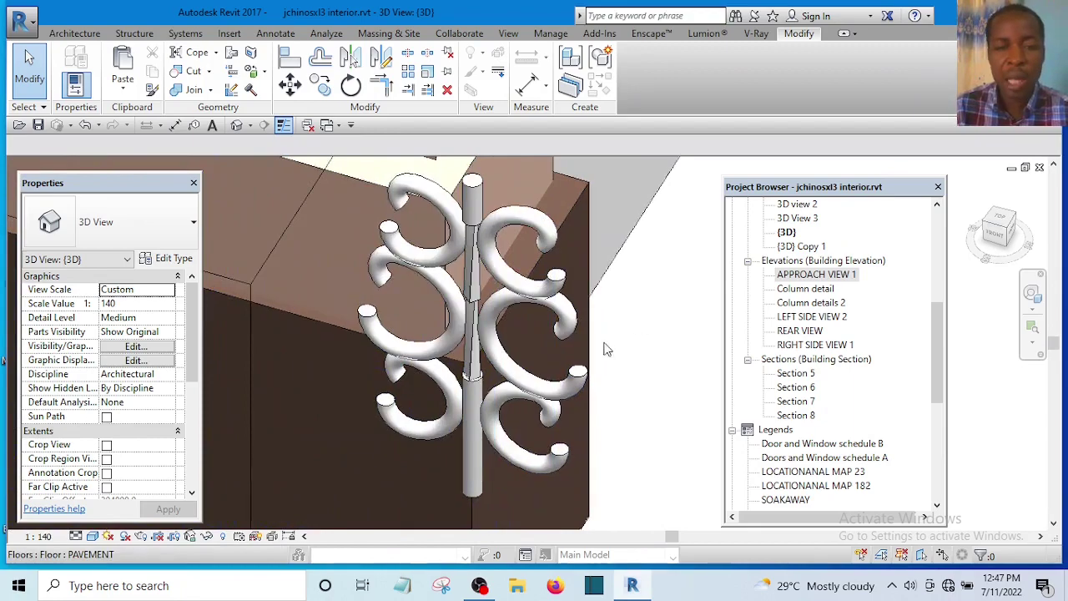
Move the finished baluster away from the column base into the clear area beside it.
{"action": "left_click", "coordinate": [553, 300]}
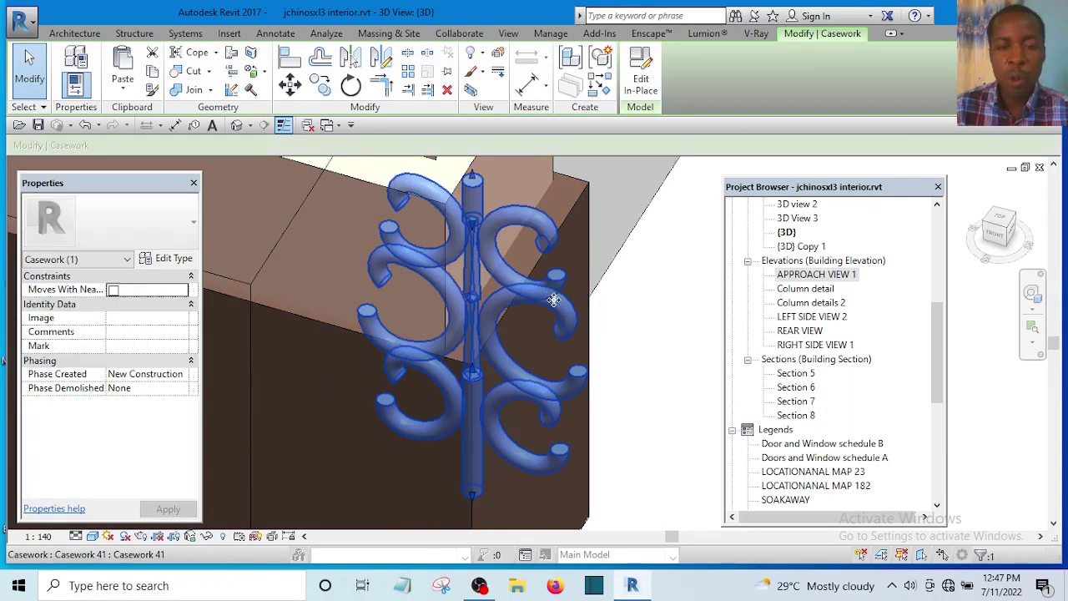
{"action": "left_click_drag", "start_coordinate": [553, 300], "coordinate": [667, 383]}
{"action": "scroll", "coordinate": [467, 350], "scroll_direction": "down", "scroll_amount": 3}
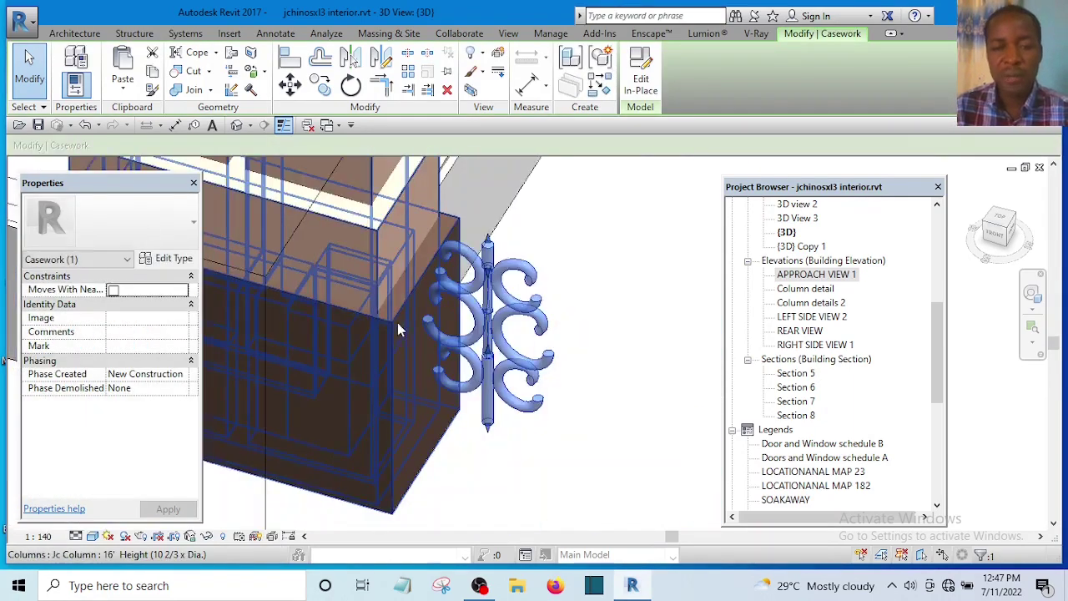
{"action": "scroll", "coordinate": [425, 330], "scroll_direction": "up", "scroll_amount": 1}
{"action": "left_click_drag", "start_coordinate": [519, 315], "coordinate": [622, 332]}
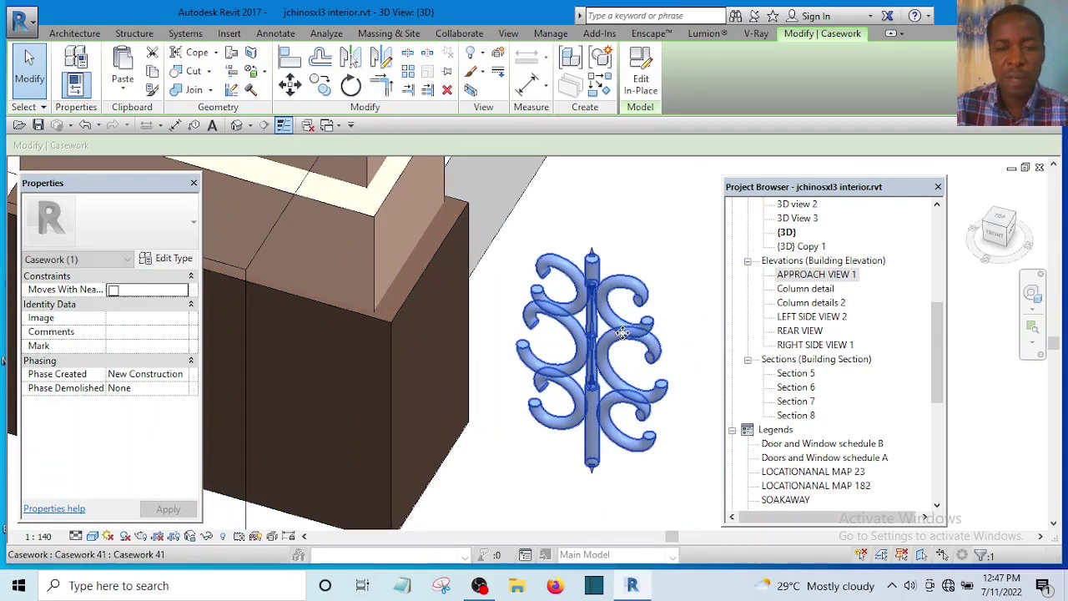
{"action": "left_click", "coordinate": [665, 248]}
{"action": "scroll", "coordinate": [592, 333], "scroll_direction": "up", "scroll_amount": 1}
{"action": "left_click", "coordinate": [589, 251]}
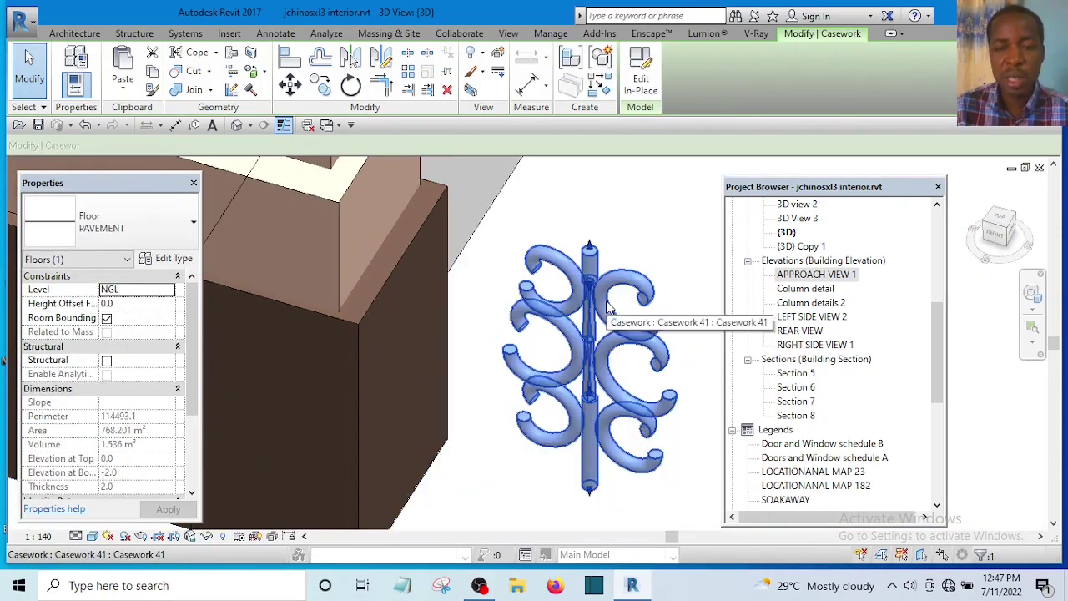
Delete the two old ornamental rail supports standing on the porch in front of the window and door.
{"action": "scroll", "coordinate": [583, 290], "scroll_direction": "down", "scroll_amount": 8}
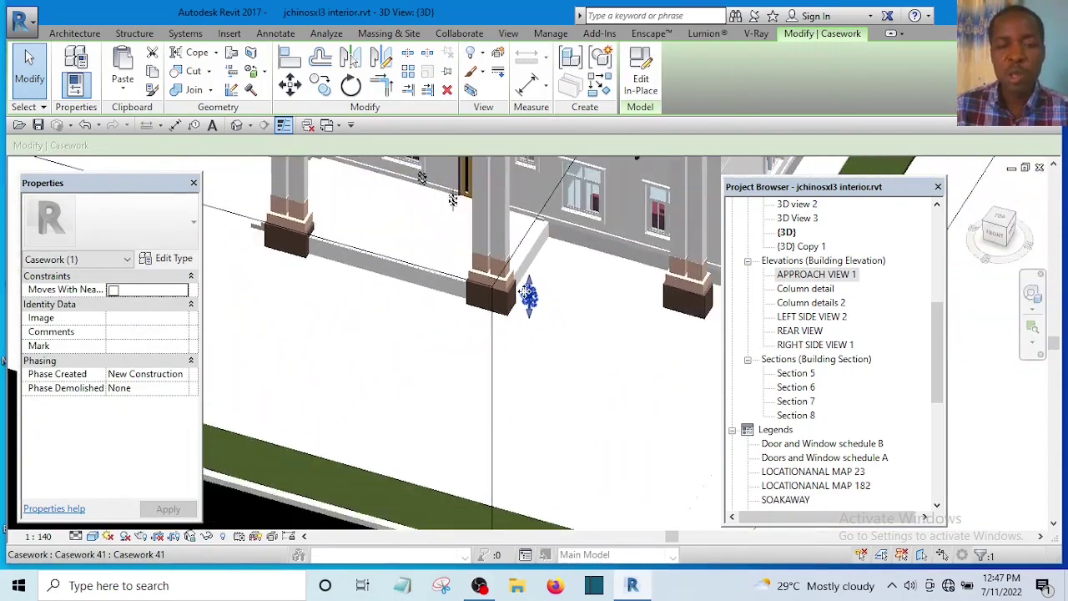
{"action": "scroll", "coordinate": [539, 341], "scroll_direction": "up", "scroll_amount": 3}
{"action": "middle_click_drag", "start_coordinate": [525, 364], "coordinate": [467, 333], "text": "shift"}
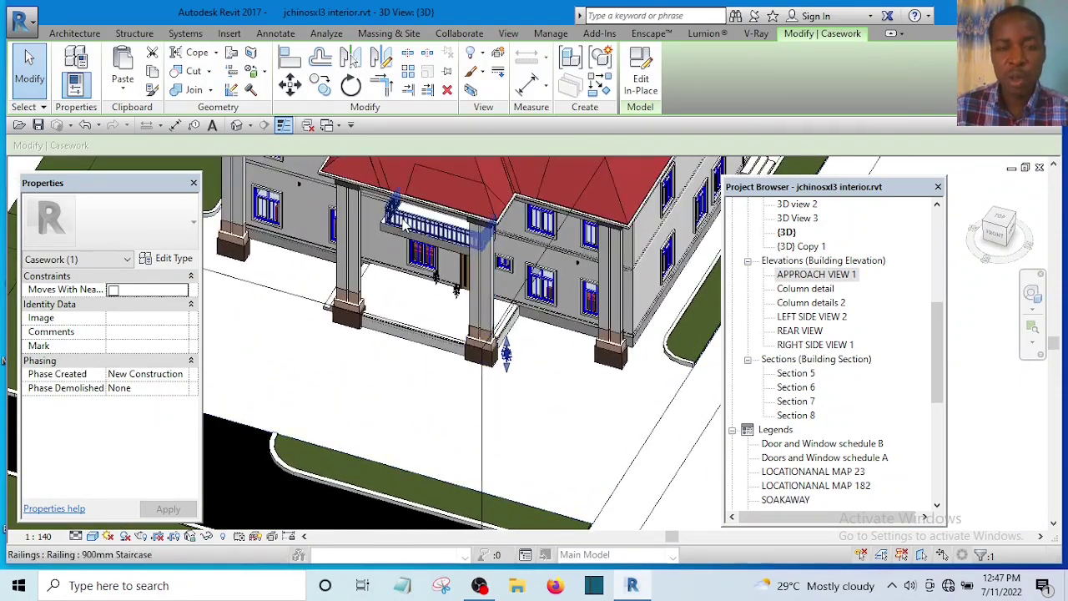
{"action": "scroll", "coordinate": [458, 327], "scroll_direction": "up", "scroll_amount": 2}
{"action": "scroll", "coordinate": [458, 327], "scroll_direction": "up", "scroll_amount": 3}
{"action": "left_click", "coordinate": [448, 296]}
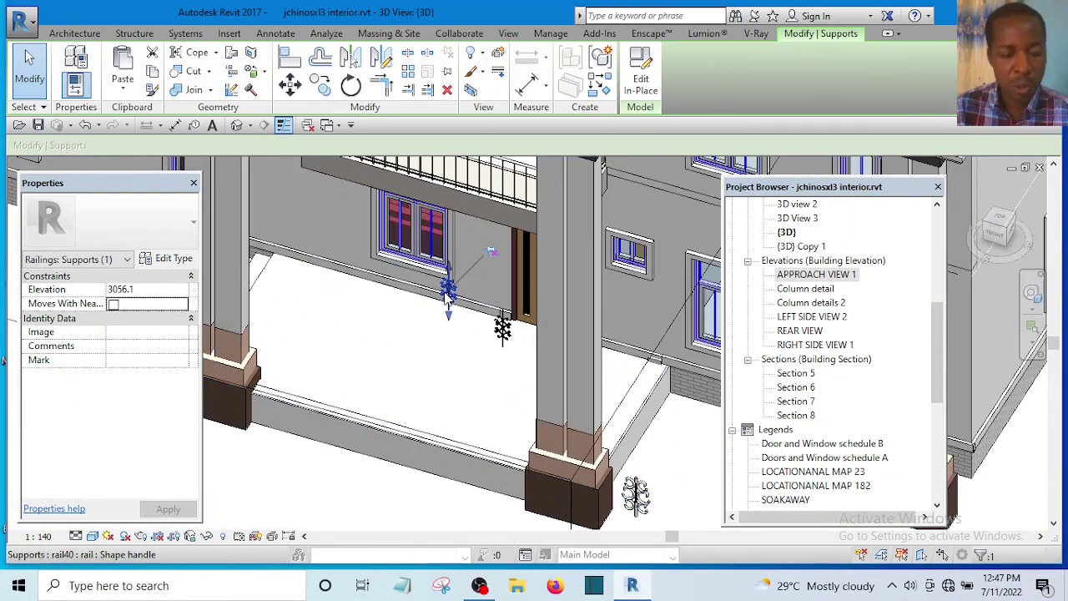
{"action": "key", "text": "Delete"}
{"action": "left_click", "coordinate": [502, 327]}
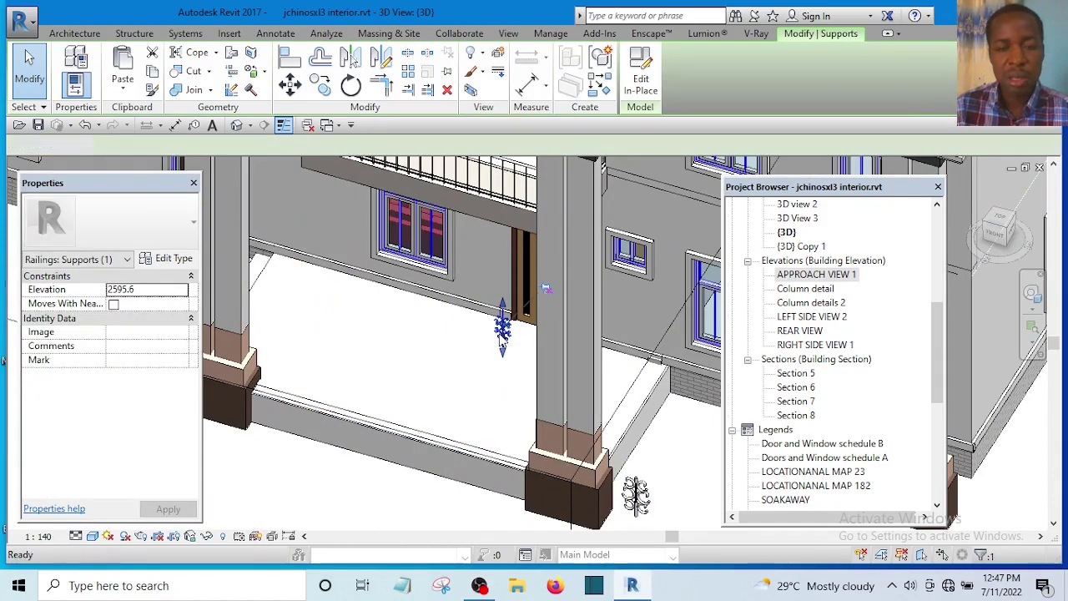
{"action": "key", "text": "Delete"}
Inspect the balcony railing in 3D, and open the APPROACH VIEW 1 elevation showing both the balcony and the new baluster.
{"action": "scroll", "coordinate": [495, 330], "scroll_direction": "down", "scroll_amount": 4}
{"action": "scroll", "coordinate": [442, 266], "scroll_direction": "up", "scroll_amount": 6}
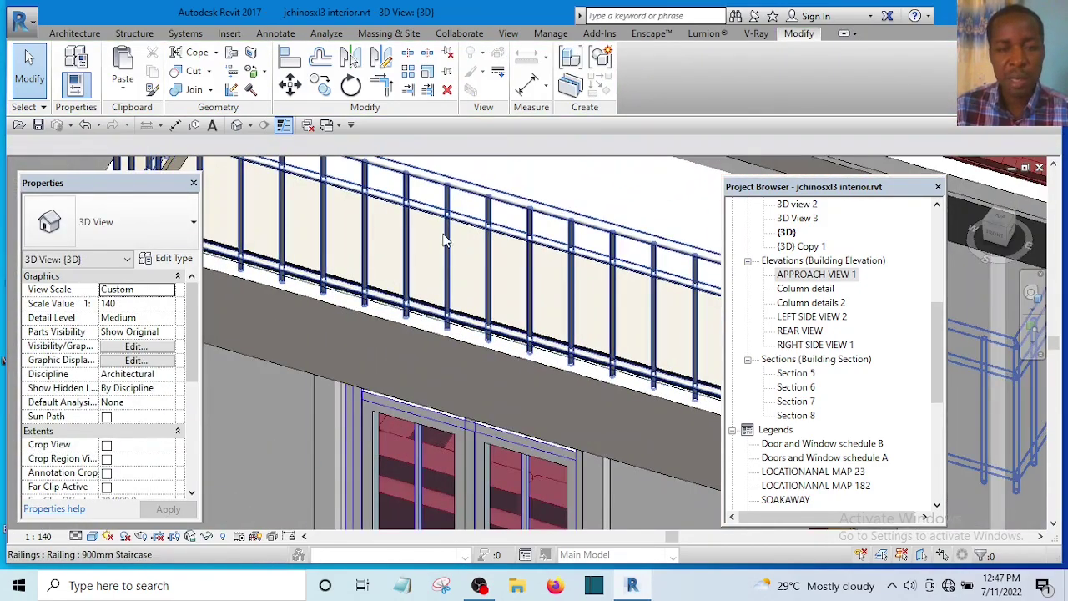
{"action": "scroll", "coordinate": [373, 262], "scroll_direction": "down", "scroll_amount": 5}
{"action": "scroll", "coordinate": [591, 325], "scroll_direction": "down", "scroll_amount": 8}
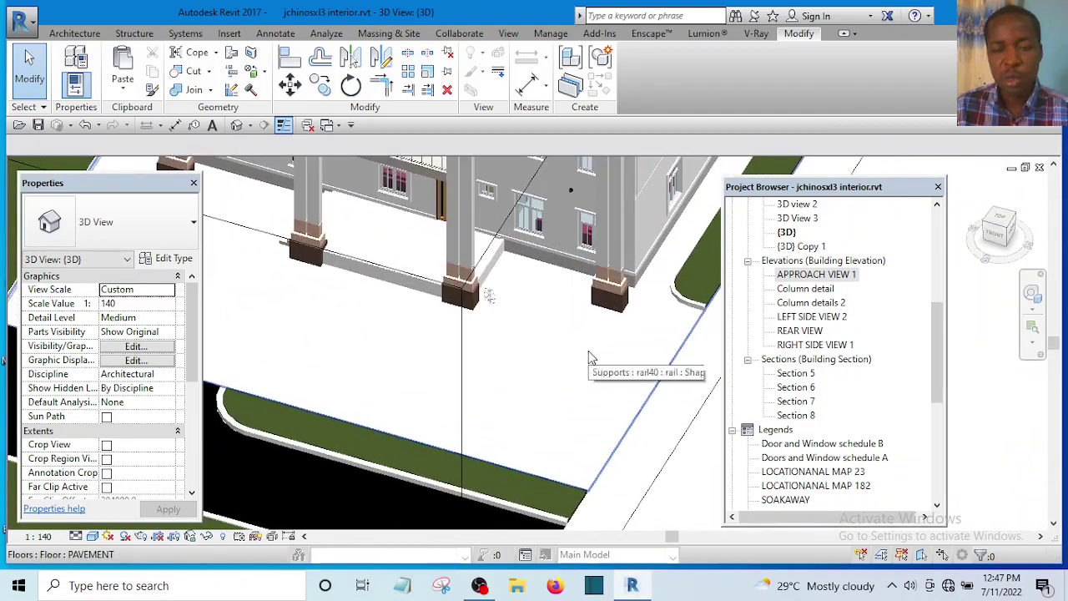
{"action": "scroll", "coordinate": [538, 351], "scroll_direction": "down", "scroll_amount": 3}
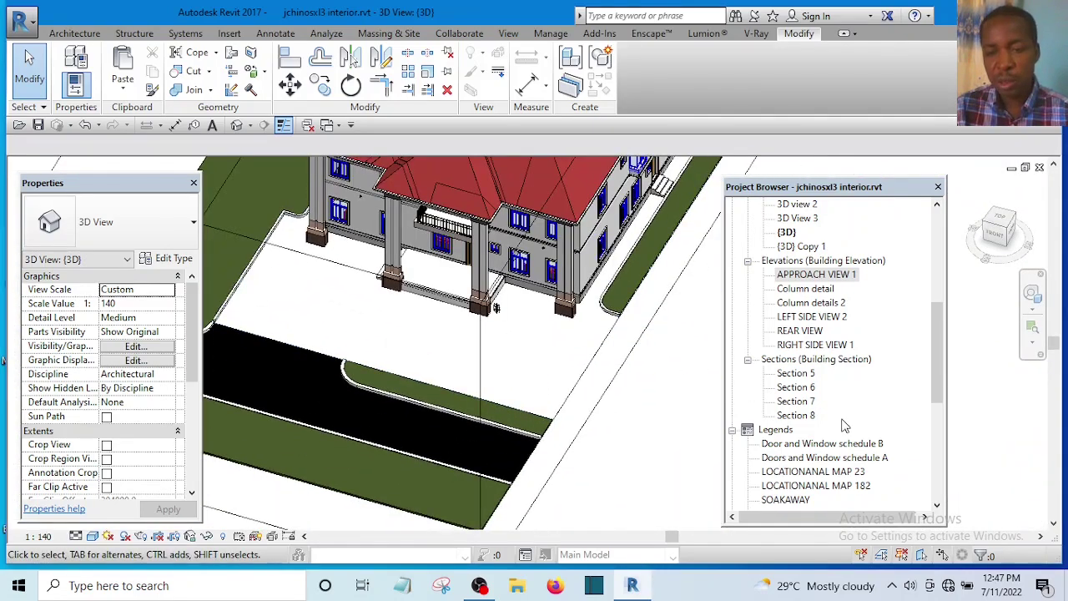
{"action": "double_click", "coordinate": [813, 276]}
{"action": "scroll", "coordinate": [613, 359], "scroll_direction": "down", "scroll_amount": 2}
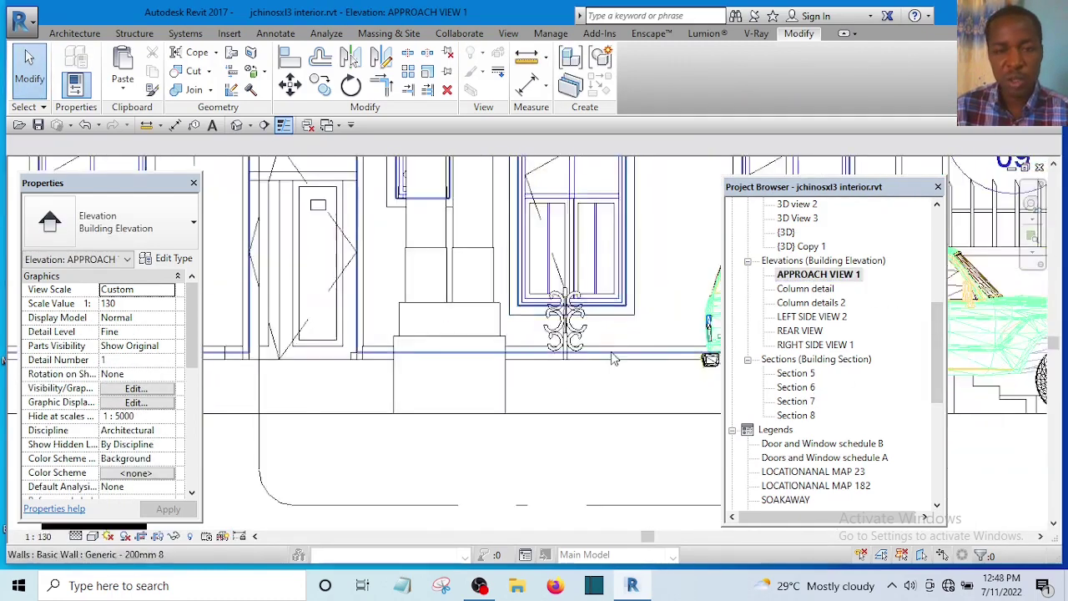
{"action": "scroll", "coordinate": [613, 359], "scroll_direction": "down", "scroll_amount": 2}
{"action": "middle_click_drag", "start_coordinate": [613, 359], "coordinate": [627, 424]}
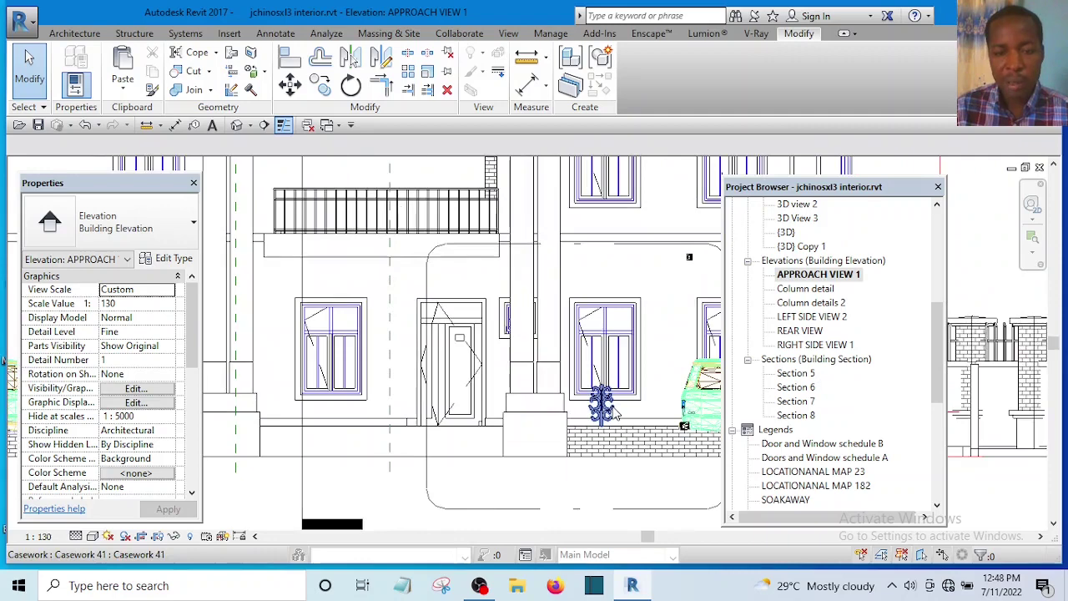
Try to move the baluster by its bottom endpoint to the foot of the balcony railing near the railing's end.
{"action": "left_click", "coordinate": [615, 415]}
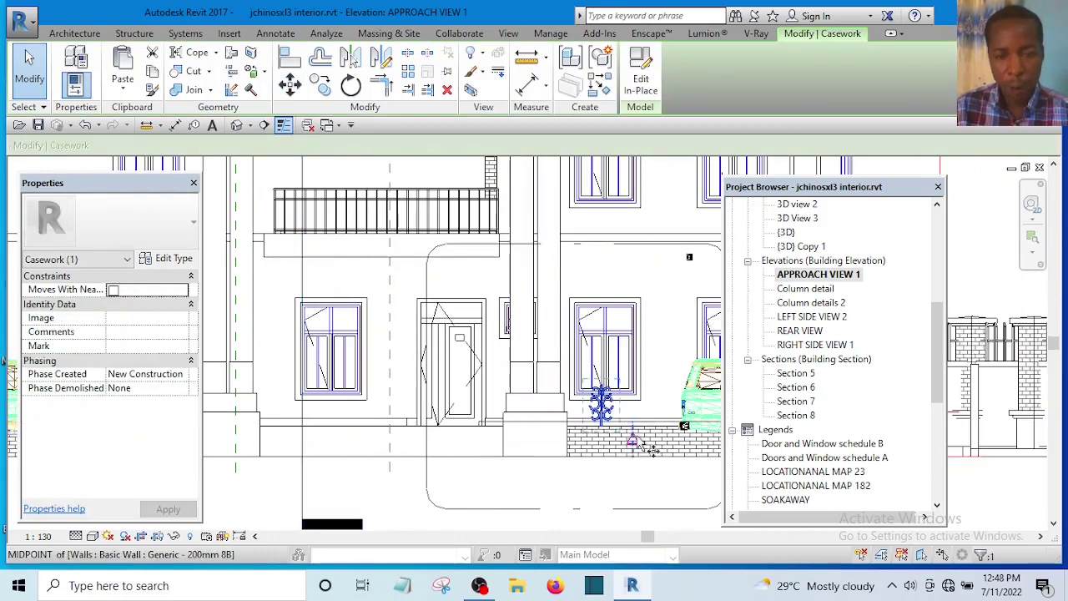
{"action": "scroll", "coordinate": [638, 443], "scroll_direction": "up", "scroll_amount": 5}
{"action": "key", "text": "m"}
{"action": "key", "text": "v"}
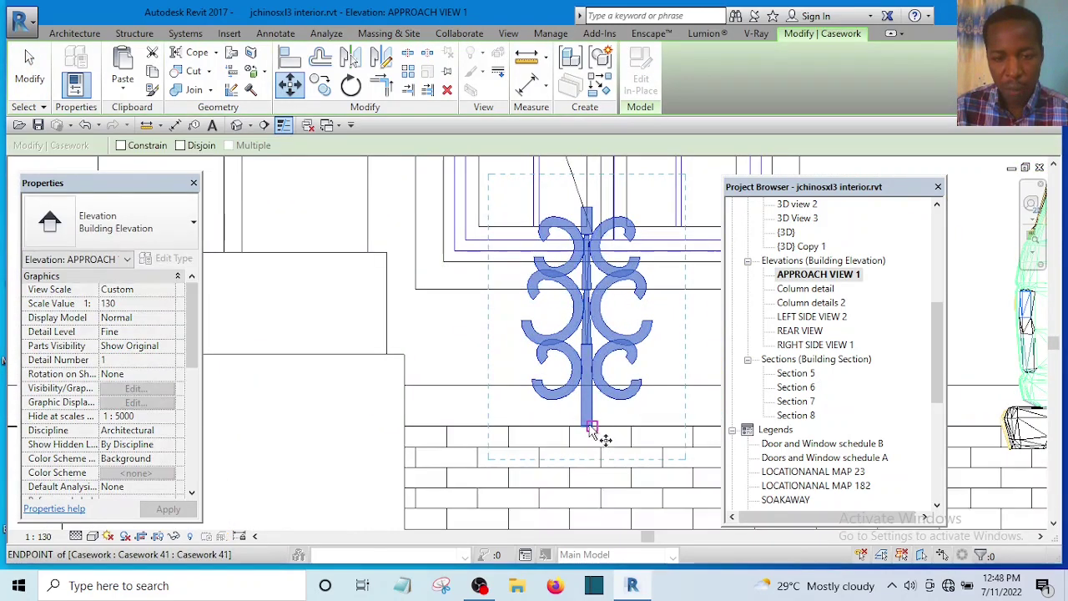
{"action": "scroll", "coordinate": [591, 428], "scroll_direction": "up", "scroll_amount": 1}
{"action": "left_click", "coordinate": [587, 429]}
{"action": "scroll", "coordinate": [586, 429], "scroll_direction": "down", "scroll_amount": 5}
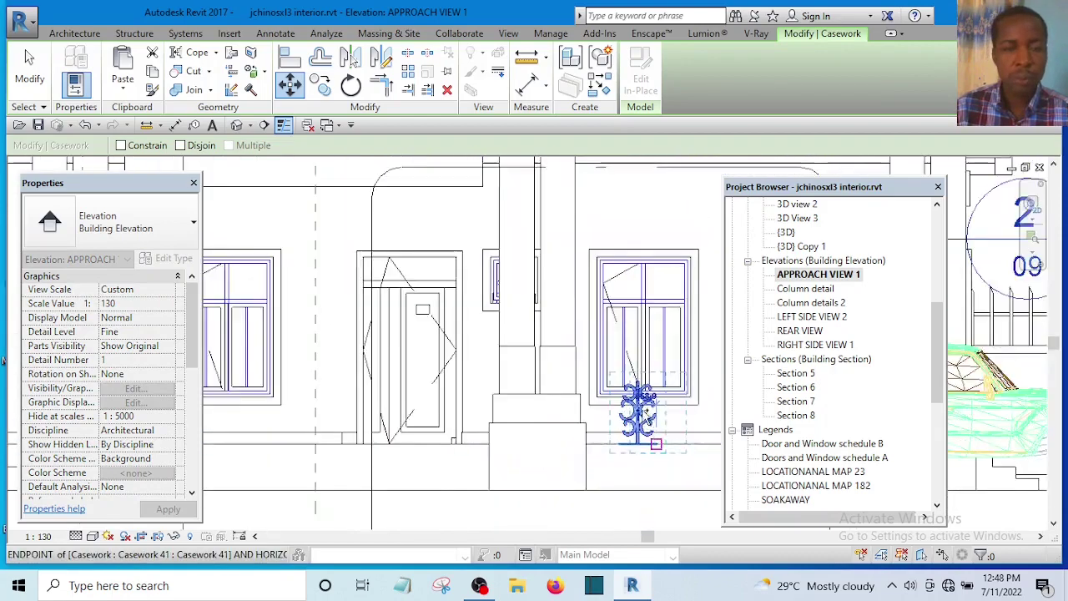
{"action": "scroll", "coordinate": [441, 271], "scroll_direction": "up", "scroll_amount": 2}
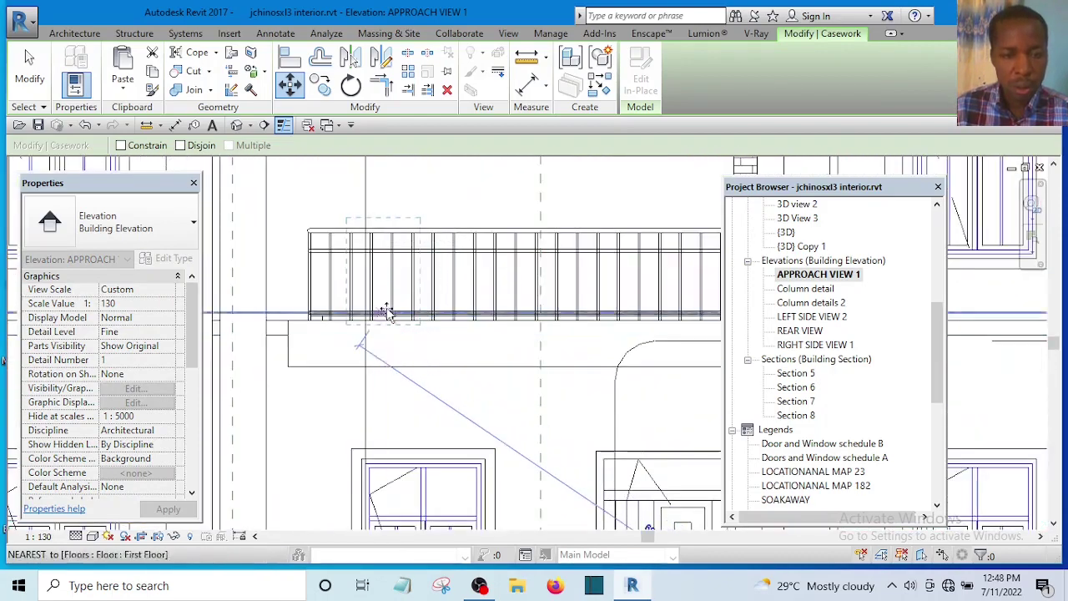
{"action": "scroll", "coordinate": [386, 312], "scroll_direction": "up", "scroll_amount": 3}
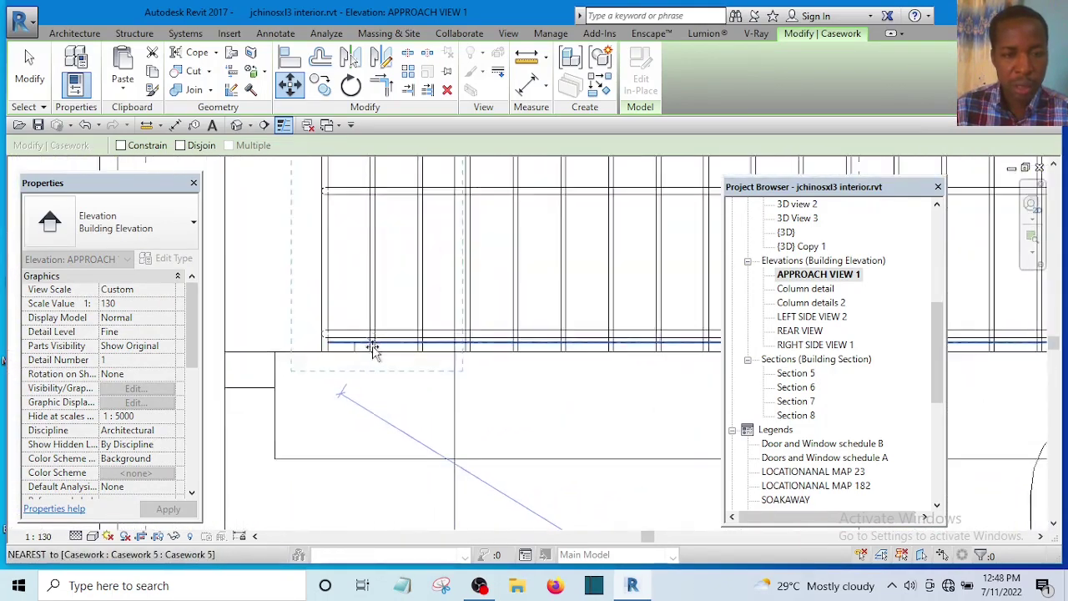
{"action": "scroll", "coordinate": [372, 348], "scroll_direction": "up", "scroll_amount": 2}
{"action": "left_click", "coordinate": [372, 357]}
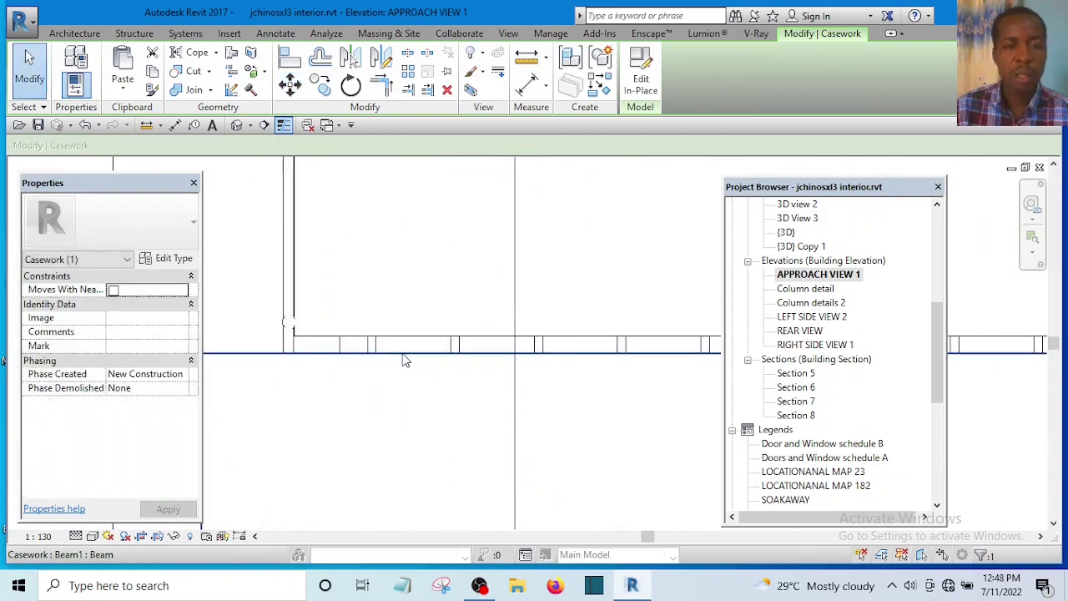
{"action": "scroll", "coordinate": [406, 359], "scroll_direction": "down", "scroll_amount": 4}
{"action": "scroll", "coordinate": [399, 309], "scroll_direction": "down", "scroll_amount": 2}
{"action": "scroll", "coordinate": [408, 384], "scroll_direction": "up", "scroll_amount": 5}
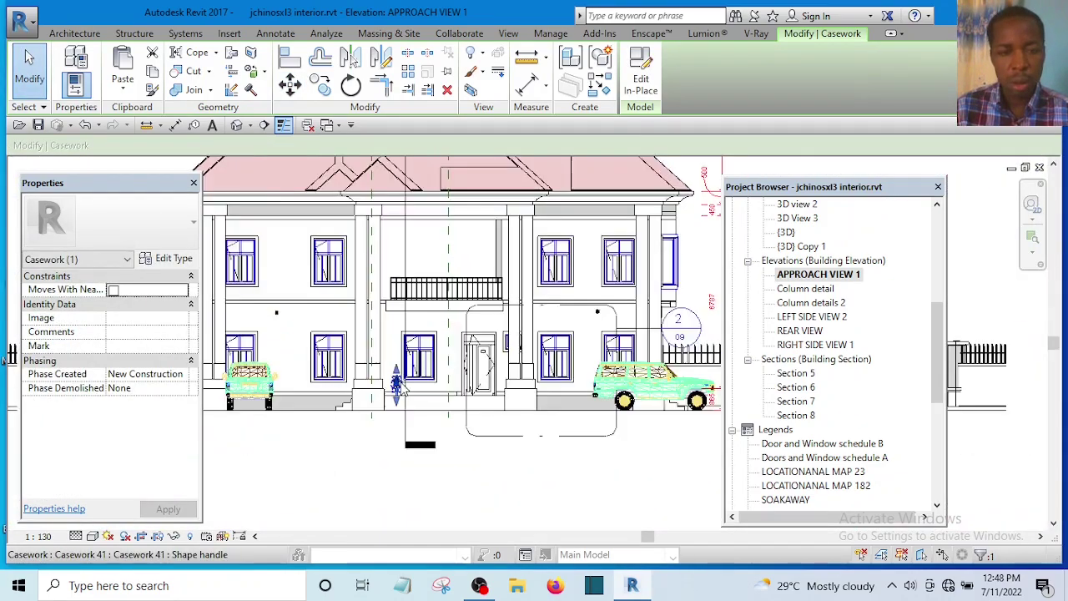
Move the baluster vertically about 3800 mm onto the balcony railing with the Disjoin option enabled, and check its fit there.
{"action": "scroll", "coordinate": [408, 384], "scroll_direction": "down", "scroll_amount": 3}
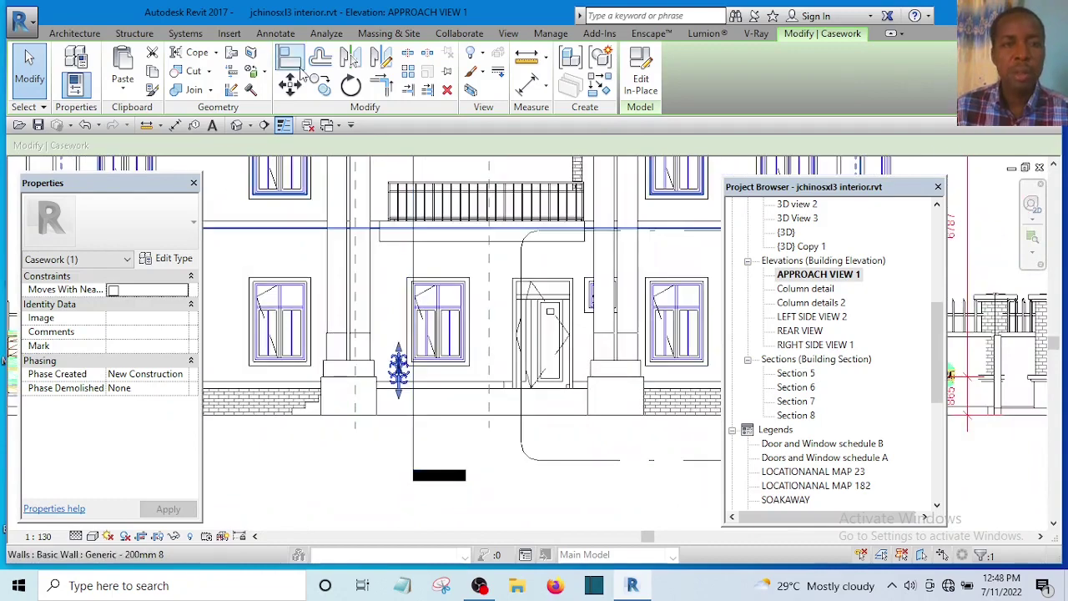
{"action": "left_click", "coordinate": [290, 87]}
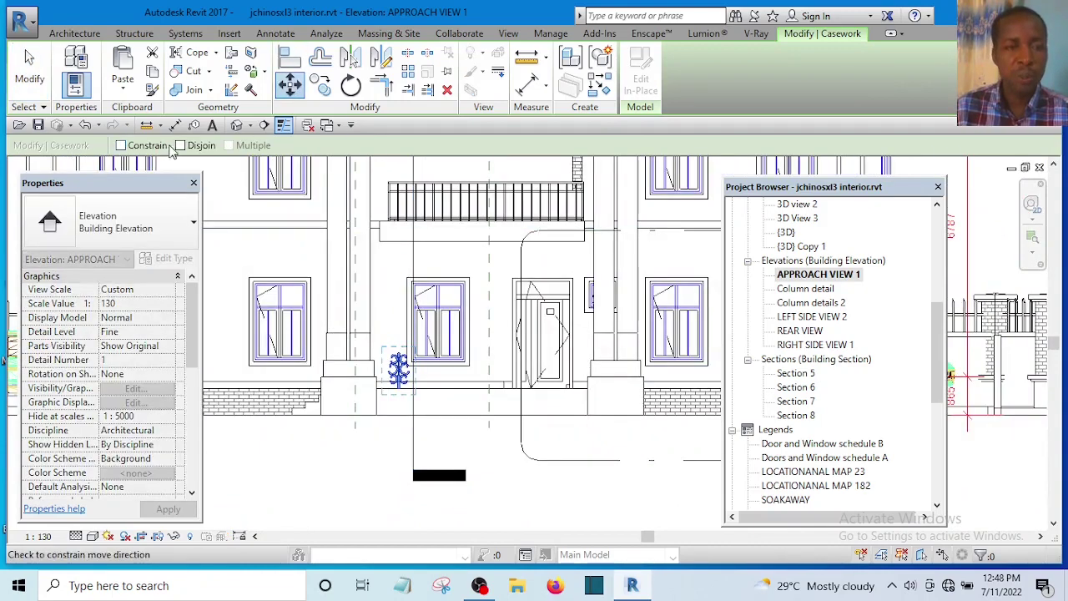
{"action": "scroll", "coordinate": [393, 356], "scroll_direction": "up", "scroll_amount": 4}
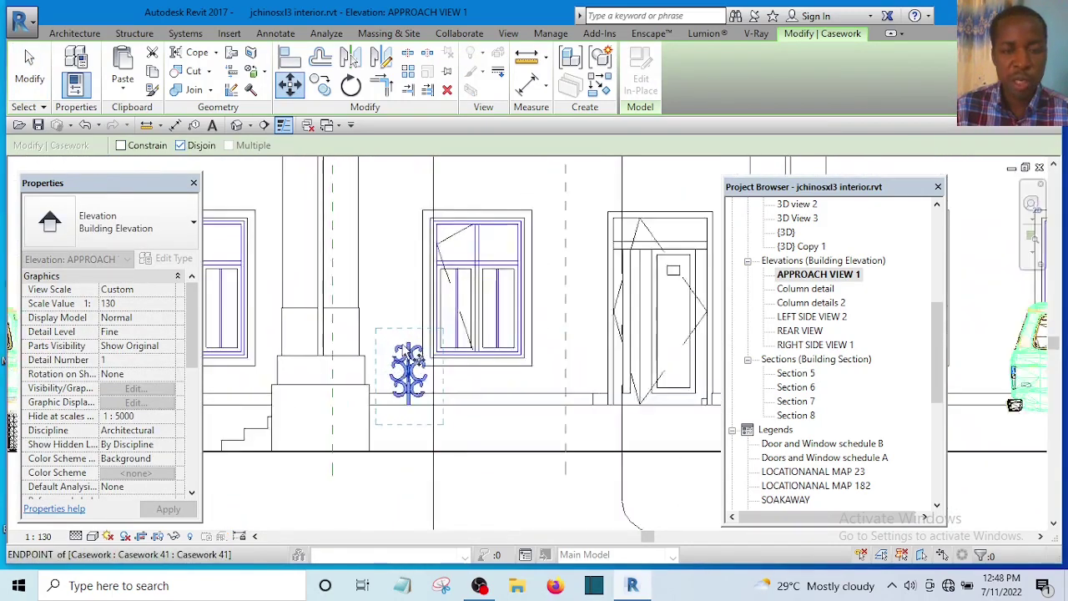
{"action": "scroll", "coordinate": [413, 336], "scroll_direction": "down", "scroll_amount": 5}
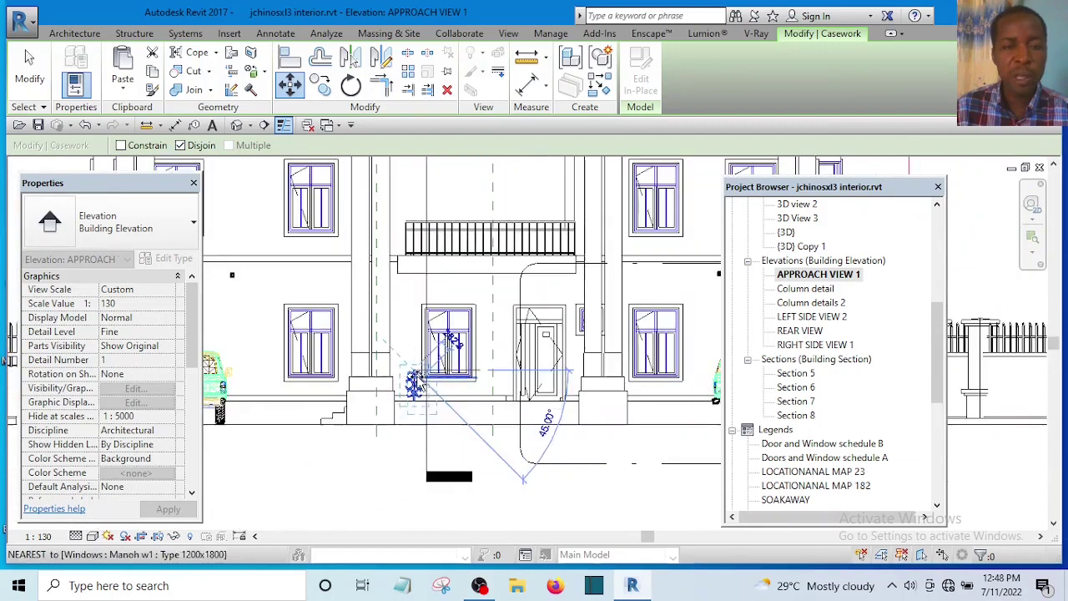
{"action": "scroll", "coordinate": [406, 304], "scroll_direction": "up", "scroll_amount": 3}
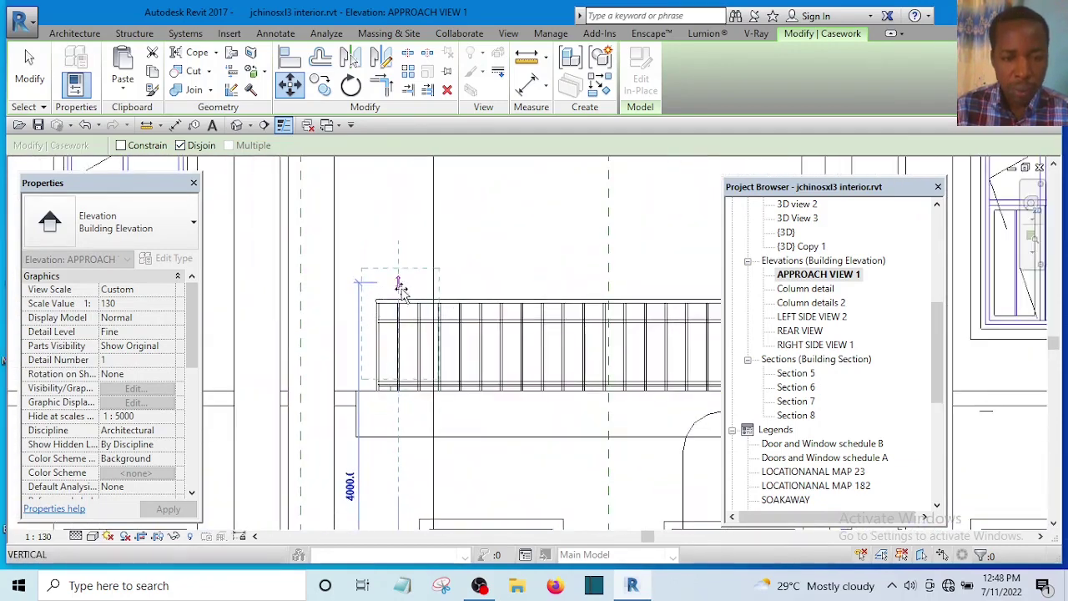
{"action": "left_click", "coordinate": [398, 306]}
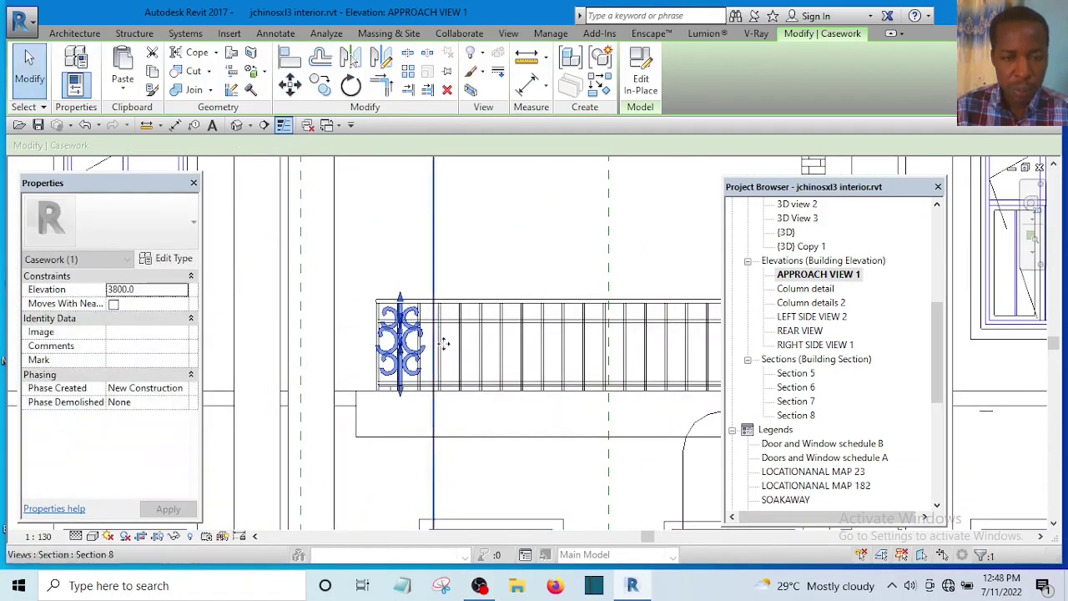
{"action": "scroll", "coordinate": [444, 347], "scroll_direction": "up", "scroll_amount": 4}
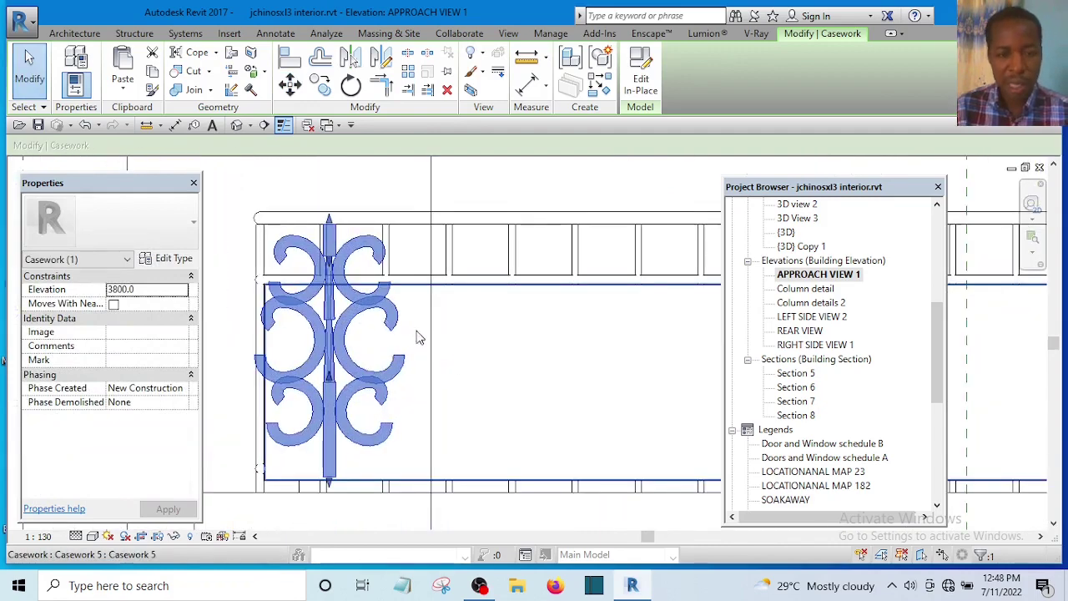
{"action": "scroll", "coordinate": [420, 337], "scroll_direction": "down", "scroll_amount": 3}
{"action": "scroll", "coordinate": [392, 389], "scroll_direction": "up", "scroll_amount": 4}
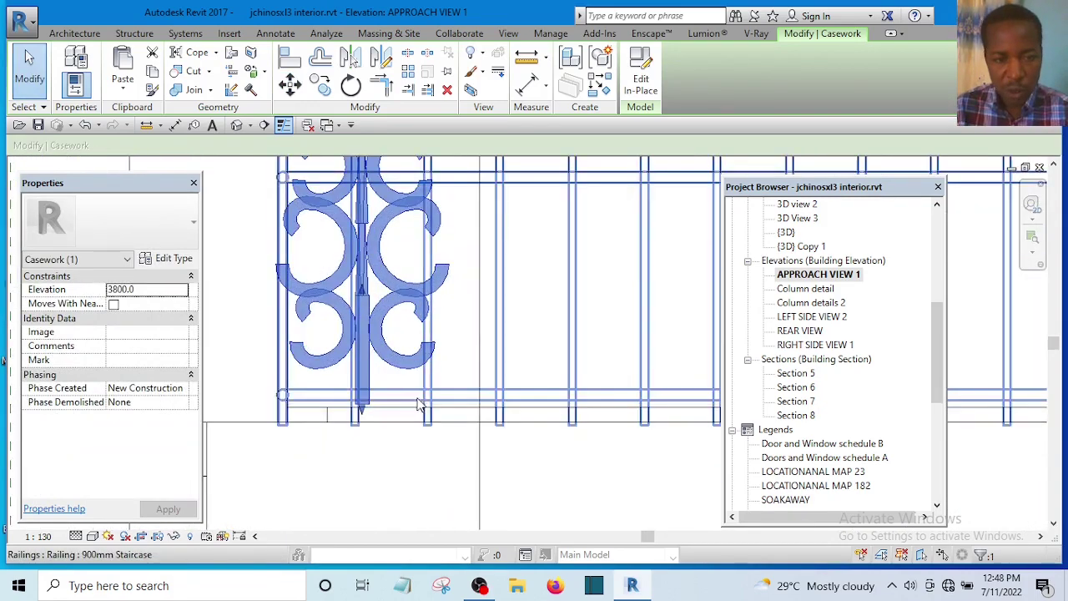
Examine how the baluster's foot, top and scrolls line up with the balcony railing in the elevation.
{"action": "scroll", "coordinate": [419, 403], "scroll_direction": "up", "scroll_amount": 2}
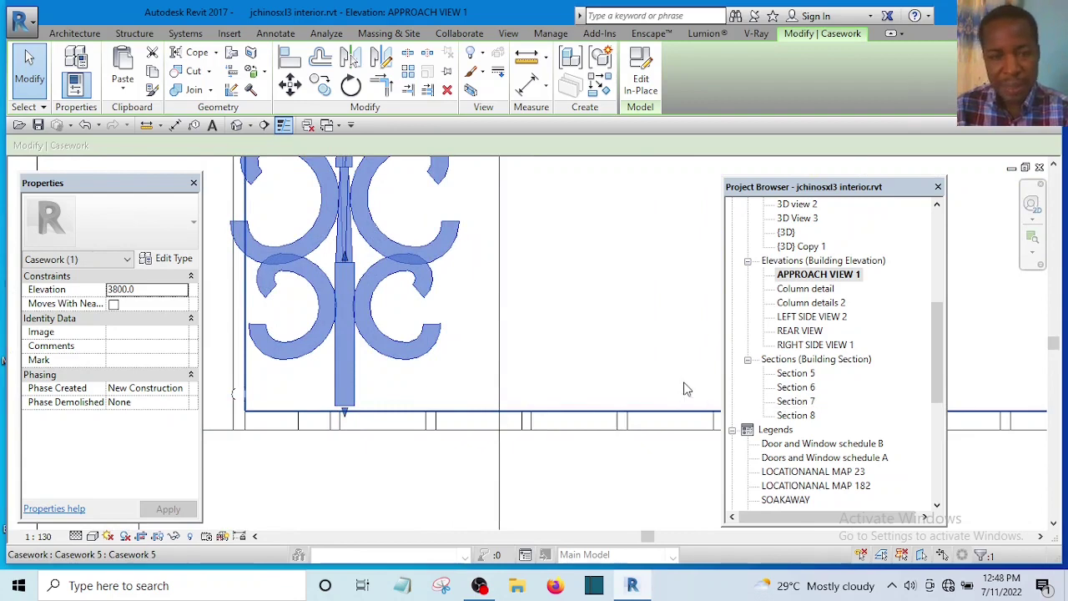
{"action": "scroll", "coordinate": [677, 386], "scroll_direction": "down", "scroll_amount": 4}
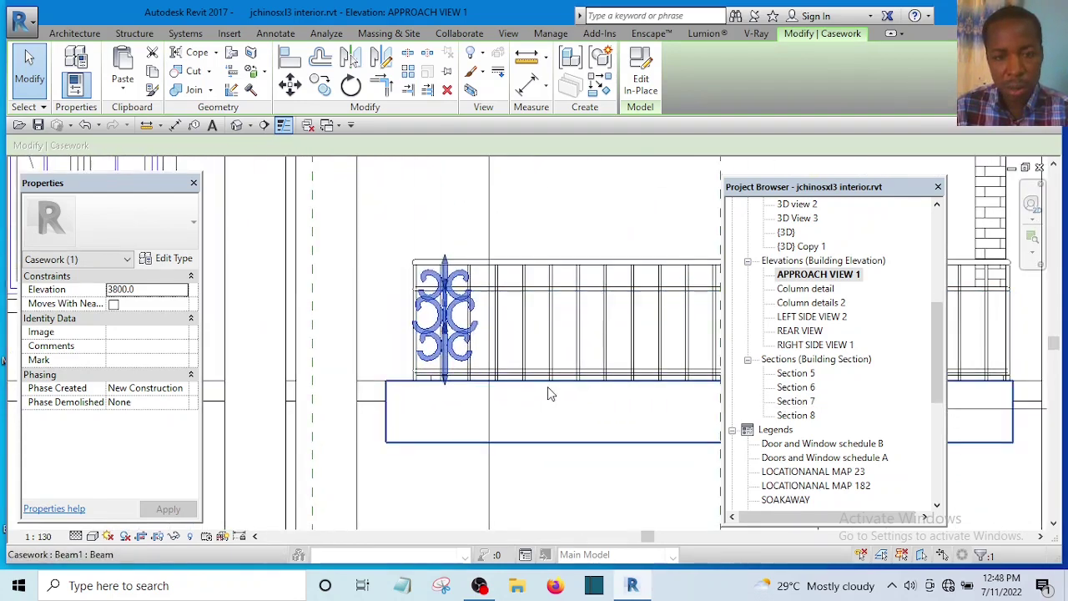
{"action": "scroll", "coordinate": [549, 389], "scroll_direction": "up", "scroll_amount": 1}
{"action": "scroll", "coordinate": [546, 389], "scroll_direction": "up", "scroll_amount": 3}
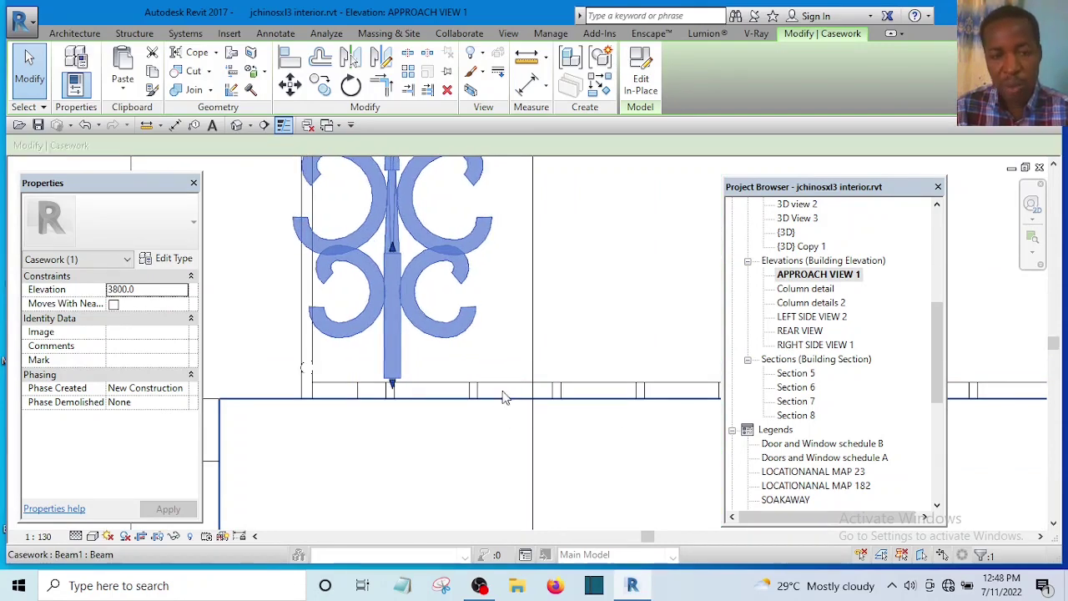
{"action": "scroll", "coordinate": [503, 395], "scroll_direction": "down", "scroll_amount": 3}
{"action": "scroll", "coordinate": [505, 384], "scroll_direction": "up", "scroll_amount": 2}
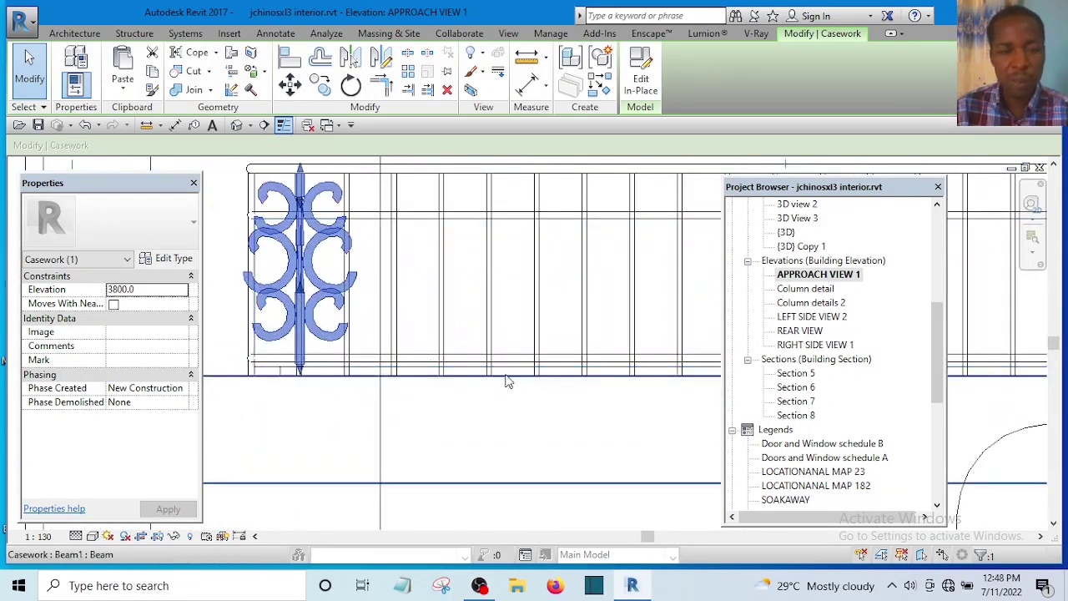
{"action": "scroll", "coordinate": [524, 347], "scroll_direction": "down", "scroll_amount": 1}
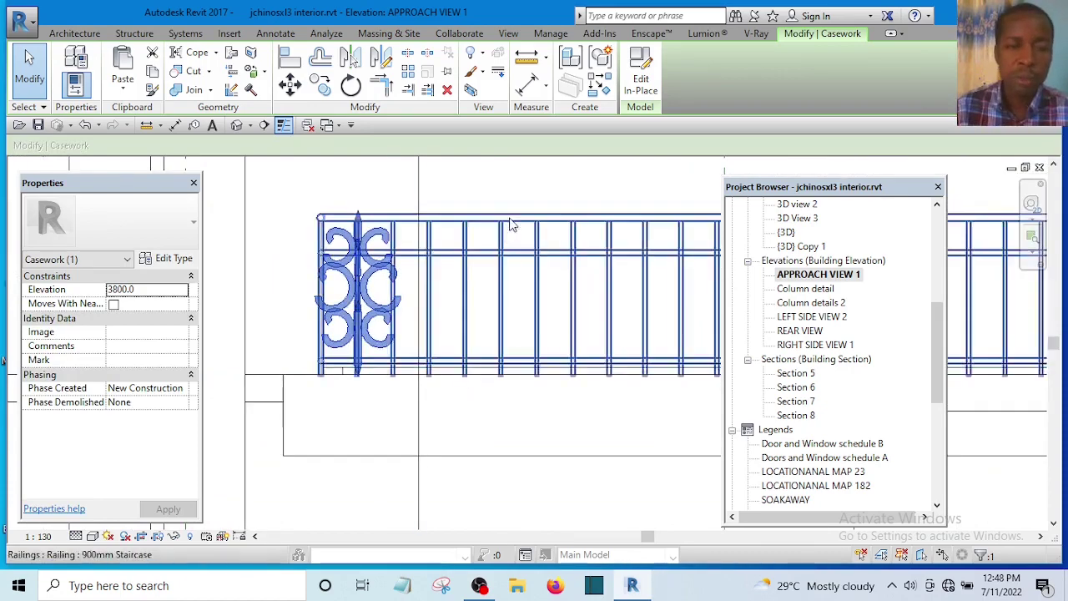
{"action": "scroll", "coordinate": [650, 259], "scroll_direction": "down", "scroll_amount": 3}
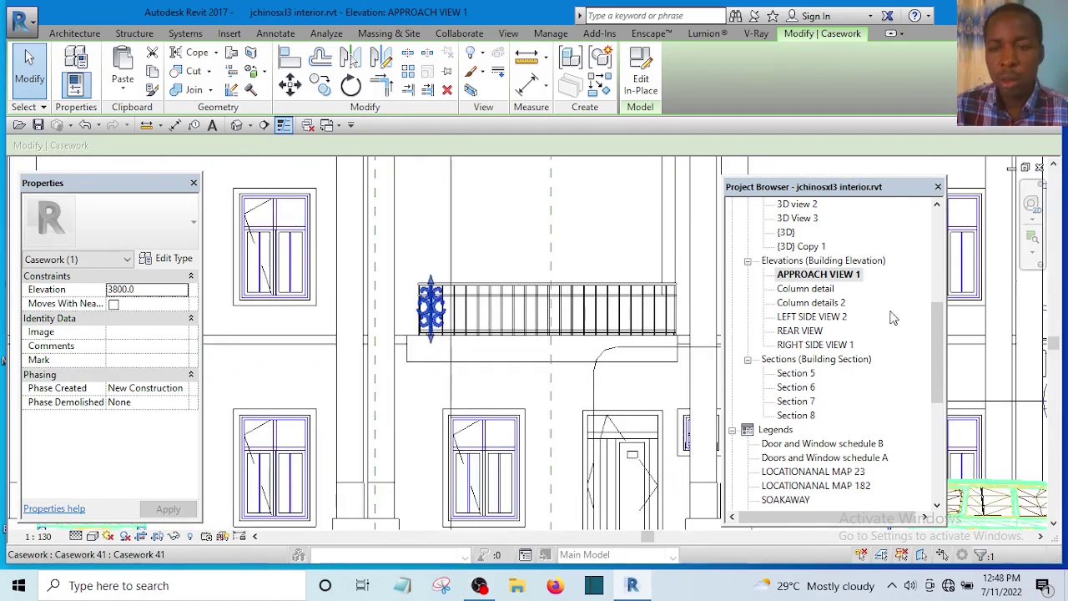
Open the First Floor Level floor plan and locate the selected baluster in front of the balcony.
{"action": "left_click_drag", "start_coordinate": [937, 323], "coordinate": [935, 223]}
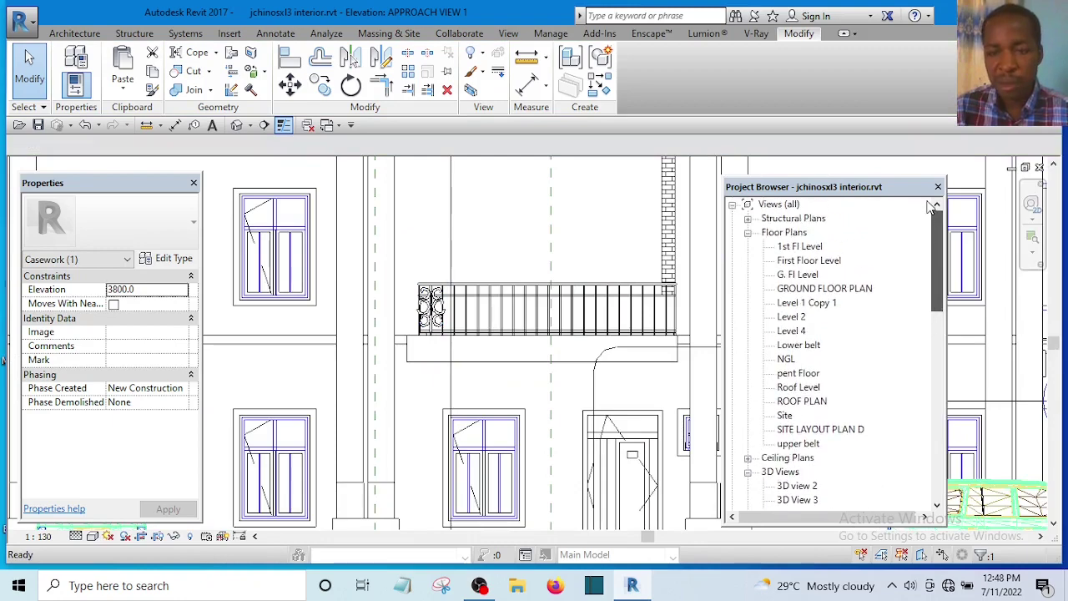
{"action": "double_click", "coordinate": [802, 260]}
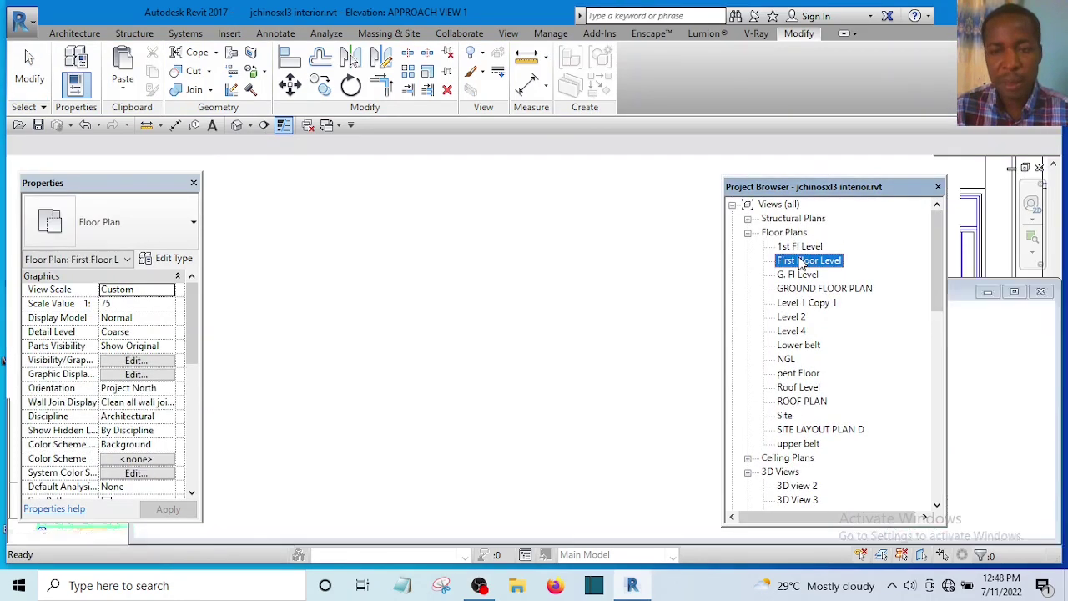
{"action": "scroll", "coordinate": [406, 380], "scroll_direction": "up", "scroll_amount": 8}
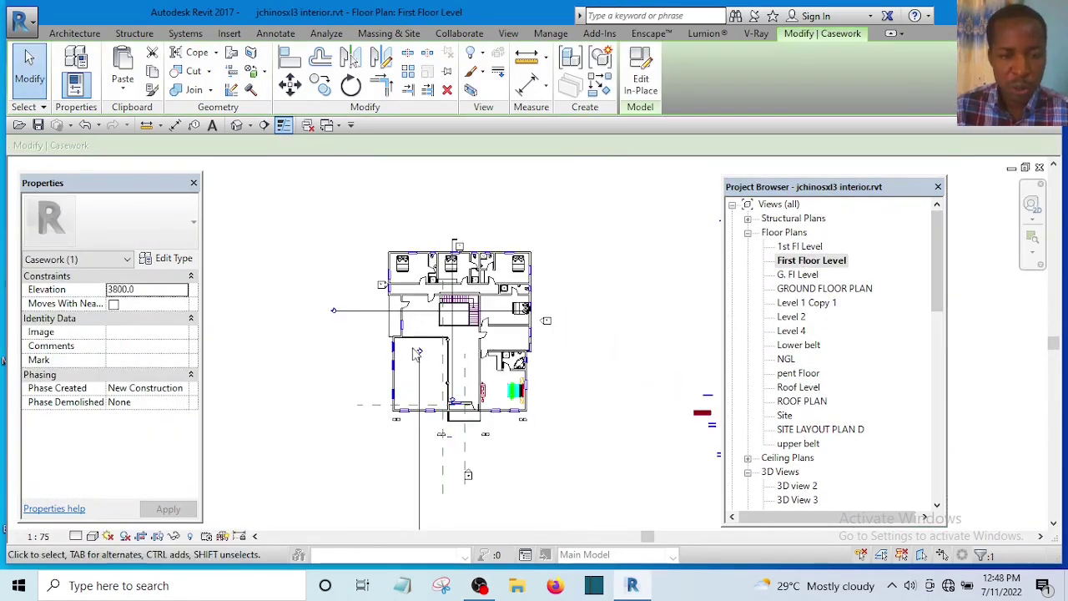
{"action": "middle_click_drag", "start_coordinate": [484, 417], "coordinate": [440, 467]}
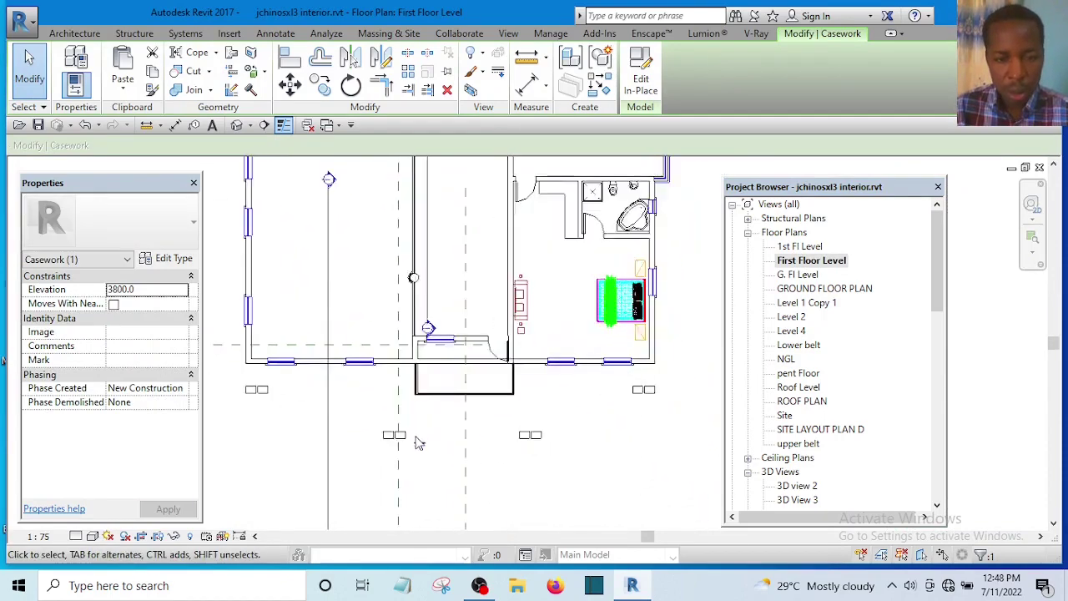
{"action": "scroll", "coordinate": [440, 467], "scroll_direction": "up", "scroll_amount": 5}
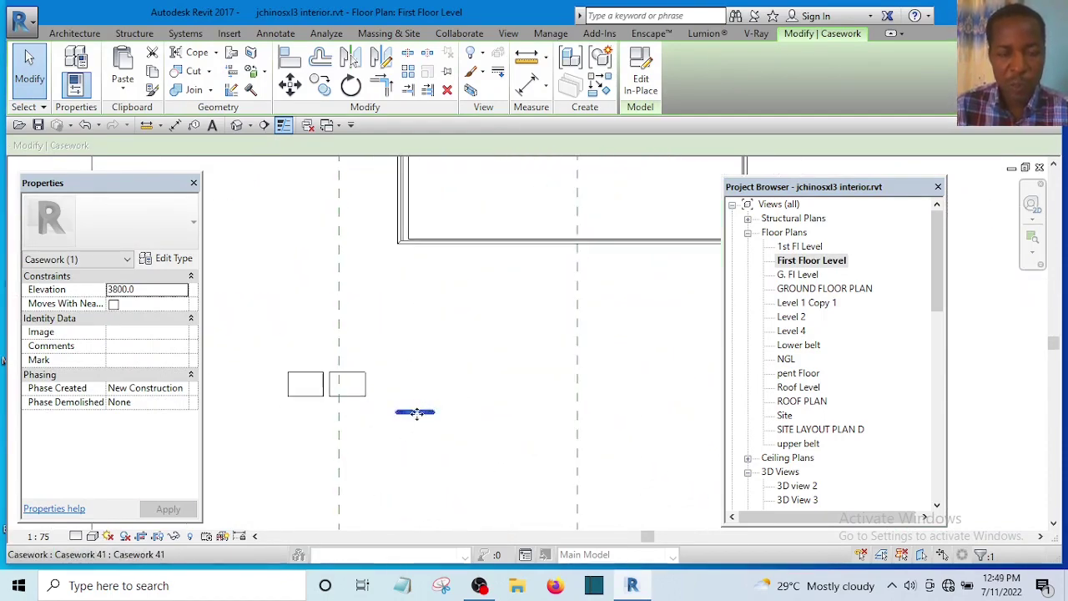
{"action": "middle_click_drag", "start_coordinate": [416, 413], "coordinate": [461, 464]}
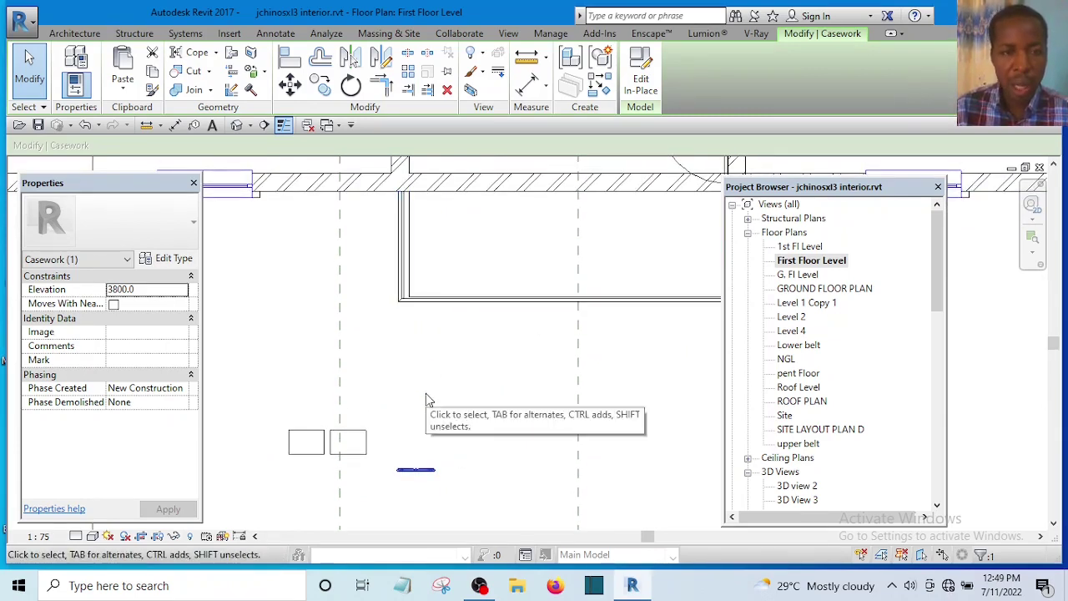
Move the baluster about 2120 mm onto the balcony's front railing line with Constrain enabled, and nudge it slightly toward the house.
{"action": "left_click", "coordinate": [292, 87]}
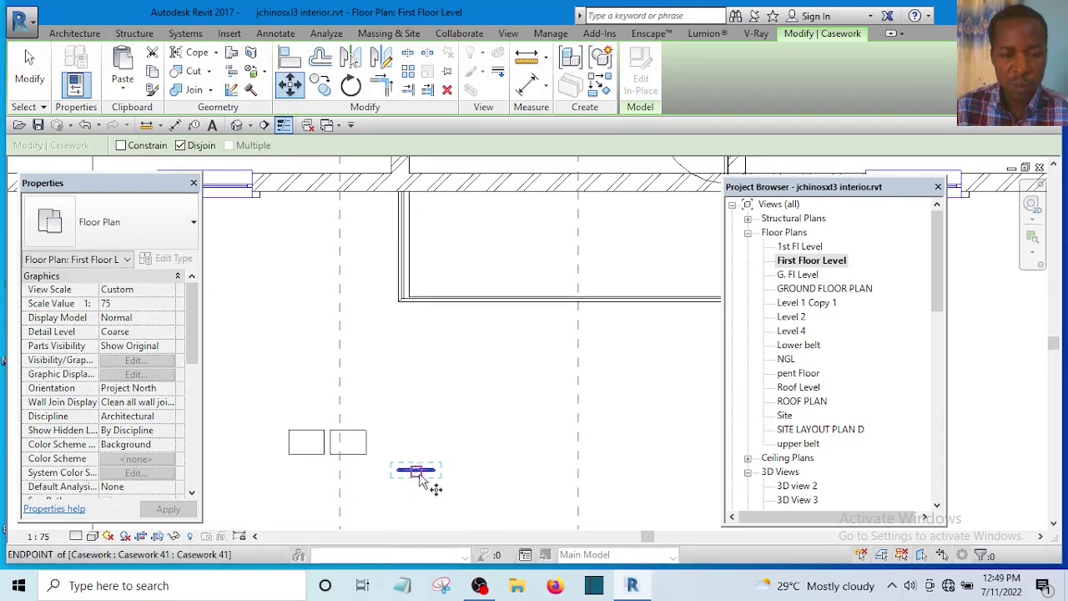
{"action": "scroll", "coordinate": [420, 310], "scroll_direction": "up", "scroll_amount": 4}
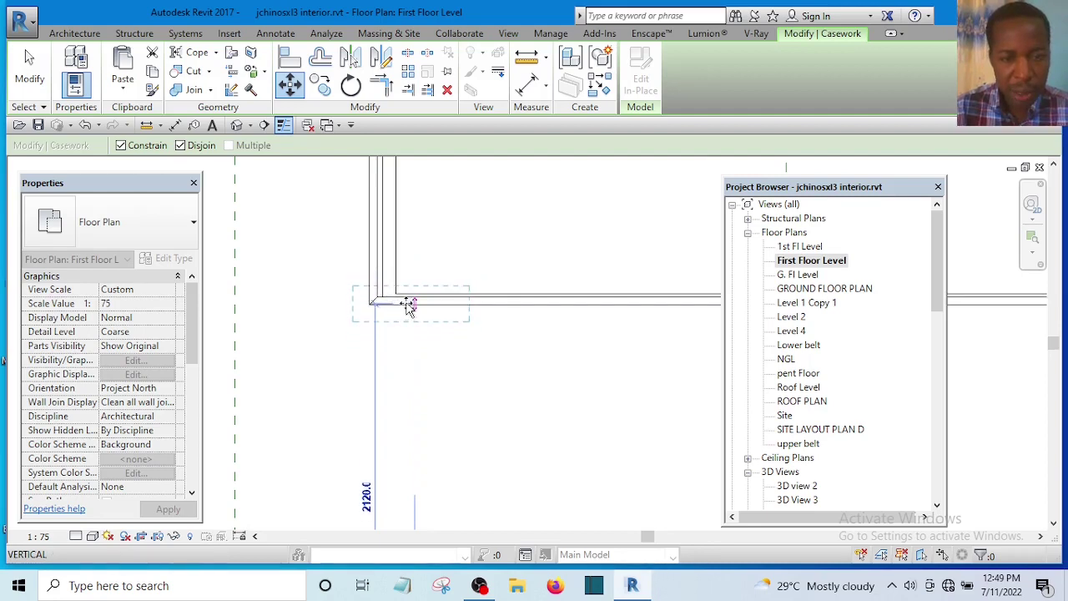
{"action": "left_click", "coordinate": [408, 305]}
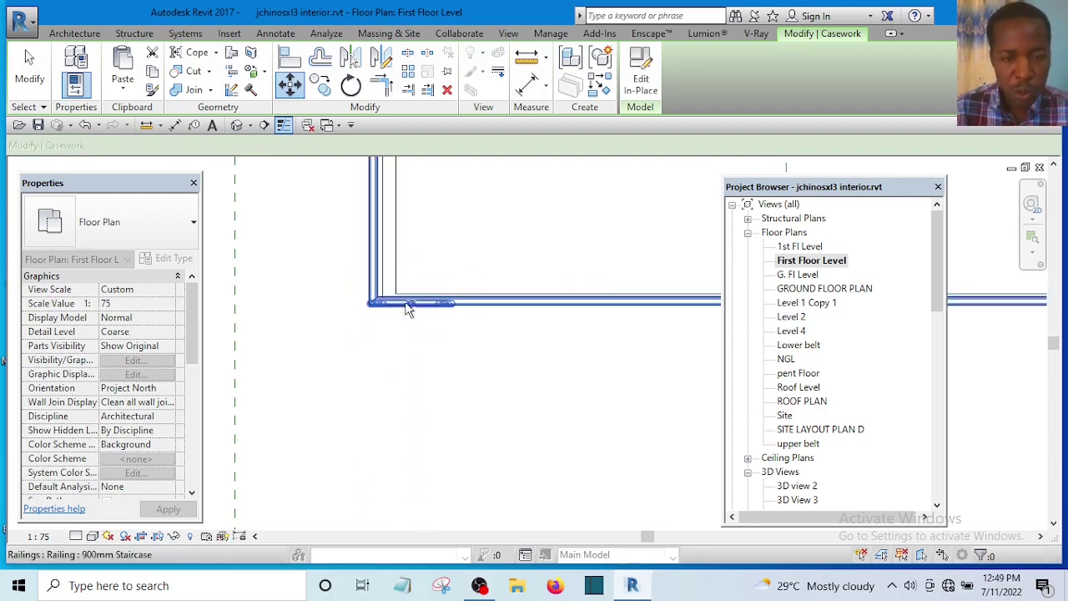
{"action": "scroll", "coordinate": [438, 338], "scroll_direction": "up", "scroll_amount": 2}
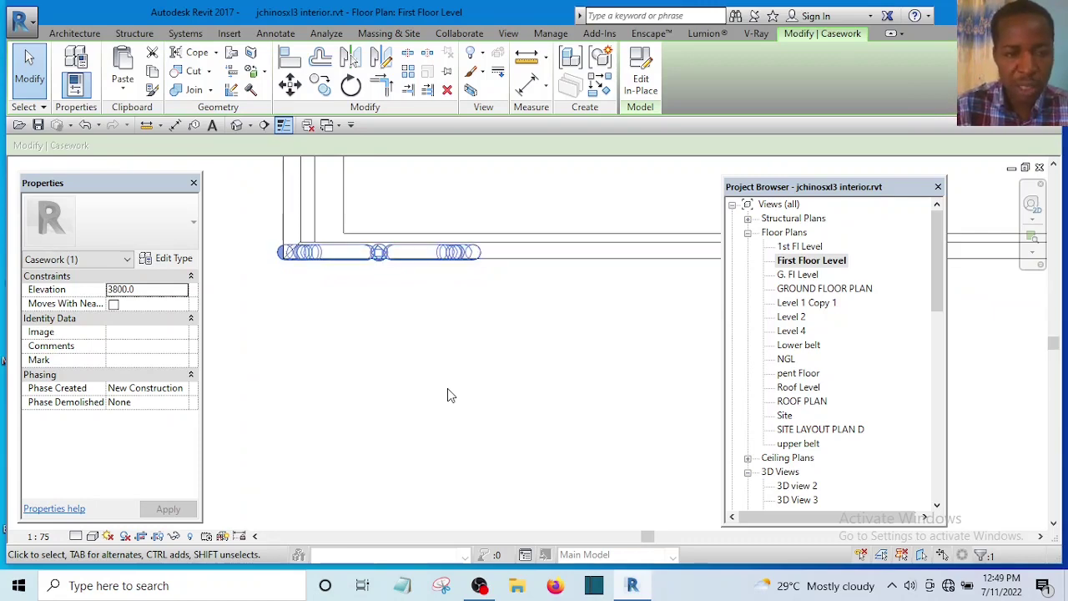
{"action": "key", "text": "Up"}
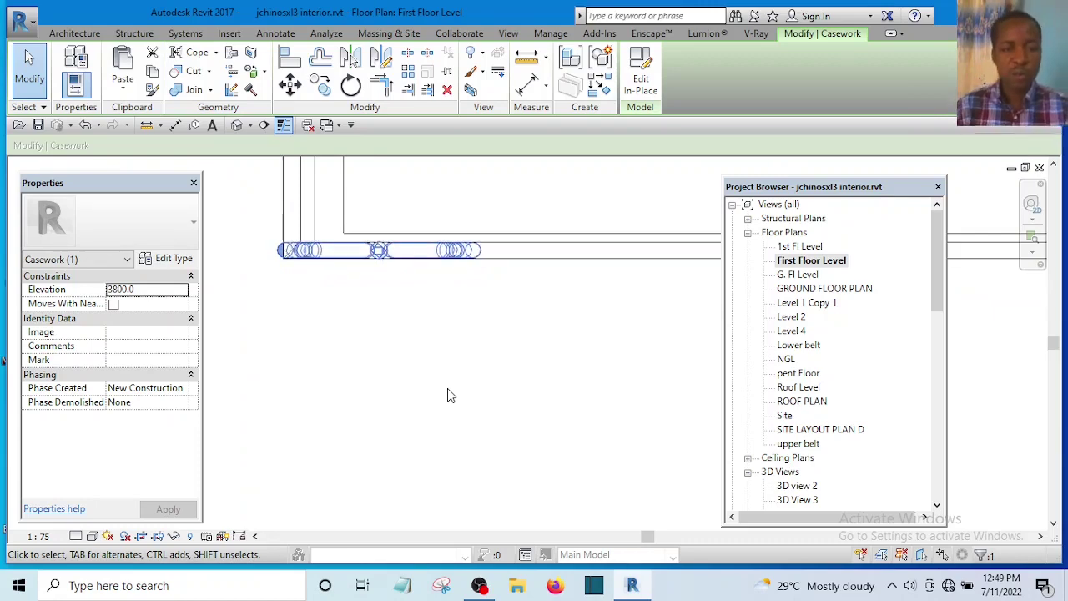
{"action": "scroll", "coordinate": [437, 376], "scroll_direction": "down", "scroll_amount": 5}
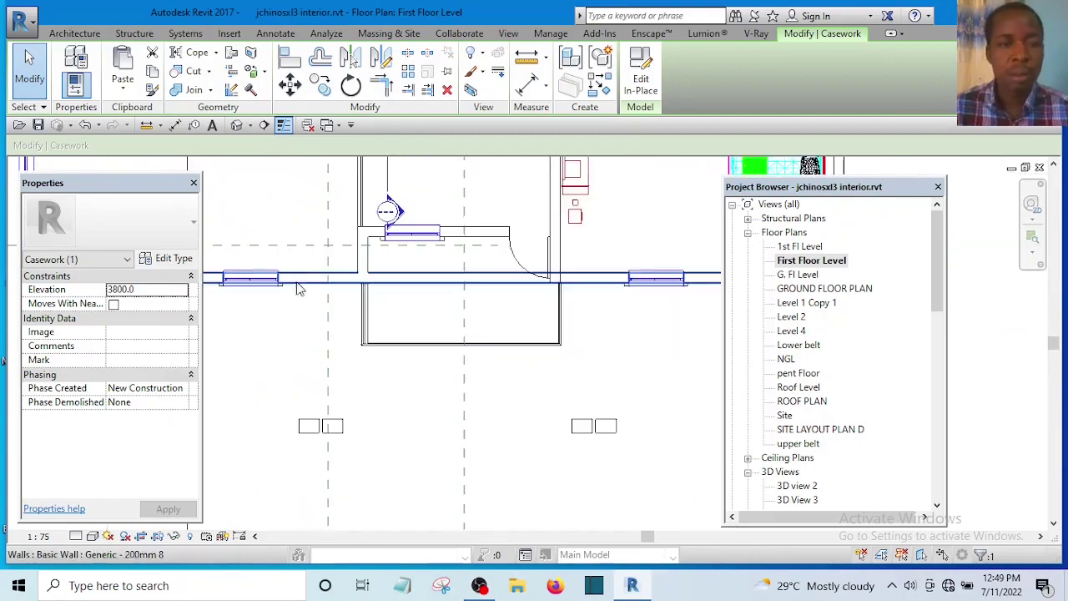
Inspect the baluster's fit against the front balcony railing in the 3D view, up close and from a distance.
{"action": "left_click", "coordinate": [242, 125]}
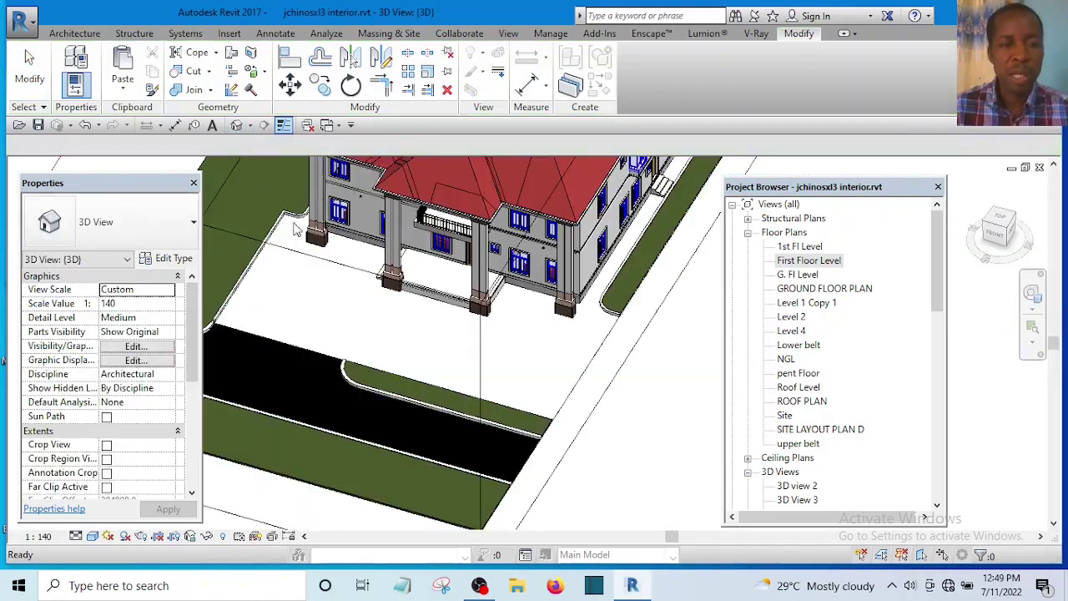
{"action": "middle_click_drag", "start_coordinate": [408, 365], "coordinate": [434, 275], "text": "shift"}
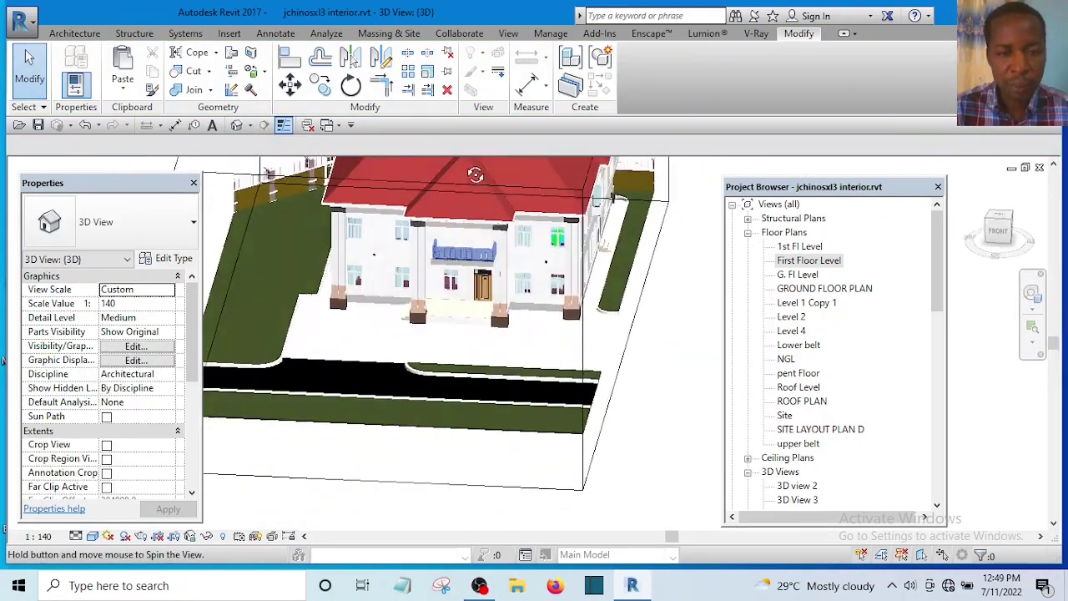
{"action": "scroll", "coordinate": [439, 257], "scroll_direction": "up", "scroll_amount": 3}
{"action": "scroll", "coordinate": [441, 257], "scroll_direction": "up", "scroll_amount": 6}
{"action": "middle_click_drag", "start_coordinate": [440, 361], "coordinate": [561, 346]}
{"action": "scroll", "coordinate": [561, 345], "scroll_direction": "up", "scroll_amount": 5}
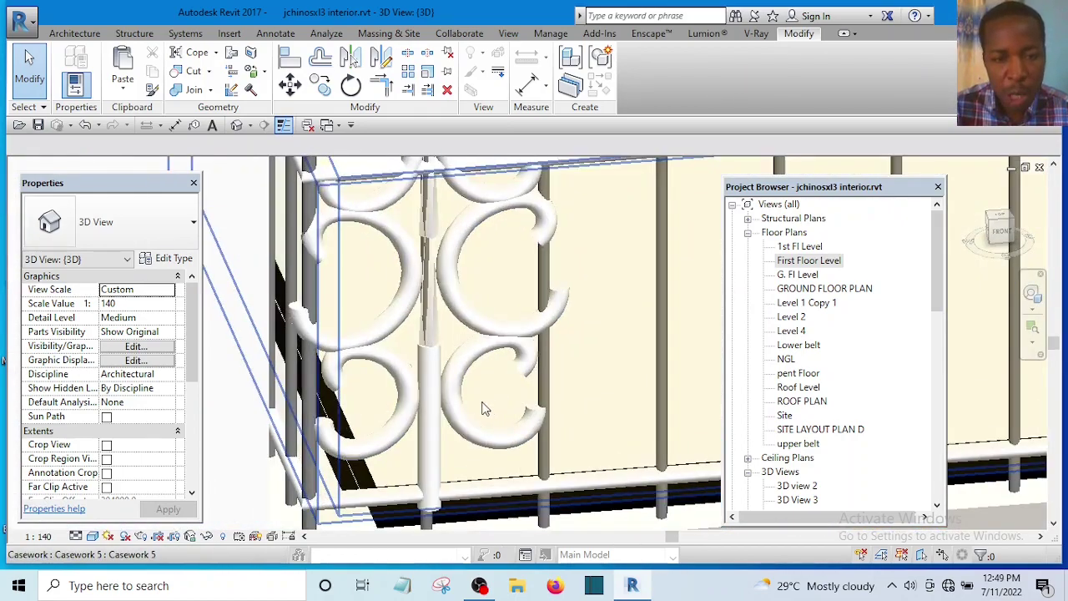
{"action": "scroll", "coordinate": [429, 371], "scroll_direction": "down", "scroll_amount": 6}
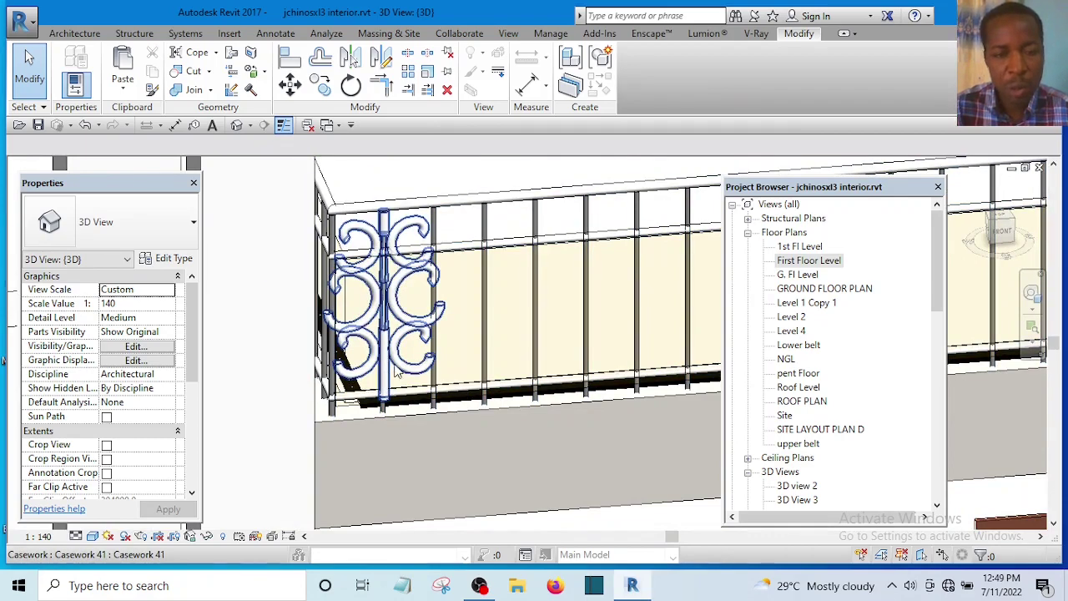
{"action": "scroll", "coordinate": [389, 315], "scroll_direction": "down", "scroll_amount": 6}
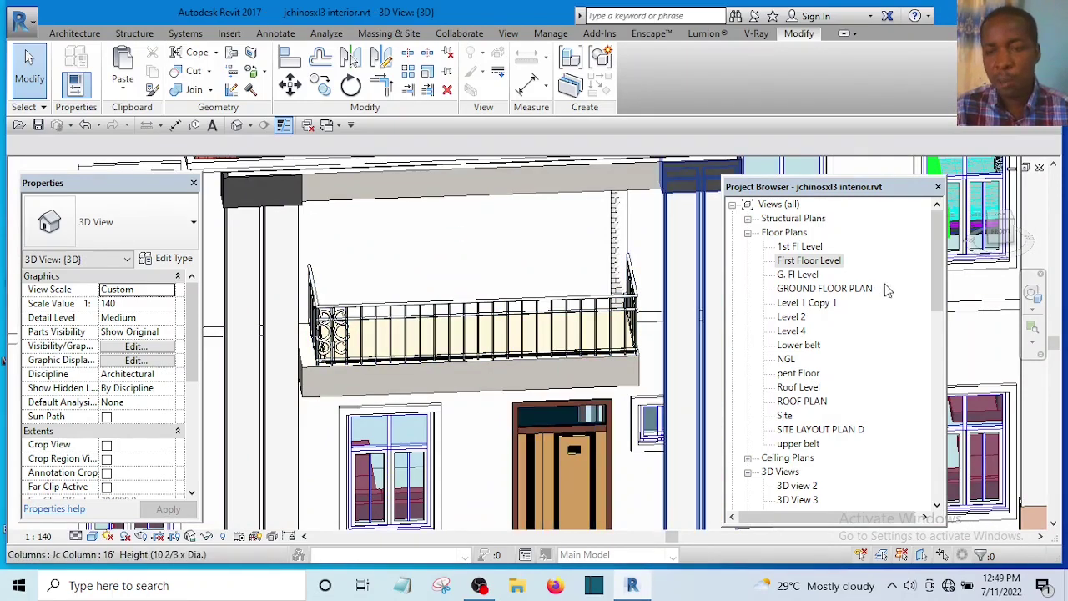
Return to the APPROACH VIEW 1 elevation, framing the baluster at the end of the balcony railing.
{"action": "left_click_drag", "start_coordinate": [940, 281], "coordinate": [940, 360]}
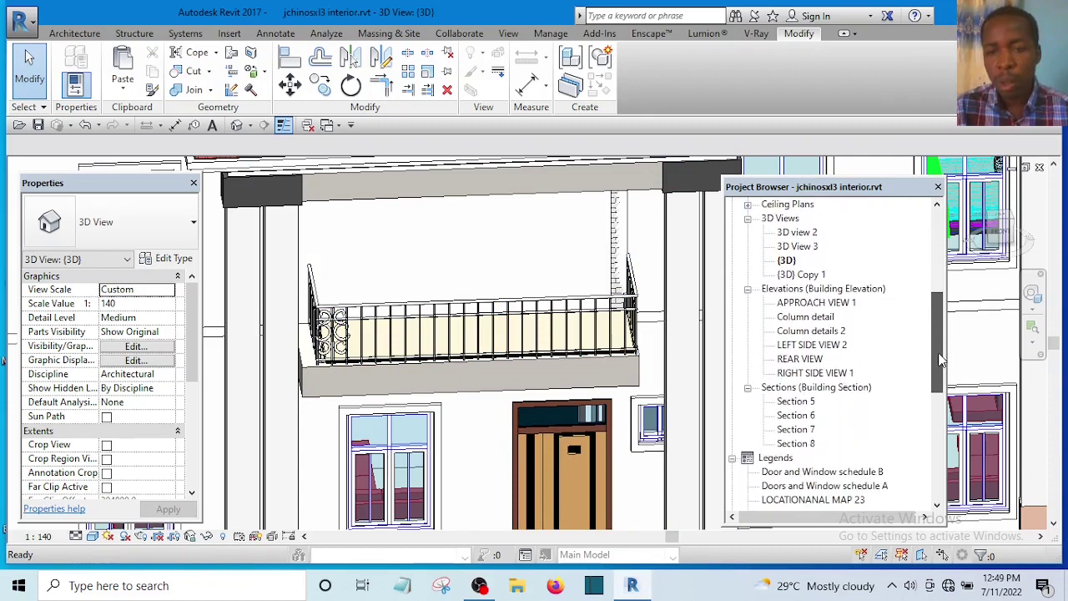
{"action": "double_click", "coordinate": [808, 302]}
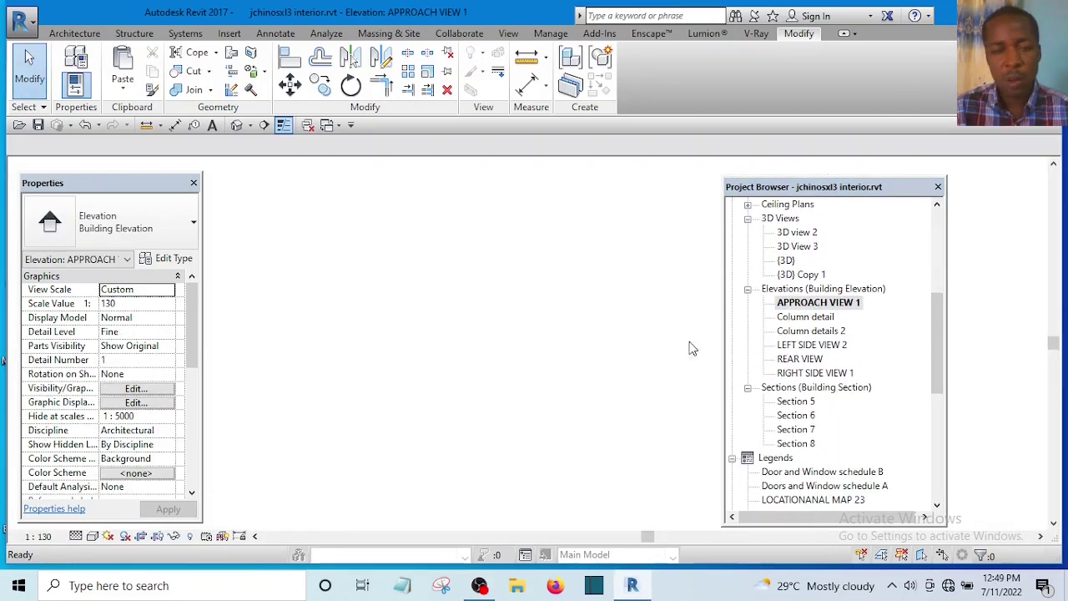
{"action": "scroll", "coordinate": [584, 350], "scroll_direction": "down", "scroll_amount": 3}
{"action": "scroll", "coordinate": [500, 333], "scroll_direction": "up", "scroll_amount": 4}
{"action": "middle_click_drag", "start_coordinate": [480, 209], "coordinate": [480, 359]}
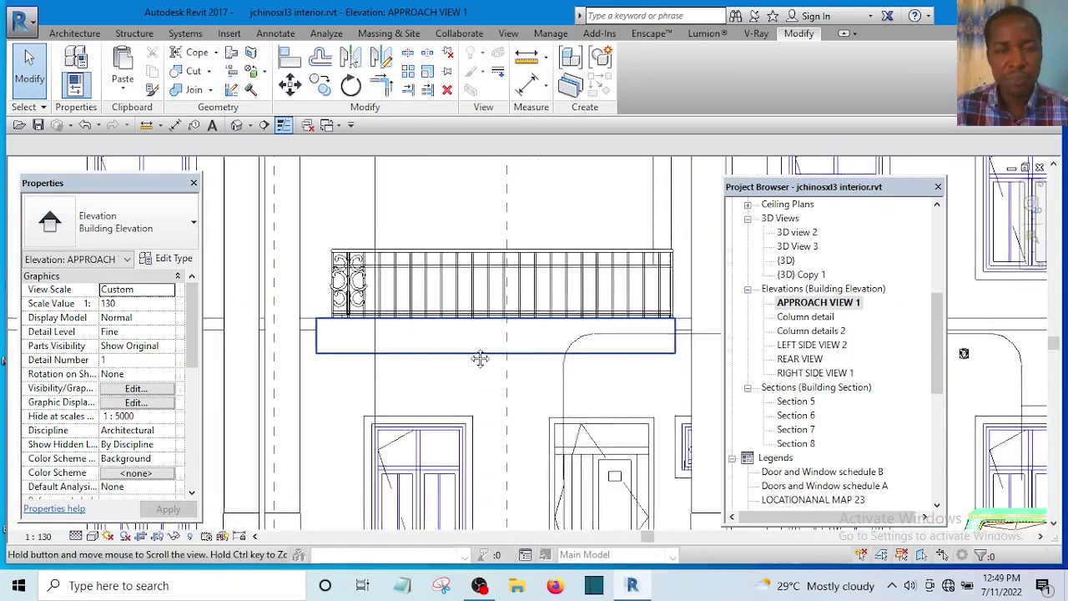
{"action": "scroll", "coordinate": [365, 292], "scroll_direction": "up", "scroll_amount": 6}
{"action": "left_click", "coordinate": [364, 291]}
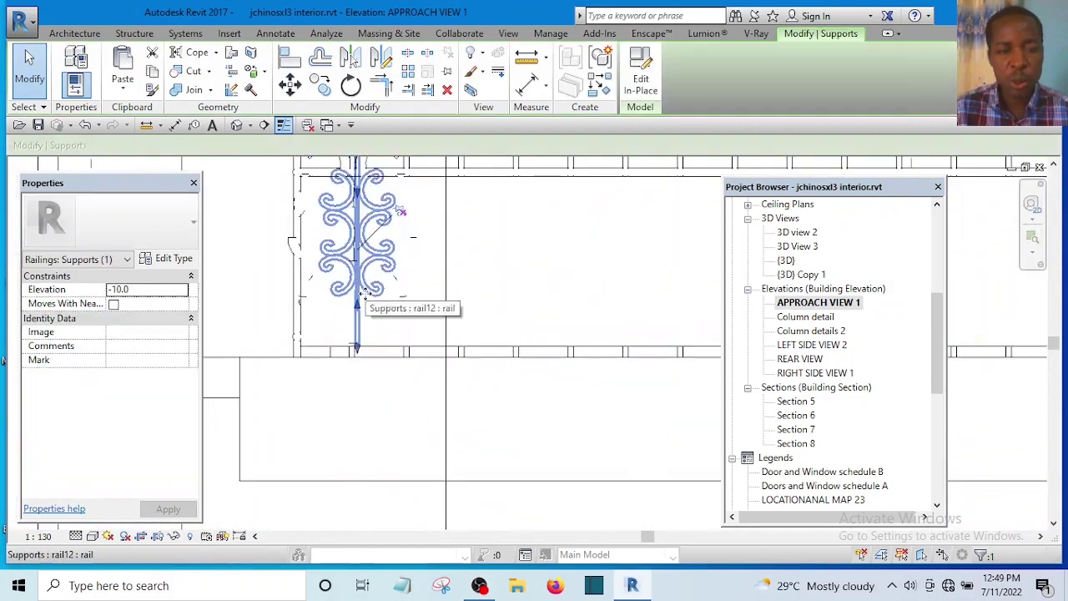
{"action": "scroll", "coordinate": [364, 292], "scroll_direction": "down", "scroll_amount": 8}
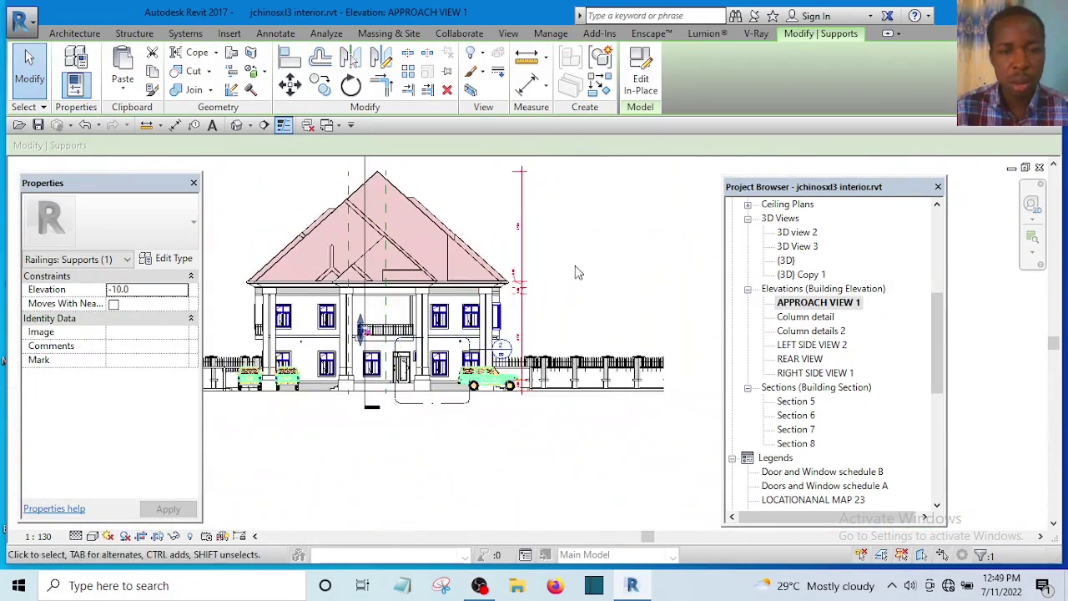
{"action": "left_click", "coordinate": [576, 272]}
{"action": "scroll", "coordinate": [509, 242], "scroll_direction": "up", "scroll_amount": 8}
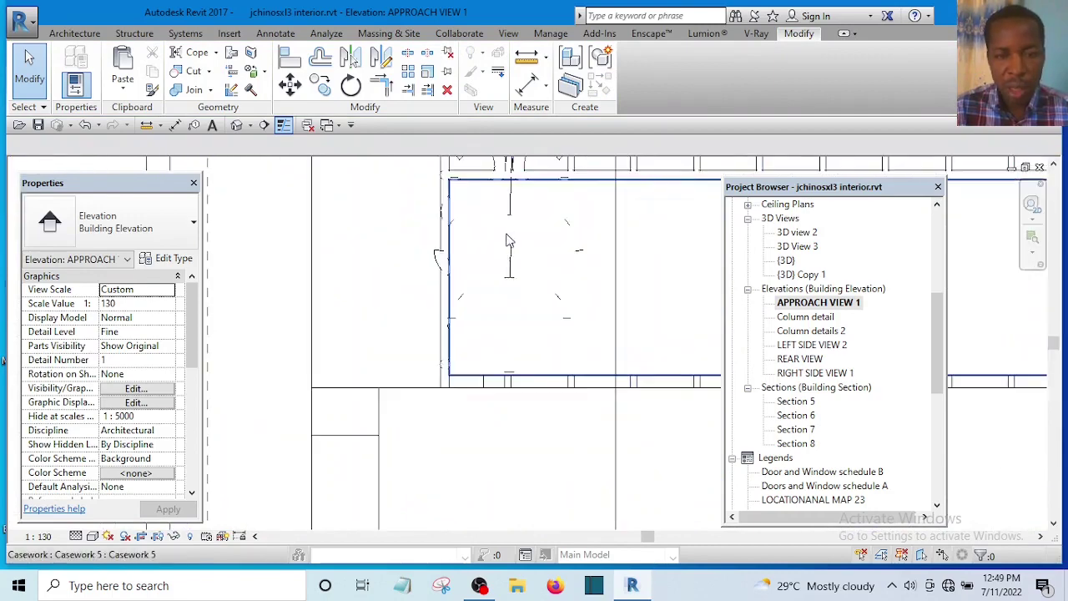
{"action": "scroll", "coordinate": [509, 241], "scroll_direction": "down", "scroll_amount": 3}
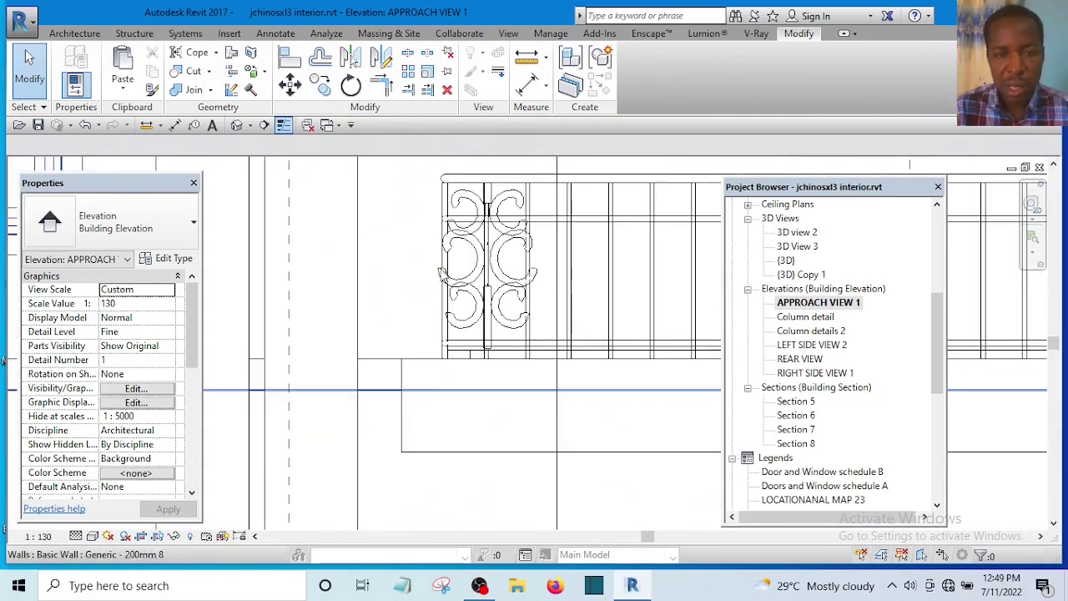
Copy the end baluster 1010 mm horizontally along the balcony's front railing, from its top centre to the top of a railing post.
{"action": "left_click", "coordinate": [507, 205]}
{"action": "scroll", "coordinate": [501, 242], "scroll_direction": "down", "scroll_amount": 2}
{"action": "middle_click_drag", "start_coordinate": [501, 242], "coordinate": [281, 284]}
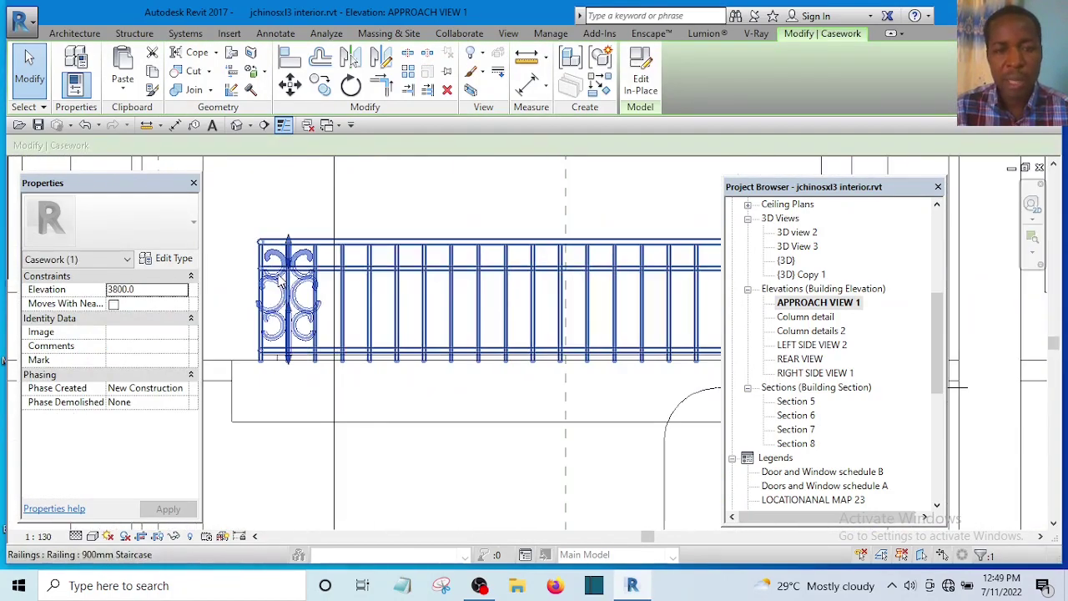
{"action": "left_click", "coordinate": [321, 86]}
{"action": "scroll", "coordinate": [377, 259], "scroll_direction": "up", "scroll_amount": 2}
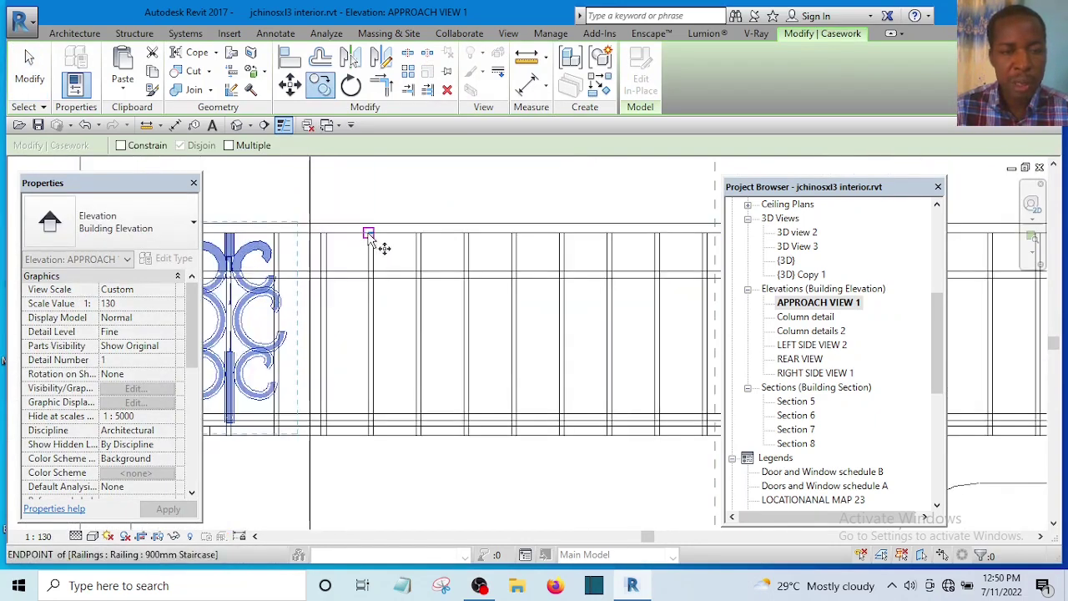
{"action": "scroll", "coordinate": [392, 249], "scroll_direction": "down", "scroll_amount": 1}
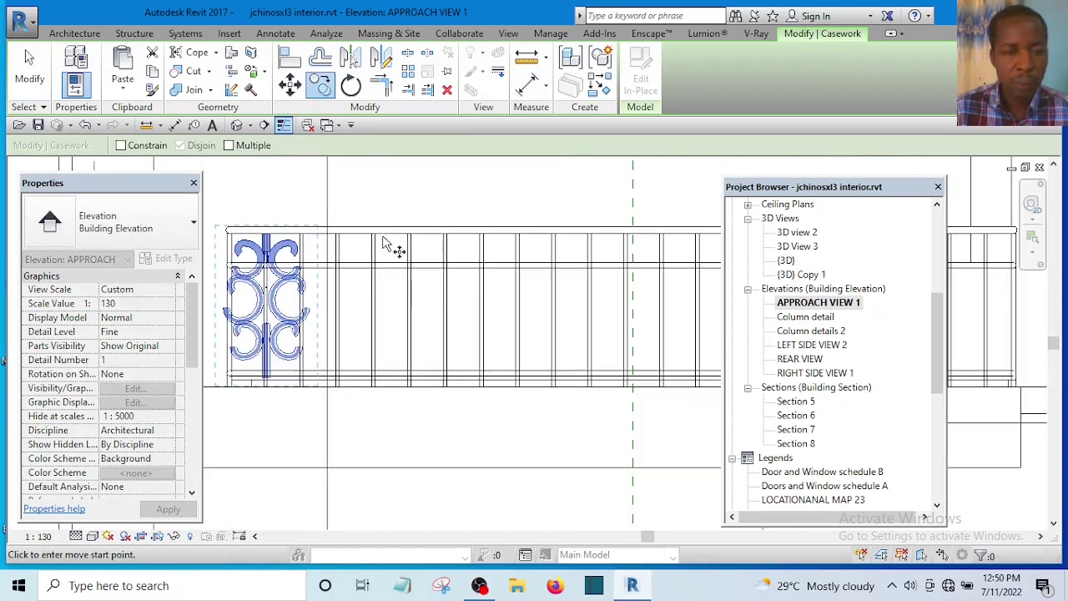
{"action": "scroll", "coordinate": [266, 238], "scroll_direction": "up", "scroll_amount": 4}
{"action": "left_click", "coordinate": [266, 238]}
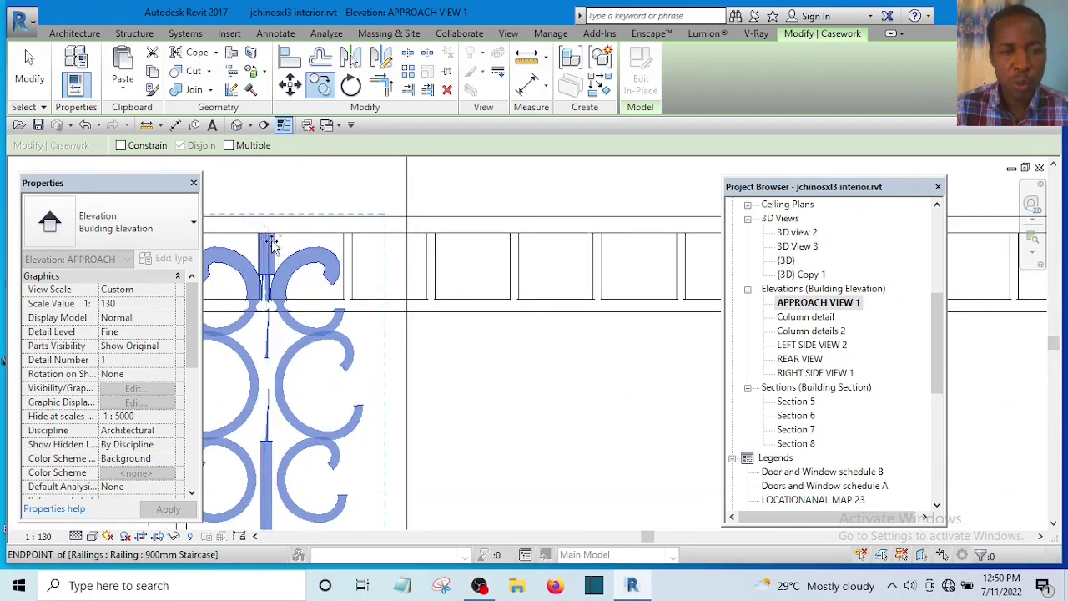
{"action": "scroll", "coordinate": [266, 237], "scroll_direction": "down", "scroll_amount": 3}
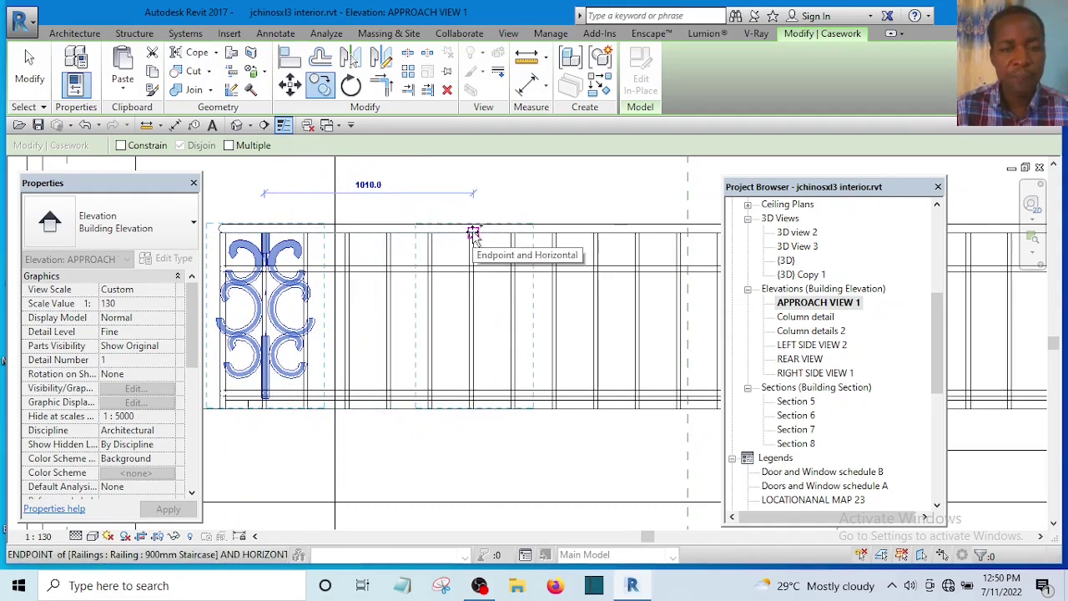
{"action": "scroll", "coordinate": [473, 235], "scroll_direction": "up", "scroll_amount": 2}
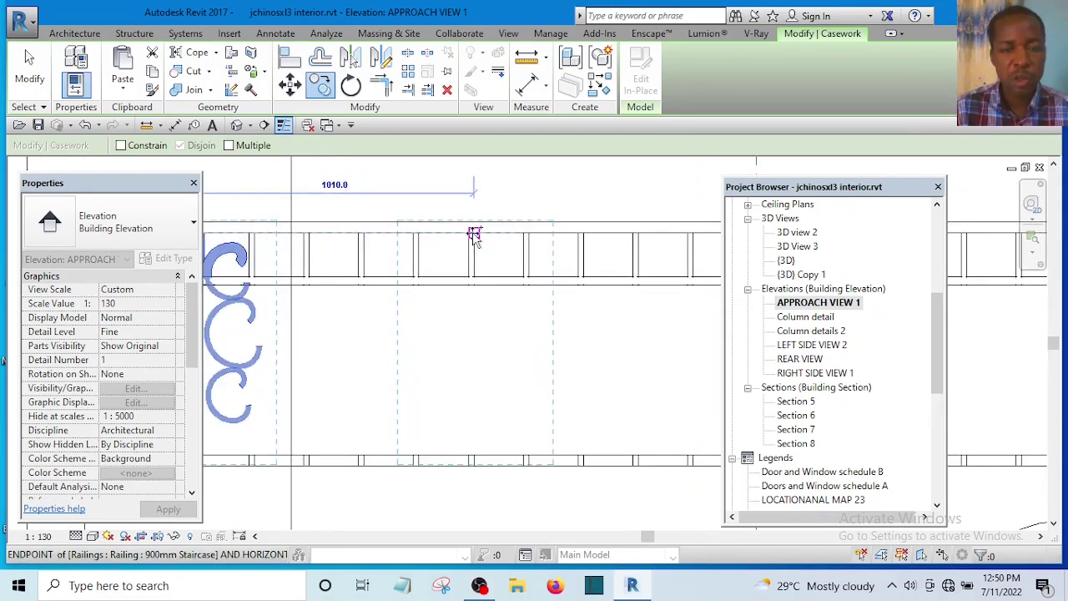
{"action": "left_click", "coordinate": [473, 235]}
{"action": "scroll", "coordinate": [417, 275], "scroll_direction": "down", "scroll_amount": 4}
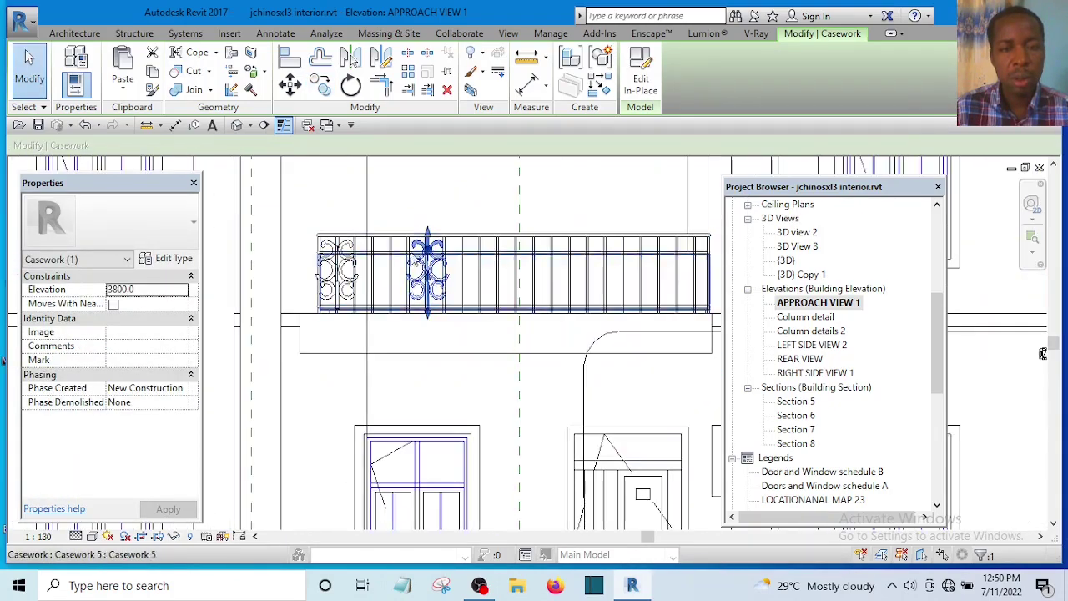
Nudge the copied baluster slightly toward the original so it lines up with the railing post behind it.
{"action": "scroll", "coordinate": [414, 165], "scroll_direction": "up", "scroll_amount": 3}
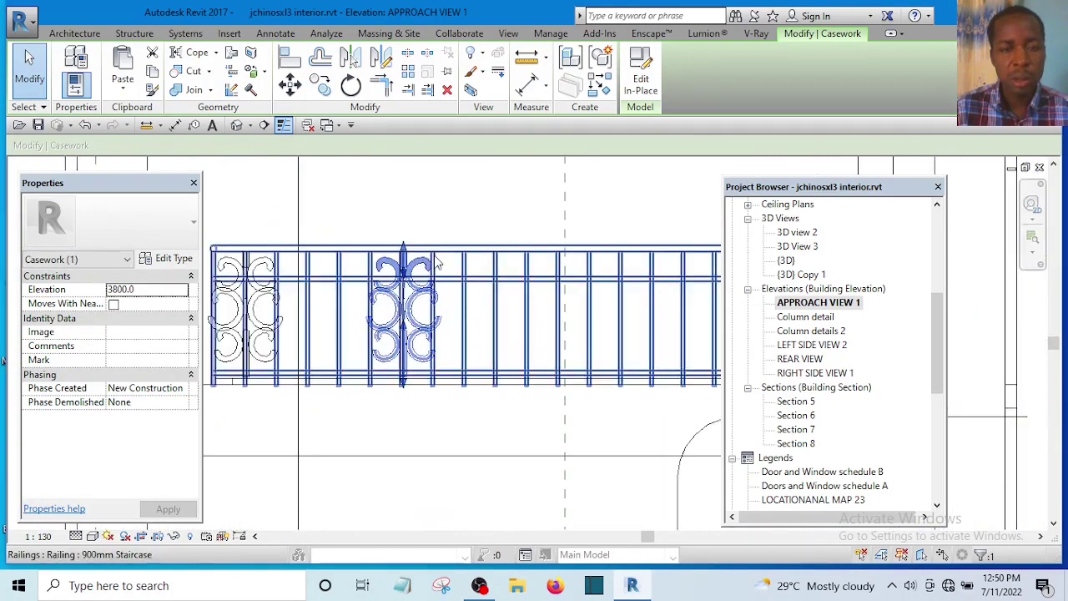
{"action": "scroll", "coordinate": [436, 263], "scroll_direction": "up", "scroll_amount": 2}
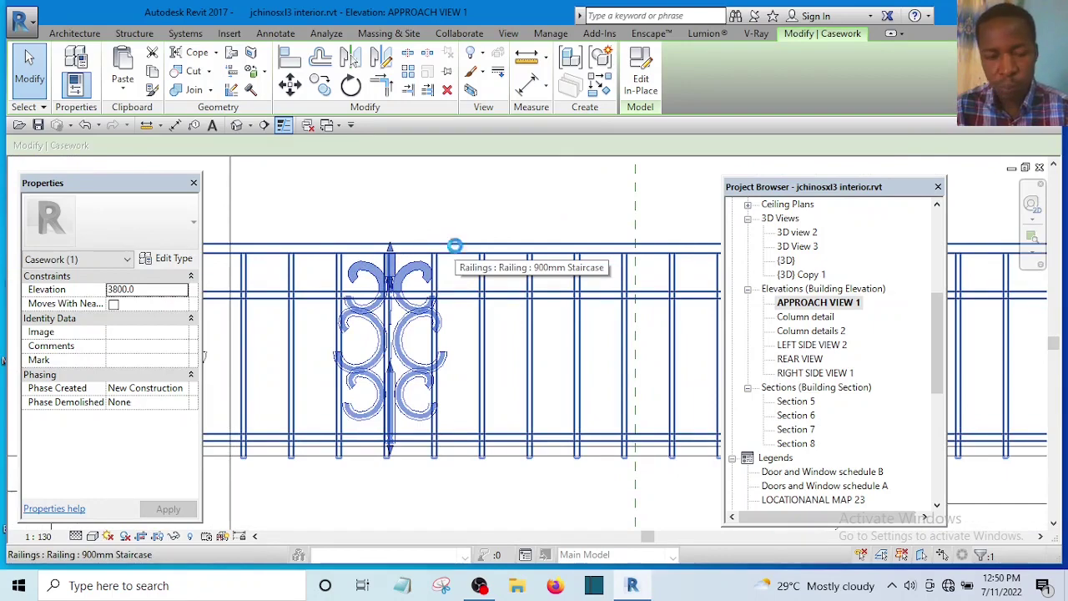
{"action": "key", "text": "Left"}
{"action": "key", "text": "Left"}
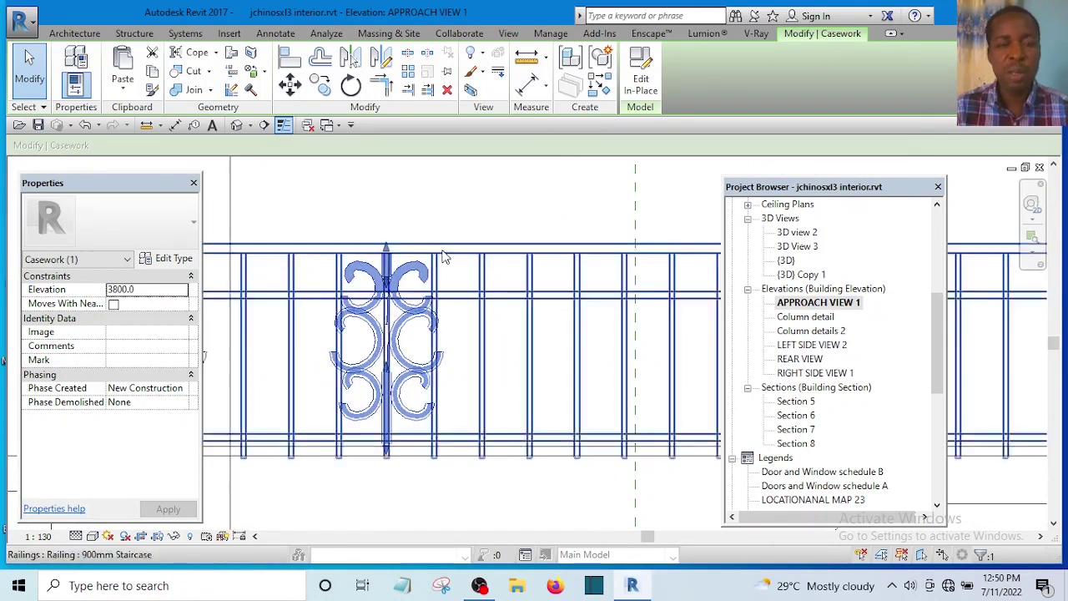
{"action": "scroll", "coordinate": [445, 257], "scroll_direction": "down", "scroll_amount": 3}
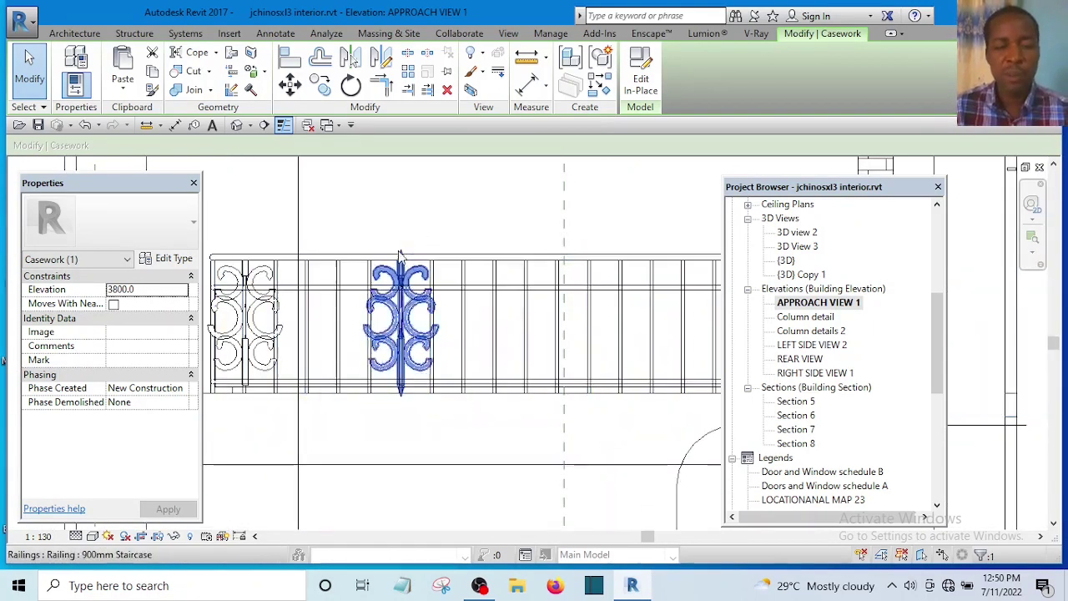
Copy the second baluster farther along the railing, using the spacing between the first two balusters as the offset.
{"action": "scroll", "coordinate": [400, 254], "scroll_direction": "down", "scroll_amount": 4}
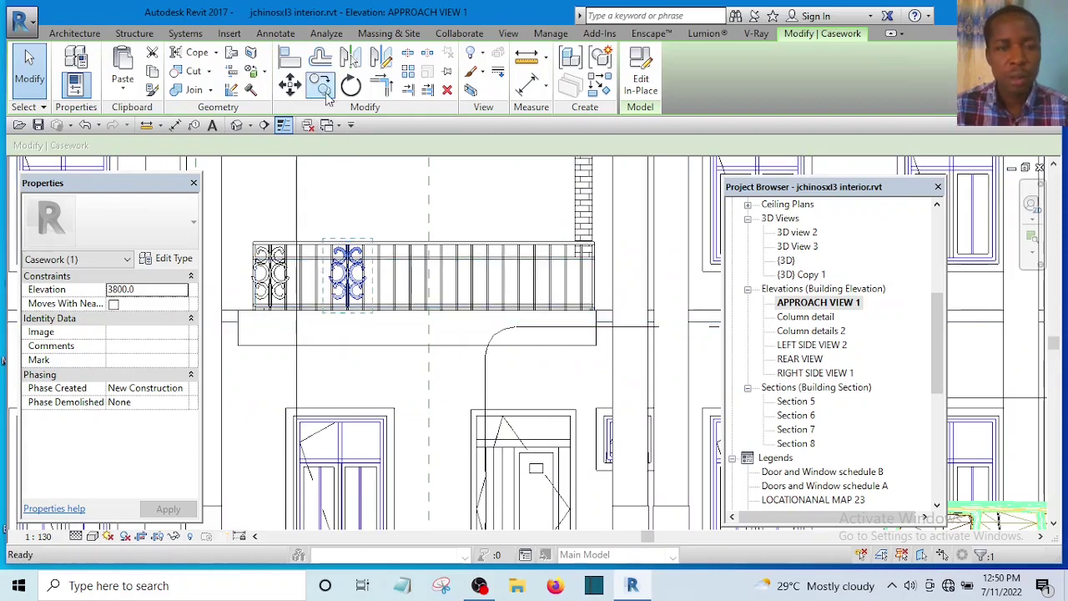
{"action": "left_click", "coordinate": [325, 92]}
{"action": "scroll", "coordinate": [451, 275], "scroll_direction": "up", "scroll_amount": 5}
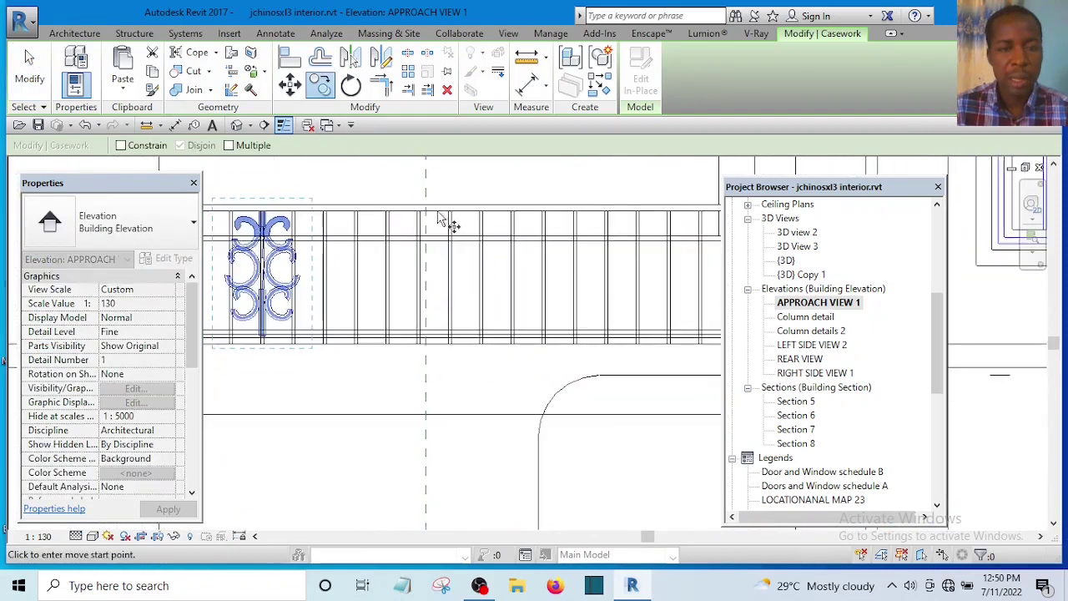
{"action": "scroll", "coordinate": [476, 257], "scroll_direction": "down", "scroll_amount": 1}
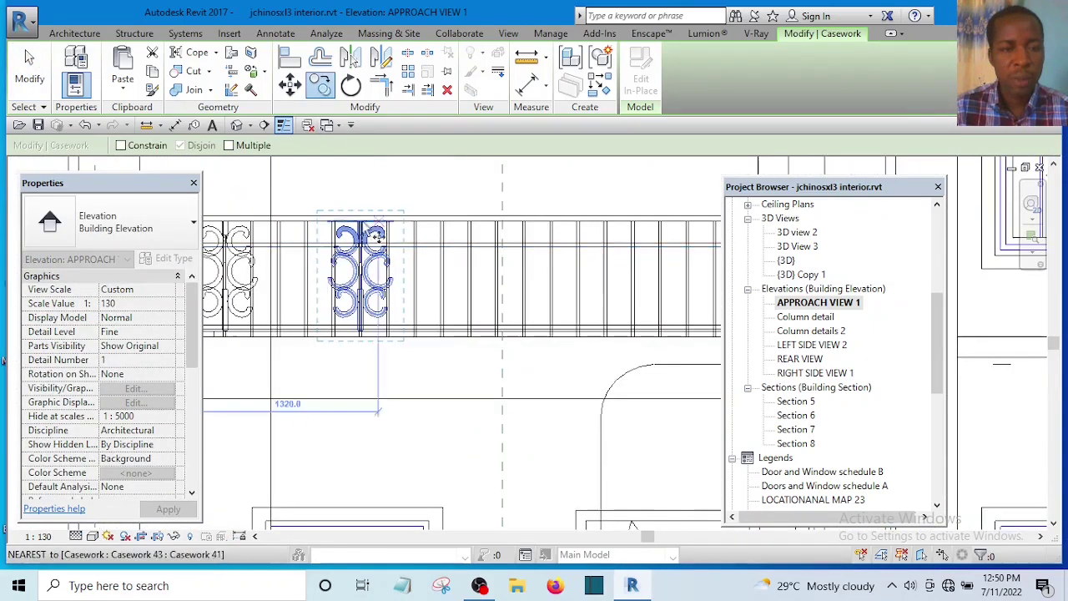
{"action": "scroll", "coordinate": [234, 222], "scroll_direction": "up", "scroll_amount": 6}
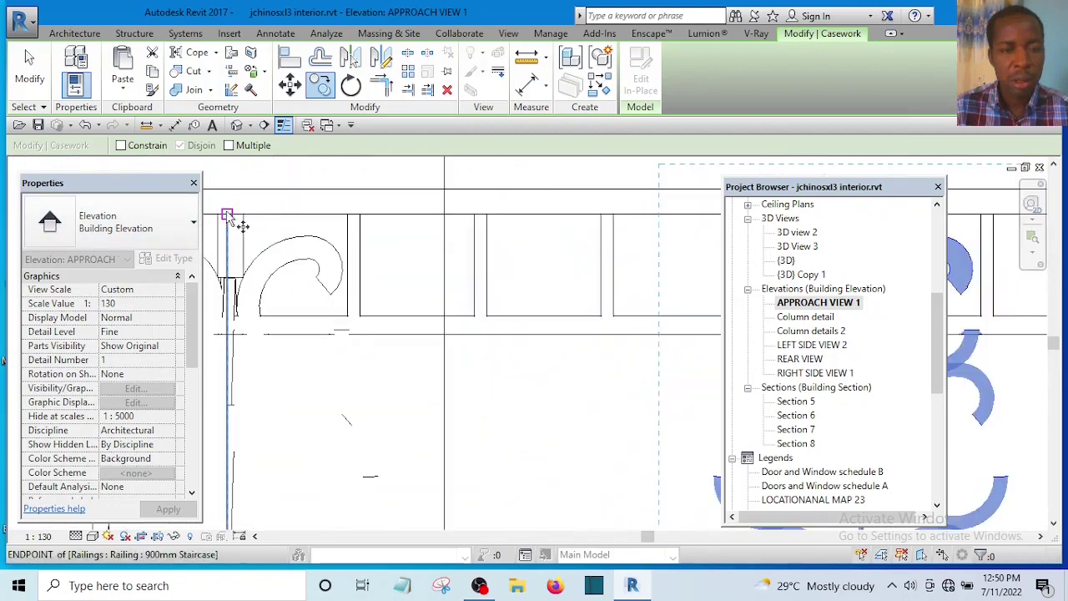
{"action": "left_click", "coordinate": [235, 220]}
{"action": "scroll", "coordinate": [500, 208], "scroll_direction": "down", "scroll_amount": 3}
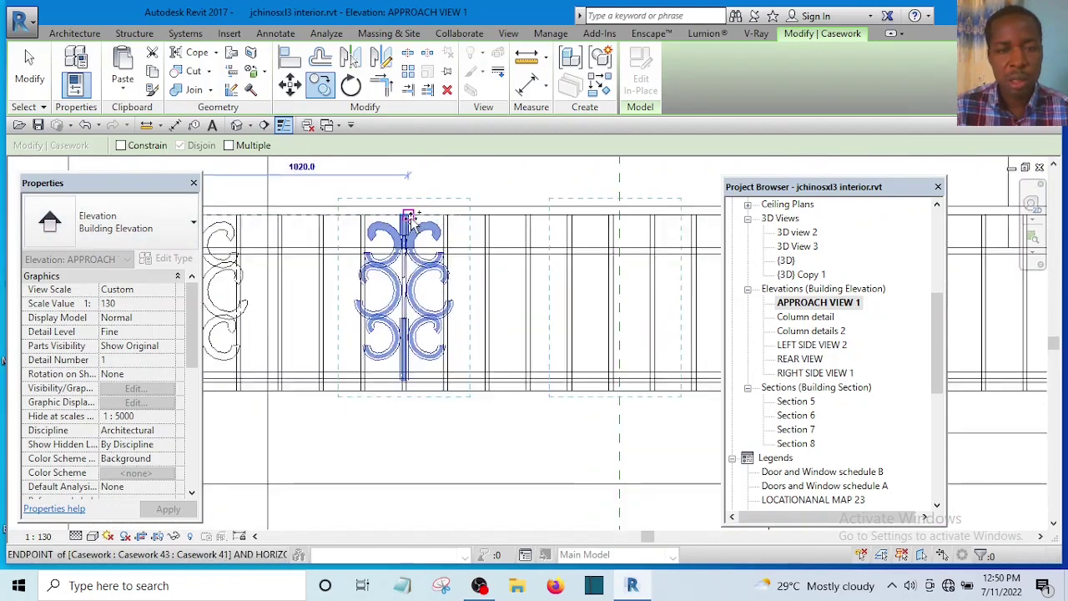
{"action": "scroll", "coordinate": [409, 219], "scroll_direction": "up", "scroll_amount": 1}
{"action": "left_click", "coordinate": [401, 215]}
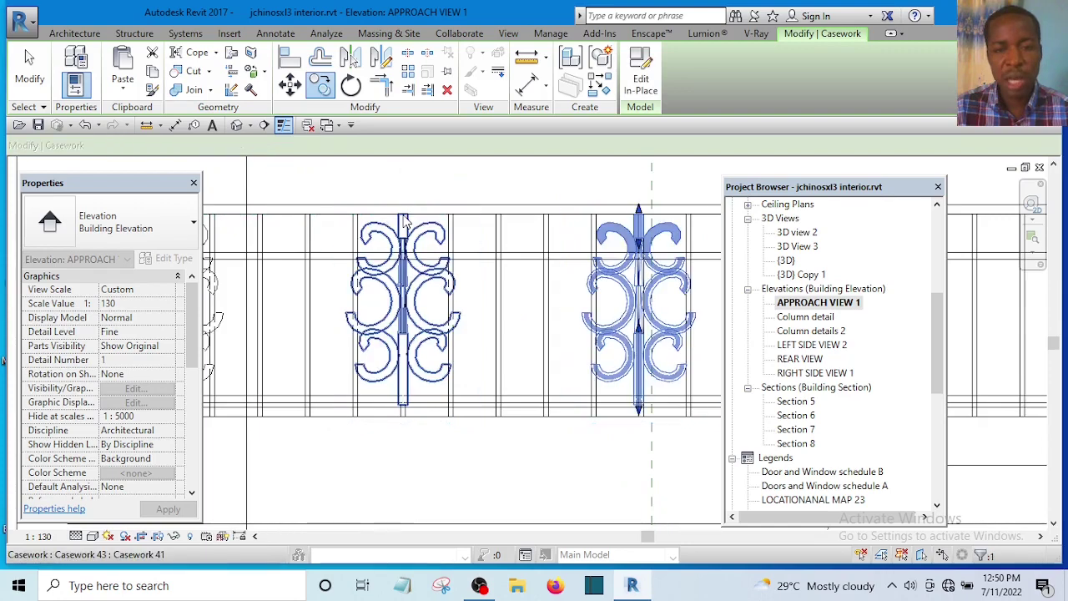
Copy the third baluster with Multiple enabled, placing a fourth along the railing at the same spacing, and end the copy.
{"action": "scroll", "coordinate": [467, 216], "scroll_direction": "down", "scroll_amount": 4}
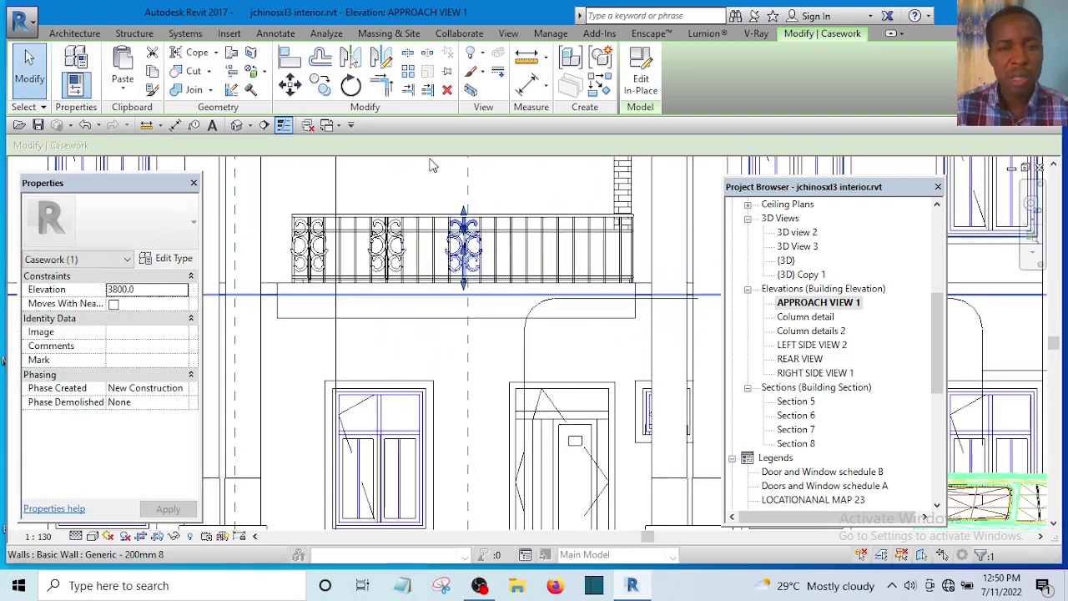
{"action": "left_click", "coordinate": [320, 85]}
{"action": "left_click", "coordinate": [229, 145]}
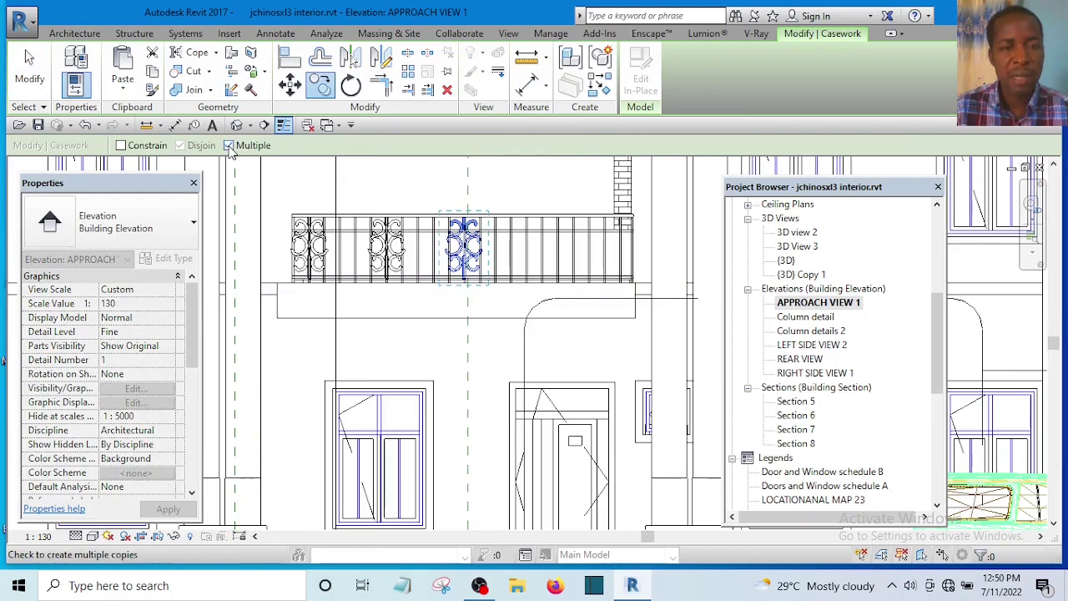
{"action": "scroll", "coordinate": [401, 234], "scroll_direction": "up", "scroll_amount": 7}
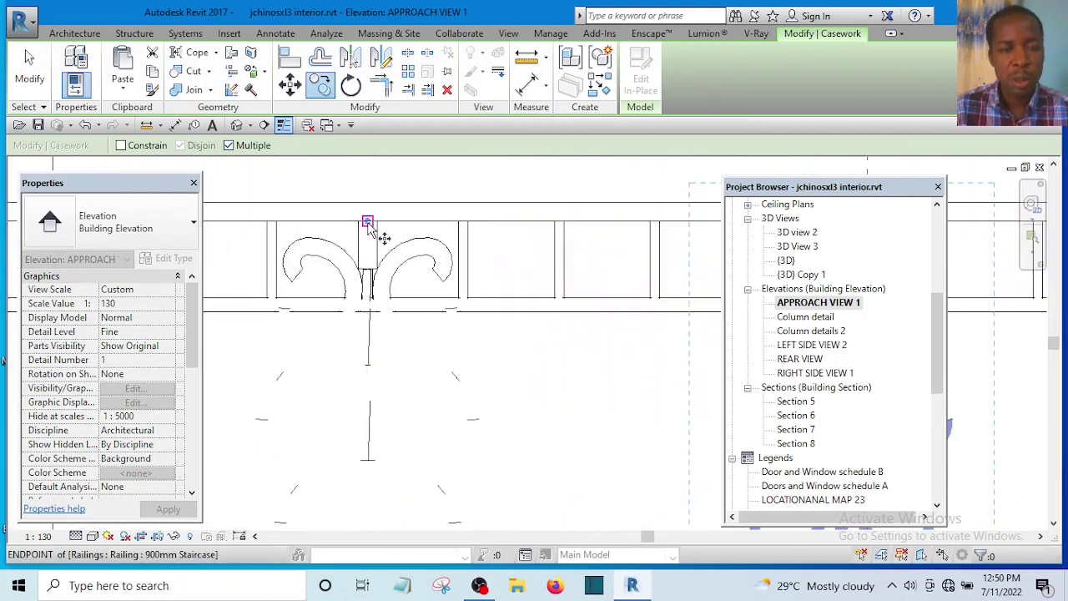
{"action": "left_click", "coordinate": [367, 224]}
{"action": "scroll", "coordinate": [309, 220], "scroll_direction": "down", "scroll_amount": 4}
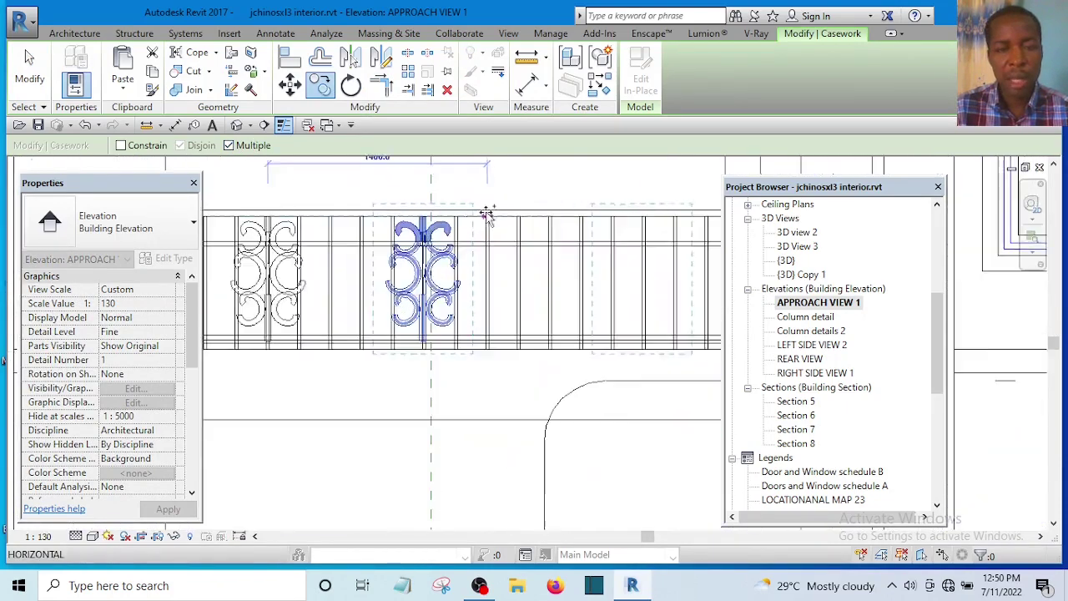
{"action": "scroll", "coordinate": [424, 216], "scroll_direction": "up", "scroll_amount": 5}
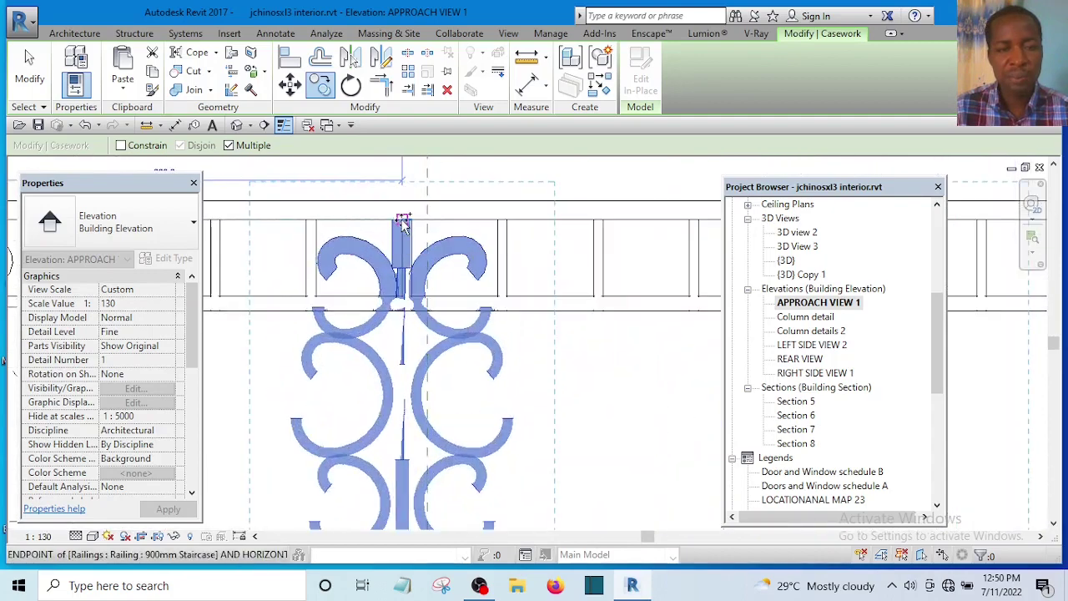
{"action": "left_click", "coordinate": [402, 224]}
{"action": "scroll", "coordinate": [403, 224], "scroll_direction": "down", "scroll_amount": 6}
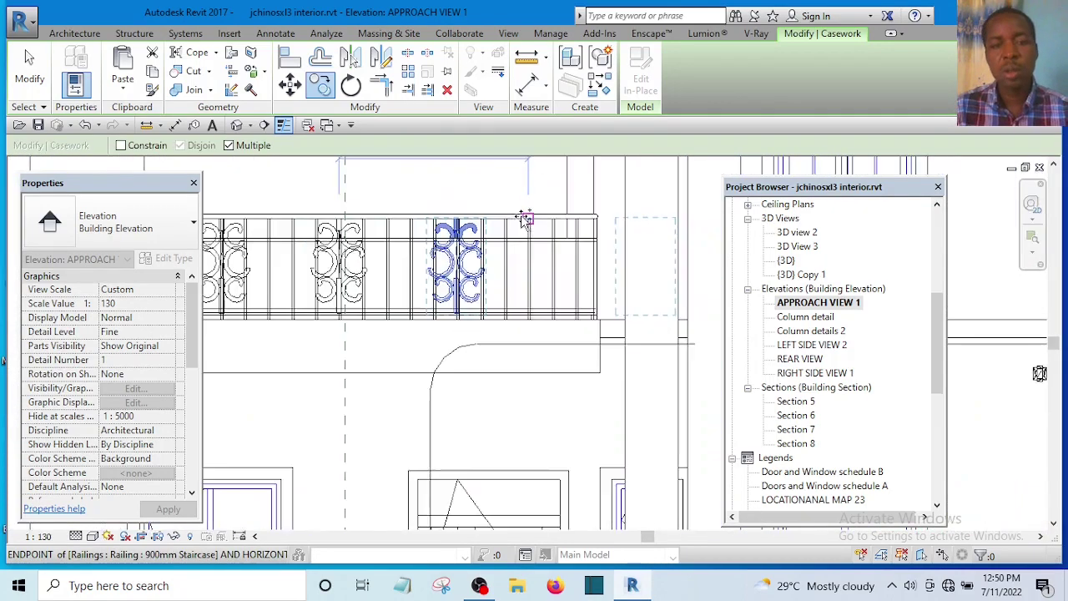
{"action": "key", "text": "Escape"}
{"action": "scroll", "coordinate": [525, 218], "scroll_direction": "down", "scroll_amount": 5}
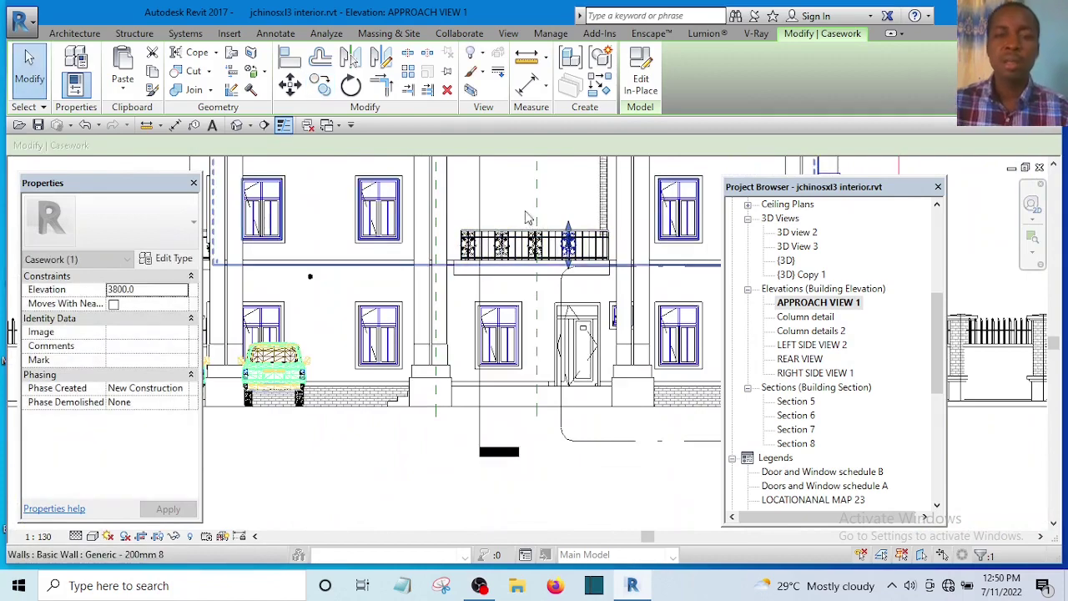
Examine the row of balusters on the balcony railing in the 3D view from several angles, close up and from a distance.
{"action": "left_click", "coordinate": [529, 464]}
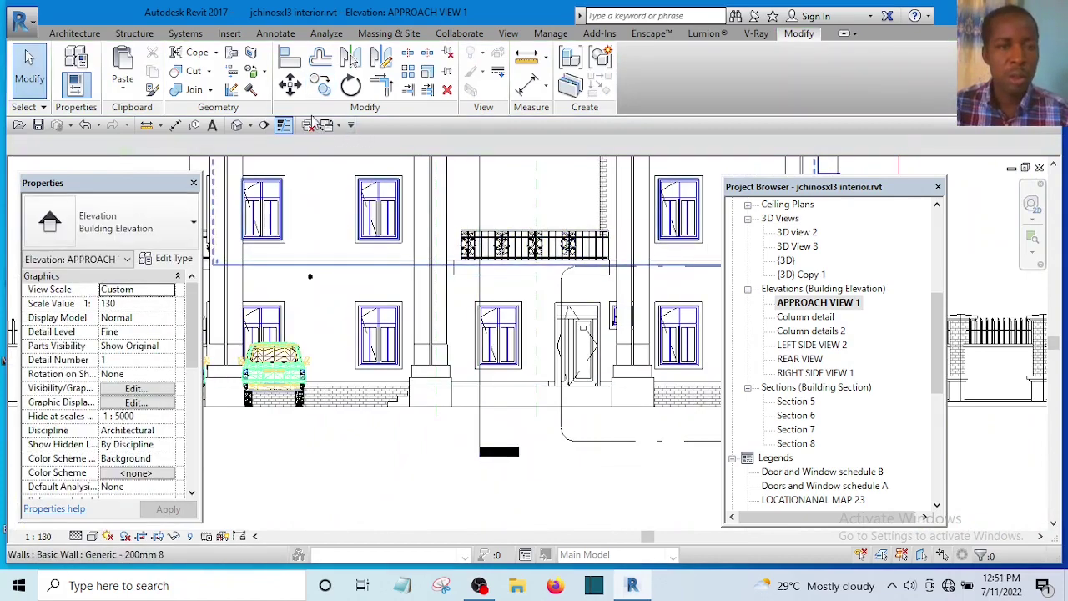
{"action": "left_click", "coordinate": [237, 125]}
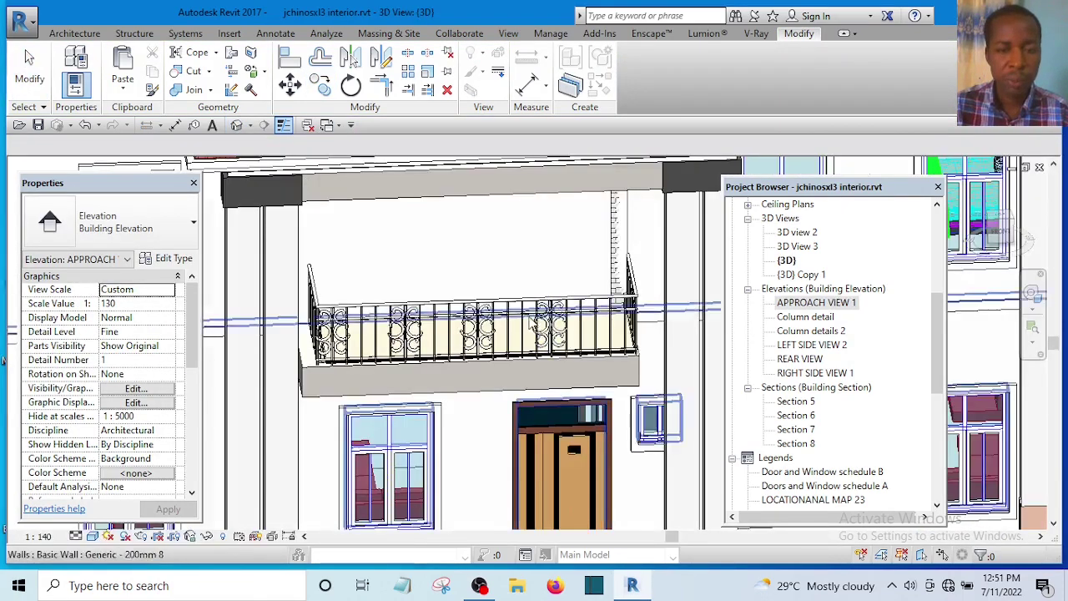
{"action": "scroll", "coordinate": [512, 245], "scroll_direction": "down", "scroll_amount": 3}
{"action": "middle_click_drag", "start_coordinate": [512, 245], "coordinate": [492, 333], "text": "shift"}
{"action": "scroll", "coordinate": [488, 317], "scroll_direction": "up", "scroll_amount": 3}
{"action": "scroll", "coordinate": [489, 317], "scroll_direction": "up", "scroll_amount": 2}
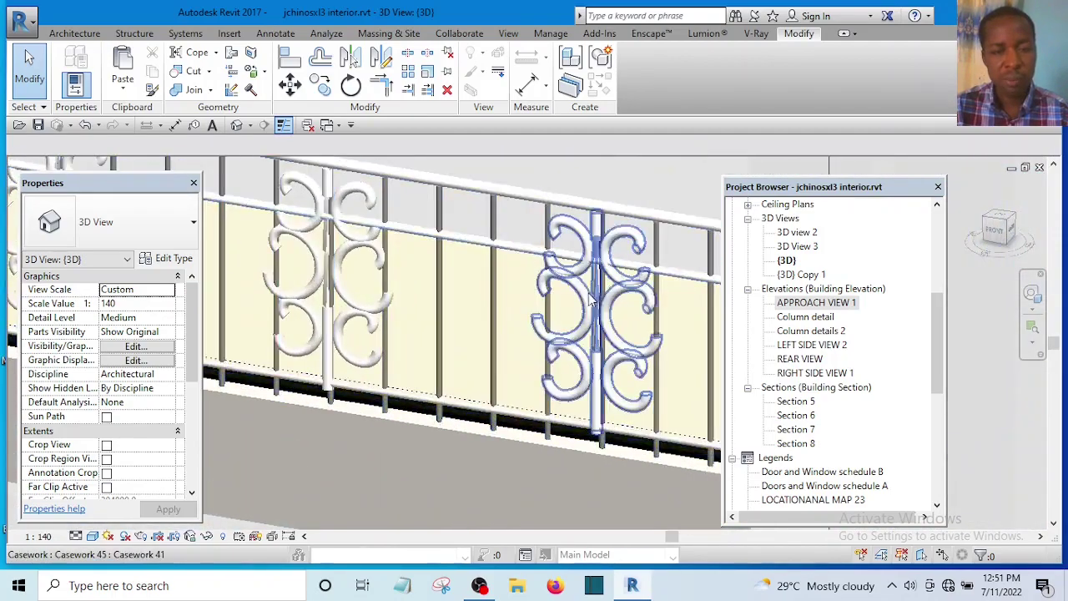
{"action": "scroll", "coordinate": [490, 317], "scroll_direction": "down", "scroll_amount": 4}
{"action": "scroll", "coordinate": [619, 332], "scroll_direction": "up", "scroll_amount": 3}
{"action": "middle_click_drag", "start_coordinate": [620, 332], "coordinate": [618, 307], "text": "shift"}
{"action": "scroll", "coordinate": [619, 309], "scroll_direction": "up", "scroll_amount": 3}
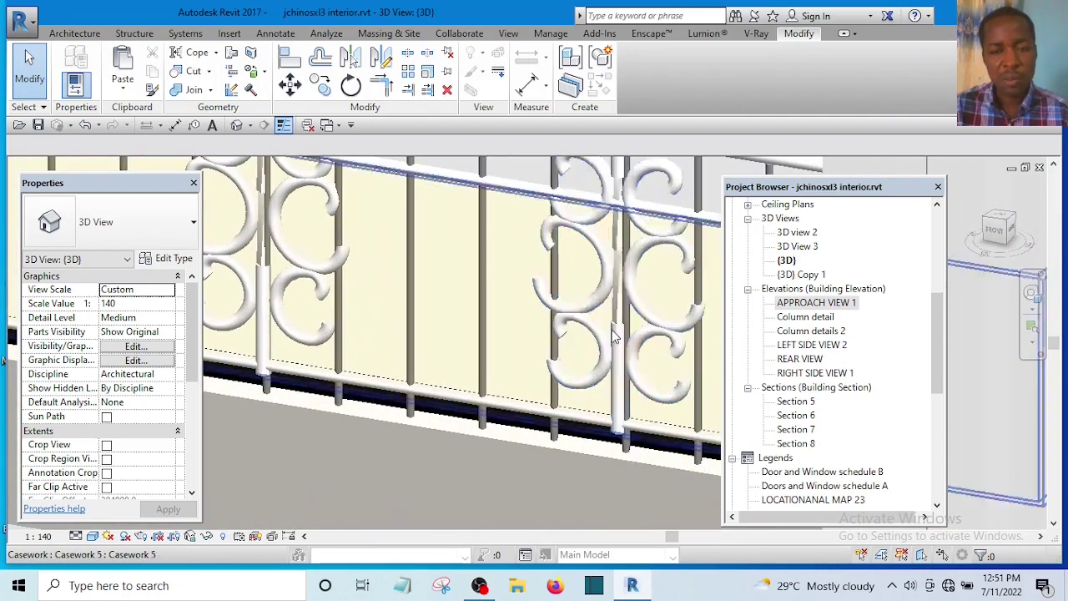
{"action": "scroll", "coordinate": [592, 317], "scroll_direction": "down", "scroll_amount": 3}
{"action": "scroll", "coordinate": [584, 321], "scroll_direction": "up", "scroll_amount": 3}
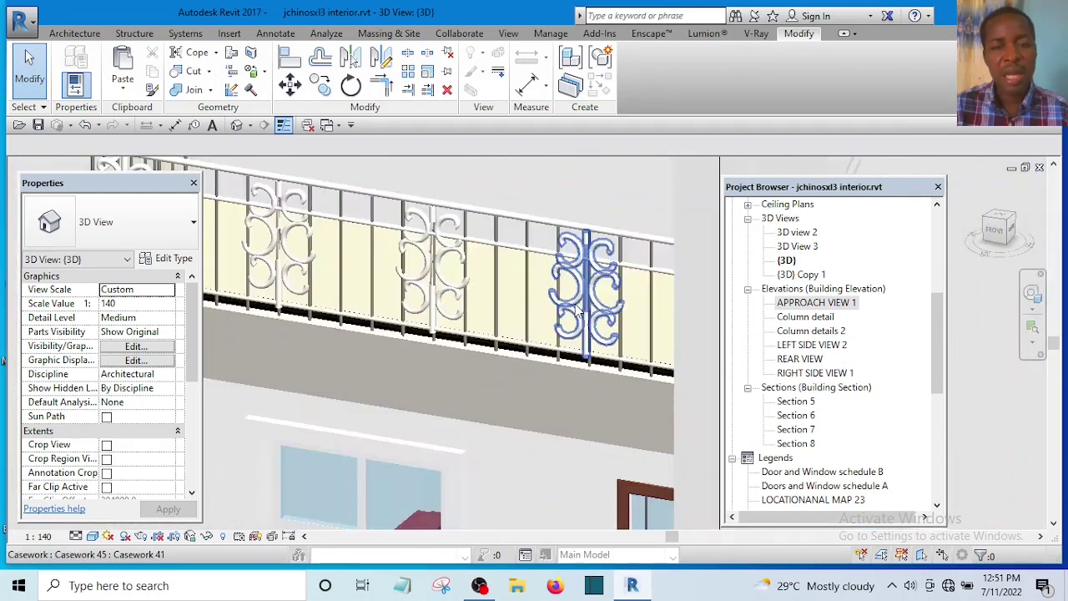
Edit the end baluster in place and open the sketched profile of its middle scroll sweep, on the side nearer the balcony corner.
{"action": "left_click", "coordinate": [584, 292]}
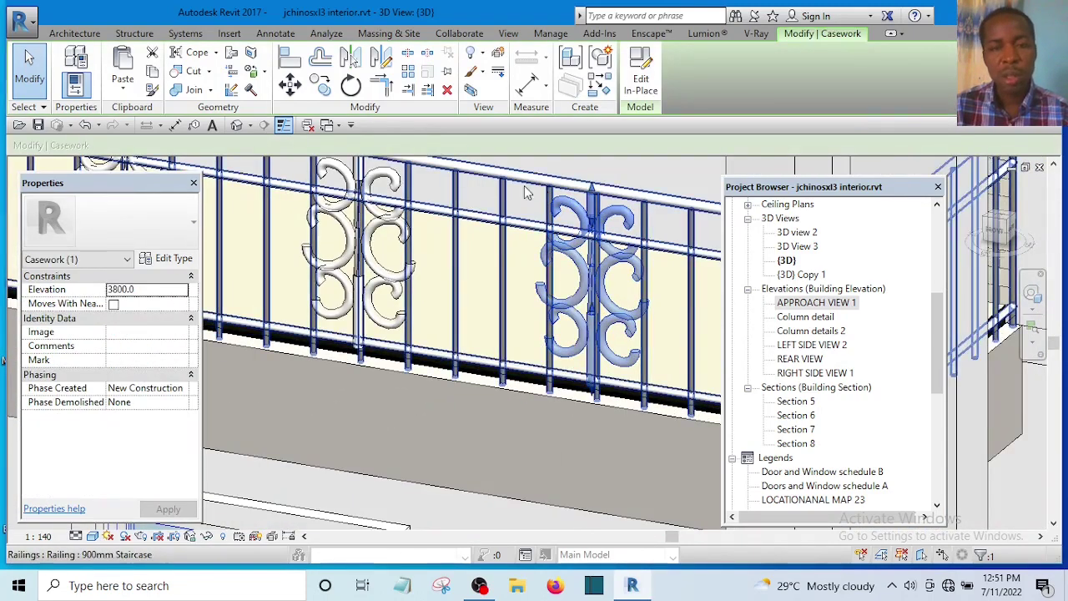
{"action": "left_click", "coordinate": [641, 79]}
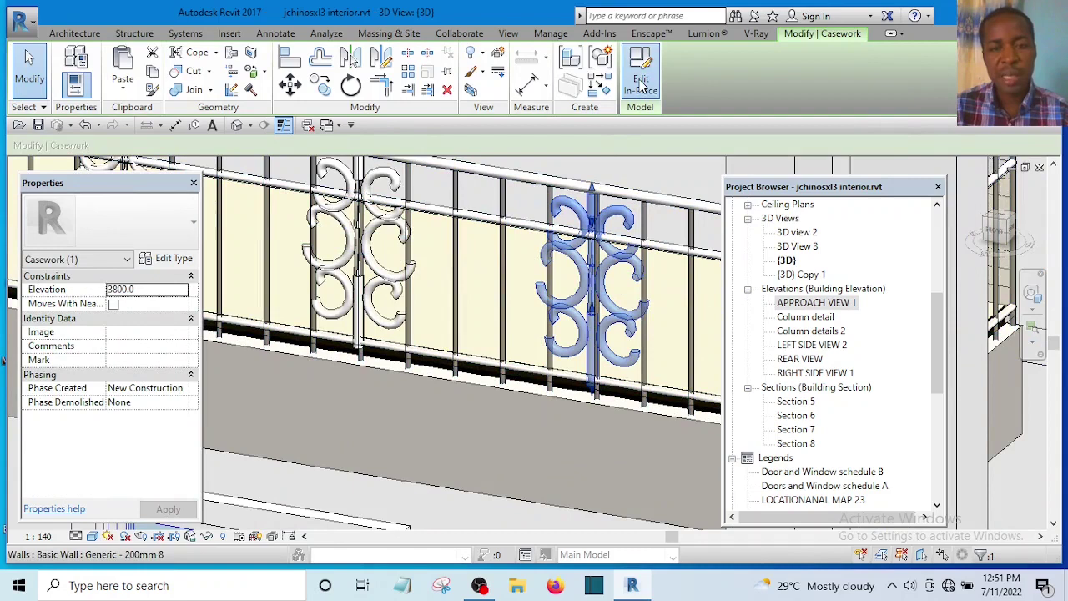
{"action": "left_click", "coordinate": [607, 307]}
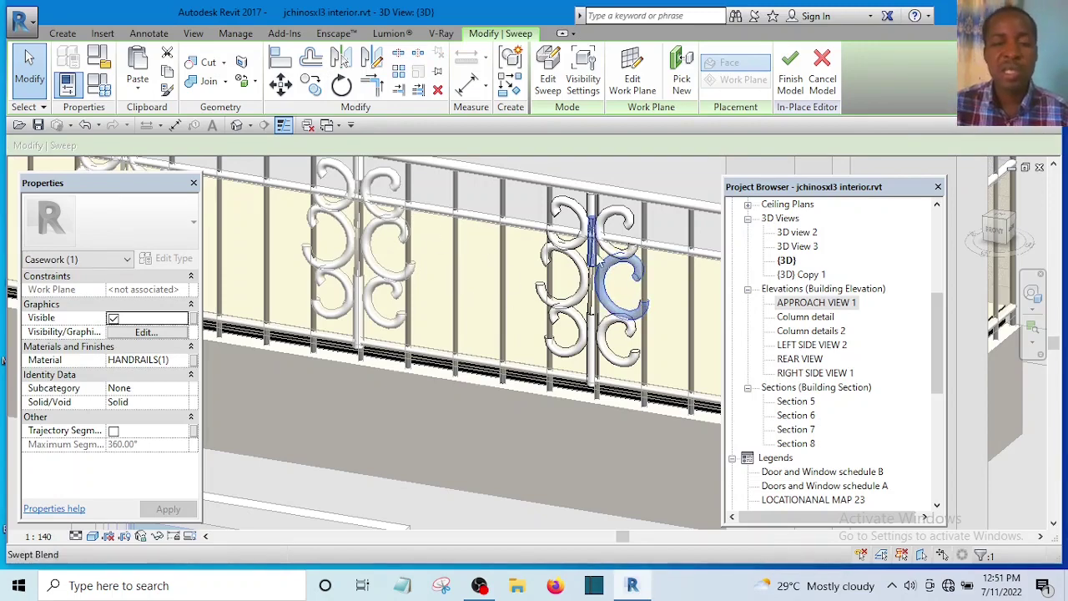
{"action": "scroll", "coordinate": [615, 280], "scroll_direction": "up", "scroll_amount": 3}
{"action": "middle_click_drag", "start_coordinate": [616, 279], "coordinate": [517, 294], "text": "shift"}
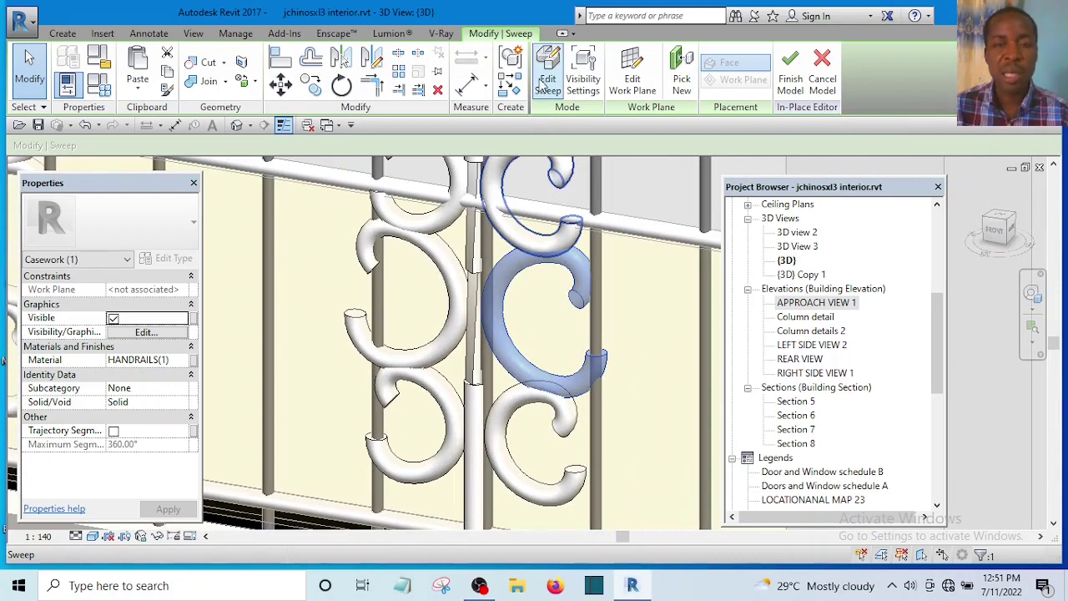
{"action": "left_click", "coordinate": [547, 82]}
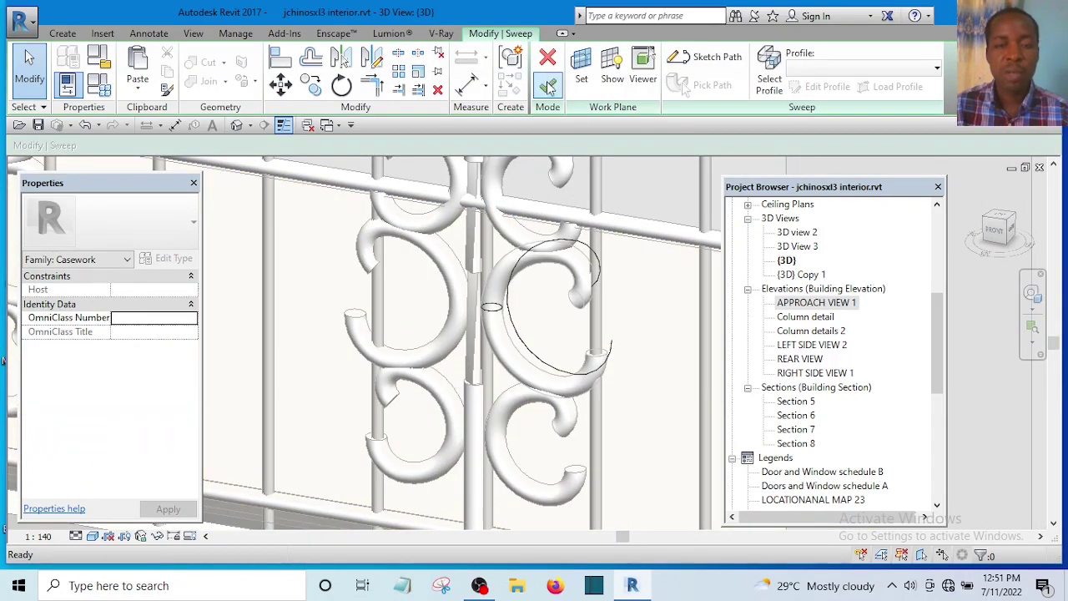
{"action": "left_click", "coordinate": [492, 309]}
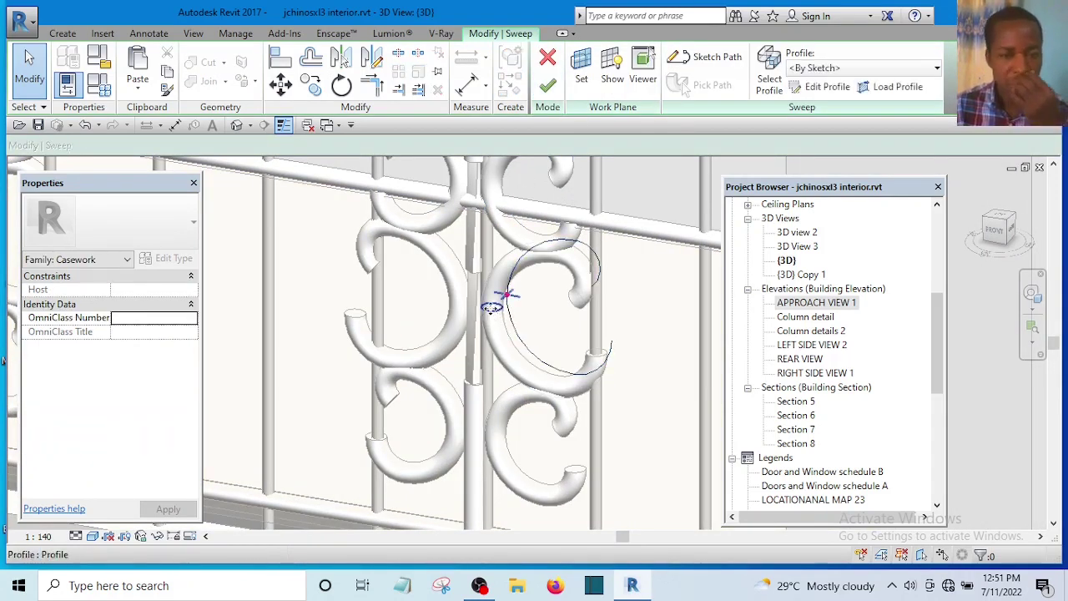
{"action": "left_click", "coordinate": [818, 88]}
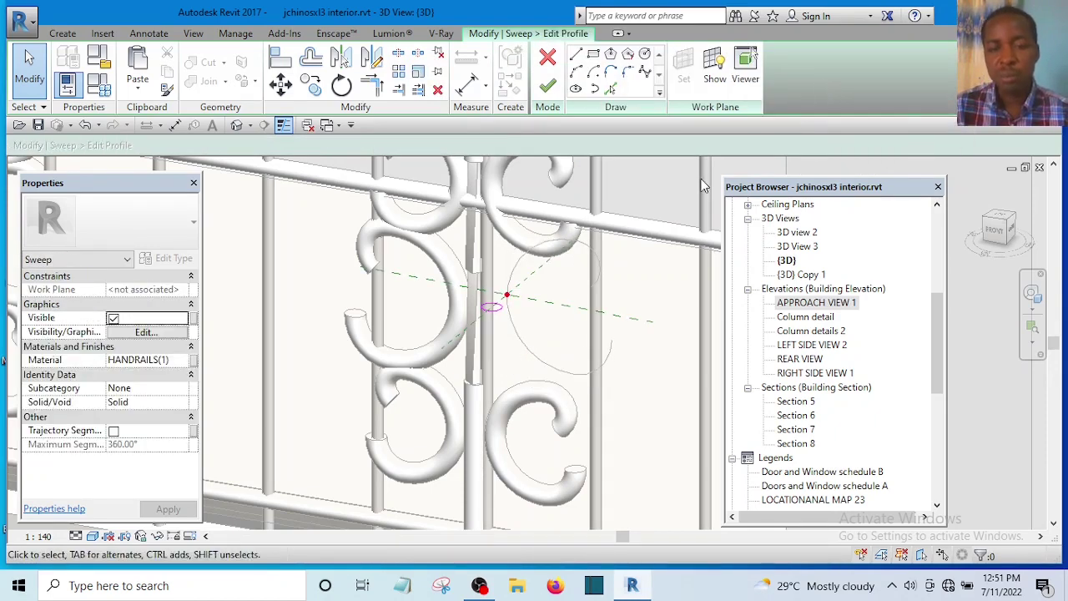
Set the radius of the scroll's circular profile to 12, and finish the profile, the sweep and the in-place model.
{"action": "scroll", "coordinate": [509, 288], "scroll_direction": "up", "scroll_amount": 5}
{"action": "scroll", "coordinate": [502, 290], "scroll_direction": "up", "scroll_amount": 1}
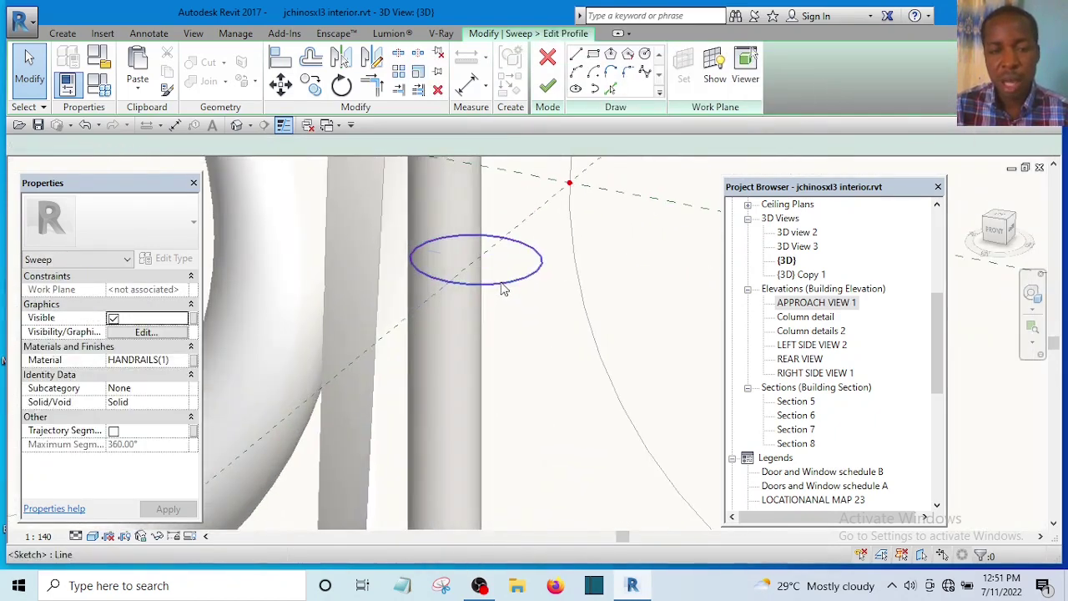
{"action": "left_click", "coordinate": [501, 282]}
{"action": "scroll", "coordinate": [506, 250], "scroll_direction": "up", "scroll_amount": 3}
{"action": "left_click", "coordinate": [506, 259]}
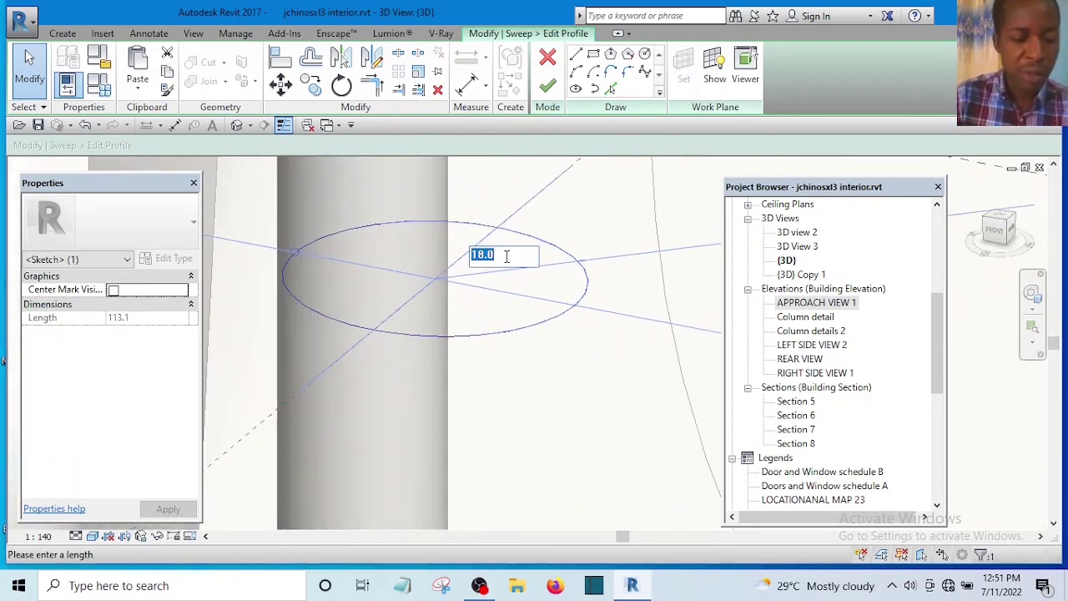
{"action": "type", "text": "12"}
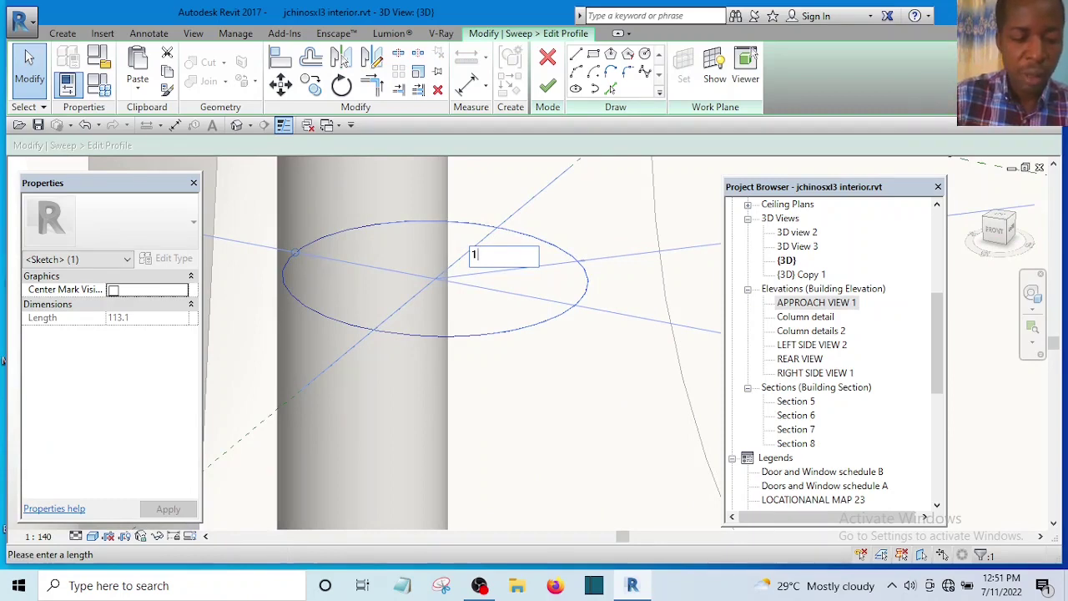
{"action": "left_click", "coordinate": [547, 86]}
{"action": "left_click", "coordinate": [548, 85]}
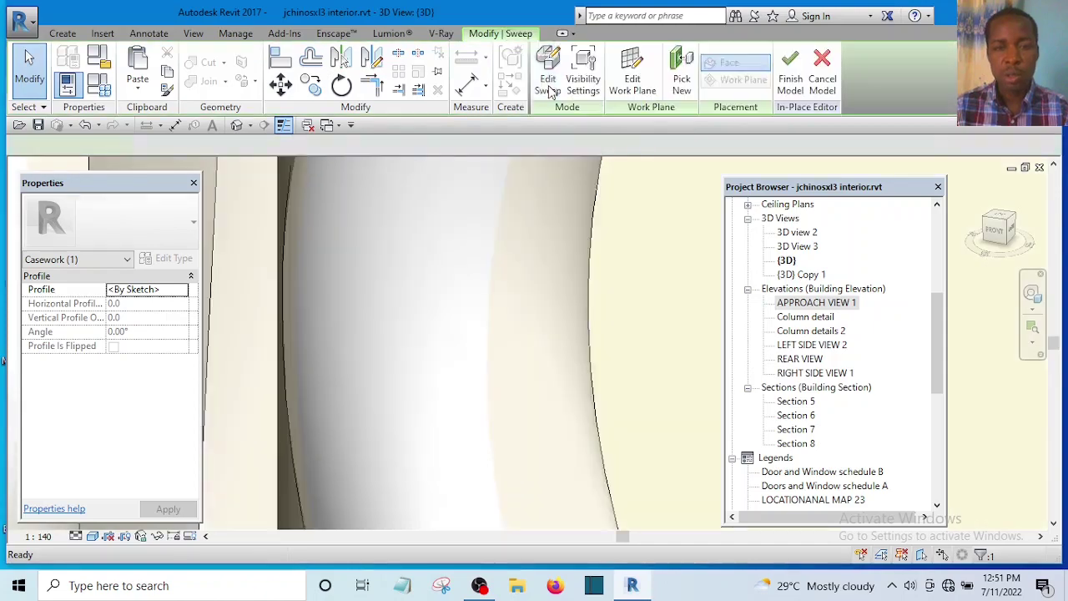
{"action": "left_click", "coordinate": [788, 75]}
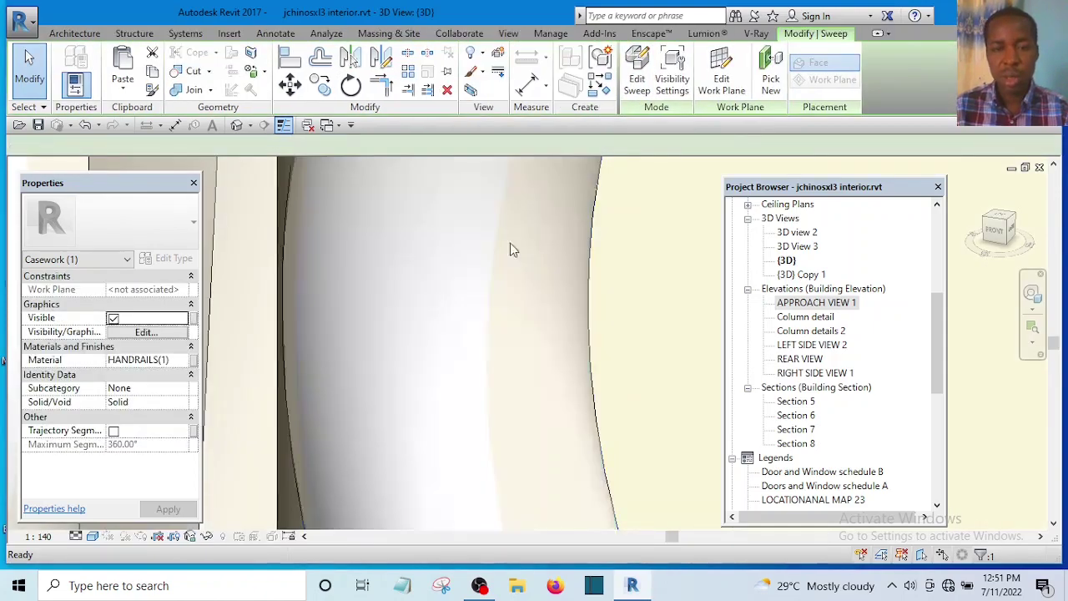
Examine the edited baluster's scroll thickness close up and compare it with the other balusters along the balcony railing.
{"action": "scroll", "coordinate": [490, 278], "scroll_direction": "down", "scroll_amount": 4}
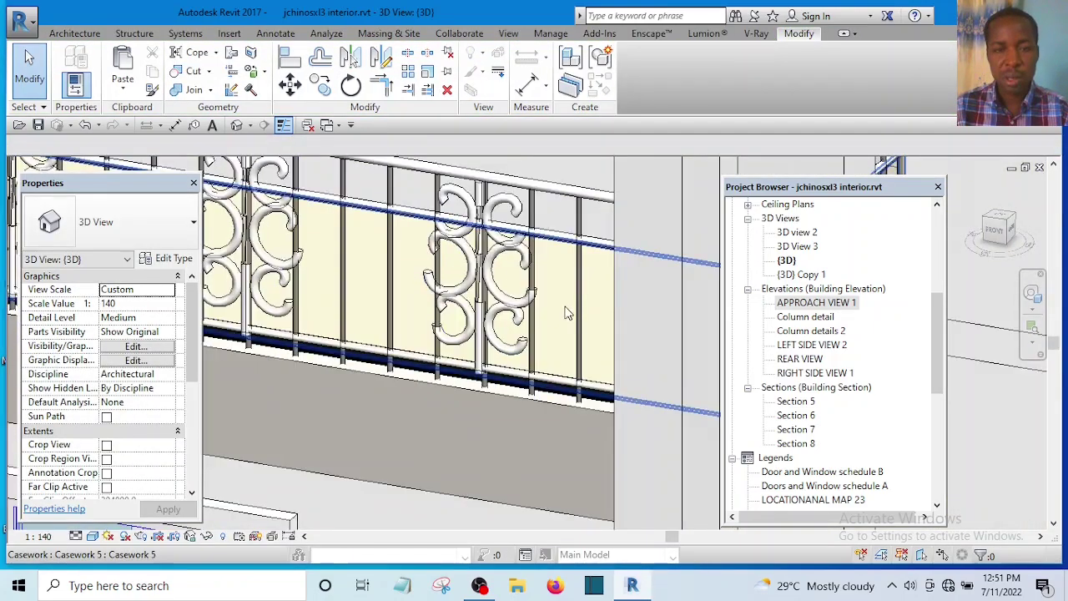
{"action": "scroll", "coordinate": [445, 275], "scroll_direction": "up", "scroll_amount": 5}
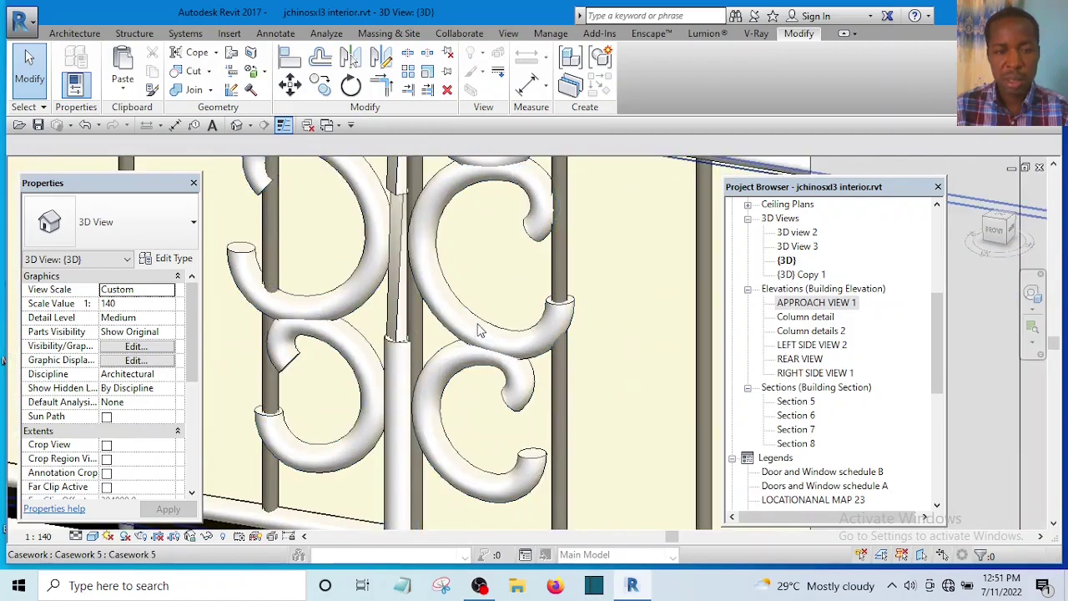
{"action": "scroll", "coordinate": [482, 340], "scroll_direction": "down", "scroll_amount": 5}
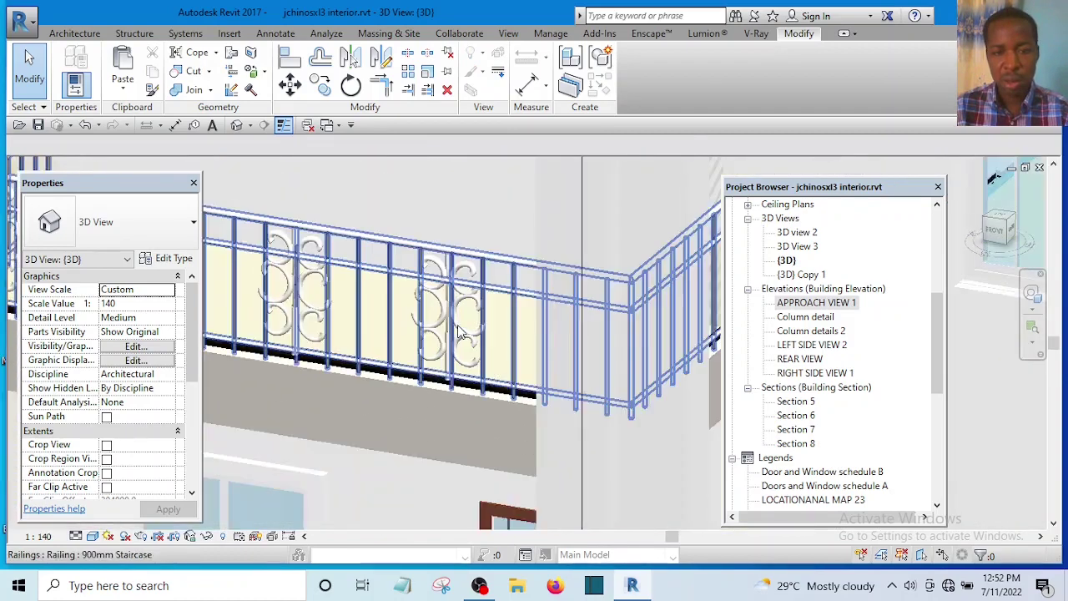
{"action": "scroll", "coordinate": [333, 326], "scroll_direction": "up", "scroll_amount": 6}
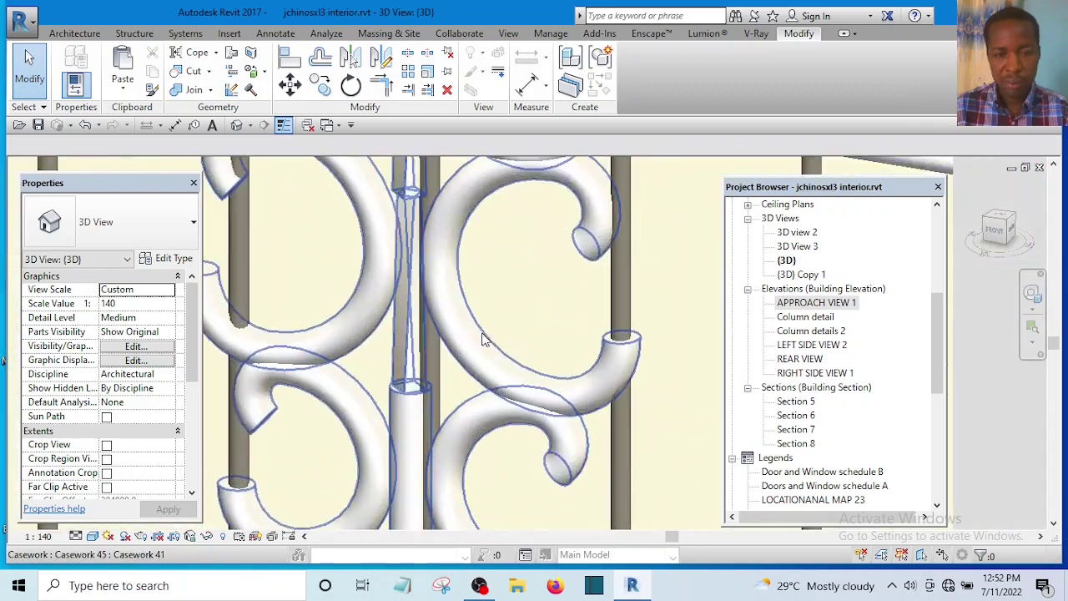
{"action": "scroll", "coordinate": [471, 341], "scroll_direction": "down", "scroll_amount": 5}
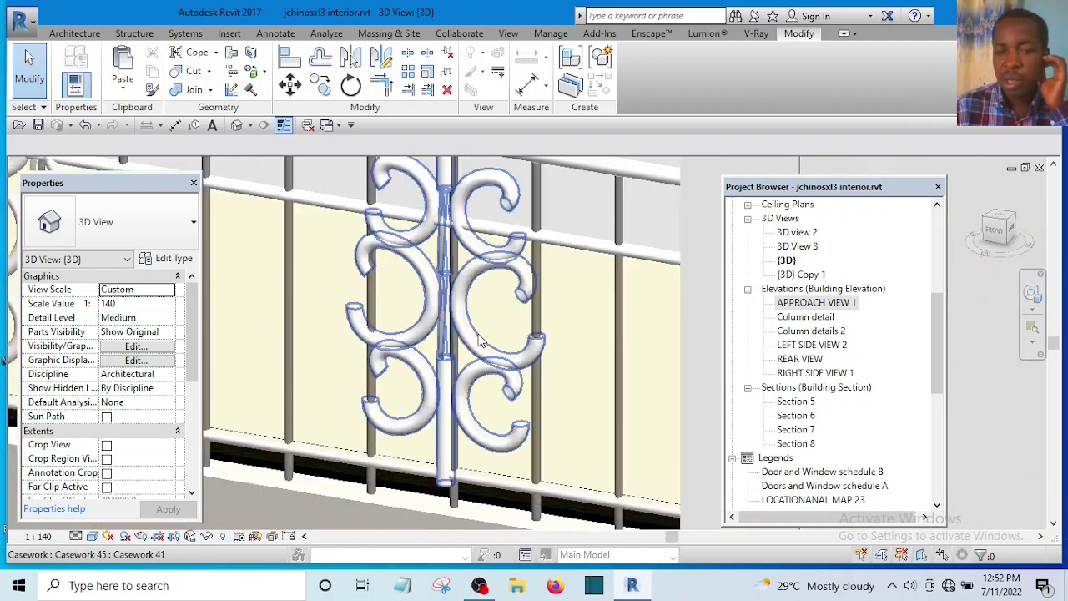
{"action": "scroll", "coordinate": [570, 340], "scroll_direction": "down", "scroll_amount": 4}
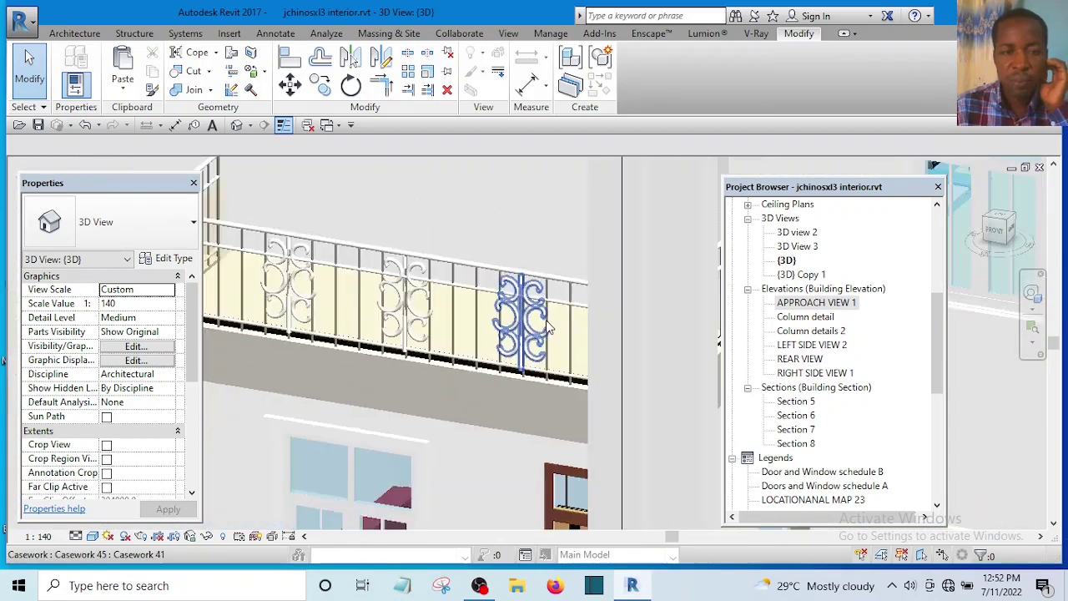
{"action": "scroll", "coordinate": [530, 310], "scroll_direction": "up", "scroll_amount": 1}
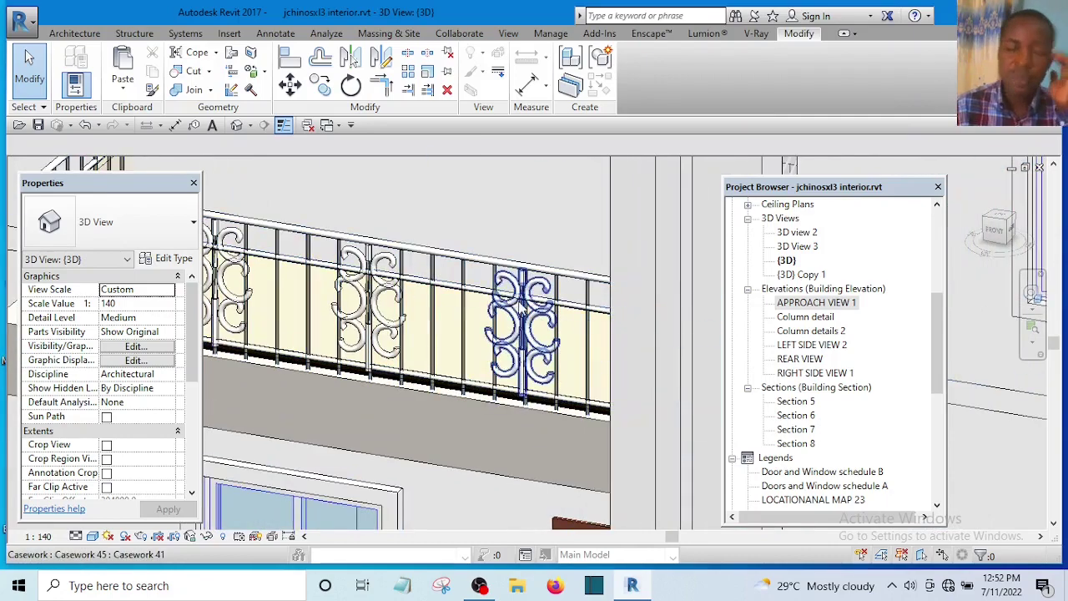
{"action": "scroll", "coordinate": [534, 317], "scroll_direction": "down", "scroll_amount": 5}
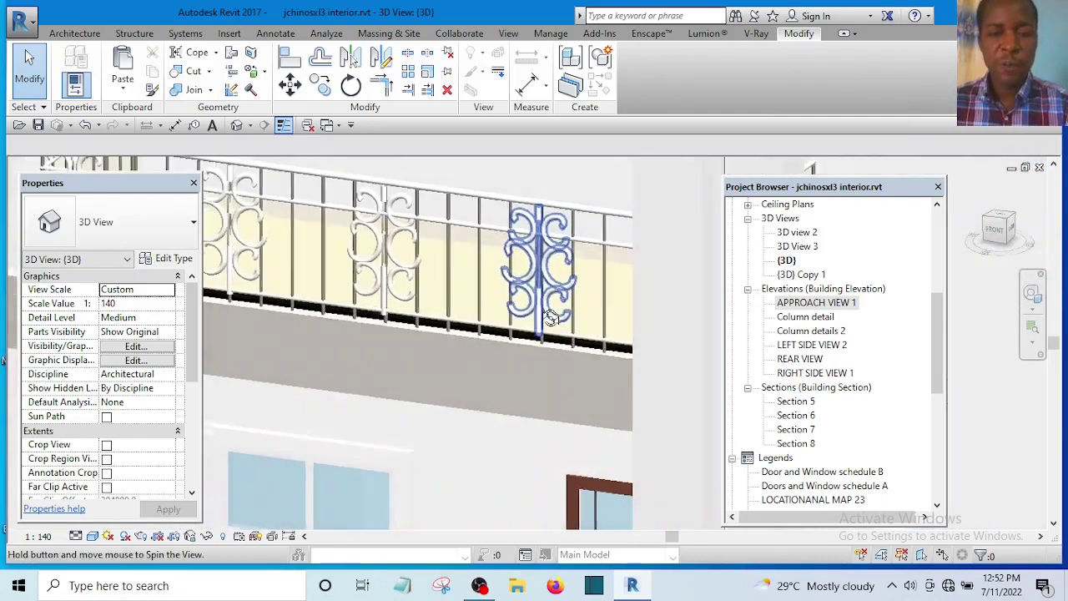
{"action": "scroll", "coordinate": [564, 286], "scroll_direction": "up", "scroll_amount": 3}
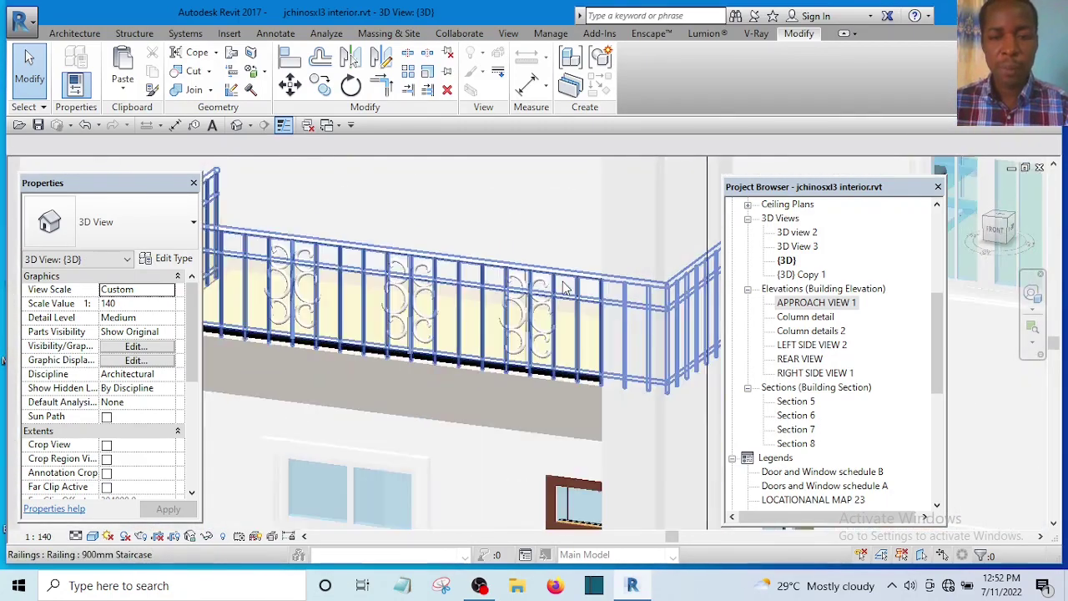